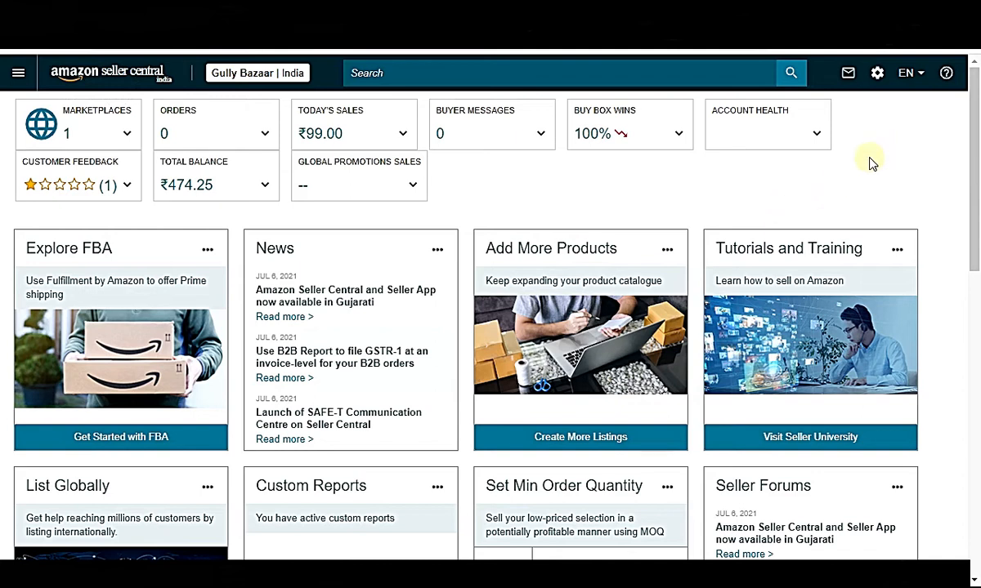
Go to Reports > Tax Document Library and its Merchant Tax Report tab.
{"action": "left_click", "coordinate": [18, 72]}
{"action": "mouse_move", "coordinate": [62, 270]}
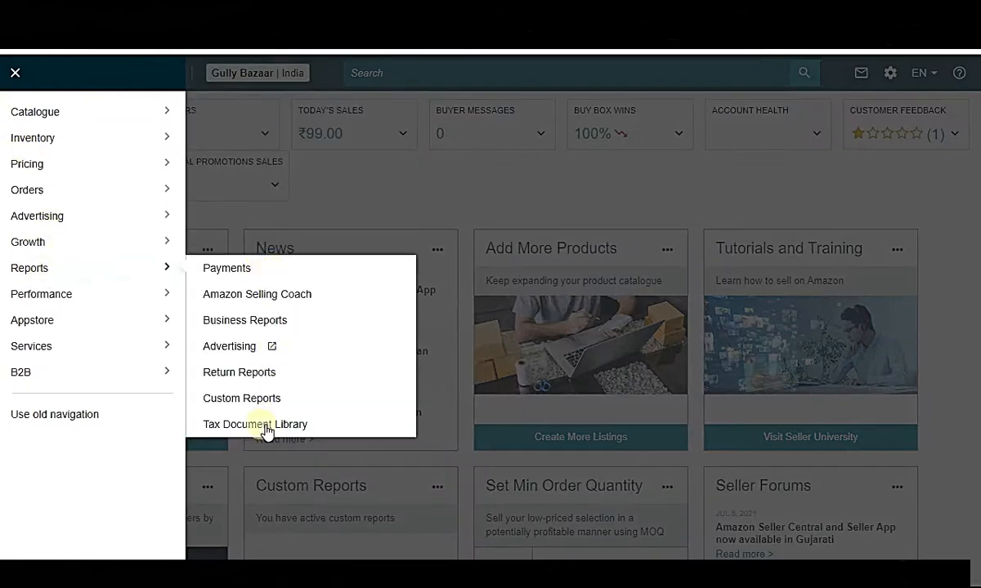
{"action": "left_click", "coordinate": [233, 427]}
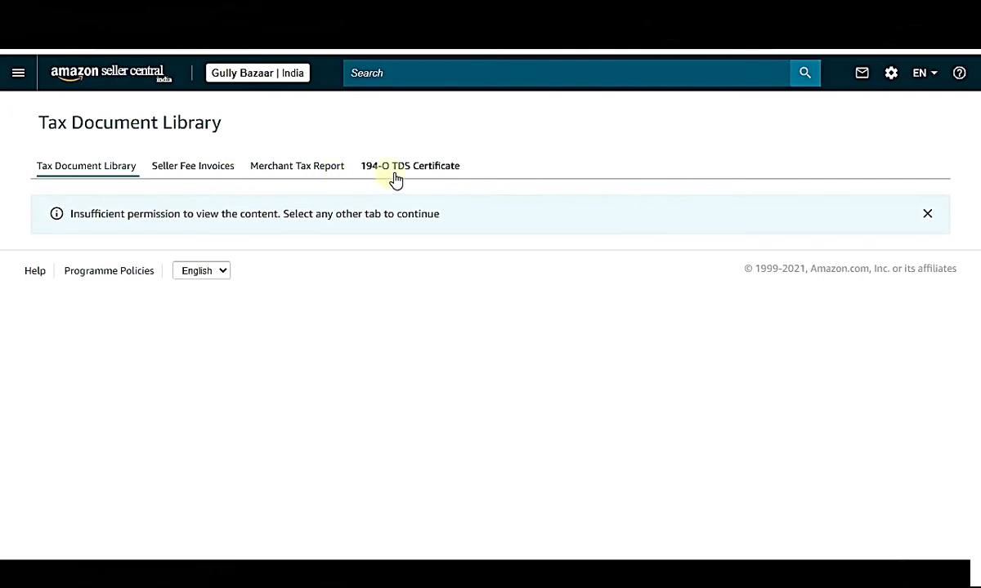
{"action": "left_click", "coordinate": [282, 175]}
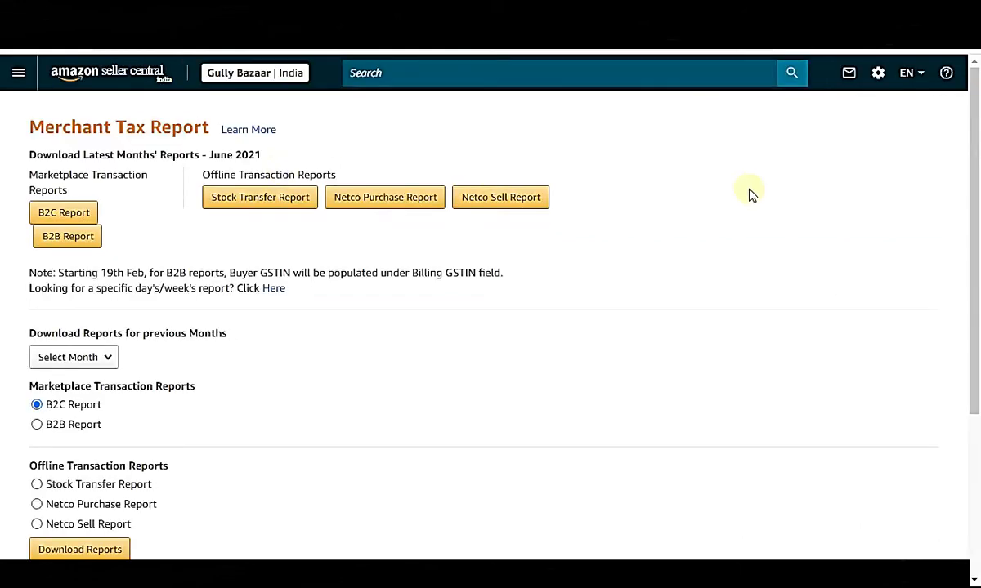
Scroll the Merchant Tax Report page to review the June 2021 B2C, B2B and offline downloads.
{"action": "scroll", "coordinate": [739, 209], "scroll_direction": "down", "scroll_amount": 2}
{"action": "scroll", "coordinate": [735, 221], "scroll_direction": "up", "scroll_amount": 2}
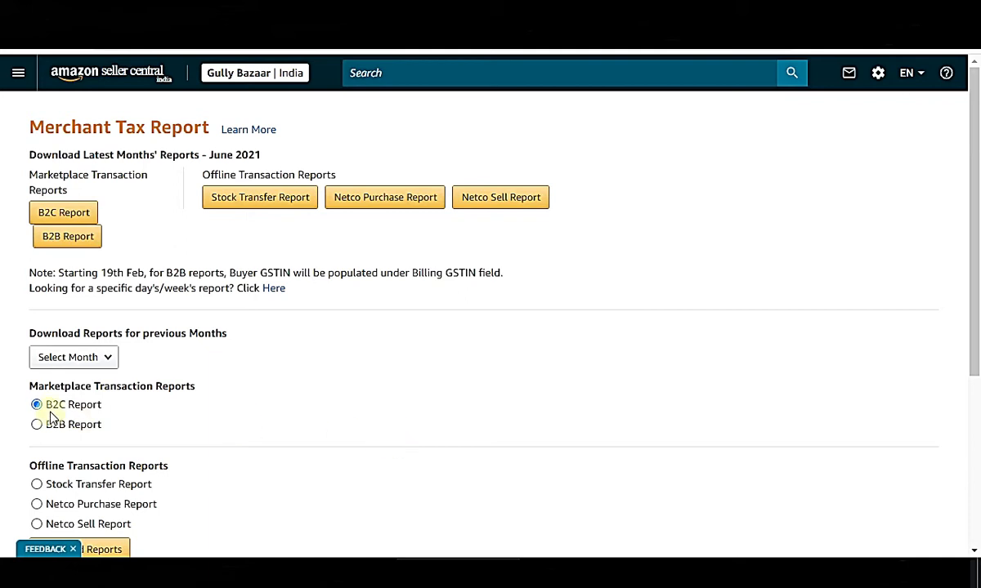
{"action": "left_click_drag", "start_coordinate": [49, 406], "coordinate": [104, 409]}
{"action": "left_click", "coordinate": [486, 403]}
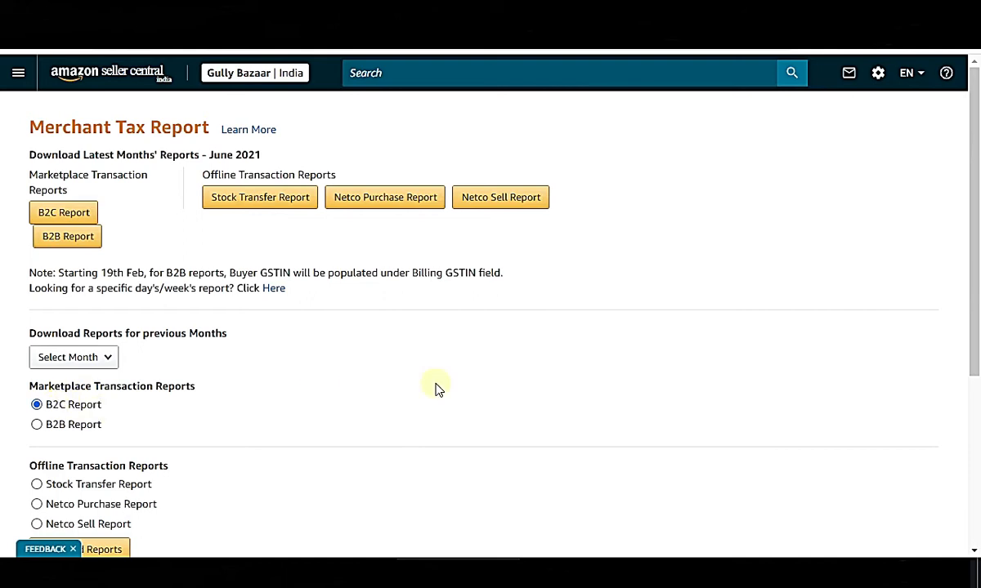
{"action": "double_click", "coordinate": [562, 389]}
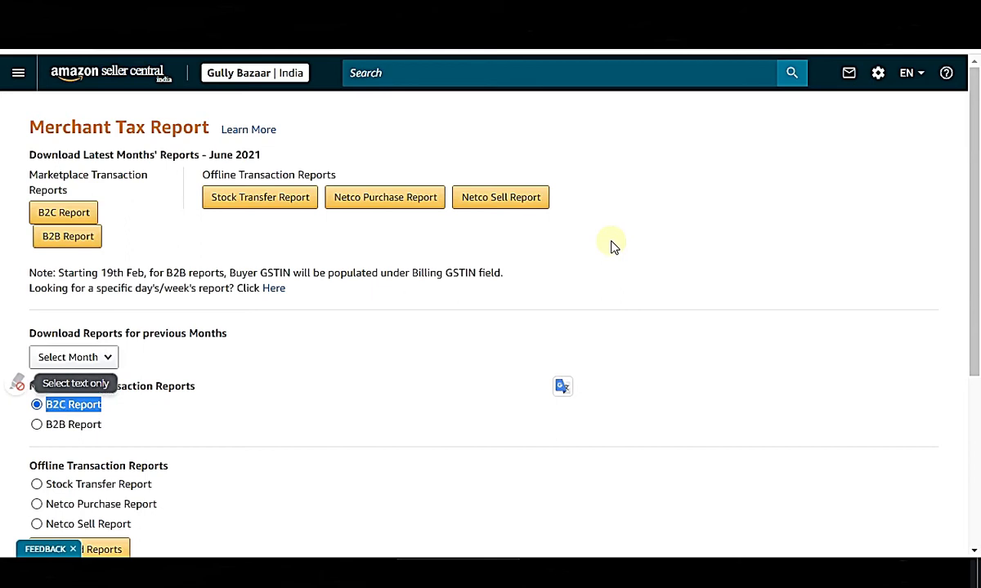
{"action": "left_click", "coordinate": [500, 372]}
{"action": "left_click", "coordinate": [55, 215]}
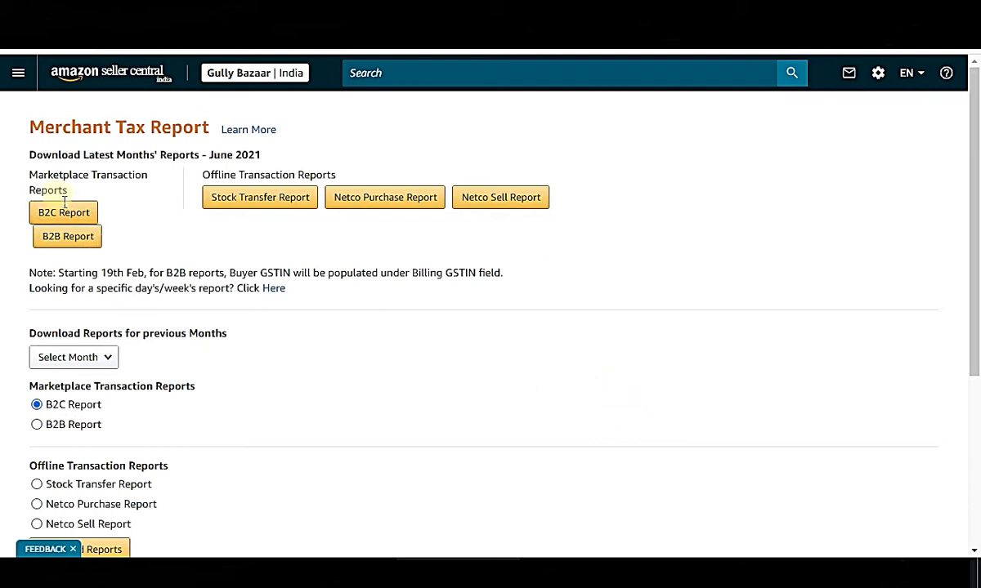
{"action": "left_click_drag", "start_coordinate": [37, 154], "coordinate": [262, 155]}
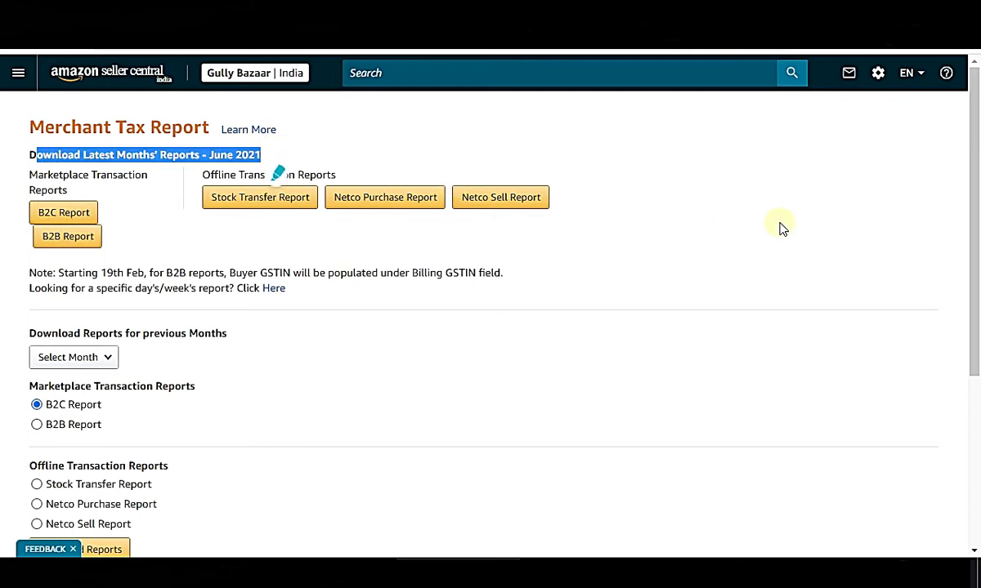
{"action": "left_click", "coordinate": [120, 165]}
{"action": "left_click", "coordinate": [65, 217]}
Download the B2C report zips for June, May and April 2021.
{"action": "left_click", "coordinate": [65, 217]}
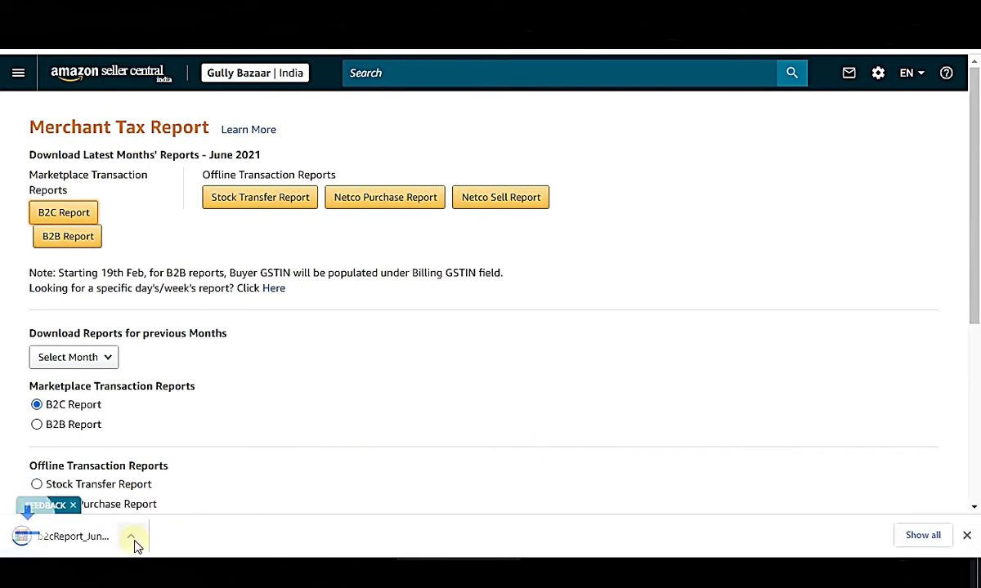
{"action": "left_click", "coordinate": [112, 362]}
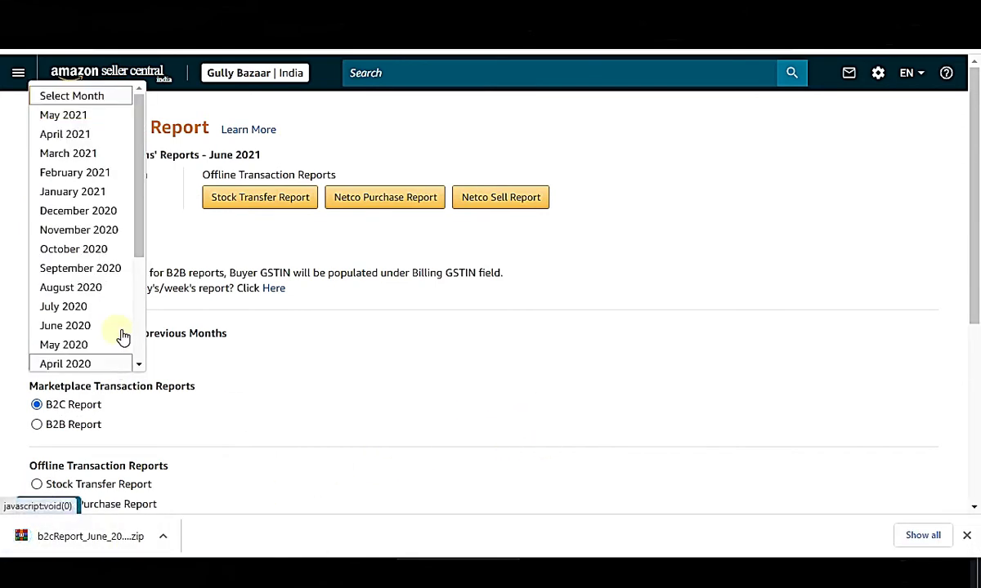
{"action": "left_click", "coordinate": [78, 114]}
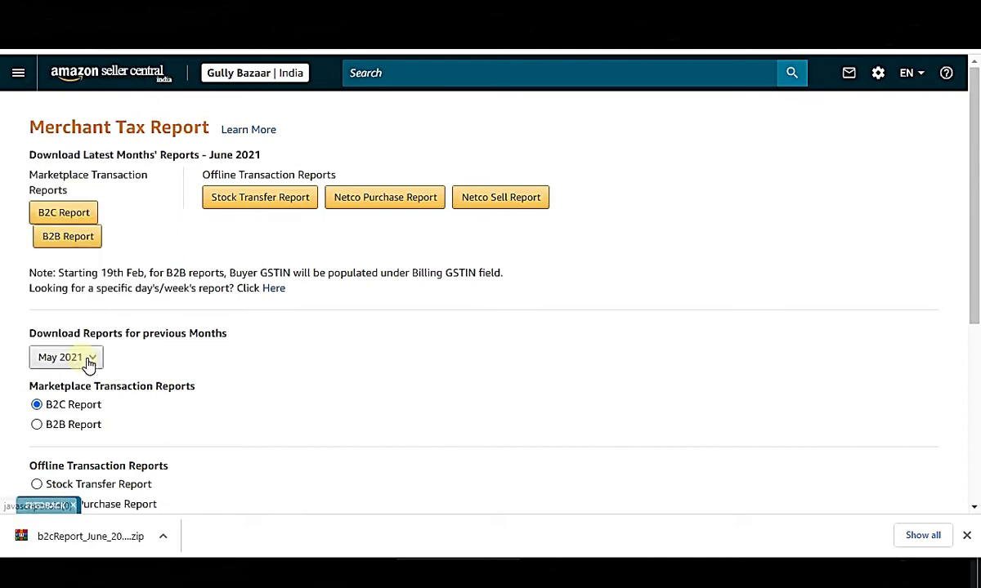
{"action": "scroll", "coordinate": [206, 363], "scroll_direction": "down", "scroll_amount": 2}
{"action": "left_click", "coordinate": [98, 478]}
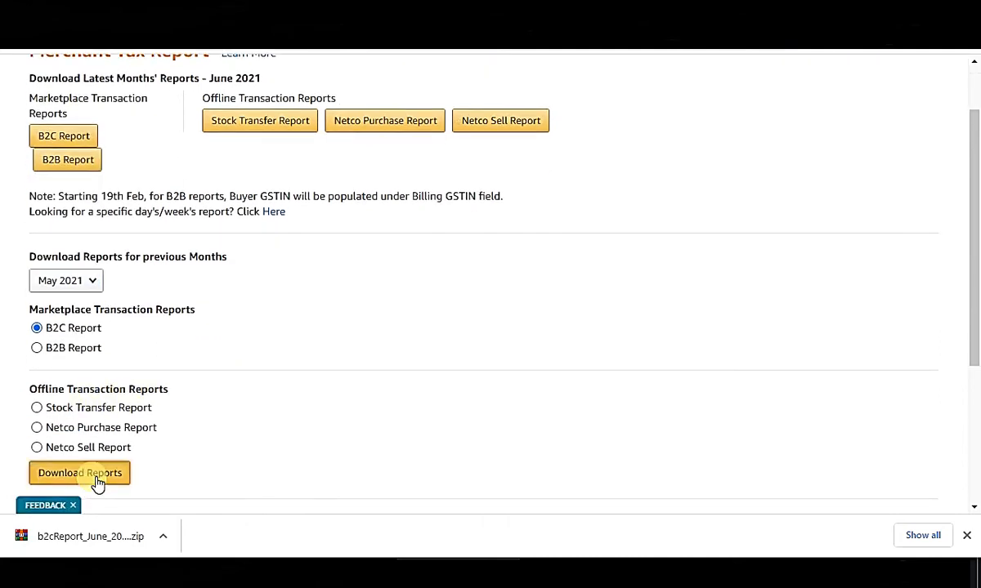
{"action": "left_click", "coordinate": [83, 282]}
{"action": "left_click", "coordinate": [97, 324]}
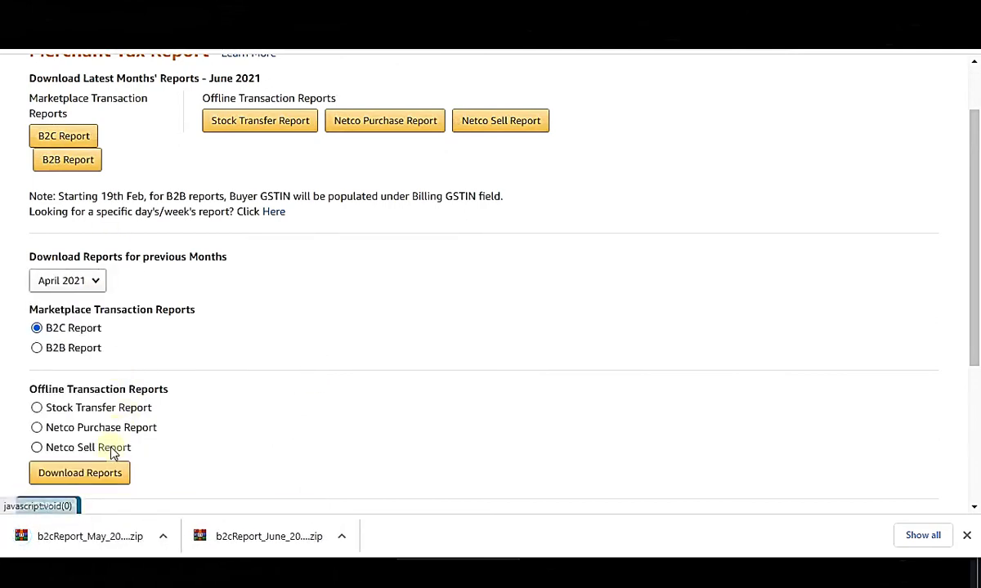
{"action": "left_click", "coordinate": [96, 479]}
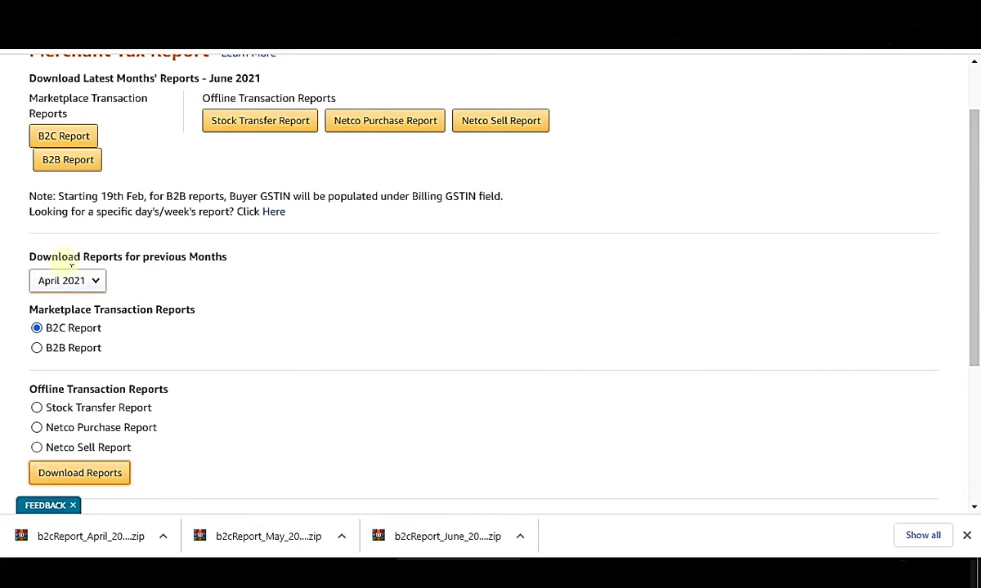
Select the Netco Sell Report option, then bring up the main navigation menu.
{"action": "double_click", "coordinate": [61, 329]}
{"action": "left_click", "coordinate": [523, 327]}
{"action": "left_click", "coordinate": [496, 447]}
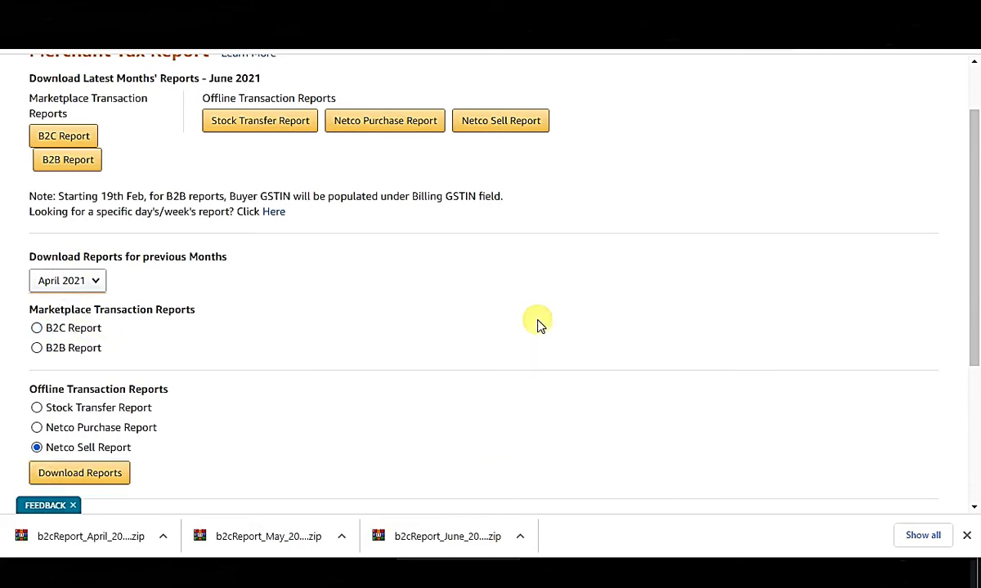
{"action": "scroll", "coordinate": [537, 324], "scroll_direction": "up", "scroll_amount": 1}
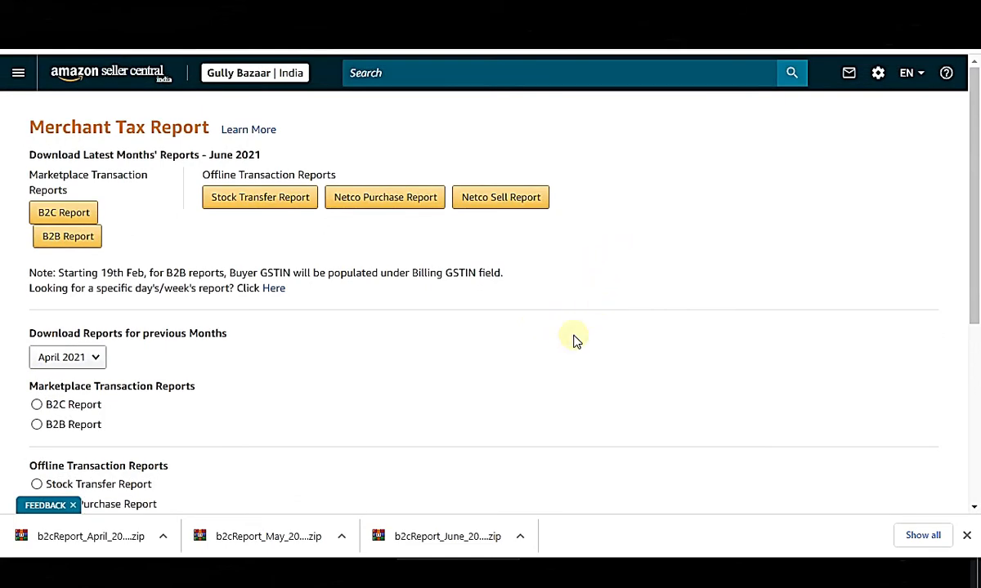
{"action": "left_click", "coordinate": [19, 73]}
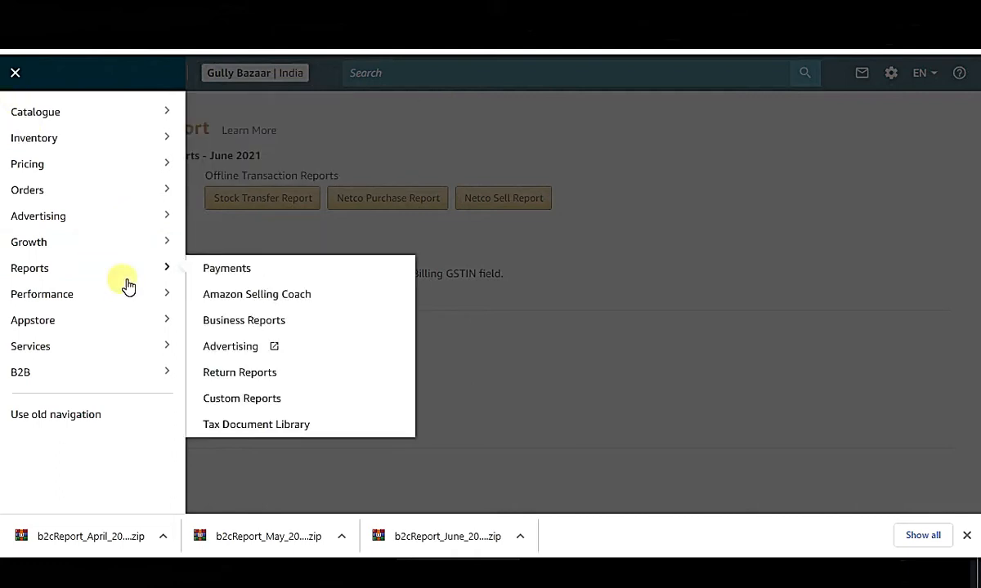
Go to the Tax Document Library's Seller Fee Invoices list.
{"action": "mouse_move", "coordinate": [133, 272]}
{"action": "left_click", "coordinate": [269, 432]}
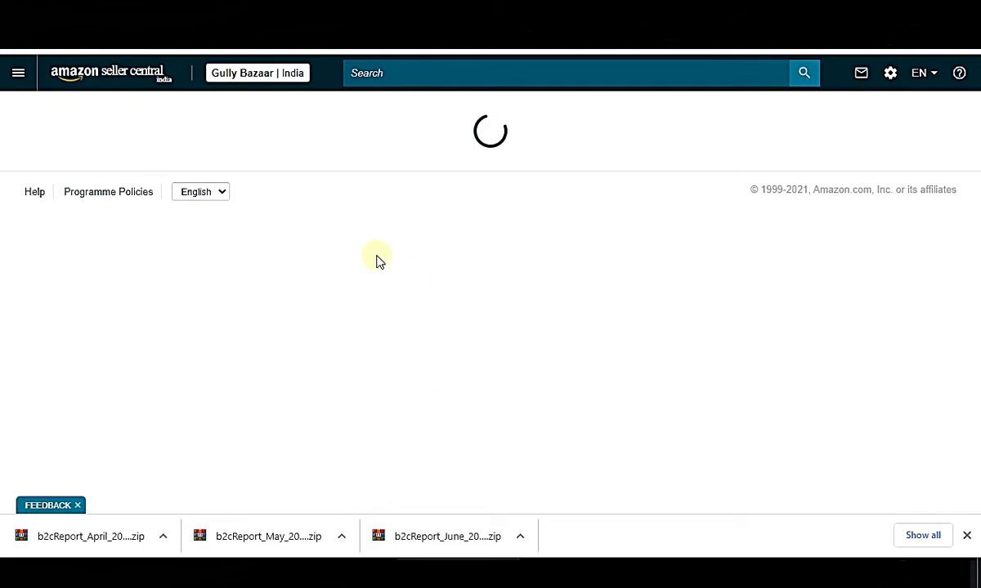
{"action": "left_click", "coordinate": [966, 535]}
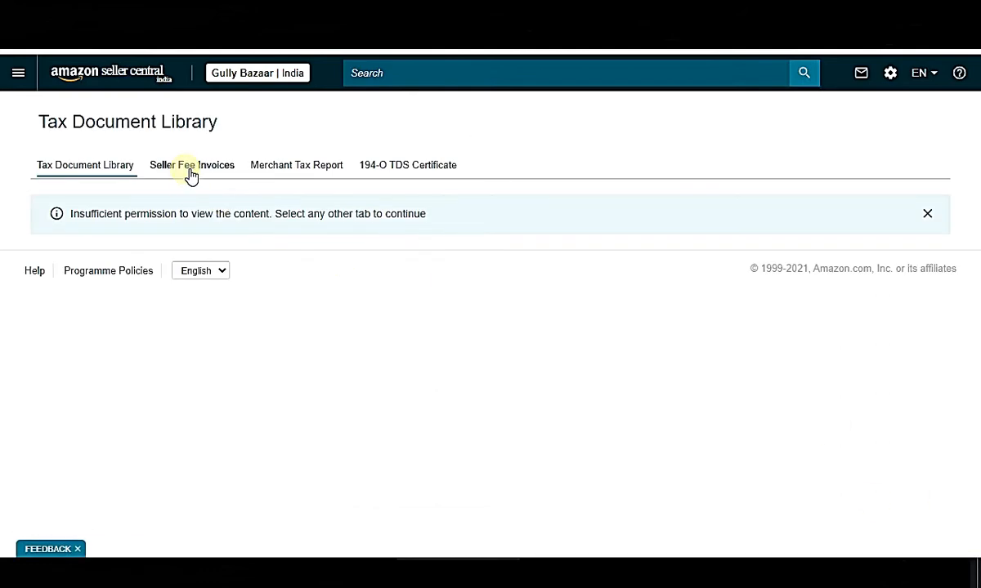
{"action": "left_click", "coordinate": [189, 173]}
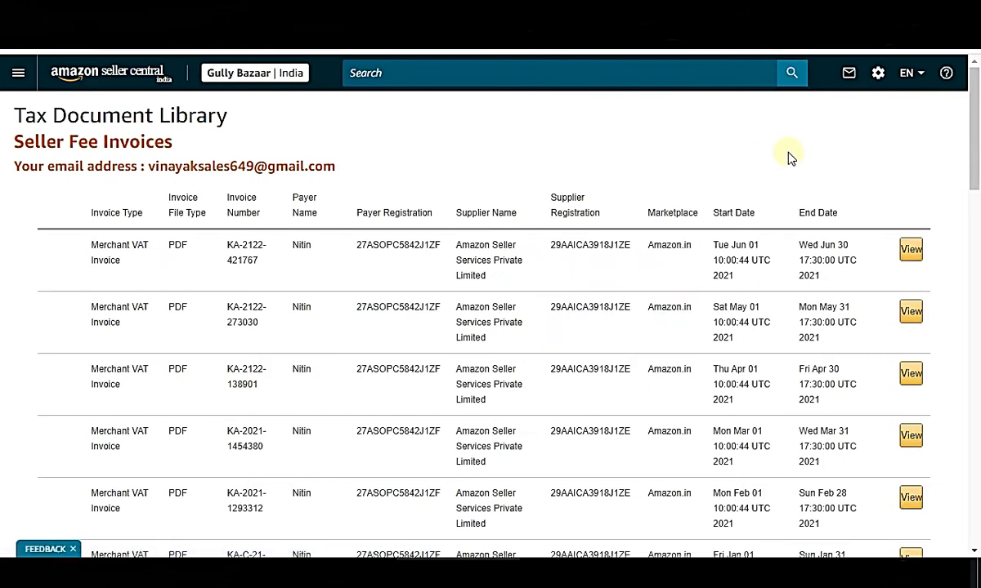
Review the June, May and April 2021 seller fee invoice rows and their dates.
{"action": "left_click_drag", "start_coordinate": [329, 256], "coordinate": [926, 372]}
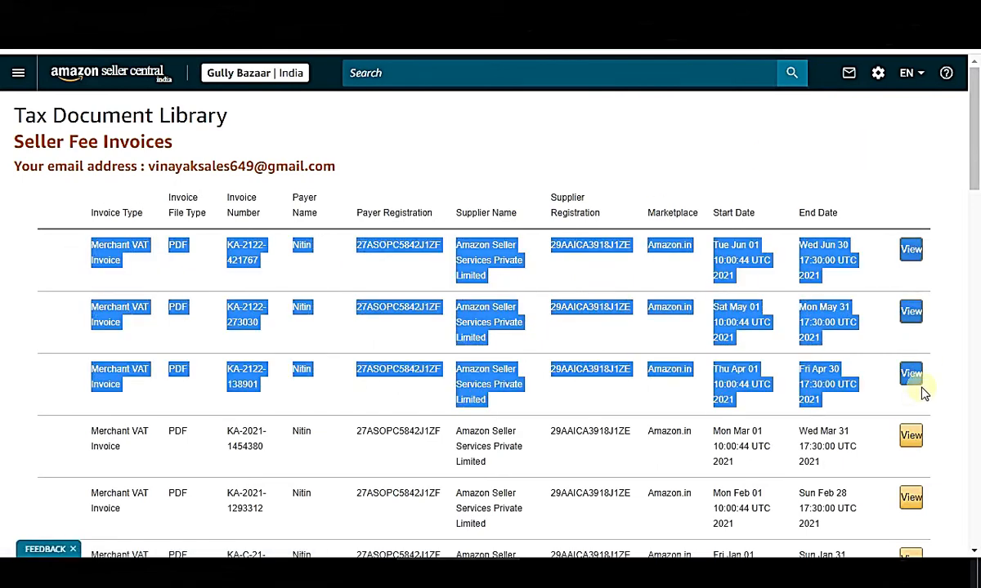
{"action": "left_click", "coordinate": [847, 157]}
{"action": "scroll", "coordinate": [813, 278], "scroll_direction": "down", "scroll_amount": 1}
{"action": "scroll", "coordinate": [814, 357], "scroll_direction": "up", "scroll_amount": 1}
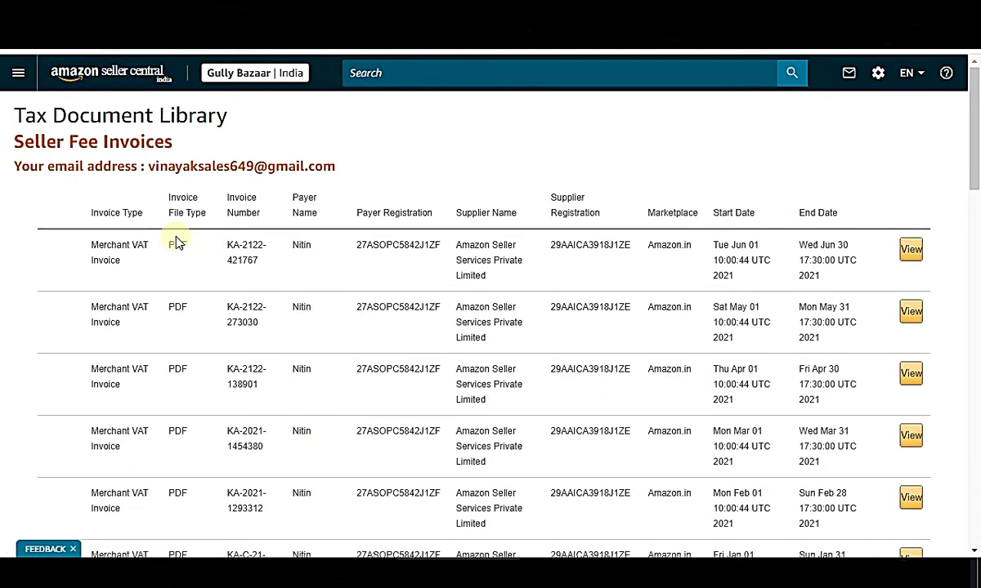
{"action": "left_click_drag", "start_coordinate": [83, 246], "coordinate": [683, 379]}
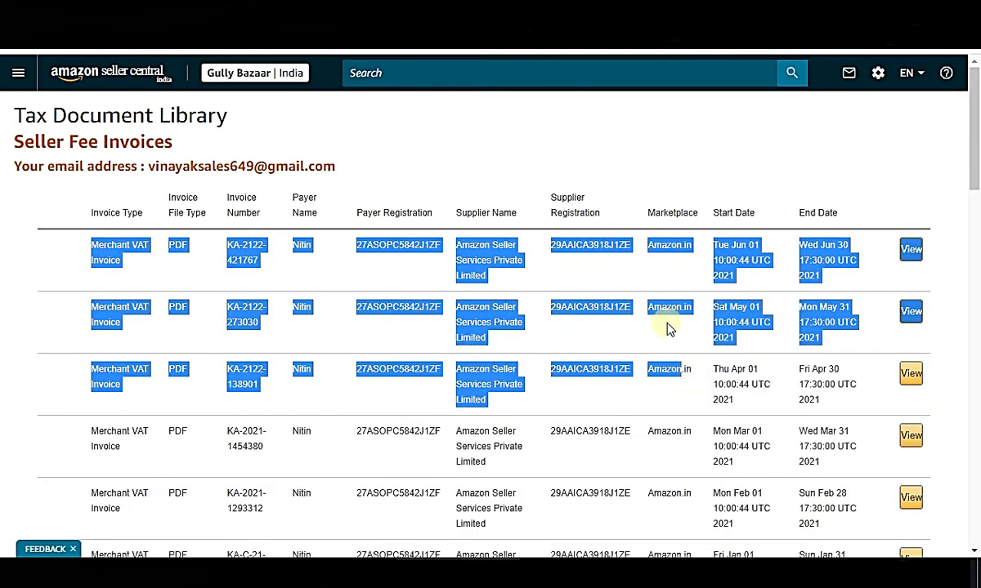
{"action": "left_click", "coordinate": [766, 358]}
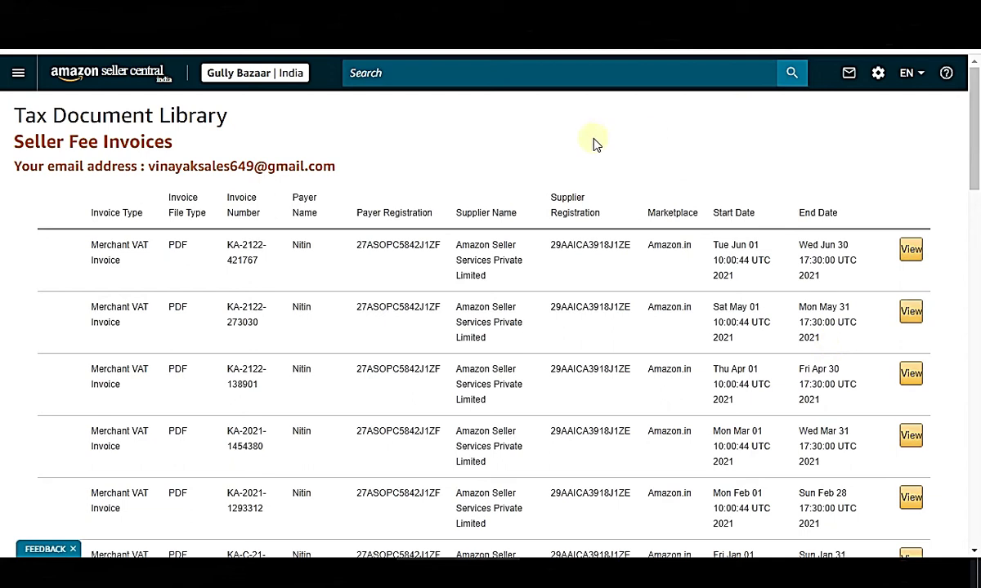
{"action": "left_click_drag", "start_coordinate": [88, 211], "coordinate": [923, 371]}
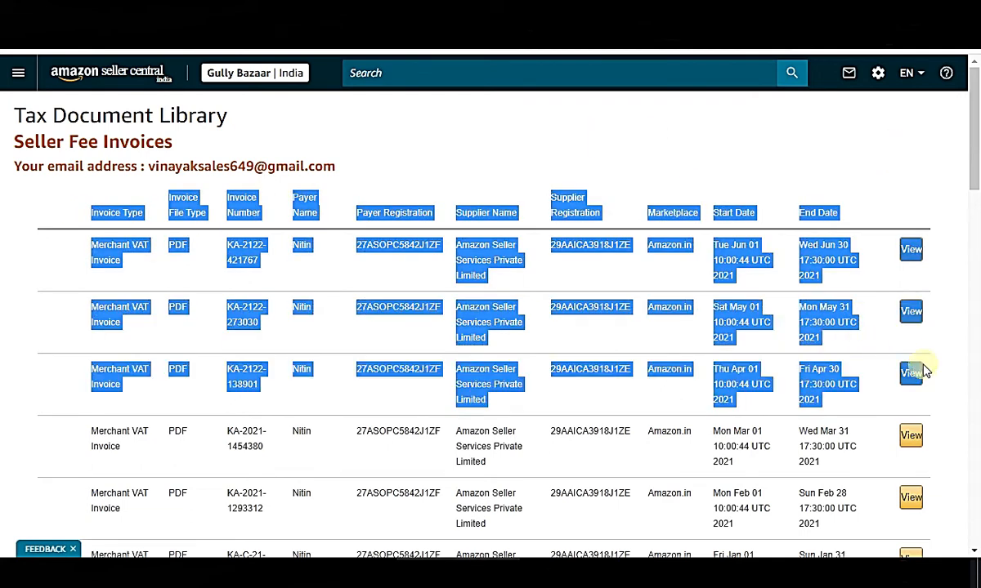
{"action": "left_click", "coordinate": [586, 153]}
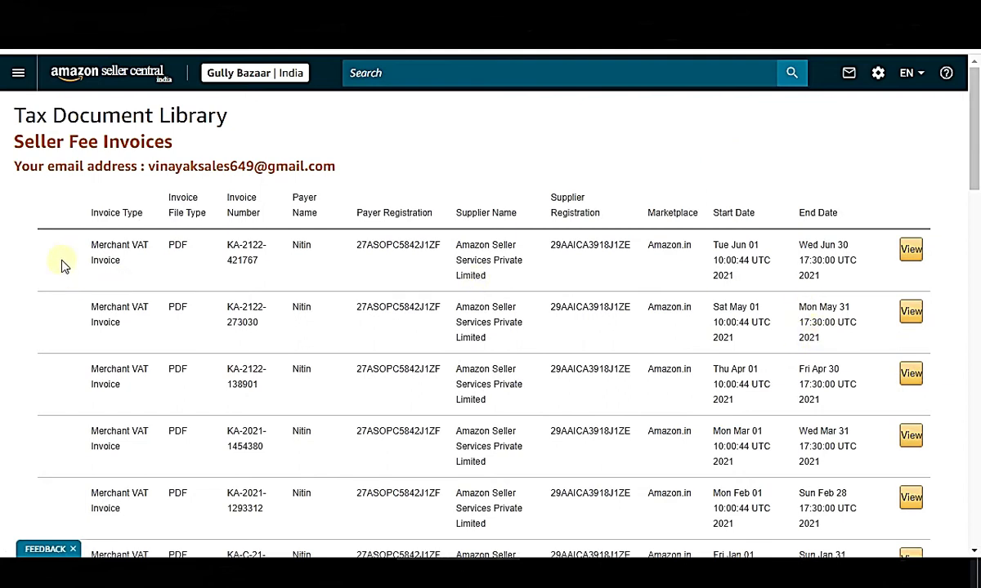
{"action": "left_click_drag", "start_coordinate": [77, 252], "coordinate": [662, 356]}
{"action": "left_click", "coordinate": [848, 172]}
{"action": "left_click_drag", "start_coordinate": [824, 400], "coordinate": [540, 282]}
{"action": "left_click", "coordinate": [889, 165]}
{"action": "left_click_drag", "start_coordinate": [655, 245], "coordinate": [825, 387]}
{"action": "left_click", "coordinate": [948, 333]}
View the April 2021 seller fee invoice as a PDF.
{"action": "left_click", "coordinate": [913, 376]}
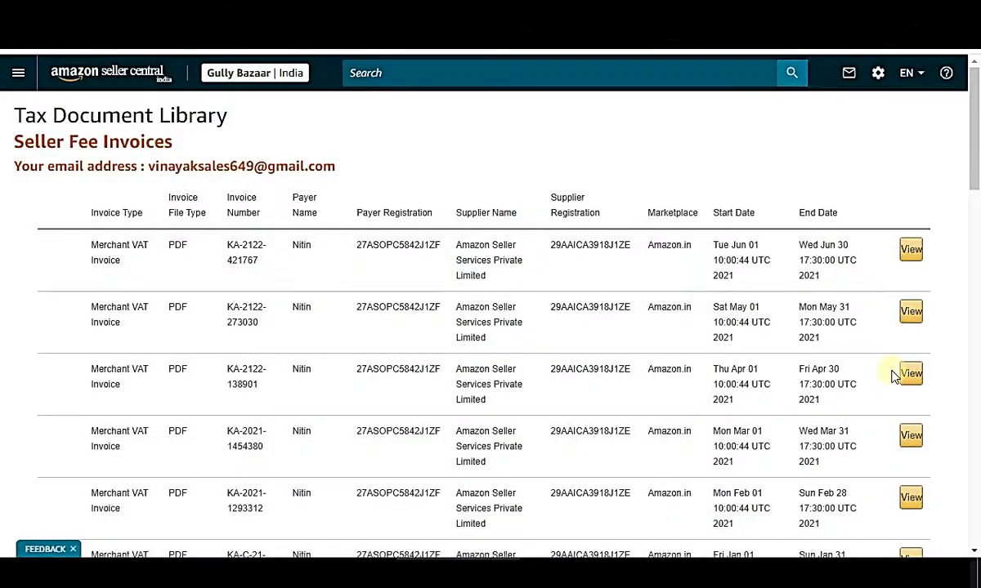
{"action": "left_click", "coordinate": [911, 311]}
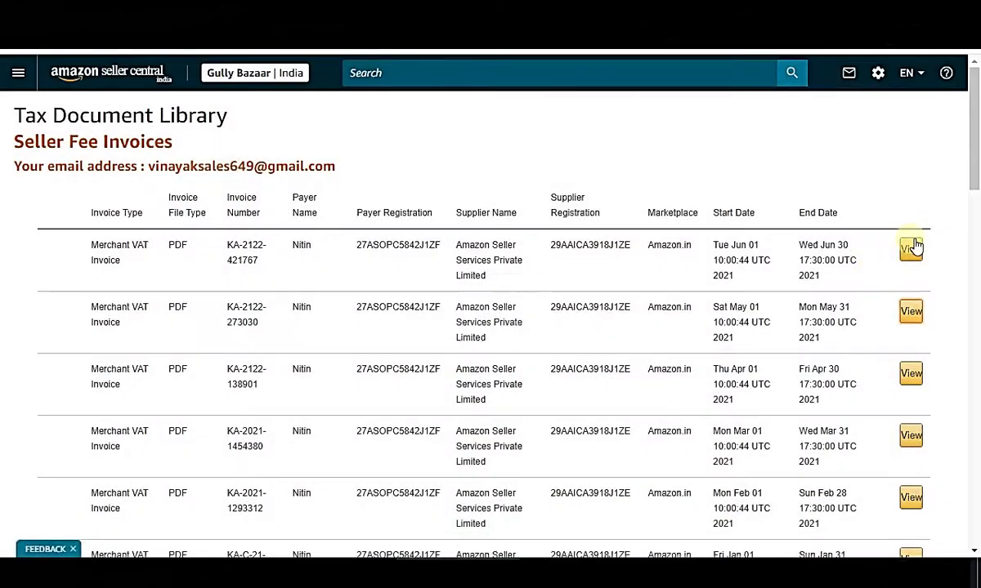
{"action": "left_click", "coordinate": [912, 248]}
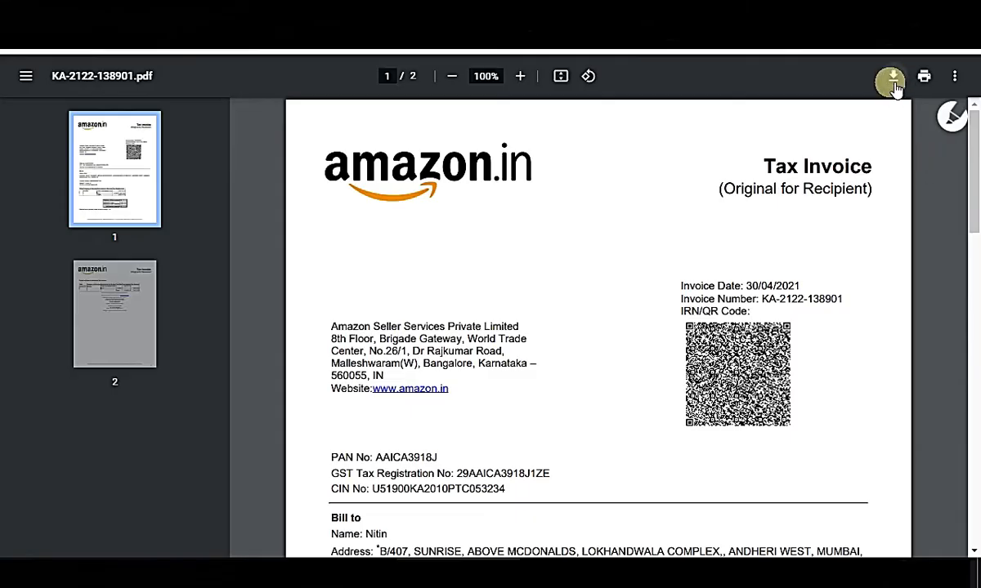
Save the April invoice PDF with Ctrl+S and return to the Seller Central tab.
{"action": "key", "text": "ctrl+s"}
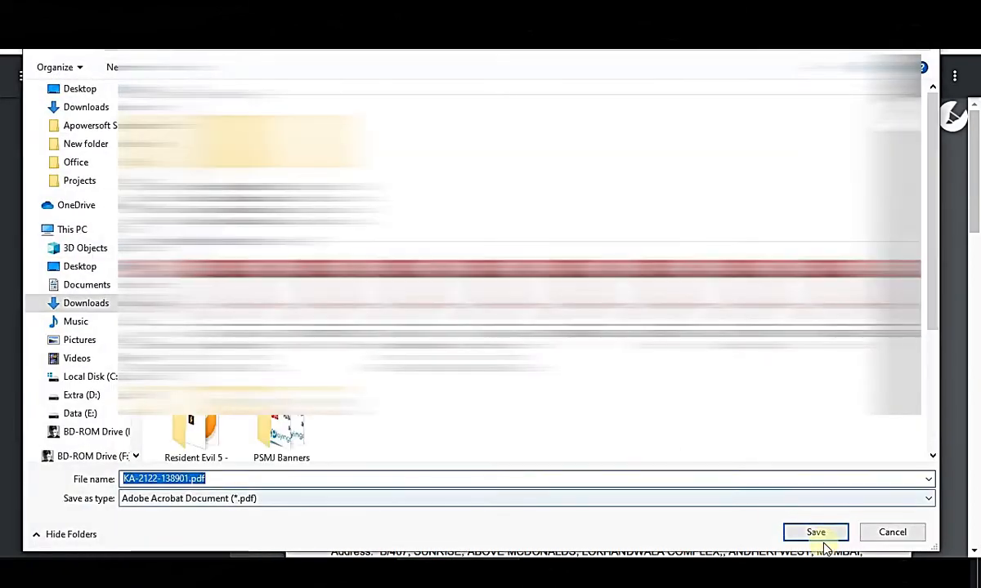
{"action": "left_click", "coordinate": [833, 532]}
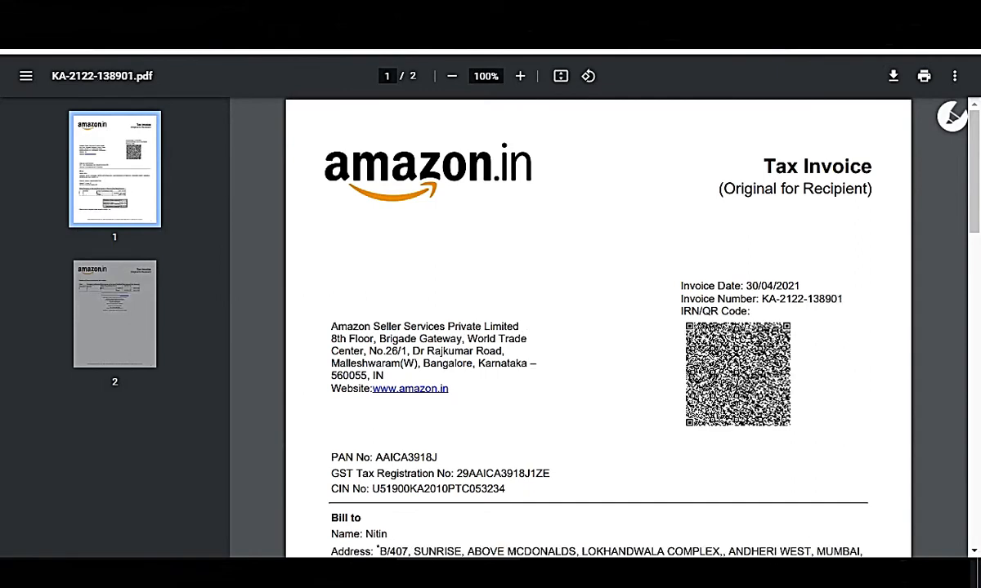
{"action": "left_click", "coordinate": [637, 13]}
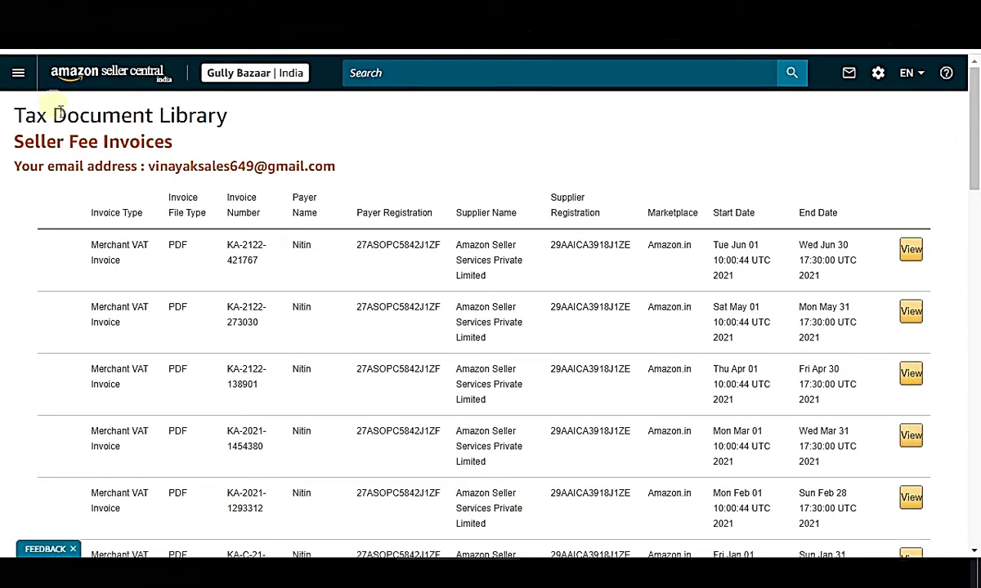
Bring New folder forward and look over its B2C zips, invoice PDFs and MTR workbooks.
{"action": "mouse_move", "coordinate": [274, 573]}
{"action": "left_click", "coordinate": [189, 508]}
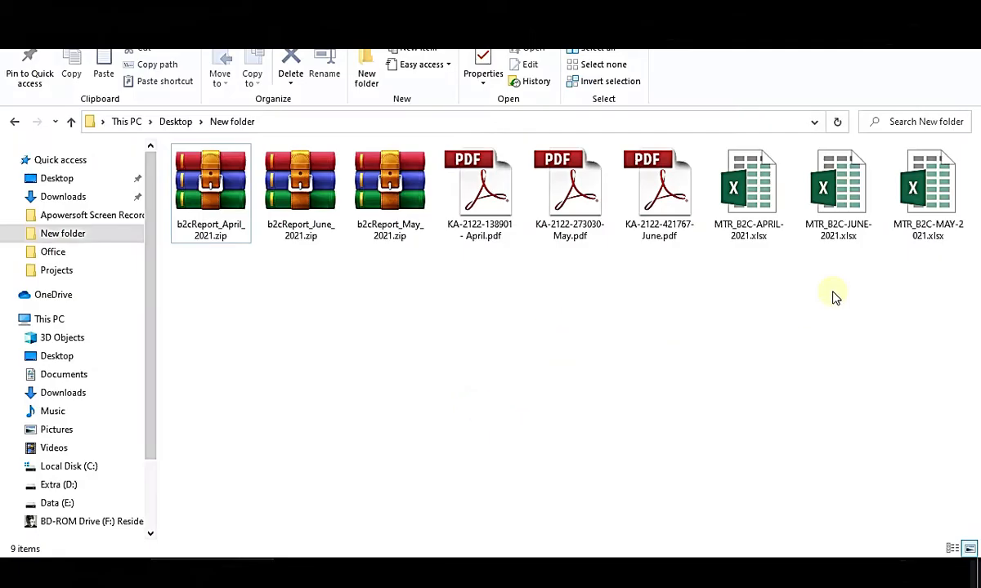
{"action": "left_click_drag", "start_coordinate": [453, 280], "coordinate": [958, 175]}
{"action": "left_click", "coordinate": [664, 333]}
{"action": "left_click_drag", "start_coordinate": [200, 282], "coordinate": [445, 235]}
{"action": "left_click_drag", "start_coordinate": [438, 286], "coordinate": [692, 193]}
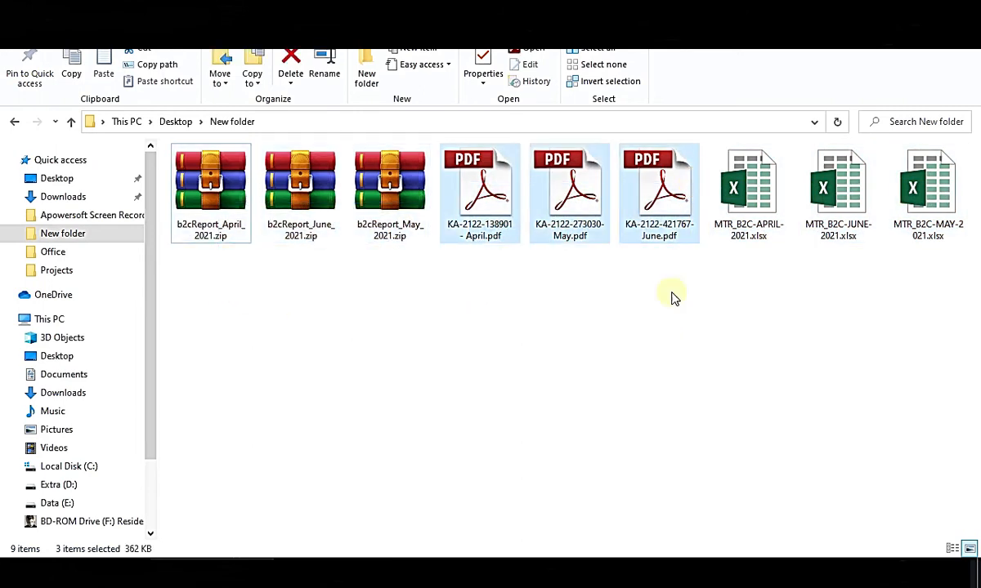
{"action": "left_click", "coordinate": [702, 374]}
Go through the April, May and June invoice PDFs, ending with b2cReport_April_2021.zip selected.
{"action": "left_click", "coordinate": [487, 238]}
{"action": "left_click", "coordinate": [579, 237]}
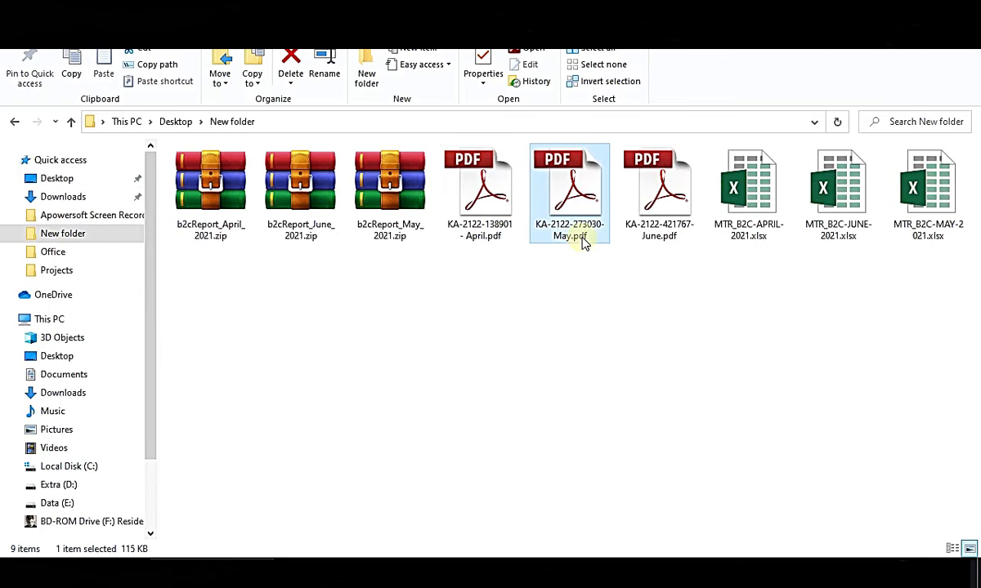
{"action": "left_click", "coordinate": [668, 238]}
{"action": "left_click", "coordinate": [487, 236]}
{"action": "left_click", "coordinate": [567, 237]}
{"action": "left_click", "coordinate": [654, 231]}
{"action": "left_click", "coordinate": [484, 232]}
{"action": "left_click", "coordinate": [566, 228]}
{"action": "left_click", "coordinate": [636, 220]}
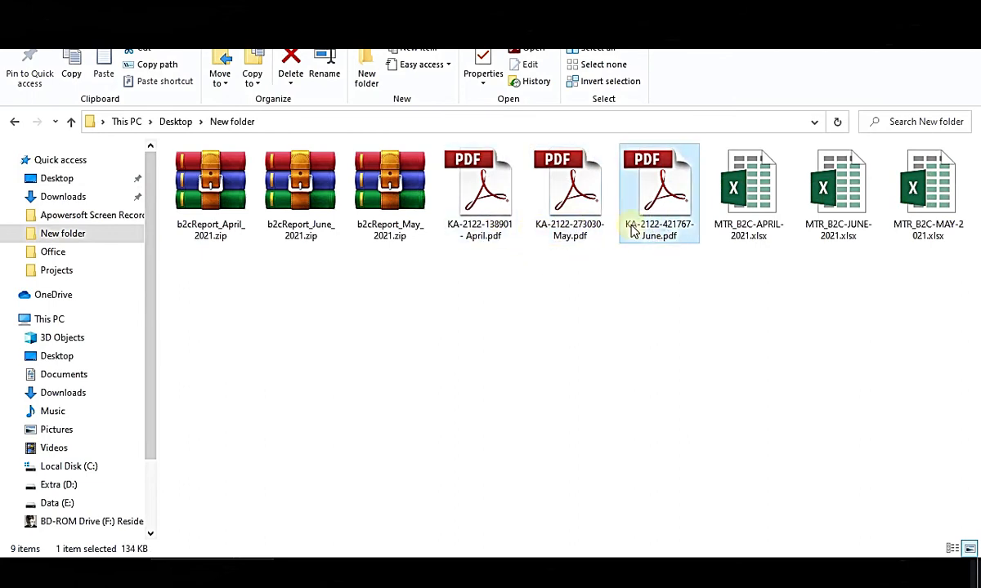
{"action": "left_click", "coordinate": [478, 211]}
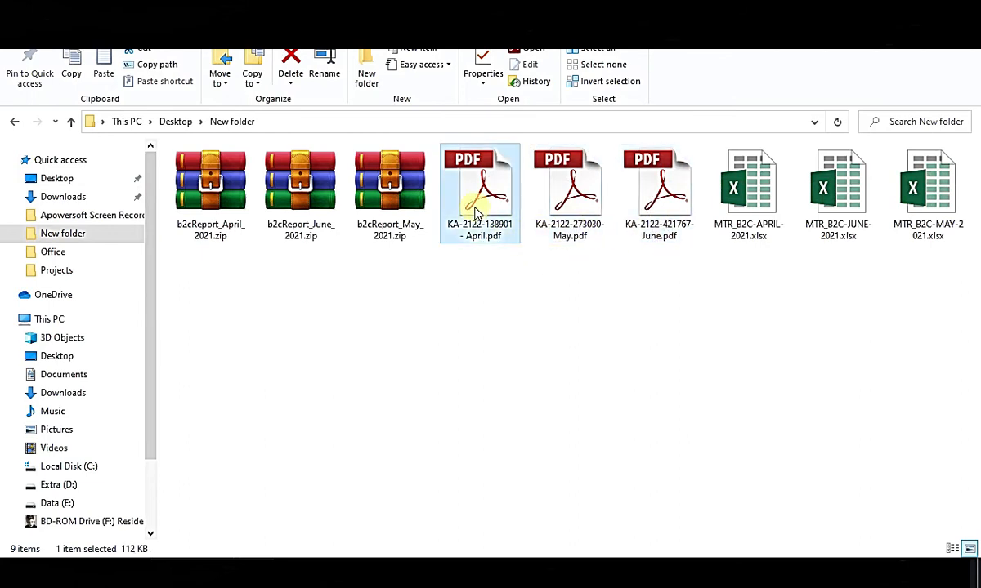
{"action": "left_click", "coordinate": [211, 210]}
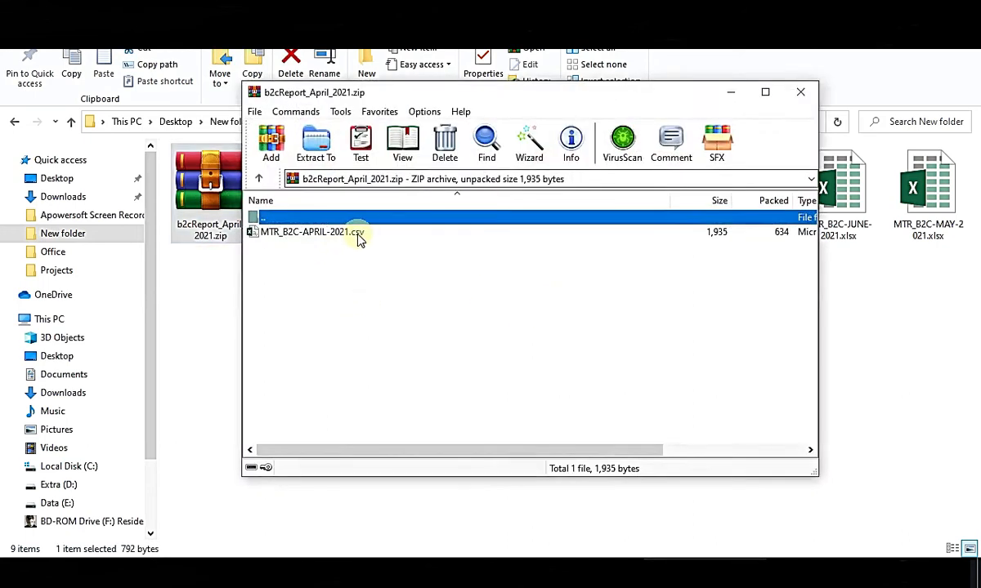
Extract MTR_B2C-APRIL-2021.csv from the April zip into its default folder.
{"action": "left_click", "coordinate": [312, 273]}
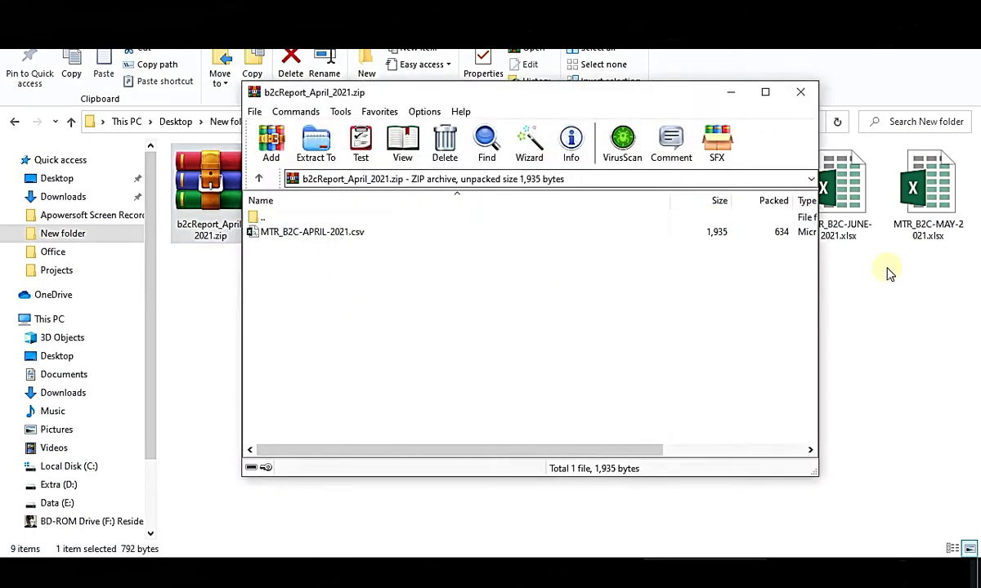
{"action": "left_click", "coordinate": [304, 233]}
{"action": "left_click", "coordinate": [316, 143]}
{"action": "left_click", "coordinate": [575, 444]}
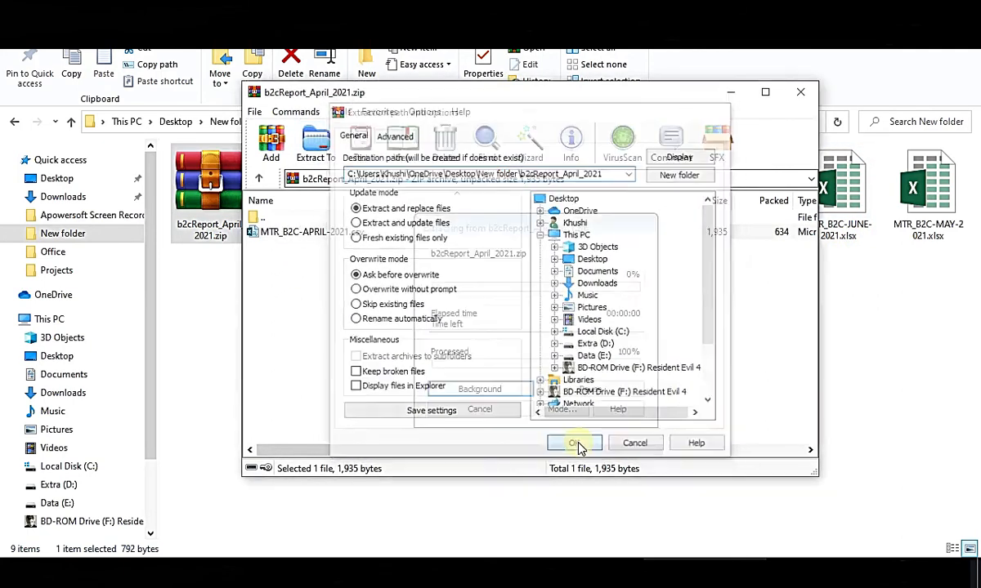
Move the extracted April CSV from b2cReport_April_2021 into New folder.
{"action": "left_click", "coordinate": [800, 92]}
{"action": "double_click", "coordinate": [209, 290]}
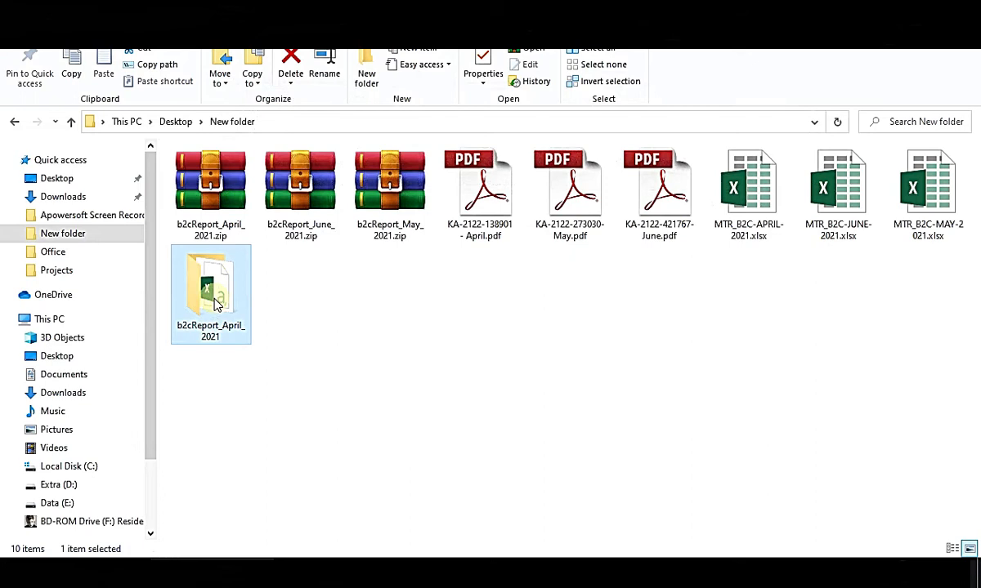
{"action": "left_click", "coordinate": [219, 172]}
{"action": "right_click", "coordinate": [219, 173]}
{"action": "left_click", "coordinate": [265, 446]}
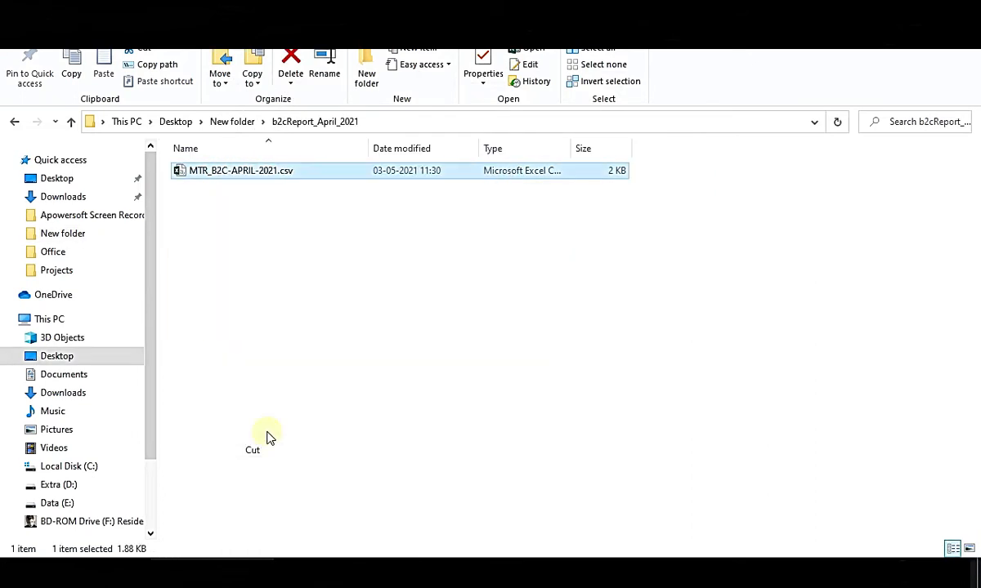
{"action": "left_click", "coordinate": [14, 121]}
{"action": "right_click", "coordinate": [345, 433]}
{"action": "left_click", "coordinate": [384, 315]}
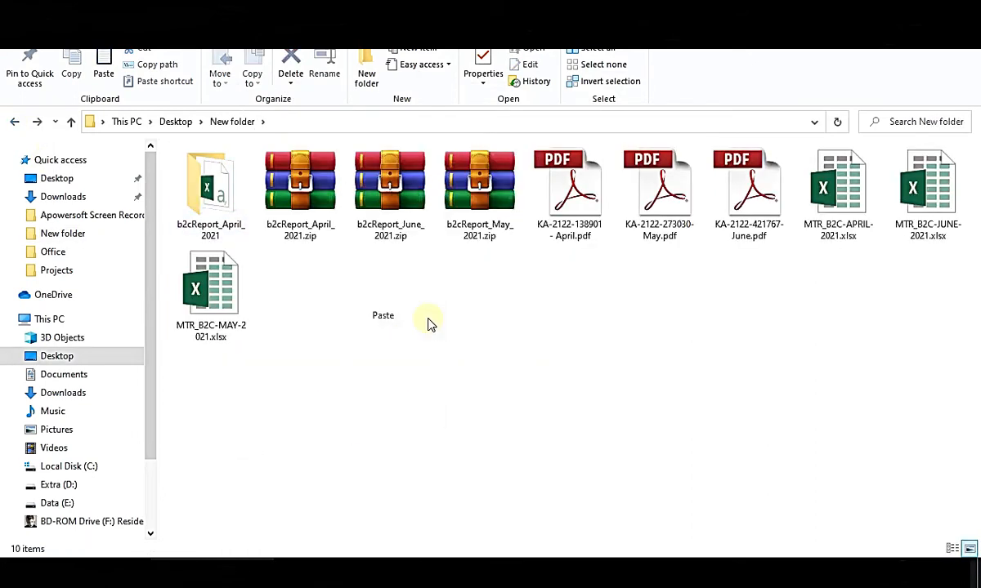
{"action": "left_click", "coordinate": [377, 297]}
Open MTR_B2C-APRIL-2021.csv in Excel, then cancel a Save As Excel Workbook into New folder.
{"action": "double_click", "coordinate": [315, 317]}
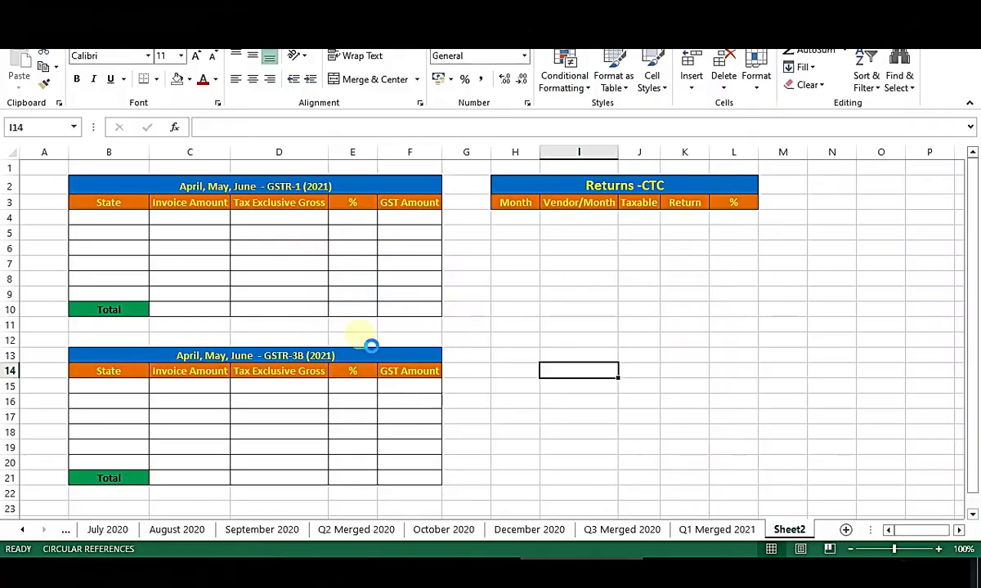
{"action": "key", "text": "alt+f"}
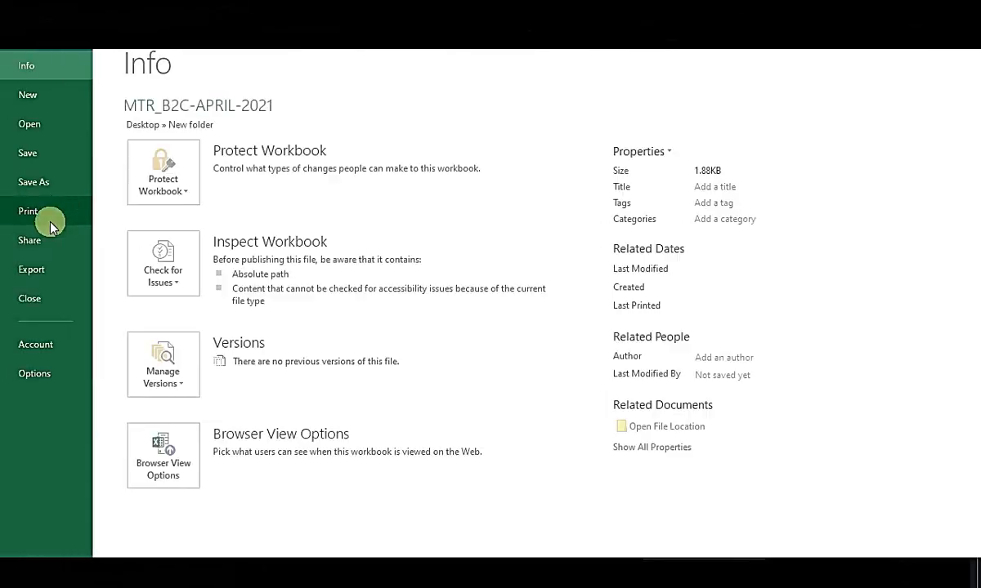
{"action": "left_click", "coordinate": [41, 184]}
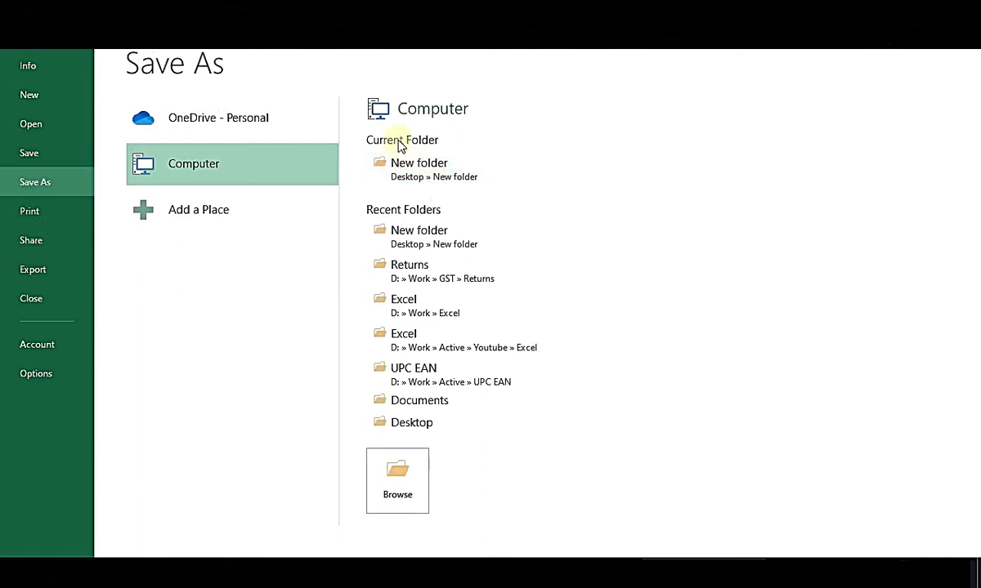
{"action": "left_click", "coordinate": [430, 164]}
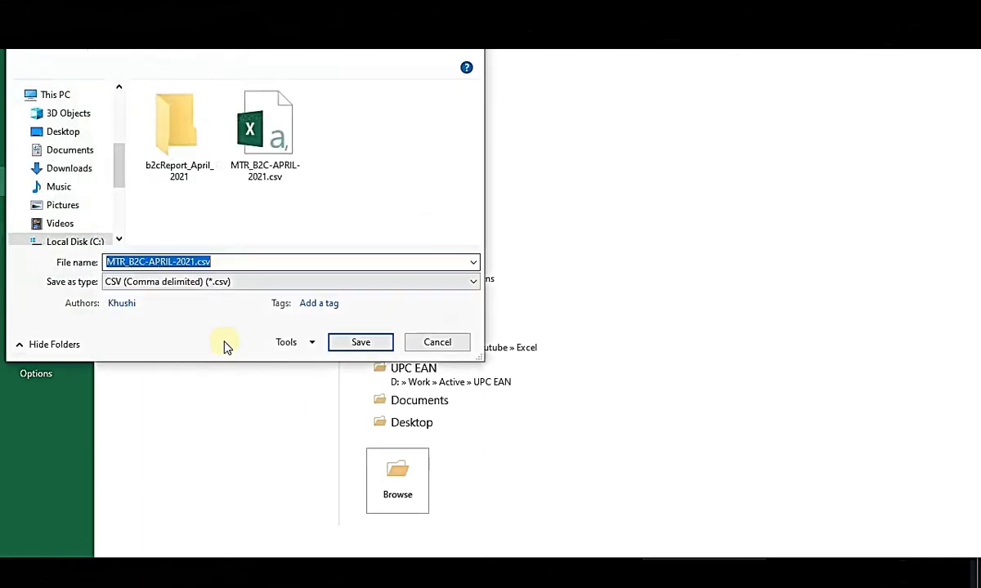
{"action": "left_click", "coordinate": [166, 283]}
{"action": "left_click", "coordinate": [139, 1]}
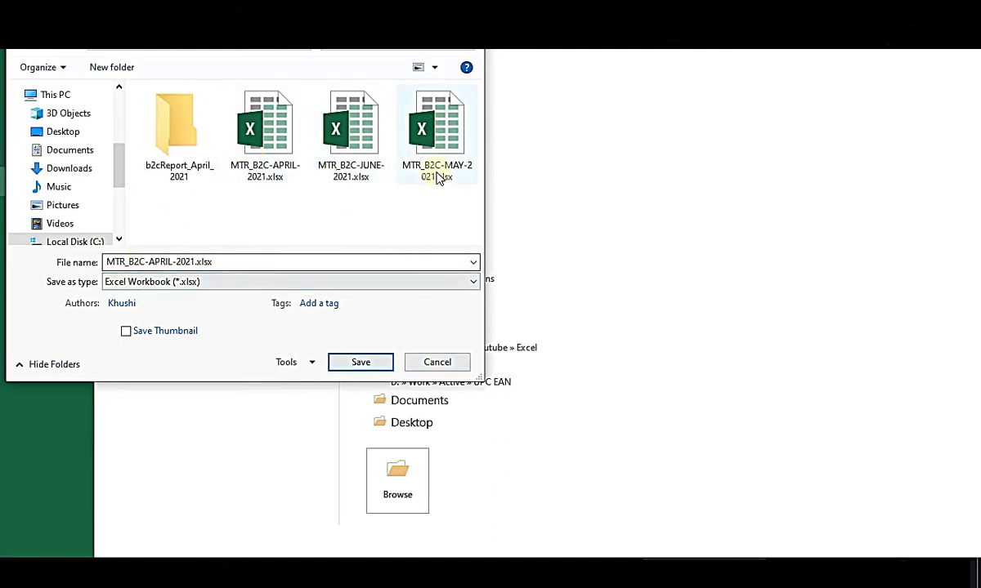
{"action": "left_click", "coordinate": [439, 365]}
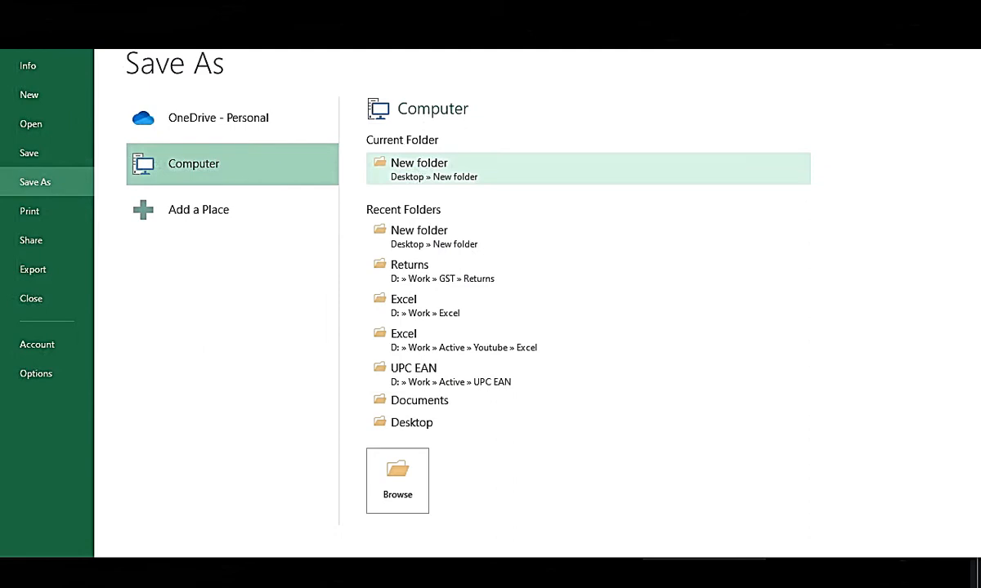
{"action": "key", "text": "Escape"}
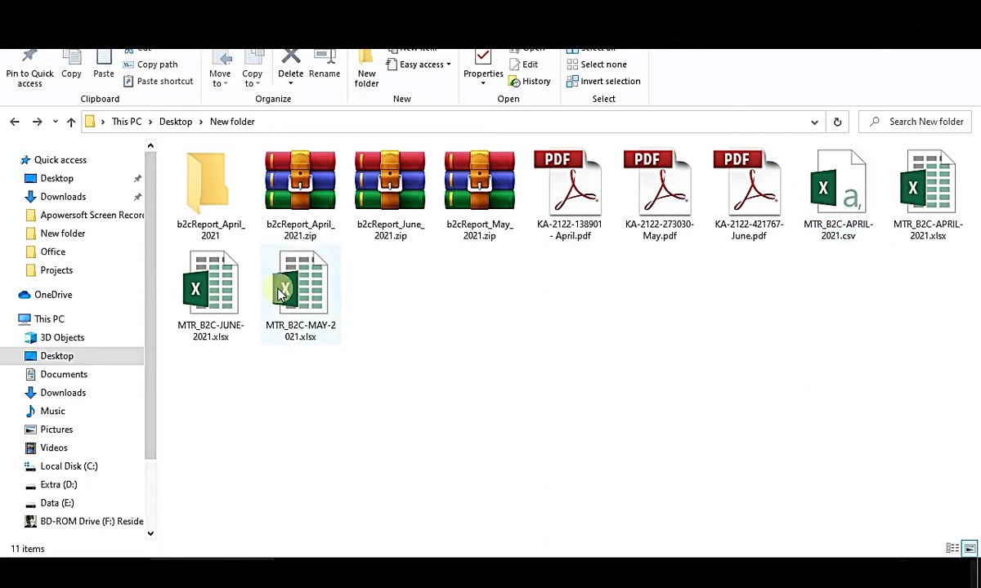
Delete the extracted b2cReport_April_2021 folder and the MTR_B2C-APRIL-2021.csv file.
{"action": "right_click", "coordinate": [209, 214]}
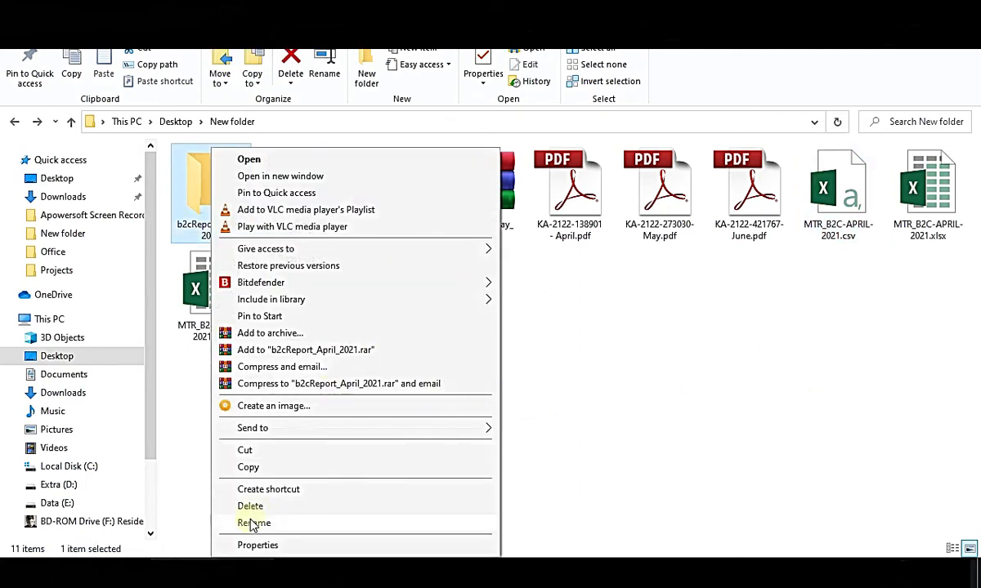
{"action": "left_click", "coordinate": [274, 509]}
{"action": "right_click", "coordinate": [750, 196]}
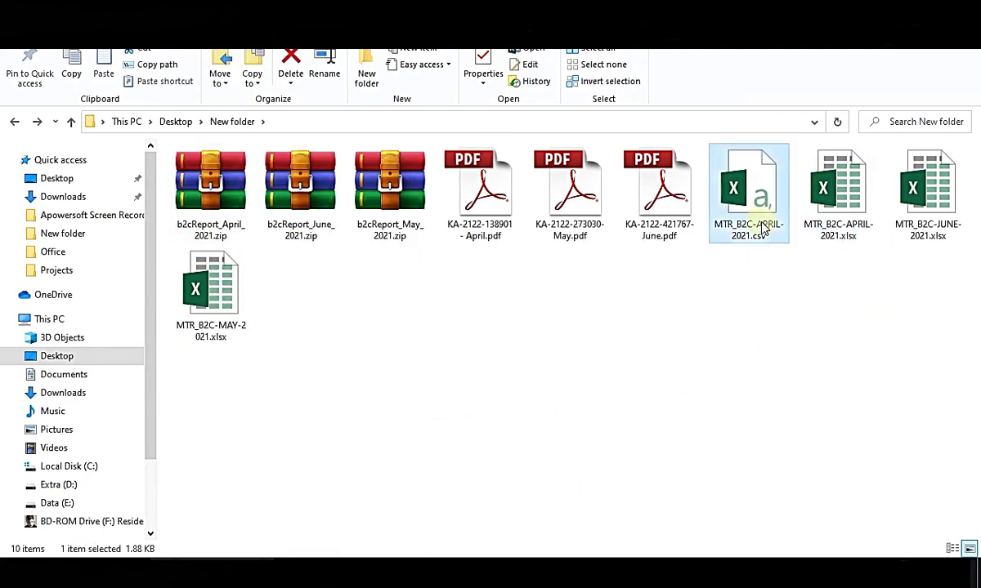
{"action": "left_click", "coordinate": [756, 505]}
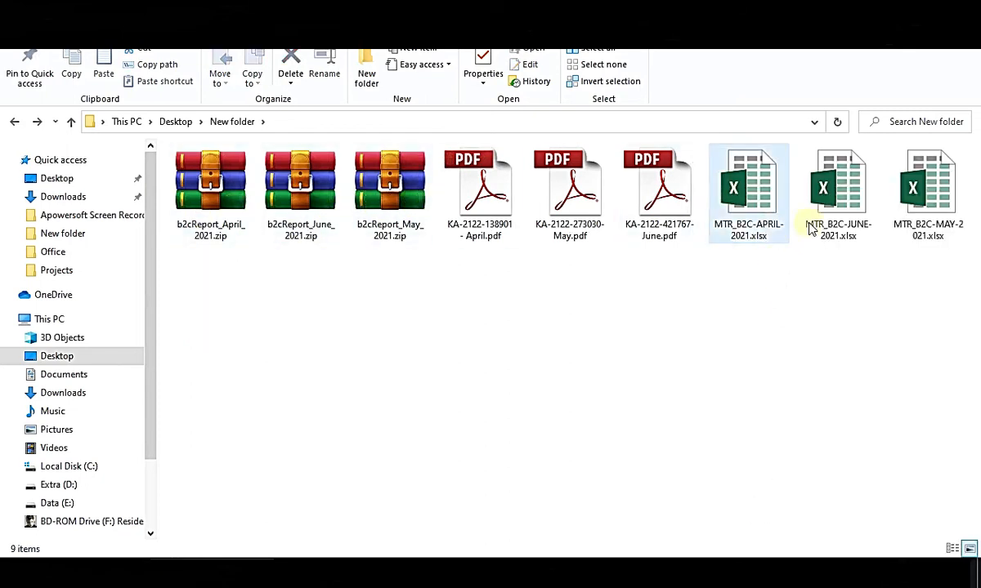
Select and review the invoice PDFs and the three MTR_B2C workbooks in New folder.
{"action": "left_click_drag", "start_coordinate": [491, 282], "coordinate": [920, 147]}
{"action": "left_click", "coordinate": [780, 344]}
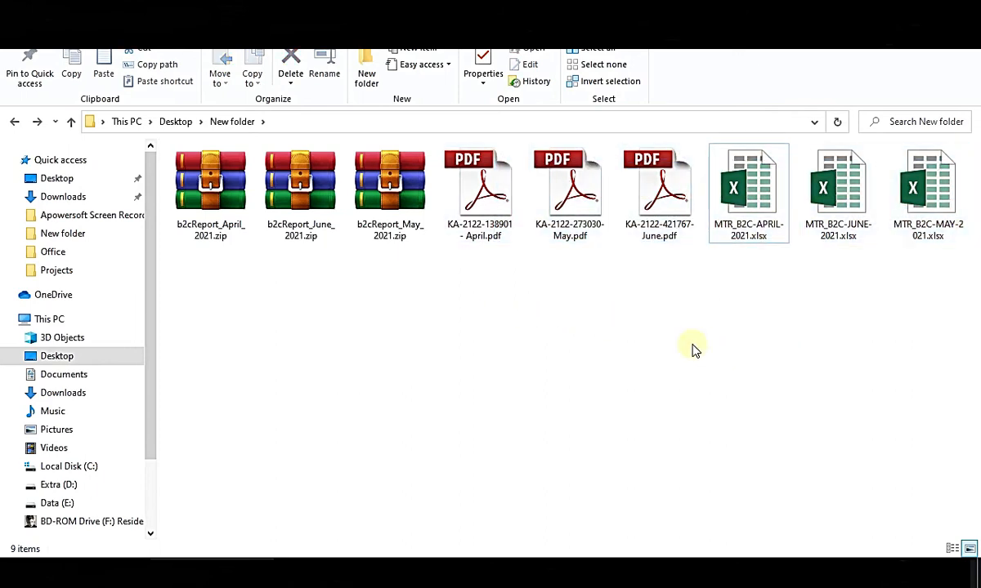
{"action": "left_click_drag", "start_coordinate": [752, 288], "coordinate": [940, 194]}
{"action": "left_click", "coordinate": [810, 345]}
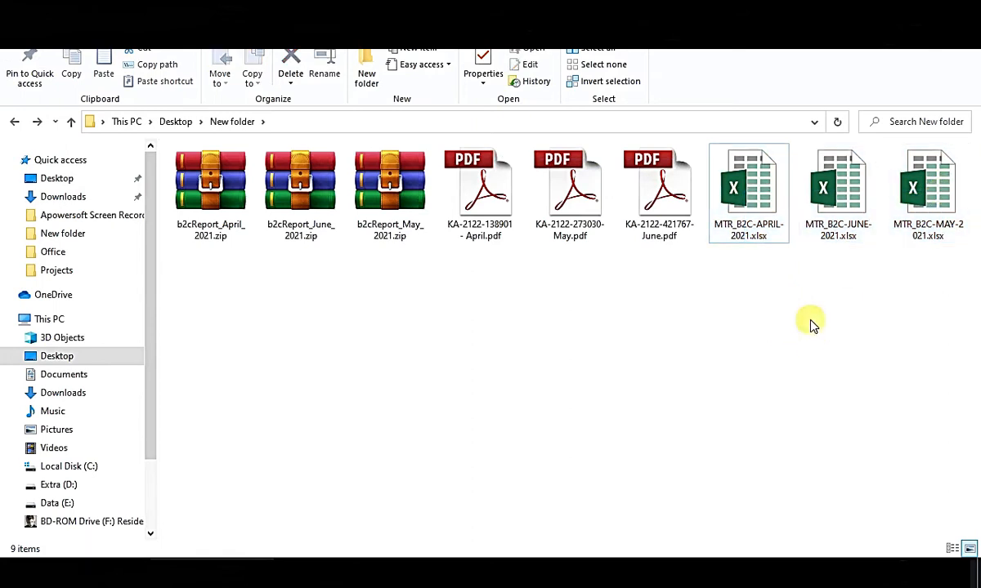
{"action": "left_click", "coordinate": [619, 557]}
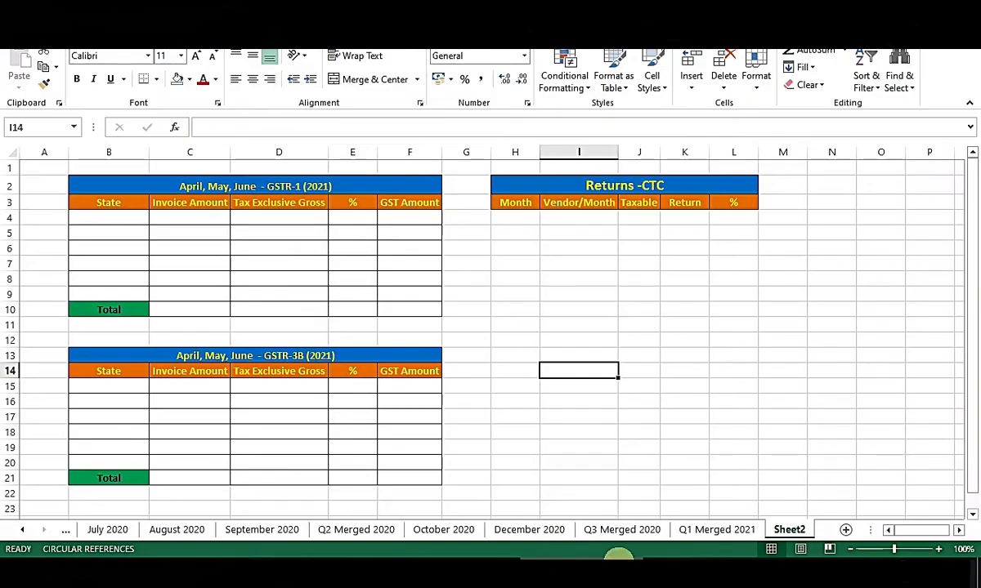
{"action": "left_click_drag", "start_coordinate": [98, 188], "coordinate": [413, 326]}
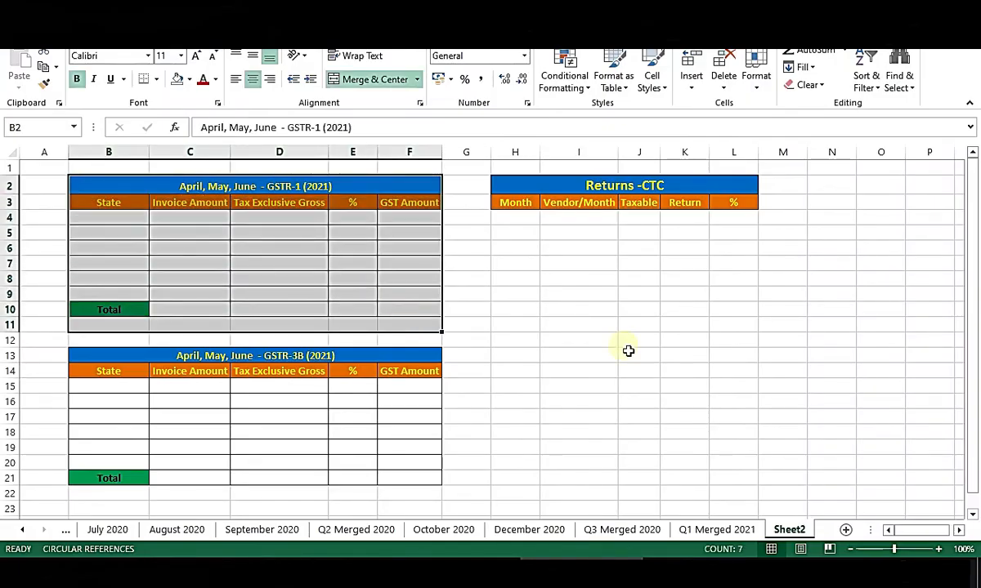
{"action": "left_click", "coordinate": [733, 354]}
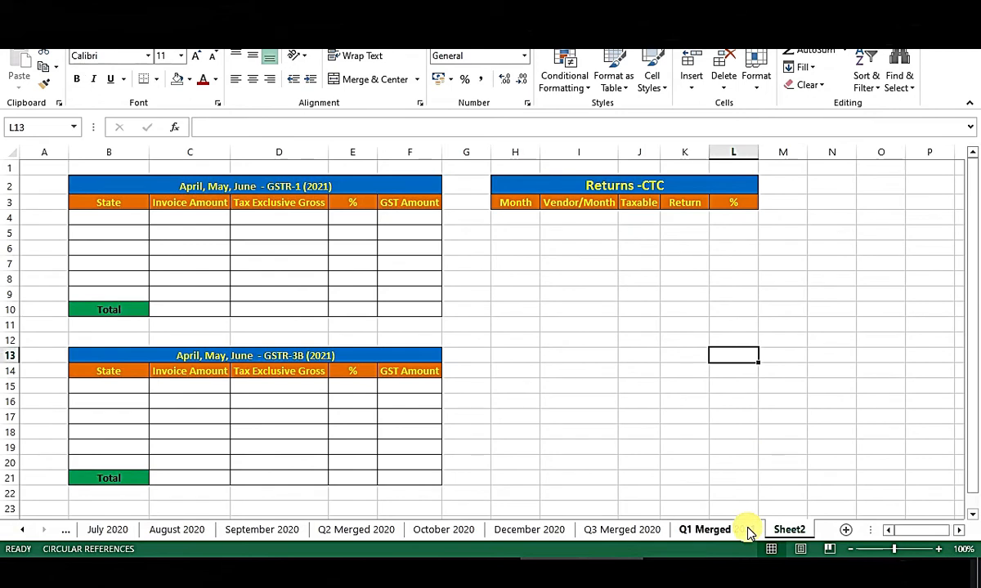
{"action": "left_click", "coordinate": [718, 530]}
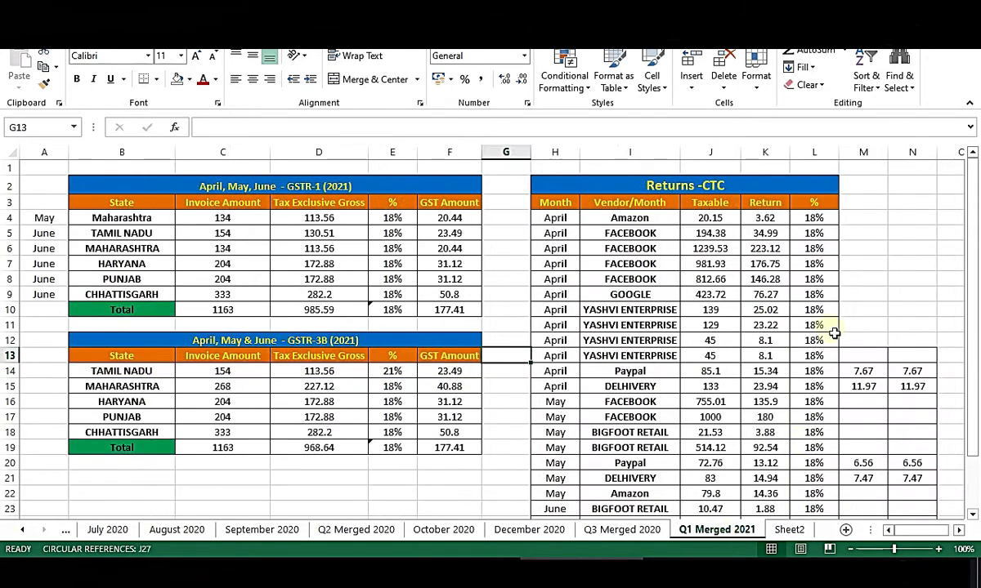
{"action": "scroll", "coordinate": [866, 327], "scroll_direction": "down", "scroll_amount": 4}
{"action": "scroll", "coordinate": [810, 400], "scroll_direction": "up", "scroll_amount": 3}
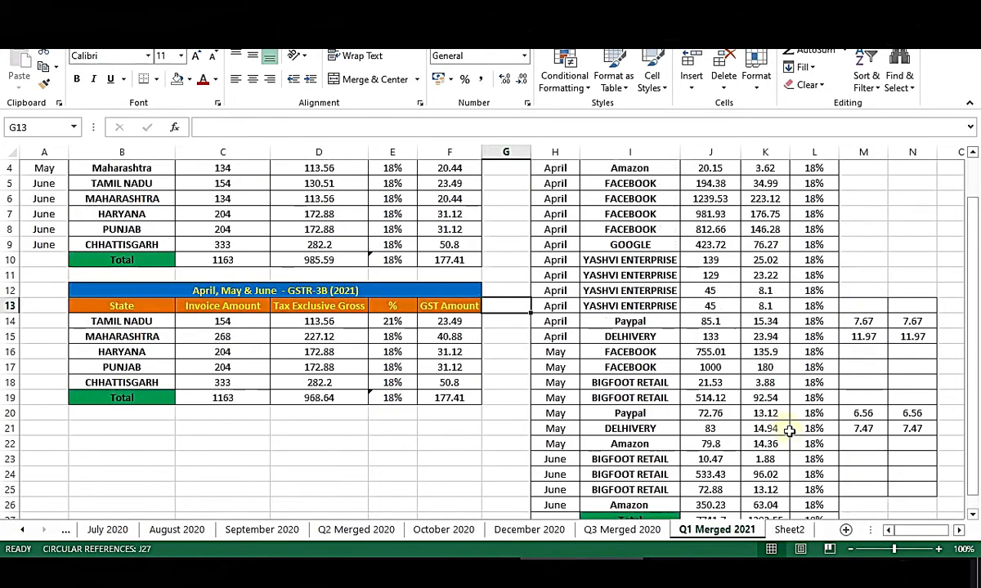
{"action": "scroll", "coordinate": [501, 395], "scroll_direction": "up", "scroll_amount": 1}
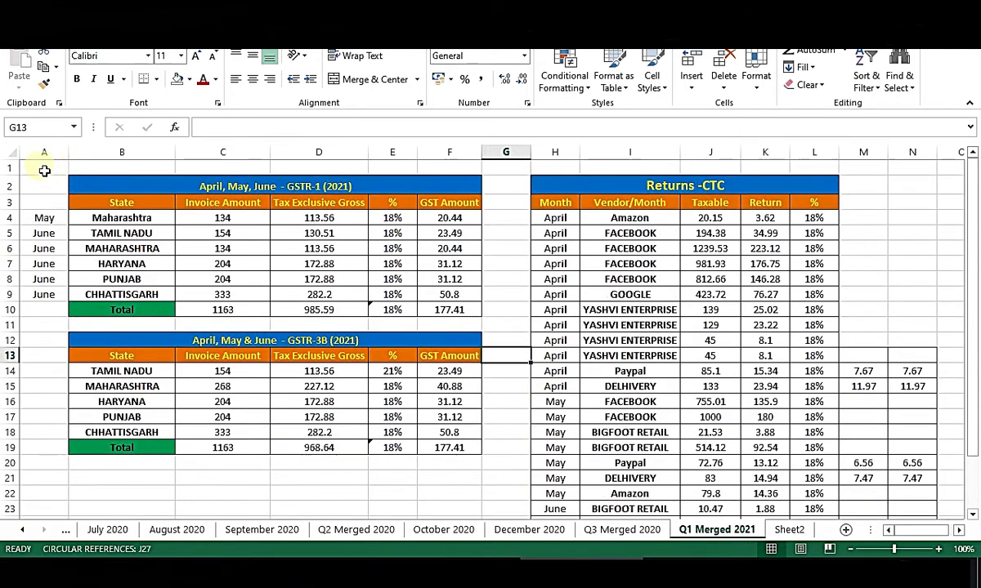
{"action": "left_click_drag", "start_coordinate": [44, 166], "coordinate": [893, 462]}
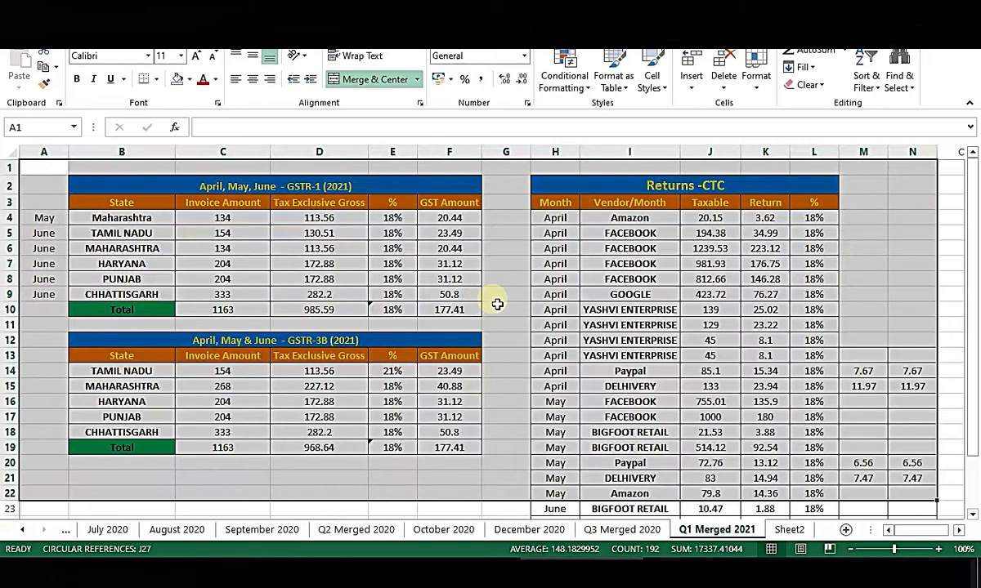
{"action": "left_click", "coordinate": [499, 296]}
{"action": "scroll", "coordinate": [813, 430], "scroll_direction": "down", "scroll_amount": 2}
{"action": "scroll", "coordinate": [812, 430], "scroll_direction": "up", "scroll_amount": 2}
{"action": "left_click_drag", "start_coordinate": [44, 186], "coordinate": [814, 494]}
{"action": "left_click", "coordinate": [887, 312]}
{"action": "left_click_drag", "start_coordinate": [41, 188], "coordinate": [768, 405]}
{"action": "left_click", "coordinate": [765, 402]}
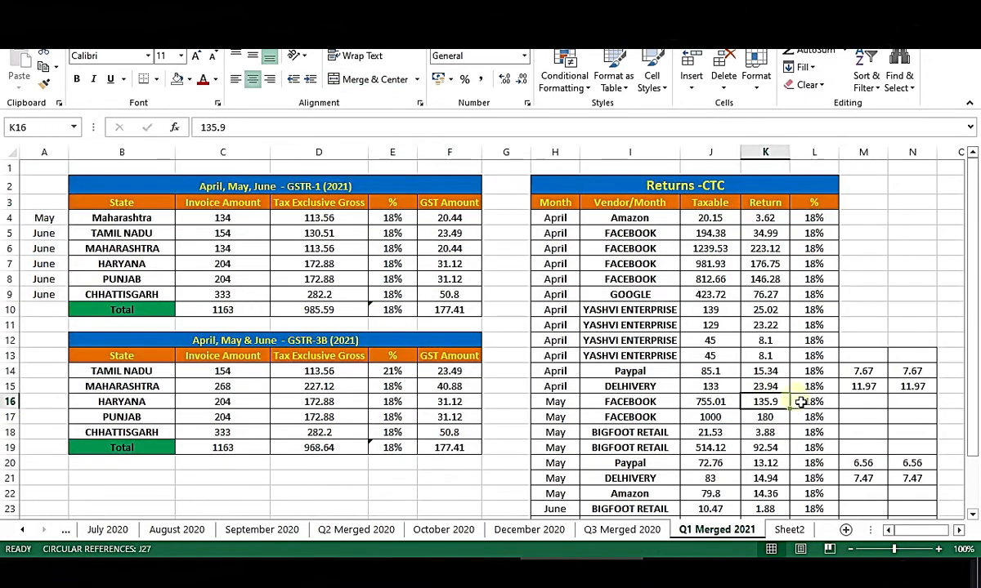
{"action": "scroll", "coordinate": [797, 405], "scroll_direction": "down", "scroll_amount": 2}
{"action": "scroll", "coordinate": [771, 441], "scroll_direction": "up", "scroll_amount": 2}
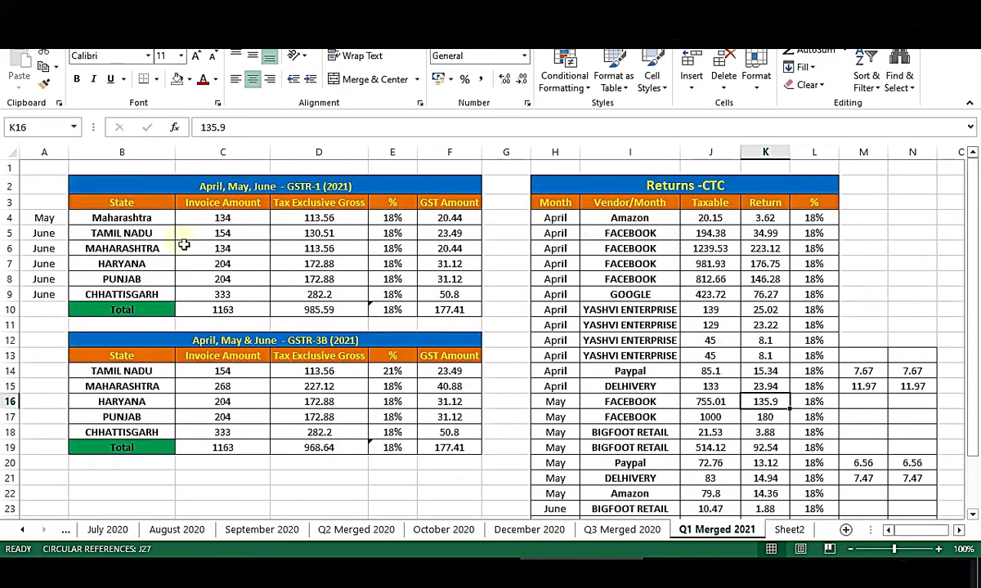
{"action": "left_click", "coordinate": [786, 530]}
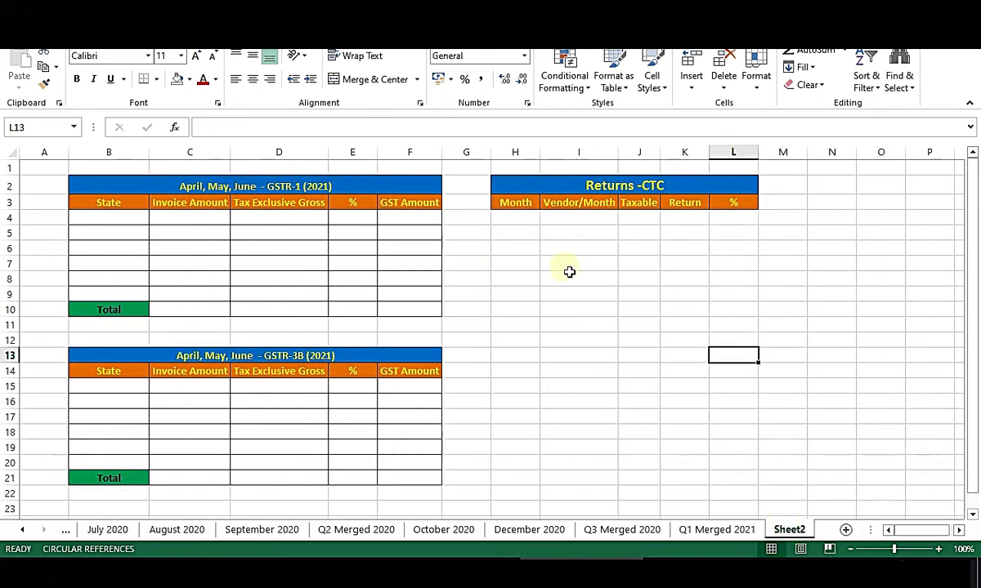
{"action": "left_click_drag", "start_coordinate": [40, 163], "coordinate": [802, 522]}
{"action": "left_click", "coordinate": [646, 370]}
{"action": "left_click_drag", "start_coordinate": [733, 509], "coordinate": [44, 142]}
{"action": "left_click", "coordinate": [601, 355]}
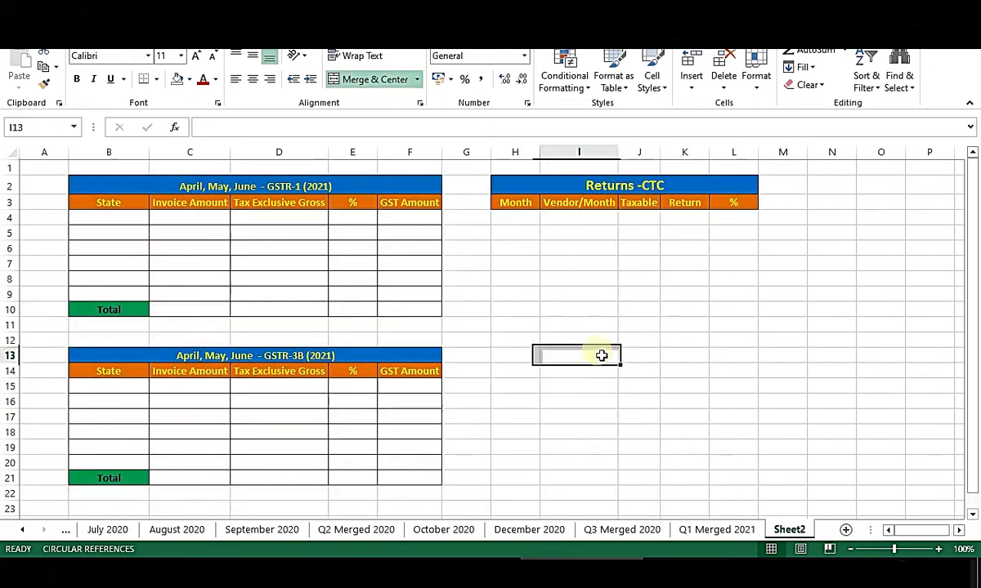
{"action": "left_click_drag", "start_coordinate": [48, 168], "coordinate": [668, 416]}
{"action": "left_click", "coordinate": [662, 401]}
{"action": "left_click_drag", "start_coordinate": [57, 169], "coordinate": [666, 511]}
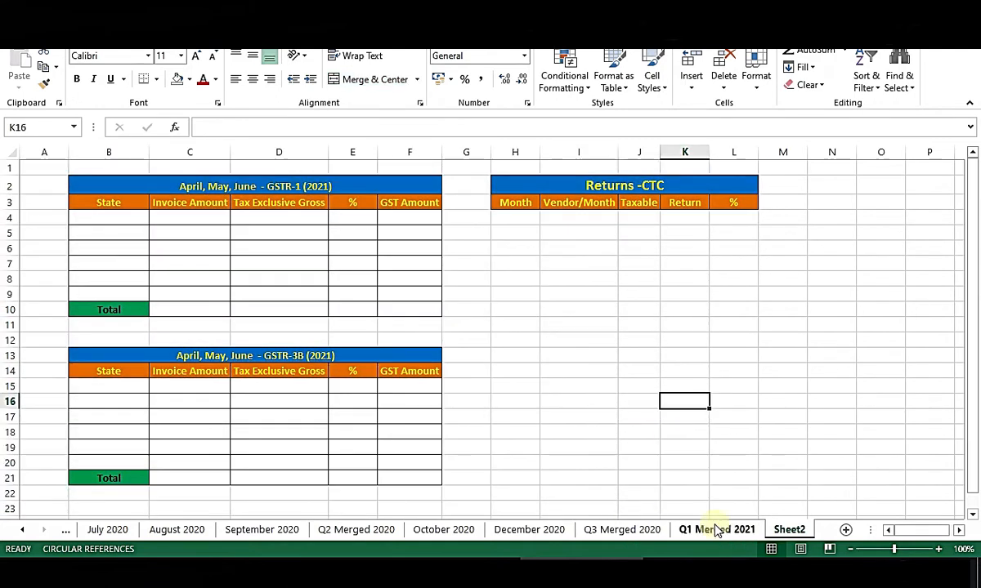
{"action": "left_click", "coordinate": [716, 529]}
{"action": "left_click_drag", "start_coordinate": [48, 195], "coordinate": [778, 449]}
{"action": "scroll", "coordinate": [875, 511], "scroll_direction": "down", "scroll_amount": 2}
{"action": "left_click", "coordinate": [863, 490]}
{"action": "scroll", "coordinate": [912, 506], "scroll_direction": "up", "scroll_amount": 2}
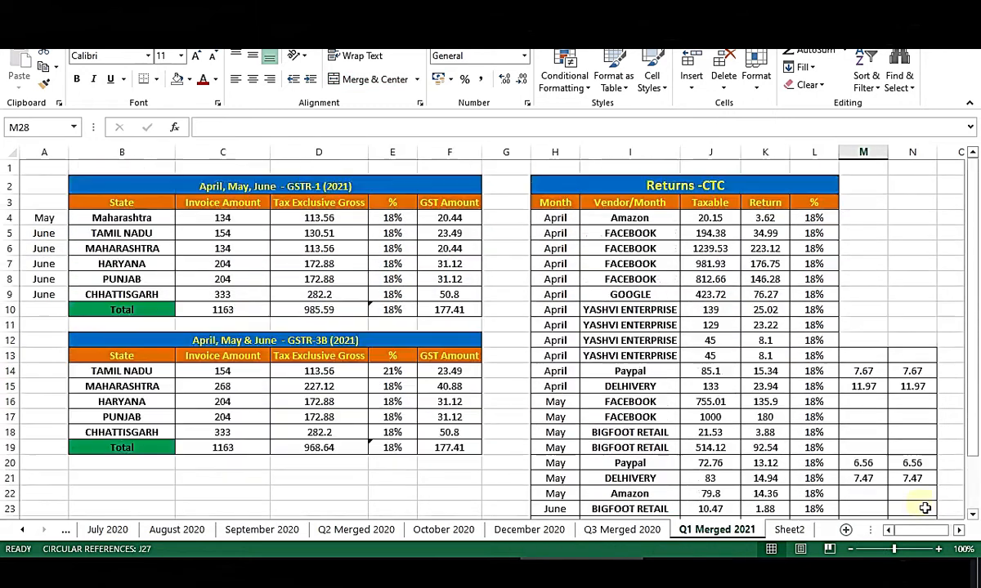
{"action": "left_click_drag", "start_coordinate": [856, 369], "coordinate": [897, 479]}
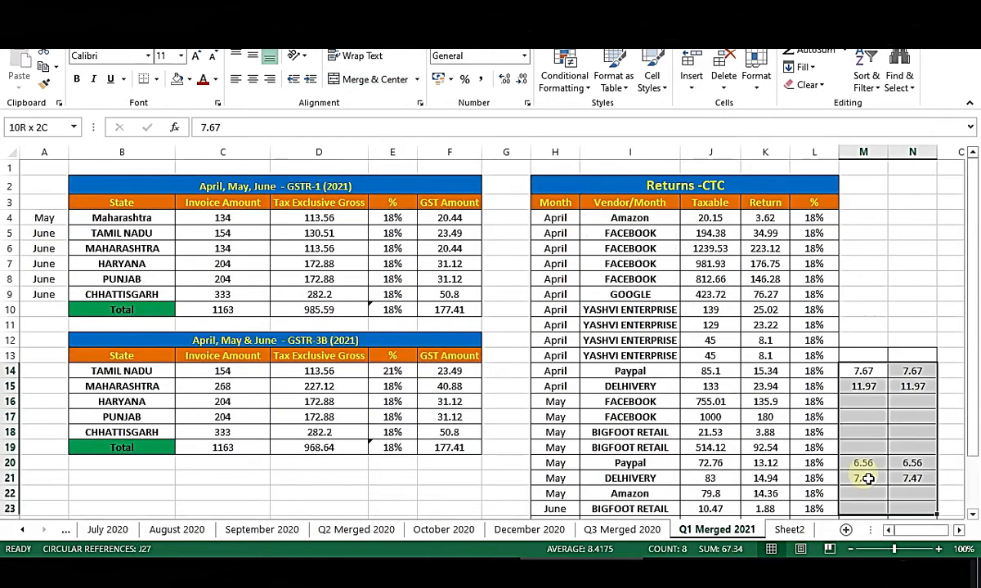
{"action": "left_click", "coordinate": [870, 284]}
{"action": "scroll", "coordinate": [866, 319], "scroll_direction": "down", "scroll_amount": 3}
{"action": "scroll", "coordinate": [865, 436], "scroll_direction": "up", "scroll_amount": 3}
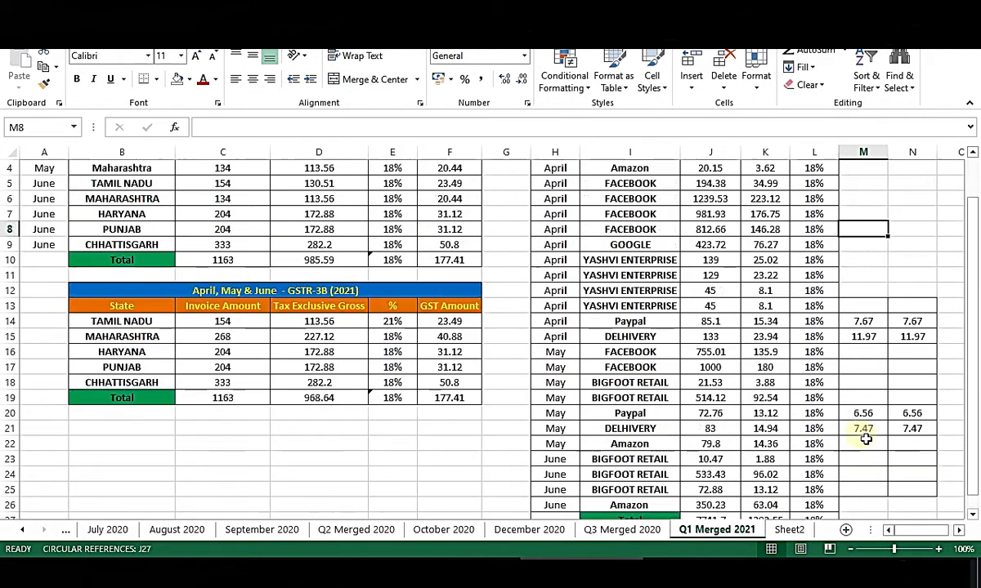
{"action": "scroll", "coordinate": [886, 431], "scroll_direction": "up", "scroll_amount": 1}
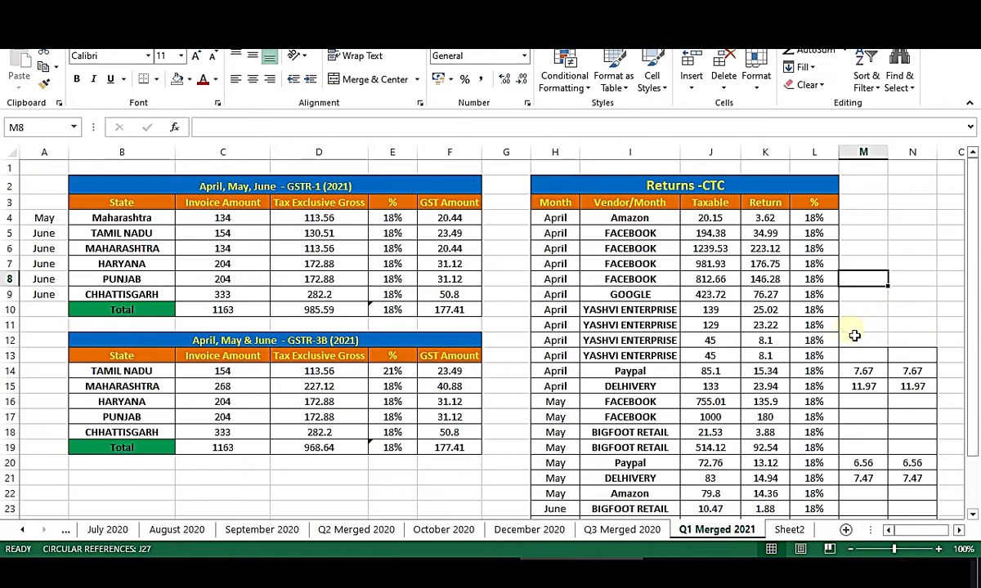
{"action": "left_click_drag", "start_coordinate": [34, 181], "coordinate": [868, 496]}
{"action": "scroll", "coordinate": [871, 505], "scroll_direction": "down", "scroll_amount": 2}
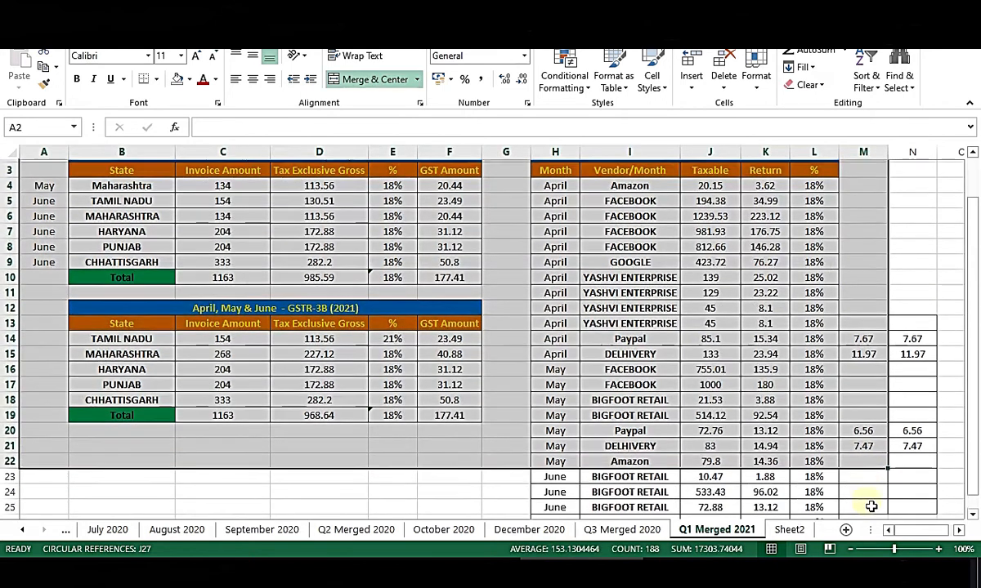
{"action": "left_click", "coordinate": [772, 431]}
{"action": "scroll", "coordinate": [768, 429], "scroll_direction": "up", "scroll_amount": 2}
{"action": "left_click_drag", "start_coordinate": [121, 187], "coordinate": [488, 462]}
{"action": "left_click", "coordinate": [384, 478]}
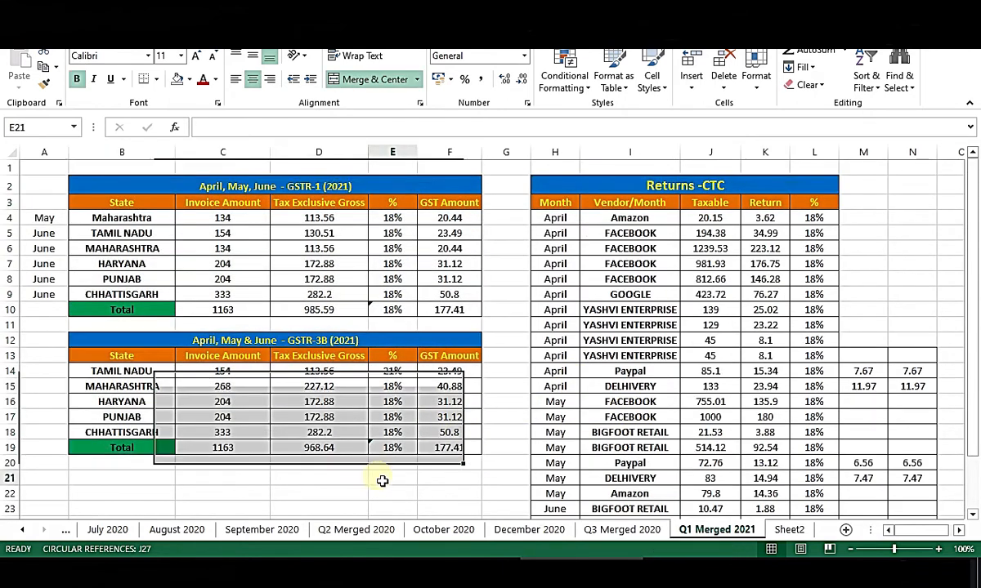
{"action": "left_click", "coordinate": [931, 236]}
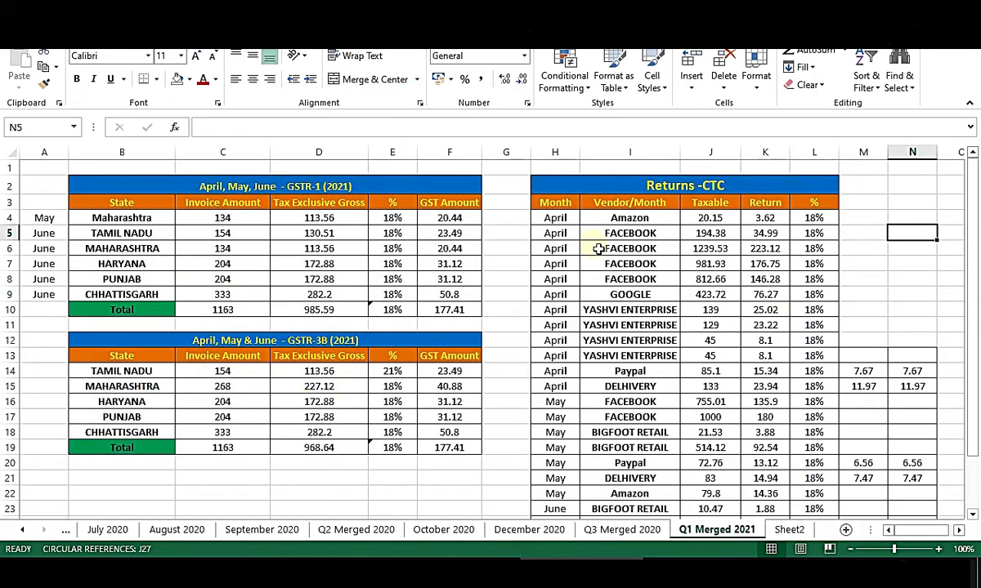
{"action": "left_click_drag", "start_coordinate": [46, 175], "coordinate": [454, 500]}
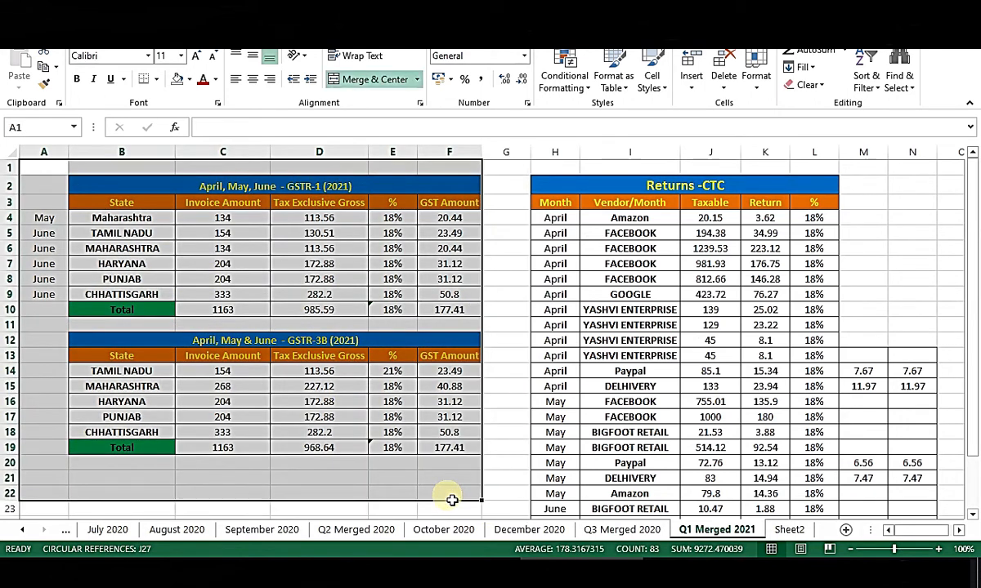
{"action": "left_click", "coordinate": [863, 263]}
{"action": "left_click_drag", "start_coordinate": [507, 186], "coordinate": [833, 480]}
{"action": "scroll", "coordinate": [805, 392], "scroll_direction": "down", "scroll_amount": 1}
{"action": "left_click", "coordinate": [921, 247]}
{"action": "scroll", "coordinate": [920, 278], "scroll_direction": "up", "scroll_amount": 1}
{"action": "scroll", "coordinate": [818, 367], "scroll_direction": "down", "scroll_amount": 3}
{"action": "left_click", "coordinate": [769, 428]}
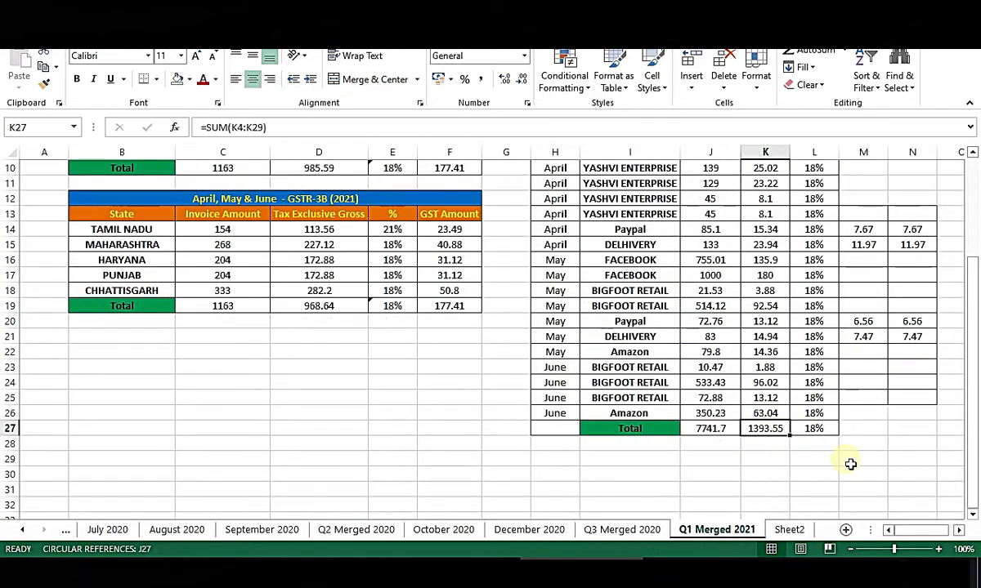
{"action": "key", "text": "Down"}
{"action": "key", "text": "Up"}
{"action": "scroll", "coordinate": [781, 452], "scroll_direction": "up", "scroll_amount": 1}
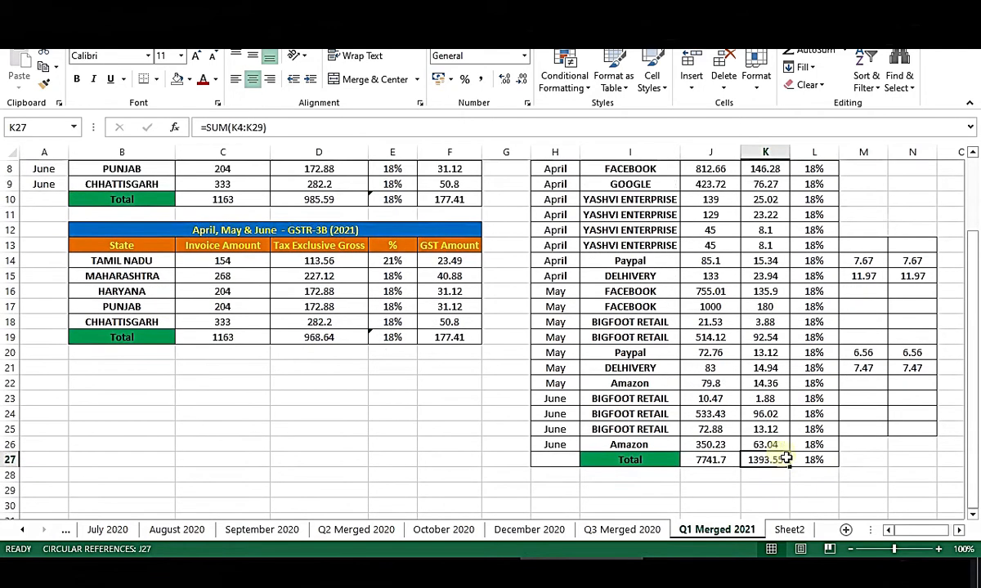
{"action": "left_click", "coordinate": [463, 355]}
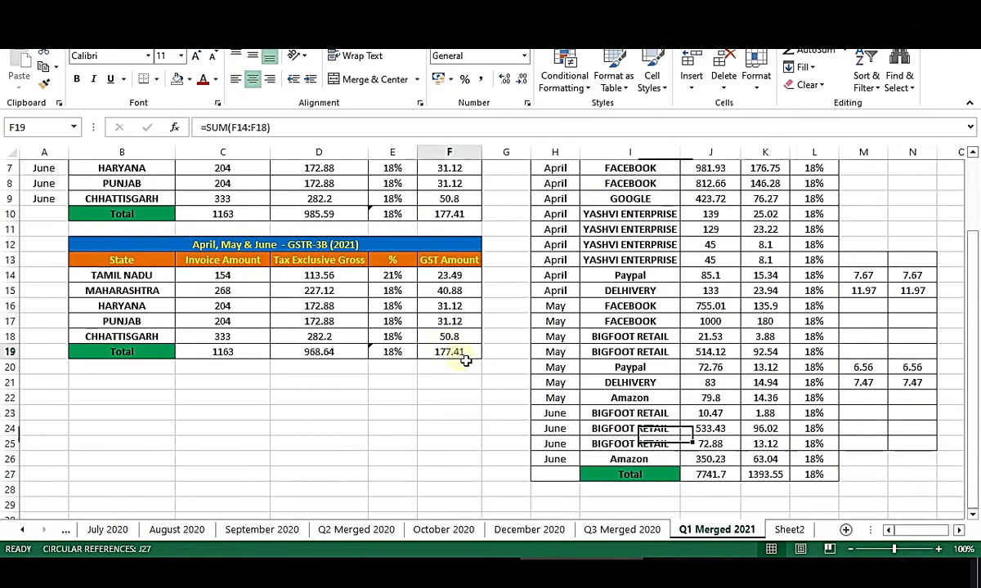
{"action": "left_click", "coordinate": [756, 472]}
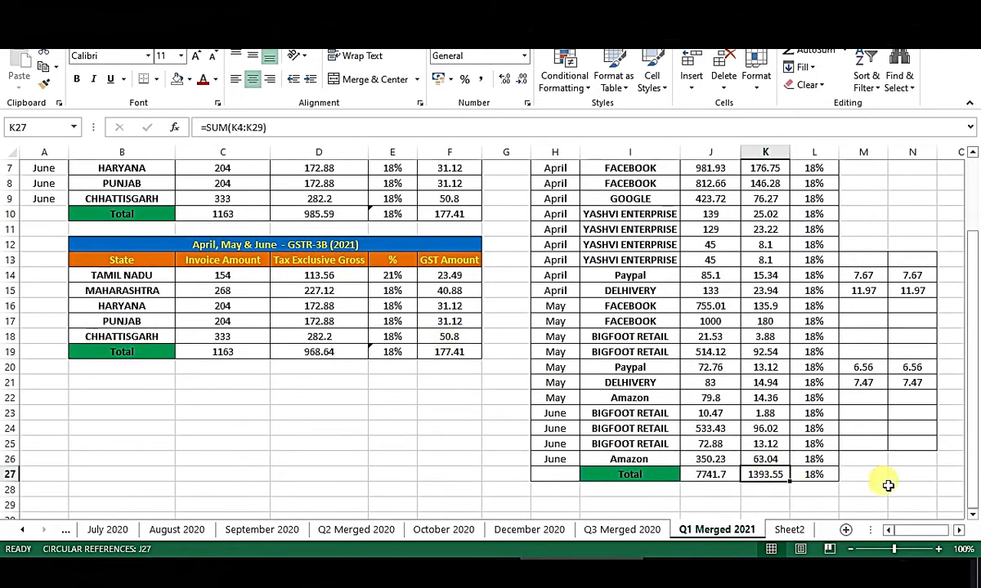
{"action": "scroll", "coordinate": [887, 486], "scroll_direction": "up", "scroll_amount": 2}
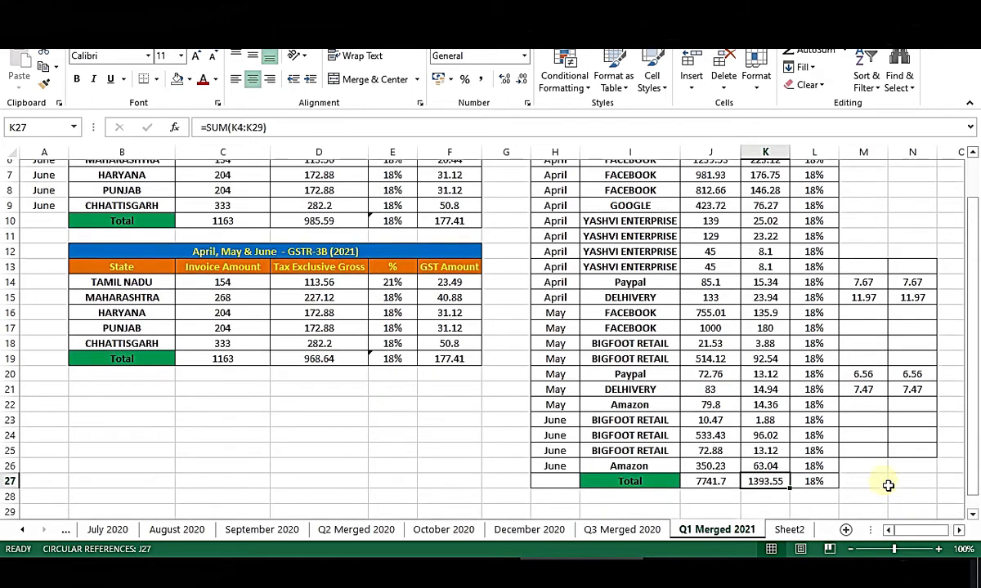
{"action": "left_click_drag", "start_coordinate": [646, 219], "coordinate": [670, 494]}
{"action": "left_click", "coordinate": [809, 490]}
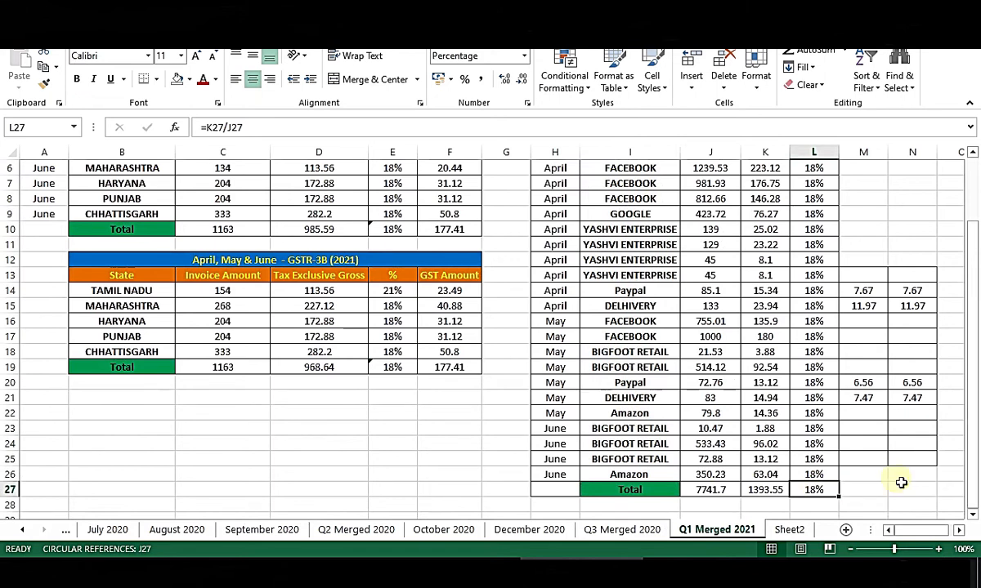
{"action": "scroll", "coordinate": [899, 480], "scroll_direction": "up", "scroll_amount": 2}
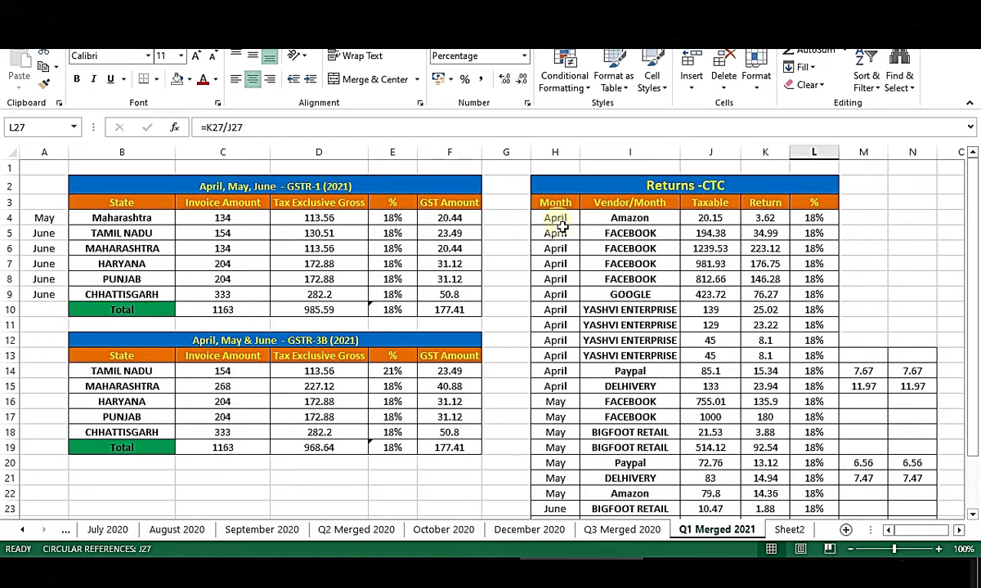
{"action": "left_click", "coordinate": [926, 261]}
{"action": "scroll", "coordinate": [926, 261], "scroll_direction": "down", "scroll_amount": 1}
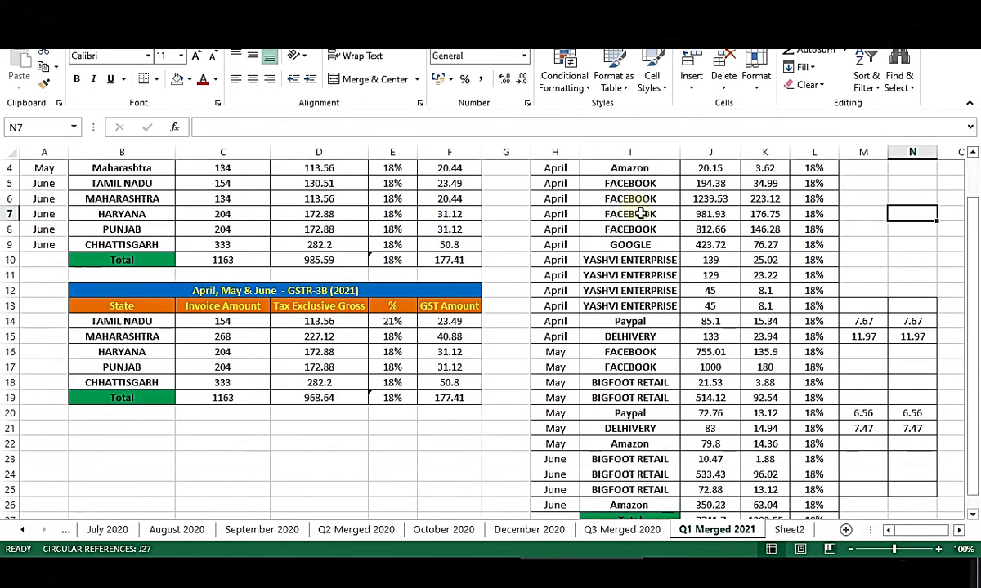
{"action": "mouse_move", "coordinate": [523, 200]}
{"action": "left_mouse_down"}
{"action": "mouse_move", "coordinate": [839, 224]}
{"action": "mouse_move", "coordinate": [830, 216]}
{"action": "left_mouse_up"}
{"action": "left_click_drag", "start_coordinate": [525, 246], "coordinate": [834, 247]}
{"action": "left_click", "coordinate": [892, 265]}
{"action": "left_click", "coordinate": [543, 265]}
{"action": "left_click_drag", "start_coordinate": [540, 272], "coordinate": [827, 291]}
{"action": "left_click_drag", "start_coordinate": [523, 326], "coordinate": [868, 327]}
{"action": "left_click", "coordinate": [906, 232]}
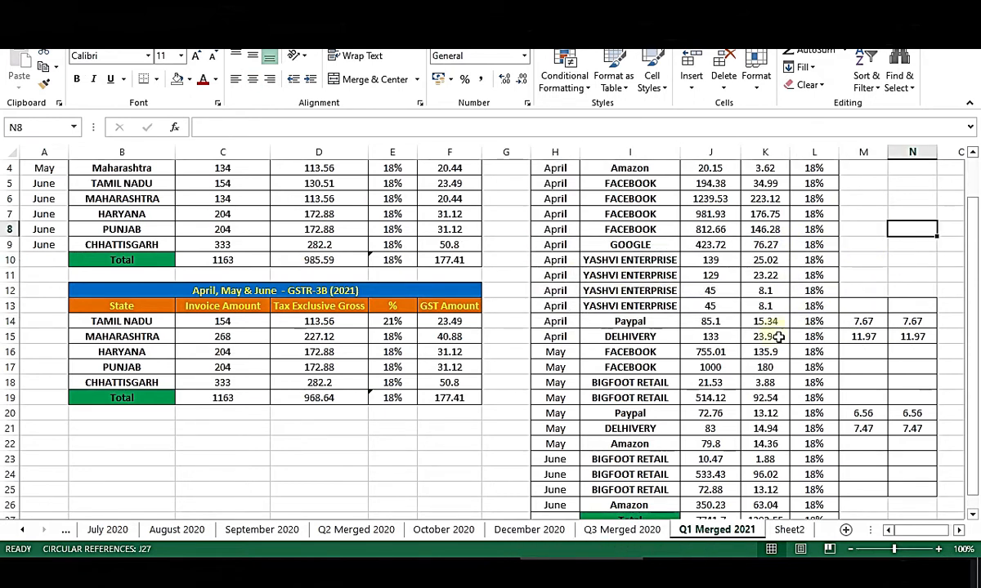
{"action": "left_click", "coordinate": [865, 382]}
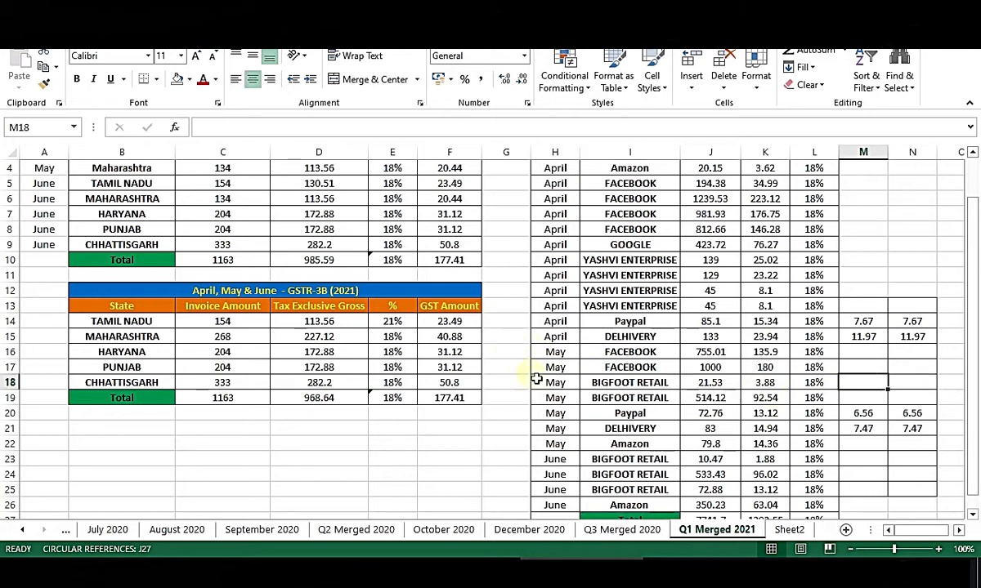
{"action": "key", "text": "Right"}
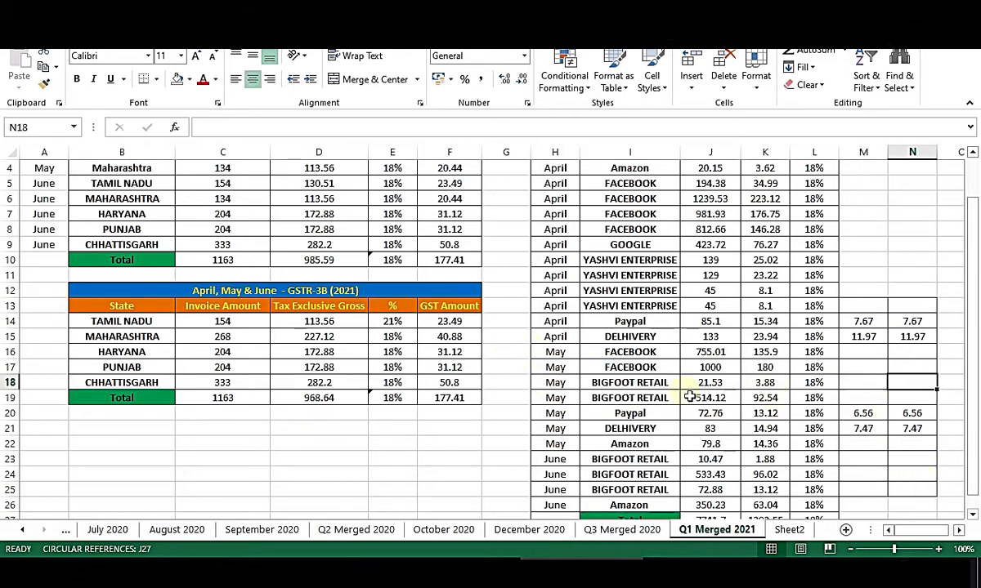
{"action": "left_click", "coordinate": [633, 382]}
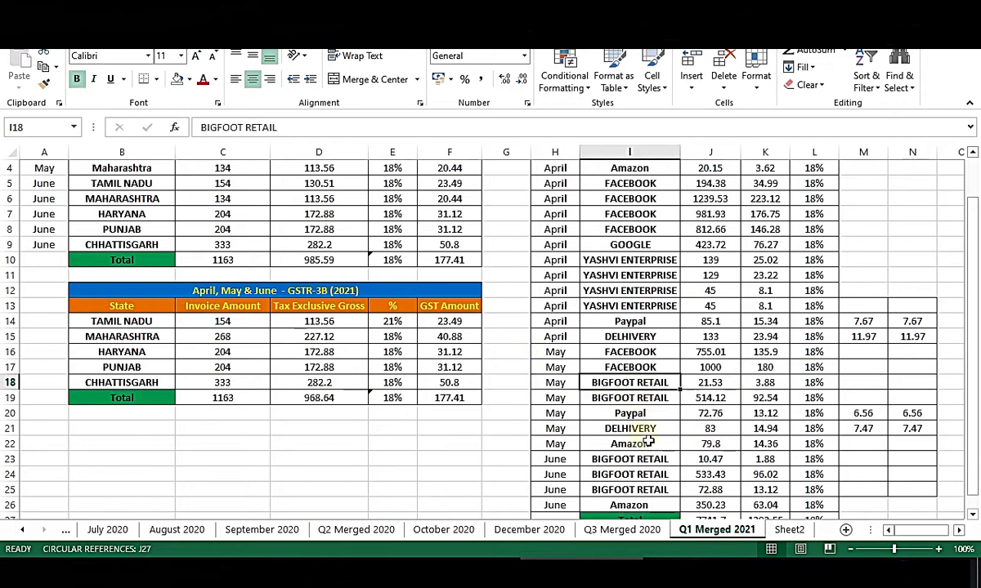
{"action": "left_click", "coordinate": [646, 431]}
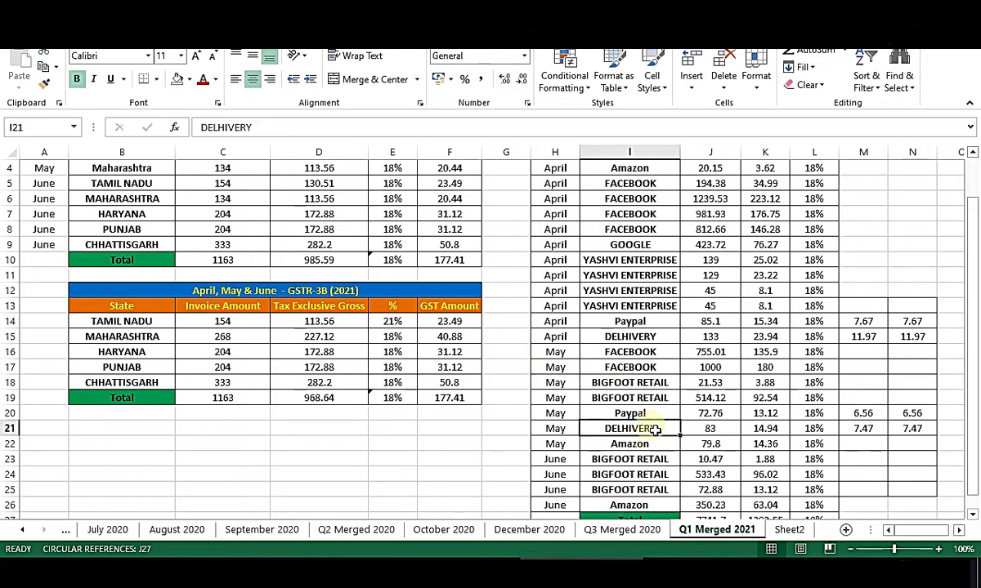
{"action": "key", "text": "Up"}
{"action": "left_click", "coordinate": [648, 448]}
{"action": "left_click", "coordinate": [650, 490]}
{"action": "scroll", "coordinate": [678, 486], "scroll_direction": "down", "scroll_amount": 1}
{"action": "left_click", "coordinate": [881, 475]}
{"action": "left_click_drag", "start_coordinate": [957, 462], "coordinate": [515, 261]}
{"action": "left_click", "coordinate": [758, 462]}
{"action": "scroll", "coordinate": [874, 490], "scroll_direction": "up", "scroll_amount": 2}
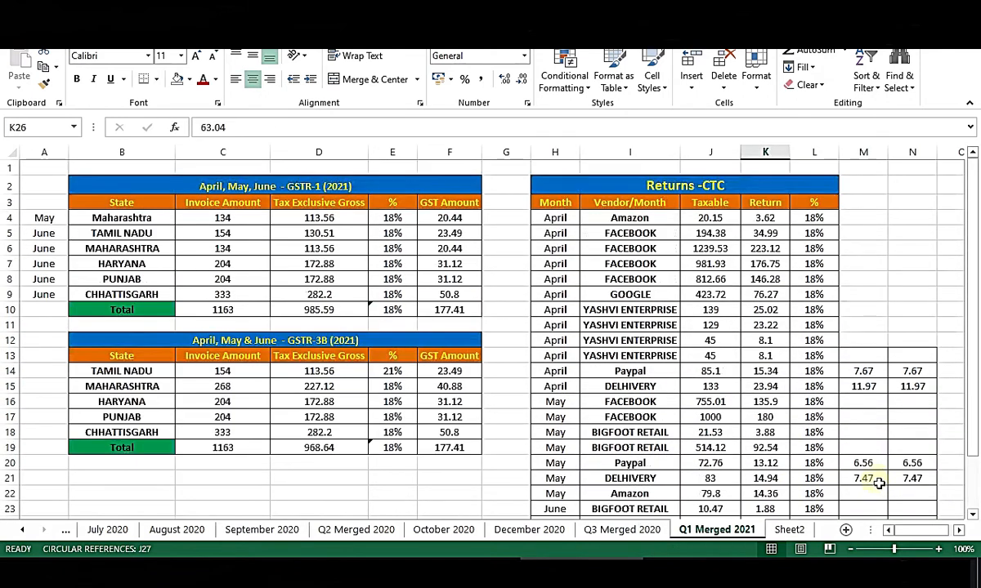
{"action": "left_click", "coordinate": [867, 296]}
{"action": "scroll", "coordinate": [873, 389], "scroll_direction": "down", "scroll_amount": 2}
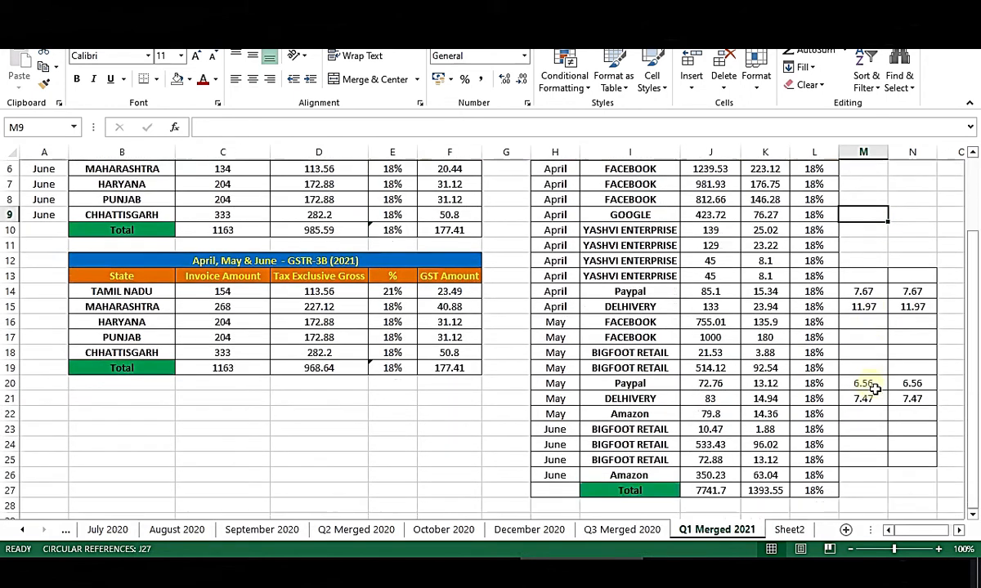
{"action": "left_click", "coordinate": [877, 474]}
{"action": "left_click", "coordinate": [777, 477]}
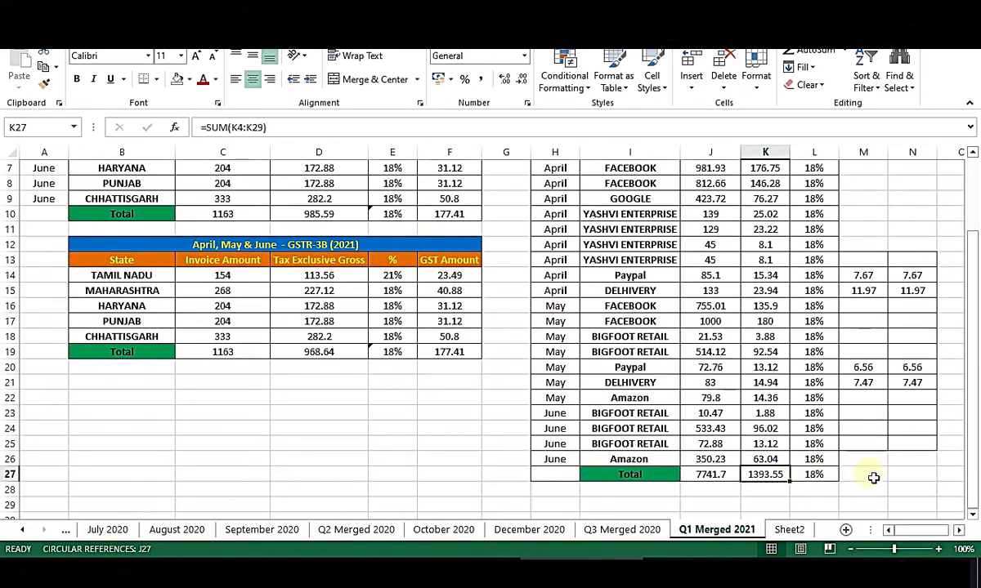
{"action": "left_click", "coordinate": [432, 351]}
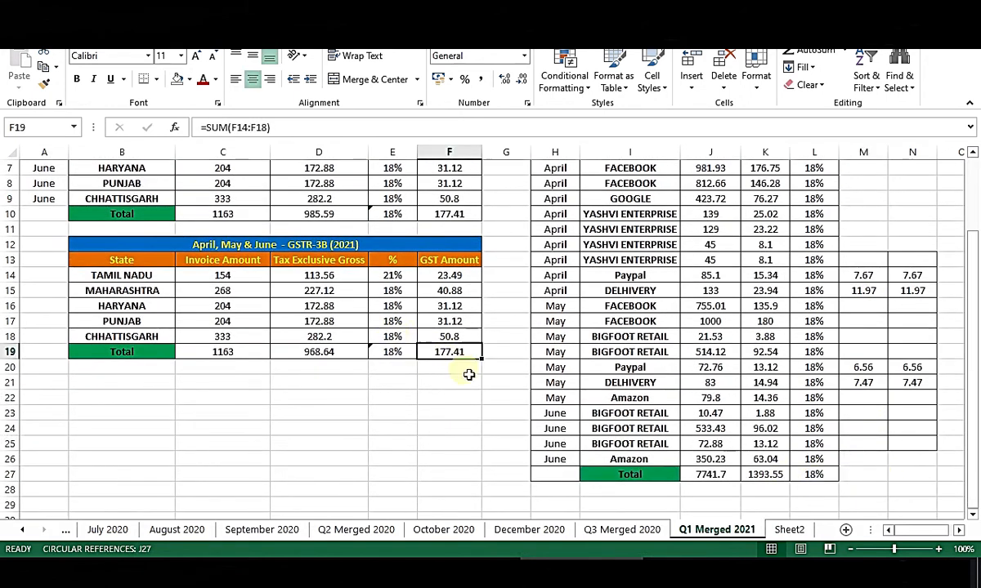
{"action": "left_click", "coordinate": [872, 480]}
{"action": "scroll", "coordinate": [817, 430], "scroll_direction": "up", "scroll_amount": 2}
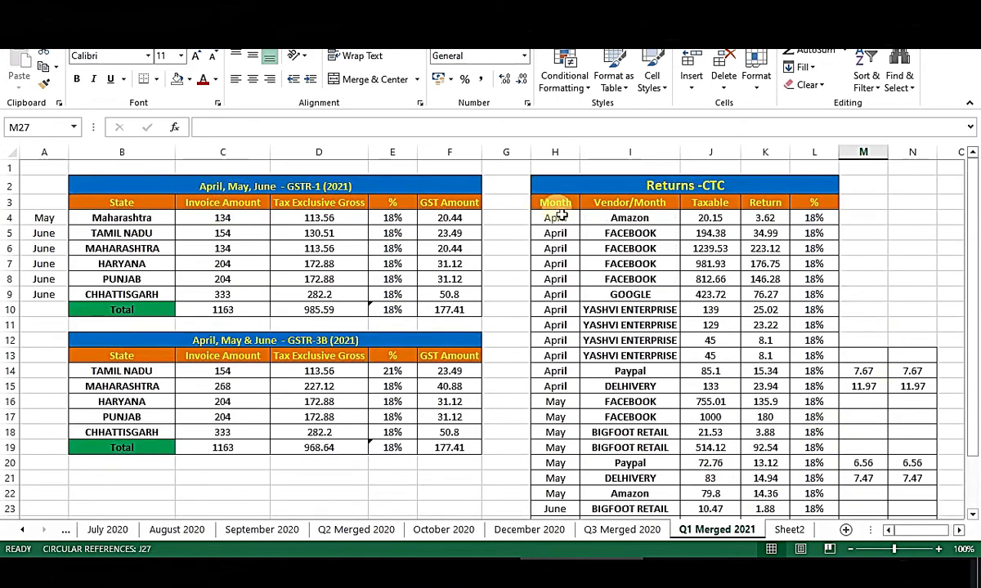
{"action": "scroll", "coordinate": [708, 244], "scroll_direction": "down", "scroll_amount": 3}
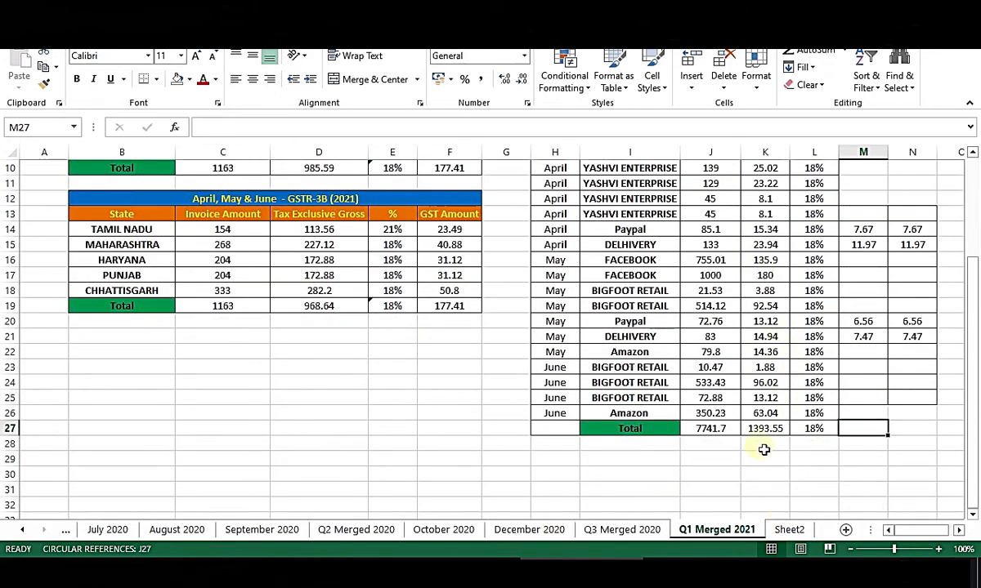
{"action": "scroll", "coordinate": [814, 463], "scroll_direction": "up", "scroll_amount": 3}
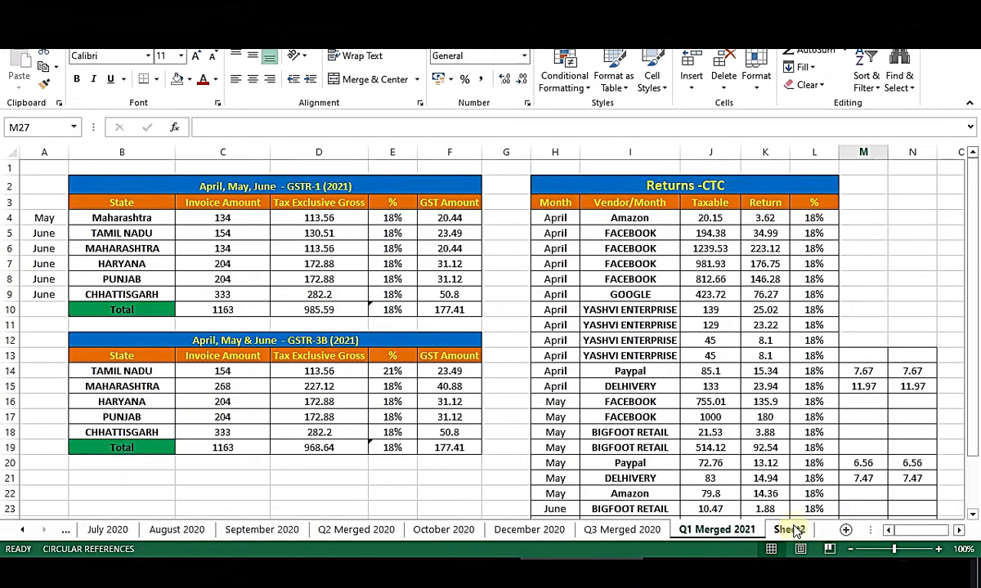
Switch to Sheet2 and select the empty Returns-CTC area H2:L13.
{"action": "left_click", "coordinate": [788, 529]}
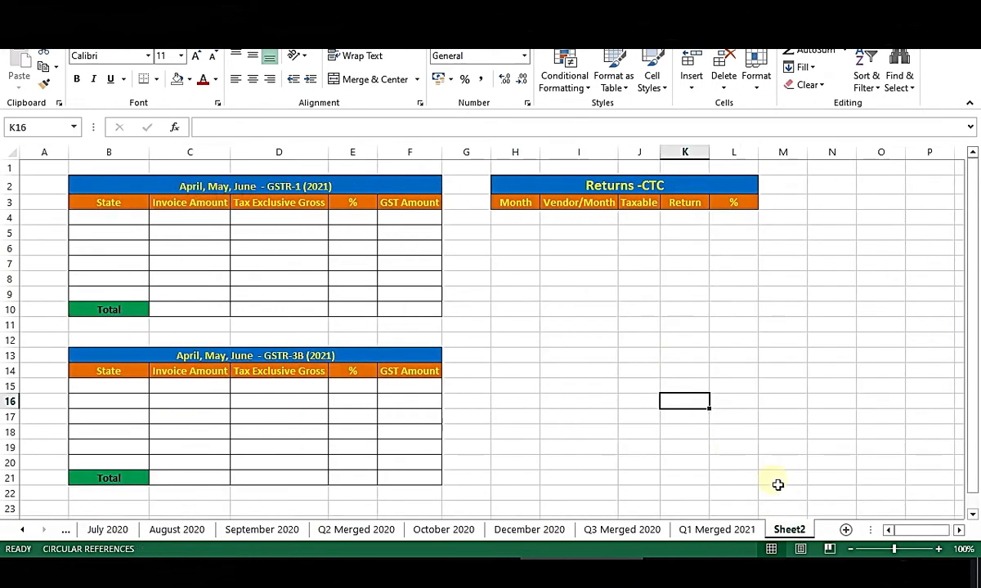
{"action": "mouse_move", "coordinate": [203, 558]}
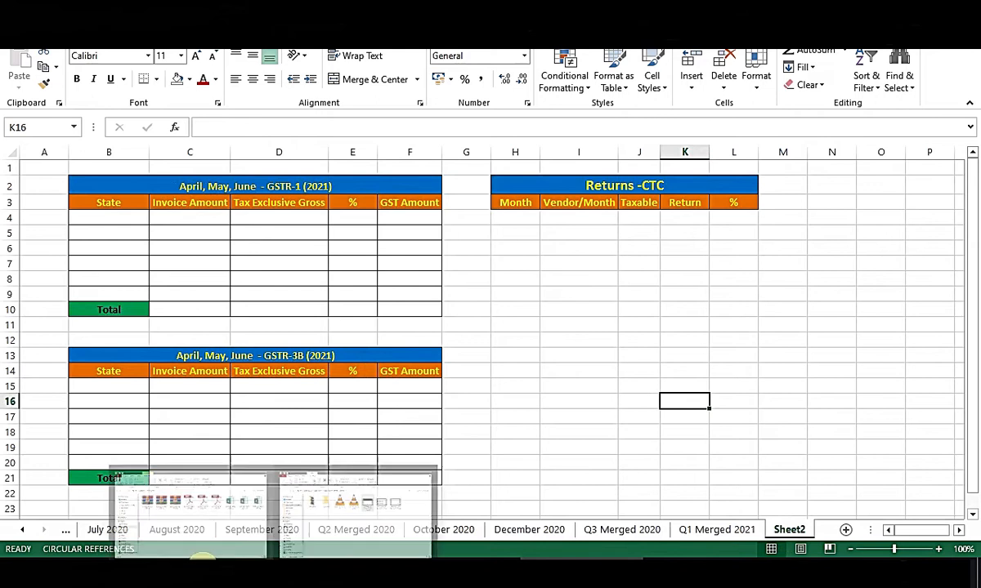
{"action": "left_click", "coordinate": [832, 311]}
{"action": "left_click_drag", "start_coordinate": [524, 192], "coordinate": [707, 361]}
{"action": "left_click", "coordinate": [875, 279]}
{"action": "left_click", "coordinate": [899, 216]}
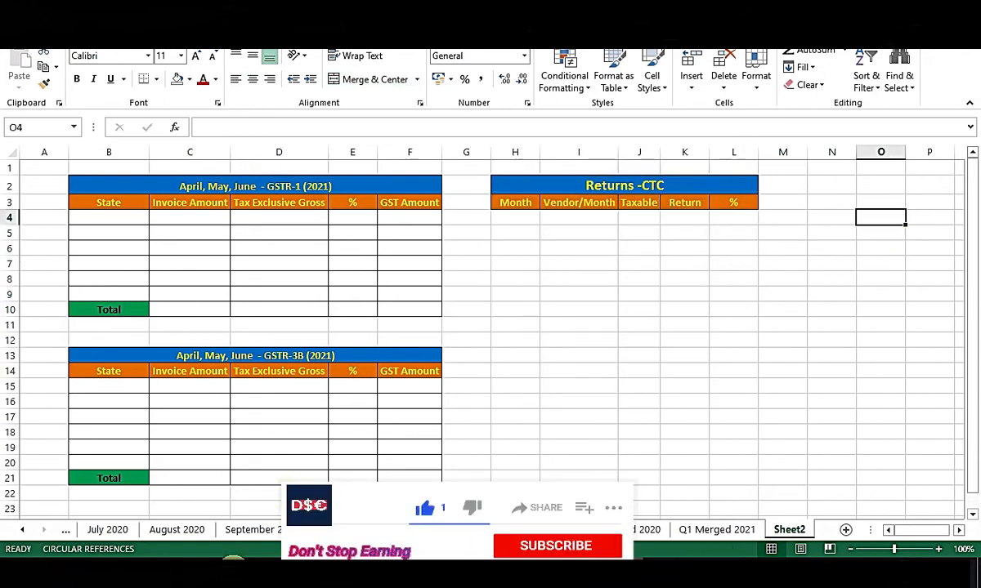
Return to New folder in File Explorer and select the three invoice PDFs.
{"action": "mouse_move", "coordinate": [274, 572]}
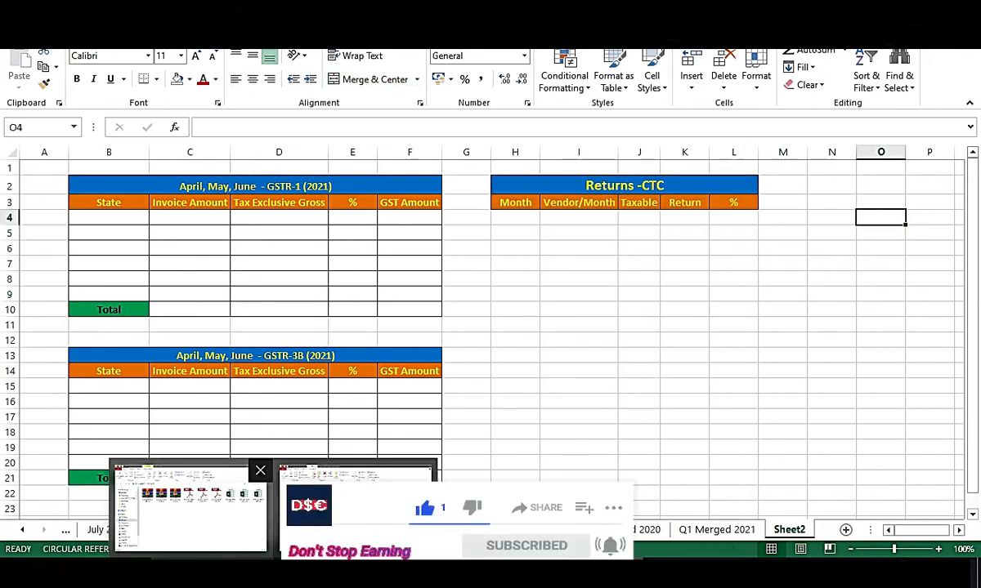
{"action": "left_click", "coordinate": [190, 507]}
{"action": "left_click_drag", "start_coordinate": [449, 284], "coordinate": [689, 194]}
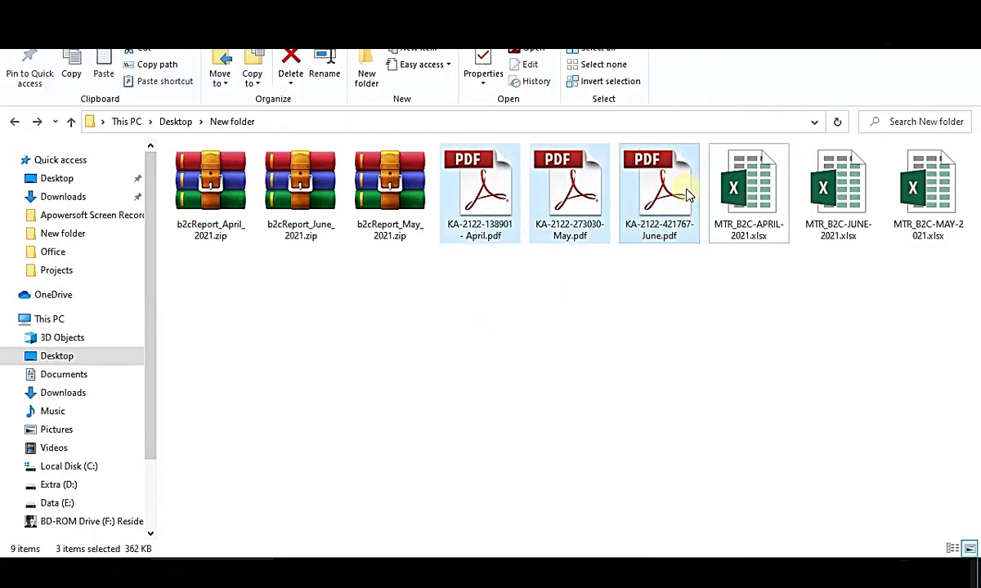
{"action": "left_click_drag", "start_coordinate": [740, 290], "coordinate": [964, 208]}
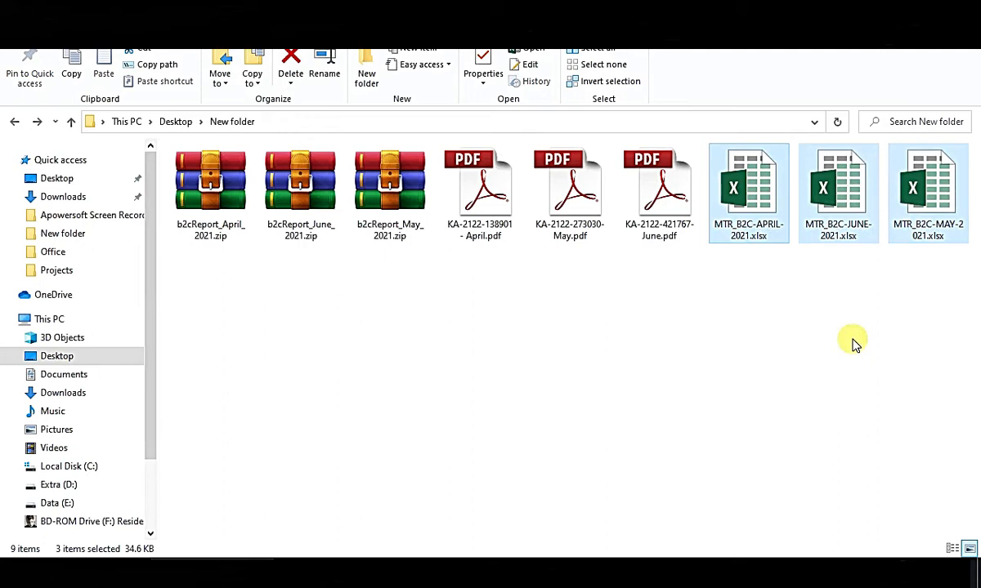
{"action": "left_click", "coordinate": [728, 342]}
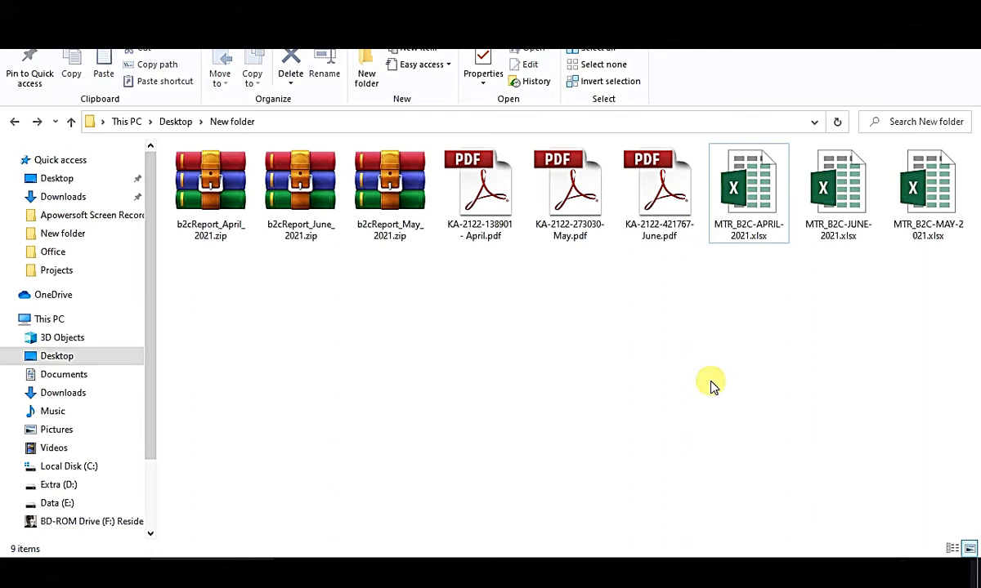
{"action": "left_click_drag", "start_coordinate": [196, 296], "coordinate": [967, 505]}
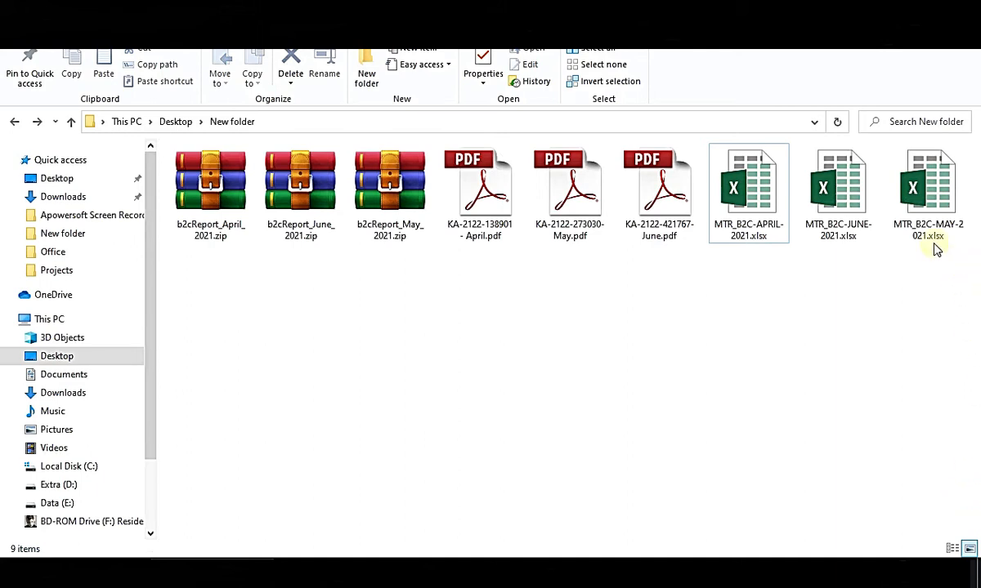
{"action": "left_click_drag", "start_coordinate": [945, 302], "coordinate": [381, 132]}
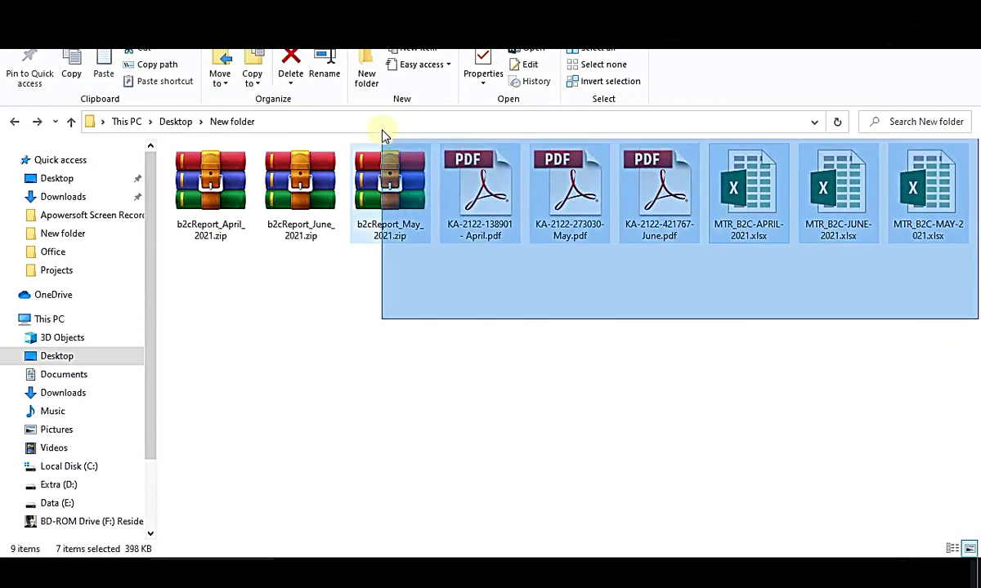
{"action": "left_click", "coordinate": [619, 335]}
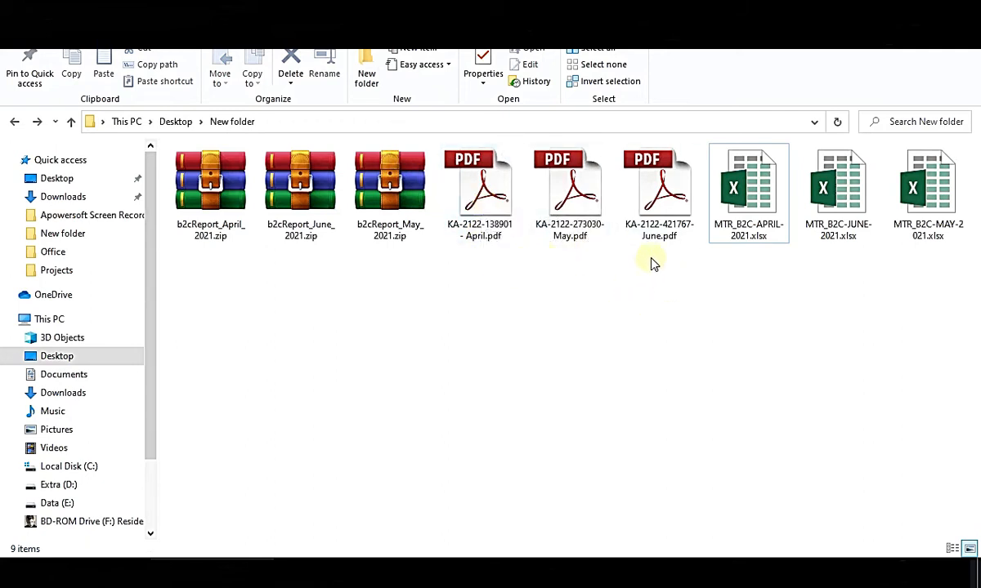
{"action": "left_click_drag", "start_coordinate": [679, 276], "coordinate": [480, 190]}
{"action": "left_click", "coordinate": [601, 332]}
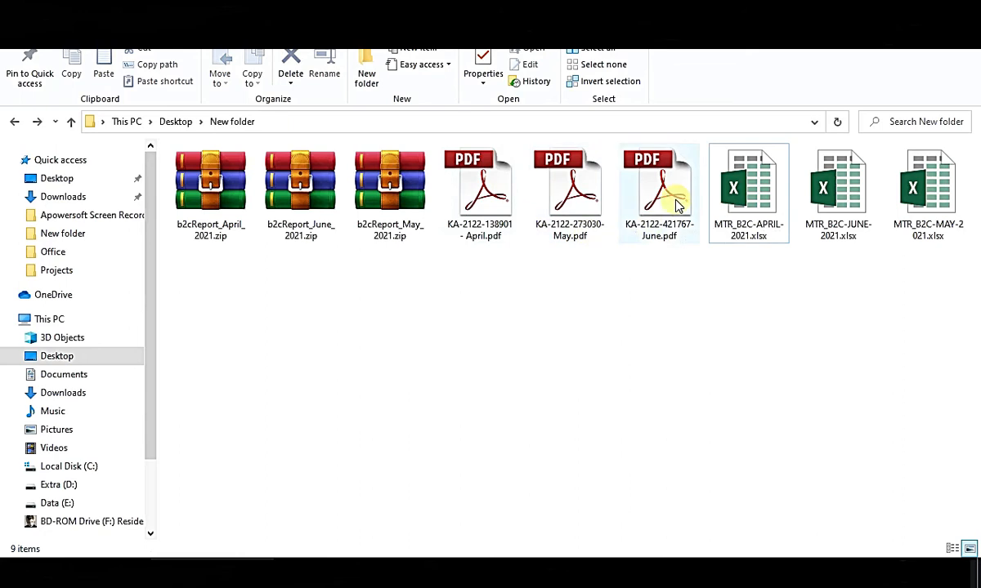
{"action": "left_click", "coordinate": [492, 239]}
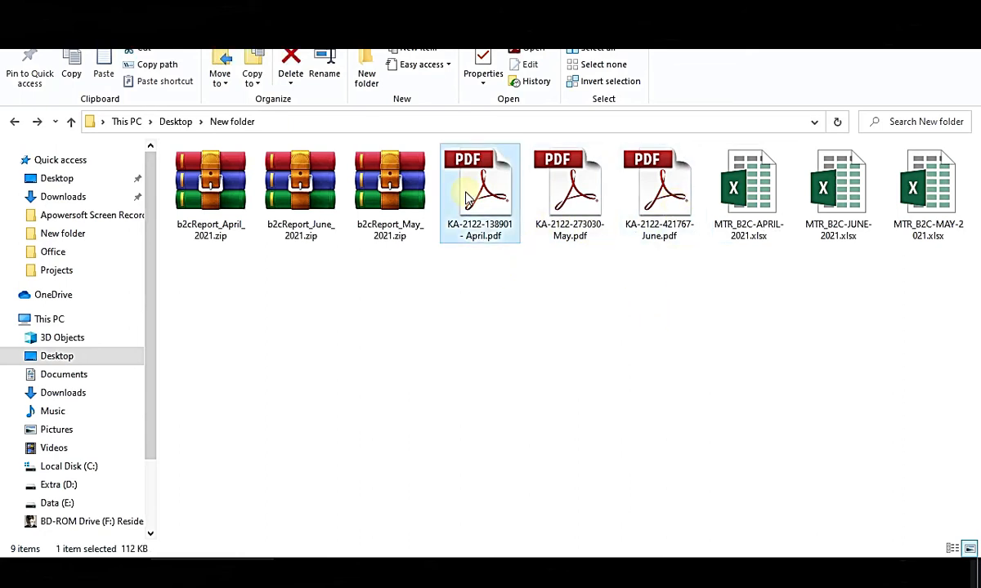
{"action": "left_click", "coordinate": [555, 206]}
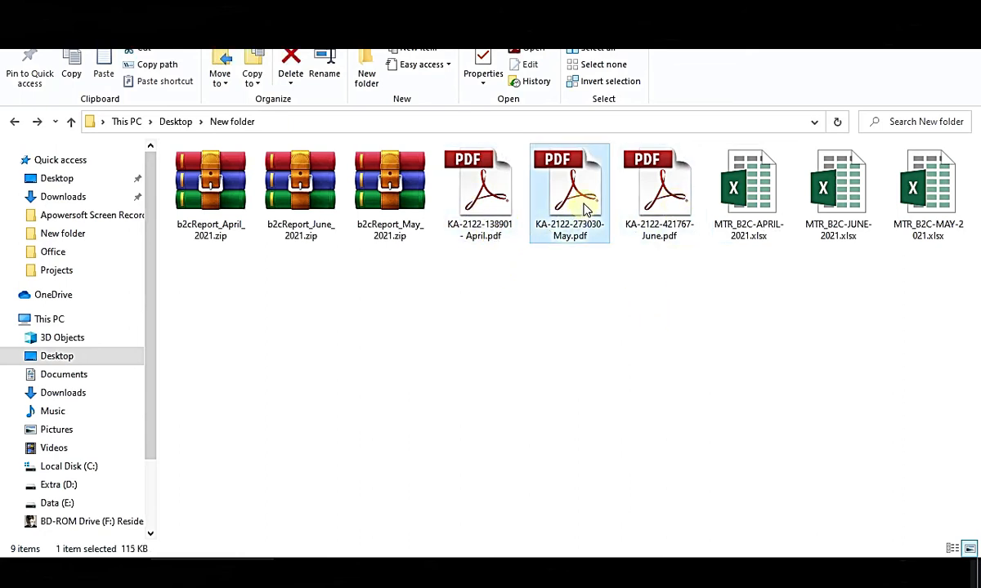
{"action": "left_click", "coordinate": [659, 272]}
Open the June fee invoice PDF and look over its fee rows and subtotal table.
{"action": "left_click", "coordinate": [641, 181]}
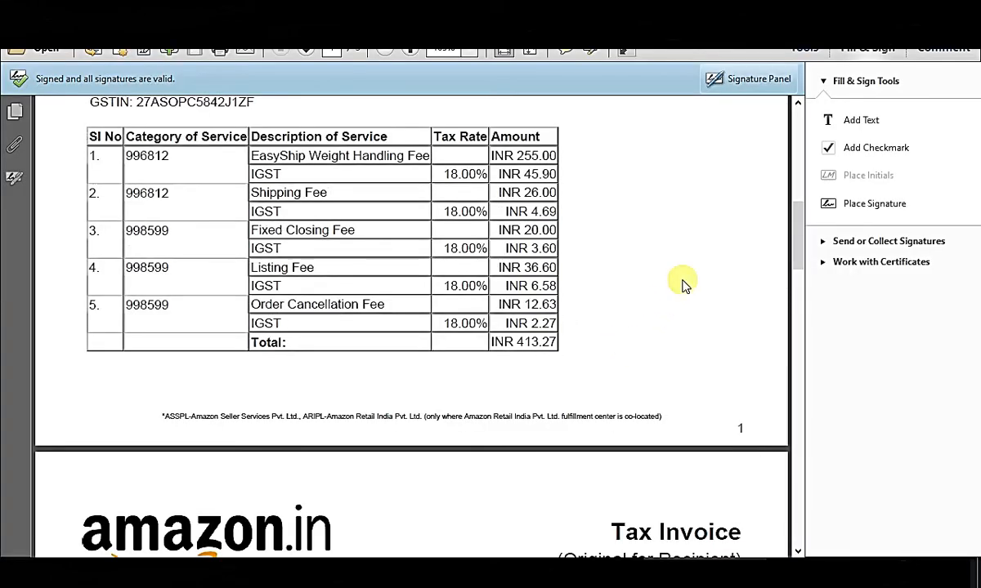
{"action": "left_click_drag", "start_coordinate": [125, 155], "coordinate": [565, 335]}
{"action": "left_click", "coordinate": [636, 329]}
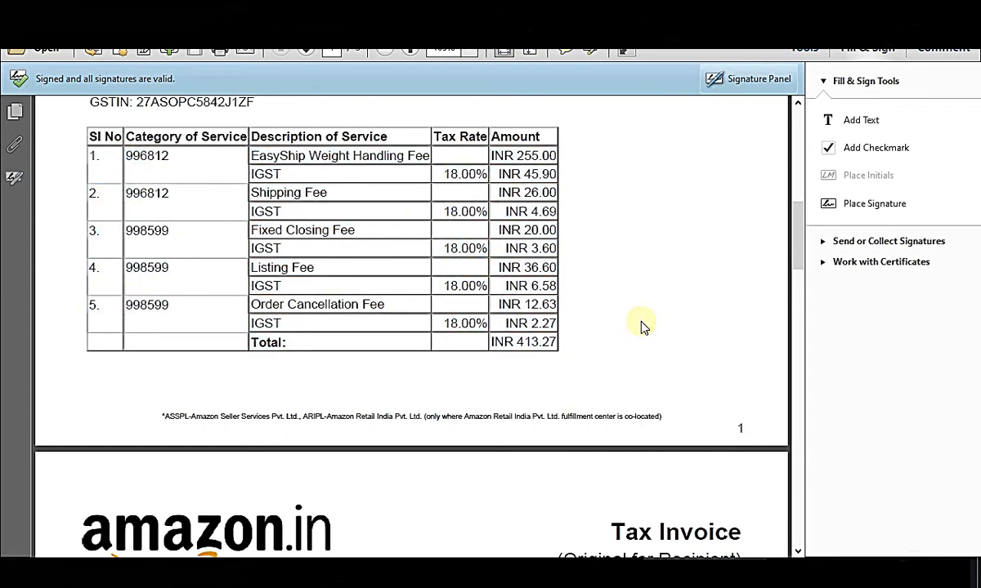
{"action": "scroll", "coordinate": [642, 328], "scroll_direction": "down", "scroll_amount": 3}
{"action": "scroll", "coordinate": [642, 323], "scroll_direction": "down", "scroll_amount": 7}
{"action": "scroll", "coordinate": [639, 331], "scroll_direction": "up", "scroll_amount": 1}
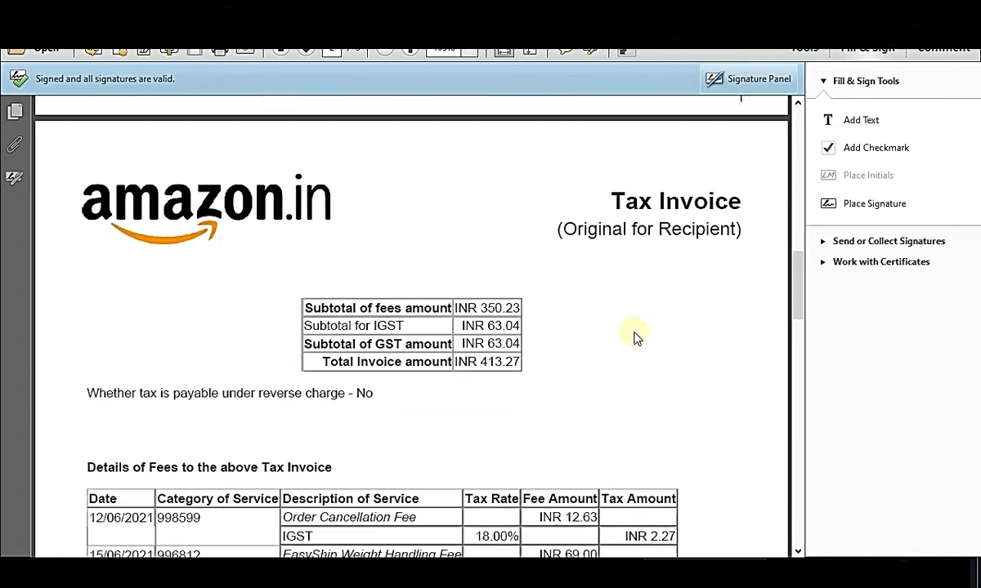
{"action": "left_click_drag", "start_coordinate": [304, 304], "coordinate": [534, 365]}
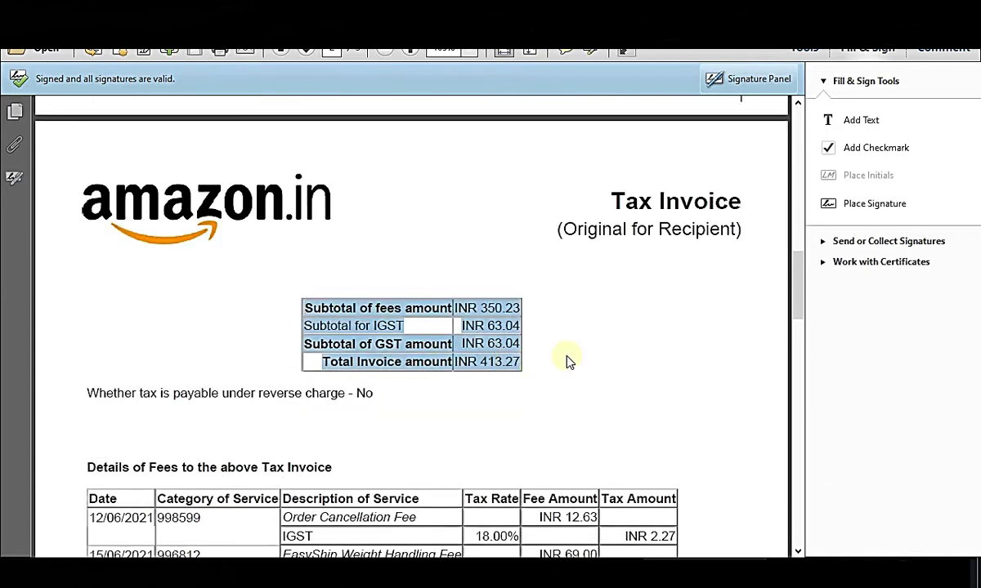
{"action": "left_click", "coordinate": [654, 303]}
Select the 350.23 Subtotal of fees amount and bring the Excel workbook back.
{"action": "left_click_drag", "start_coordinate": [320, 367], "coordinate": [521, 364]}
{"action": "left_click_drag", "start_coordinate": [314, 308], "coordinate": [539, 320]}
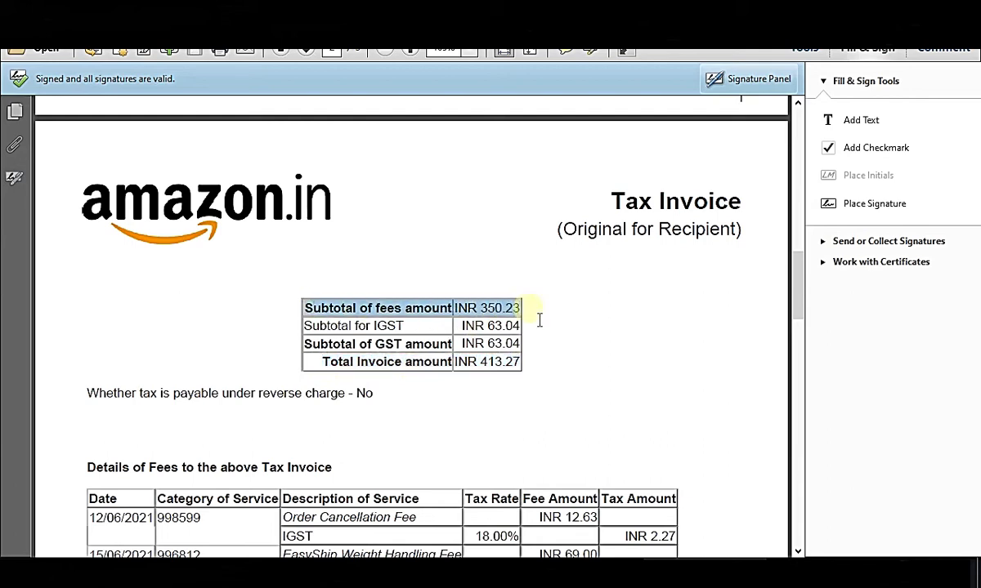
{"action": "left_click_drag", "start_coordinate": [460, 326], "coordinate": [539, 340]}
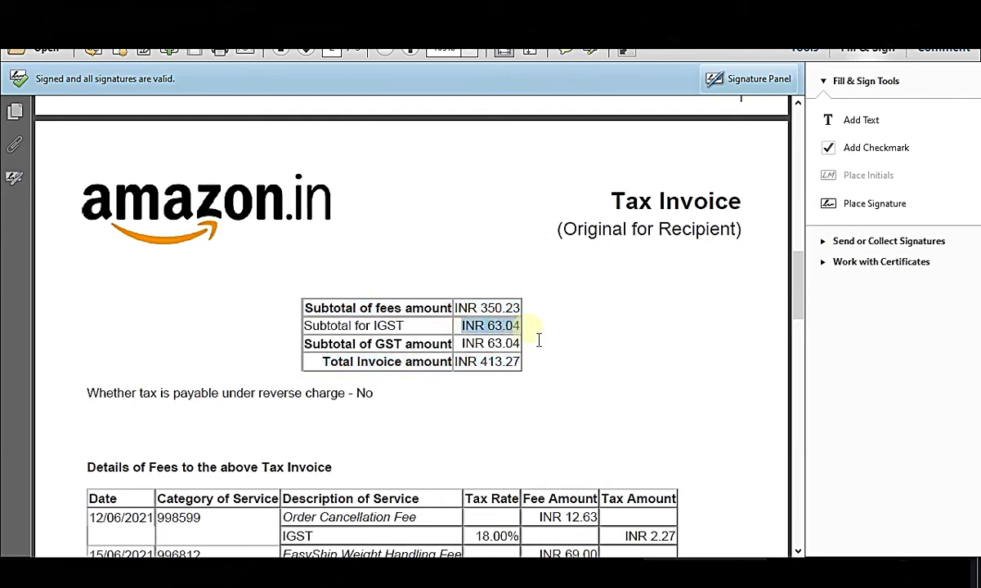
{"action": "left_click", "coordinate": [500, 335]}
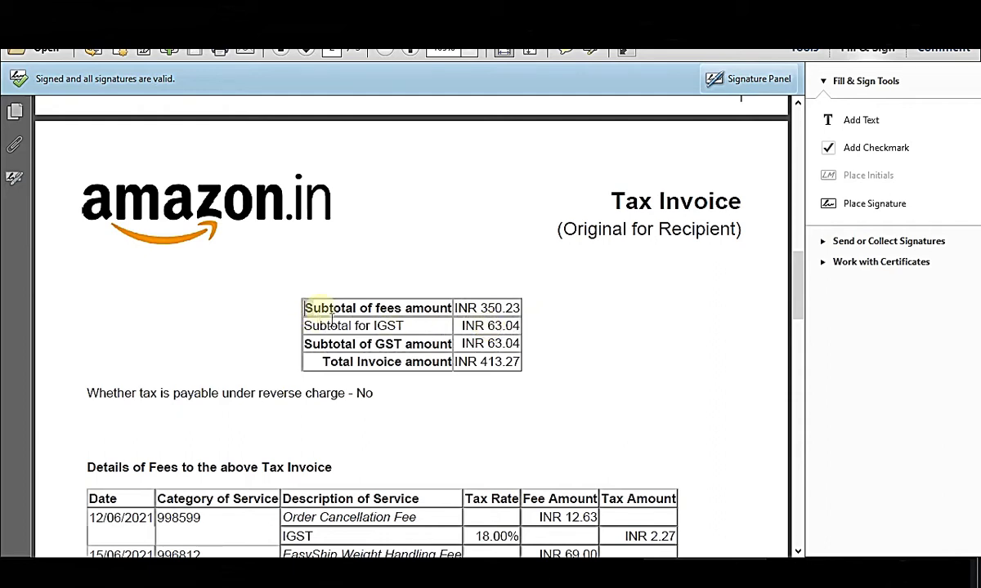
{"action": "left_click_drag", "start_coordinate": [305, 308], "coordinate": [523, 320]}
{"action": "left_click", "coordinate": [666, 308]}
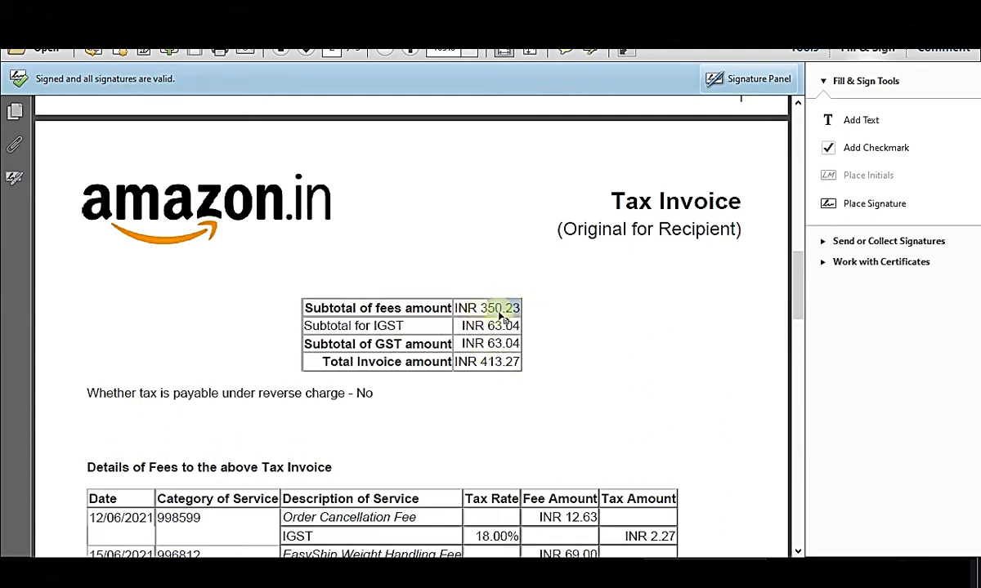
{"action": "left_click_drag", "start_coordinate": [481, 308], "coordinate": [520, 308]}
{"action": "key", "text": "ctrl+c"}
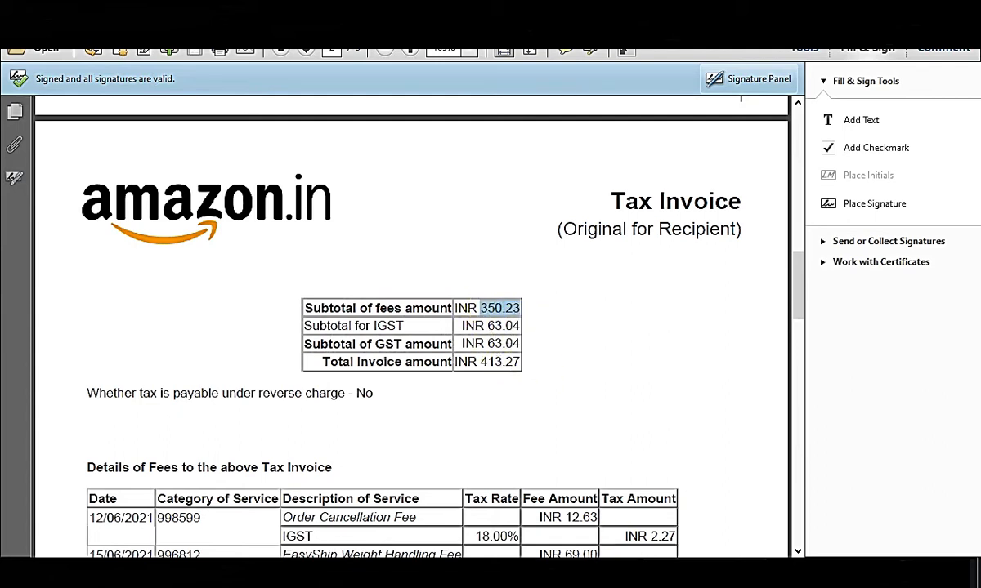
{"action": "mouse_move", "coordinate": [581, 571]}
{"action": "left_click", "coordinate": [595, 521]}
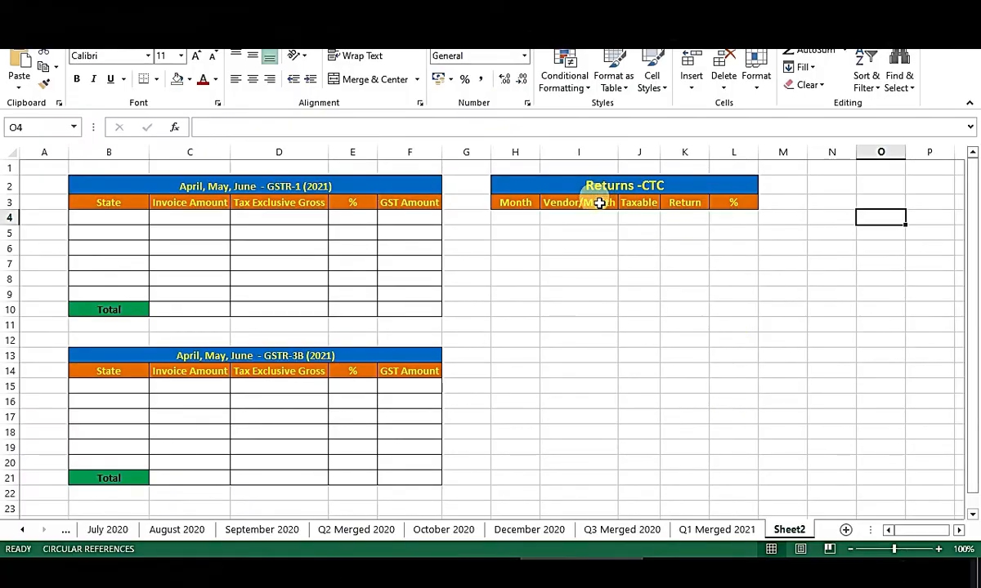
Paste the 350.23 taxable into J4 and the invoice's 63.04 IGST into K4.
{"action": "left_click", "coordinate": [646, 219]}
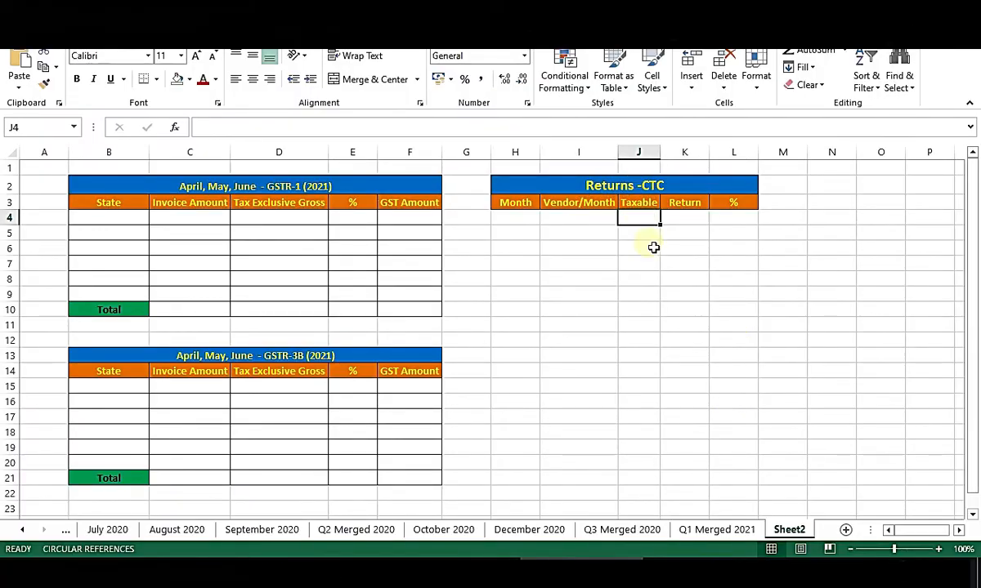
{"action": "key", "text": "ctrl+v"}
{"action": "key", "text": "Escape"}
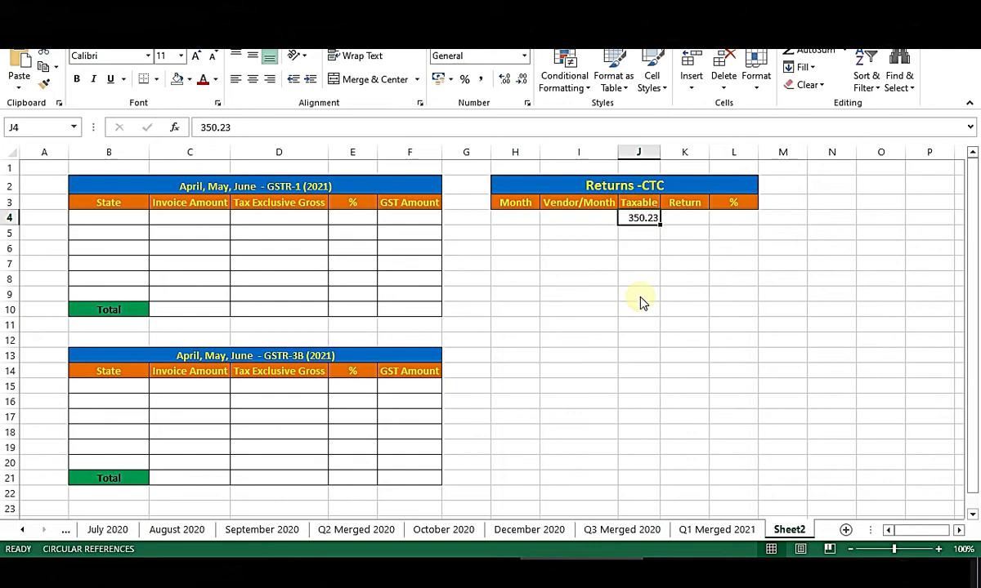
{"action": "key", "text": "alt+Tab"}
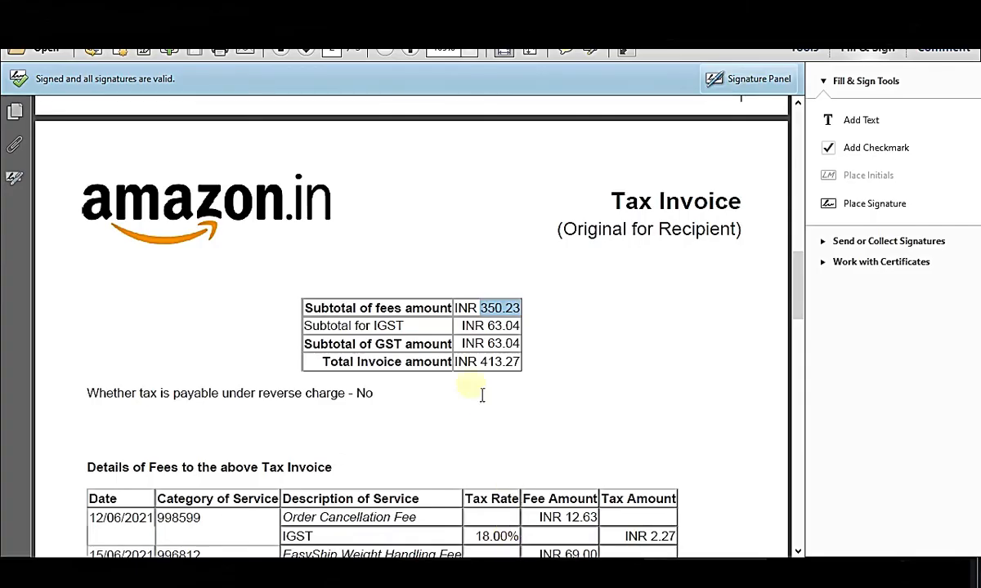
{"action": "double_click", "coordinate": [503, 326]}
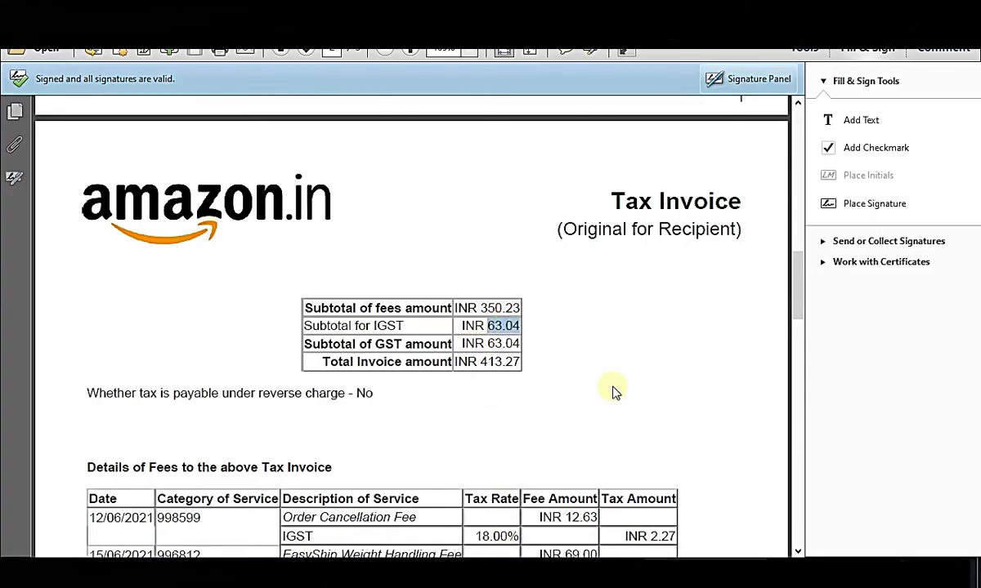
{"action": "key", "text": "ctrl+c"}
{"action": "key", "text": "alt+Tab"}
{"action": "left_click", "coordinate": [695, 219]}
{"action": "key", "text": "ctrl+v"}
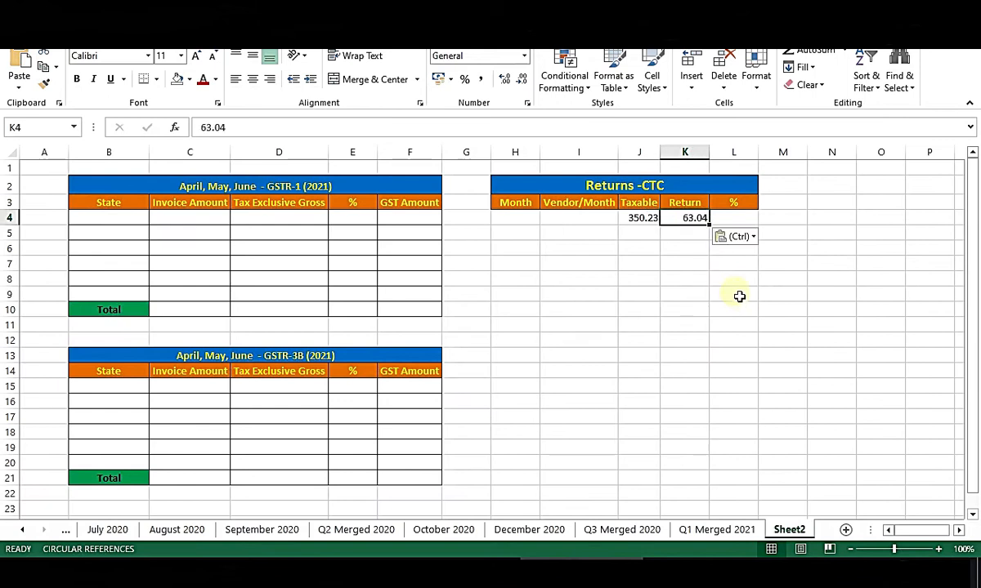
{"action": "left_click", "coordinate": [674, 280]}
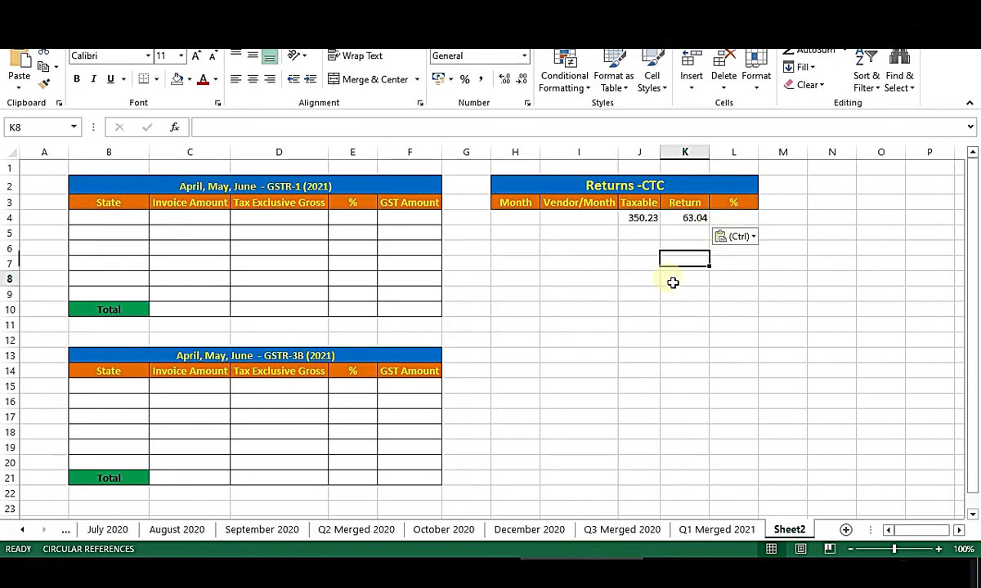
{"action": "left_click", "coordinate": [645, 220]}
{"action": "left_click", "coordinate": [685, 220]}
Enter =K4/J4 in L4 so the returns ratio shows 18%.
{"action": "left_click", "coordinate": [751, 221]}
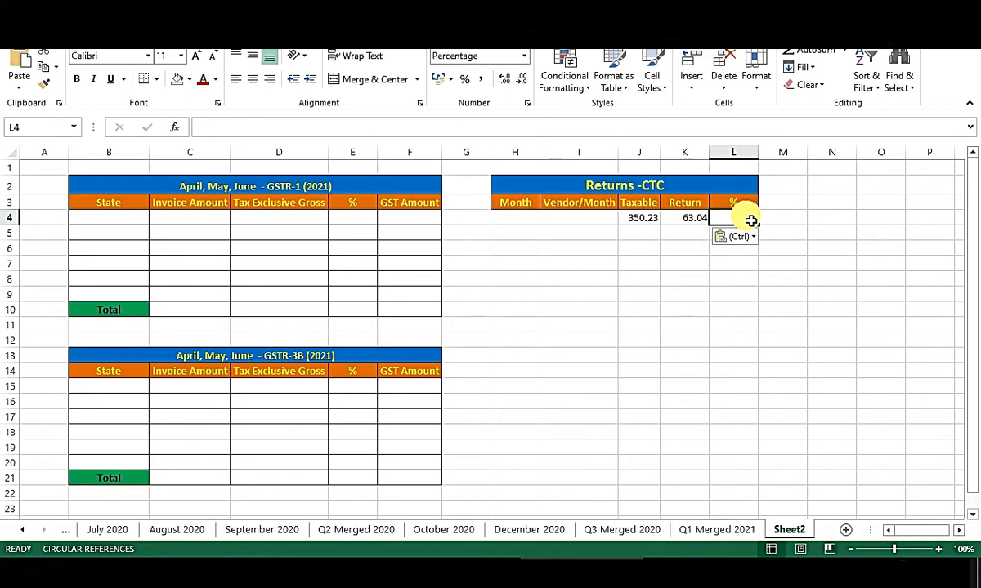
{"action": "type", "text": "="}
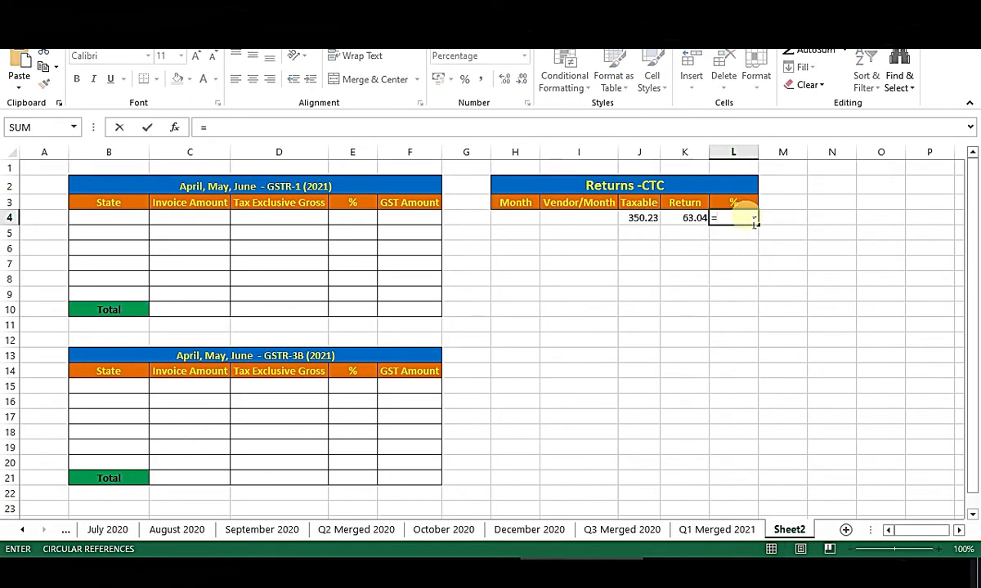
{"action": "key", "text": "Left"}
{"action": "type", "text": "/"}
{"action": "key", "text": "Left"}
{"action": "key", "text": "Left"}
{"action": "key", "text": "Return"}
{"action": "left_click", "coordinate": [745, 219]}
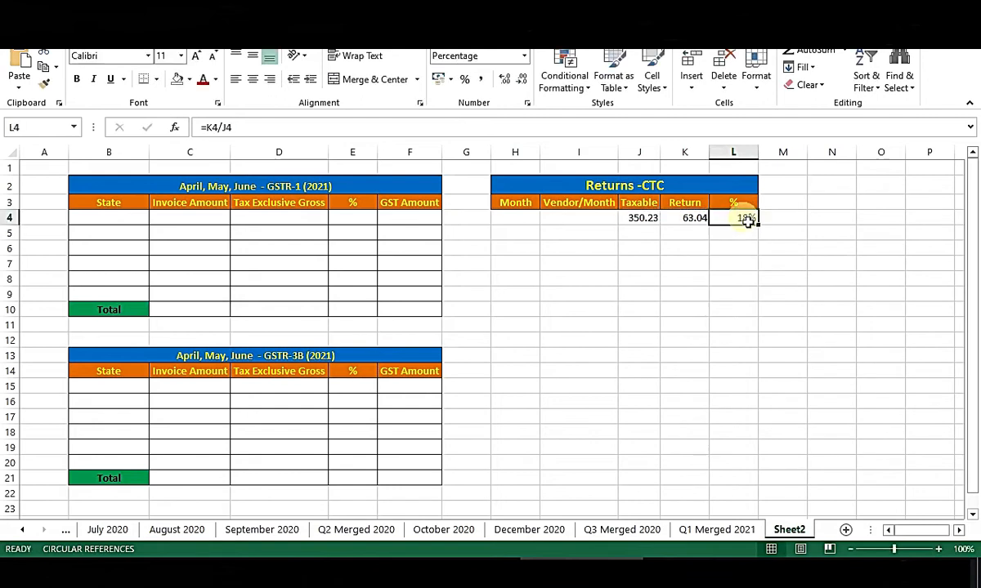
Enter the GST percentage formula =F4/D4 in E4 and fill it down E4:E10.
{"action": "left_click", "coordinate": [365, 221]}
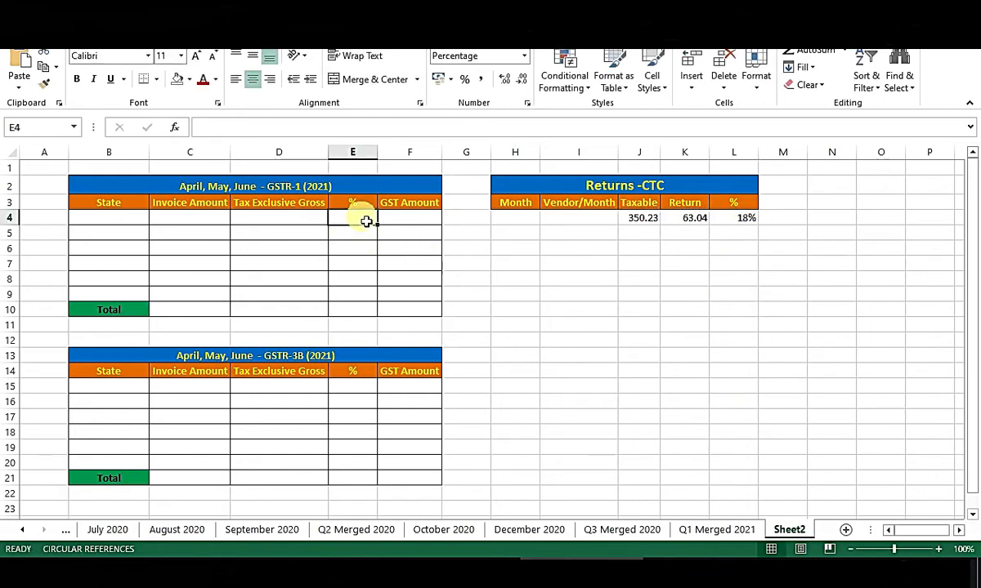
{"action": "type", "text": "="}
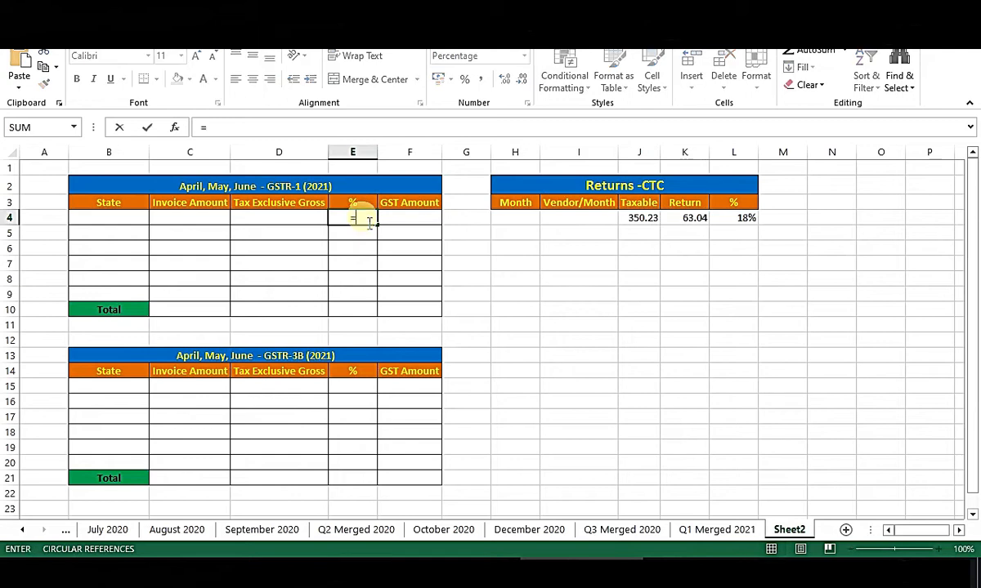
{"action": "key", "text": "Right"}
{"action": "type", "text": "/"}
{"action": "key", "text": "Left"}
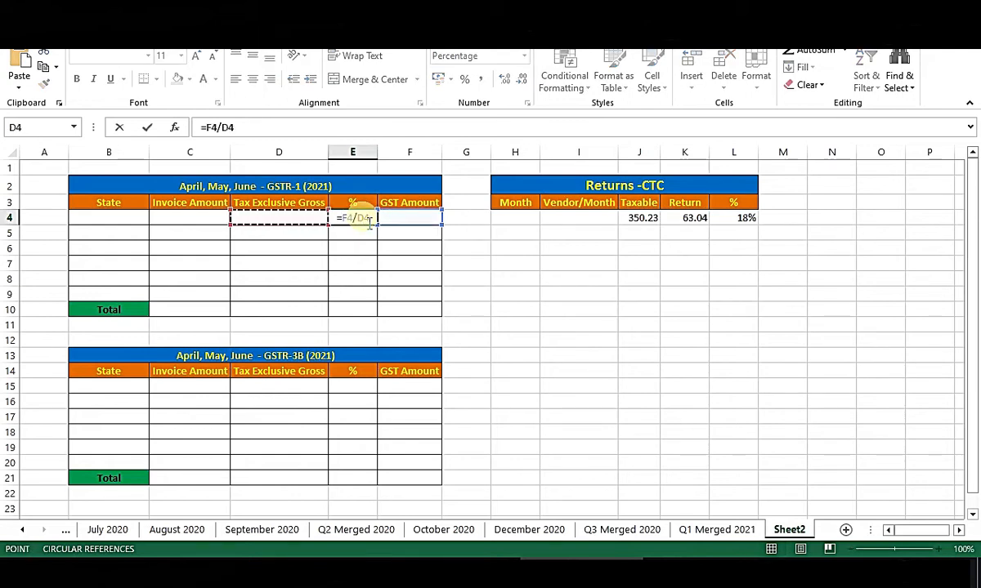
{"action": "key", "text": "Return"}
{"action": "left_click", "coordinate": [368, 221]}
{"action": "key", "text": "ctrl+c"}
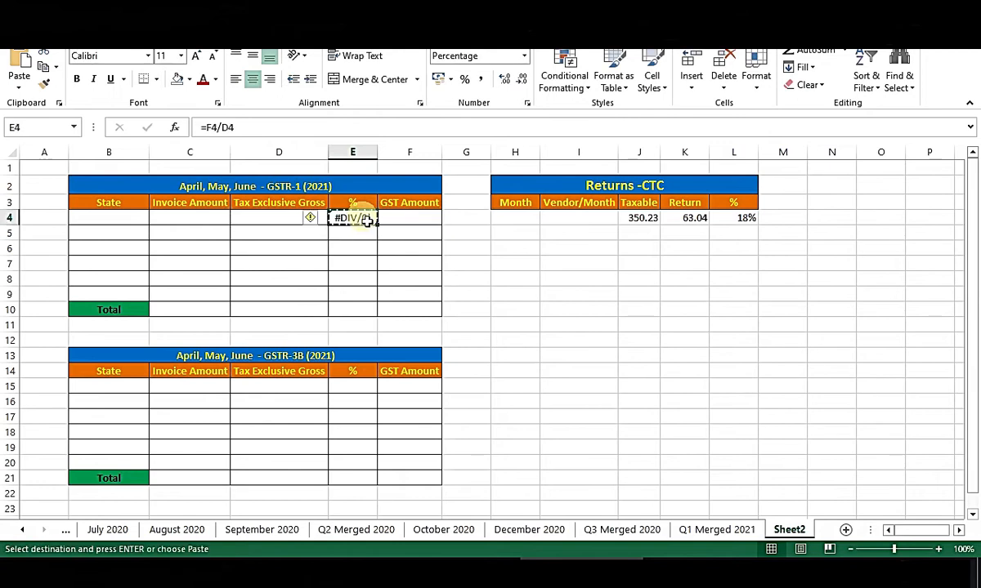
{"action": "key", "text": "shift+Down"}
{"action": "key", "text": "shift+Down"}
{"action": "key", "text": "shift+Down"}
{"action": "key", "text": "shift+Down"}
{"action": "key", "text": "shift+Down"}
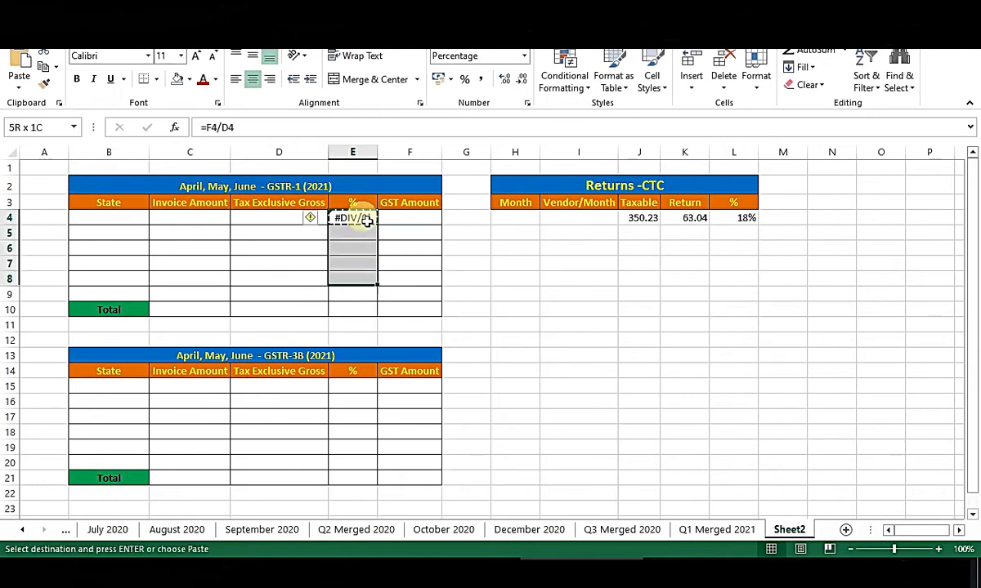
{"action": "key", "text": "shift+Down"}
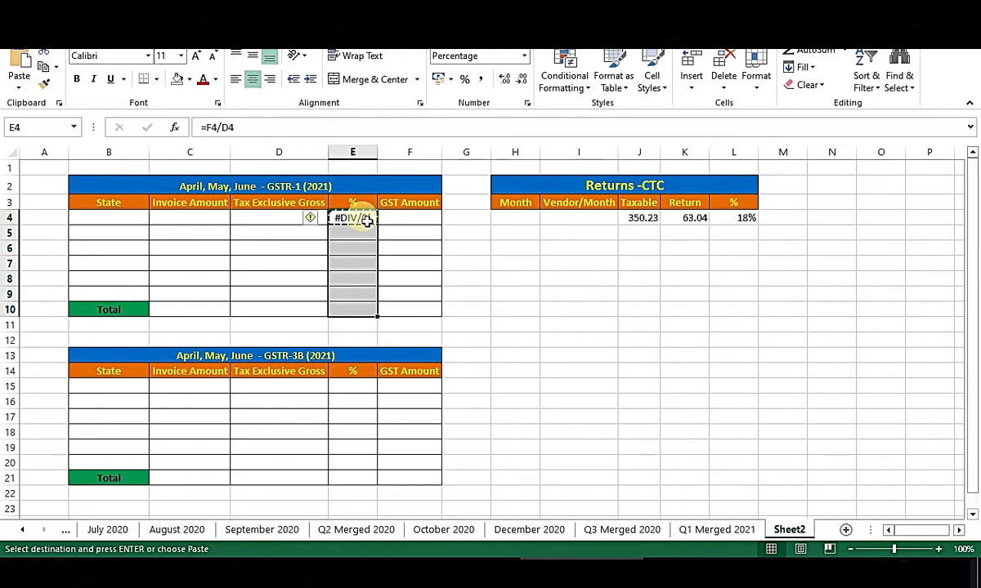
{"action": "key", "text": "ctrl+v"}
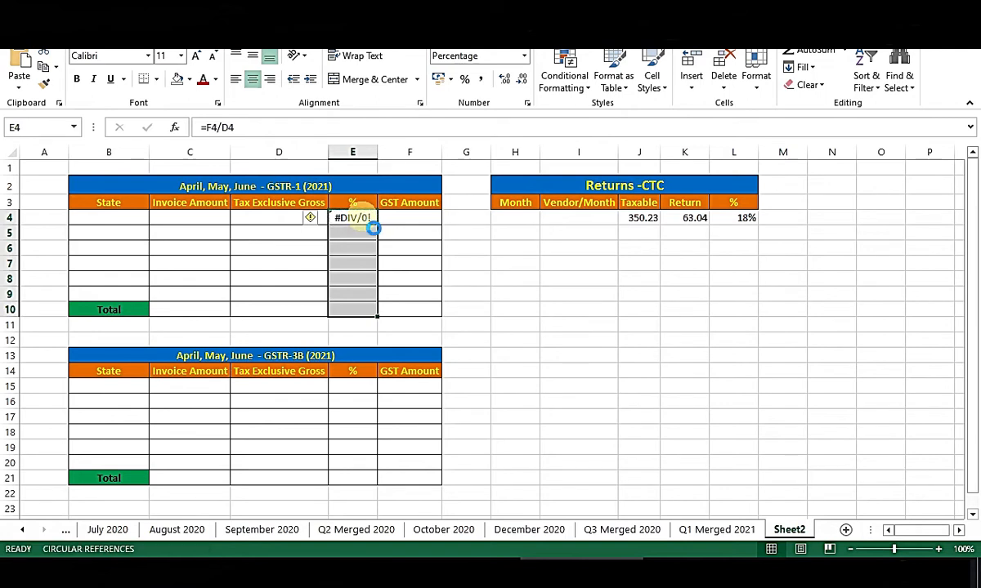
{"action": "left_click", "coordinate": [367, 219]}
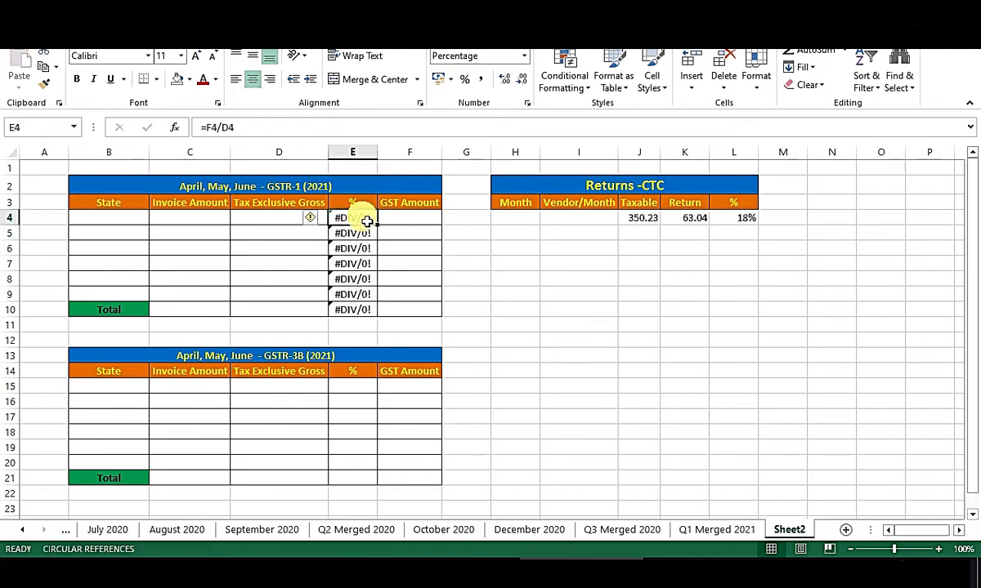
Copy the percentage formula into E15:E21 of the GSTR-3B table.
{"action": "key", "text": "ctrl+c"}
{"action": "key", "text": "Down"}
{"action": "key", "text": "Down"}
{"action": "key", "text": "Down"}
{"action": "key", "text": "Down"}
{"action": "key", "text": "Down"}
{"action": "key", "text": "Down"}
{"action": "key", "text": "Down"}
{"action": "key", "text": "Down"}
{"action": "key", "text": "Down"}
{"action": "key", "text": "Down"}
{"action": "key", "text": "Down"}
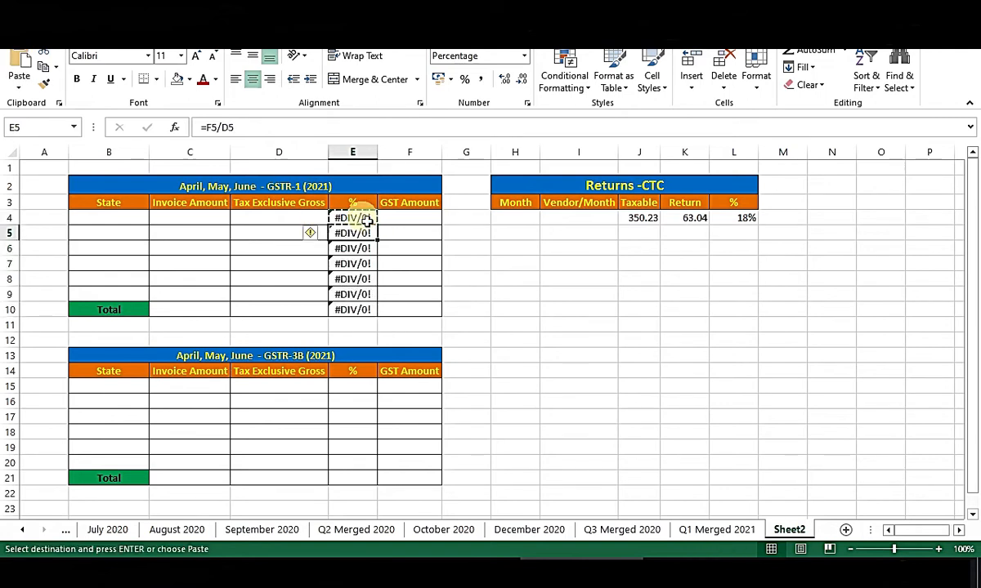
{"action": "key", "text": "ctrl+v"}
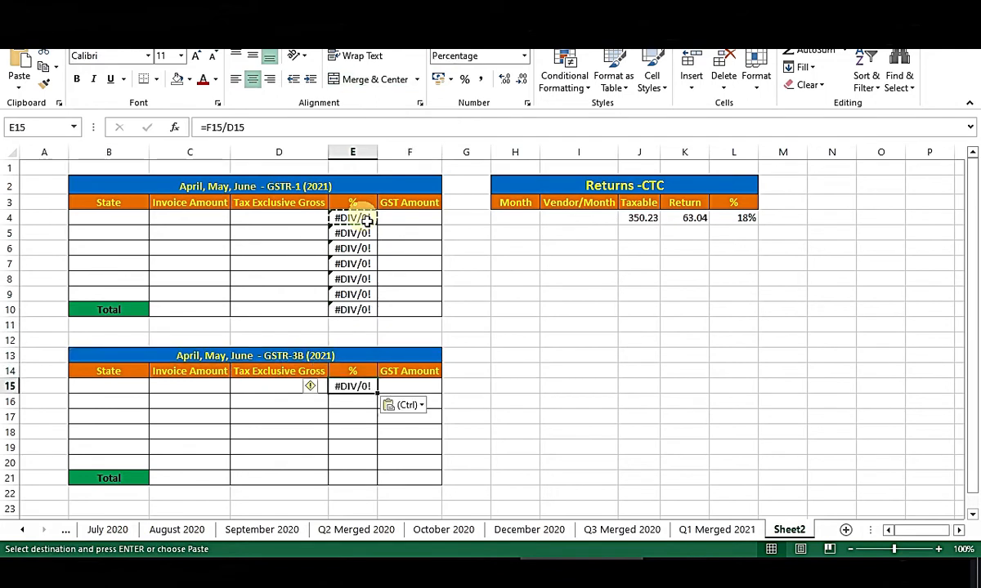
{"action": "key", "text": "shift+Down"}
{"action": "key", "text": "shift+Down"}
{"action": "key", "text": "shift+Down"}
{"action": "key", "text": "shift+Down"}
{"action": "key", "text": "shift+Down"}
{"action": "key", "text": "shift+Down"}
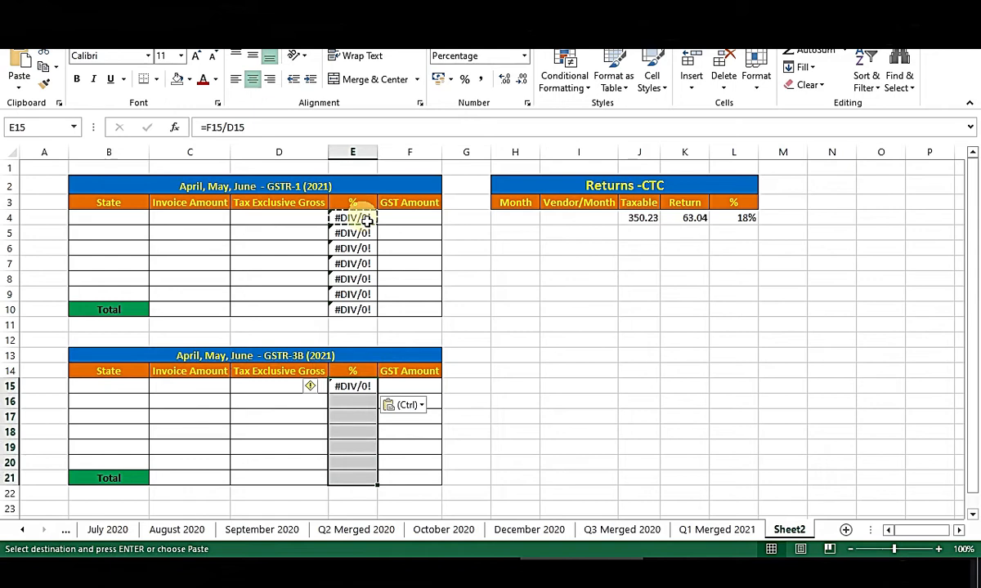
{"action": "key", "text": "Return"}
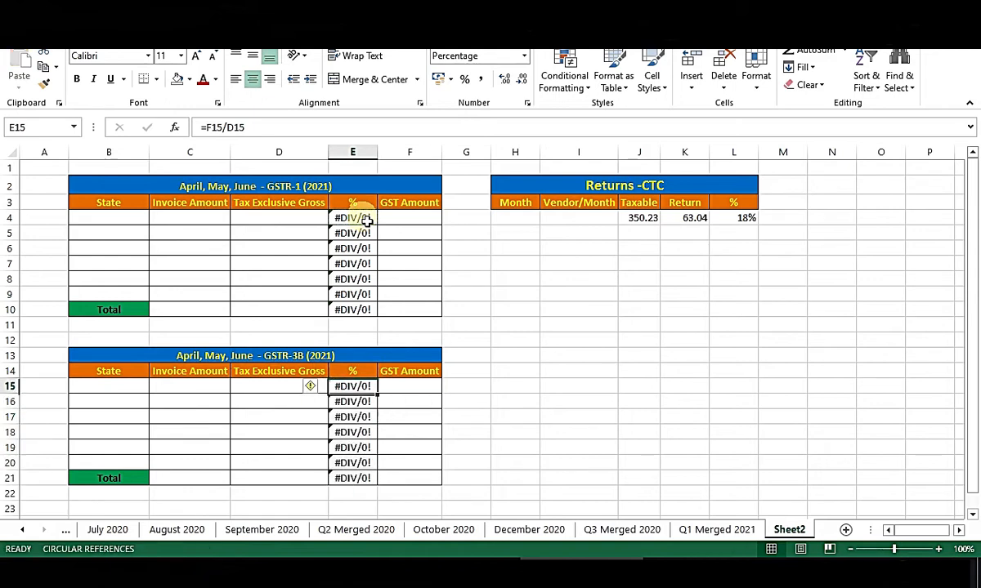
{"action": "key", "text": "Up"}
{"action": "key", "text": "Up"}
{"action": "key", "text": "Up"}
{"action": "key", "text": "Up"}
{"action": "key", "text": "Up"}
{"action": "key", "text": "Up"}
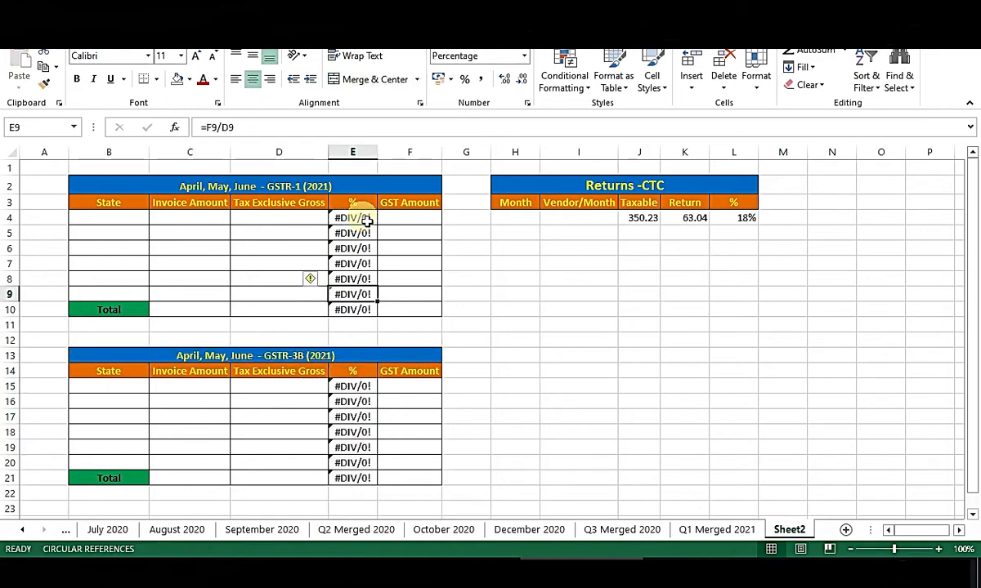
{"action": "key", "text": "Left"}
{"action": "key", "text": "Left"}
{"action": "key", "text": "Down"}
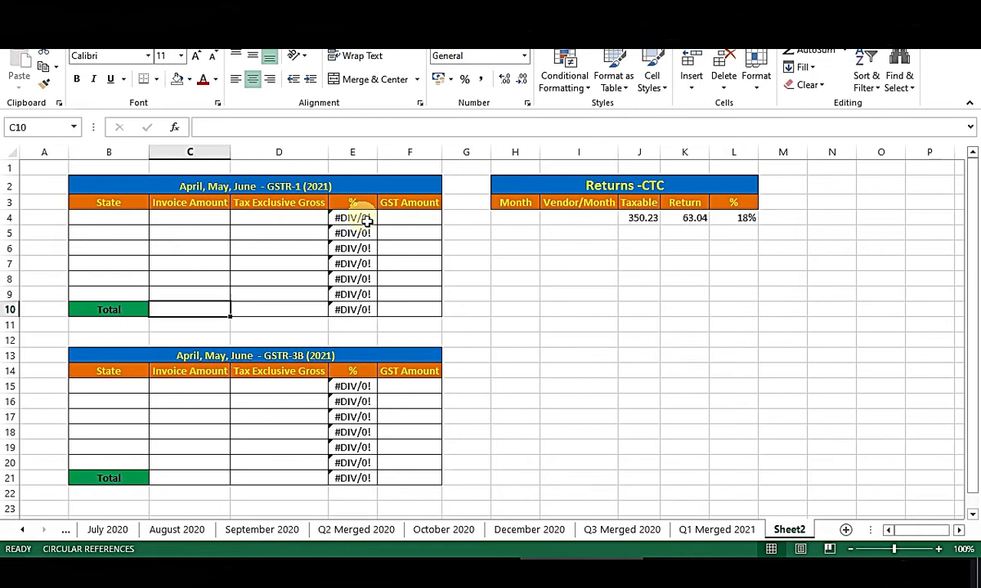
Enter a SUM total for the GSTR-1 Invoice Amount column in C10.
{"action": "type", "text": "="}
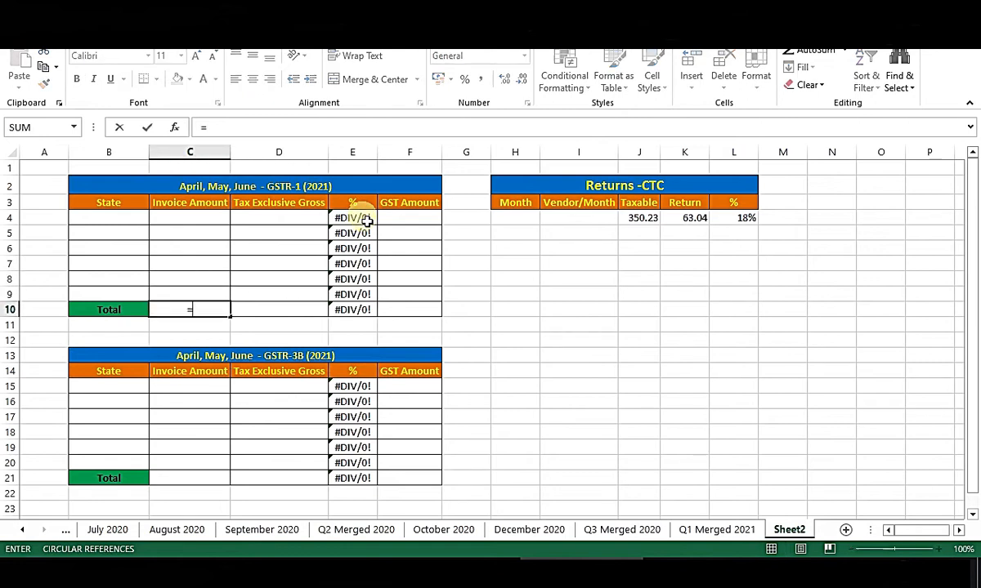
{"action": "type", "text": "sum"}
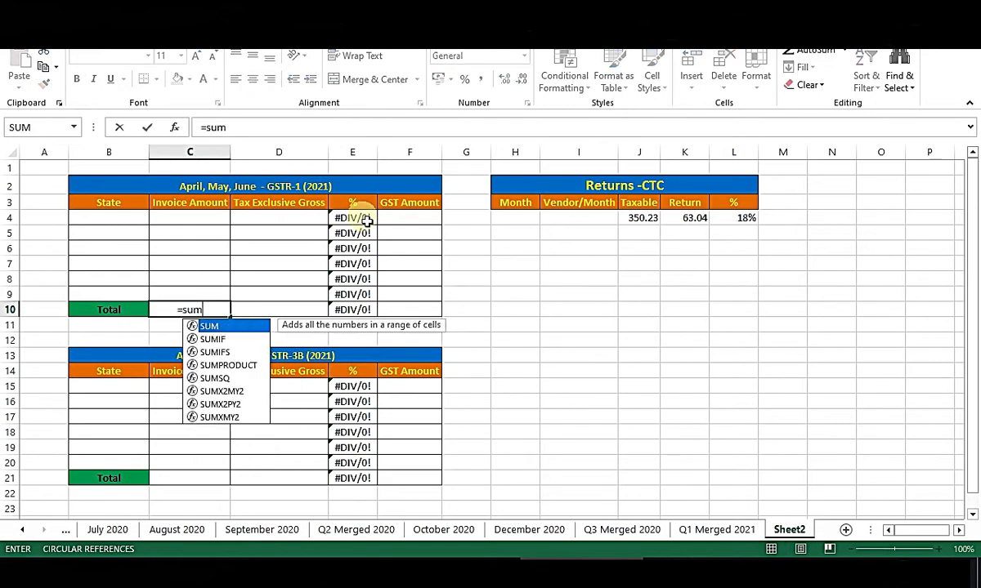
{"action": "key", "text": "Tab"}
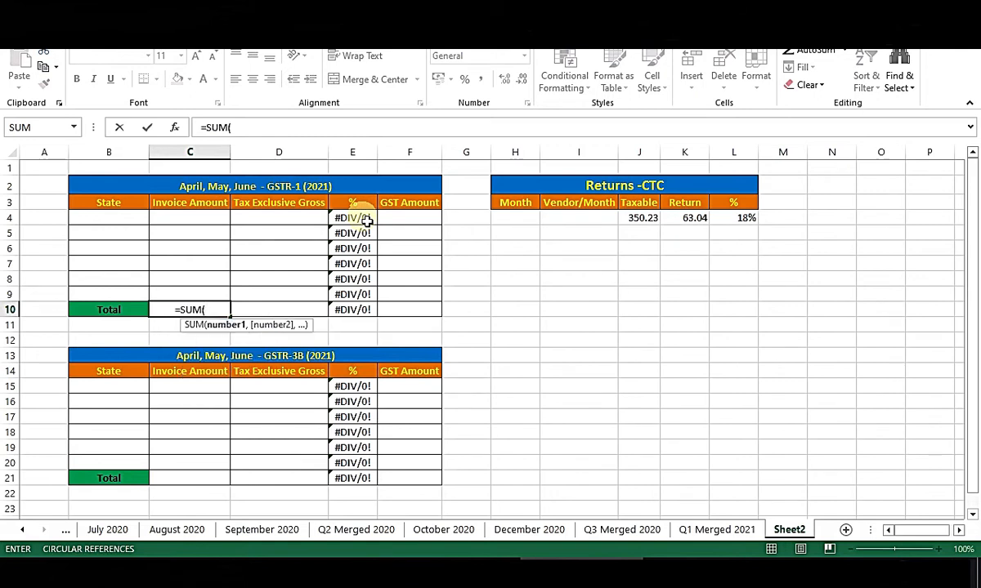
{"action": "key", "text": "Up"}
{"action": "key", "text": "shift+Up"}
{"action": "key", "text": "shift+Up"}
{"action": "key", "text": "shift+Up"}
{"action": "key", "text": "shift+Up"}
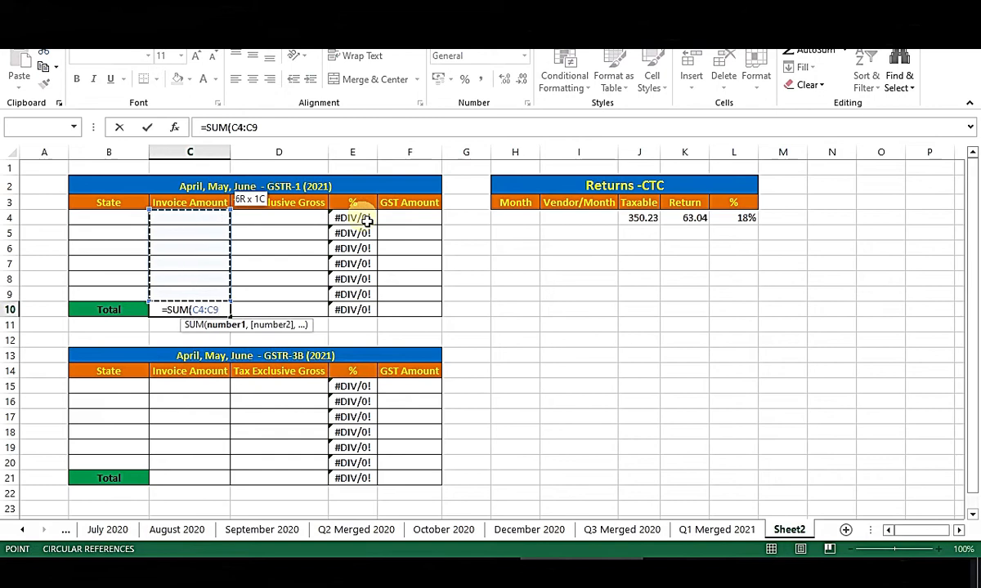
{"action": "key", "text": "Return"}
{"action": "type", "text": "\\"}
{"action": "key", "text": "Escape"}
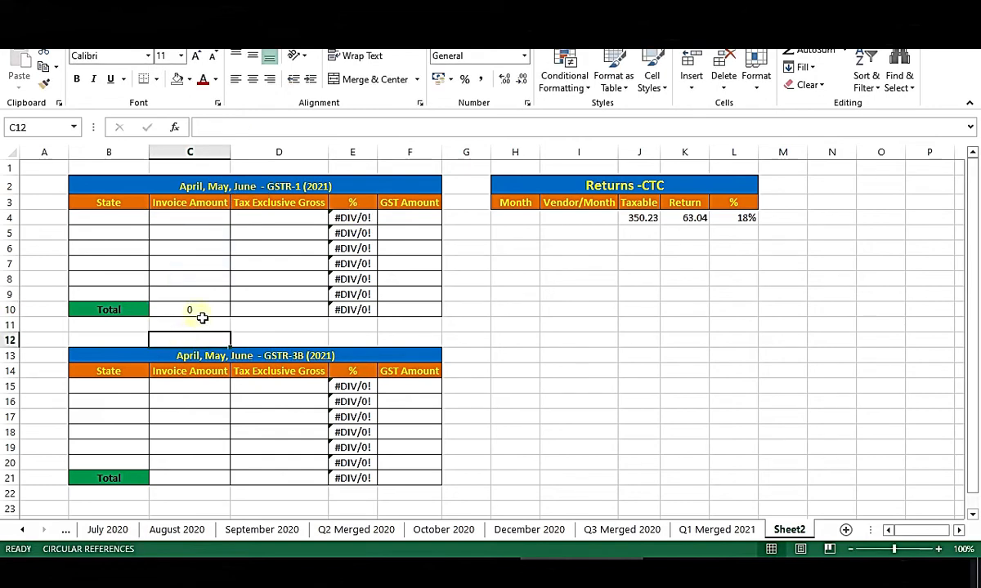
{"action": "key", "text": "Up"}
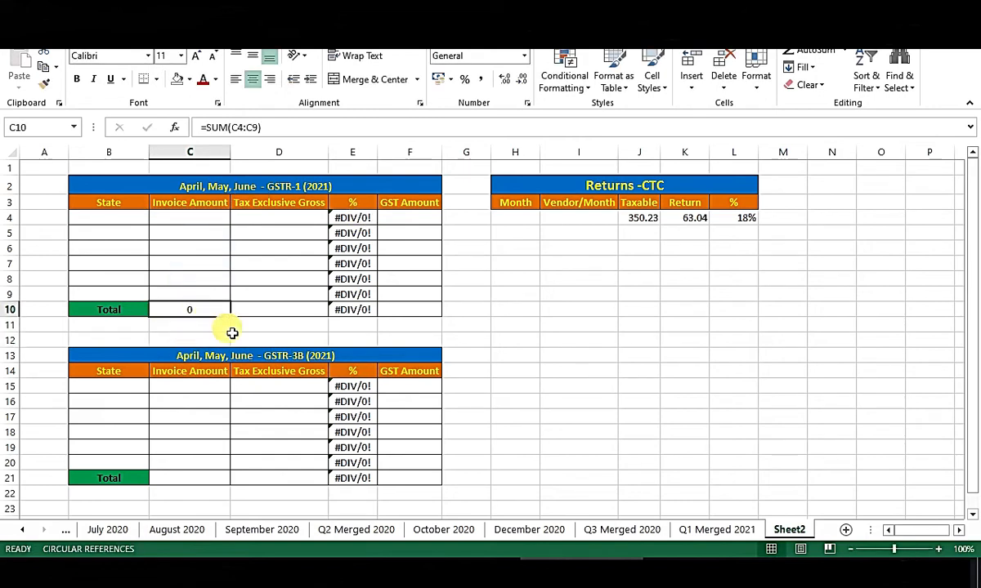
Copy the C10 total formula to D10 and F10.
{"action": "key", "text": "ctrl+c"}
{"action": "key", "text": "Right"}
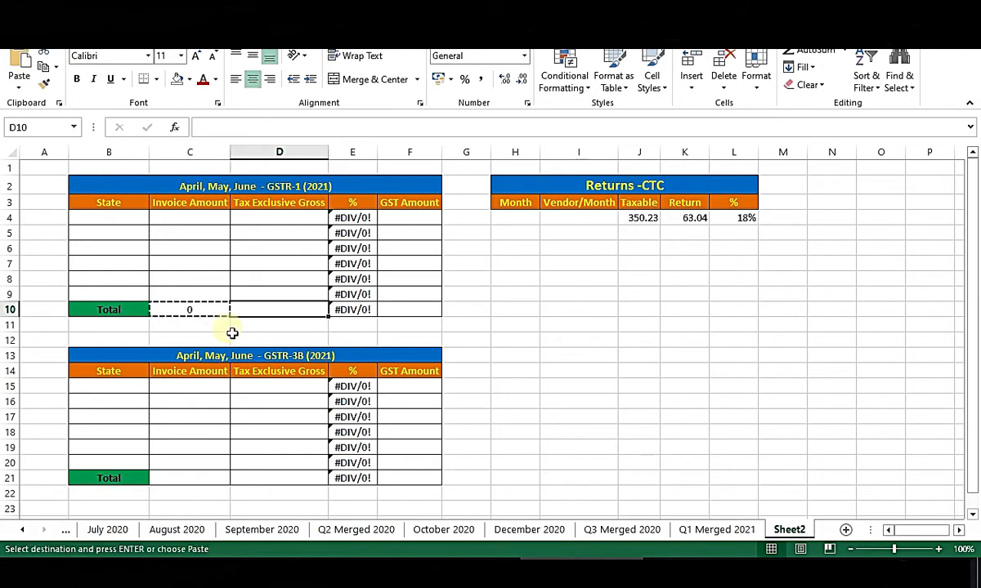
{"action": "key", "text": "ctrl+v"}
{"action": "key", "text": "Right"}
{"action": "key", "text": "Right"}
{"action": "key", "text": "ctrl+v"}
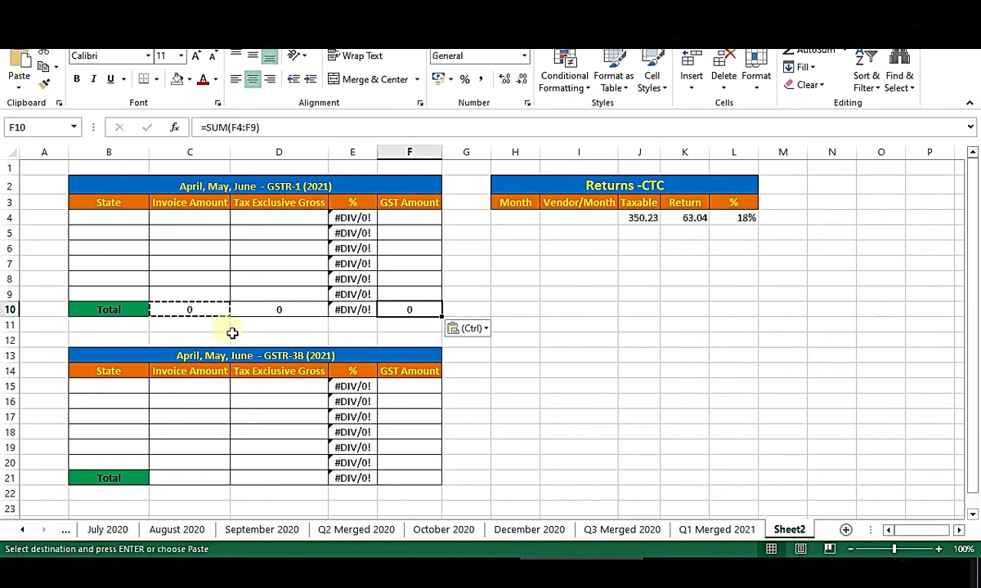
{"action": "key", "text": "Escape"}
{"action": "key", "text": "Left"}
{"action": "key", "text": "Left"}
{"action": "key", "text": "Left"}
{"action": "key", "text": "Down"}
{"action": "key", "text": "Down"}
{"action": "key", "text": "Down"}
{"action": "key", "text": "Down"}
{"action": "key", "text": "Down"}
{"action": "key", "text": "Down"}
{"action": "key", "text": "Down"}
{"action": "key", "text": "Down"}
{"action": "key", "text": "Down"}
{"action": "key", "text": "Down"}
{"action": "key", "text": "Down"}
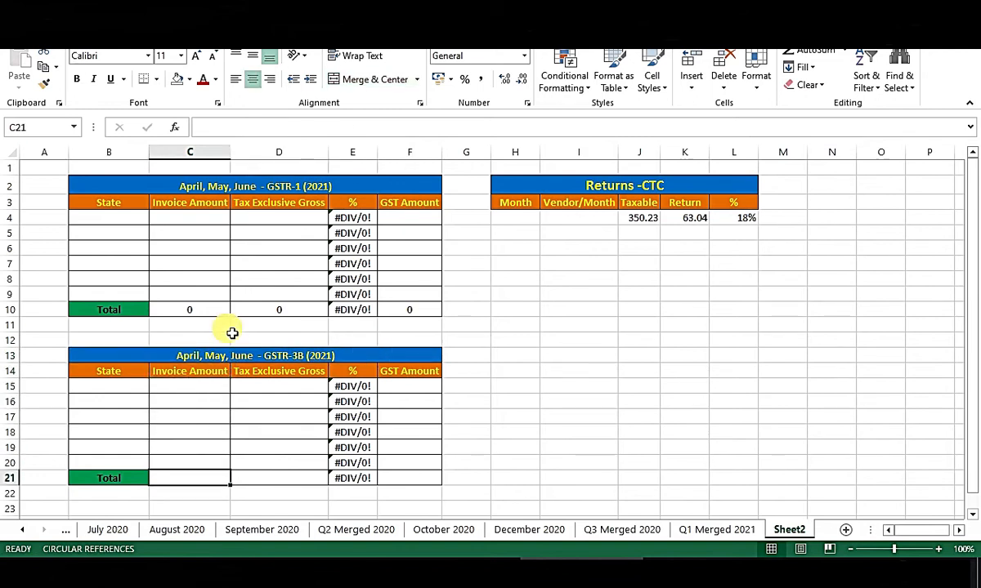
Enter =SUM(C15:C20) in C21 of the GSTR-3B table.
{"action": "type", "text": "=sum"}
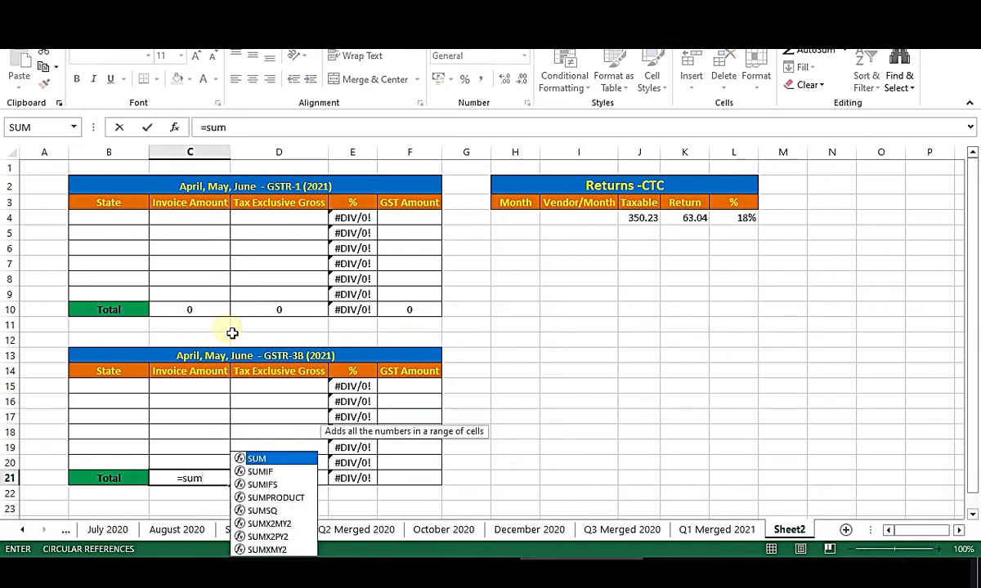
{"action": "key", "text": "Tab"}
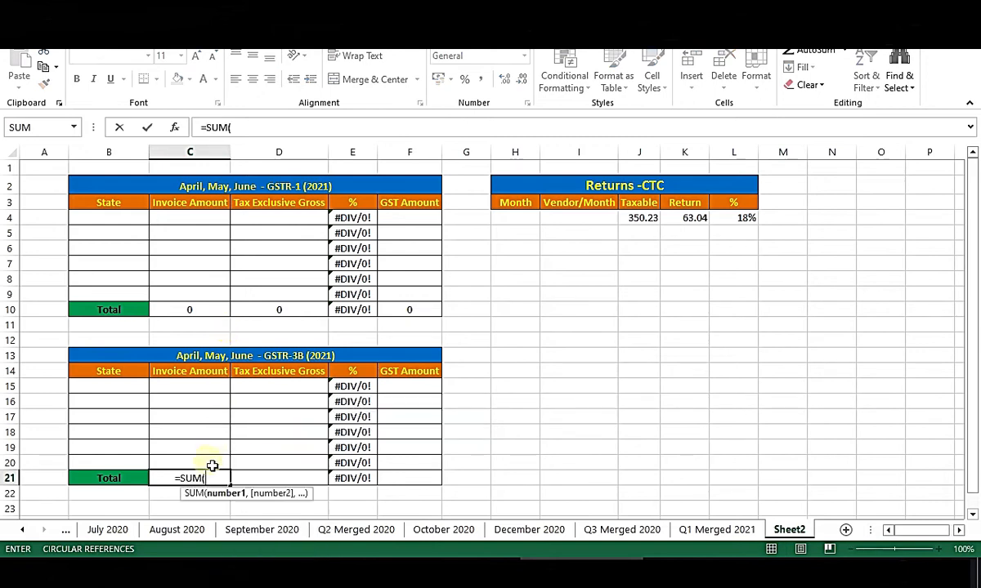
{"action": "left_click_drag", "start_coordinate": [212, 467], "coordinate": [220, 397]}
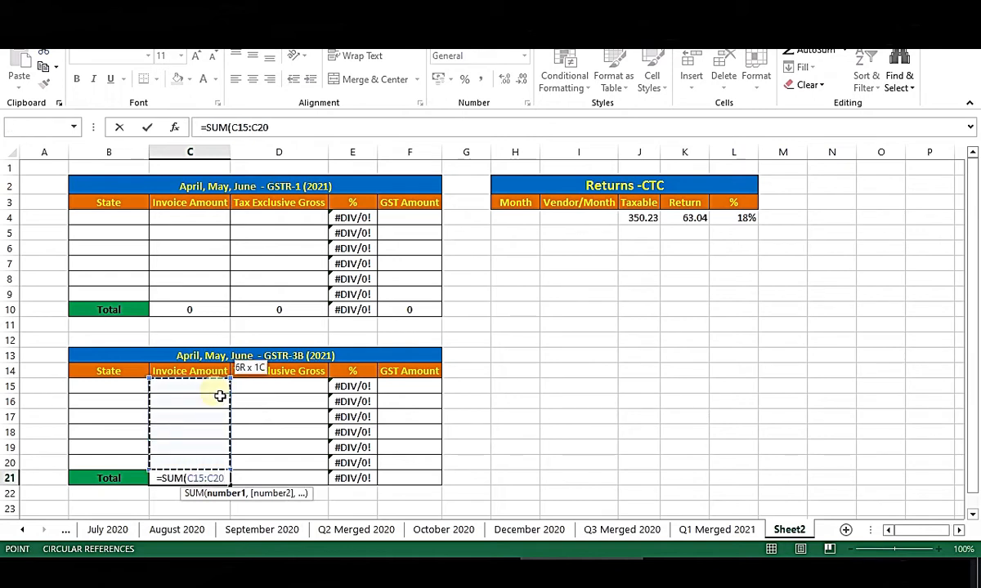
{"action": "key", "text": "Return"}
{"action": "key", "text": "Up"}
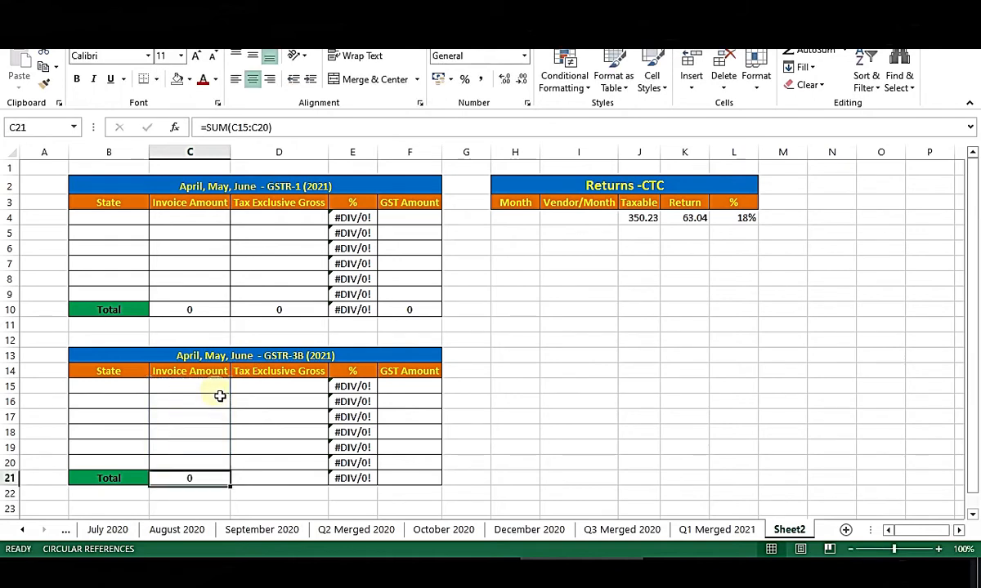
{"action": "key", "text": "Right"}
{"action": "key", "text": "Left"}
Copy the C21 total to D21 and F21, then move to Returns-CTC cell H4.
{"action": "key", "text": "ctrl+c"}
{"action": "key", "text": "Right"}
{"action": "key", "text": "ctrl+v"}
{"action": "key", "text": "Right"}
{"action": "key", "text": "Right"}
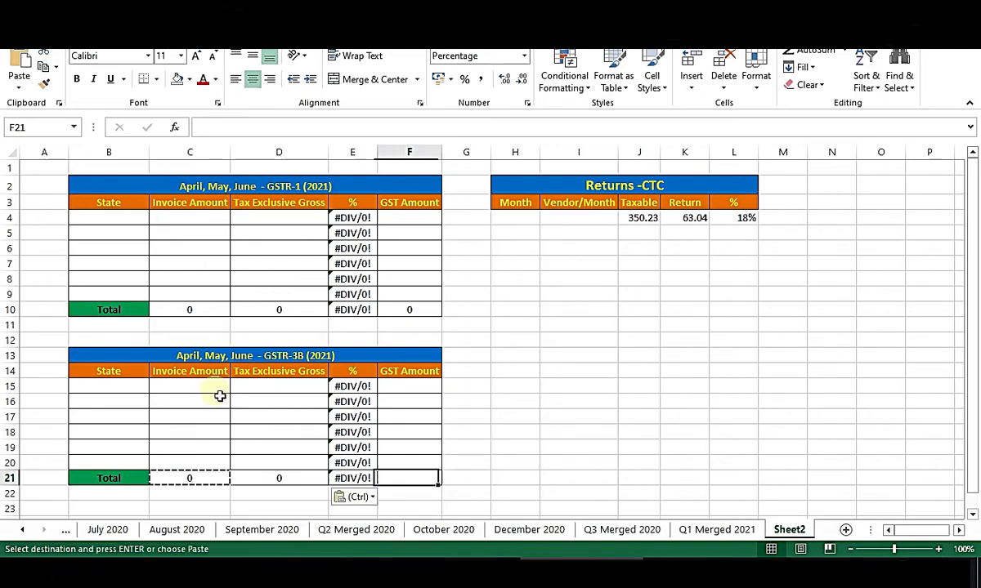
{"action": "key", "text": "ctrl+v"}
{"action": "key", "text": "Return"}
{"action": "key", "text": "Up"}
{"action": "key", "text": "Left"}
{"action": "key", "text": "Right"}
{"action": "key", "text": "Right"}
{"action": "key", "text": "ctrl+Up"}
{"action": "key", "text": "Down"}
{"action": "key", "text": "Right"}
{"action": "key", "text": "Down"}
{"action": "key", "text": "Down"}
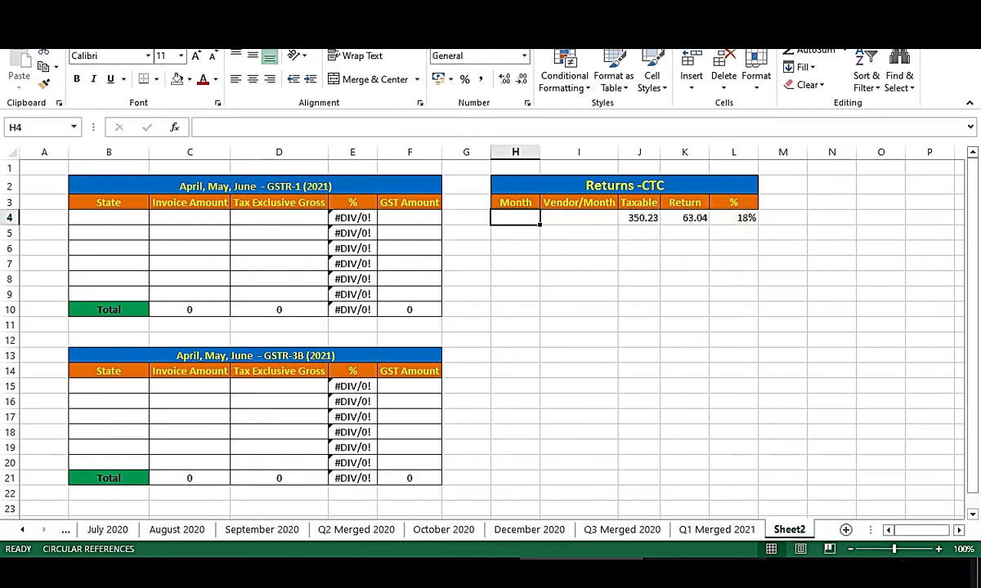
{"action": "left_click", "coordinate": [705, 572]}
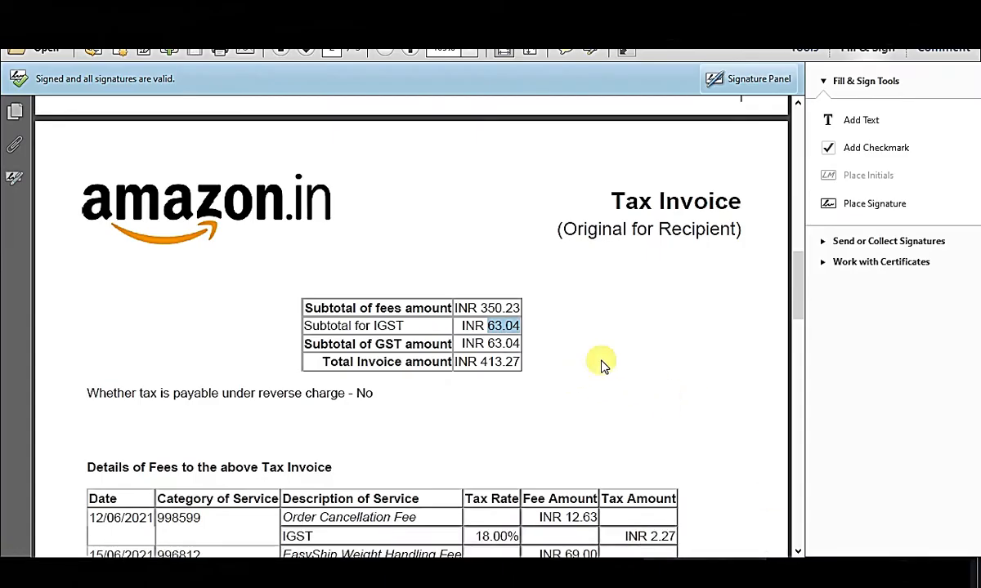
{"action": "left_click_drag", "start_coordinate": [105, 518], "coordinate": [157, 530]}
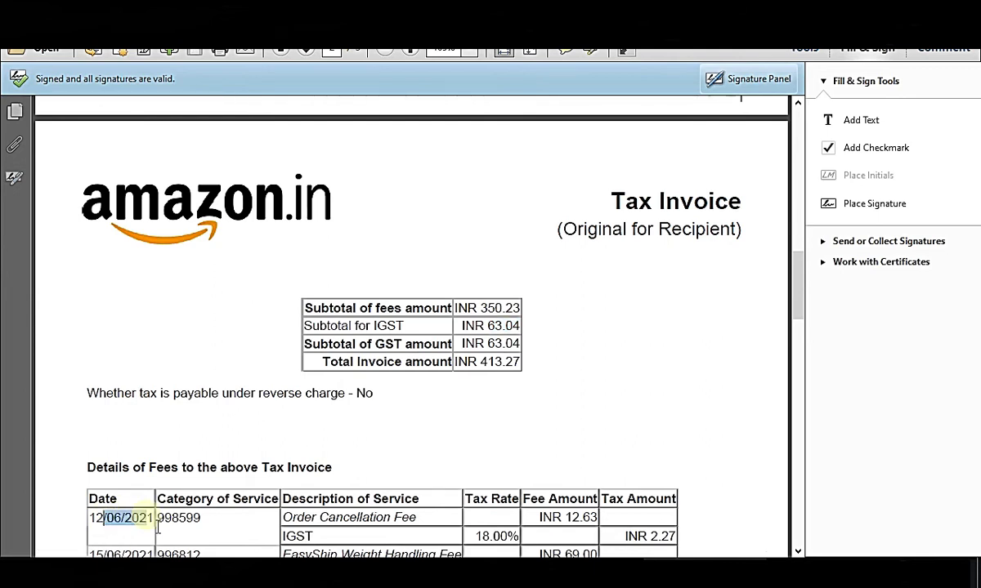
{"action": "left_click", "coordinate": [635, 361]}
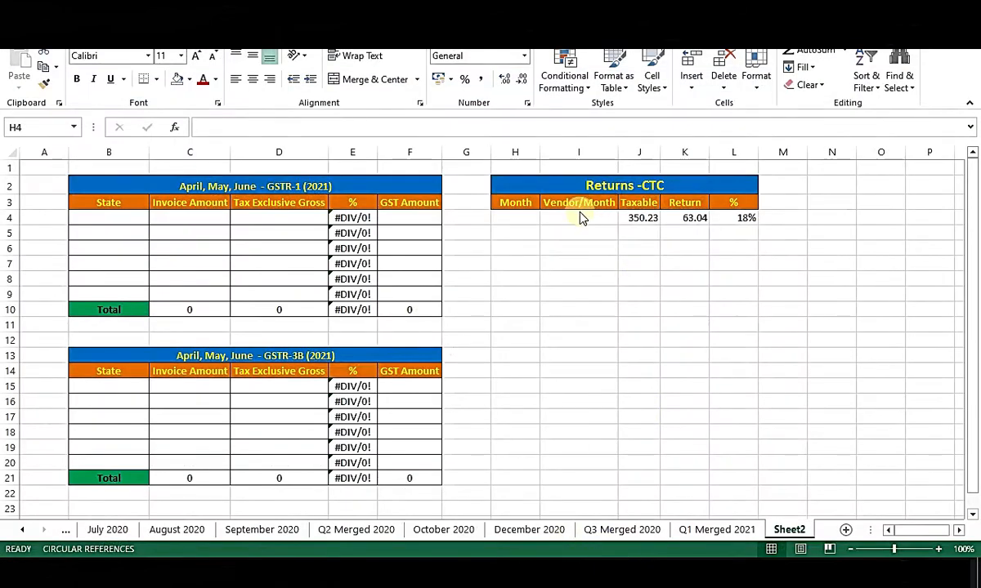
Enter June and Amazon as the month and vendor of the first Returns-CTC row.
{"action": "left_click", "coordinate": [525, 223]}
{"action": "type", "text": "June"}
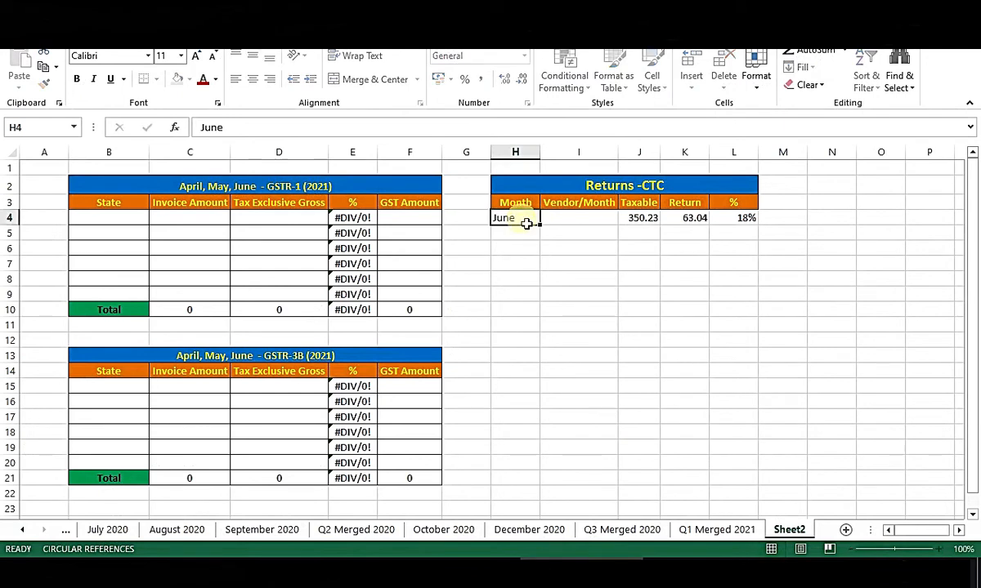
{"action": "key", "text": "Tab"}
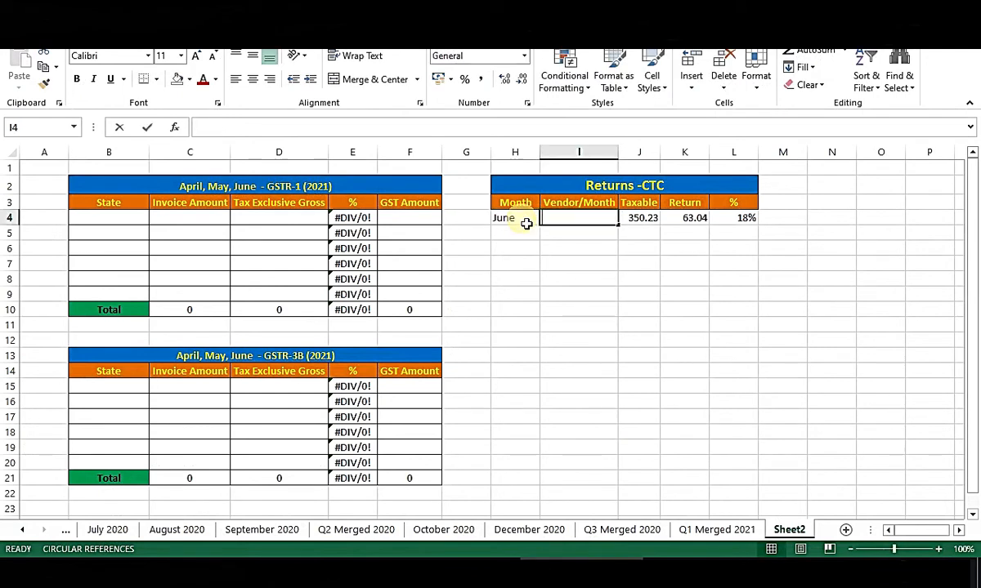
{"action": "type", "text": "Amazon"}
{"action": "key", "text": "Return"}
{"action": "key", "text": "Up"}
{"action": "key", "text": "Right"}
{"action": "key", "text": "Right"}
{"action": "key", "text": "Right"}
{"action": "key", "text": "Right"}
{"action": "key", "text": "Left"}
{"action": "key", "text": "Left"}
{"action": "key", "text": "Left"}
{"action": "key", "text": "Left"}
{"action": "key", "text": "Left"}
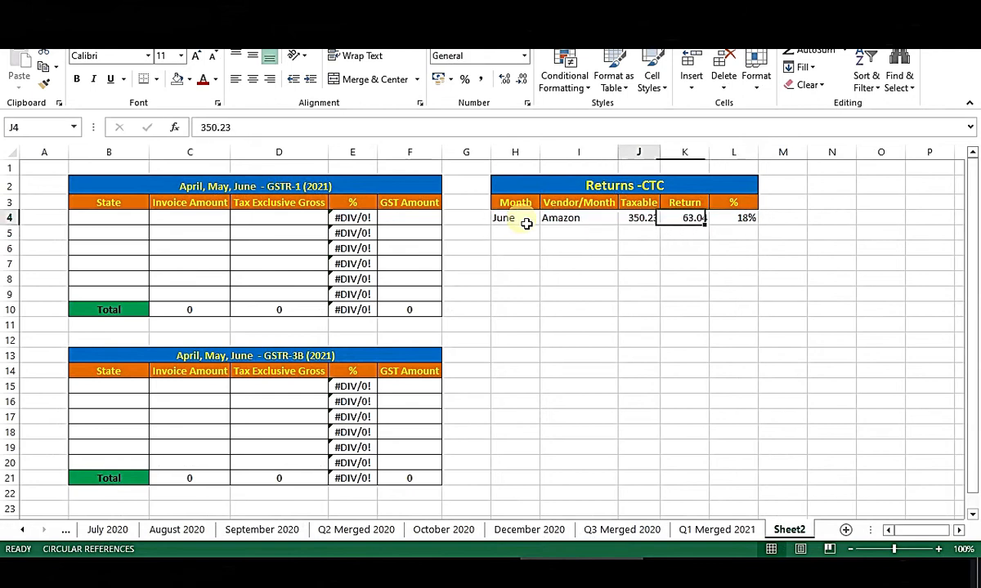
{"action": "key", "text": "Right"}
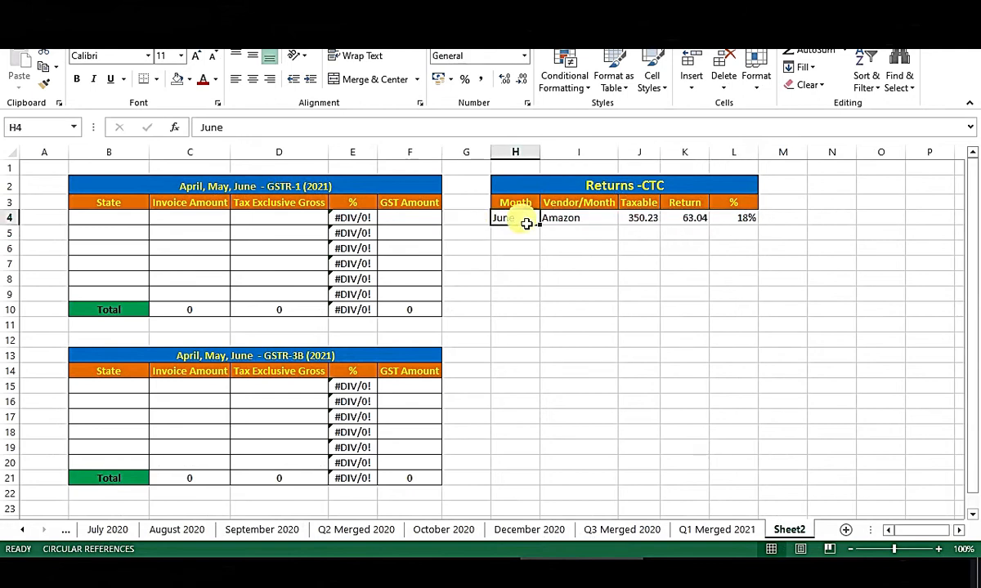
{"action": "key", "text": "Down"}
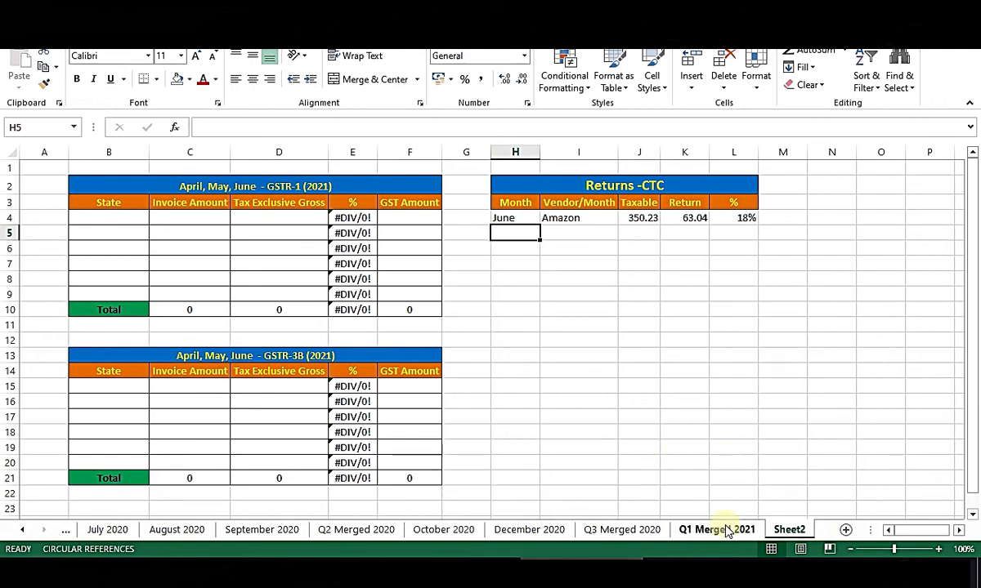
Paste the April and May Amazon rows below and centre-align the entries.
{"action": "key", "text": "ctrl+v"}
{"action": "left_click", "coordinate": [252, 79]}
{"action": "left_click", "coordinate": [713, 346]}
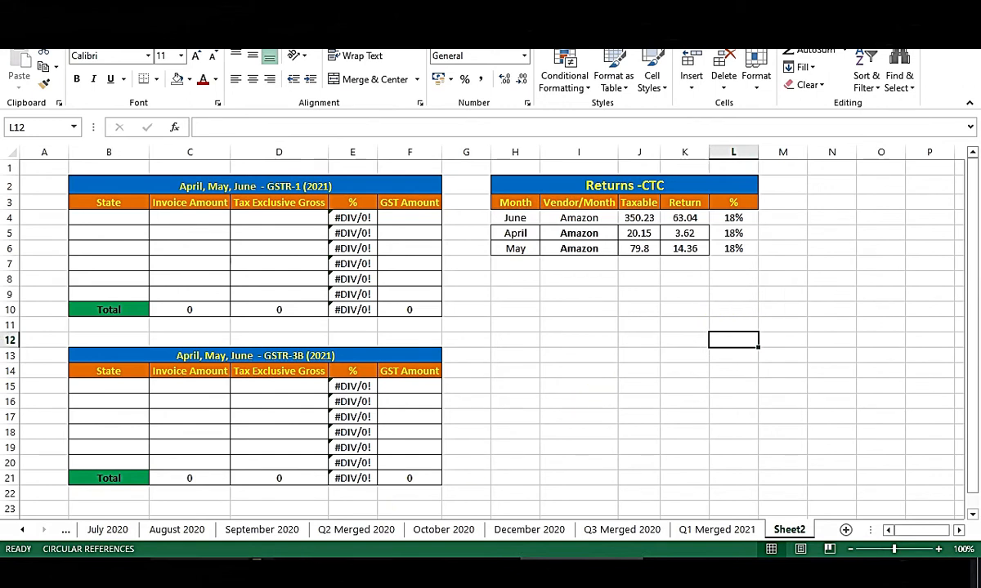
Select the three invoice PDFs in their folder, then return to Excel.
{"action": "left_click", "coordinate": [217, 572]}
{"action": "left_click_drag", "start_coordinate": [451, 275], "coordinate": [666, 173]}
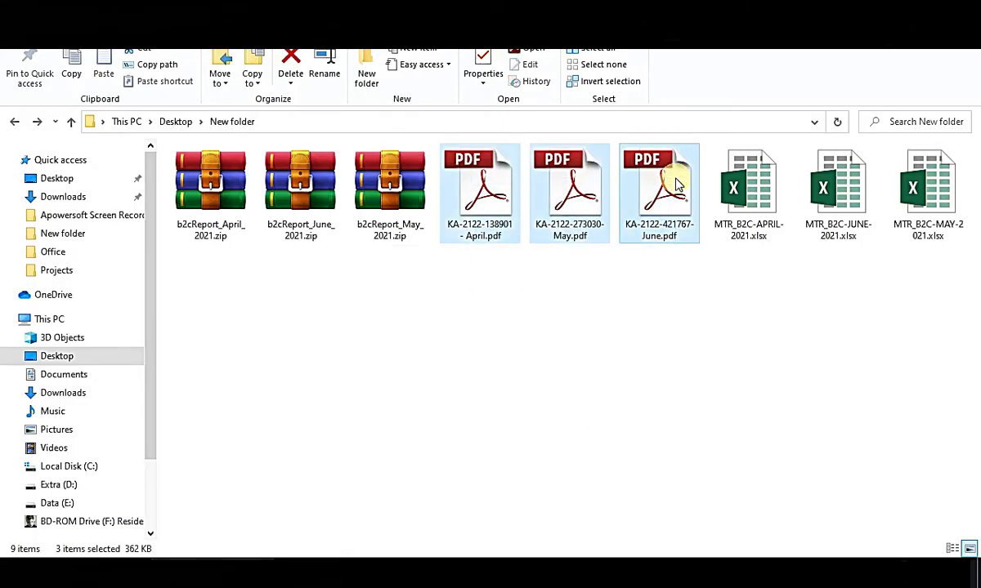
{"action": "left_click", "coordinate": [582, 572]}
Review the three Taxable amounts and the three Returns-CTC rows.
{"action": "left_click", "coordinate": [707, 264]}
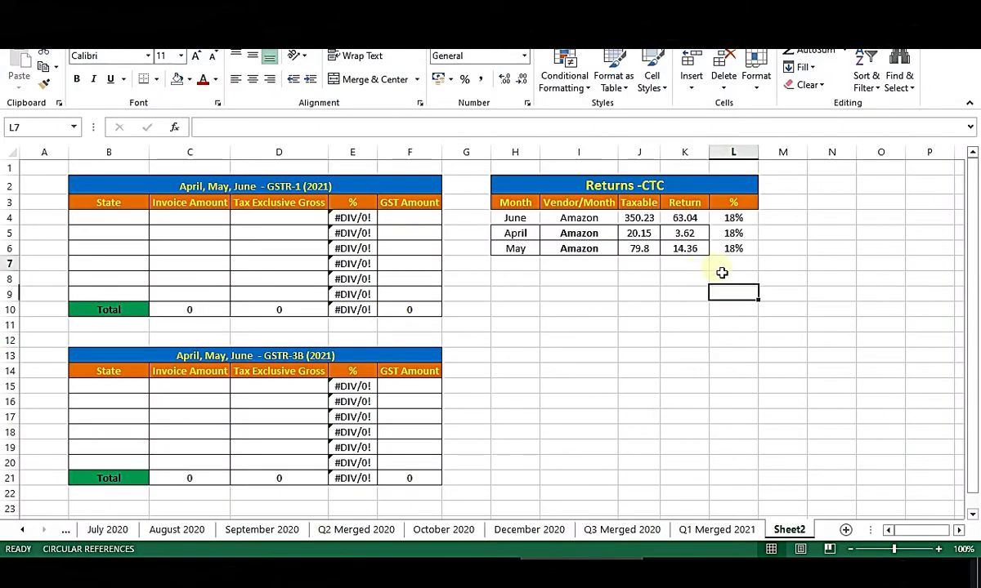
{"action": "left_click_drag", "start_coordinate": [637, 219], "coordinate": [639, 247]}
{"action": "left_click", "coordinate": [724, 311]}
{"action": "left_click_drag", "start_coordinate": [515, 218], "coordinate": [736, 249]}
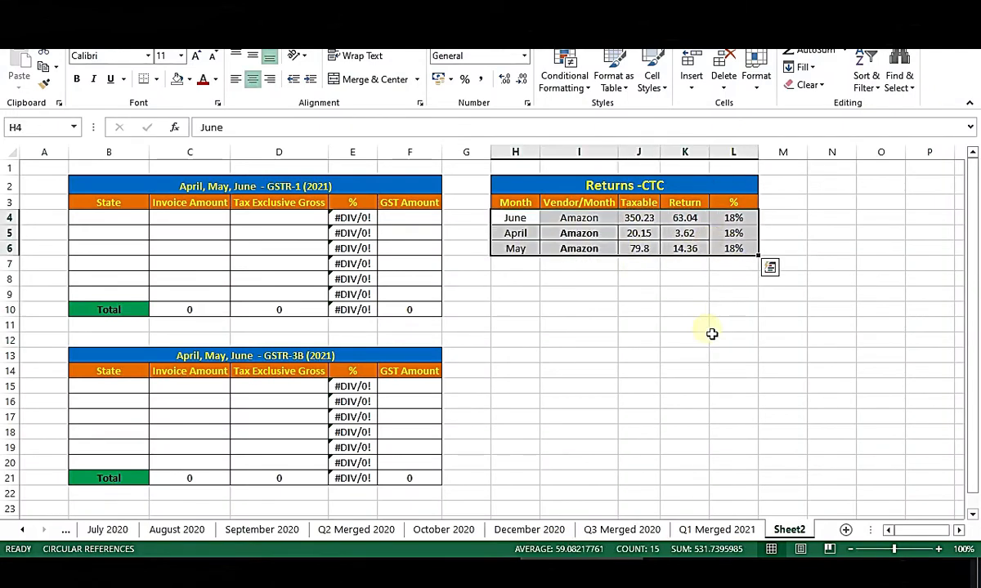
{"action": "left_click", "coordinate": [738, 260]}
Fill the May percentage formula down column L to row 22.
{"action": "left_click", "coordinate": [749, 250]}
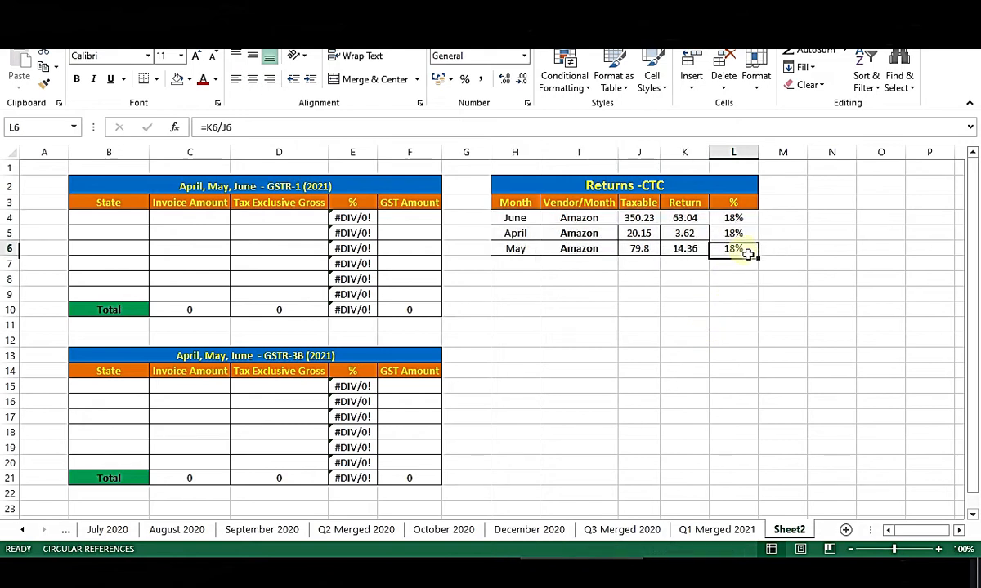
{"action": "key", "text": "ctrl+c"}
{"action": "key", "text": "Down"}
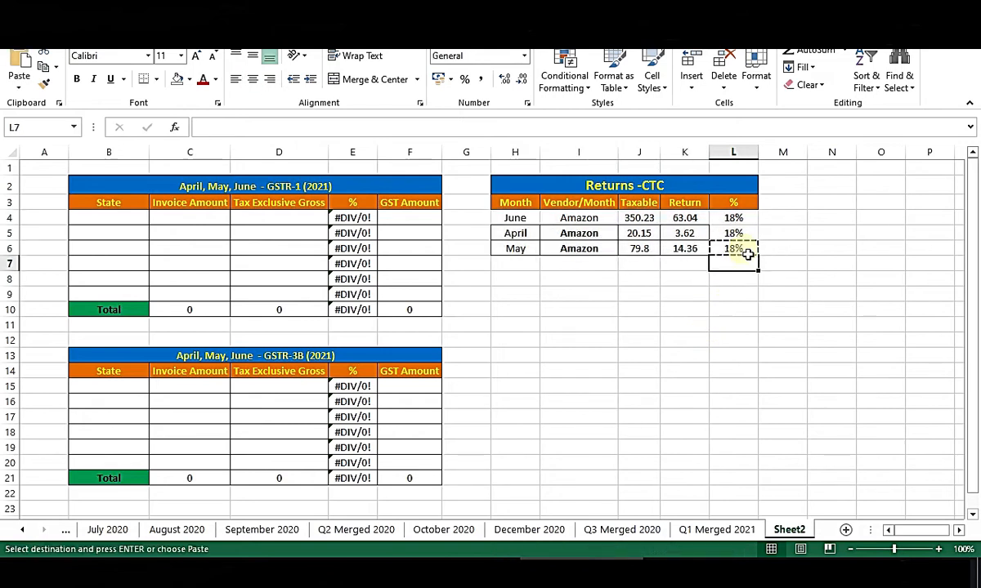
{"action": "key", "text": "Up"}
{"action": "key", "text": "shift+Down"}
{"action": "key", "text": "shift+Down"}
{"action": "key", "text": "shift+Down"}
{"action": "key", "text": "shift+Down"}
{"action": "key", "text": "shift+Down"}
{"action": "key", "text": "shift+Down"}
{"action": "key", "text": "shift+Down"}
{"action": "key", "text": "shift+Down"}
{"action": "key", "text": "shift+Down"}
{"action": "key", "text": "shift+Down"}
{"action": "key", "text": "shift+Down"}
{"action": "key", "text": "shift+Down"}
{"action": "key", "text": "shift+Down"}
{"action": "key", "text": "shift+Down"}
{"action": "key", "text": "shift+Down"}
{"action": "key", "text": "shift+Down"}
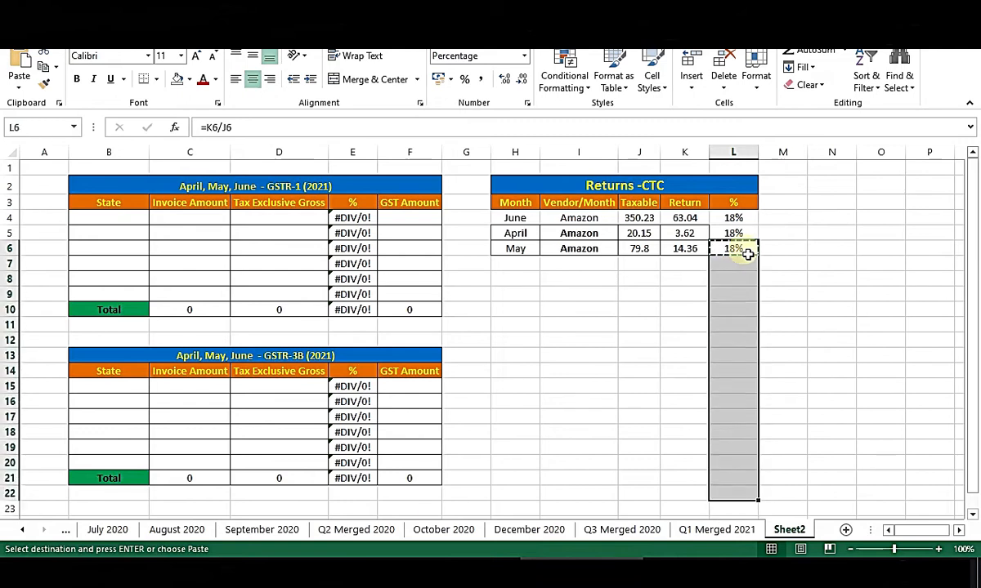
{"action": "key", "text": "Return"}
{"action": "left_click", "coordinate": [733, 386]}
Add all borders to the Returns-CTC table area and save the workbook.
{"action": "left_click_drag", "start_coordinate": [509, 266], "coordinate": [687, 501]}
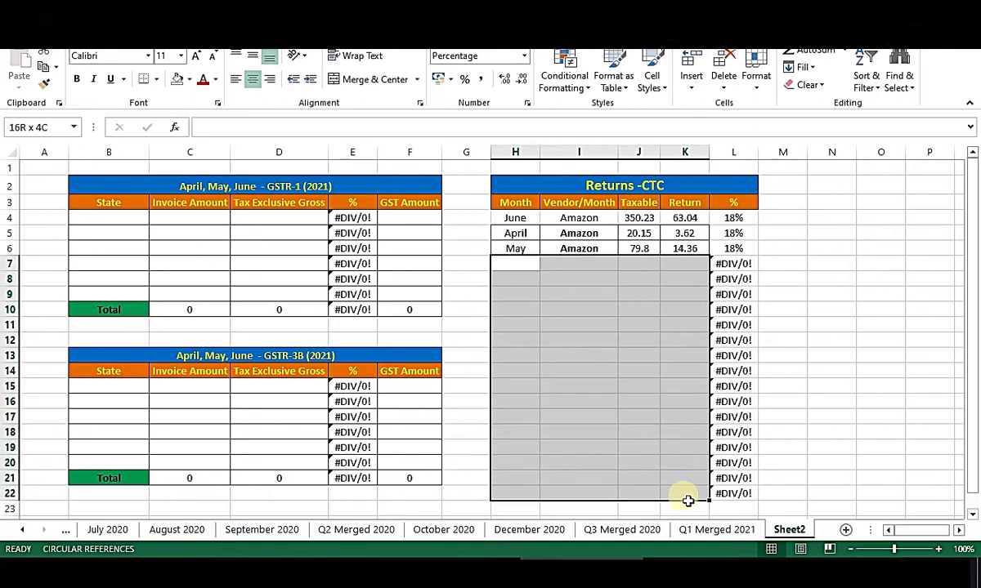
{"action": "left_click", "coordinate": [675, 294]}
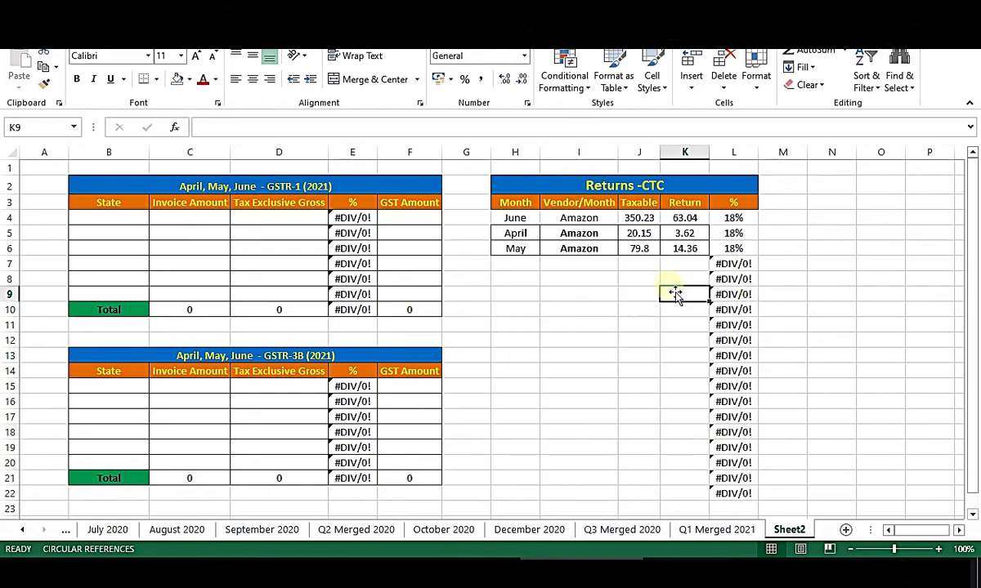
{"action": "left_click_drag", "start_coordinate": [523, 219], "coordinate": [738, 494]}
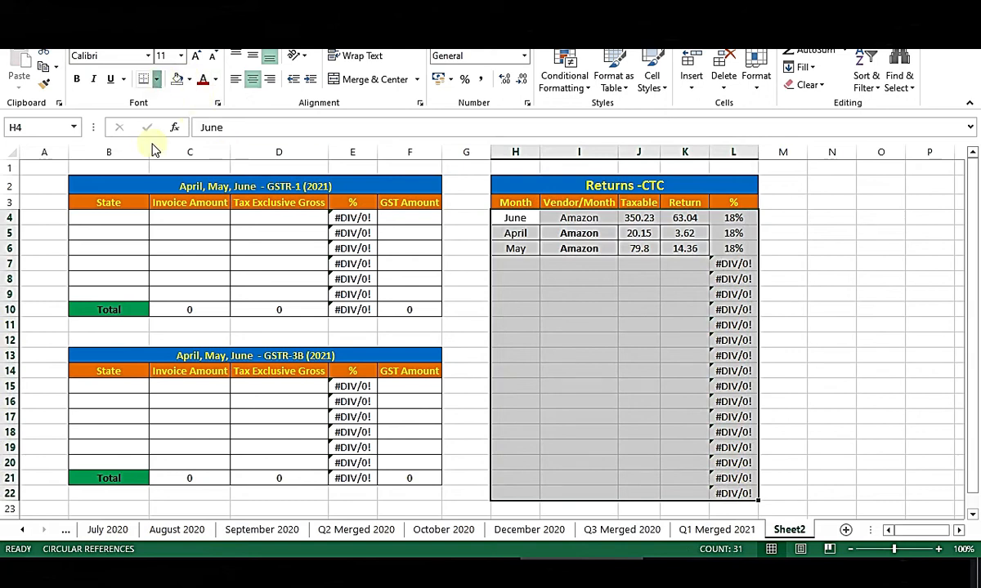
{"action": "left_click", "coordinate": [156, 80]}
{"action": "left_click", "coordinate": [195, 214]}
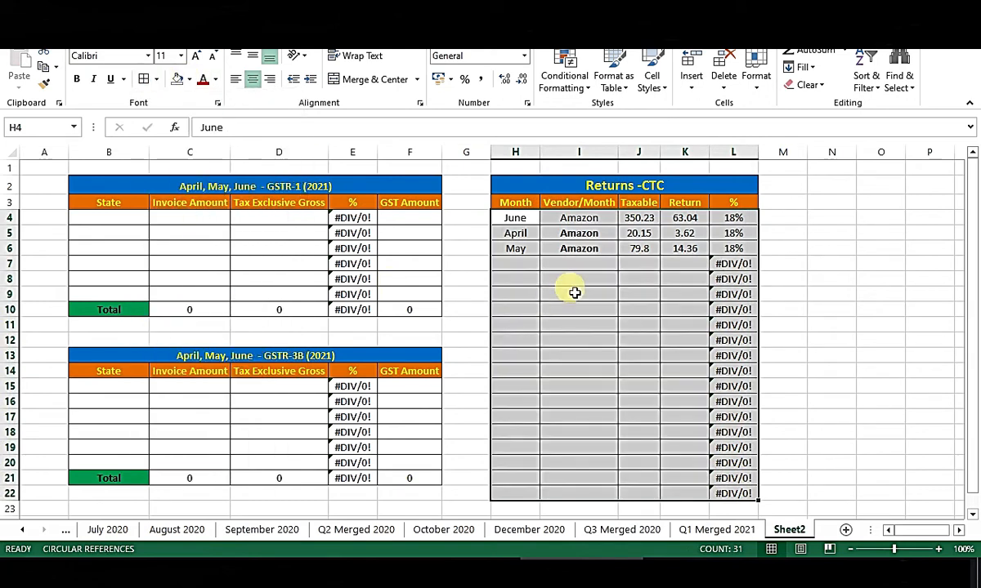
{"action": "left_click", "coordinate": [576, 293]}
{"action": "key", "text": "ctrl+s"}
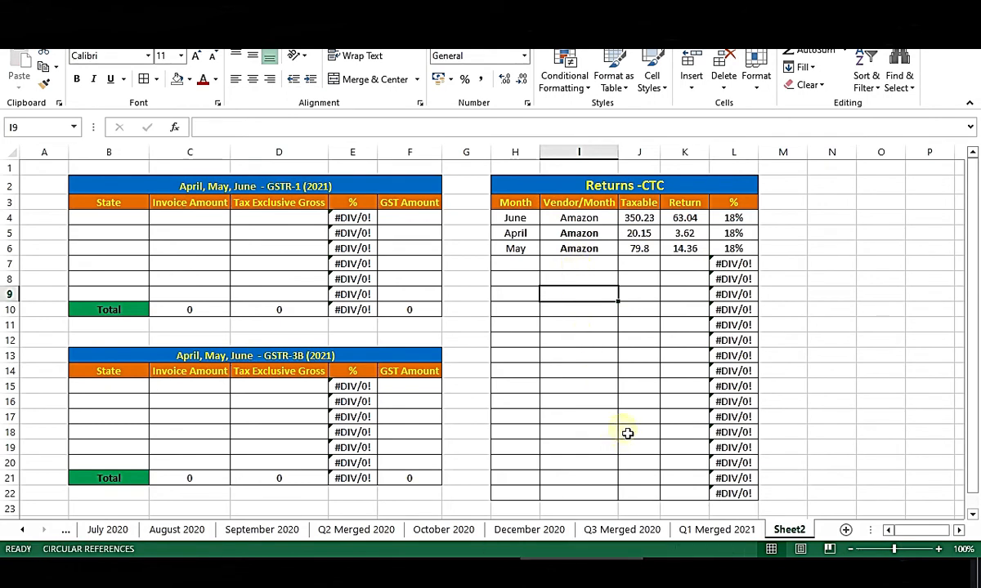
Select the empty rows of the Returns-CTC table from H7 down.
{"action": "left_click", "coordinate": [629, 355]}
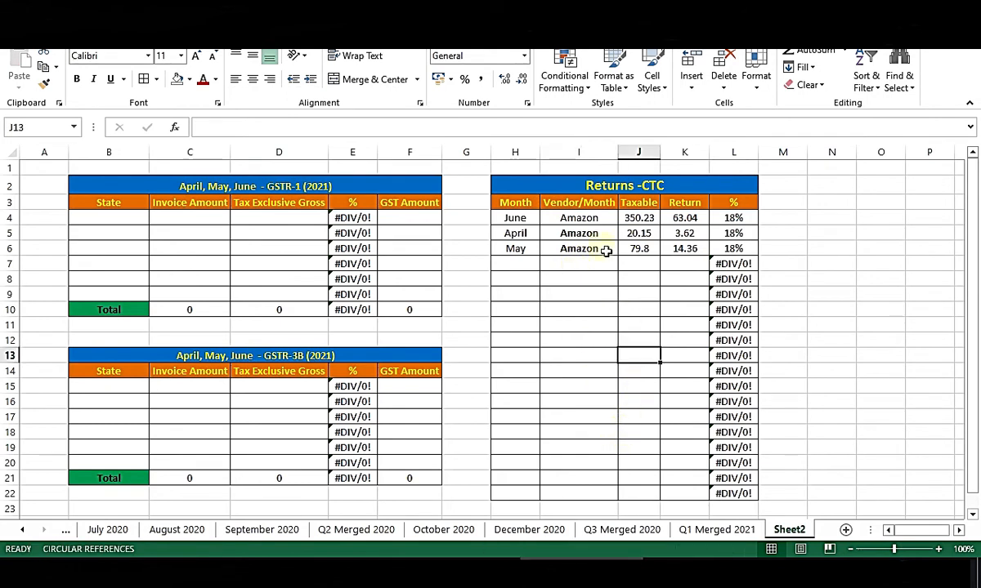
{"action": "left_click", "coordinate": [513, 191]}
{"action": "left_click_drag", "start_coordinate": [515, 263], "coordinate": [752, 500]}
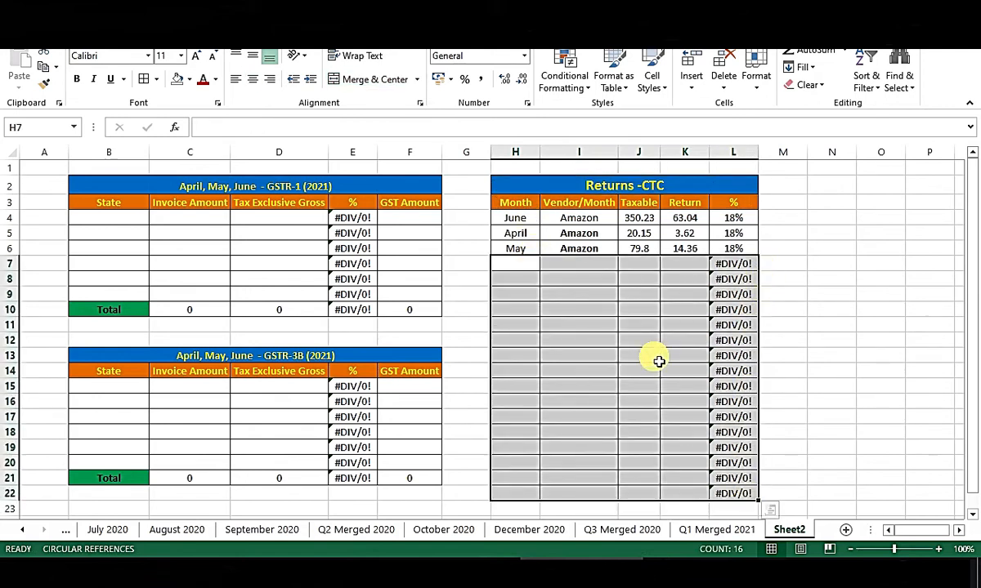
{"action": "left_click", "coordinate": [713, 529]}
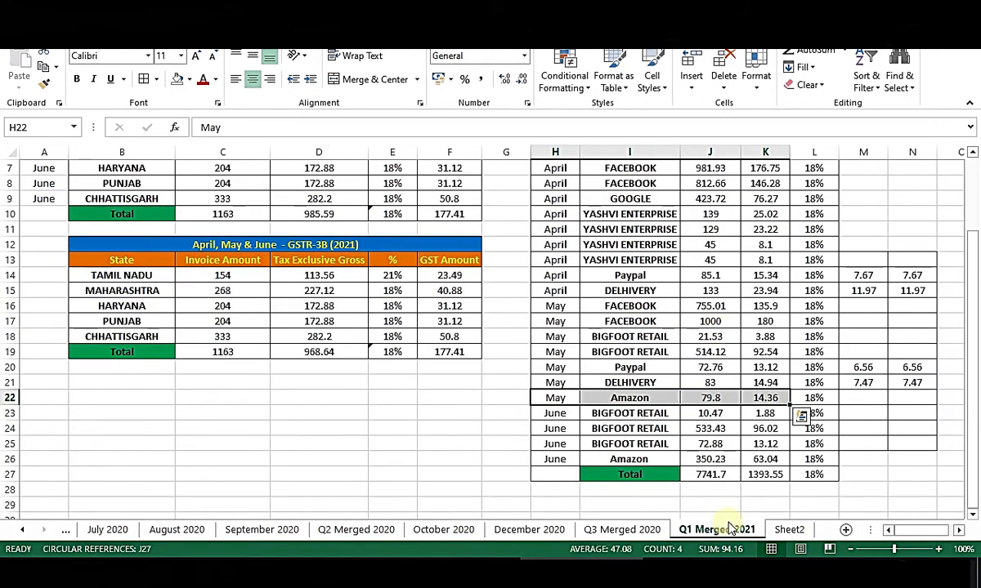
{"action": "scroll", "coordinate": [677, 397], "scroll_direction": "up", "scroll_amount": 2}
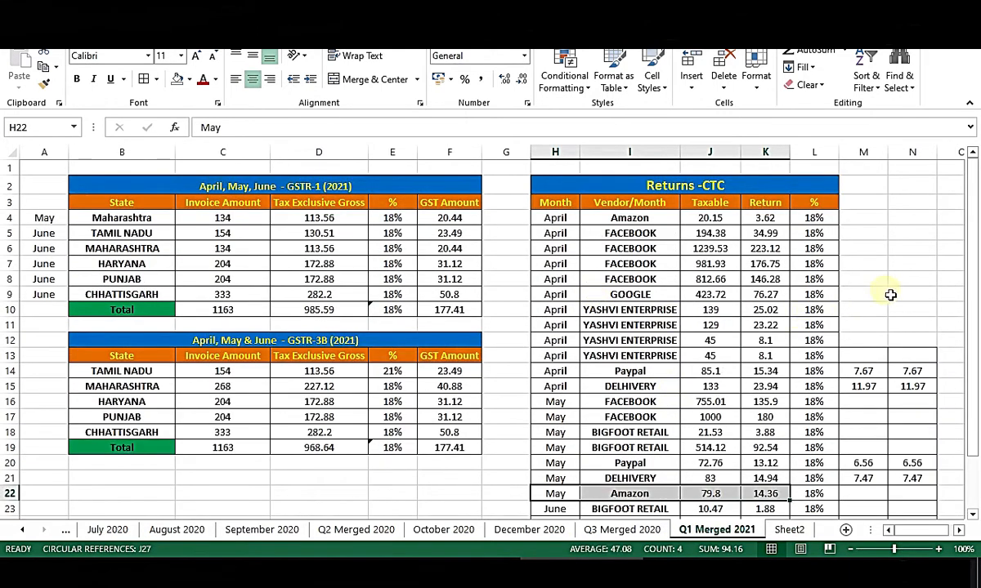
{"action": "scroll", "coordinate": [884, 292], "scroll_direction": "down", "scroll_amount": 2}
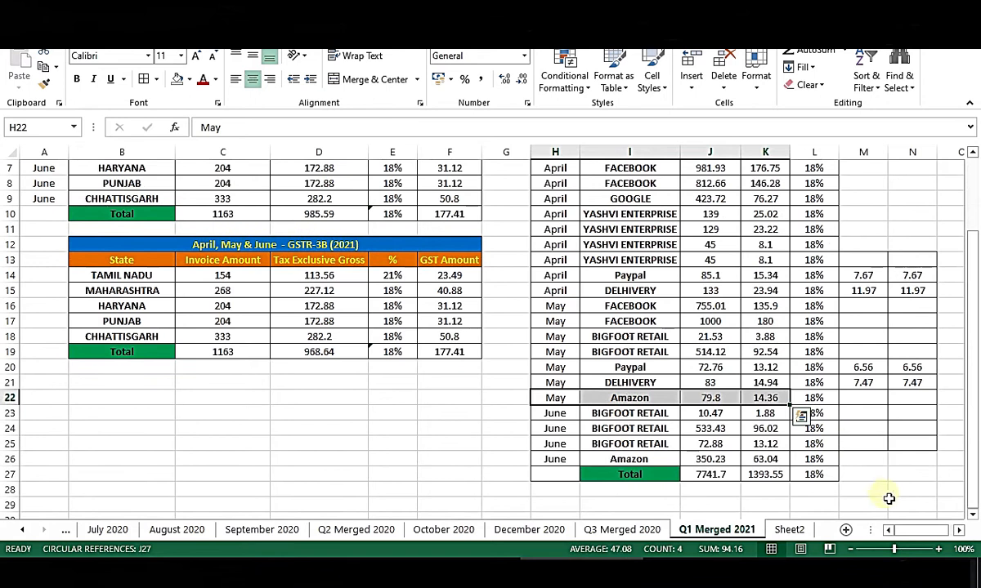
{"action": "scroll", "coordinate": [905, 491], "scroll_direction": "up", "scroll_amount": 2}
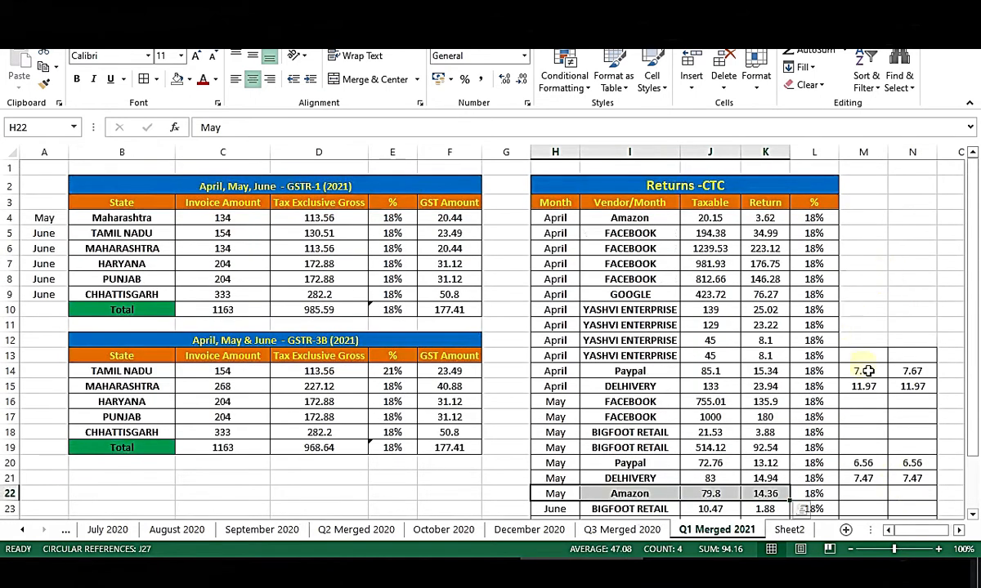
{"action": "left_click", "coordinate": [797, 533]}
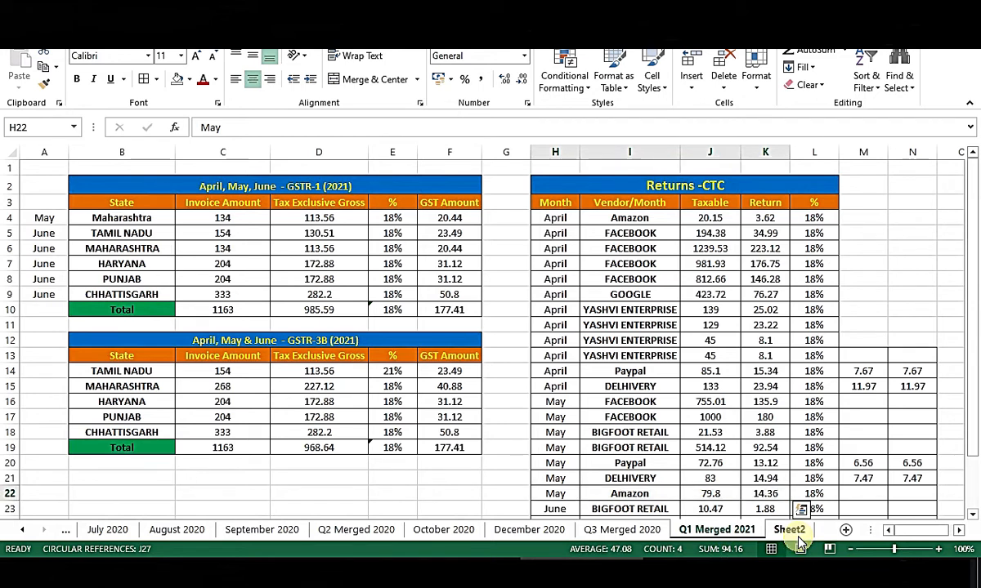
{"action": "left_click", "coordinate": [879, 323]}
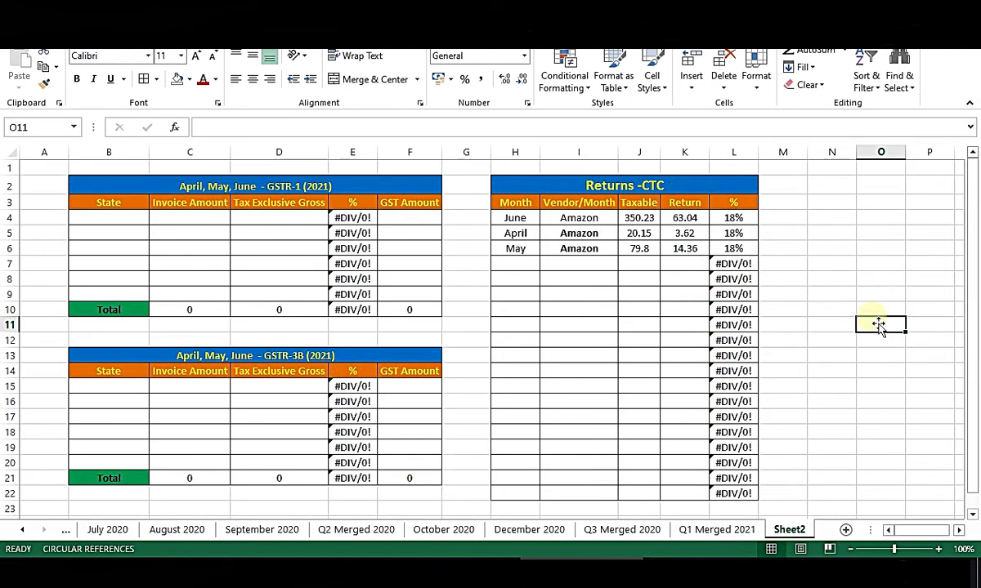
{"action": "left_click_drag", "start_coordinate": [97, 193], "coordinate": [350, 507]}
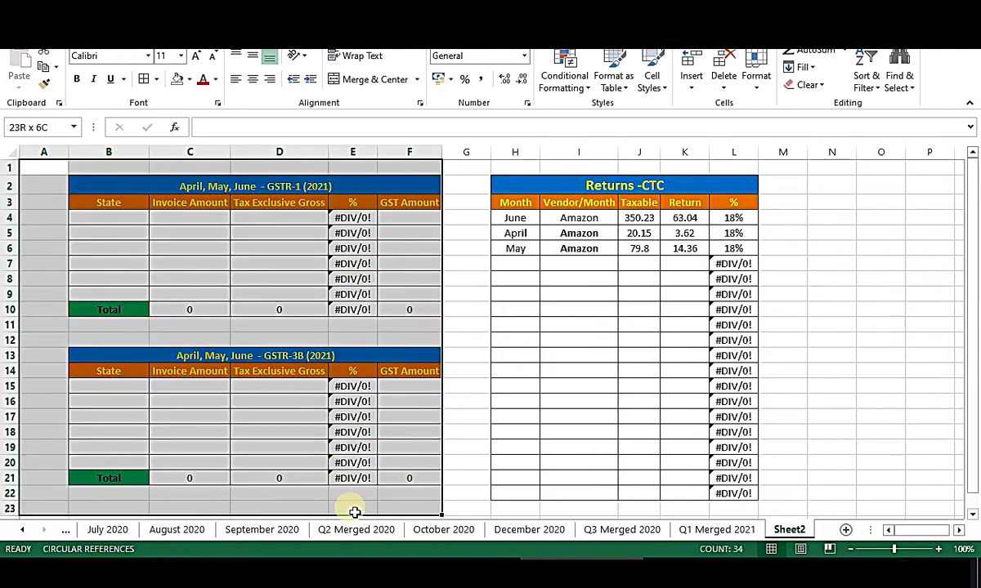
{"action": "left_click", "coordinate": [466, 447]}
Switch to File Explorer and open MTR_B2C-APRIL-2021.xlsx in Excel.
{"action": "key", "text": "alt+Tab"}
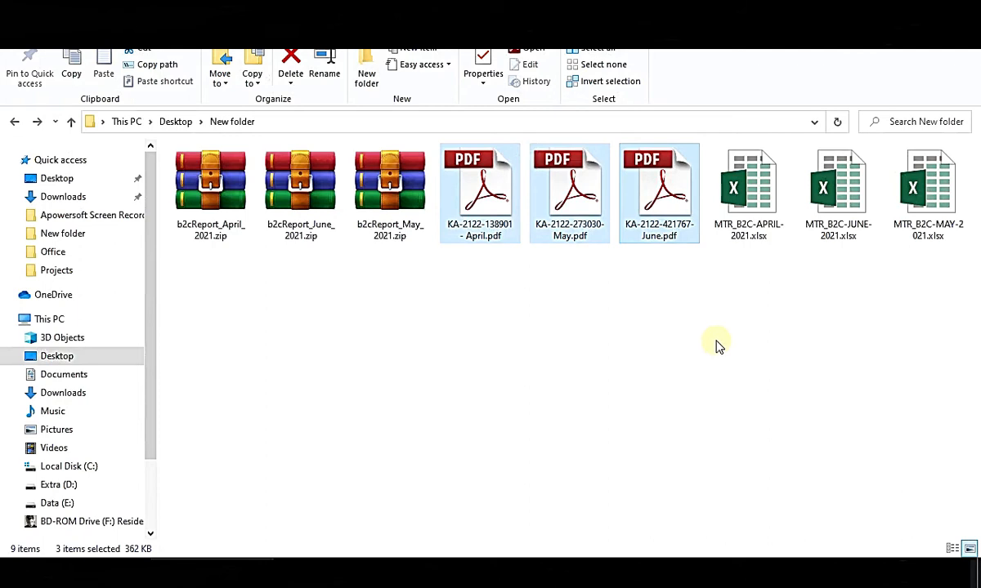
{"action": "left_click", "coordinate": [716, 347]}
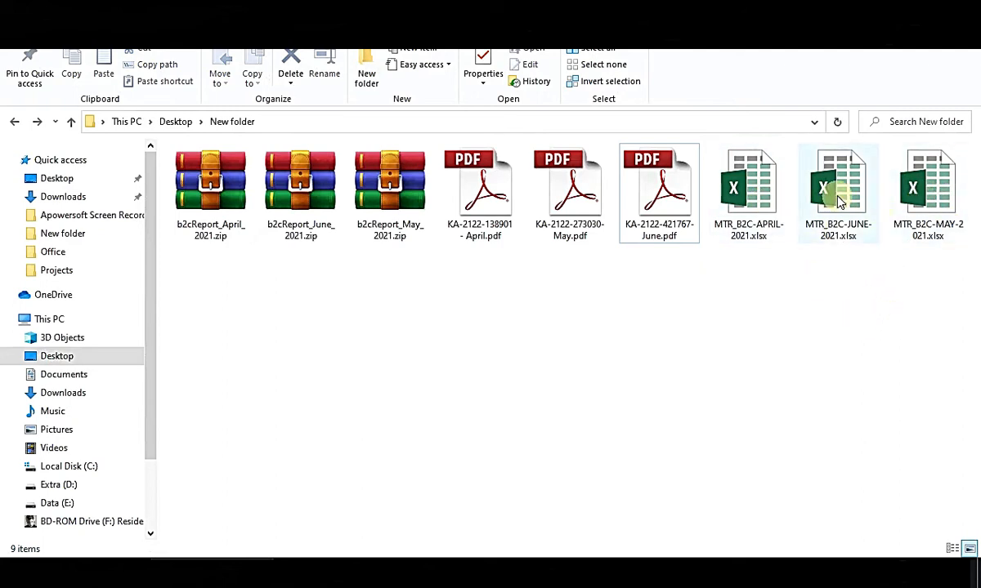
{"action": "left_click", "coordinate": [760, 217]}
{"action": "double_click", "coordinate": [760, 217]}
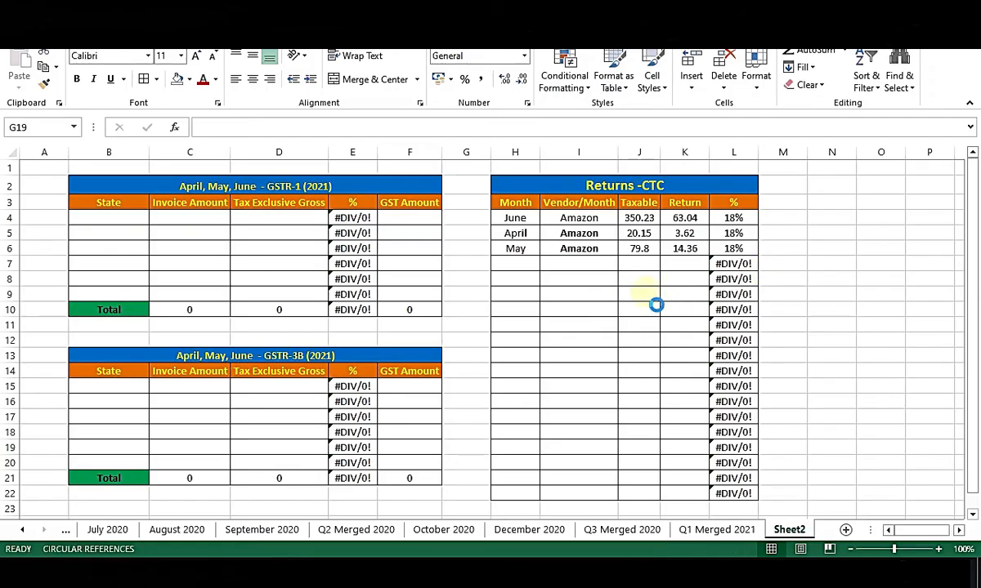
Review the April MTR_B2C report's columns, including Shipment Id, Sku and Order Id.
{"action": "left_click", "coordinate": [435, 187]}
{"action": "key", "text": "Left"}
{"action": "key", "text": "Left"}
{"action": "key", "text": "Left"}
{"action": "key", "text": "Left"}
{"action": "key", "text": "Left"}
{"action": "key", "text": "Left"}
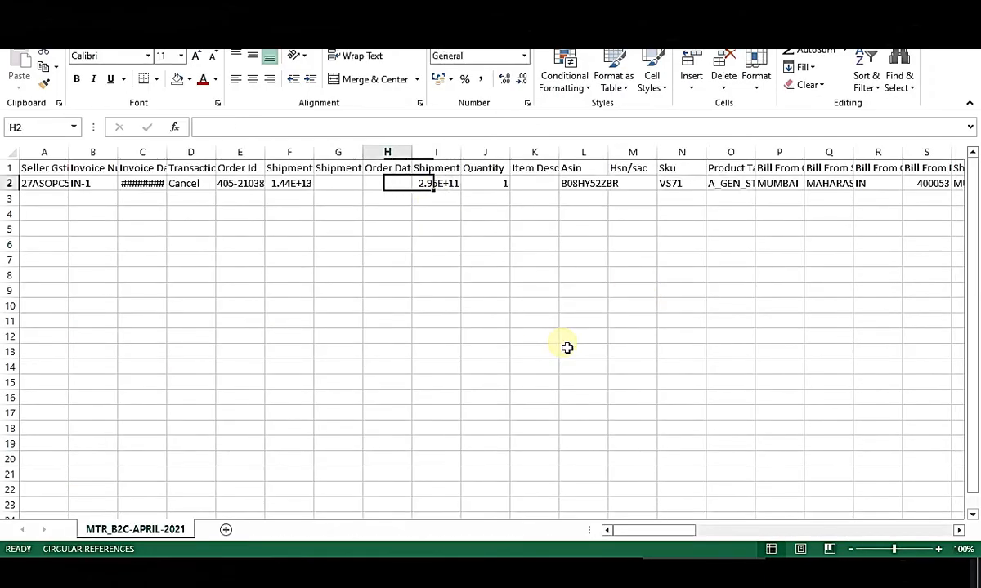
{"action": "key", "text": "Right"}
{"action": "key", "text": "Right"}
{"action": "key", "text": "Right"}
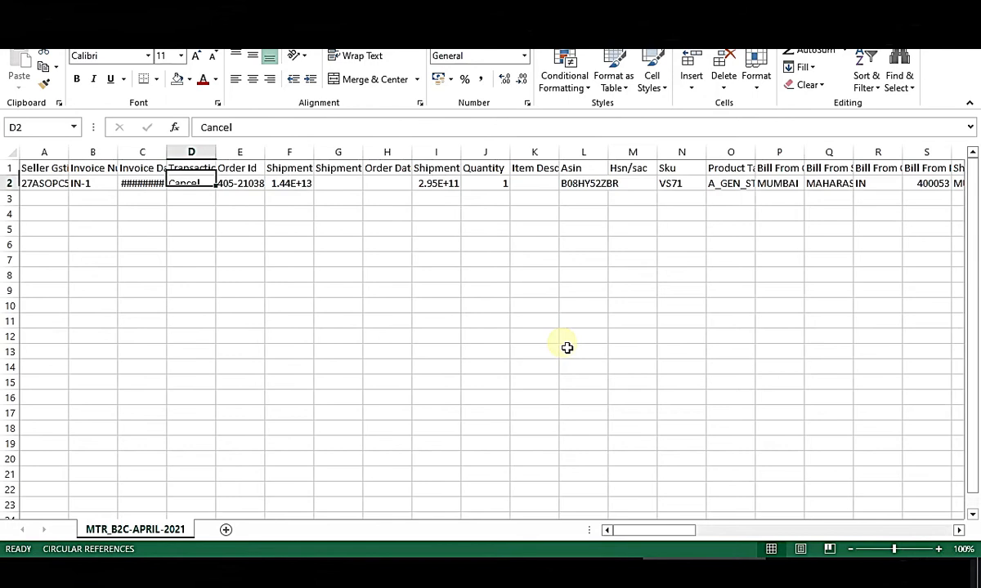
{"action": "key", "text": "Right"}
{"action": "key", "text": "Right"}
{"action": "key", "text": "Right"}
{"action": "key", "text": "Right"}
{"action": "key", "text": "Right"}
{"action": "key", "text": "Right"}
{"action": "key", "text": "Right"}
{"action": "key", "text": "Right"}
{"action": "key", "text": "Right"}
{"action": "key", "text": "Right"}
{"action": "key", "text": "Right"}
{"action": "key", "text": "Right"}
{"action": "key", "text": "Right"}
{"action": "key", "text": "Right"}
{"action": "key", "text": "Right"}
{"action": "key", "text": "Right"}
{"action": "key", "text": "Right"}
{"action": "key", "text": "Right"}
{"action": "key", "text": "Right"}
{"action": "key", "text": "Right"}
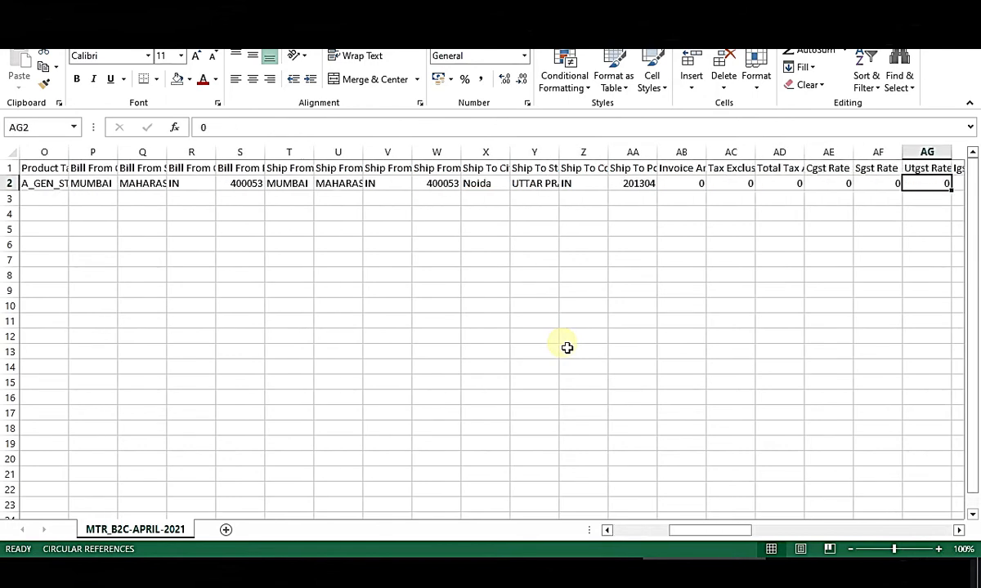
{"action": "key", "text": "Right"}
{"action": "key", "text": "Right"}
{"action": "key", "text": "Right"}
{"action": "key", "text": "Right"}
{"action": "key", "text": "Right"}
{"action": "key", "text": "Right"}
{"action": "key", "text": "Right"}
{"action": "key", "text": "Right"}
{"action": "key", "text": "Right"}
{"action": "key", "text": "Right"}
{"action": "key", "text": "Right"}
{"action": "key", "text": "Right"}
{"action": "key", "text": "Right"}
{"action": "key", "text": "Right"}
{"action": "key", "text": "Right"}
{"action": "key", "text": "Right"}
{"action": "key", "text": "Right"}
{"action": "key", "text": "Right"}
{"action": "key", "text": "Right"}
{"action": "key", "text": "Right"}
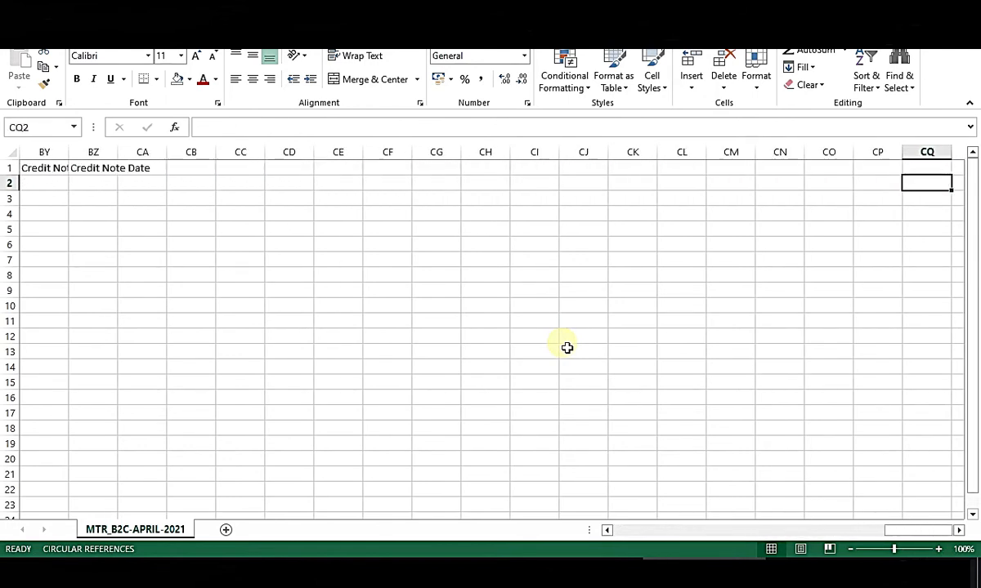
{"action": "key", "text": "Left"}
{"action": "key", "text": "Left"}
{"action": "key", "text": "Left"}
{"action": "key", "text": "Left"}
{"action": "key", "text": "Left"}
{"action": "key", "text": "Left"}
{"action": "key", "text": "Left"}
{"action": "key", "text": "Left"}
{"action": "key", "text": "Left"}
{"action": "key", "text": "Left"}
{"action": "key", "text": "Left"}
{"action": "key", "text": "Left"}
{"action": "key", "text": "Left"}
{"action": "key", "text": "Left"}
{"action": "key", "text": "Left"}
{"action": "key", "text": "Left"}
{"action": "key", "text": "Left"}
{"action": "key", "text": "Left"}
{"action": "key", "text": "Left"}
{"action": "key", "text": "Left"}
{"action": "key", "text": "Left"}
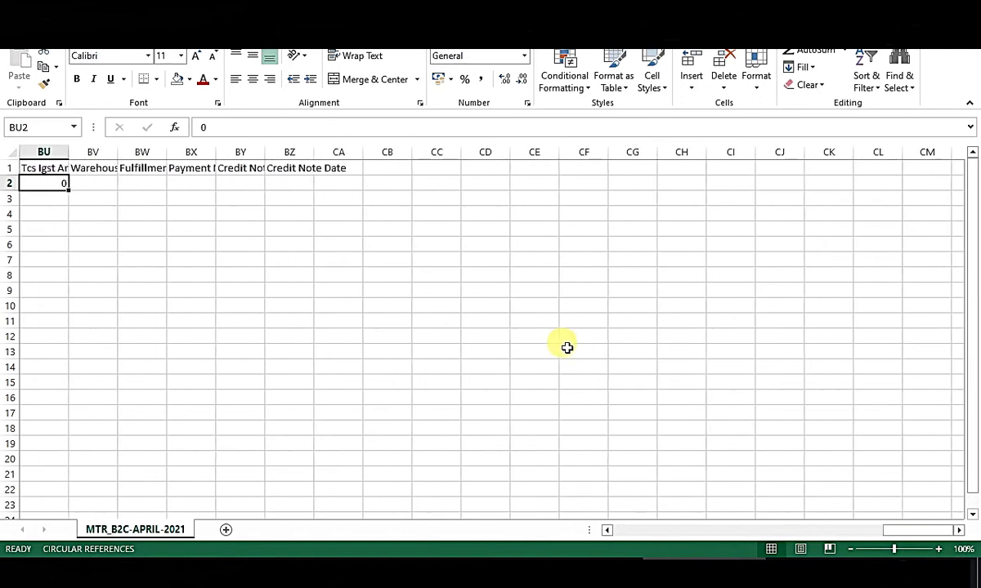
{"action": "key", "text": "Left"}
{"action": "key", "text": "Left"}
{"action": "key", "text": "Left"}
{"action": "key", "text": "Left"}
{"action": "key", "text": "Left"}
{"action": "key", "text": "Left"}
{"action": "key", "text": "Left"}
{"action": "key", "text": "Left"}
{"action": "key", "text": "Left"}
{"action": "key", "text": "Left"}
{"action": "key", "text": "Left"}
{"action": "key", "text": "Left"}
{"action": "key", "text": "Left"}
{"action": "key", "text": "Left"}
{"action": "key", "text": "Left"}
{"action": "key", "text": "Left"}
{"action": "key", "text": "Left"}
{"action": "key", "text": "Left"}
{"action": "key", "text": "Left"}
{"action": "key", "text": "Left"}
{"action": "key", "text": "Right"}
{"action": "key", "text": "Right"}
{"action": "key", "text": "Right"}
{"action": "key", "text": "Right"}
{"action": "key", "text": "Up"}
{"action": "key", "text": "Left"}
{"action": "key", "text": "Left"}
{"action": "key", "text": "Left"}
{"action": "key", "text": "Left"}
{"action": "key", "text": "Left"}
{"action": "key", "text": "Left"}
{"action": "key", "text": "Left"}
{"action": "key", "text": "Left"}
{"action": "key", "text": "Left"}
{"action": "key", "text": "Left"}
{"action": "key", "text": "Left"}
{"action": "key", "text": "Left"}
{"action": "key", "text": "Left"}
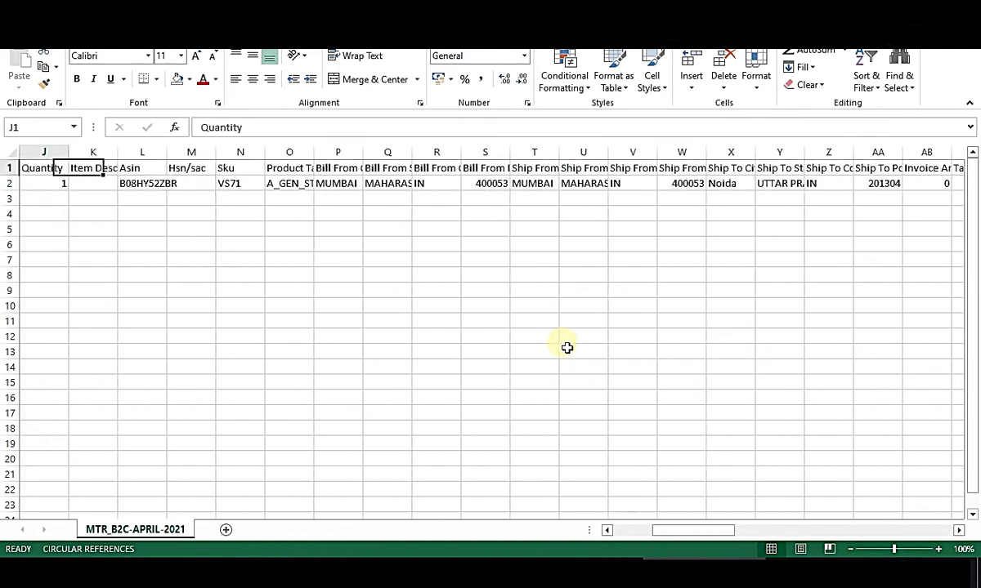
{"action": "key", "text": "Right"}
{"action": "key", "text": "Right"}
{"action": "key", "text": "Right"}
{"action": "key", "text": "Right"}
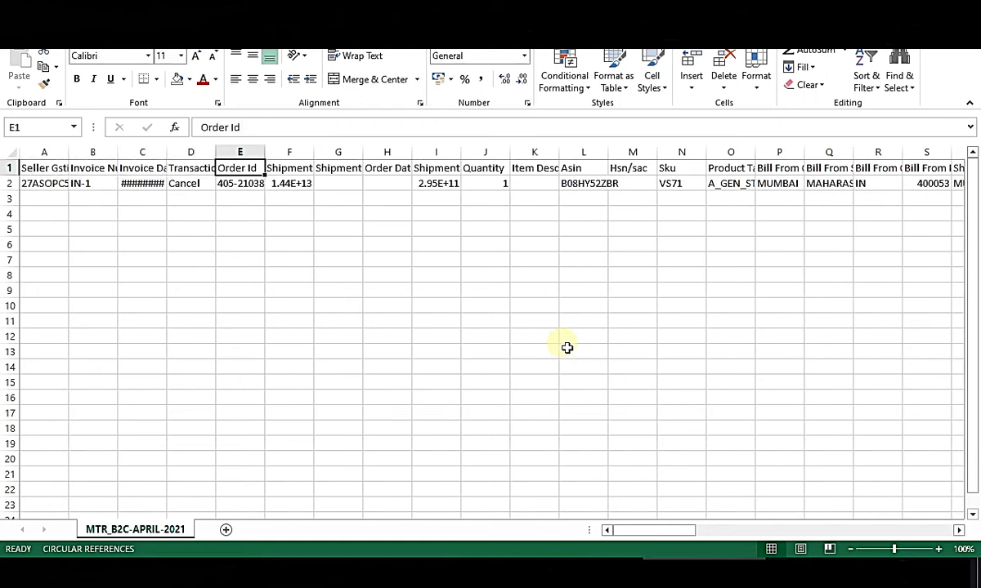
{"action": "key", "text": "Down"}
{"action": "key", "text": "Right"}
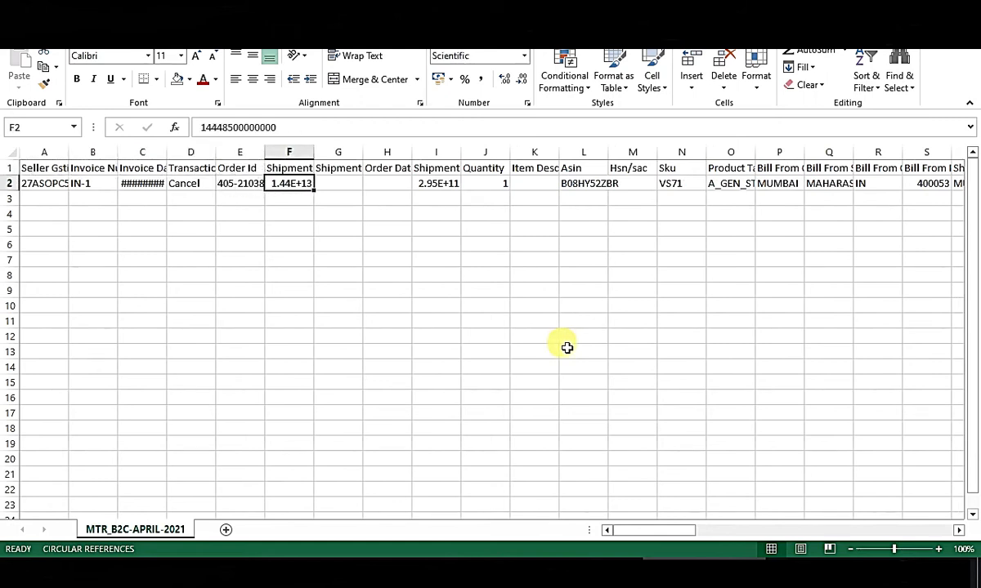
{"action": "key", "text": "Up"}
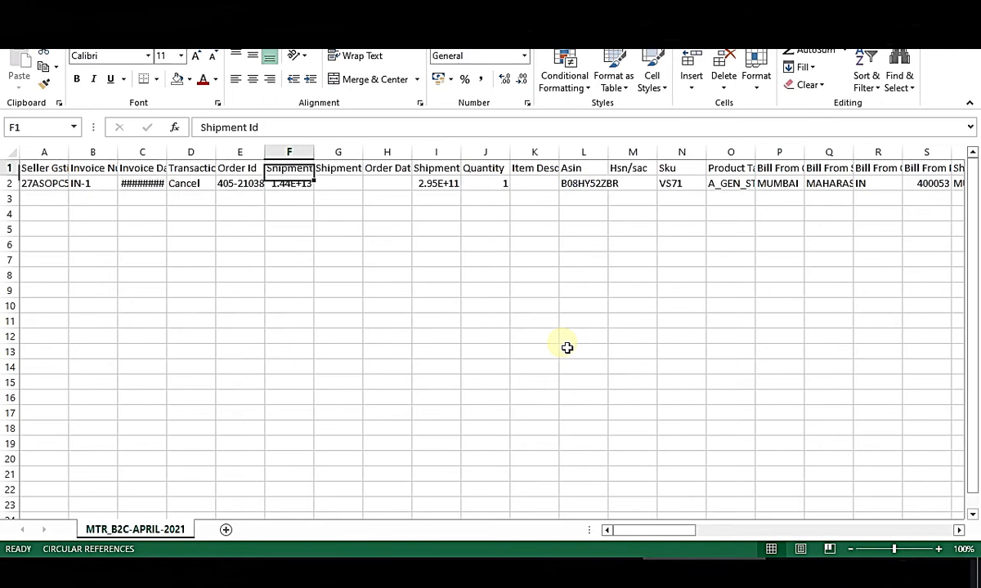
Confirm the single row's Transaction Type is Cancel, then return to New folder in File Explorer.
{"action": "key", "text": "Left"}
{"action": "key", "text": "Left"}
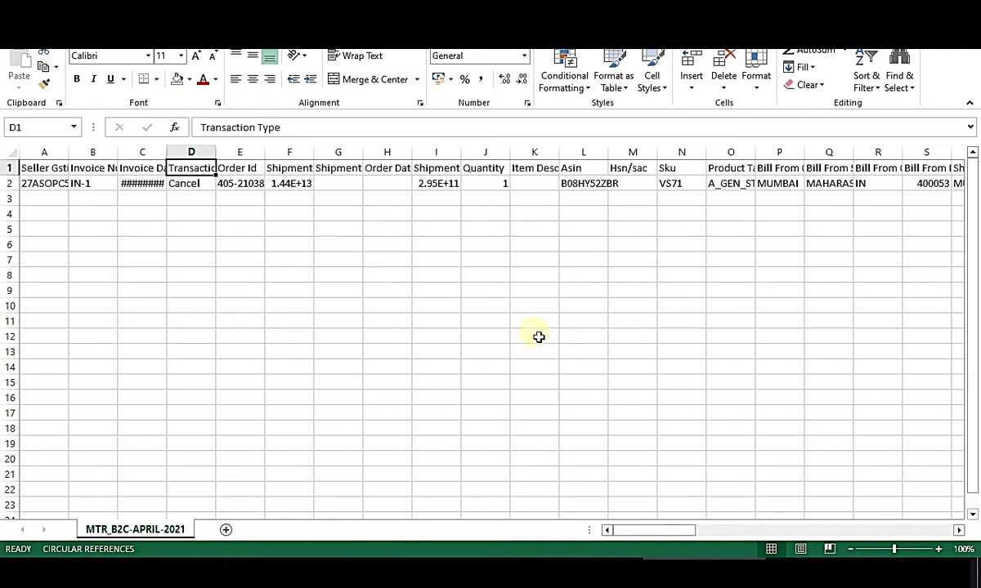
{"action": "left_click", "coordinate": [201, 217]}
{"action": "left_click", "coordinate": [199, 170]}
{"action": "left_click", "coordinate": [205, 190]}
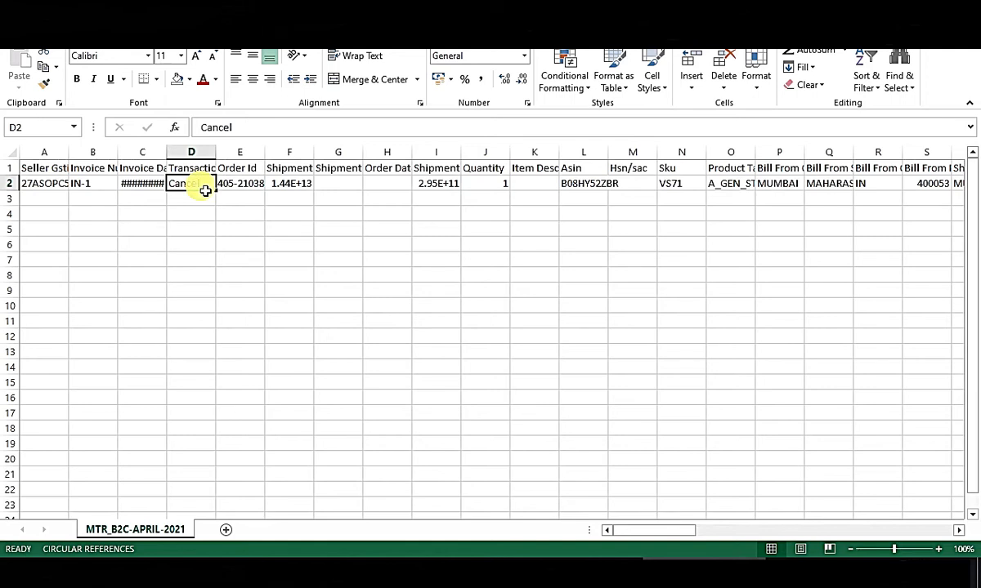
{"action": "key", "text": "Right"}
{"action": "key", "text": "Right"}
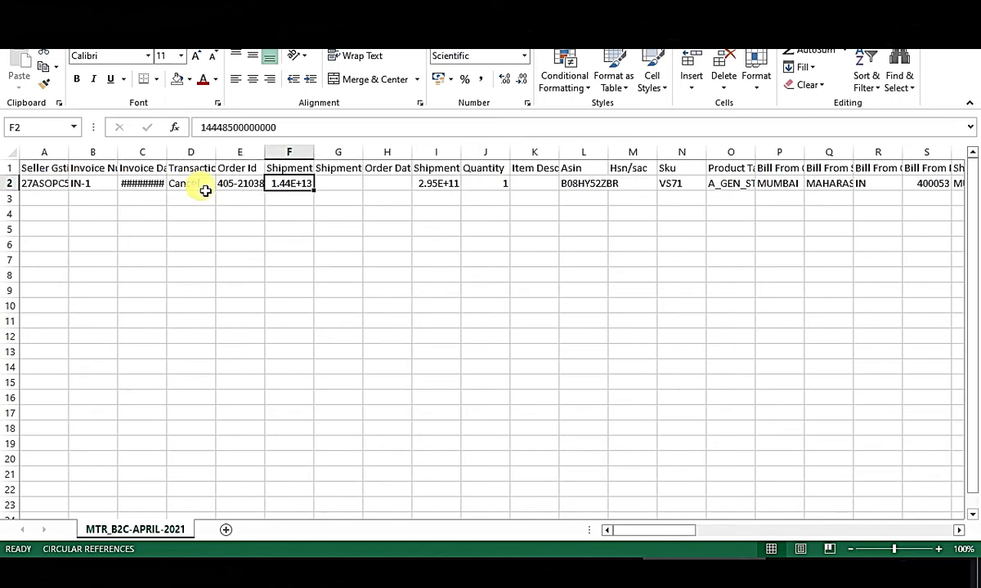
{"action": "key", "text": "Left"}
{"action": "key", "text": "Left"}
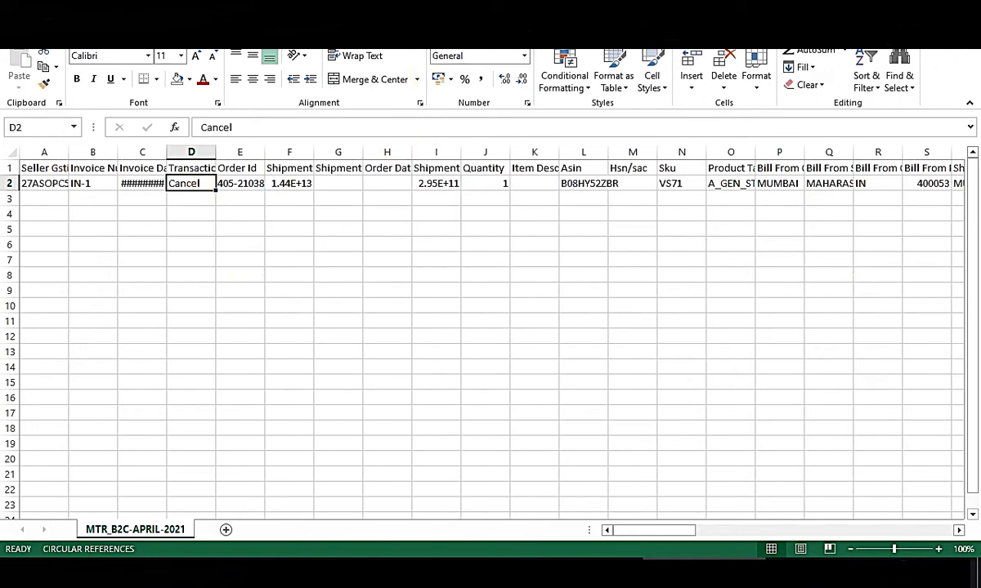
{"action": "left_click", "coordinate": [613, 570]}
{"action": "left_click", "coordinate": [263, 564]}
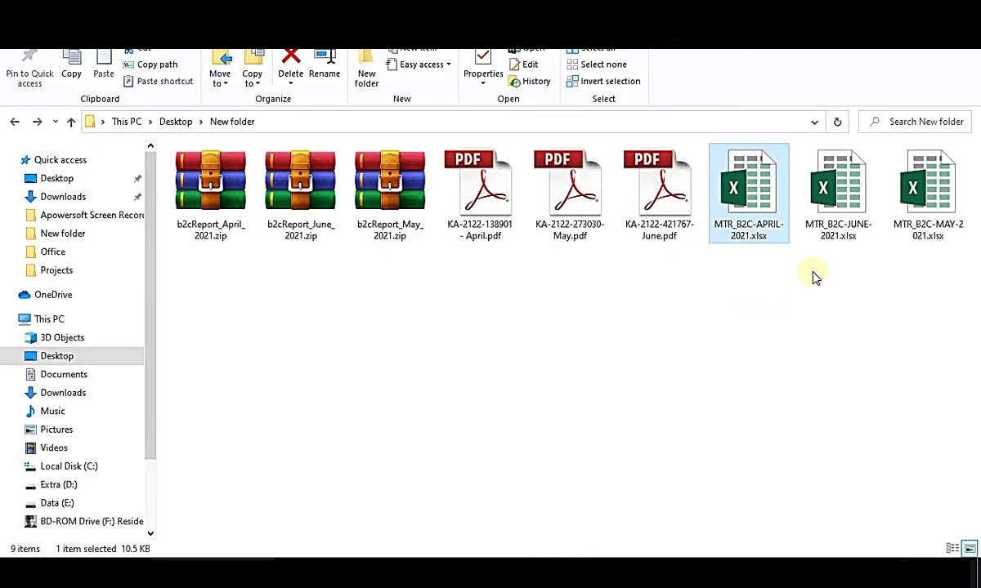
{"action": "double_click", "coordinate": [919, 193]}
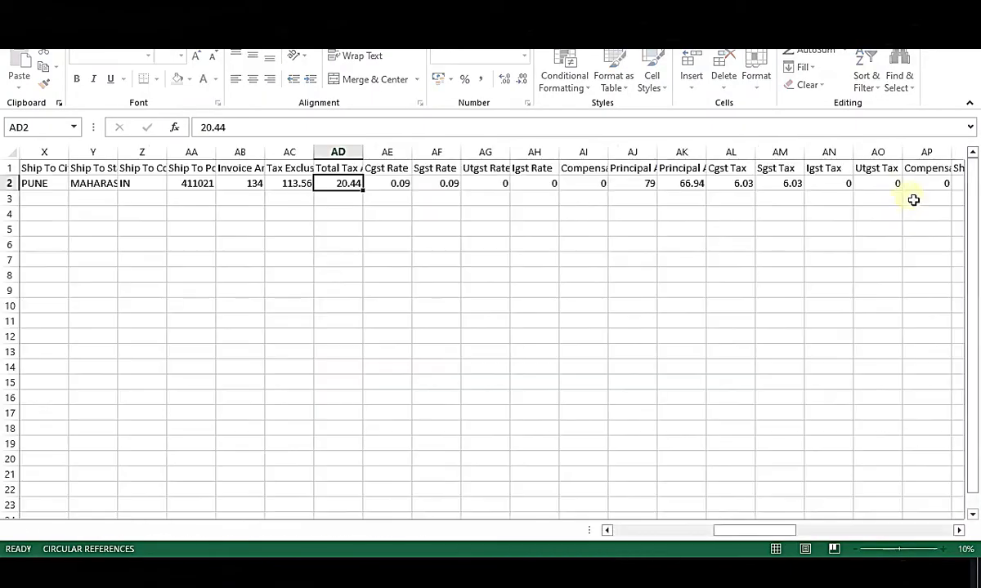
{"action": "left_click", "coordinate": [190, 186]}
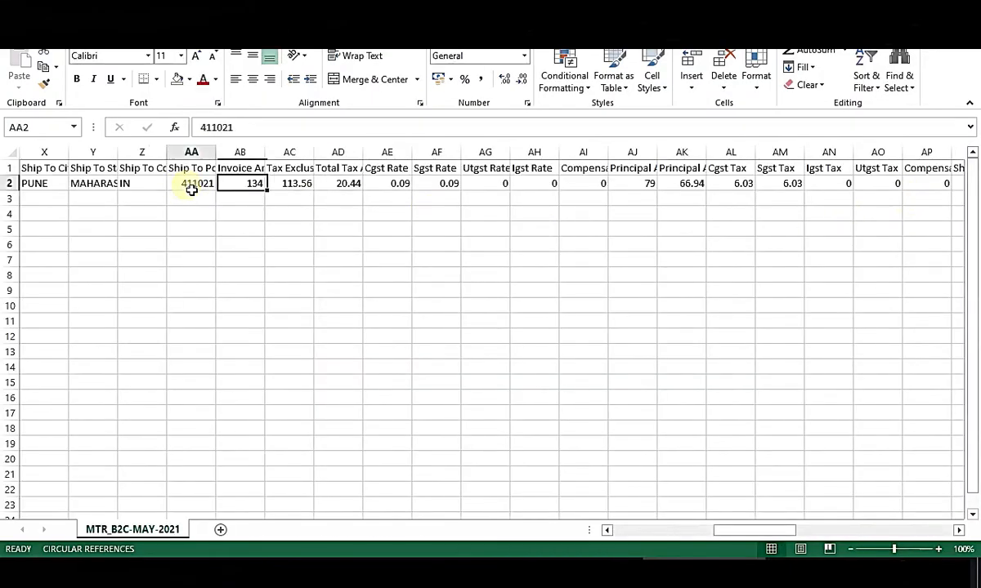
{"action": "key", "text": "Left"}
{"action": "key", "text": "Up"}
{"action": "key", "text": "Right"}
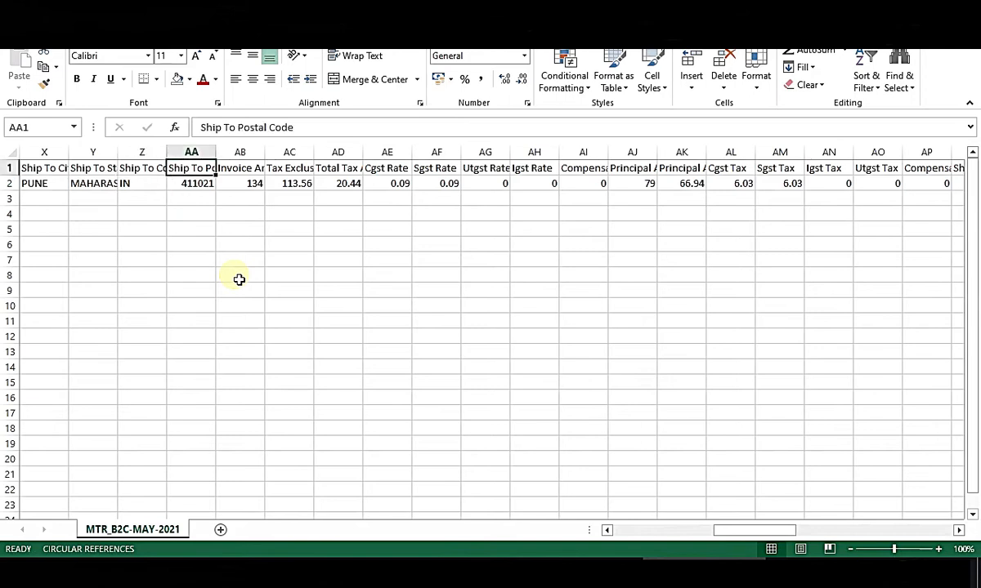
{"action": "key", "text": "Left"}
{"action": "key", "text": "Left"}
{"action": "key", "text": "Left"}
{"action": "key", "text": "Left"}
{"action": "key", "text": "Left"}
{"action": "key", "text": "Left"}
{"action": "key", "text": "Left"}
{"action": "key", "text": "Left"}
{"action": "key", "text": "Left"}
{"action": "key", "text": "Left"}
{"action": "key", "text": "Left"}
{"action": "key", "text": "Left"}
{"action": "key", "text": "Left"}
{"action": "key", "text": "Left"}
{"action": "key", "text": "Left"}
{"action": "key", "text": "Left"}
{"action": "key", "text": "Left"}
{"action": "key", "text": "Left"}
{"action": "key", "text": "Left"}
{"action": "key", "text": "Left"}
{"action": "key", "text": "Left"}
{"action": "key", "text": "Left"}
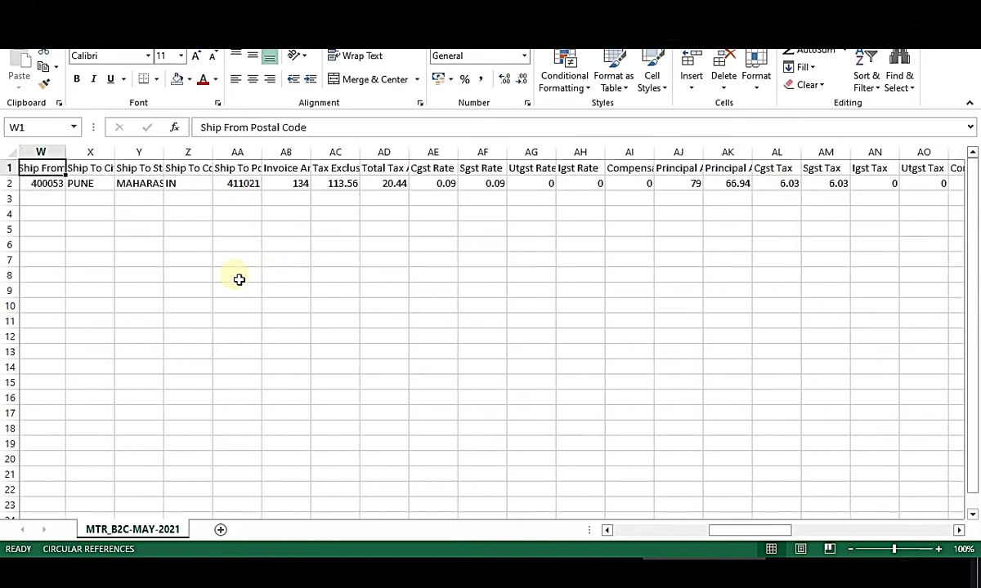
{"action": "key", "text": "Right"}
{"action": "key", "text": "Right"}
{"action": "key", "text": "Down"}
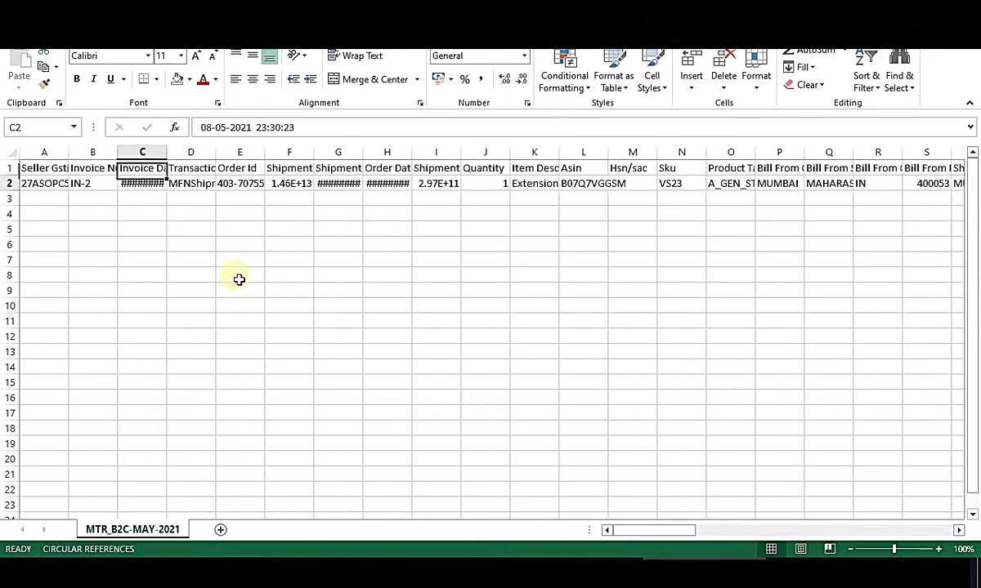
{"action": "key", "text": "Right"}
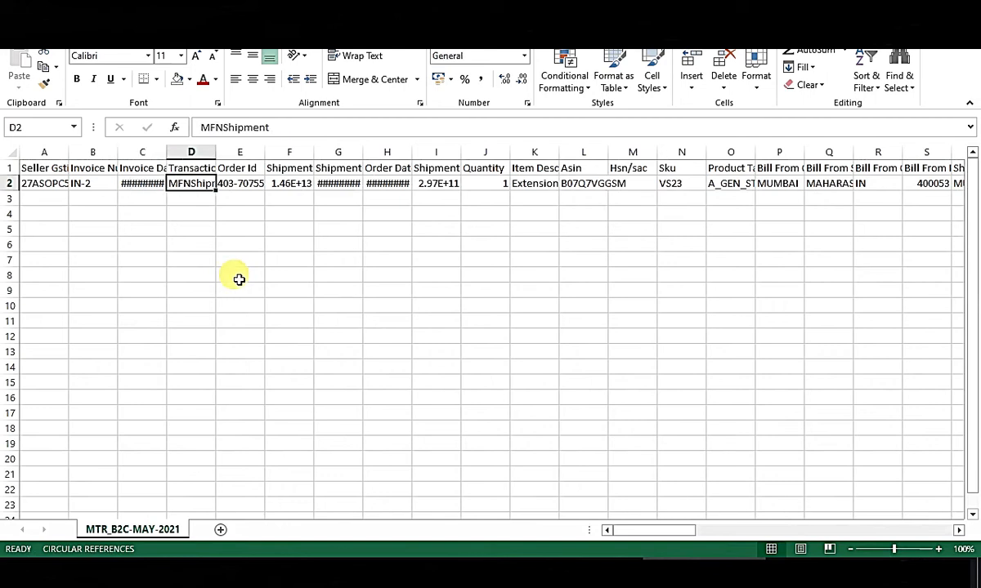
{"action": "key", "text": "Up"}
{"action": "key", "text": "Down"}
{"action": "key", "text": "Right"}
{"action": "key", "text": "Right"}
{"action": "key", "text": "Right"}
{"action": "key", "text": "Right"}
{"action": "key", "text": "Right"}
{"action": "key", "text": "Right"}
{"action": "key", "text": "Right"}
{"action": "key", "text": "Right"}
{"action": "key", "text": "Right"}
{"action": "key", "text": "Right"}
{"action": "key", "text": "Right"}
{"action": "key", "text": "Right"}
{"action": "key", "text": "Right"}
{"action": "key", "text": "Right"}
{"action": "key", "text": "Right"}
{"action": "key", "text": "Right"}
{"action": "key", "text": "Right"}
{"action": "key", "text": "Right"}
{"action": "key", "text": "Right"}
{"action": "key", "text": "Right"}
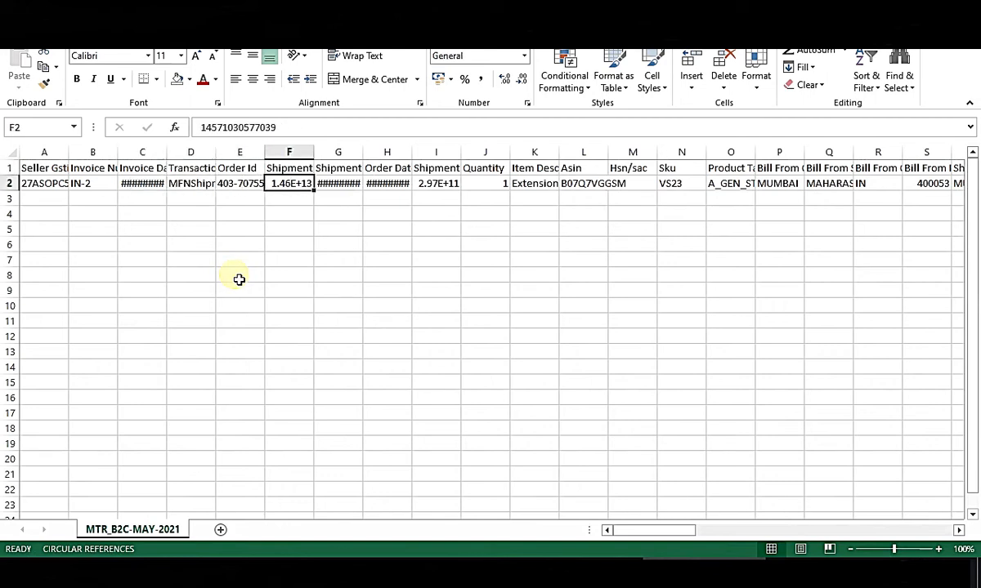
{"action": "key", "text": "Right"}
{"action": "key", "text": "Right"}
{"action": "key", "text": "Right"}
{"action": "key", "text": "Right"}
{"action": "key", "text": "Right"}
{"action": "key", "text": "Right"}
{"action": "key", "text": "Right"}
{"action": "key", "text": "Left"}
{"action": "key", "text": "Left"}
{"action": "key", "text": "Left"}
{"action": "key", "text": "Left"}
{"action": "key", "text": "Left"}
{"action": "key", "text": "Right"}
{"action": "key", "text": "Right"}
{"action": "key", "text": "Right"}
{"action": "key", "text": "Right"}
{"action": "key", "text": "Right"}
{"action": "key", "text": "Right"}
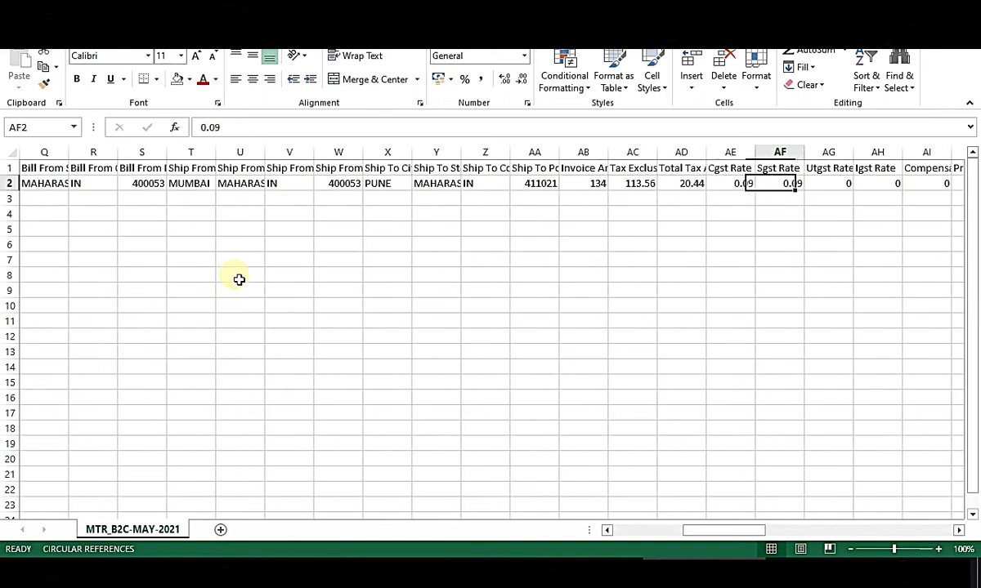
{"action": "key", "text": "Left"}
{"action": "key", "text": "Left"}
{"action": "key", "text": "Left"}
{"action": "key", "text": "Left"}
{"action": "key", "text": "Left"}
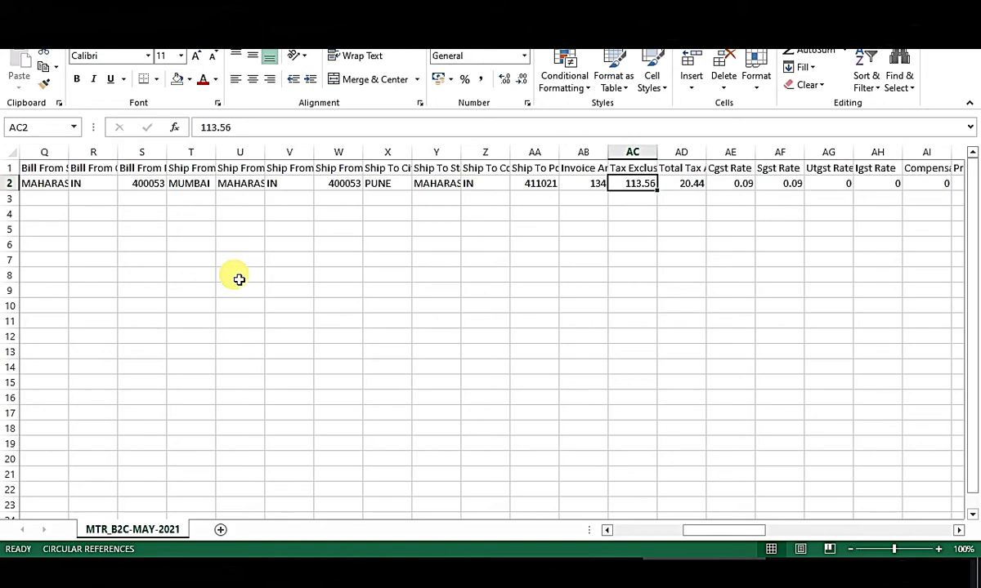
{"action": "key", "text": "Left"}
{"action": "key", "text": "Left"}
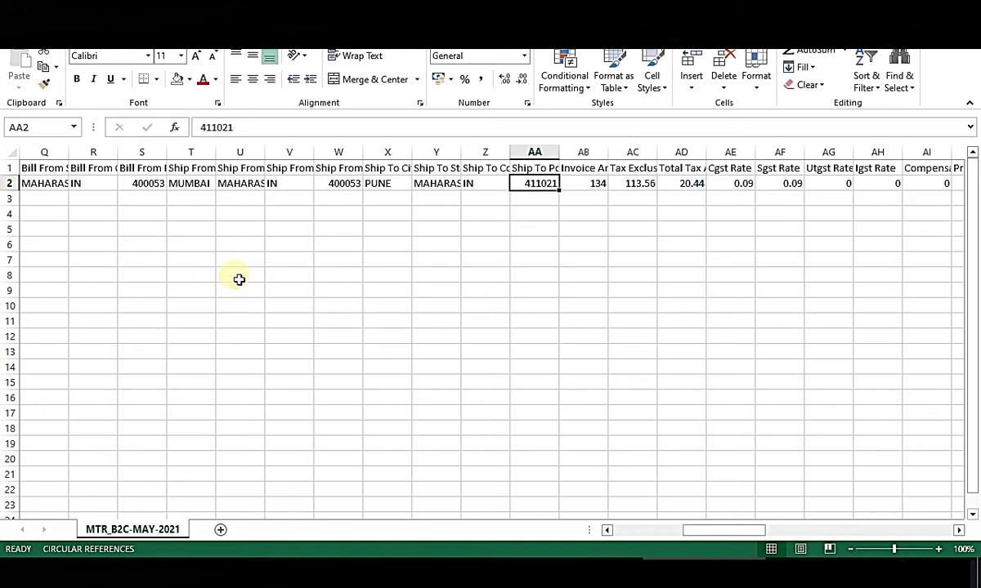
{"action": "key", "text": "Up"}
{"action": "key", "text": "Right"}
Tick Cancel in the June report's Transaction Type filter so all rows show.
{"action": "key", "text": "Down"}
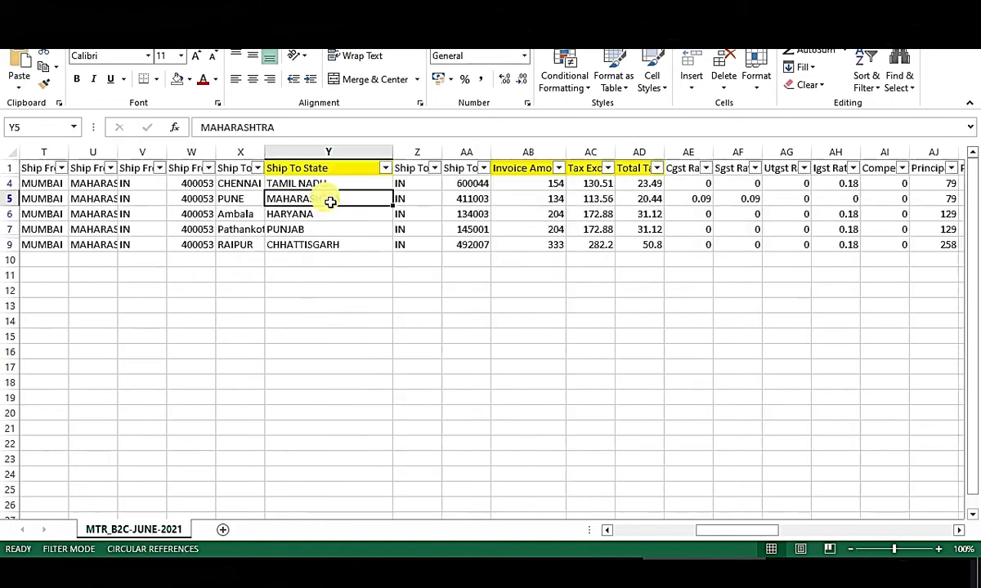
{"action": "key", "text": "Up"}
{"action": "key", "text": "Up"}
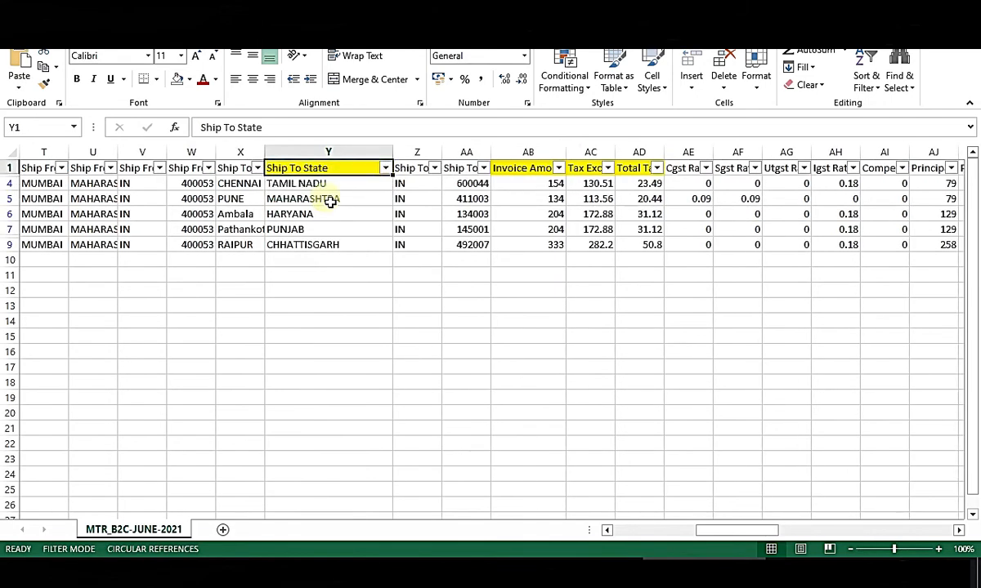
{"action": "key", "text": "ctrl+Left"}
{"action": "key", "text": "Right"}
{"action": "key", "text": "Right"}
{"action": "key", "text": "Right"}
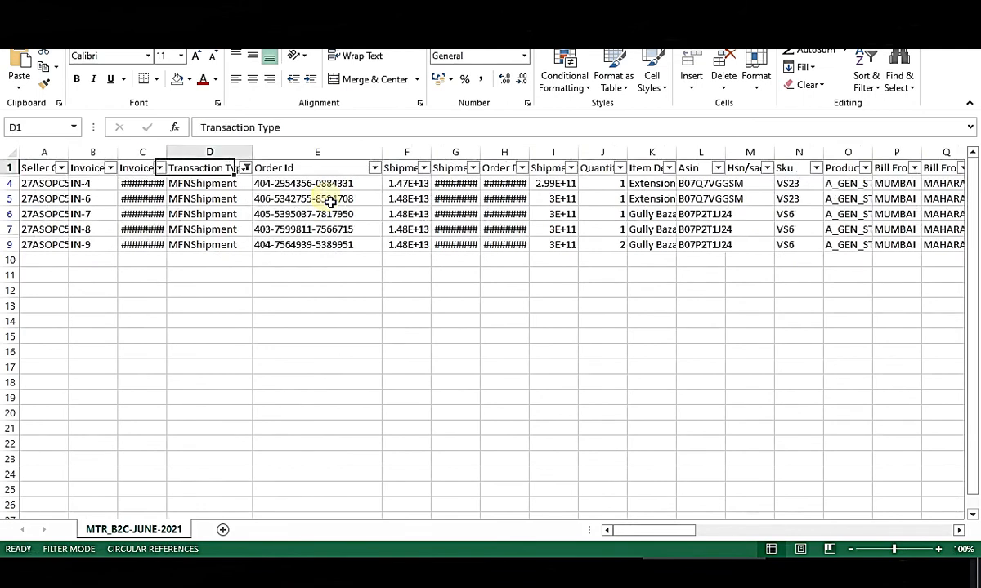
{"action": "key", "text": "alt+Down"}
{"action": "key", "text": "Down"}
{"action": "key", "text": "Down"}
{"action": "key", "text": "Down"}
{"action": "key", "text": "Down"}
{"action": "key", "text": "Down"}
{"action": "key", "text": "Down"}
{"action": "key", "text": "Down"}
{"action": "key", "text": "space"}
{"action": "key", "text": "Return"}
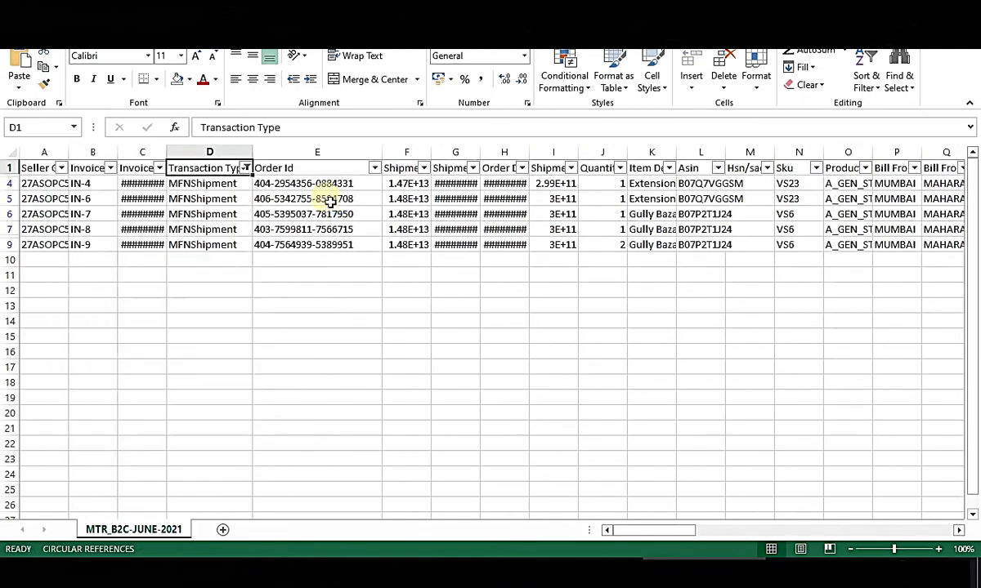
Glance at the Q1 Merged 2021 sheet and Sheet2, then return to the June order rows.
{"action": "key", "text": "ctrl+Tab"}
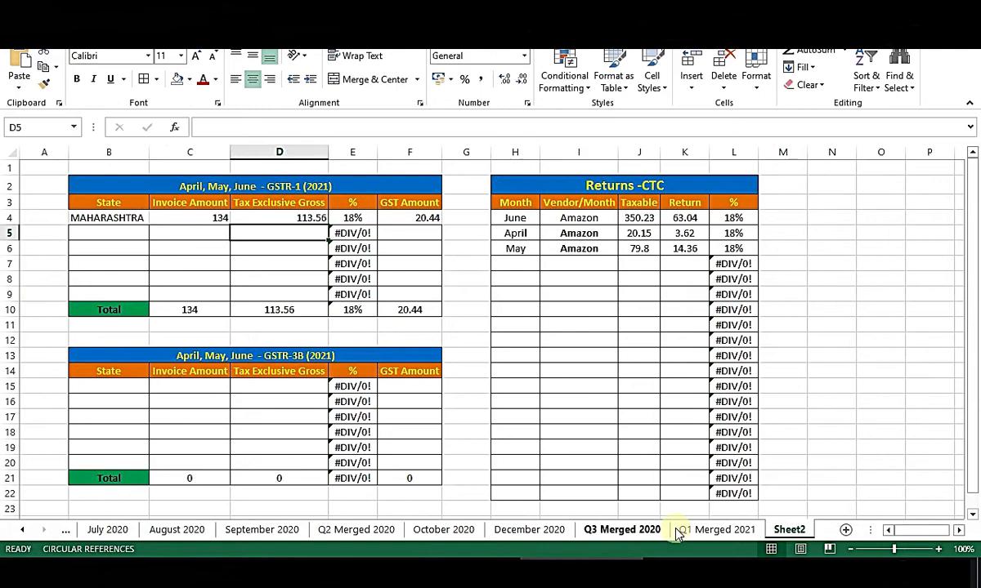
{"action": "left_click", "coordinate": [684, 529]}
{"action": "left_click", "coordinate": [790, 529]}
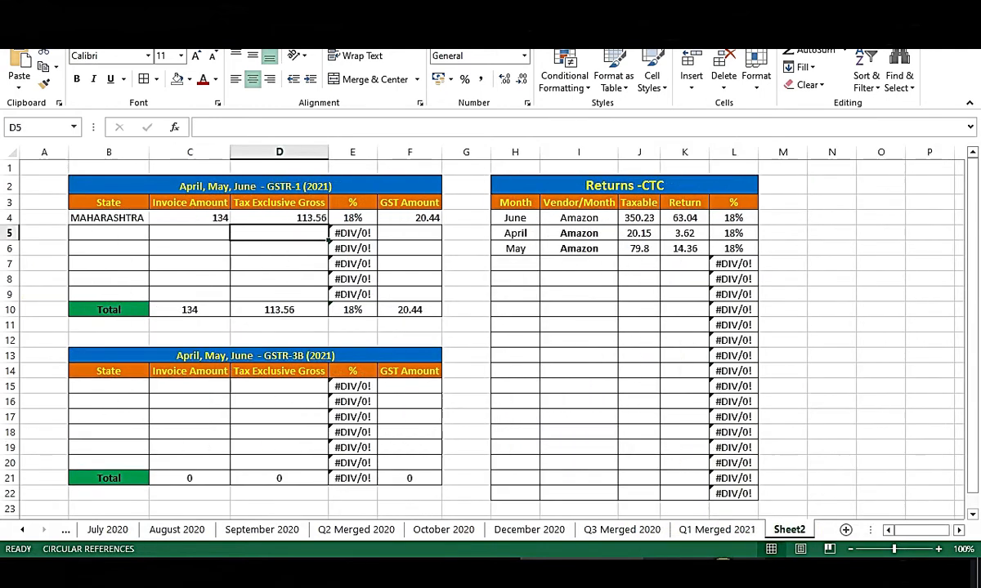
{"action": "key", "text": "ctrl+Tab"}
{"action": "left_click", "coordinate": [319, 221]}
Locate the June report's Transaction Type heading and preview its filter list without changes.
{"action": "key", "text": "Up"}
{"action": "key", "text": "Up"}
{"action": "key", "text": "Up"}
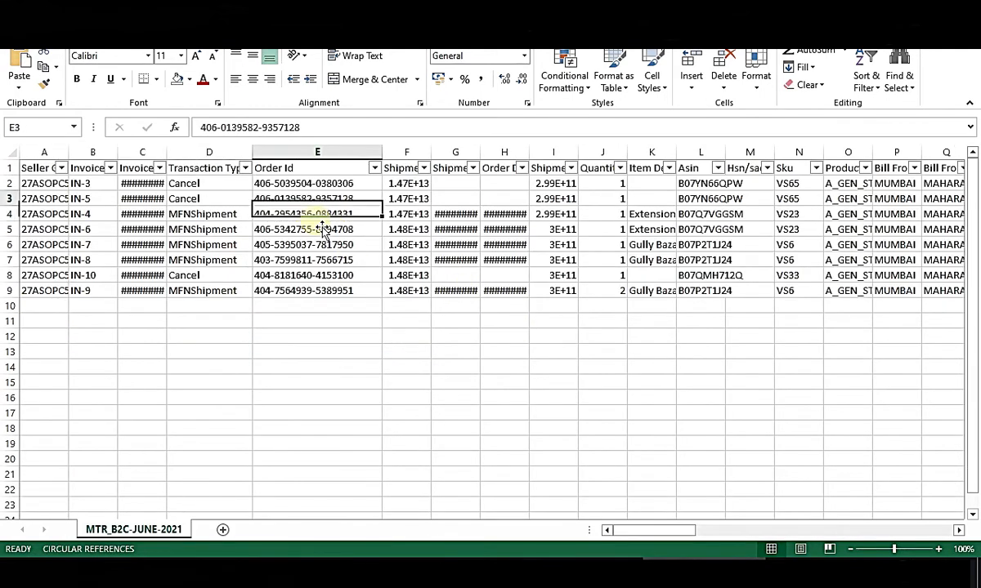
{"action": "key", "text": "Down"}
{"action": "key", "text": "Up"}
{"action": "key", "text": "Left"}
{"action": "key", "text": "Left"}
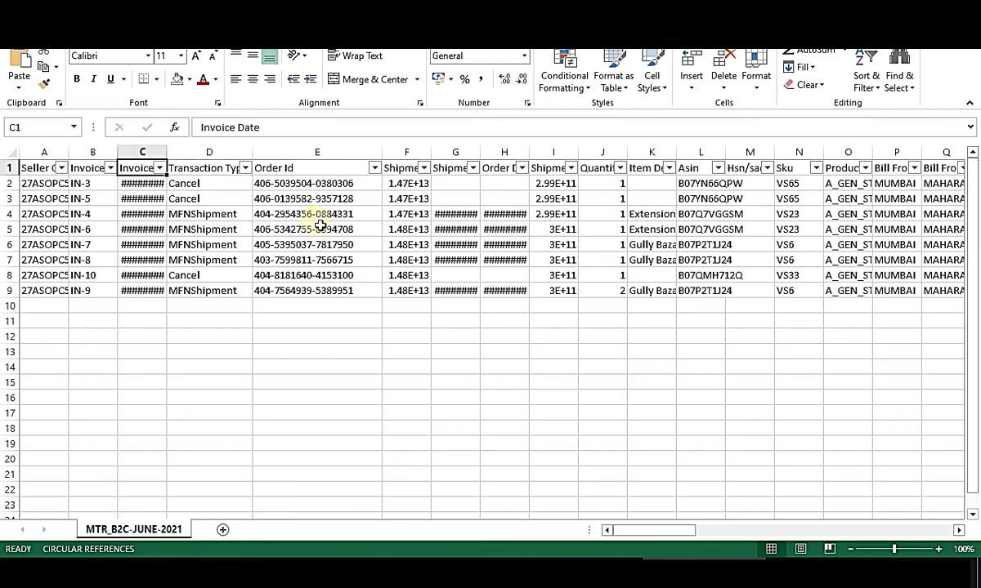
{"action": "key", "text": "Right"}
{"action": "key", "text": "Down"}
{"action": "key", "text": "Up"}
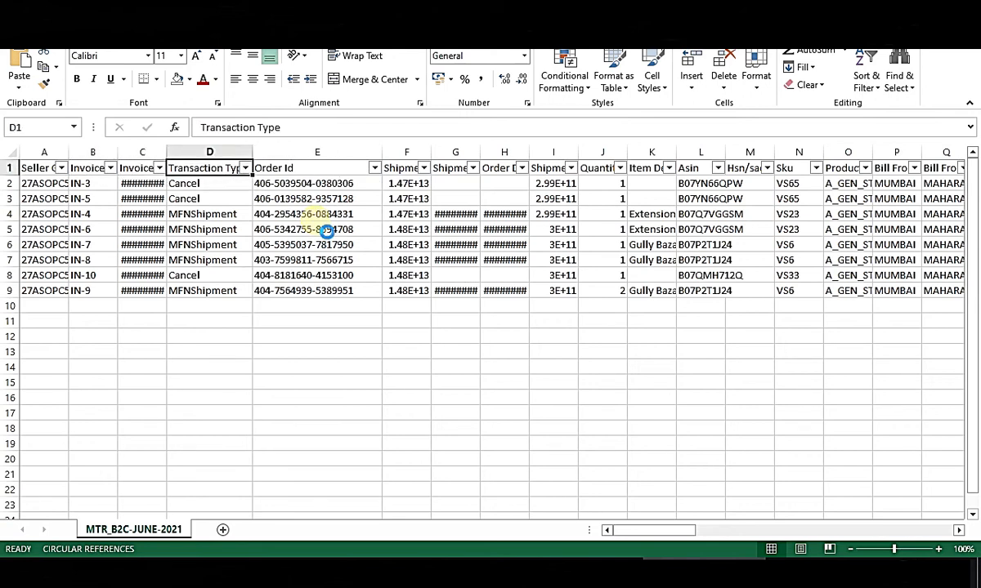
{"action": "key", "text": "alt+Down"}
{"action": "key", "text": "Down"}
{"action": "key", "text": "Down"}
{"action": "key", "text": "Down"}
{"action": "key", "text": "Down"}
{"action": "key", "text": "Down"}
{"action": "key", "text": "Down"}
{"action": "key", "text": "Down"}
{"action": "key", "text": "Down"}
{"action": "key", "text": "space"}
{"action": "key", "text": "Down"}
{"action": "key", "text": "Down"}
{"action": "key", "text": "Up"}
{"action": "key", "text": "Up"}
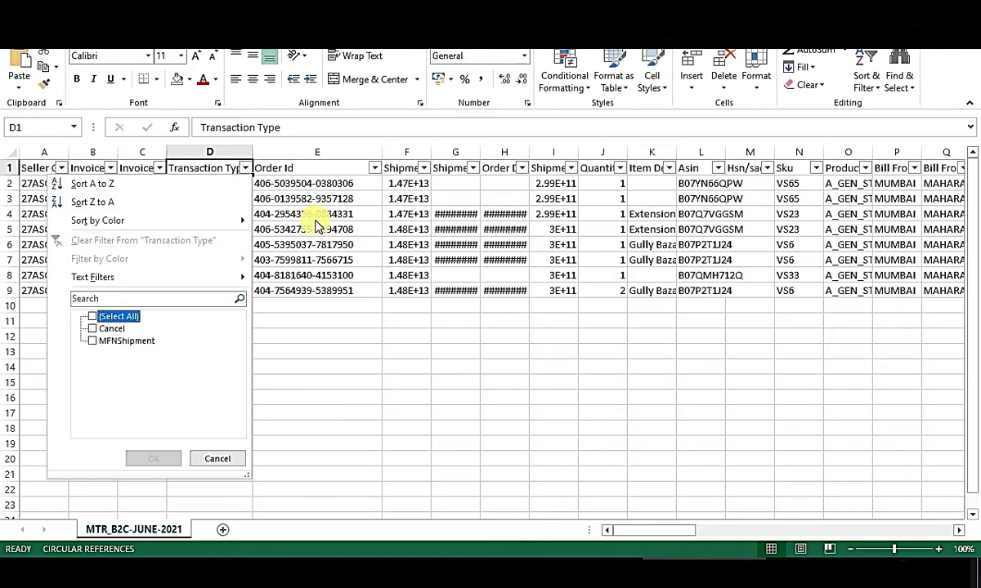
{"action": "key", "text": "Escape"}
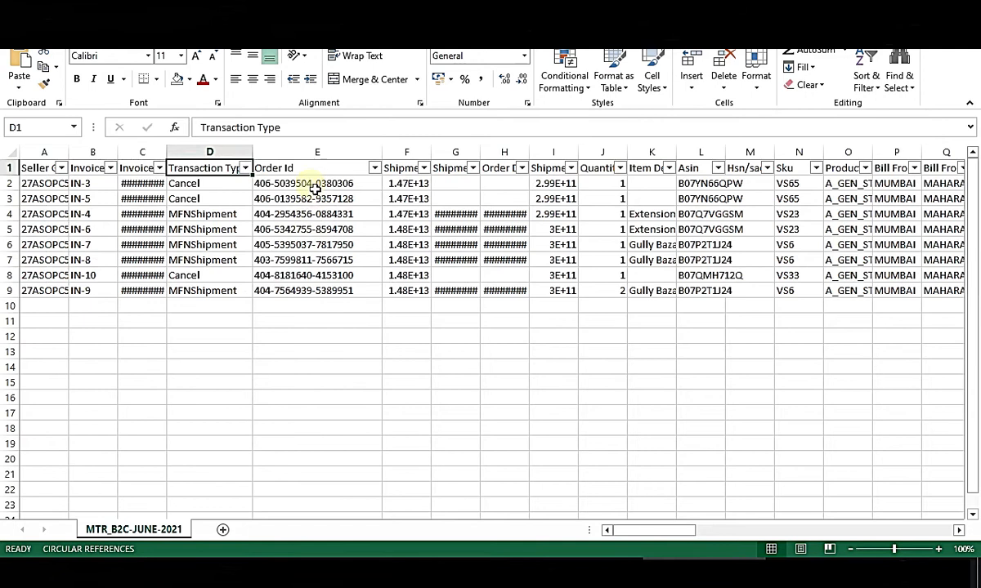
Reset the header filters and leave only Cancel checked in the Transaction Type filter.
{"action": "left_click", "coordinate": [866, 77]}
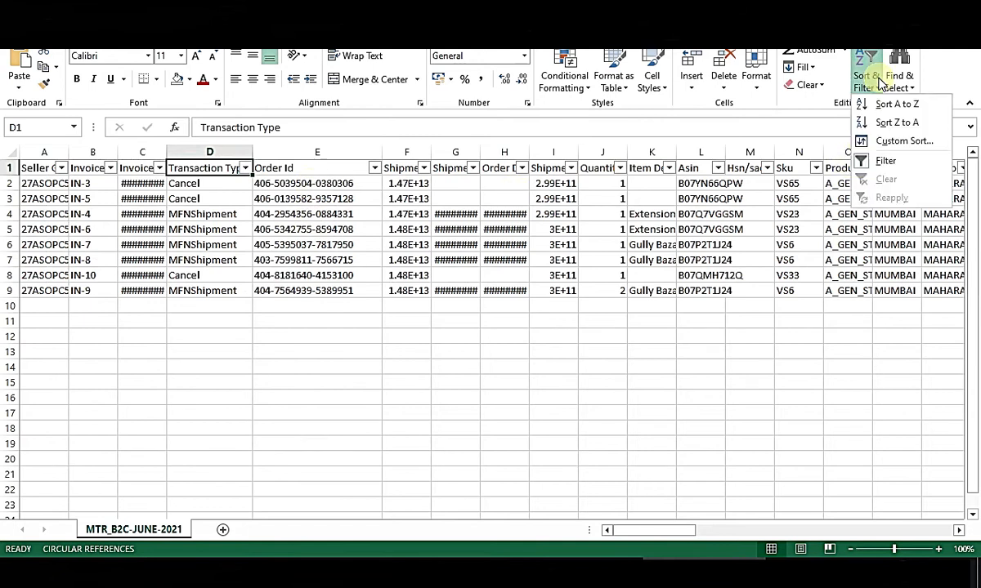
{"action": "left_click", "coordinate": [899, 168]}
{"action": "left_click", "coordinate": [867, 79]}
{"action": "left_click", "coordinate": [886, 165]}
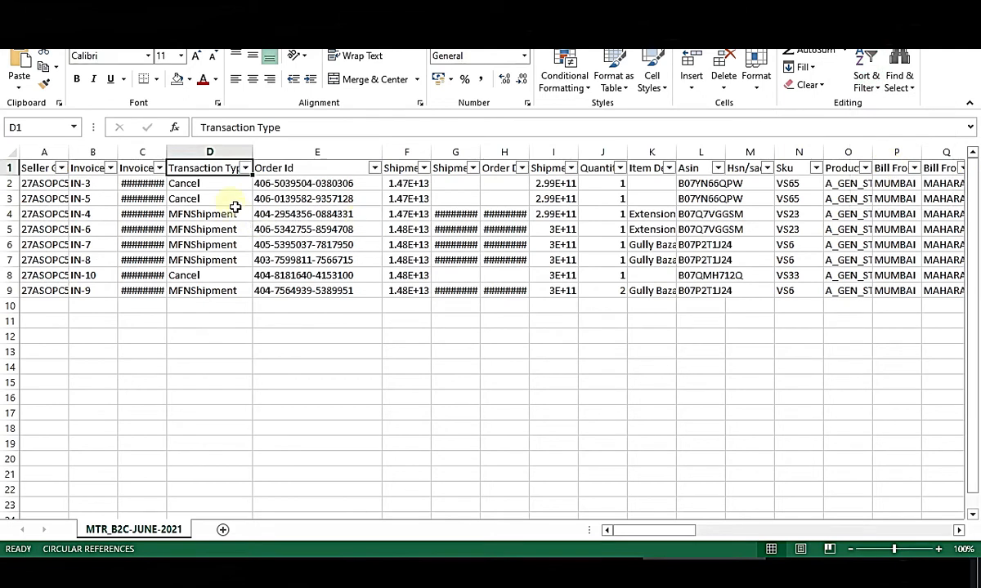
{"action": "left_click", "coordinate": [245, 168]}
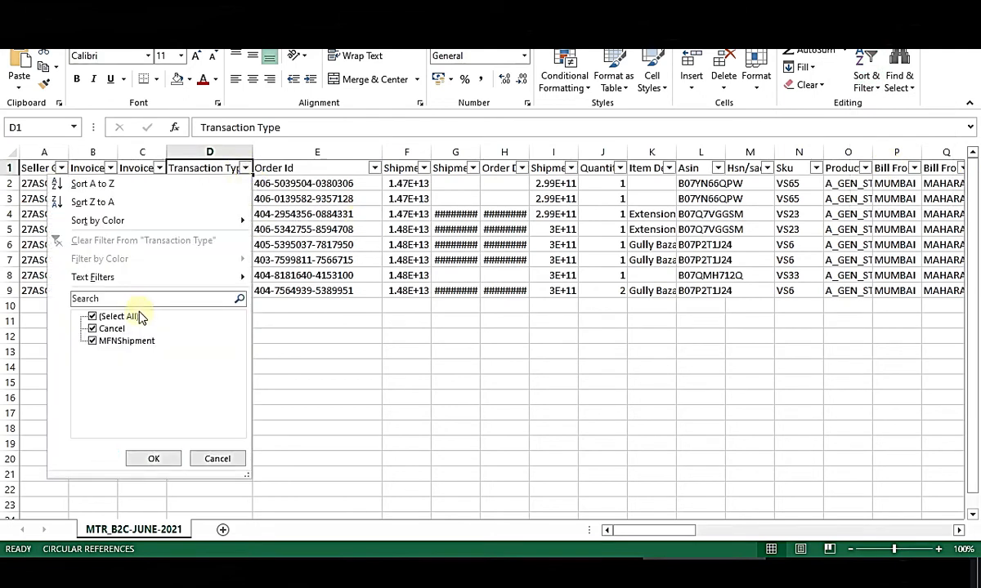
{"action": "left_click", "coordinate": [115, 349]}
Apply the Cancel filter, then refilter Transaction Type to show only the five MFNShipment rows.
{"action": "left_click", "coordinate": [147, 457]}
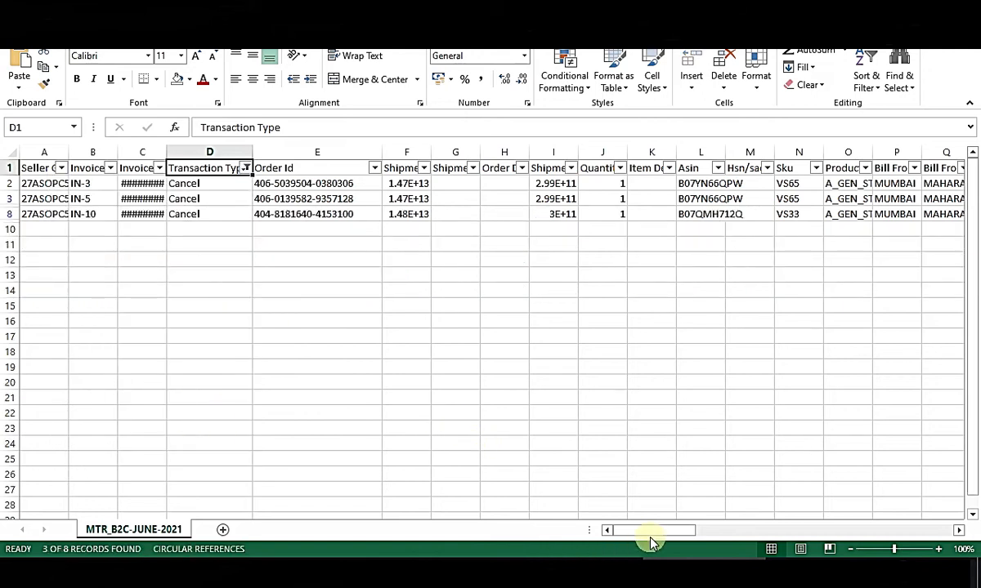
{"action": "left_click_drag", "start_coordinate": [713, 533], "coordinate": [621, 531]}
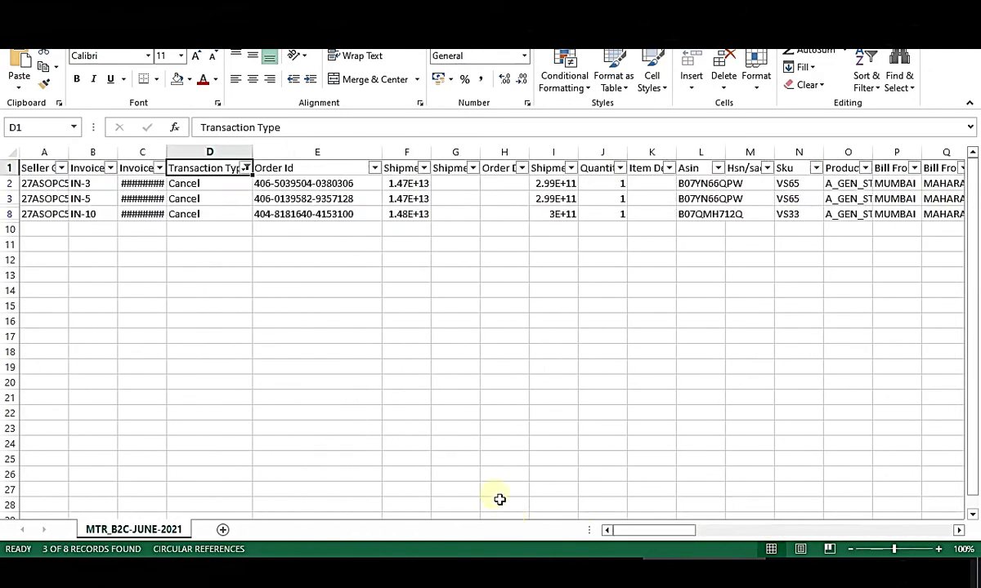
{"action": "left_click", "coordinate": [245, 167]}
{"action": "left_click", "coordinate": [110, 329]}
{"action": "left_click", "coordinate": [108, 341]}
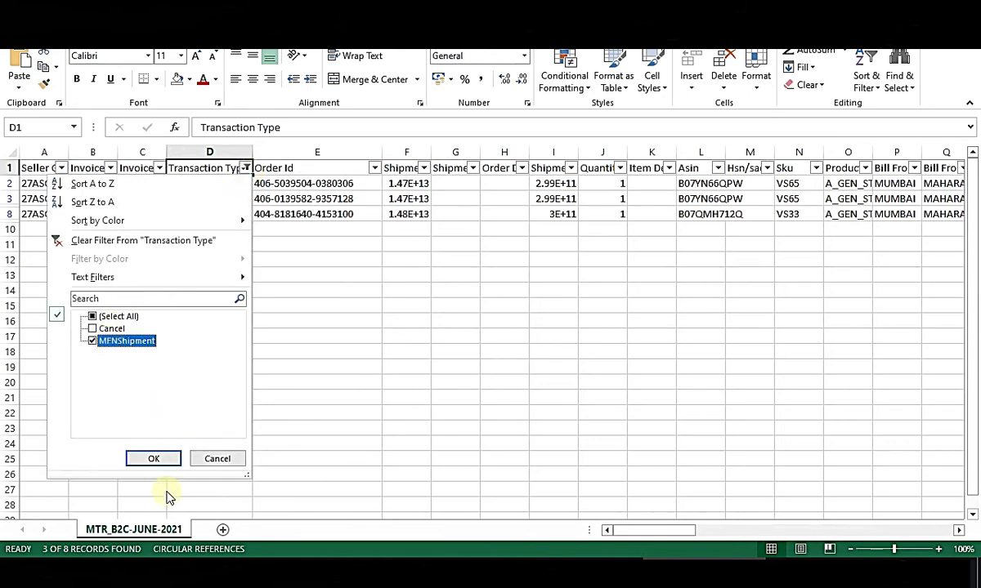
{"action": "left_click", "coordinate": [155, 460]}
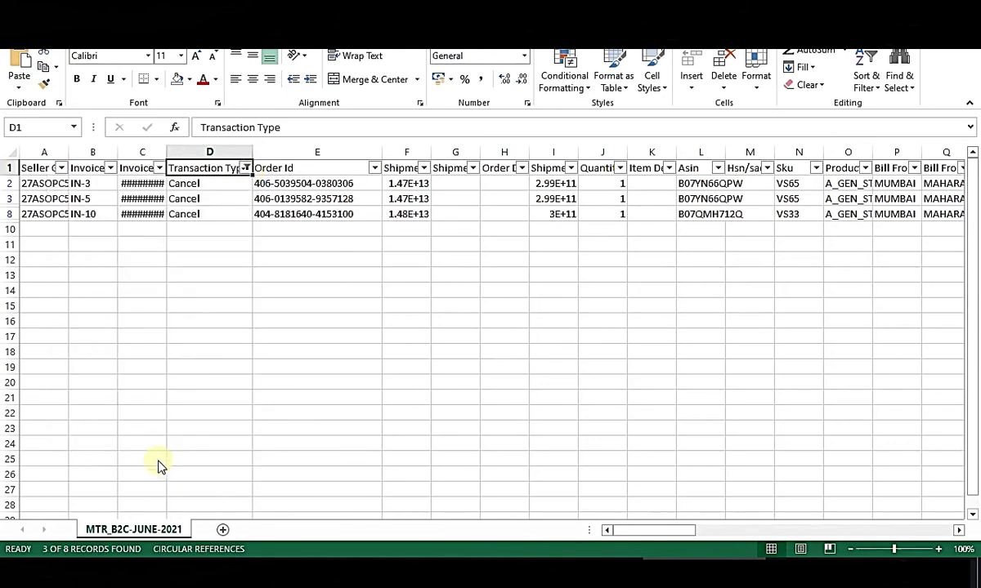
{"action": "left_click_drag", "start_coordinate": [211, 185], "coordinate": [204, 245]}
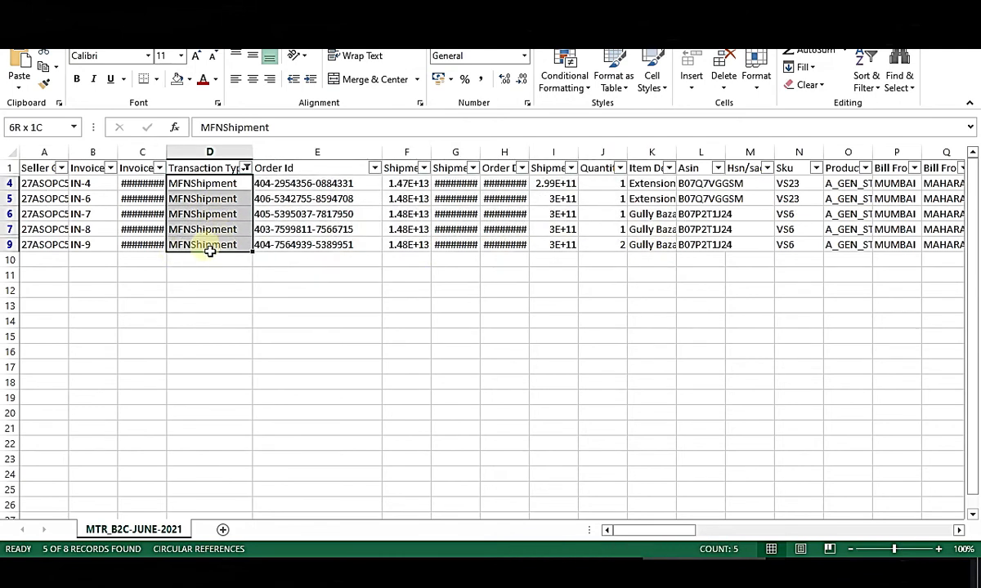
{"action": "left_click", "coordinate": [286, 214]}
Centre-align the MAHARASHTRA row B4:F4 in Sheet2's GSTR-1 table.
{"action": "left_click", "coordinate": [565, 566]}
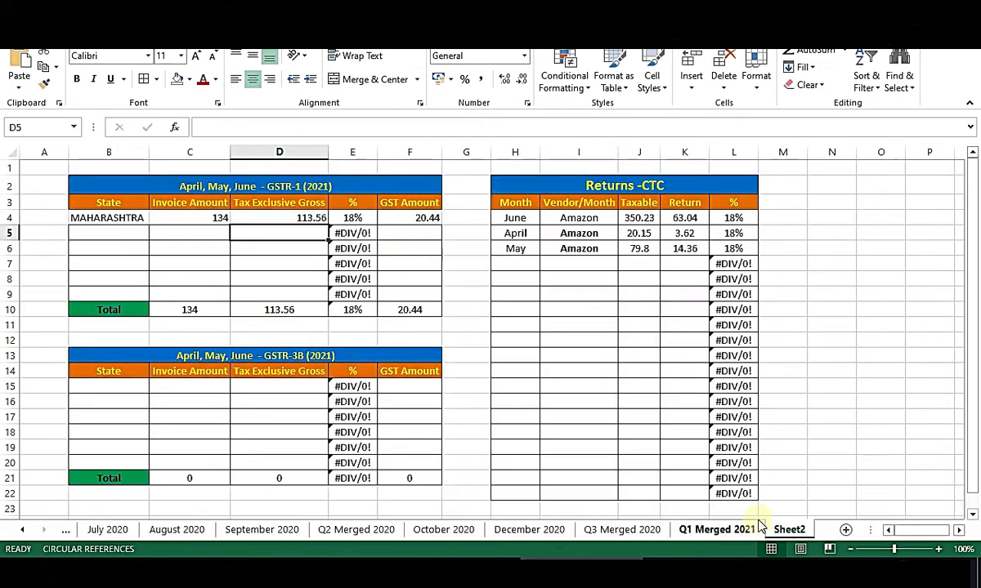
{"action": "left_click_drag", "start_coordinate": [108, 222], "coordinate": [416, 219]}
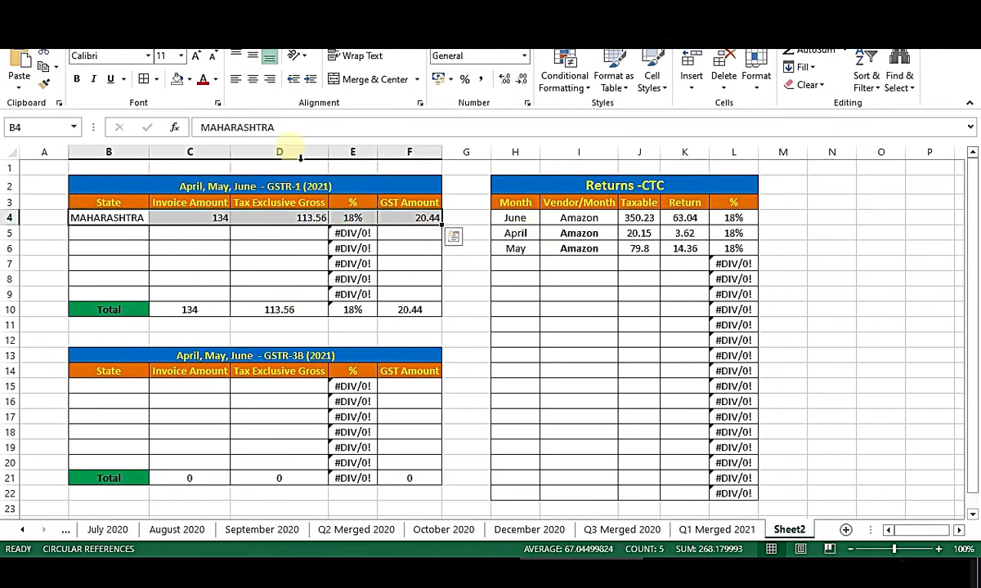
{"action": "left_click", "coordinate": [253, 79]}
{"action": "key", "text": "alt+Tab"}
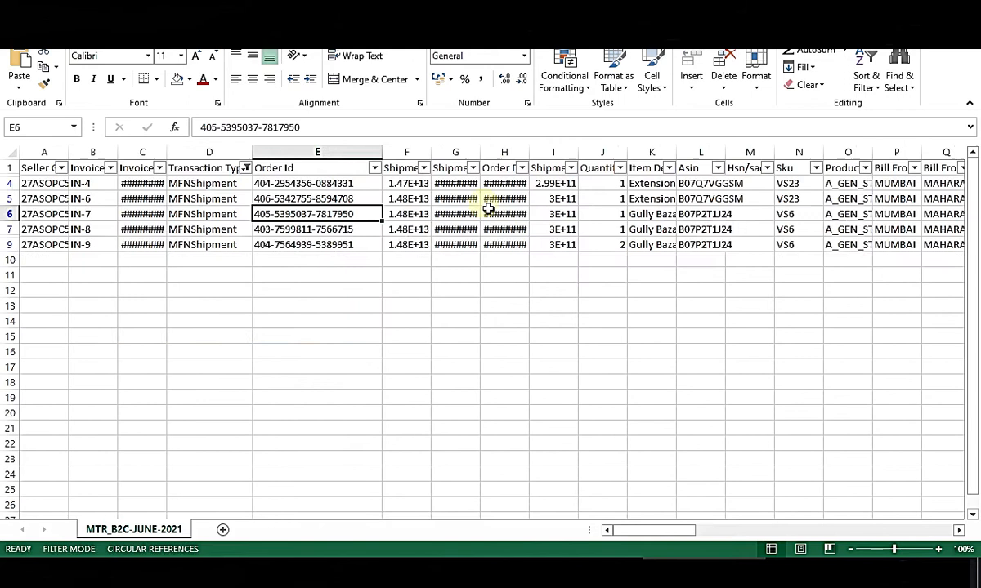
Look over the filtered MFNShipment entries in the Transaction Type column.
{"action": "left_click", "coordinate": [479, 201]}
{"action": "key", "text": "Up"}
{"action": "key", "text": "Up"}
{"action": "key", "text": "Left"}
{"action": "key", "text": "Left"}
{"action": "key", "text": "Left"}
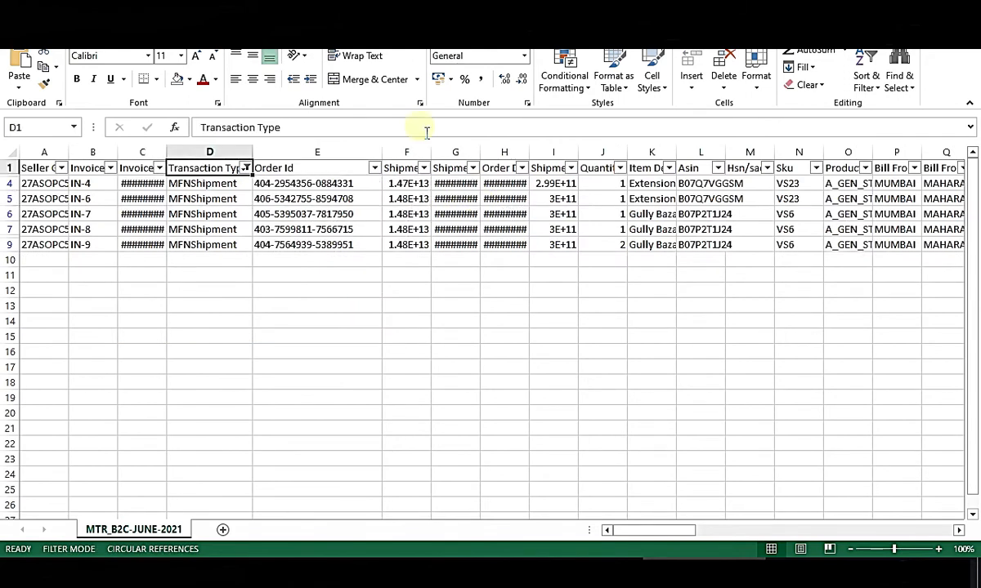
{"action": "left_click", "coordinate": [189, 79]}
{"action": "left_click", "coordinate": [223, 211]}
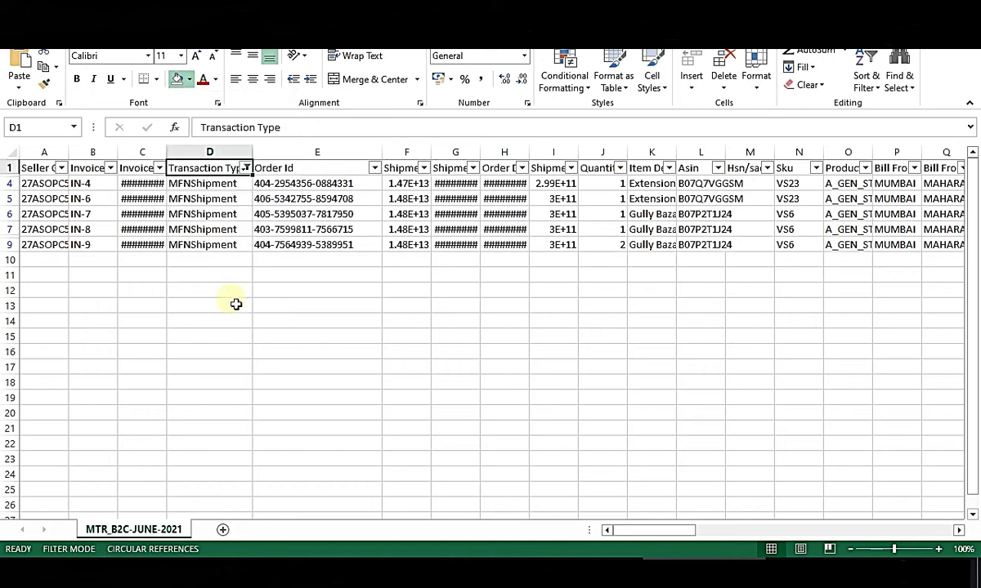
{"action": "left_click_drag", "start_coordinate": [210, 196], "coordinate": [219, 253]}
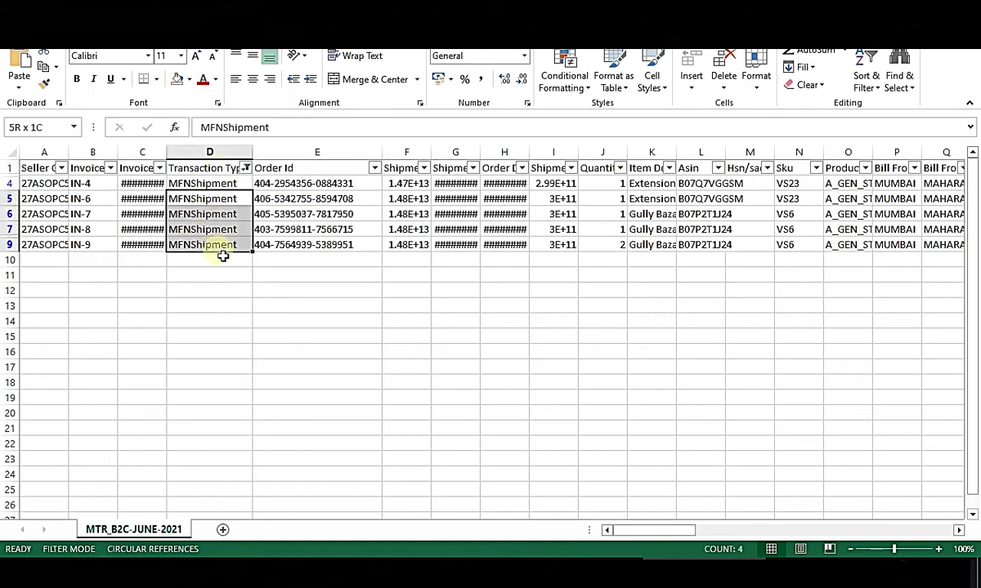
{"action": "left_click", "coordinate": [228, 169]}
Browse the report's last columns to find Ship To State and the tax rate columns.
{"action": "key", "text": "ctrl+Right"}
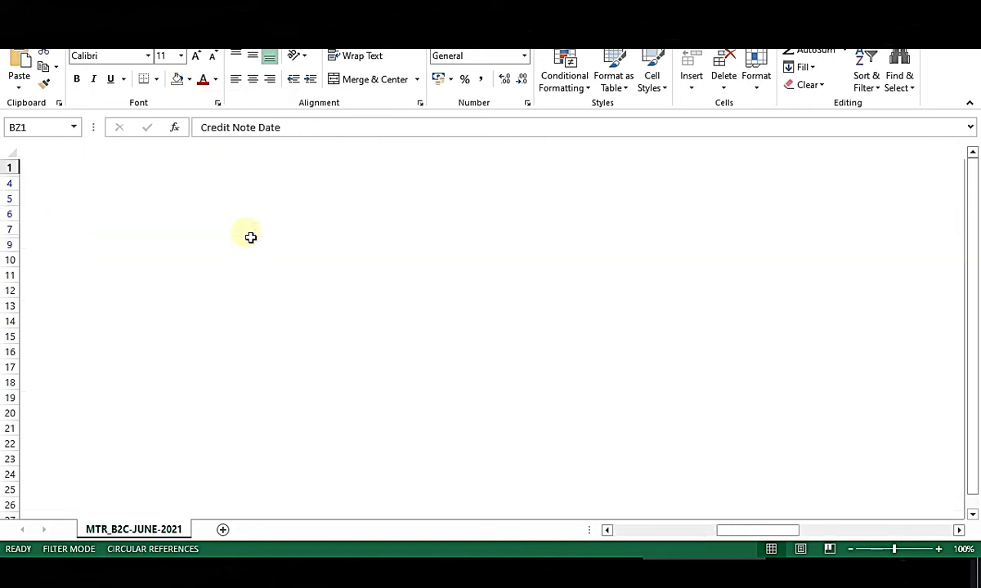
{"action": "key", "text": "Left"}
{"action": "key", "text": "Left"}
{"action": "key", "text": "Left"}
{"action": "key", "text": "Left"}
{"action": "key", "text": "Left"}
{"action": "key", "text": "Left"}
{"action": "key", "text": "Left"}
{"action": "key", "text": "Left"}
{"action": "key", "text": "Left"}
{"action": "key", "text": "Left"}
{"action": "key", "text": "Left"}
{"action": "key", "text": "Left"}
{"action": "key", "text": "Left"}
{"action": "key", "text": "Left"}
{"action": "key", "text": "Left"}
{"action": "key", "text": "Left"}
{"action": "key", "text": "Left"}
{"action": "key", "text": "Left"}
{"action": "key", "text": "Left"}
{"action": "key", "text": "Left"}
{"action": "key", "text": "Left"}
{"action": "key", "text": "Left"}
{"action": "key", "text": "Left"}
{"action": "key", "text": "Left"}
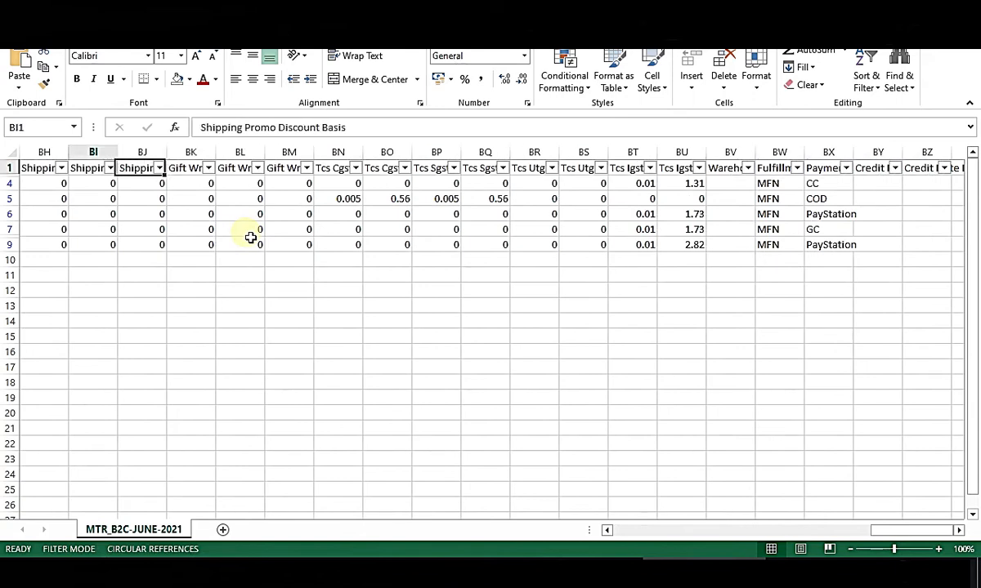
{"action": "key", "text": "Left"}
{"action": "key", "text": "Left"}
{"action": "key", "text": "Left"}
{"action": "key", "text": "Left"}
{"action": "key", "text": "Left"}
{"action": "key", "text": "Left"}
{"action": "key", "text": "Left"}
{"action": "key", "text": "Left"}
{"action": "key", "text": "Left"}
{"action": "key", "text": "Left"}
{"action": "key", "text": "Left"}
{"action": "key", "text": "Left"}
{"action": "key", "text": "Left"}
{"action": "key", "text": "Left"}
{"action": "key", "text": "Left"}
{"action": "key", "text": "Left"}
{"action": "key", "text": "Left"}
{"action": "key", "text": "Left"}
{"action": "key", "text": "Left"}
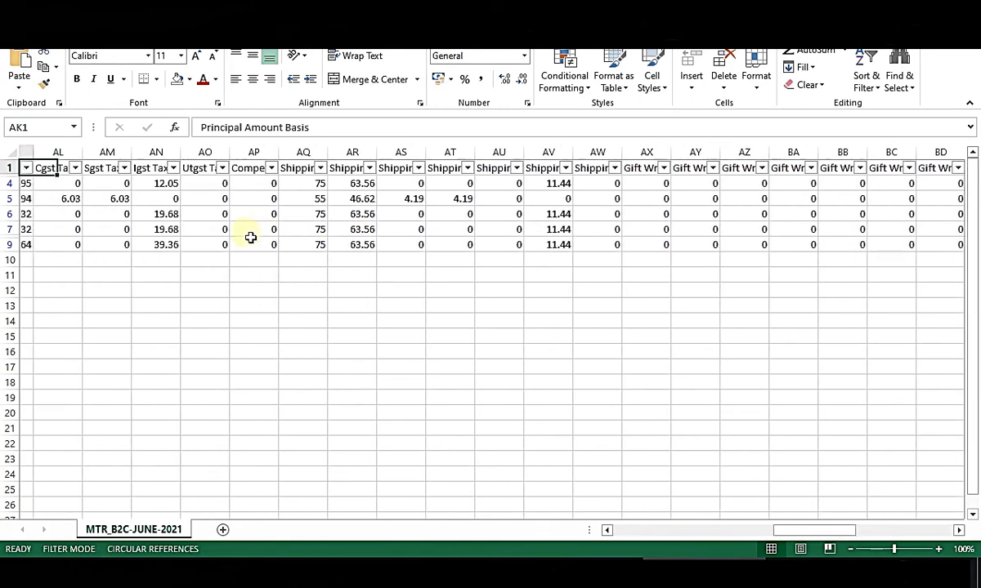
{"action": "key", "text": "Left"}
{"action": "key", "text": "Left"}
{"action": "key", "text": "Left"}
{"action": "key", "text": "Left"}
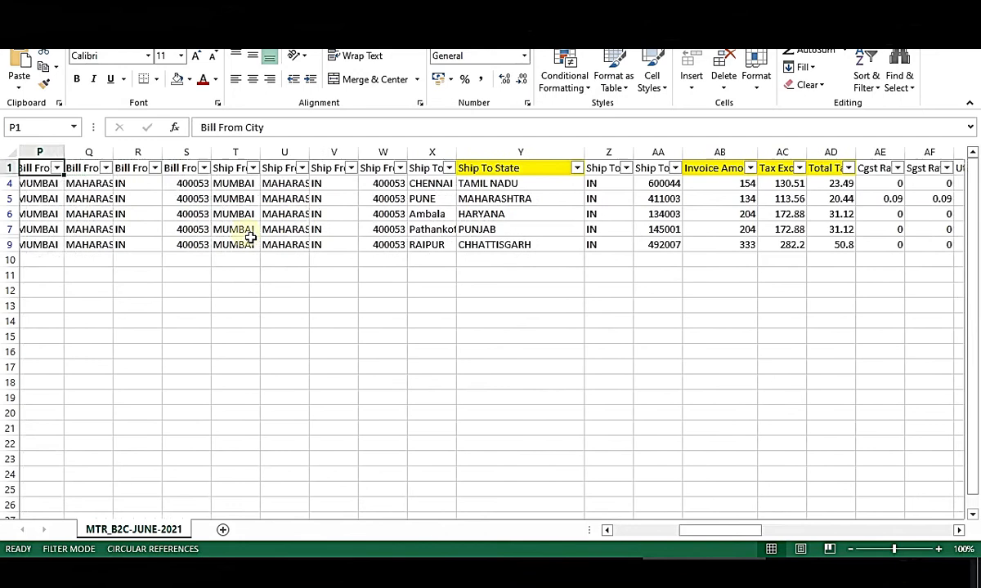
{"action": "key", "text": "Right"}
{"action": "key", "text": "Right"}
{"action": "key", "text": "Right"}
{"action": "key", "text": "Right"}
{"action": "key", "text": "Right"}
{"action": "key", "text": "Right"}
{"action": "key", "text": "Right"}
{"action": "key", "text": "Right"}
{"action": "key", "text": "Right"}
{"action": "key", "text": "Right"}
{"action": "key", "text": "Right"}
{"action": "key", "text": "Right"}
{"action": "key", "text": "Right"}
{"action": "key", "text": "Right"}
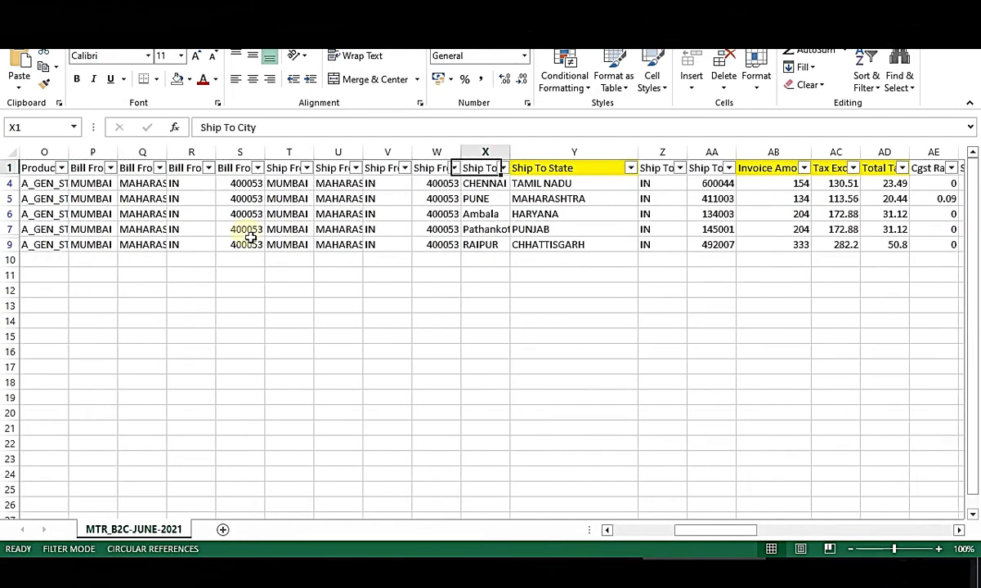
{"action": "key", "text": "Left"}
{"action": "key", "text": "Left"}
{"action": "key", "text": "Left"}
{"action": "key", "text": "Right"}
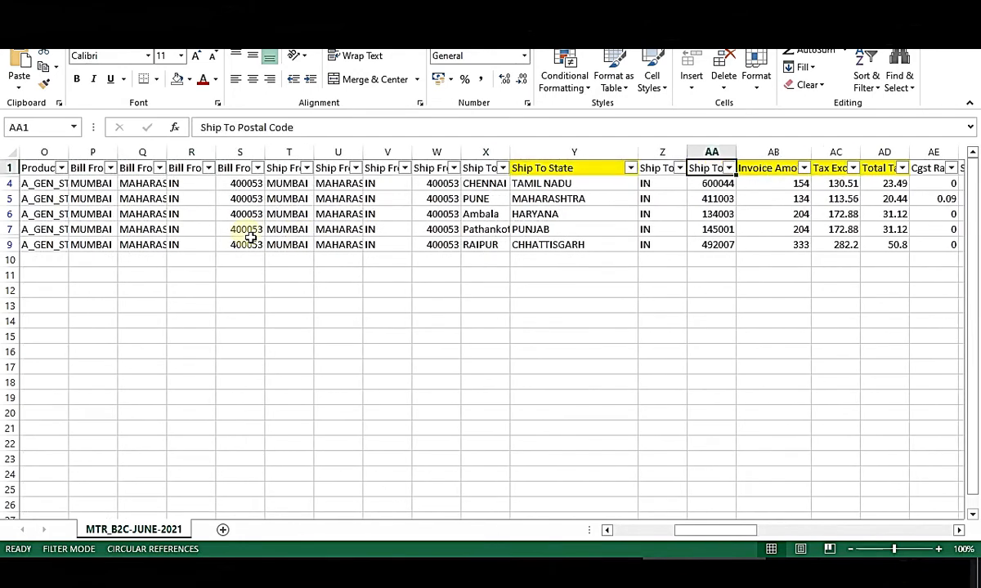
{"action": "key", "text": "Left"}
{"action": "key", "text": "Left"}
{"action": "key", "text": "Left"}
{"action": "key", "text": "Right"}
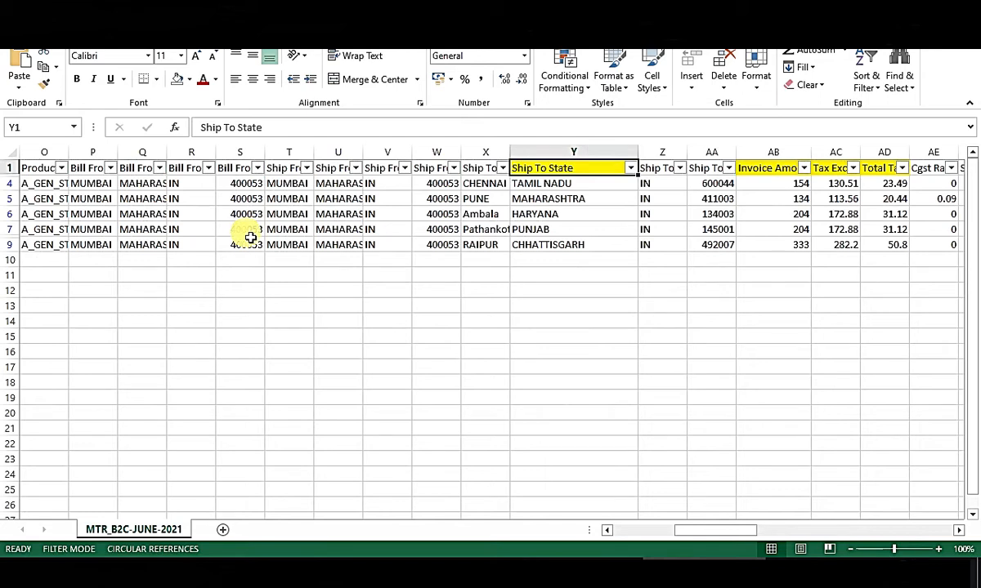
{"action": "key", "text": "Right"}
{"action": "key", "text": "Right"}
{"action": "key", "text": "Right"}
{"action": "key", "text": "Right"}
{"action": "key", "text": "Right"}
{"action": "key", "text": "Right"}
{"action": "key", "text": "Right"}
{"action": "key", "text": "Right"}
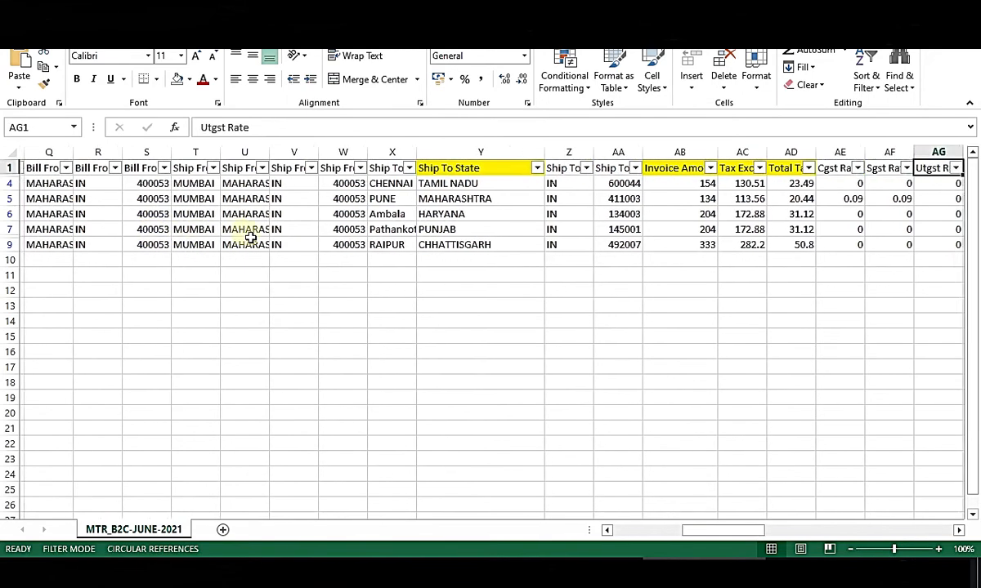
{"action": "key", "text": "Left"}
{"action": "key", "text": "Left"}
{"action": "key", "text": "Left"}
{"action": "key", "text": "Left"}
{"action": "key", "text": "Left"}
{"action": "key", "text": "Left"}
{"action": "key", "text": "Left"}
{"action": "key", "text": "Left"}
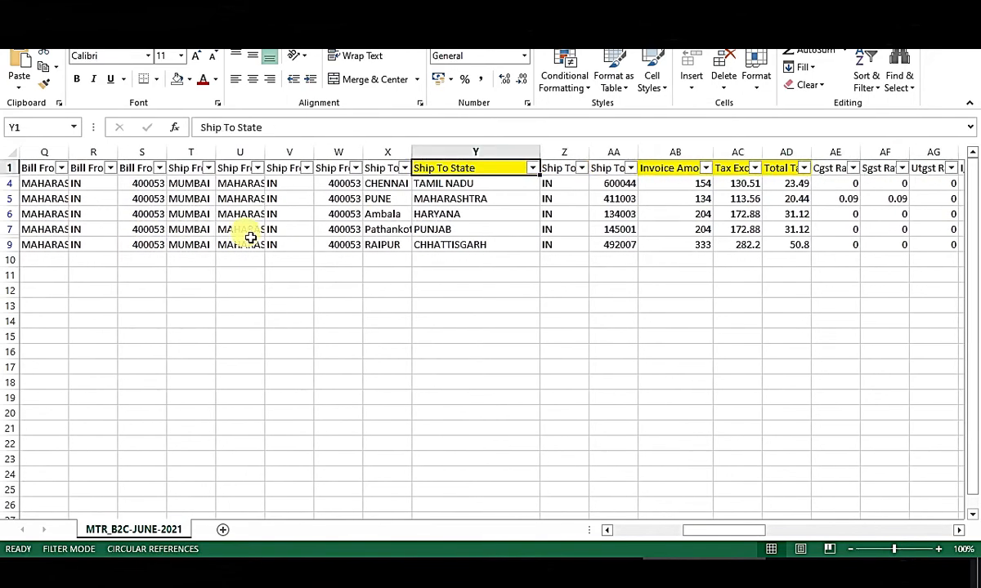
{"action": "key", "text": "Left"}
{"action": "key", "text": "Left"}
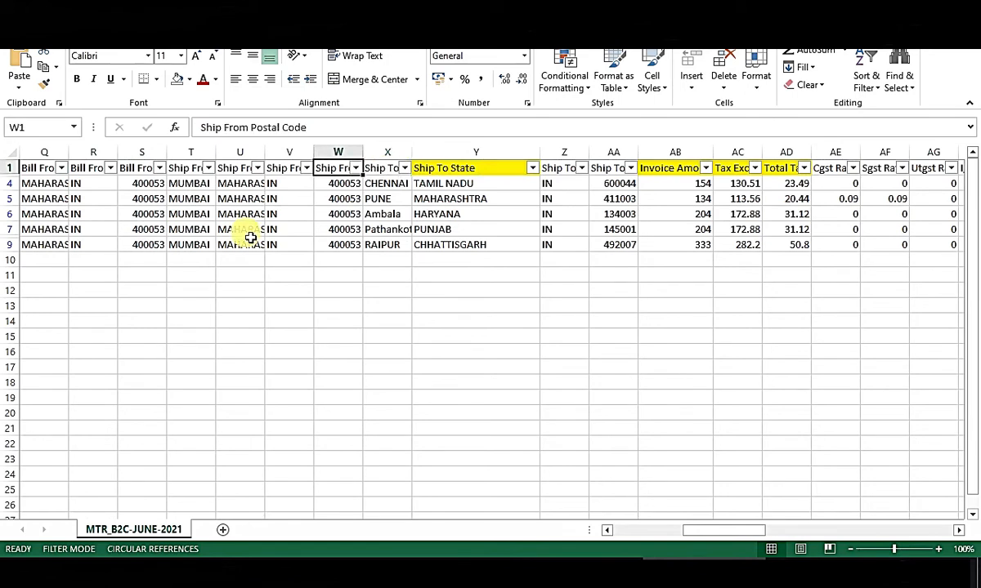
{"action": "key", "text": "Left"}
{"action": "key", "text": "Right"}
{"action": "key", "text": "Right"}
{"action": "key", "text": "Right"}
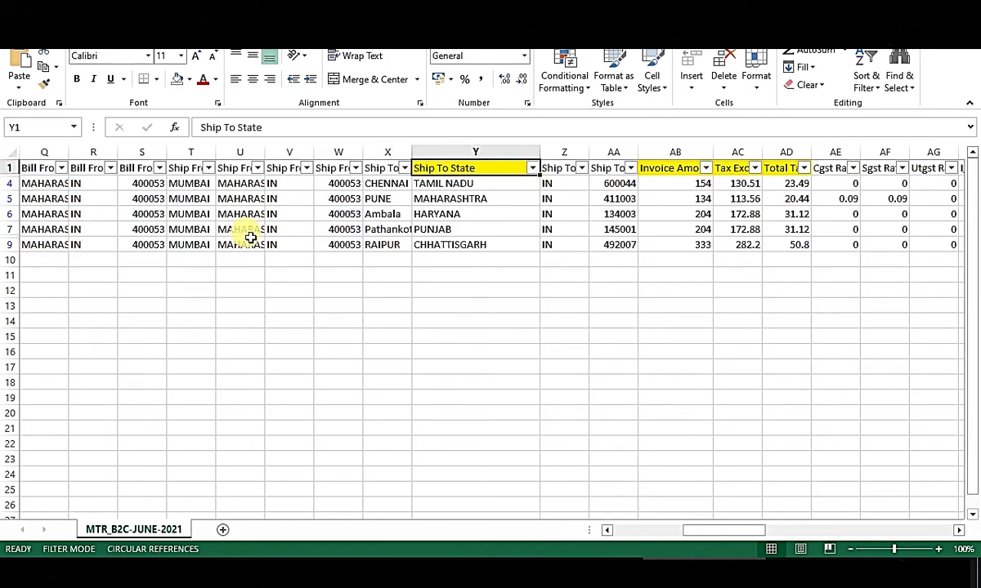
{"action": "key", "text": "Down"}
{"action": "key", "text": "shift+Down"}
{"action": "key", "text": "shift+Down"}
{"action": "key", "text": "shift+Down"}
{"action": "key", "text": "shift+Down"}
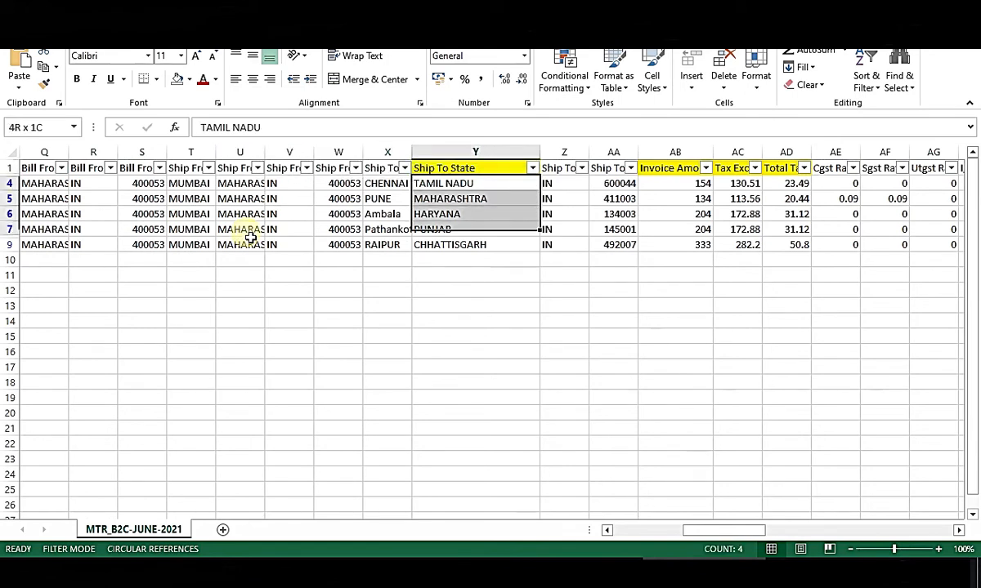
{"action": "key", "text": "Up"}
{"action": "key", "text": "Right"}
{"action": "key", "text": "Right"}
{"action": "key", "text": "Right"}
{"action": "key", "text": "Right"}
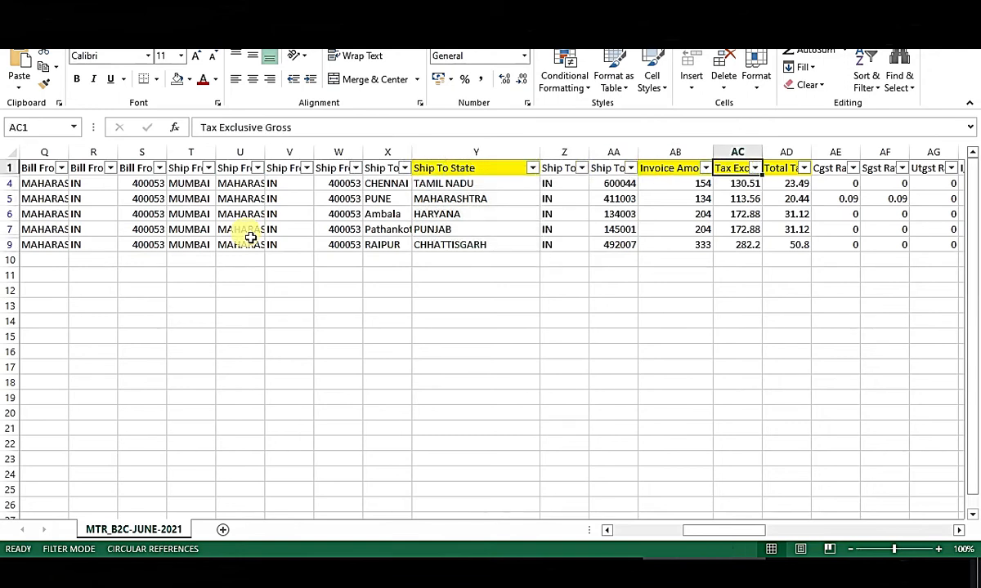
{"action": "key", "text": "Right"}
{"action": "key", "text": "Left"}
{"action": "key", "text": "Right"}
{"action": "key", "text": "Right"}
{"action": "key", "text": "Right"}
{"action": "key", "text": "Right"}
{"action": "key", "text": "Right"}
{"action": "key", "text": "Right"}
{"action": "key", "text": "Left"}
{"action": "key", "text": "Left"}
{"action": "key", "text": "Left"}
{"action": "key", "text": "Left"}
{"action": "key", "text": "Left"}
{"action": "key", "text": "Left"}
{"action": "key", "text": "Left"}
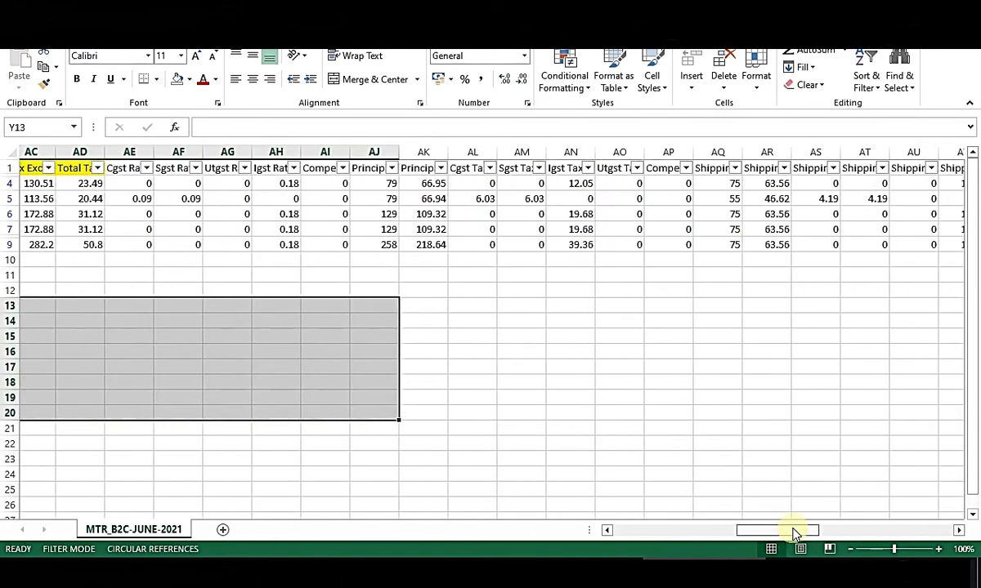
Select the five Ship To State entries in Y4:Y9 and copy them.
{"action": "left_click_drag", "start_coordinate": [793, 533], "coordinate": [791, 533]}
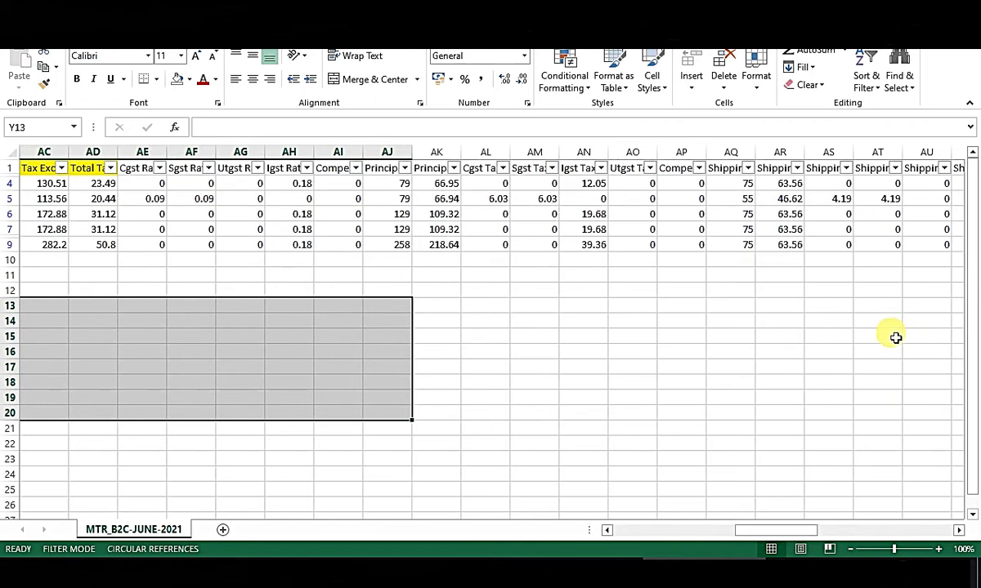
{"action": "left_click_drag", "start_coordinate": [772, 531], "coordinate": [729, 532]}
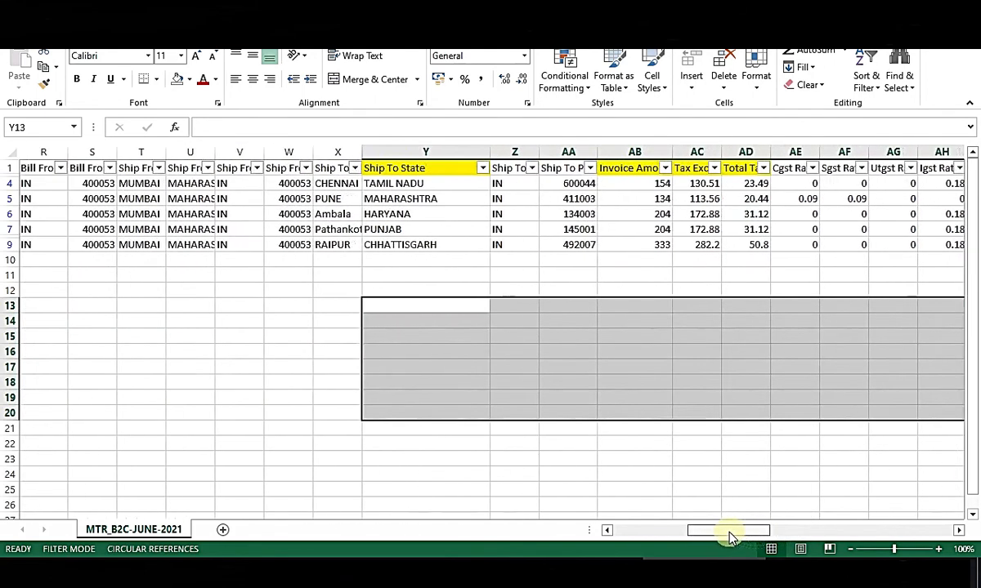
{"action": "left_click", "coordinate": [643, 441]}
{"action": "left_click_drag", "start_coordinate": [417, 183], "coordinate": [439, 245]}
{"action": "key", "text": "ctrl+c"}
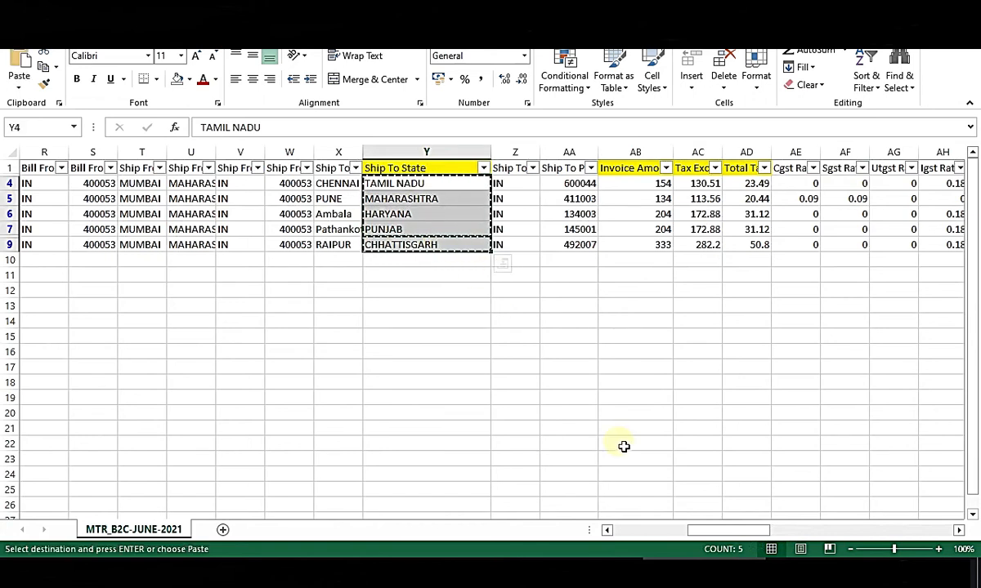
Paste TAMIL NADU through CHHATTISGARH from B5 on Sheet2, then reselect Y4:Y9 in the June report.
{"action": "left_click", "coordinate": [594, 572]}
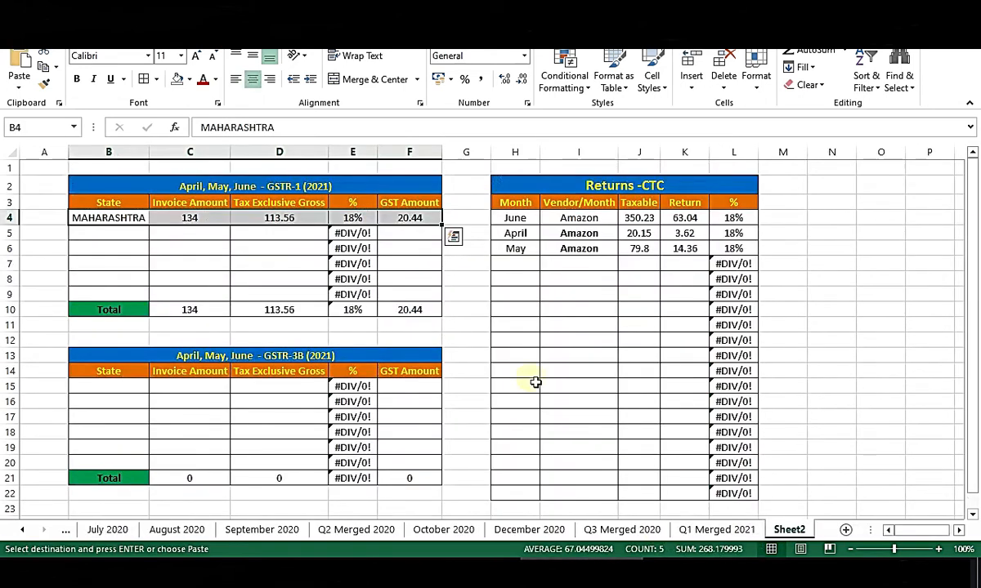
{"action": "left_click", "coordinate": [119, 233]}
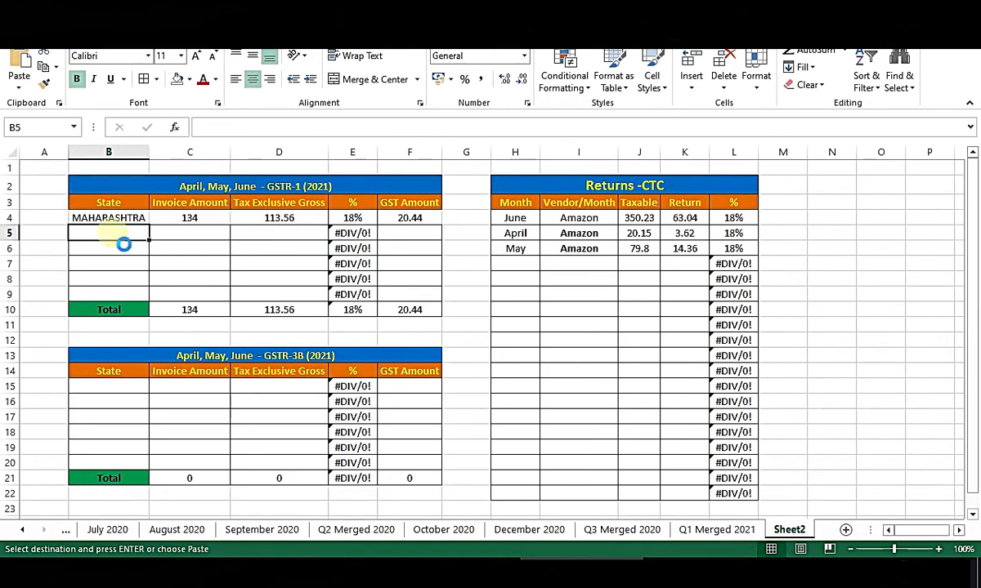
{"action": "key", "text": "ctrl+v"}
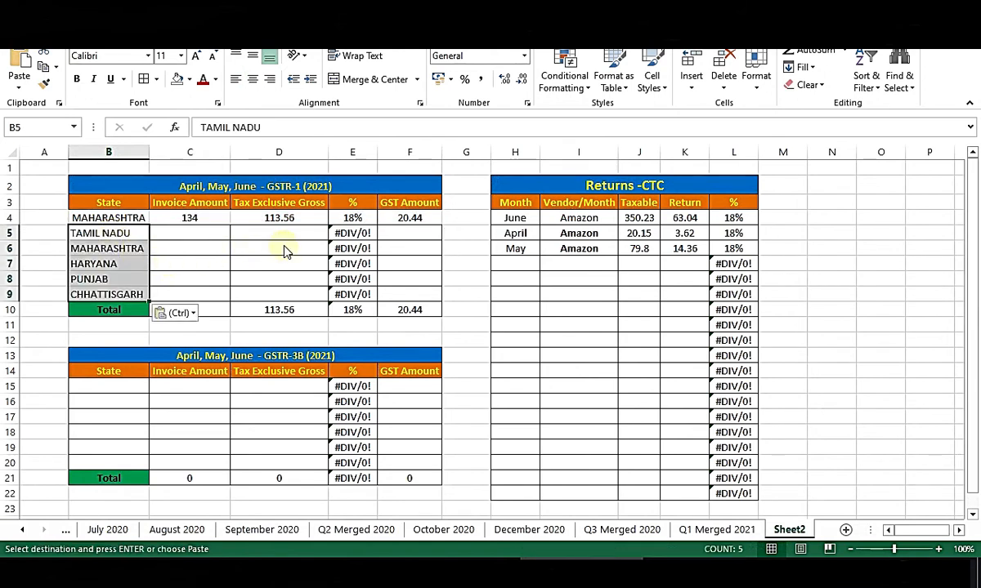
{"action": "key", "text": "alt+Tab"}
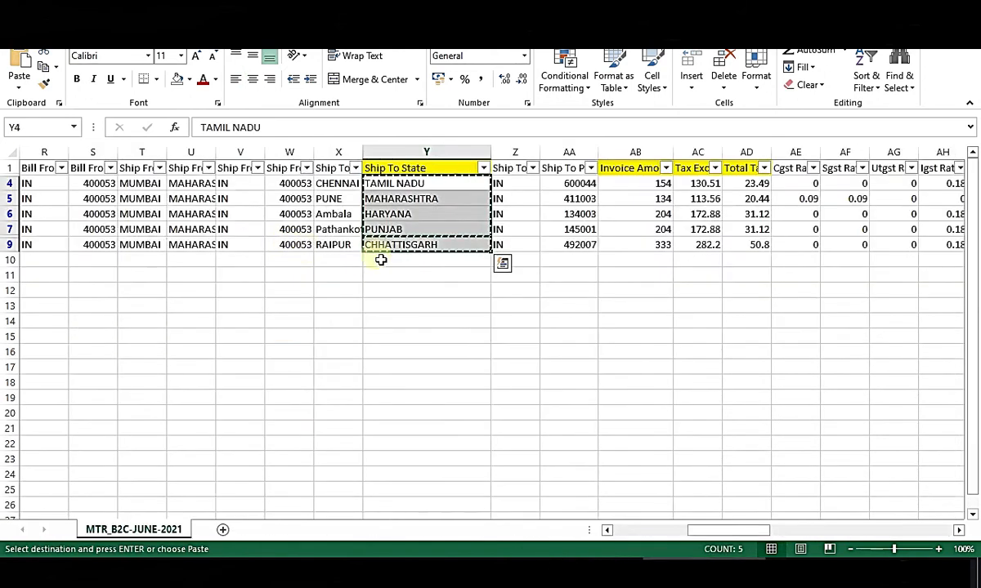
{"action": "left_click", "coordinate": [438, 262]}
{"action": "left_click_drag", "start_coordinate": [440, 186], "coordinate": [439, 245]}
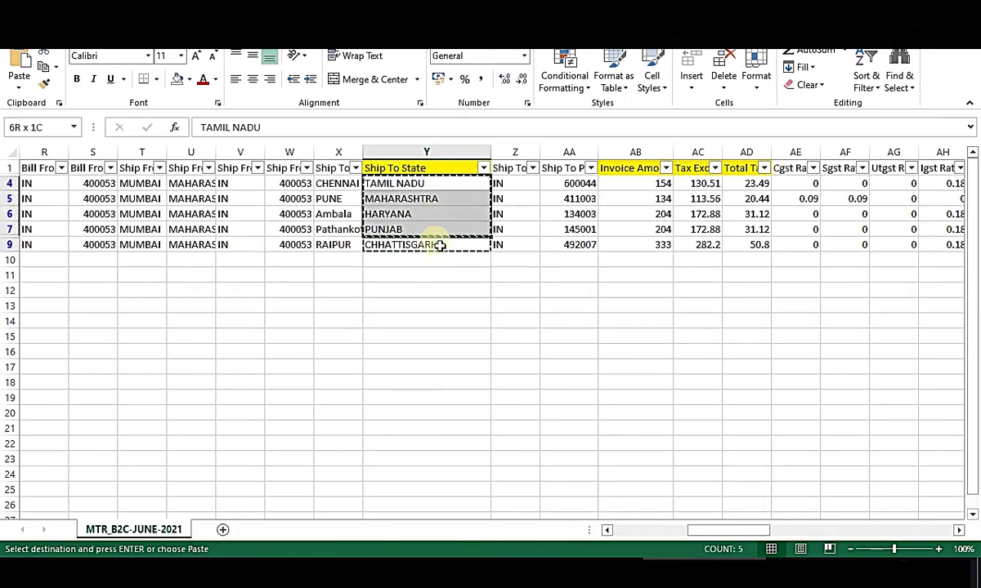
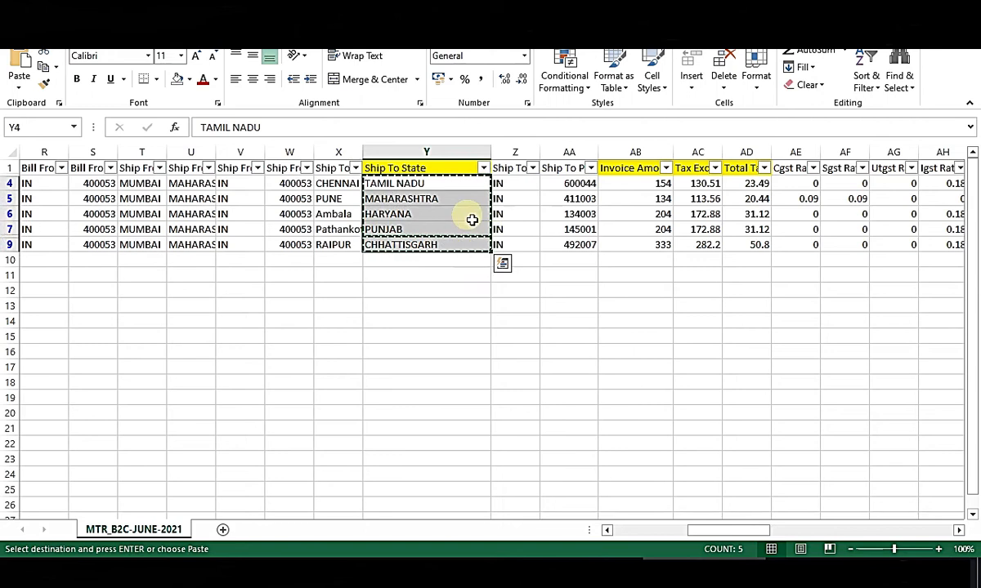
Copy the June invoice and tax-exclusive amounts (AB4:AC9) into Sheet2 starting at C5.
{"action": "left_click", "coordinate": [639, 307]}
{"action": "left_click_drag", "start_coordinate": [650, 185], "coordinate": [693, 188]}
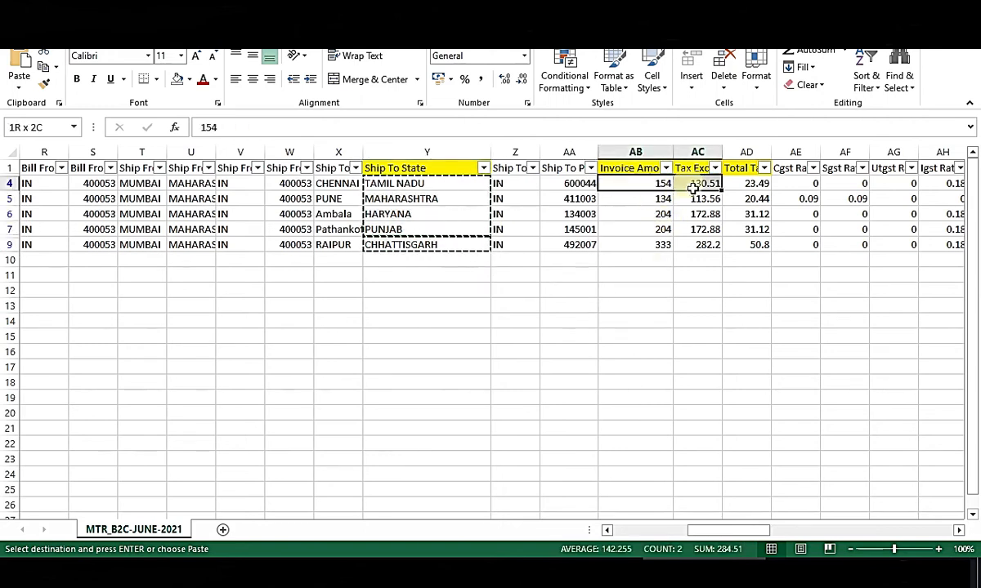
{"action": "left_click_drag", "start_coordinate": [635, 170], "coordinate": [740, 169]}
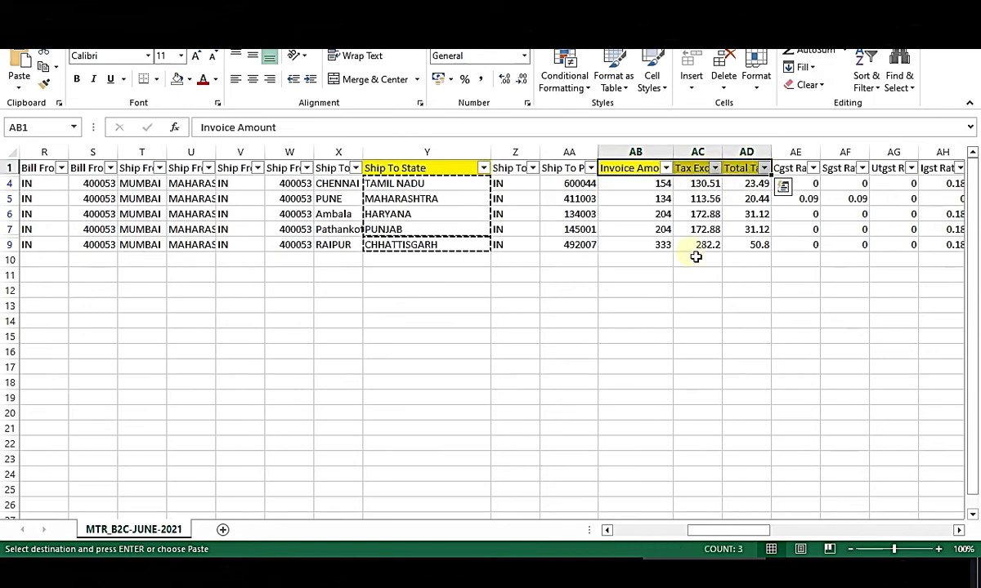
{"action": "left_click", "coordinate": [697, 290]}
{"action": "left_click_drag", "start_coordinate": [650, 185], "coordinate": [710, 248]}
{"action": "key", "text": "ctrl+c"}
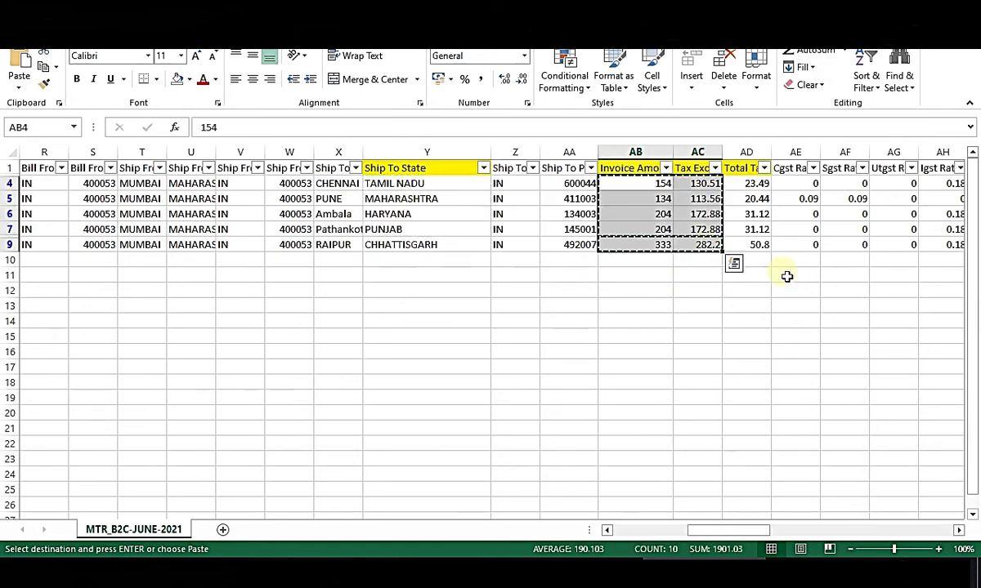
{"action": "key", "text": "alt+Tab"}
{"action": "left_click", "coordinate": [195, 232]}
{"action": "key", "text": "ctrl+v"}
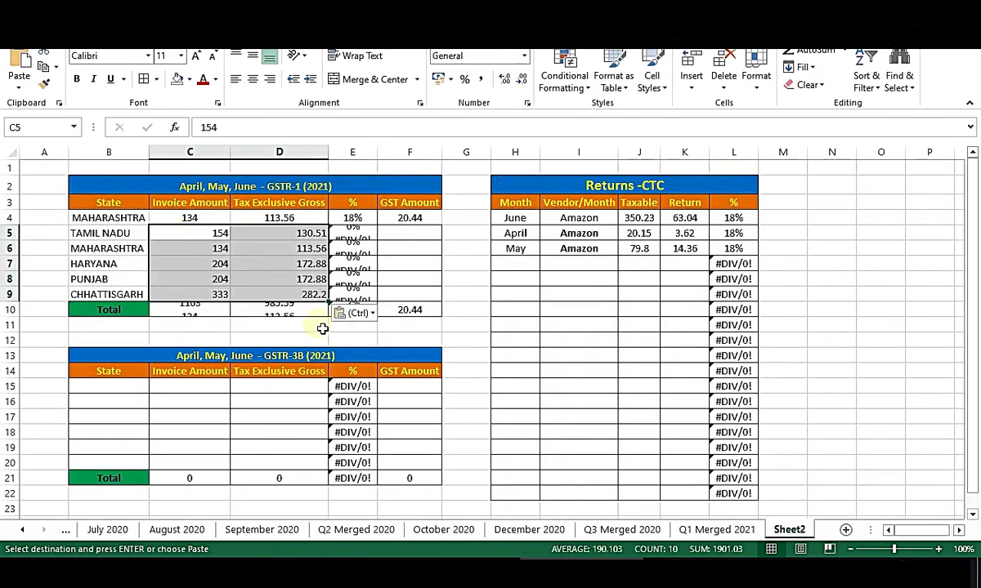
Paste the five states' Total Tax values (AD4:AD9) into Sheet2's GST Amount column F5:F9.
{"action": "left_click", "coordinate": [413, 222]}
{"action": "key", "text": "alt+Tab"}
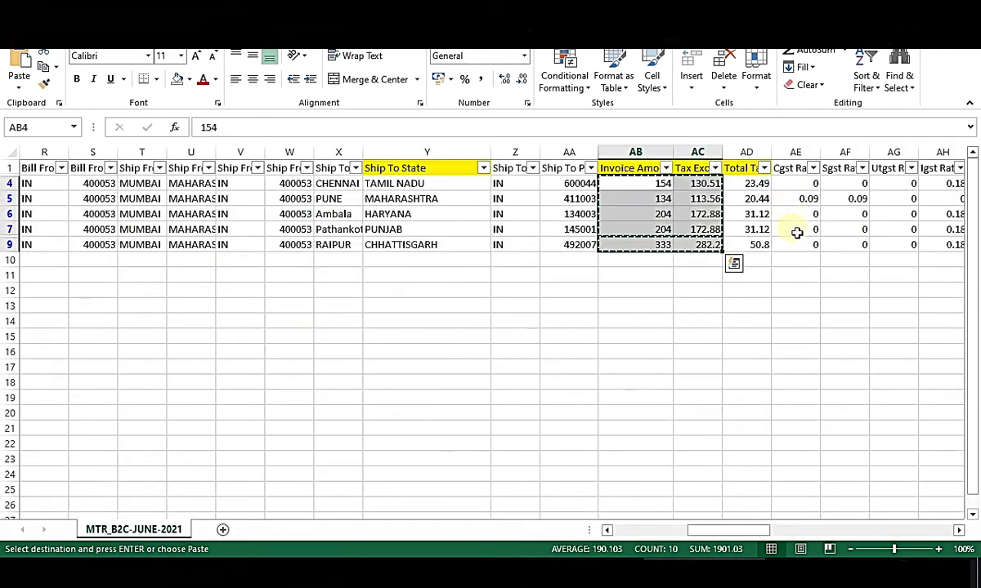
{"action": "left_click_drag", "start_coordinate": [760, 188], "coordinate": [766, 247]}
{"action": "key", "text": "ctrl+c"}
{"action": "key", "text": "alt+Tab"}
{"action": "key", "text": "ctrl+v"}
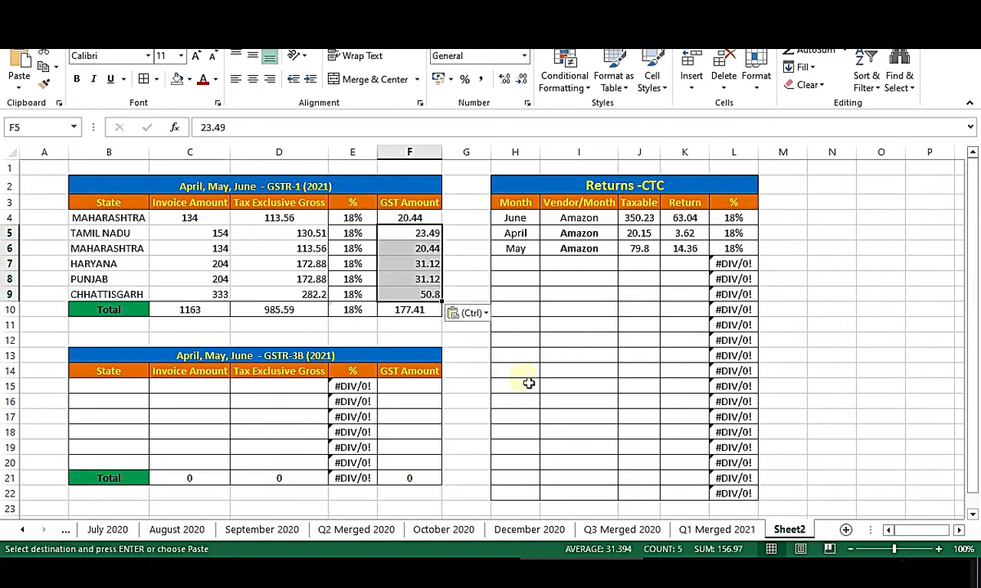
{"action": "left_click", "coordinate": [470, 372]}
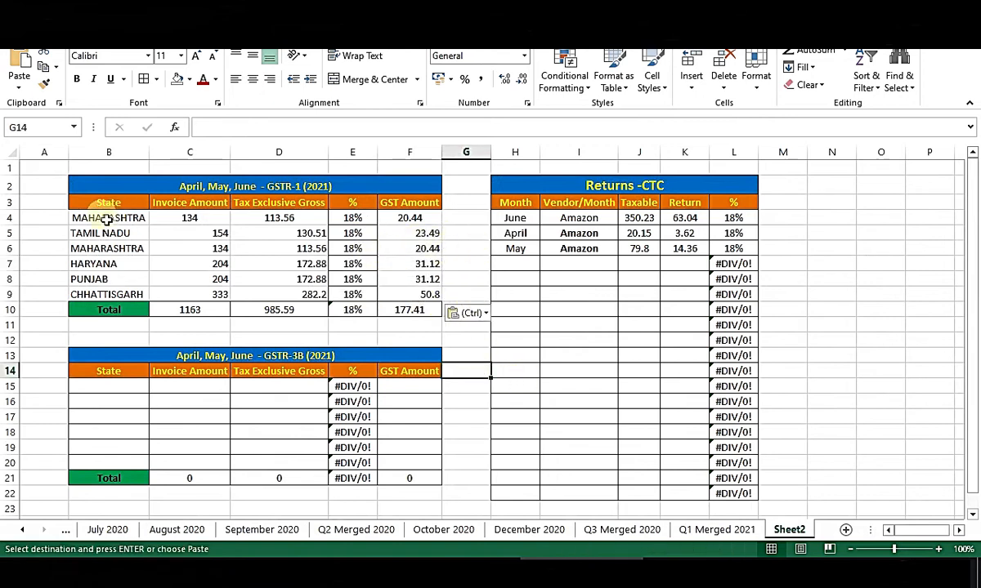
Apply All Borders and Center alignment to the GSTR-1 table B3:F10.
{"action": "left_click_drag", "start_coordinate": [88, 204], "coordinate": [424, 313]}
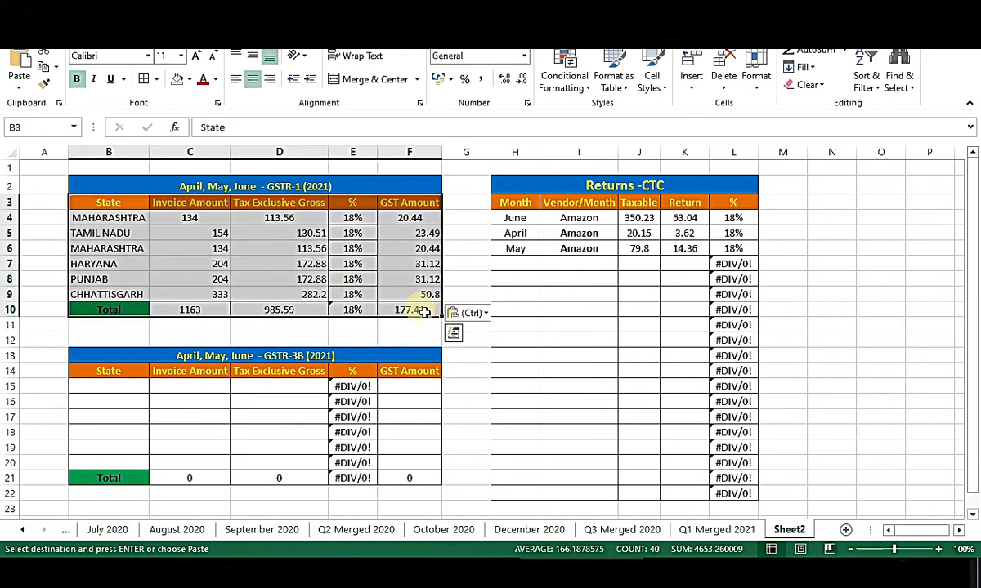
{"action": "left_click", "coordinate": [146, 80]}
{"action": "left_click", "coordinate": [255, 81]}
{"action": "left_click", "coordinate": [253, 80]}
{"action": "left_click", "coordinate": [267, 250]}
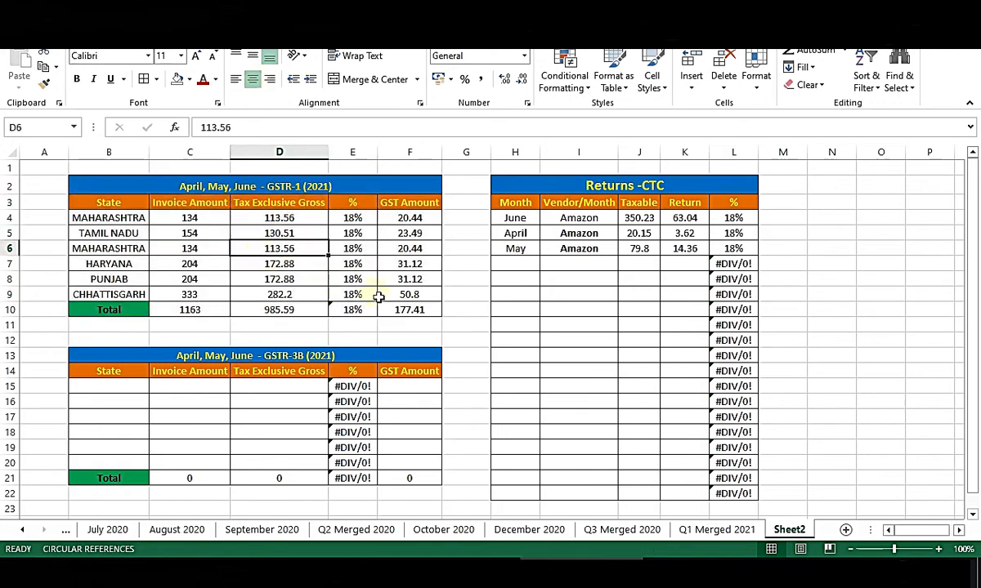
Compare Sheet2's GSTR-1 table with the one on Q1 Merged 2021.
{"action": "left_click", "coordinate": [480, 252]}
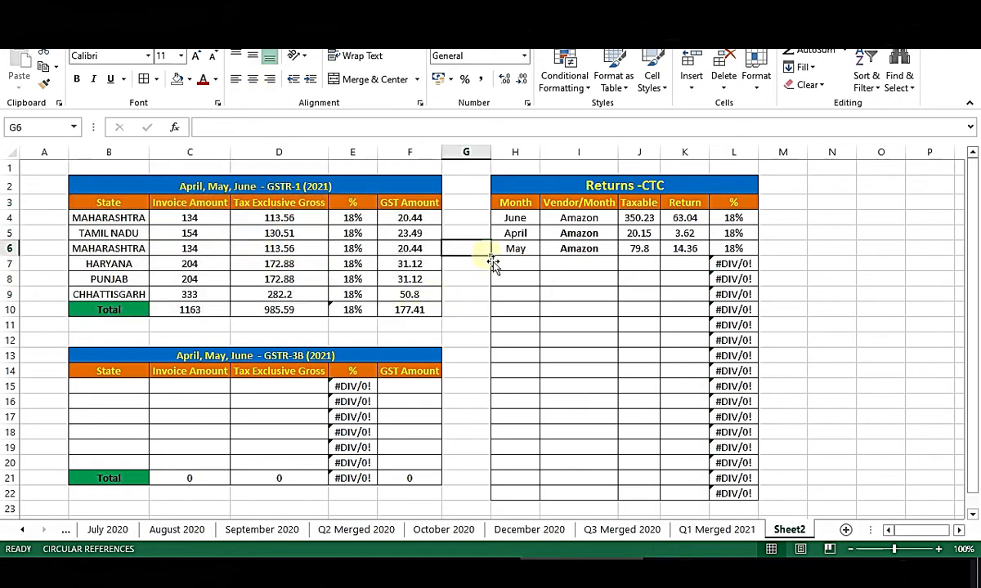
{"action": "left_click_drag", "start_coordinate": [126, 189], "coordinate": [387, 313]}
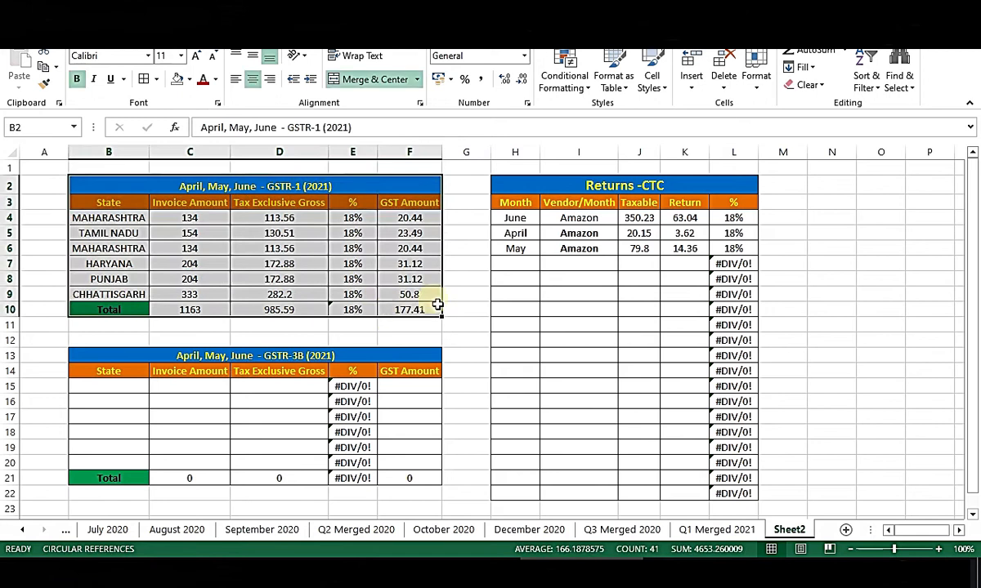
{"action": "left_click", "coordinate": [472, 272]}
{"action": "left_click", "coordinate": [717, 529]}
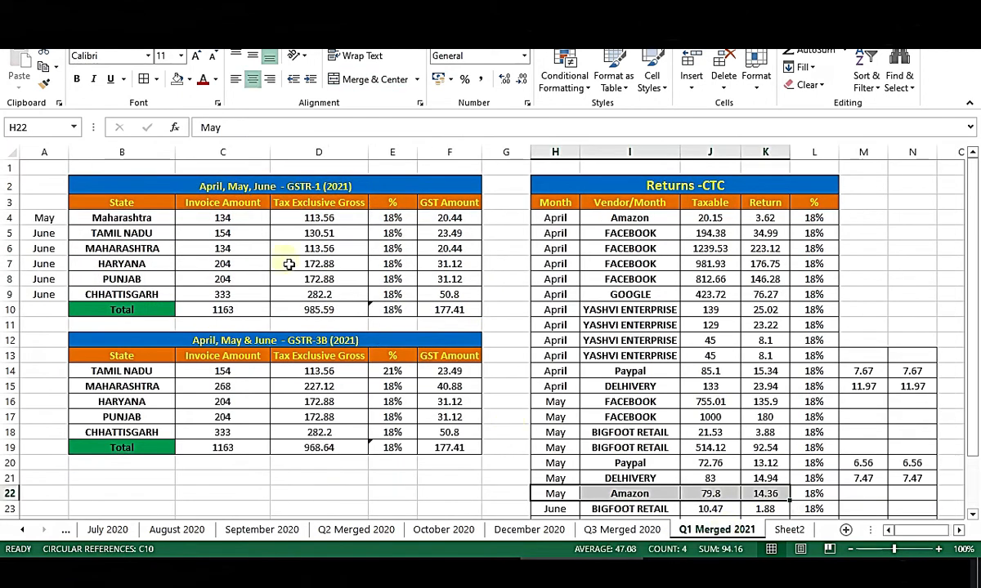
{"action": "left_click_drag", "start_coordinate": [122, 186], "coordinate": [438, 313]}
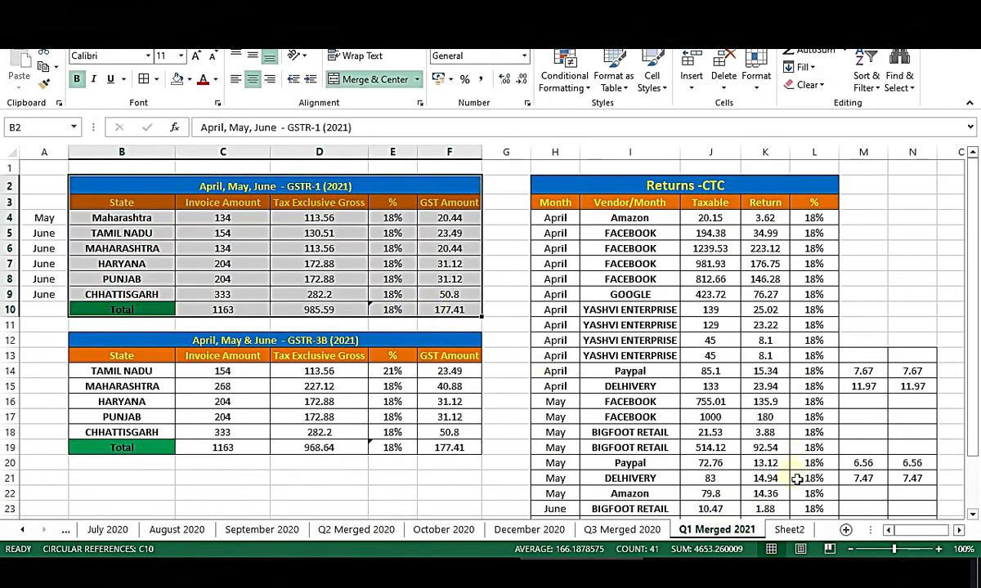
{"action": "left_click", "coordinate": [789, 530]}
{"action": "left_click_drag", "start_coordinate": [109, 190], "coordinate": [413, 313]}
Check the month labels in column A of Q1 Merged 2021, then pick Sheet2's A4.
{"action": "left_click", "coordinate": [706, 528]}
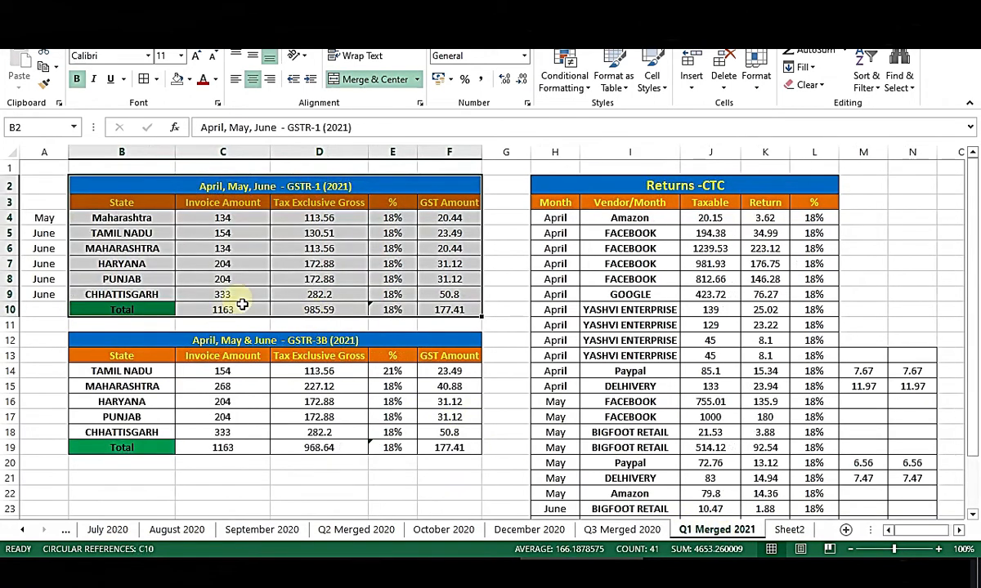
{"action": "left_click", "coordinate": [45, 218]}
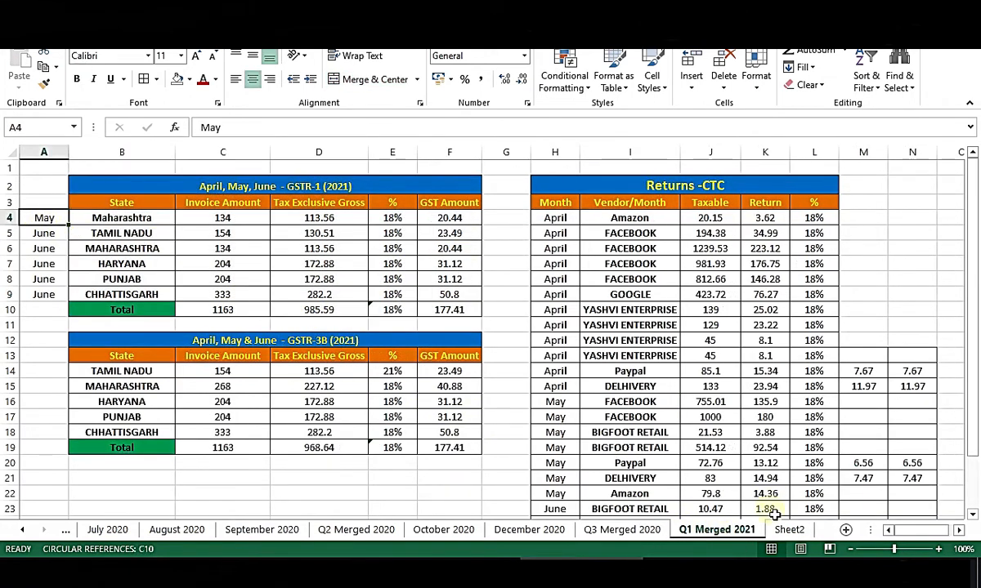
{"action": "left_click_drag", "start_coordinate": [49, 210], "coordinate": [45, 356]}
{"action": "left_click", "coordinate": [789, 531]}
{"action": "left_click", "coordinate": [54, 220]}
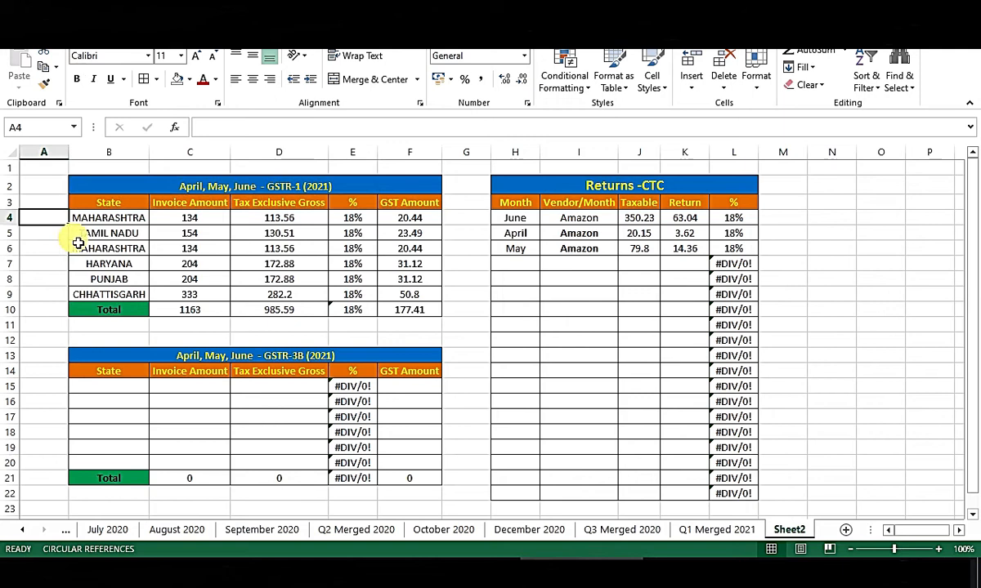
Enter May in A4 and June in A5, then copy June down through A9.
{"action": "type", "text": "May"}
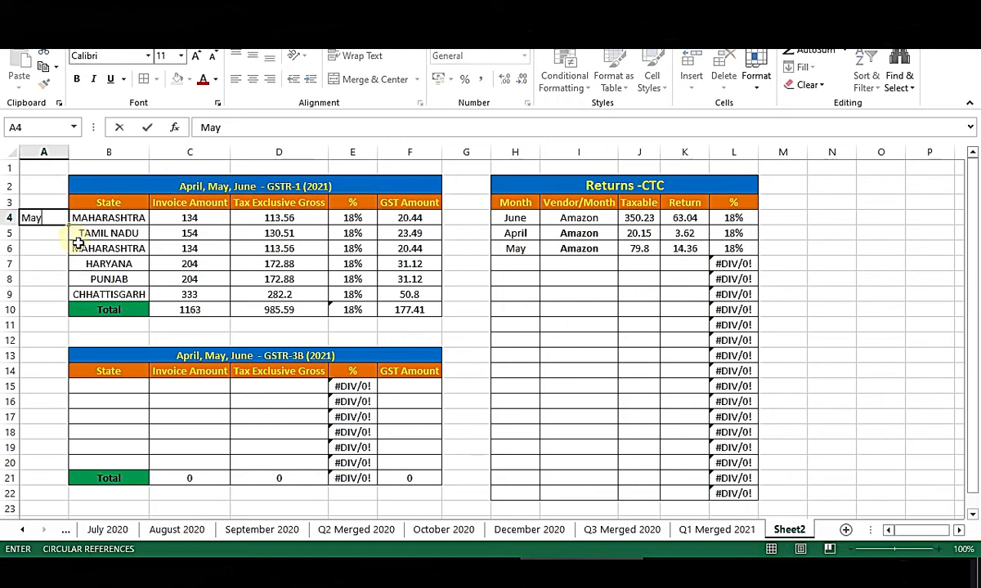
{"action": "key", "text": "Return"}
{"action": "type", "text": "June"}
{"action": "key", "text": "Return"}
{"action": "key", "text": "Up"}
{"action": "key", "text": "ctrl+c"}
{"action": "key", "text": "Down"}
{"action": "key", "text": "ctrl+v"}
{"action": "key", "text": "Down"}
{"action": "key", "text": "ctrl+v"}
{"action": "key", "text": "Down"}
{"action": "key", "text": "ctrl+v"}
{"action": "key", "text": "Down"}
{"action": "key", "text": "ctrl+v"}
{"action": "key", "text": "Escape"}
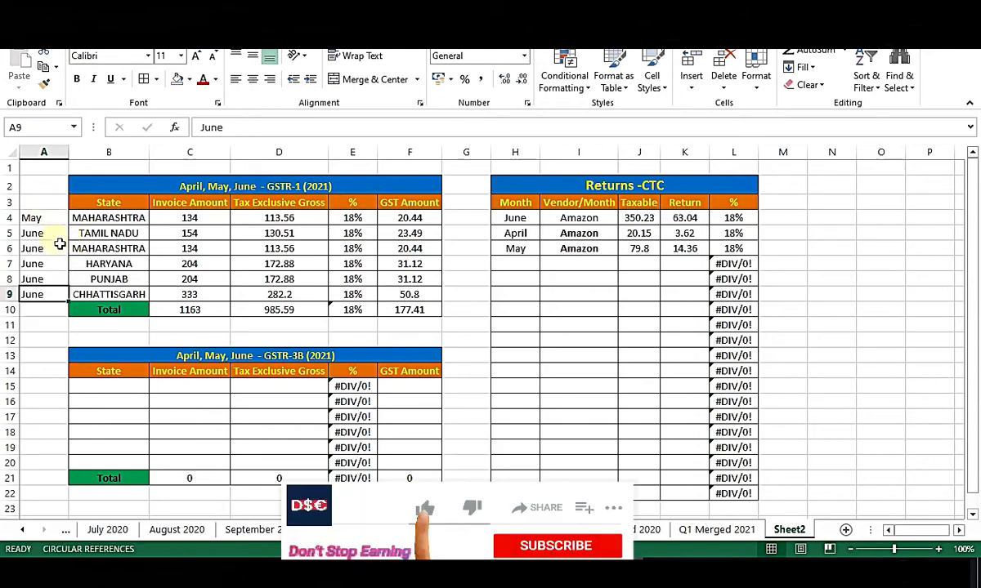
Copy the GSTR-1 title and header rows.
{"action": "left_click_drag", "start_coordinate": [72, 190], "coordinate": [46, 204]}
{"action": "key", "text": "ctrl+c"}
{"action": "left_click", "coordinate": [94, 252]}
Review the Returns table's Month column and the month-labelled GSTR-1 rows.
{"action": "left_click", "coordinate": [516, 205]}
{"action": "left_click_drag", "start_coordinate": [517, 247], "coordinate": [515, 298]}
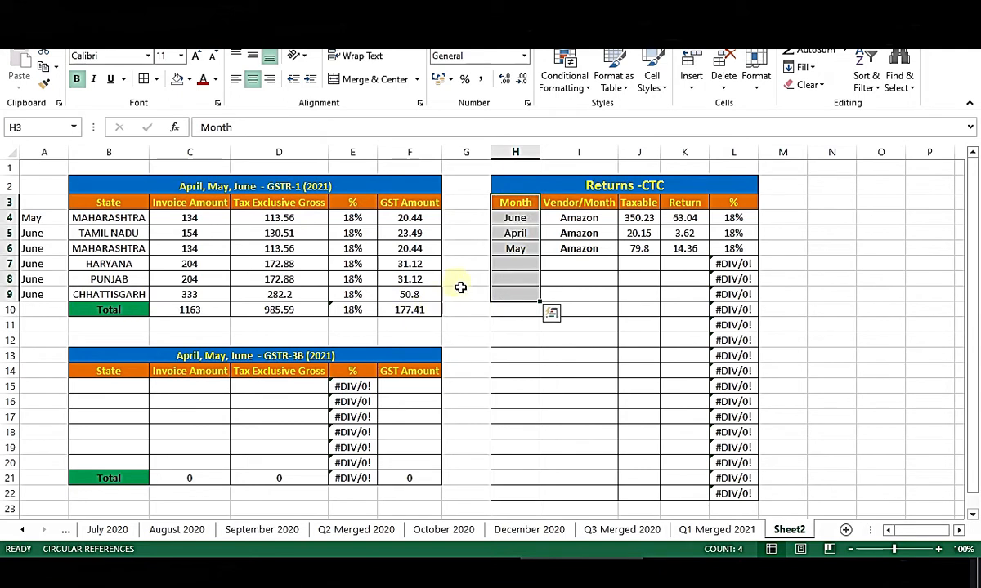
{"action": "left_click", "coordinate": [460, 283]}
{"action": "left_click", "coordinate": [475, 388]}
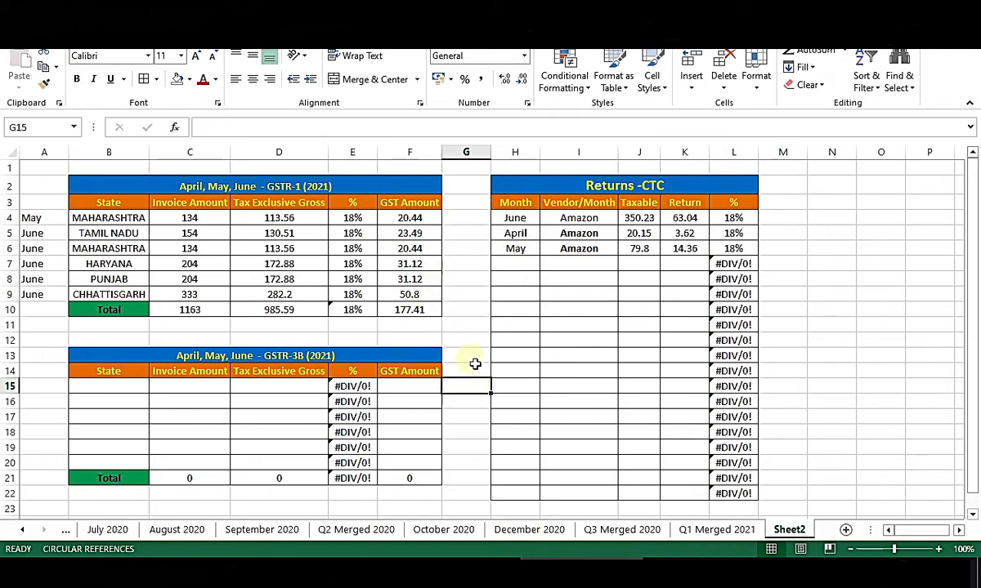
{"action": "left_click", "coordinate": [476, 285]}
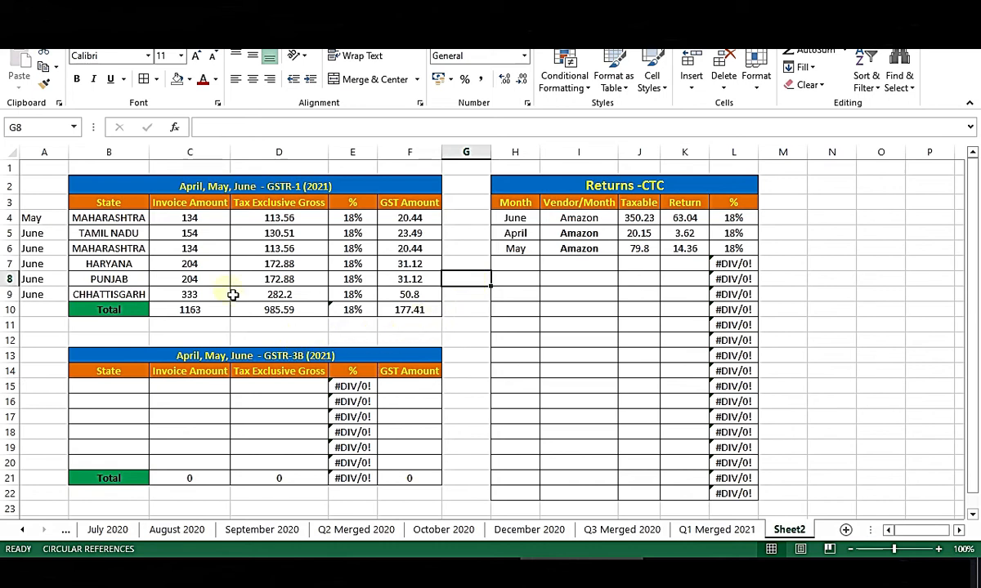
{"action": "left_click_drag", "start_coordinate": [56, 218], "coordinate": [438, 307]}
{"action": "left_click", "coordinate": [472, 355]}
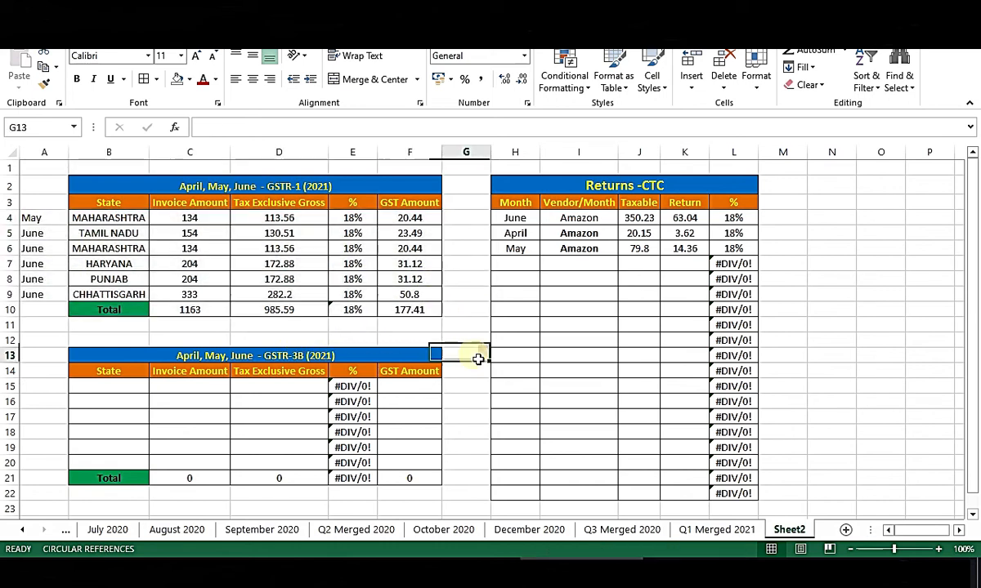
On Q1 Merged 2021, compare GST amounts for Maharashtra and Punjab across the GSTR-1 and GSTR-3B tables.
{"action": "left_click", "coordinate": [719, 531]}
{"action": "left_click_drag", "start_coordinate": [106, 343], "coordinate": [420, 450]}
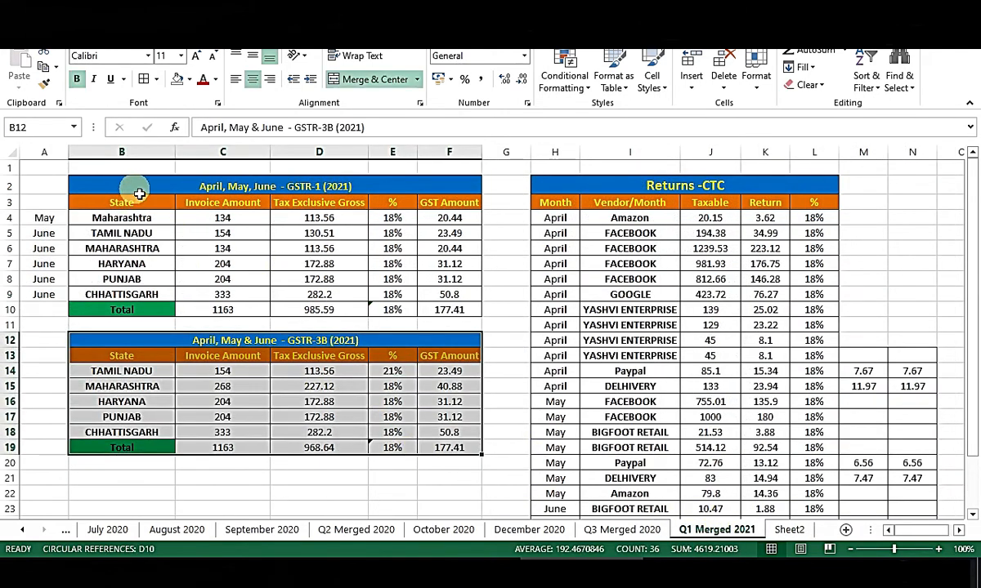
{"action": "left_click_drag", "start_coordinate": [122, 188], "coordinate": [384, 325]}
{"action": "left_click_drag", "start_coordinate": [125, 343], "coordinate": [458, 465]}
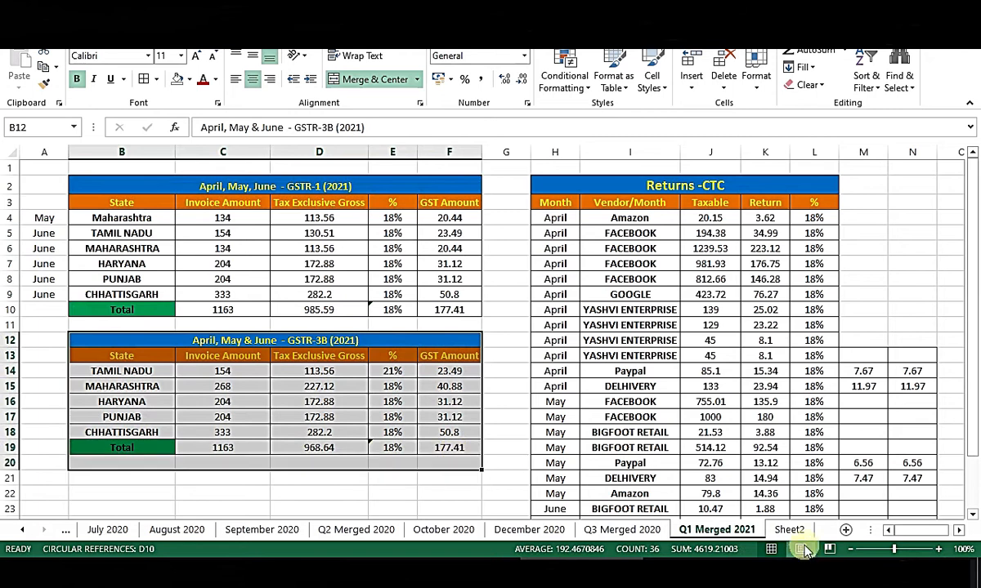
{"action": "left_click_drag", "start_coordinate": [429, 251], "coordinate": [434, 264]}
{"action": "left_click", "coordinate": [435, 384]}
{"action": "left_click", "coordinate": [440, 281]}
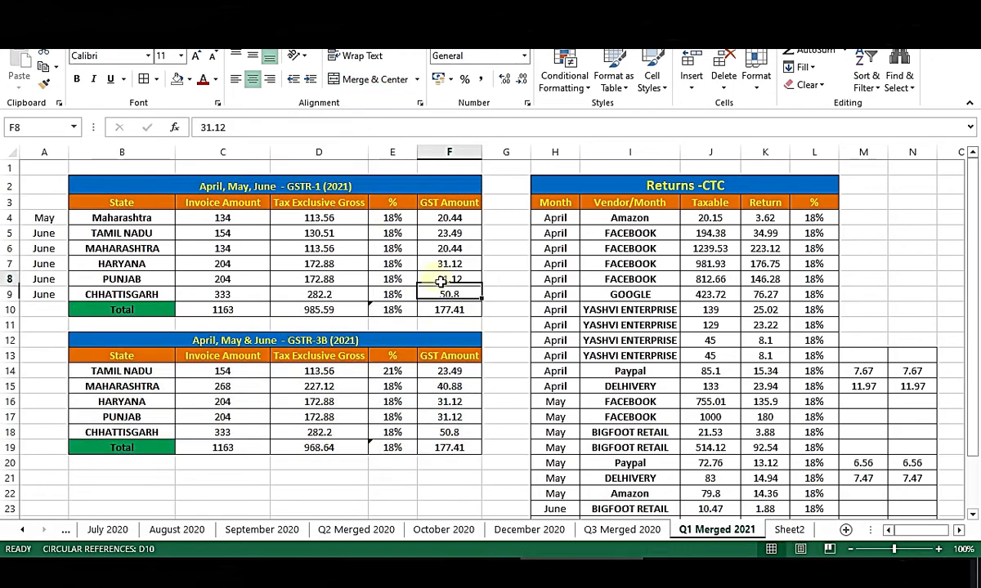
{"action": "left_click_drag", "start_coordinate": [145, 188], "coordinate": [430, 319]}
{"action": "left_click", "coordinate": [508, 375]}
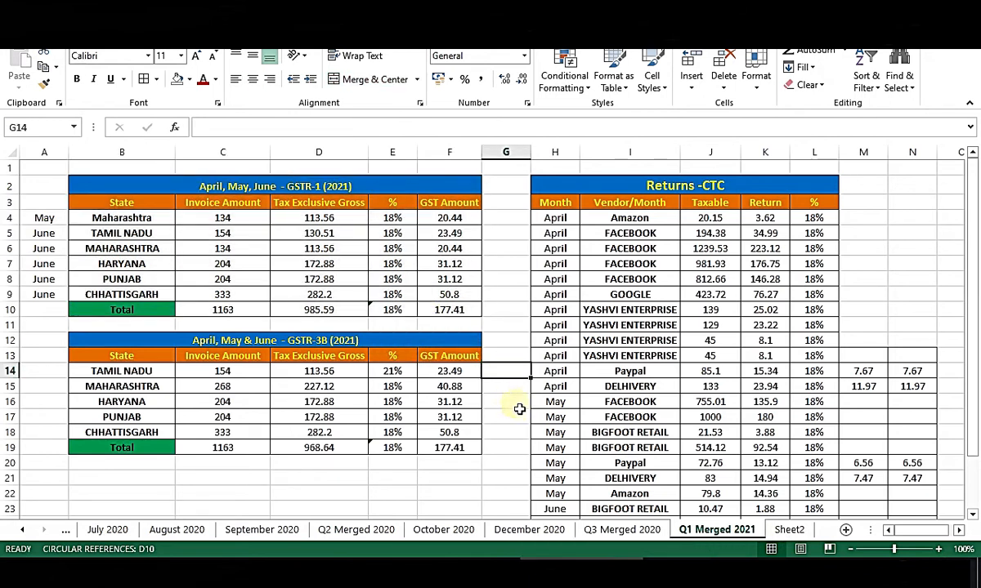
Check both Maharashtra entries in GSTR-1 against Maharashtra in GSTR-3B.
{"action": "left_click", "coordinate": [514, 294]}
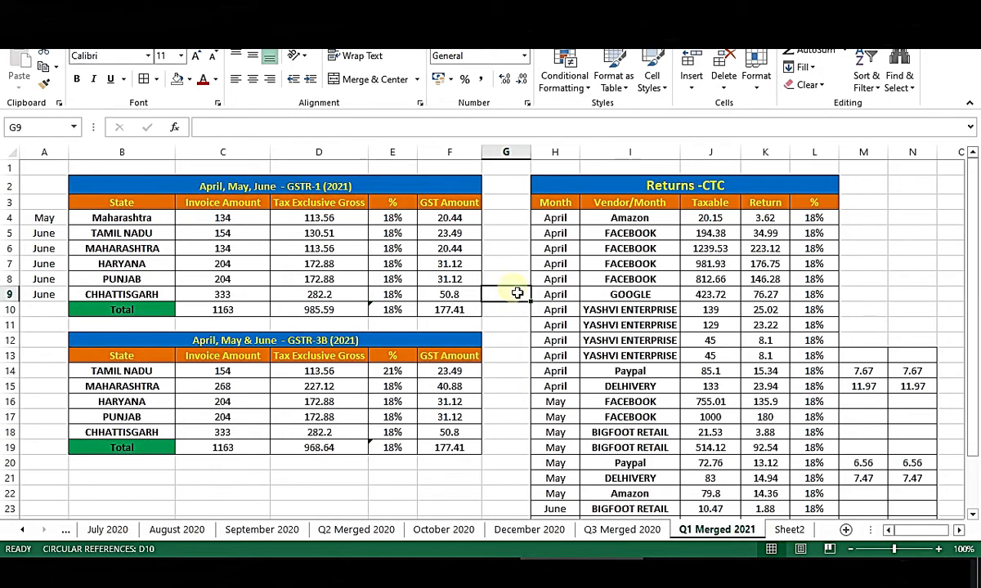
{"action": "left_click", "coordinate": [143, 221]}
{"action": "left_click", "coordinate": [157, 250]}
{"action": "left_click", "coordinate": [136, 391]}
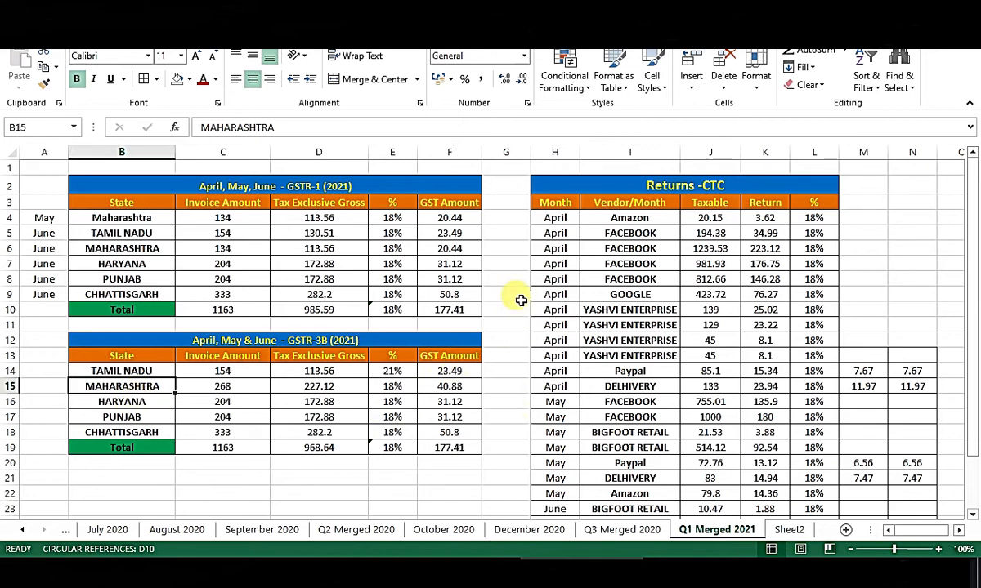
{"action": "left_click_drag", "start_coordinate": [140, 188], "coordinate": [476, 299]}
{"action": "left_click", "coordinate": [485, 248]}
{"action": "left_click", "coordinate": [139, 253]}
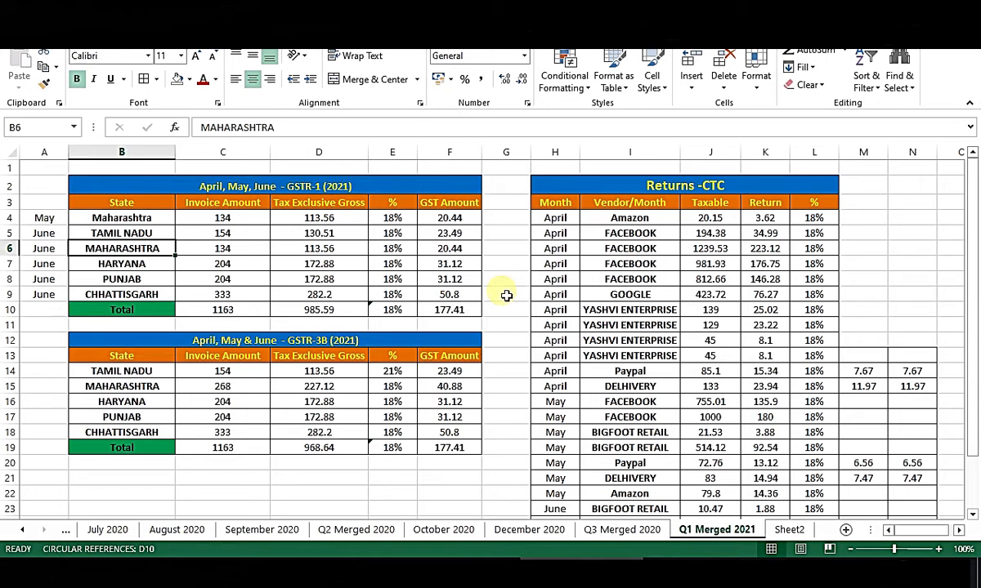
Review the five state rows of the GSTR-3B table.
{"action": "left_click", "coordinate": [513, 418]}
{"action": "left_click", "coordinate": [518, 265]}
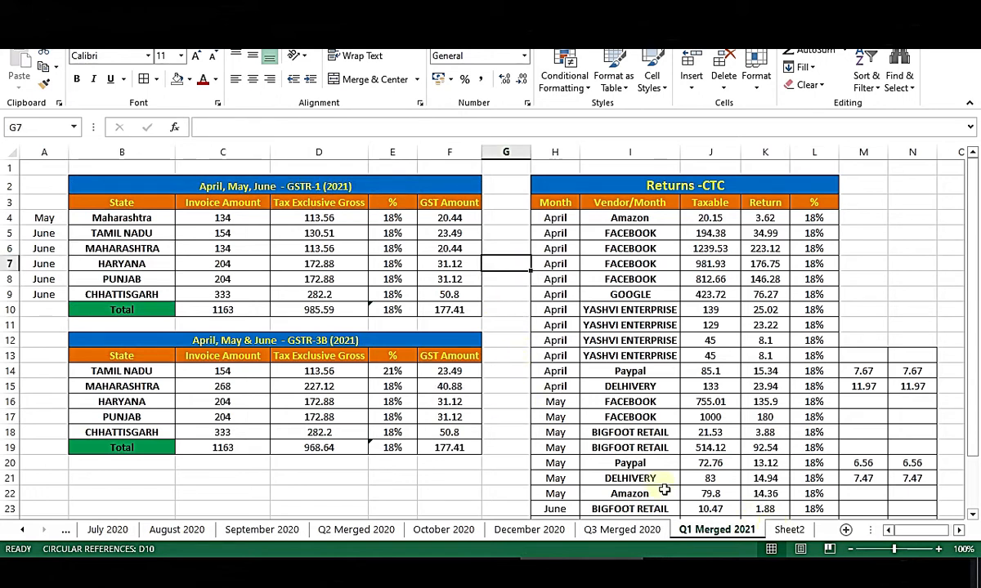
{"action": "left_click_drag", "start_coordinate": [123, 371], "coordinate": [466, 437]}
{"action": "left_click", "coordinate": [504, 280]}
{"action": "left_click", "coordinate": [508, 400]}
{"action": "left_click_drag", "start_coordinate": [105, 341], "coordinate": [467, 447]}
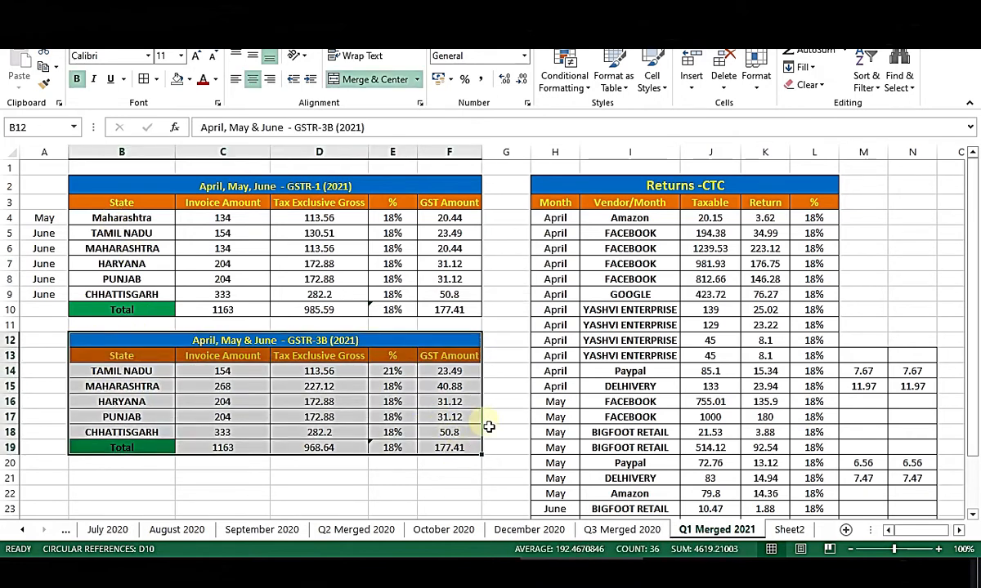
{"action": "left_click", "coordinate": [518, 378]}
{"action": "left_click", "coordinate": [514, 246]}
Reselect the full GSTR-1 and GSTR-3B tables, then return to Sheet2.
{"action": "left_click_drag", "start_coordinate": [139, 182], "coordinate": [427, 317]}
{"action": "left_click", "coordinate": [507, 265]}
{"action": "left_click_drag", "start_coordinate": [135, 189], "coordinate": [397, 313]}
{"action": "left_click", "coordinate": [494, 434]}
{"action": "left_click_drag", "start_coordinate": [123, 345], "coordinate": [450, 448]}
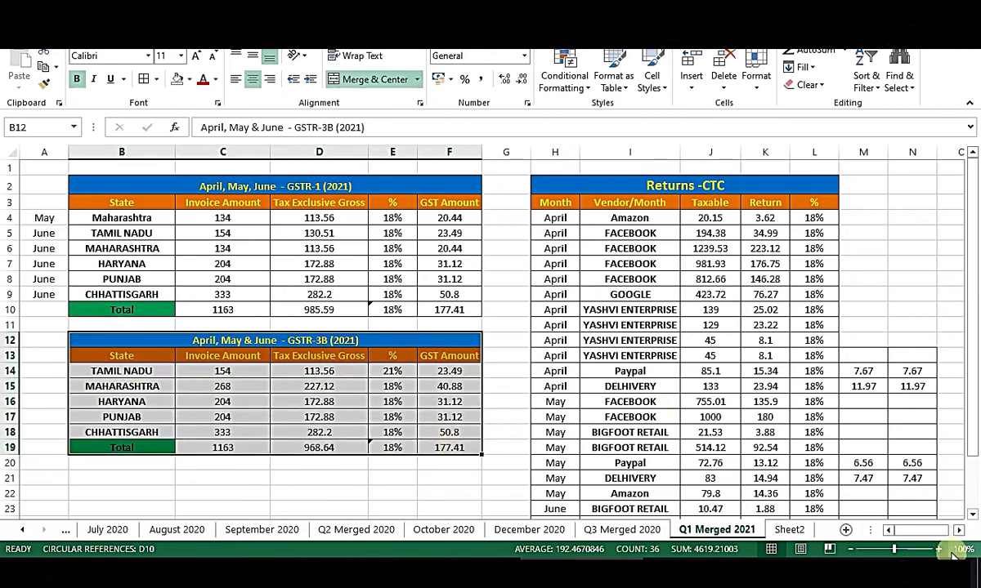
{"action": "left_click", "coordinate": [790, 529]}
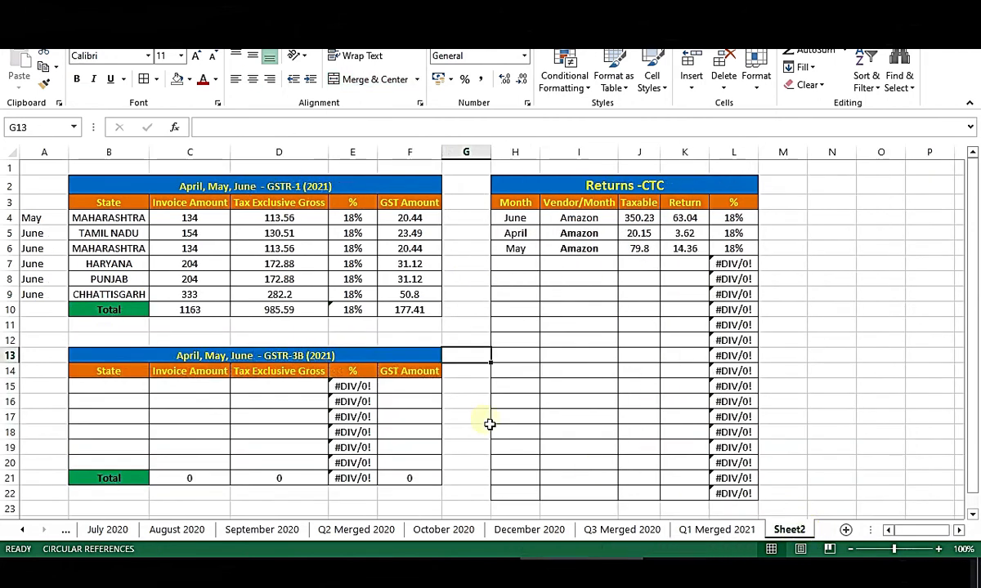
Fill the MAHARASHTRA cells B6 and B4 with standard yellow.
{"action": "left_click", "coordinate": [106, 219]}
{"action": "left_click", "coordinate": [188, 81]}
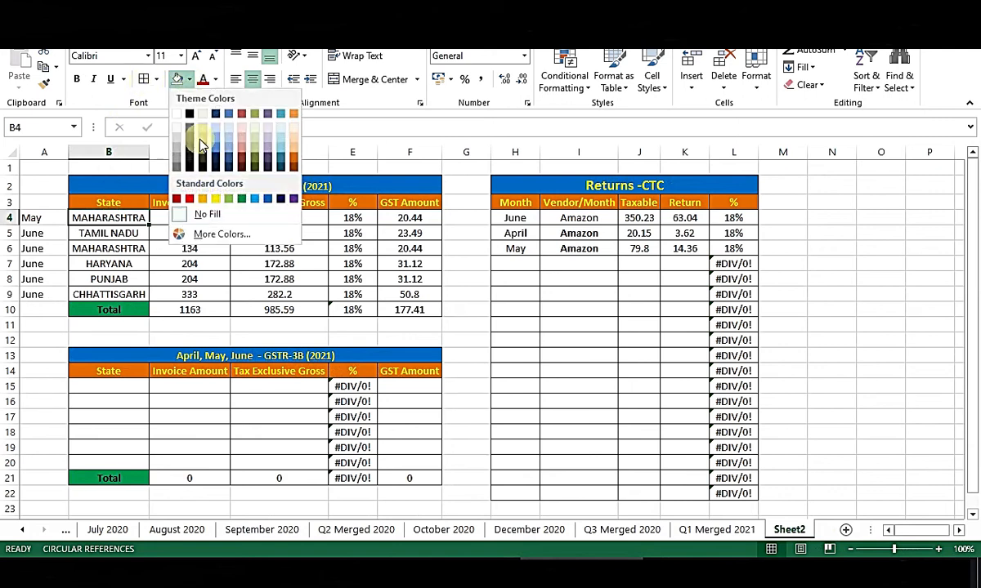
{"action": "left_click", "coordinate": [123, 255]}
{"action": "left_click", "coordinate": [122, 250]}
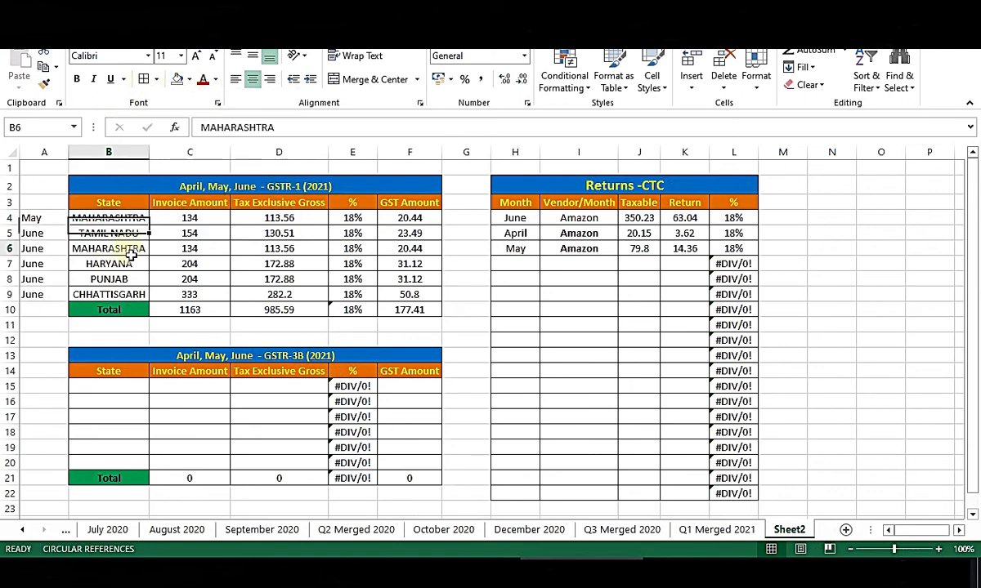
{"action": "left_click", "coordinate": [188, 81]}
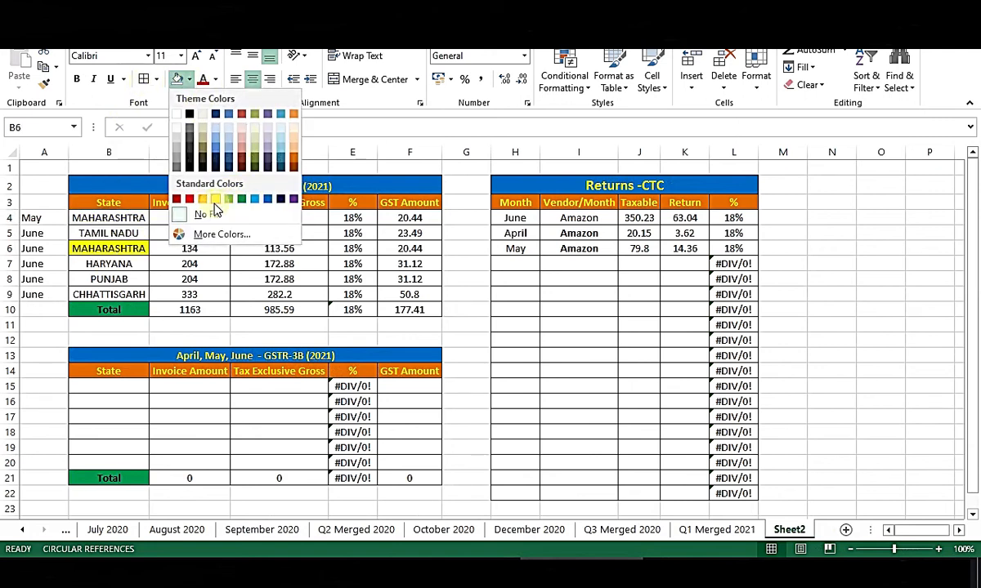
{"action": "left_click", "coordinate": [211, 199]}
{"action": "left_click", "coordinate": [141, 221]}
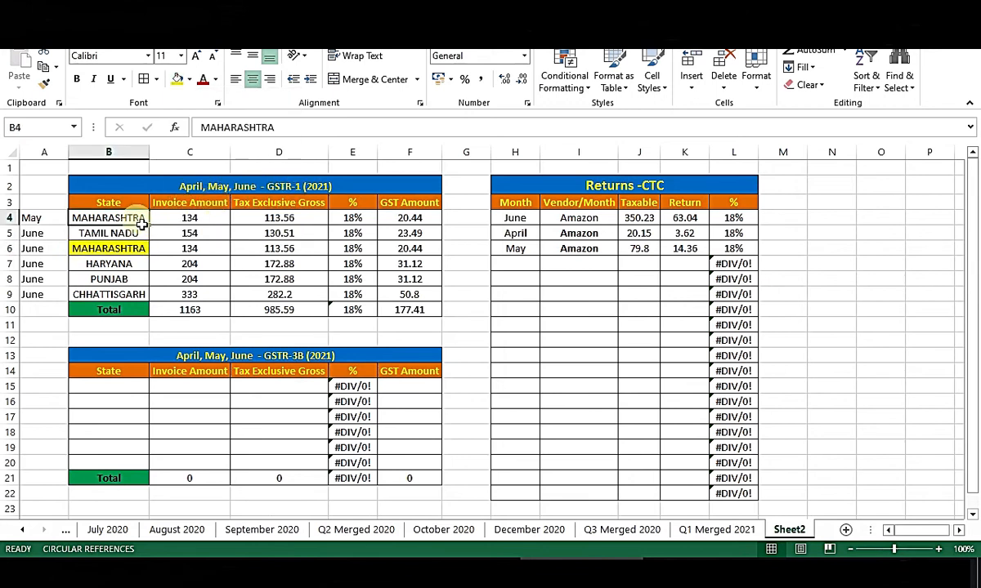
{"action": "left_click", "coordinate": [188, 81]}
{"action": "left_click", "coordinate": [211, 199]}
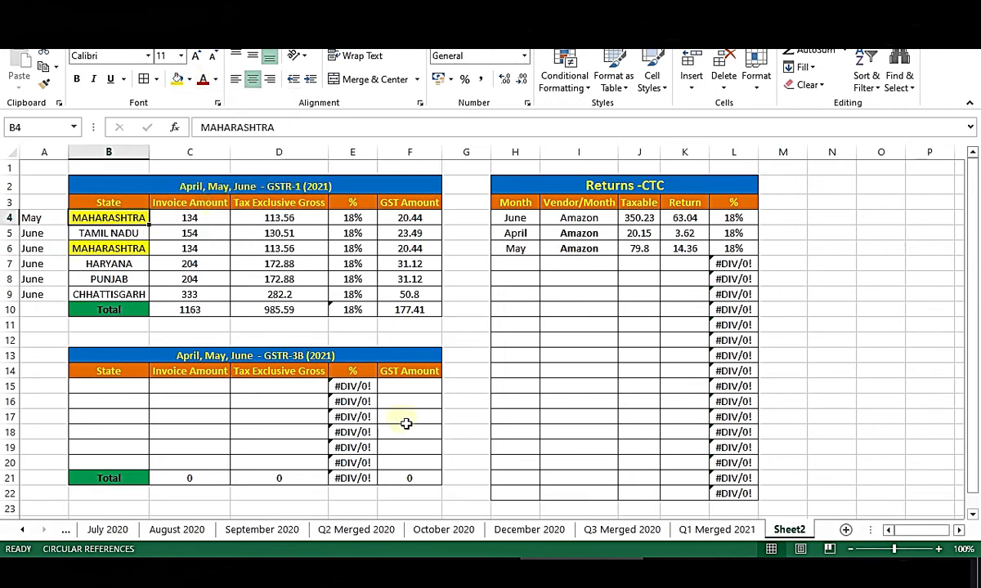
On the September 2020 sheet, review the state names listed down column A.
{"action": "left_click", "coordinate": [255, 530]}
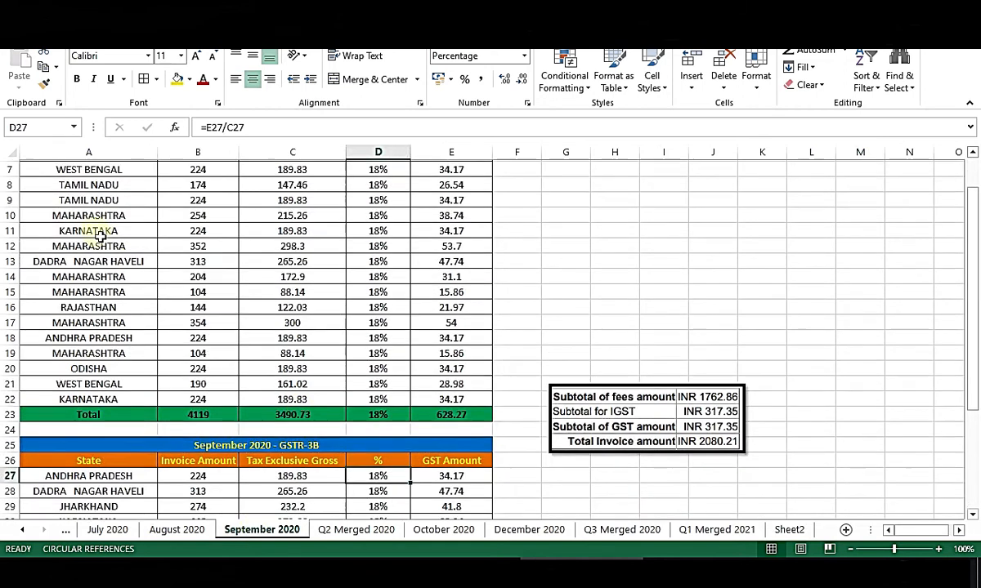
{"action": "scroll", "coordinate": [98, 233], "scroll_direction": "up", "scroll_amount": 2}
{"action": "left_click_drag", "start_coordinate": [186, 337], "coordinate": [123, 351]}
{"action": "left_click", "coordinate": [94, 198]}
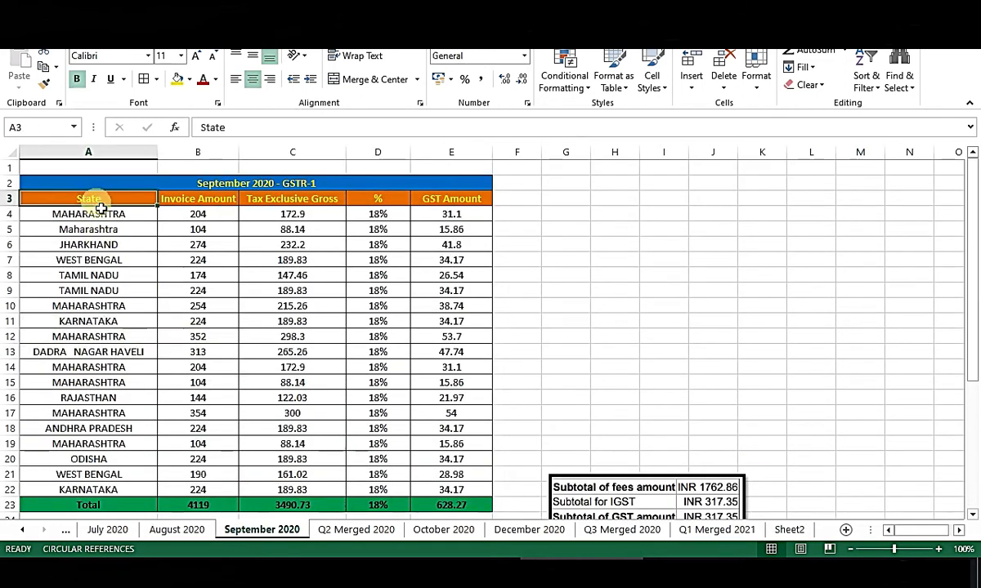
{"action": "left_click", "coordinate": [105, 305]}
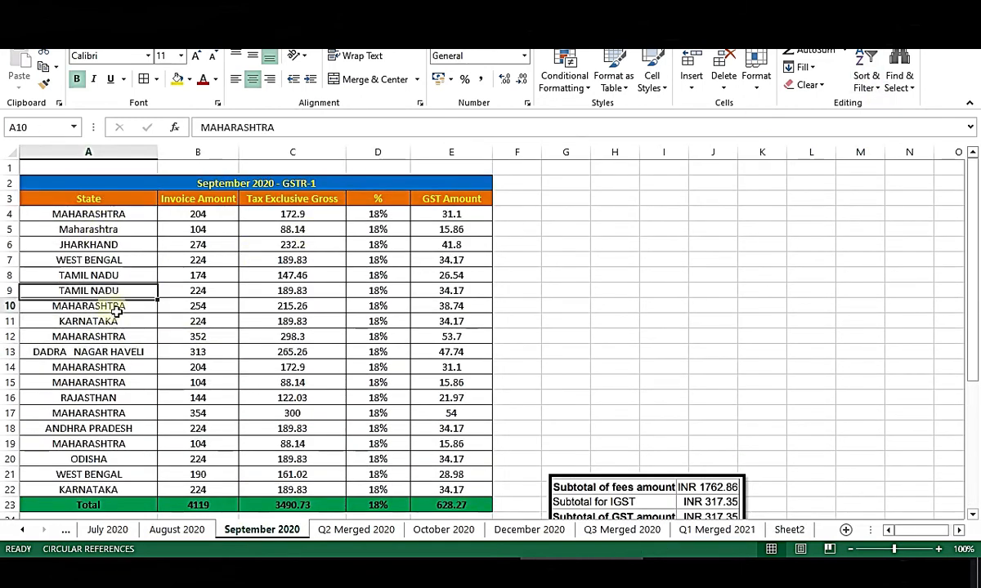
{"action": "left_click", "coordinate": [104, 382]}
{"action": "left_click", "coordinate": [105, 460]}
{"action": "left_click", "coordinate": [106, 429]}
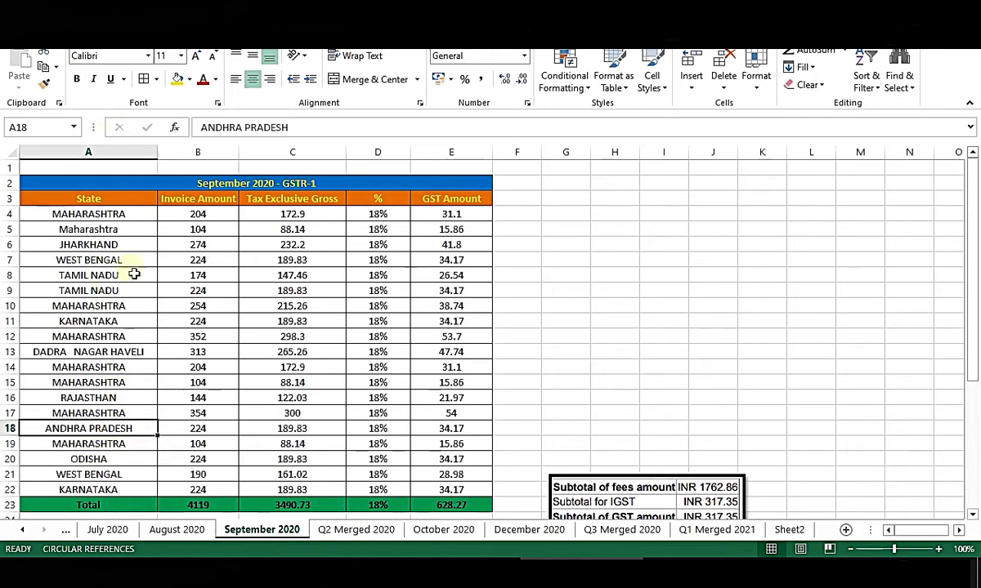
{"action": "scroll", "coordinate": [158, 385], "scroll_direction": "down", "scroll_amount": 4}
{"action": "scroll", "coordinate": [158, 381], "scroll_direction": "up", "scroll_amount": 4}
{"action": "left_click", "coordinate": [100, 213]}
{"action": "left_click", "coordinate": [102, 199]}
Turn on filtering and filter the State column to show only ANDHRA PRADESH rows.
{"action": "left_click", "coordinate": [868, 81]}
{"action": "left_click", "coordinate": [886, 160]}
{"action": "left_click", "coordinate": [149, 198]}
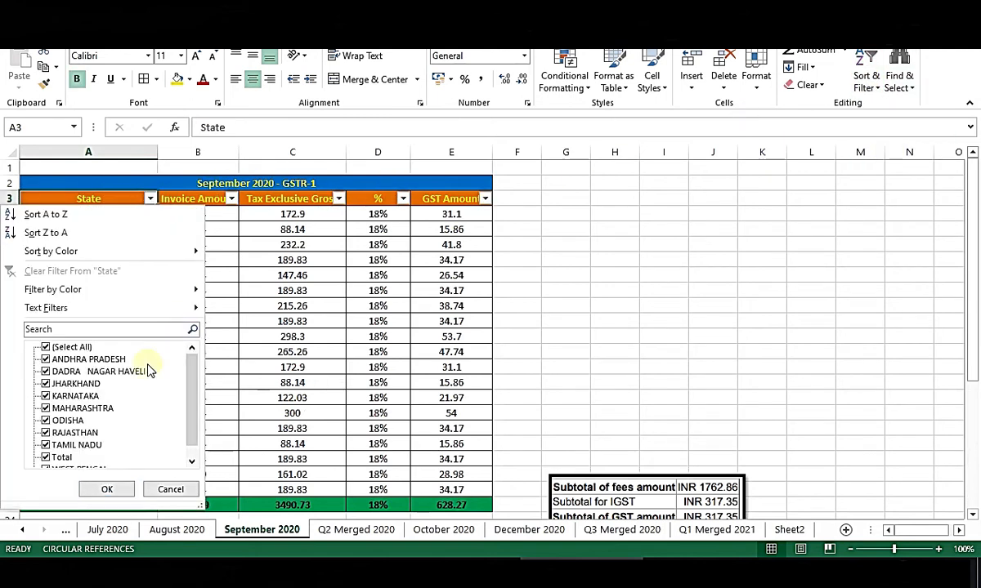
{"action": "left_click", "coordinate": [77, 347]}
{"action": "left_click", "coordinate": [47, 360]}
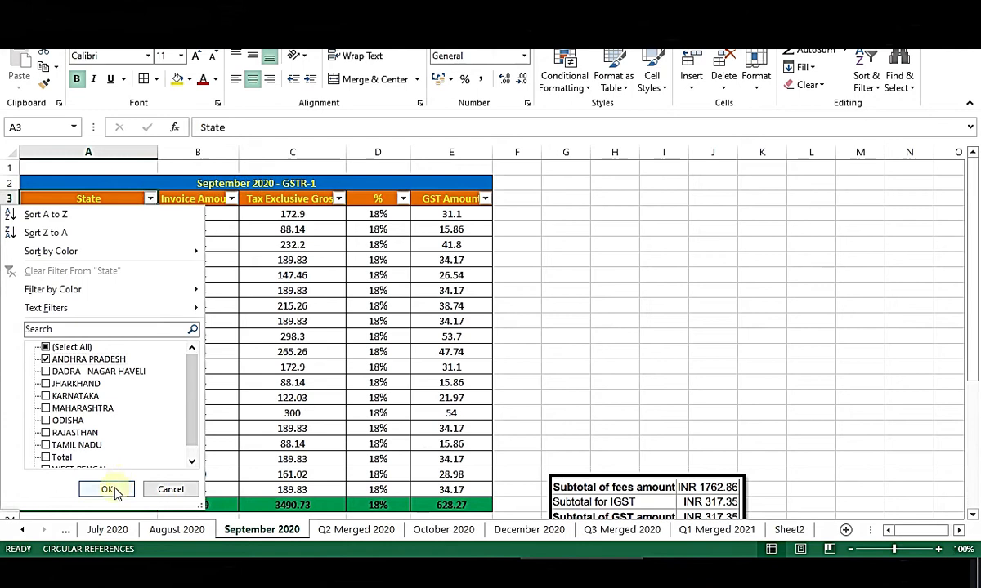
{"action": "left_click", "coordinate": [107, 489]}
{"action": "left_click_drag", "start_coordinate": [75, 217], "coordinate": [282, 214]}
{"action": "type", "text": "c"}
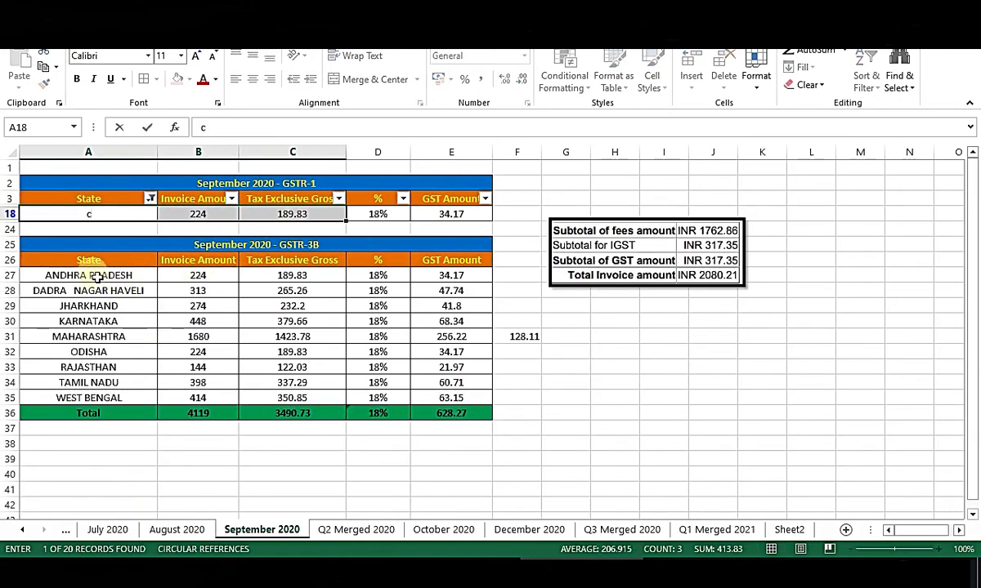
{"action": "key", "text": "Escape"}
{"action": "left_click_drag", "start_coordinate": [94, 276], "coordinate": [291, 292]}
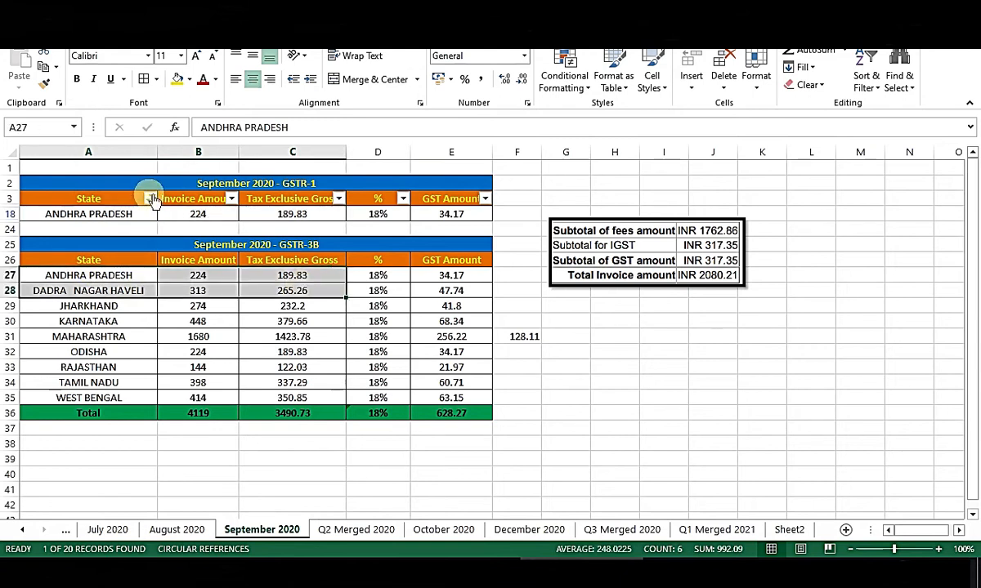
Change the State filter to show only MAHARASHTRA and copy the MAHARASHTRA entry.
{"action": "left_click", "coordinate": [153, 197]}
{"action": "left_click", "coordinate": [71, 360]}
{"action": "left_click", "coordinate": [74, 373]}
{"action": "left_click", "coordinate": [73, 373]}
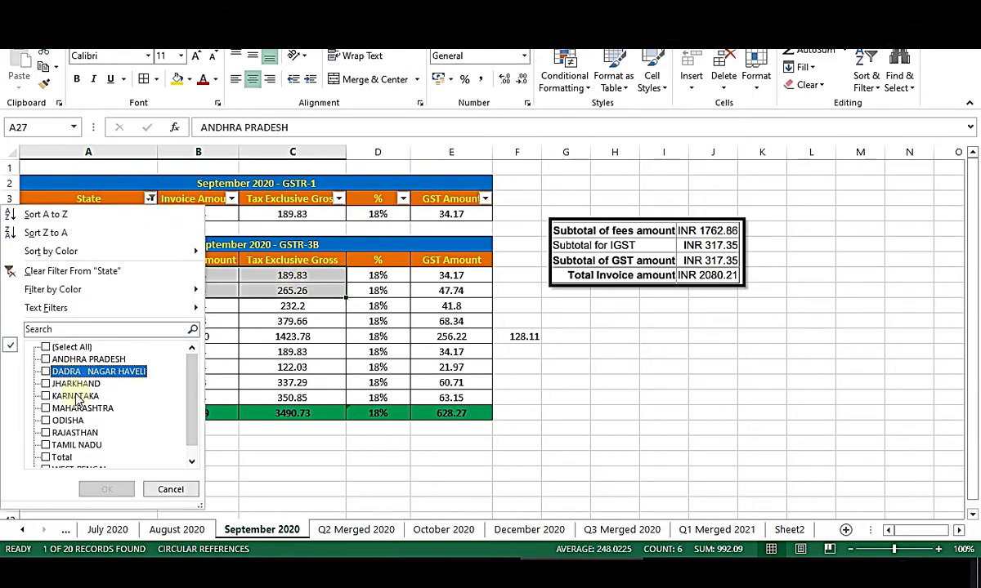
{"action": "left_click", "coordinate": [75, 408]}
{"action": "left_click", "coordinate": [106, 489]}
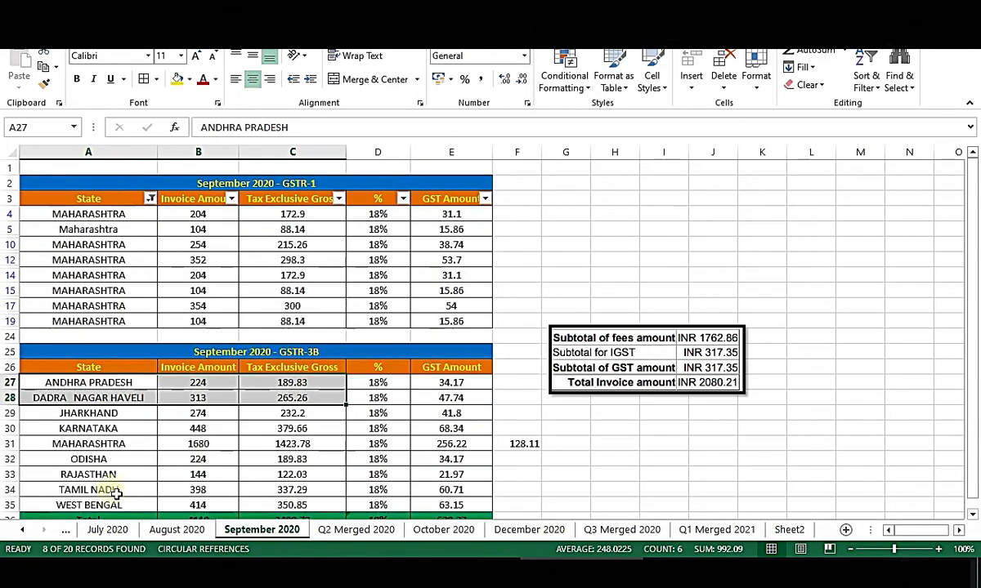
{"action": "left_click", "coordinate": [584, 204]}
{"action": "scroll", "coordinate": [536, 284], "scroll_direction": "down", "scroll_amount": 1}
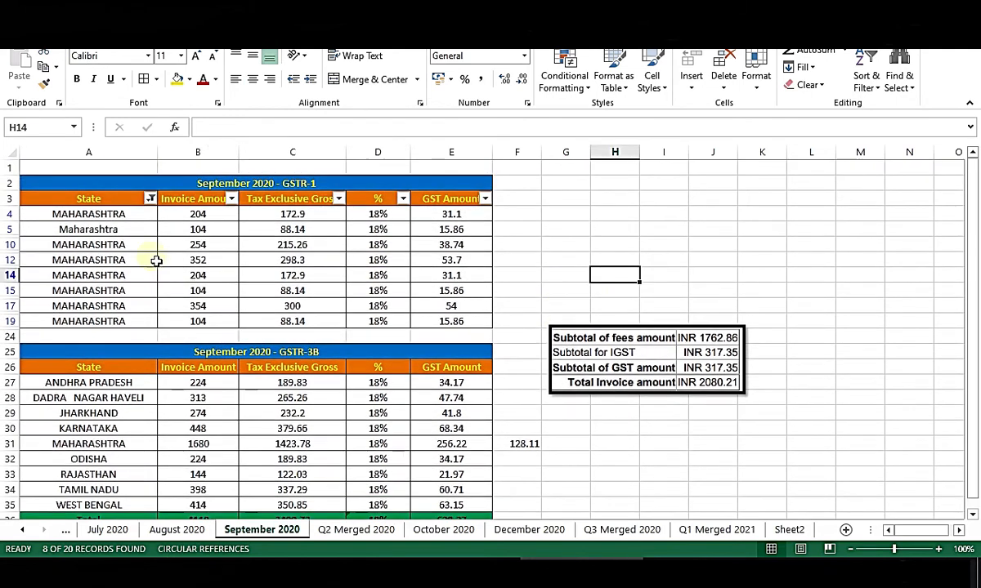
{"action": "left_click", "coordinate": [88, 214]}
{"action": "key", "text": "ctrl+c"}
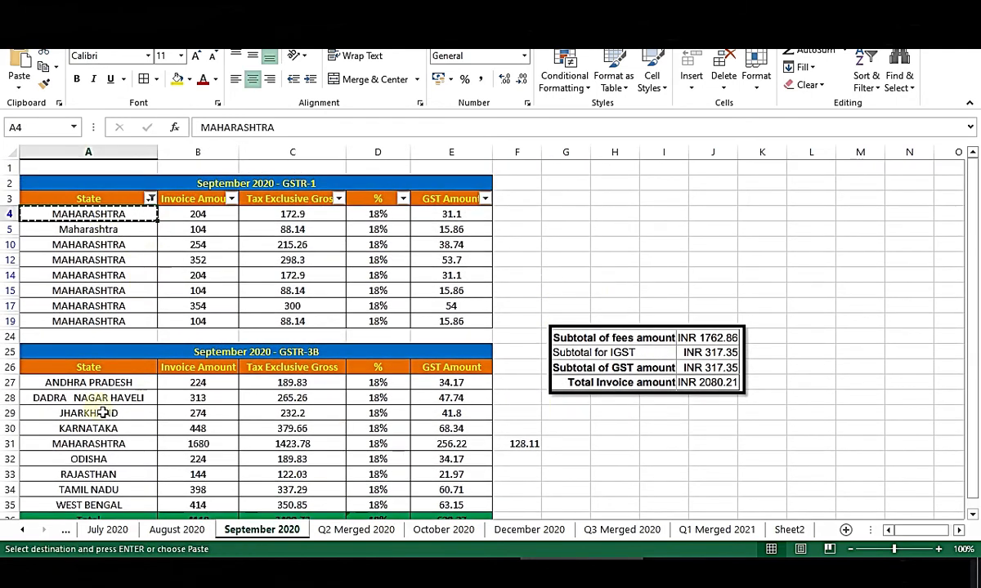
Compare MAHARASHTRA's invoice, gross and GST totals against GSTR-3B figures 1680 and 1423.78.
{"action": "left_click", "coordinate": [99, 448]}
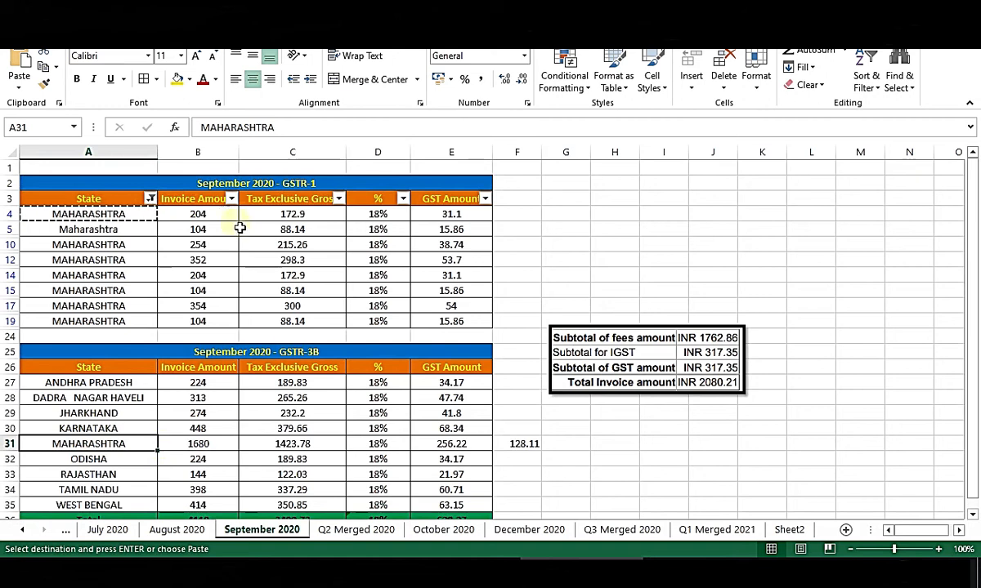
{"action": "left_click_drag", "start_coordinate": [199, 214], "coordinate": [229, 330]}
{"action": "key", "text": "Escape"}
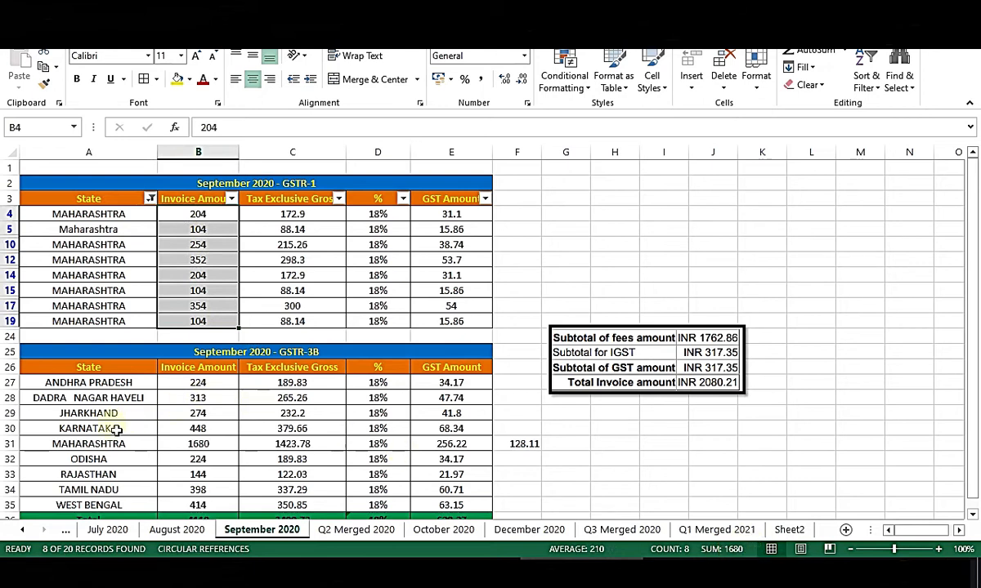
{"action": "left_click", "coordinate": [214, 447]}
{"action": "left_click_drag", "start_coordinate": [288, 214], "coordinate": [307, 322]}
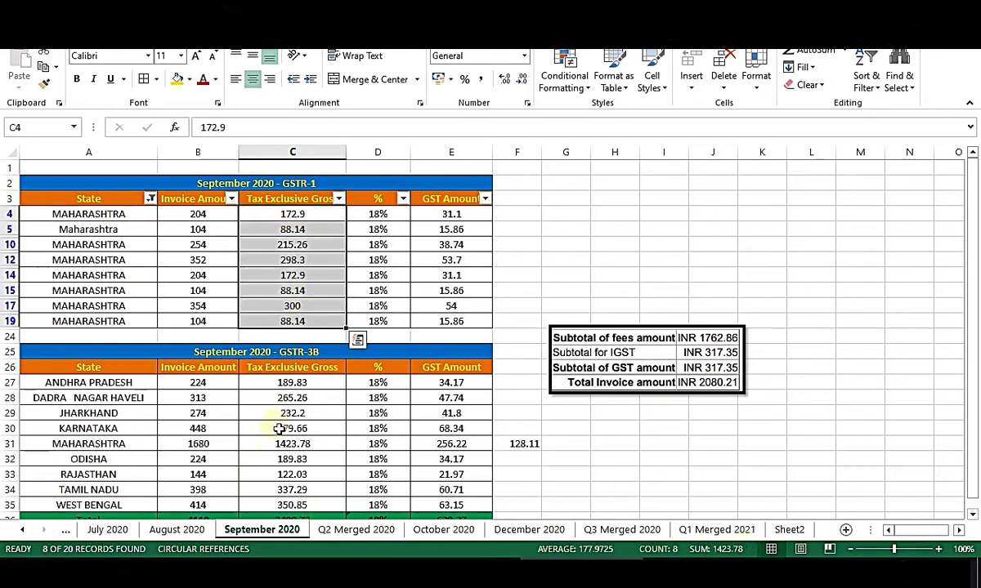
{"action": "left_click", "coordinate": [309, 447]}
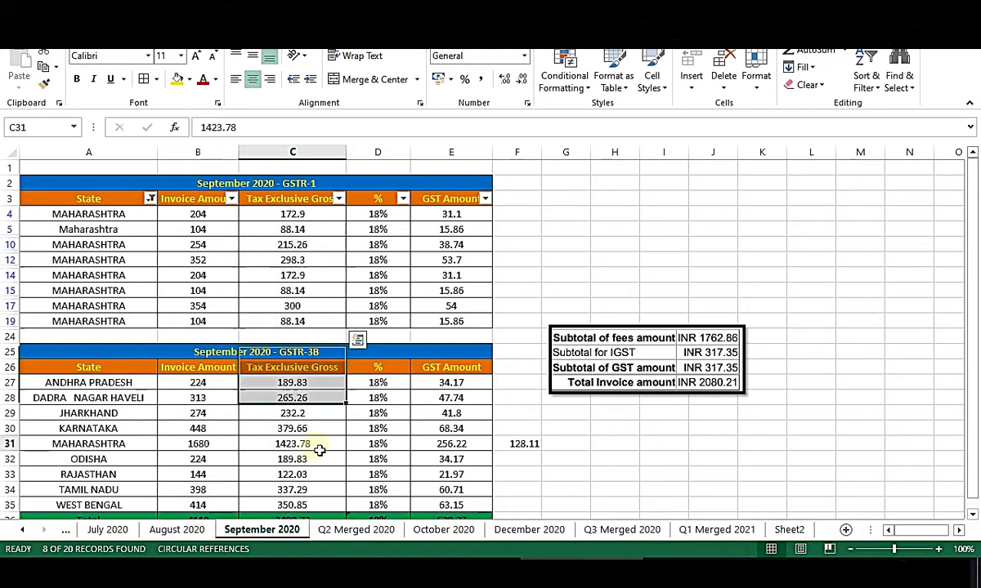
{"action": "left_click", "coordinate": [389, 449]}
{"action": "left_click_drag", "start_coordinate": [463, 217], "coordinate": [483, 331]}
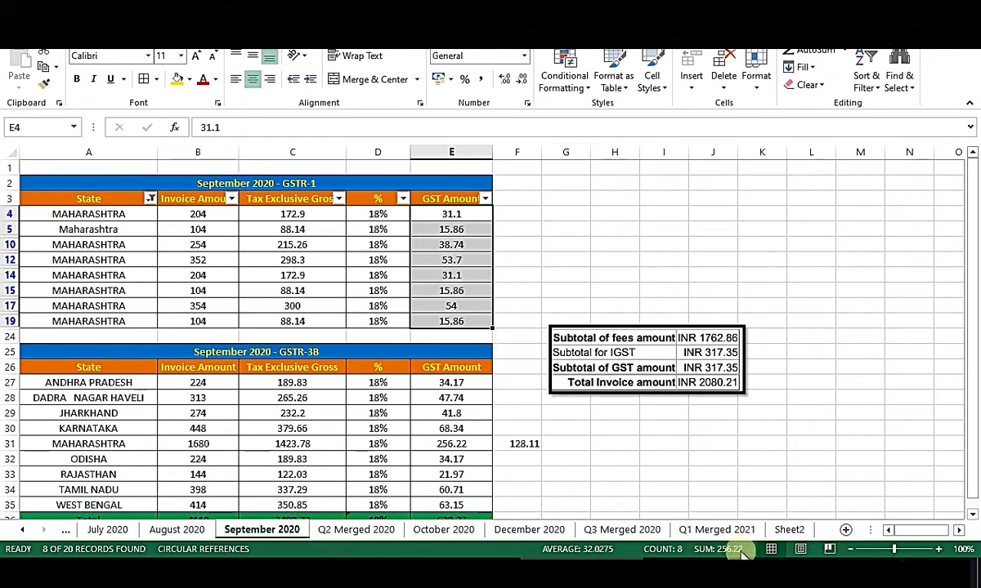
{"action": "left_click", "coordinate": [461, 448]}
Move the subtotal summary beside the GSTR-1 table, check F31's halved GST, then return to Sheet2.
{"action": "left_click", "coordinate": [696, 460]}
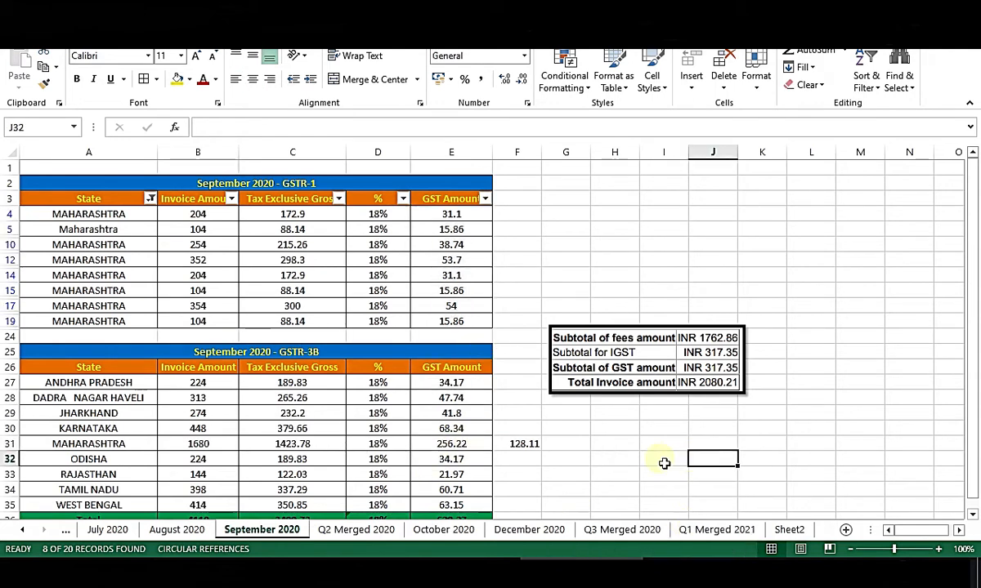
{"action": "left_click_drag", "start_coordinate": [686, 335], "coordinate": [833, 162]}
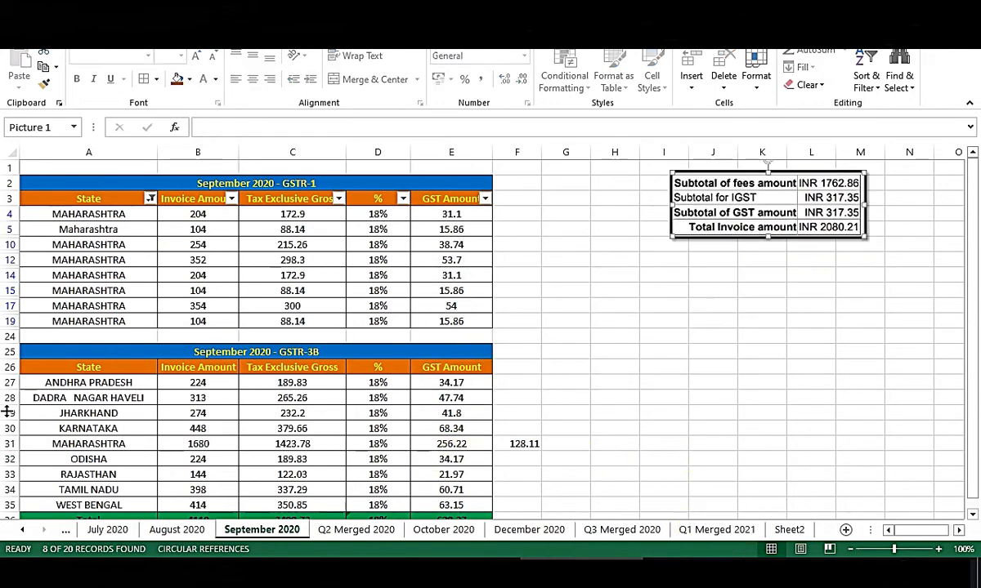
{"action": "left_click", "coordinate": [577, 434]}
{"action": "left_click", "coordinate": [523, 446]}
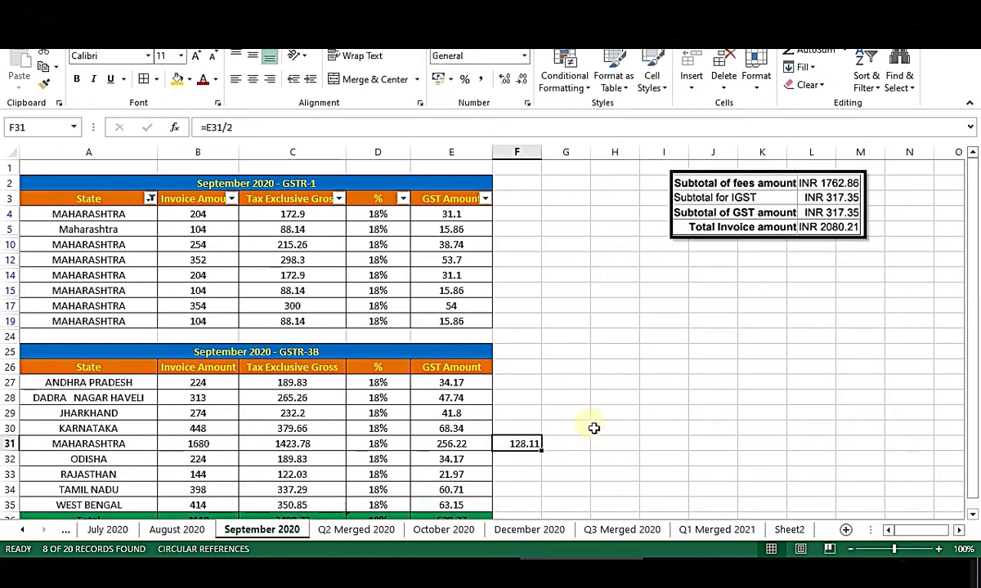
{"action": "left_click", "coordinate": [789, 530]}
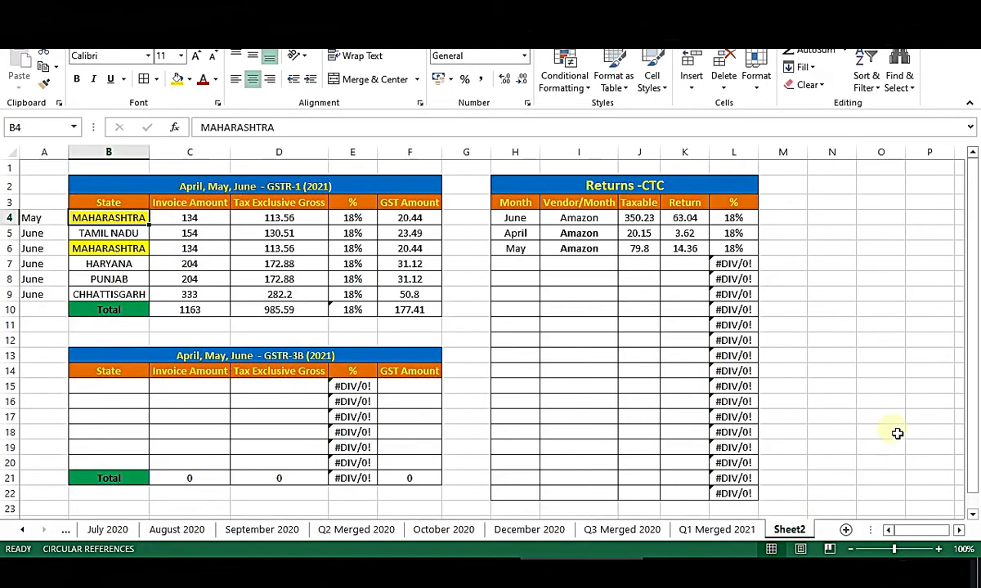
On Q1 Merged 2021, look over the Paypal and DELHIVERY return rows in columns M–N.
{"action": "left_click", "coordinate": [746, 529]}
{"action": "left_click_drag", "start_coordinate": [868, 327], "coordinate": [933, 496]}
{"action": "left_click", "coordinate": [912, 279]}
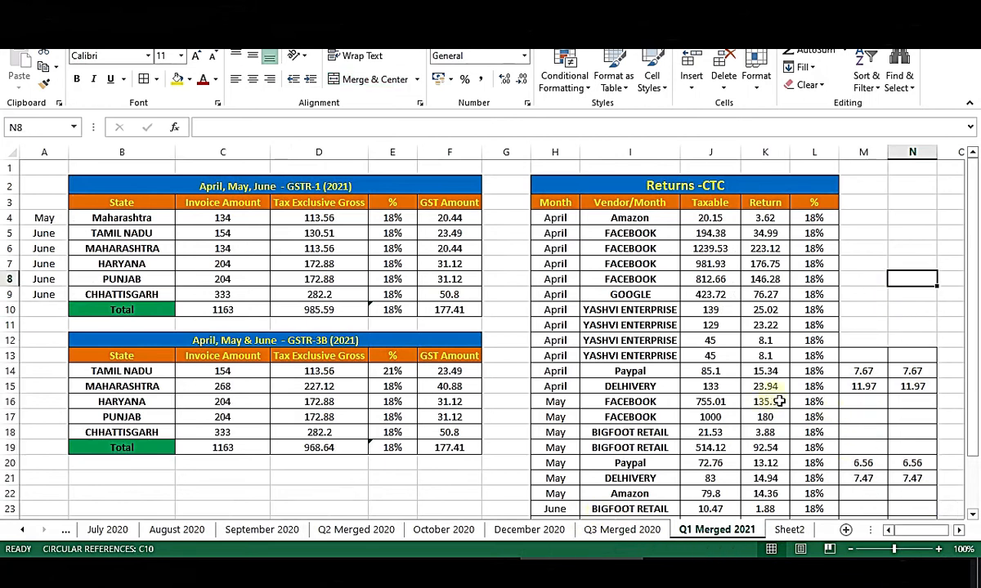
{"action": "left_click_drag", "start_coordinate": [863, 372], "coordinate": [616, 397]}
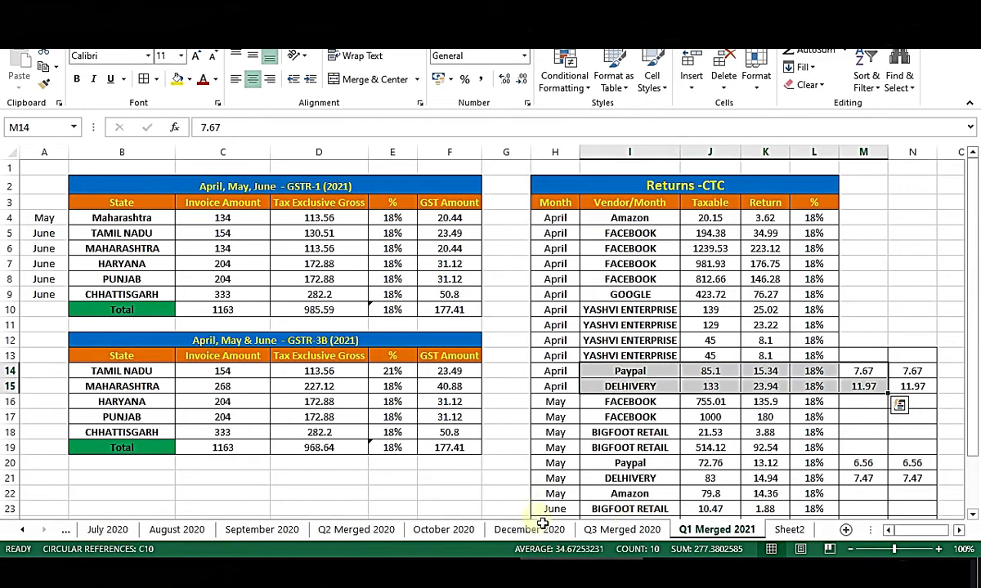
{"action": "left_click", "coordinate": [863, 432]}
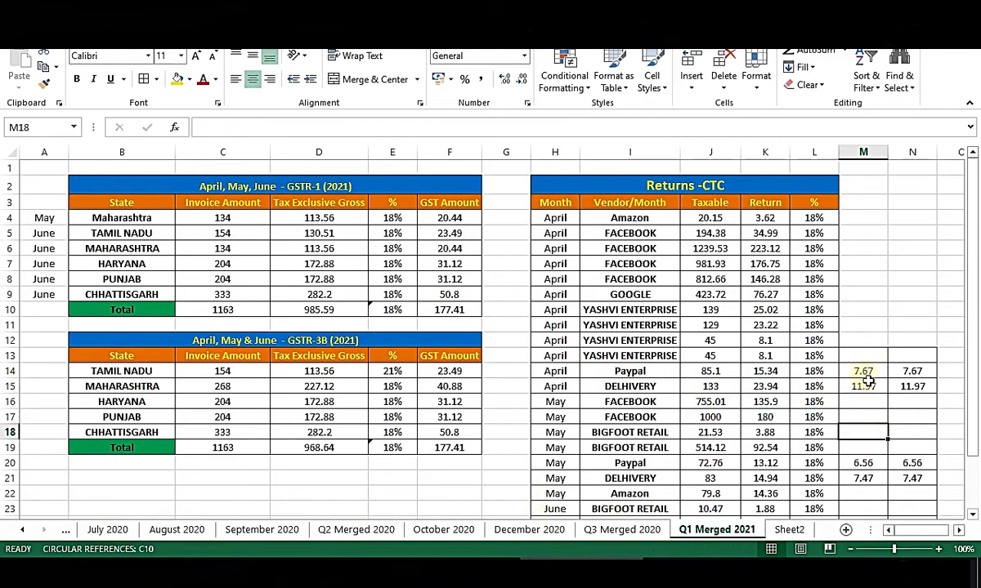
{"action": "left_click_drag", "start_coordinate": [555, 372], "coordinate": [917, 395]}
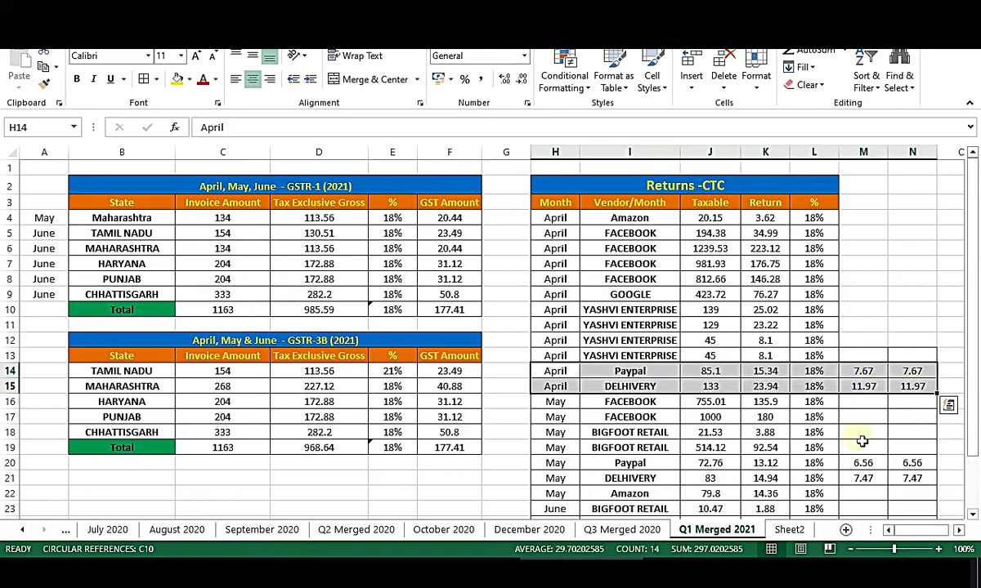
{"action": "left_click", "coordinate": [863, 417]}
Inspect the return amounts and formula in M14 and N14, then go to September 2020.
{"action": "left_click_drag", "start_coordinate": [863, 371], "coordinate": [930, 393]}
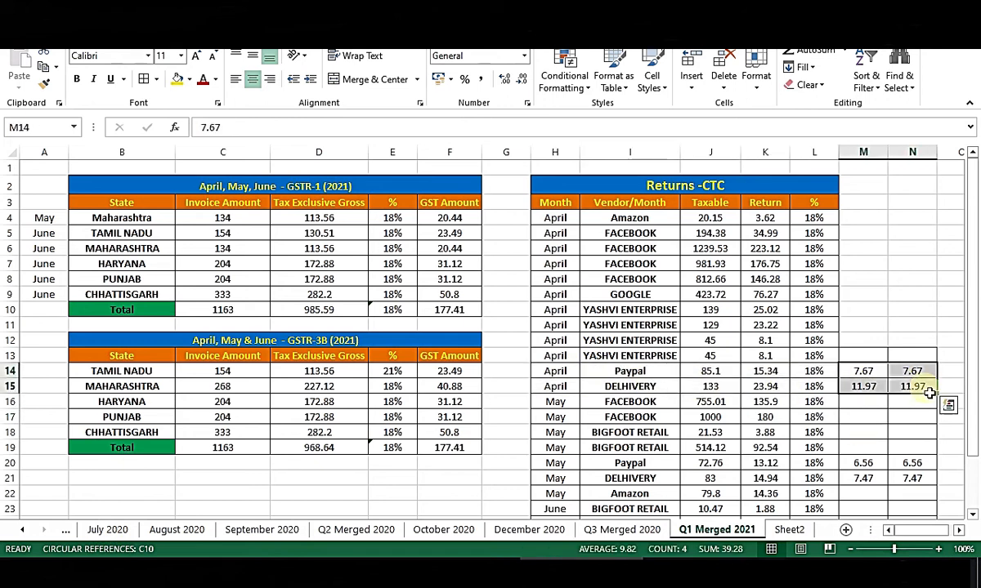
{"action": "left_click", "coordinate": [871, 376]}
{"action": "double_click", "coordinate": [842, 376]}
{"action": "key", "text": "Escape"}
{"action": "left_click", "coordinate": [912, 373]}
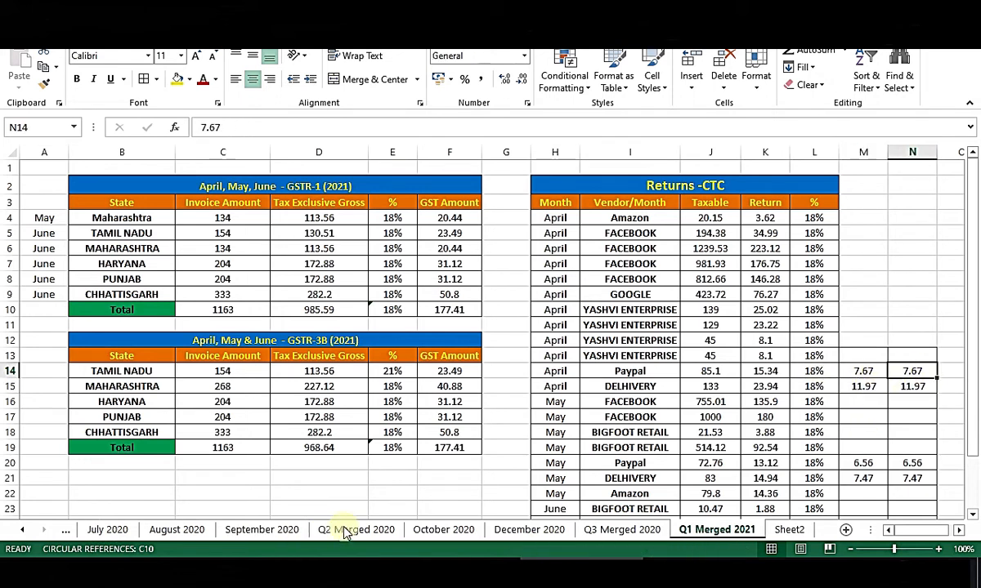
{"action": "left_click", "coordinate": [262, 530]}
Check the MAHARASHTRA GSTR-3B row and the =E31/2 half-GST formula in F31.
{"action": "left_click_drag", "start_coordinate": [452, 447], "coordinate": [506, 450]}
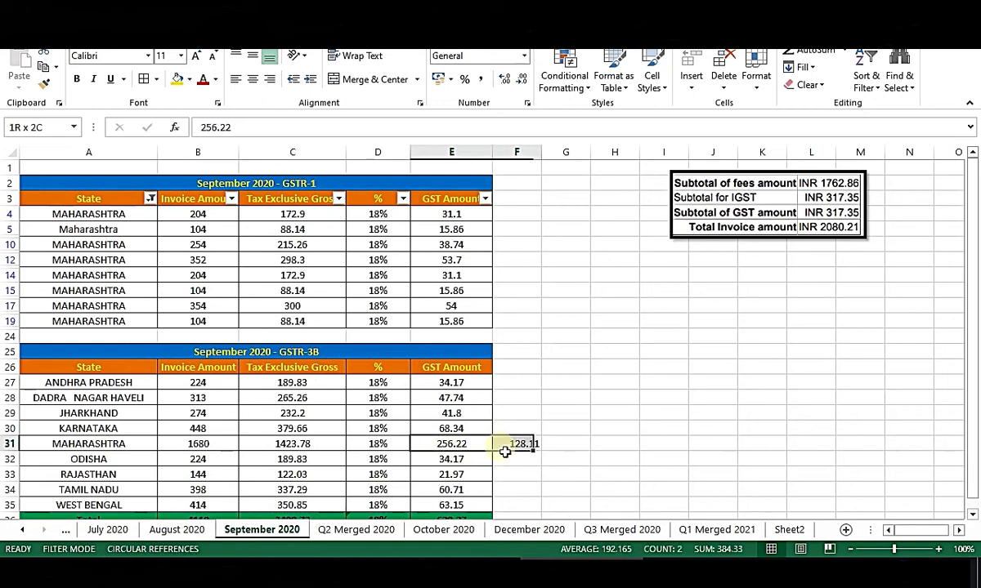
{"action": "left_click_drag", "start_coordinate": [90, 445], "coordinate": [568, 447]}
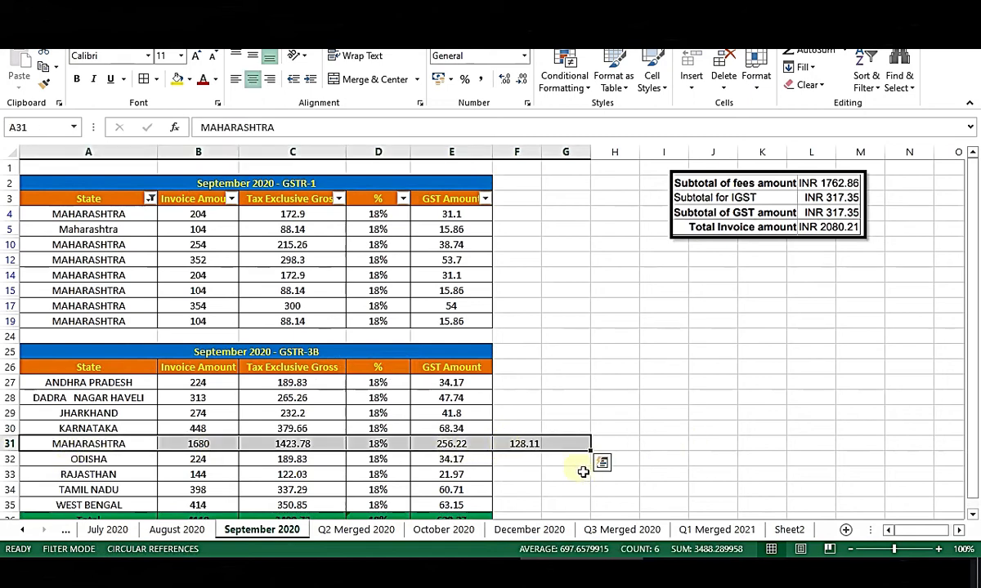
{"action": "left_click", "coordinate": [533, 469]}
{"action": "left_click", "coordinate": [530, 448]}
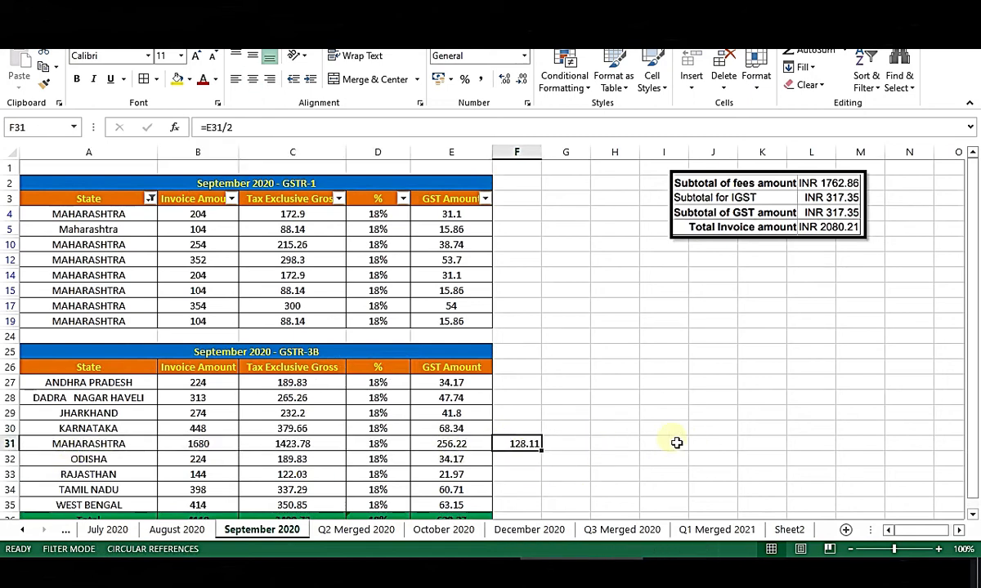
{"action": "left_click", "coordinate": [809, 430]}
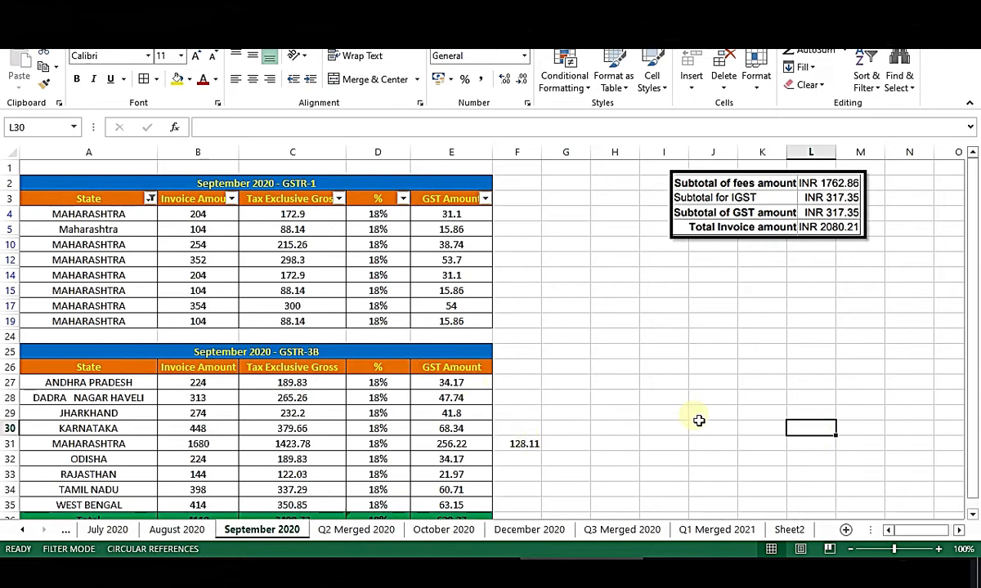
Sum the GST amounts of rows 27–30, recheck the MAHARASHTRA and ODISHA rows, then return to Sheet2.
{"action": "scroll", "coordinate": [695, 419], "scroll_direction": "down", "scroll_amount": 1}
{"action": "left_click_drag", "start_coordinate": [468, 338], "coordinate": [477, 388]}
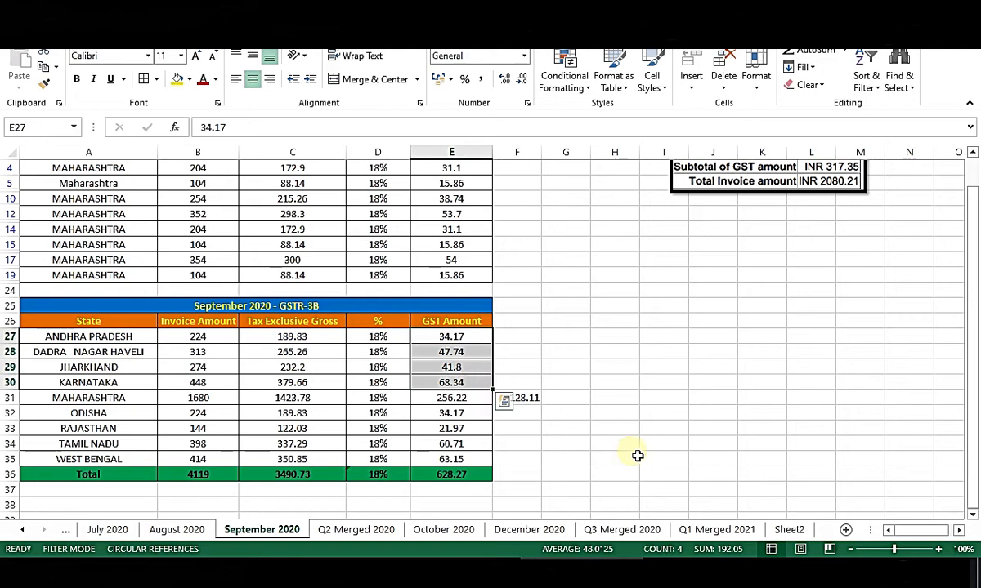
{"action": "scroll", "coordinate": [637, 447], "scroll_direction": "up", "scroll_amount": 1}
{"action": "left_click", "coordinate": [538, 491]}
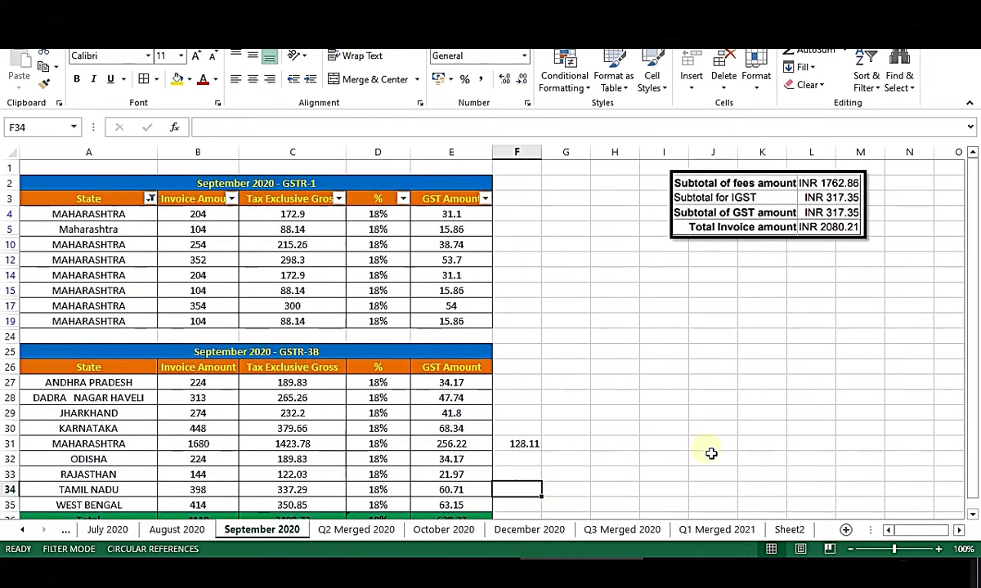
{"action": "left_click", "coordinate": [712, 448]}
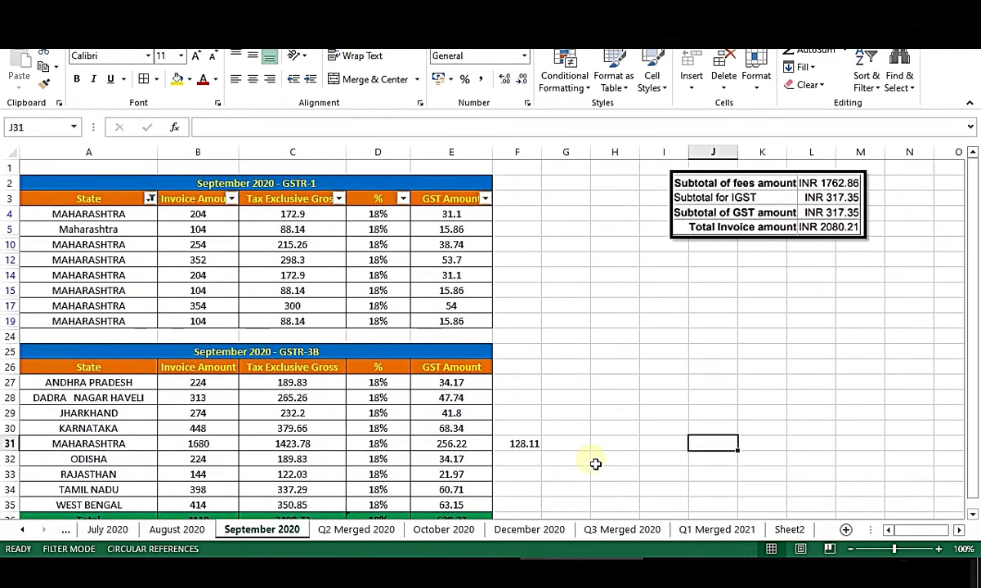
{"action": "left_click_drag", "start_coordinate": [199, 449], "coordinate": [623, 460]}
{"action": "left_click", "coordinate": [797, 447]}
{"action": "left_click", "coordinate": [528, 446]}
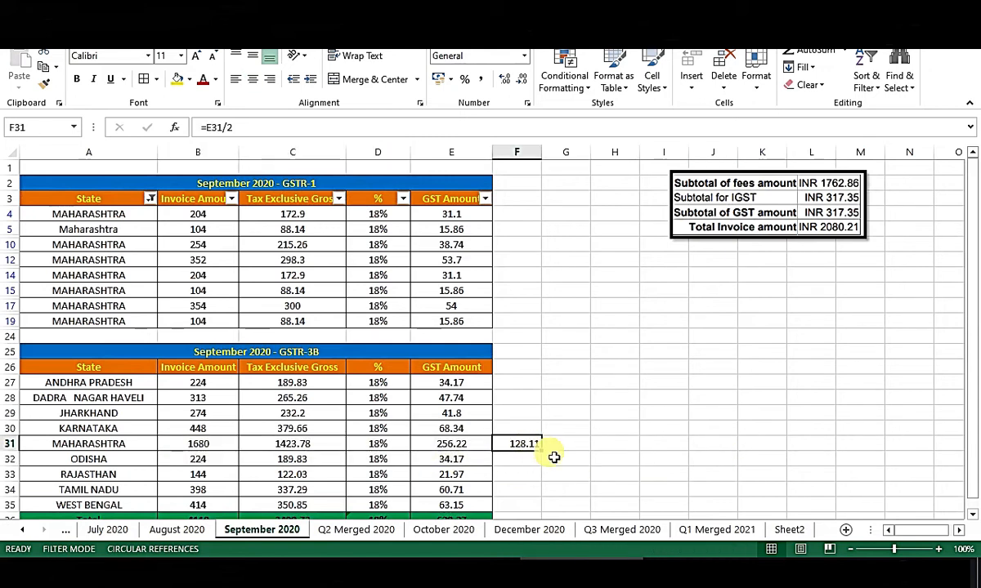
{"action": "scroll", "coordinate": [543, 449], "scroll_direction": "down", "scroll_amount": 1}
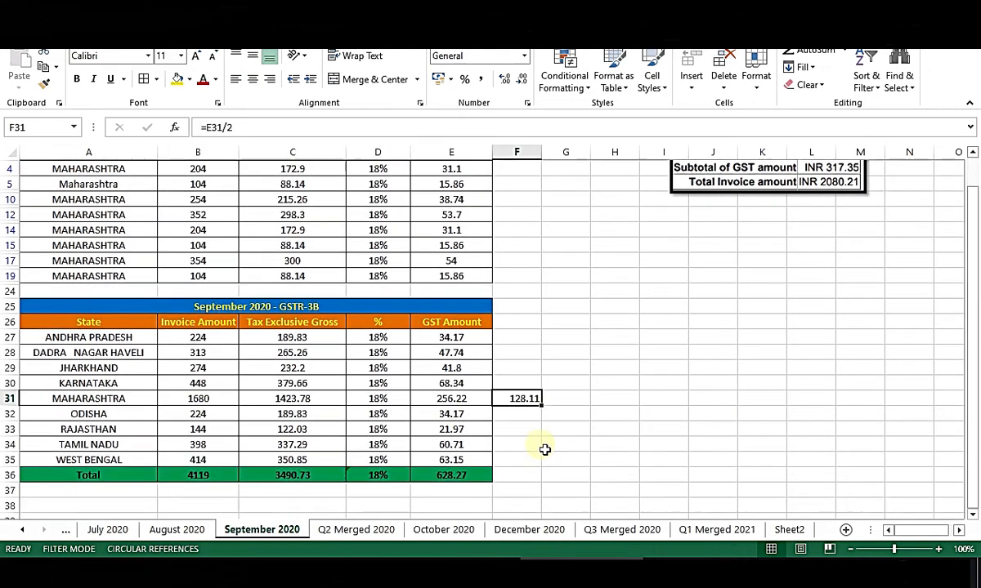
{"action": "left_click", "coordinate": [787, 529]}
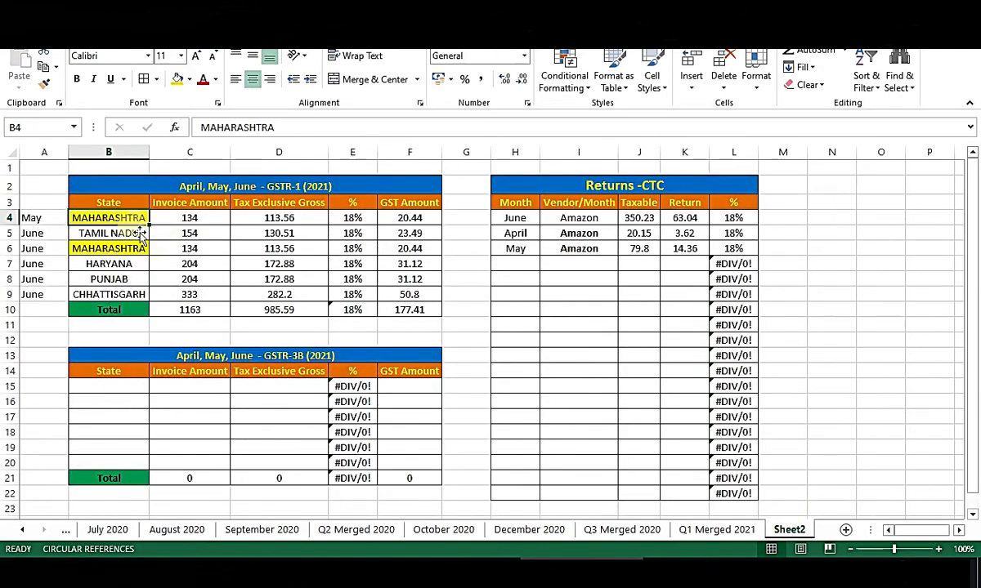
Fill GSTR-3B cells B15:B19 with MAHARASHTRA, TAMIL NADU, HARYANA, PUNJAB and CHHATTISGARH.
{"action": "key", "text": "ctrl+c"}
{"action": "left_click", "coordinate": [127, 395]}
{"action": "key", "text": "ctrl+v"}
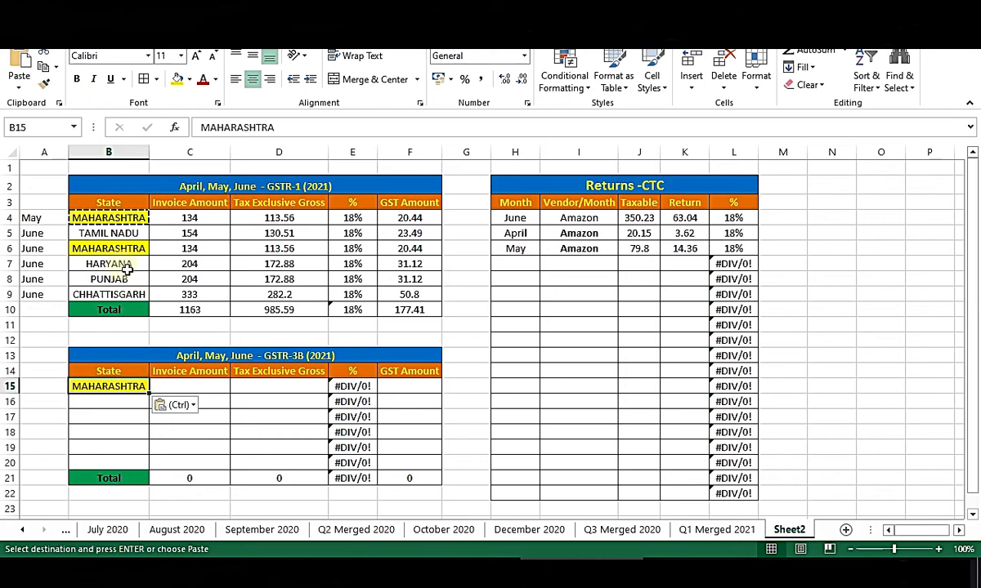
{"action": "left_click", "coordinate": [123, 234]}
{"action": "key", "text": "ctrl+c"}
{"action": "left_click", "coordinate": [123, 403]}
{"action": "key", "text": "ctrl+v"}
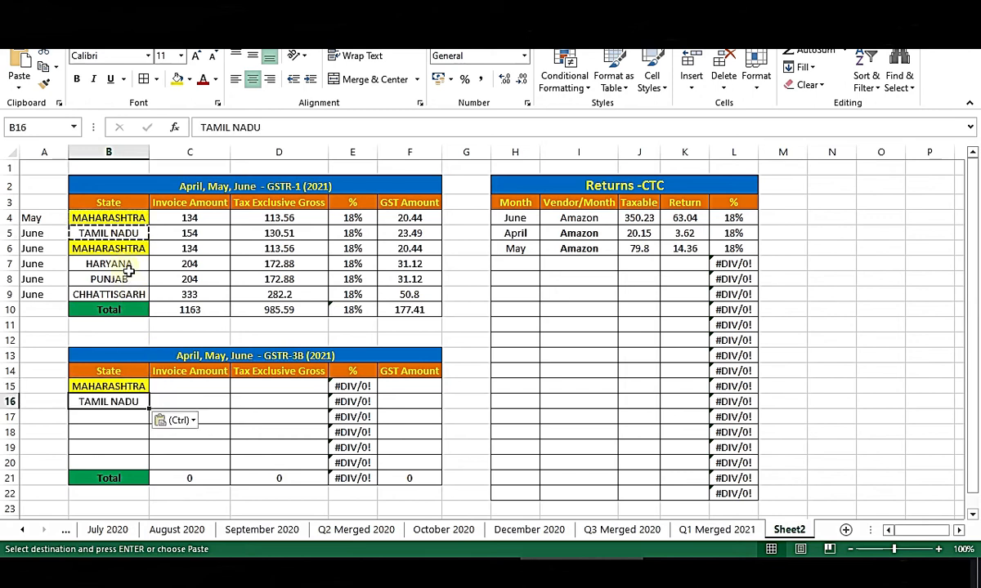
{"action": "left_click_drag", "start_coordinate": [115, 264], "coordinate": [123, 296]}
{"action": "key", "text": "ctrl+c"}
{"action": "left_click", "coordinate": [120, 419]}
{"action": "key", "text": "ctrl+v"}
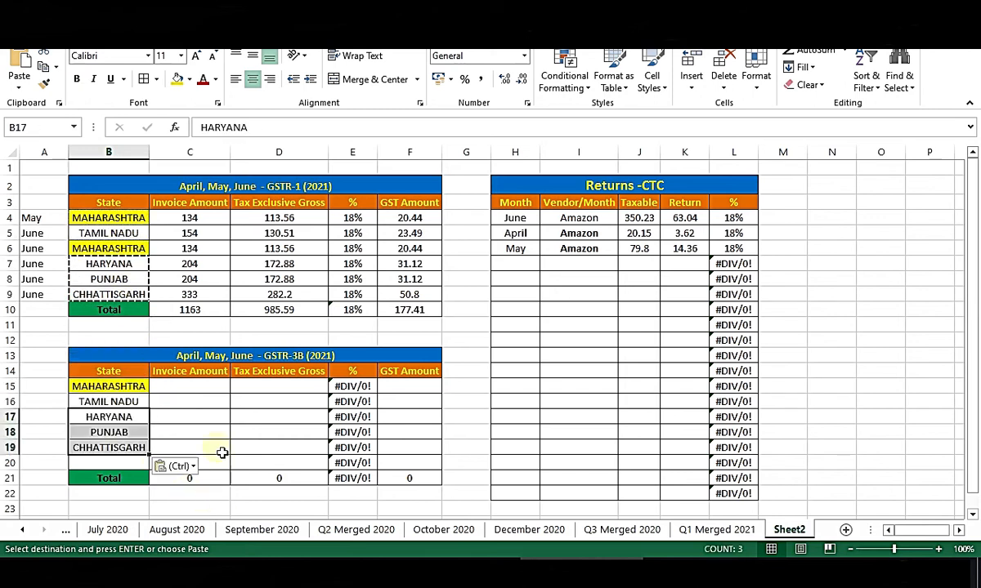
{"action": "left_click", "coordinate": [470, 416]}
{"action": "left_click_drag", "start_coordinate": [114, 387], "coordinate": [121, 463]}
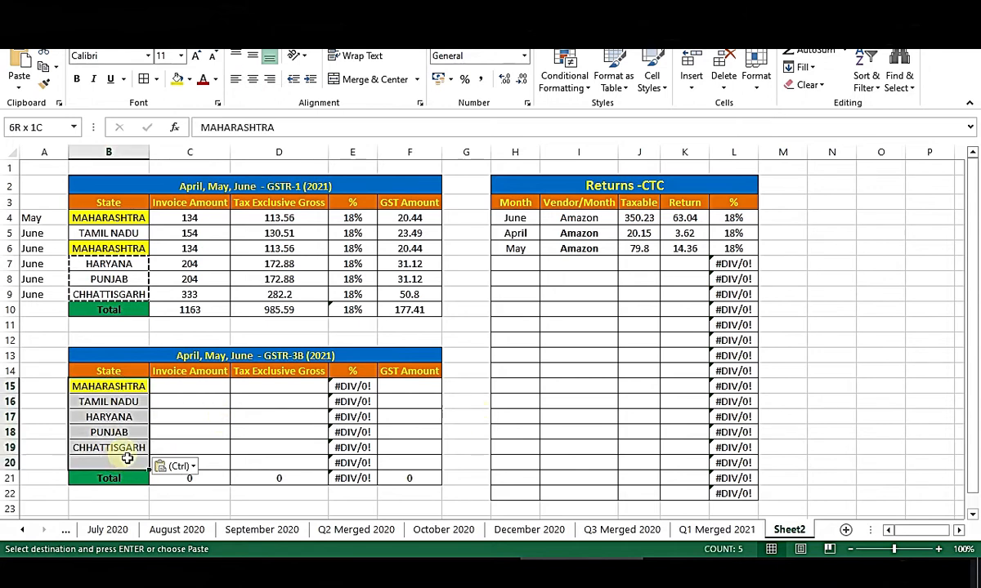
{"action": "left_click", "coordinate": [192, 401]}
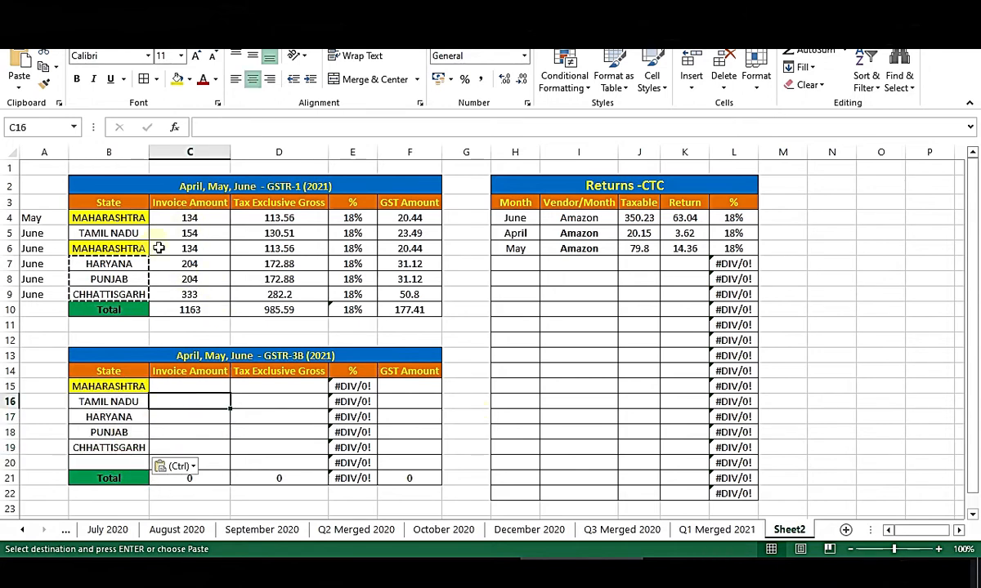
Filter the GSTR-1 table's State column to show only MAHARASHTRA rows.
{"action": "left_click", "coordinate": [131, 203]}
{"action": "key", "text": "Escape"}
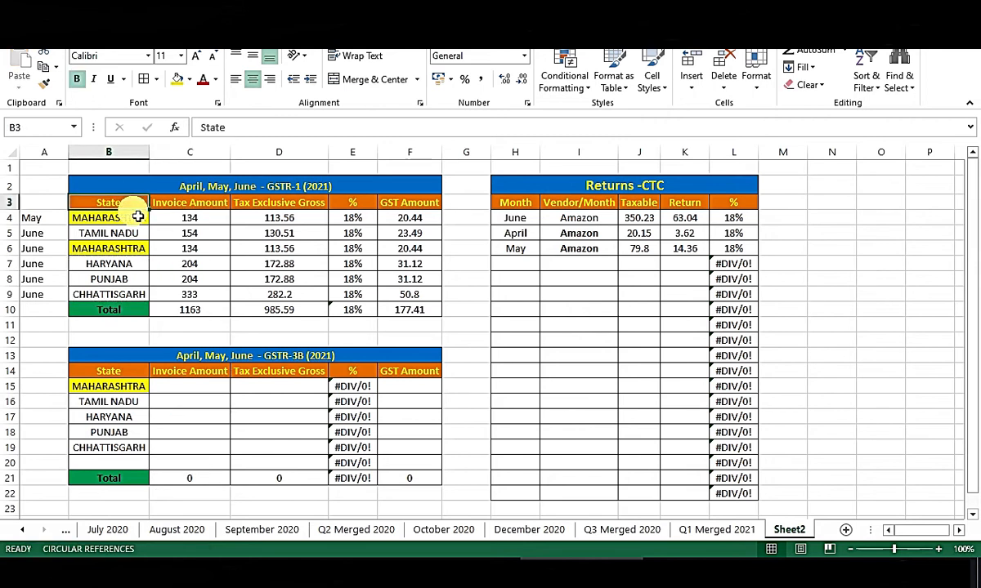
{"action": "key", "text": "ctrl+shift+l"}
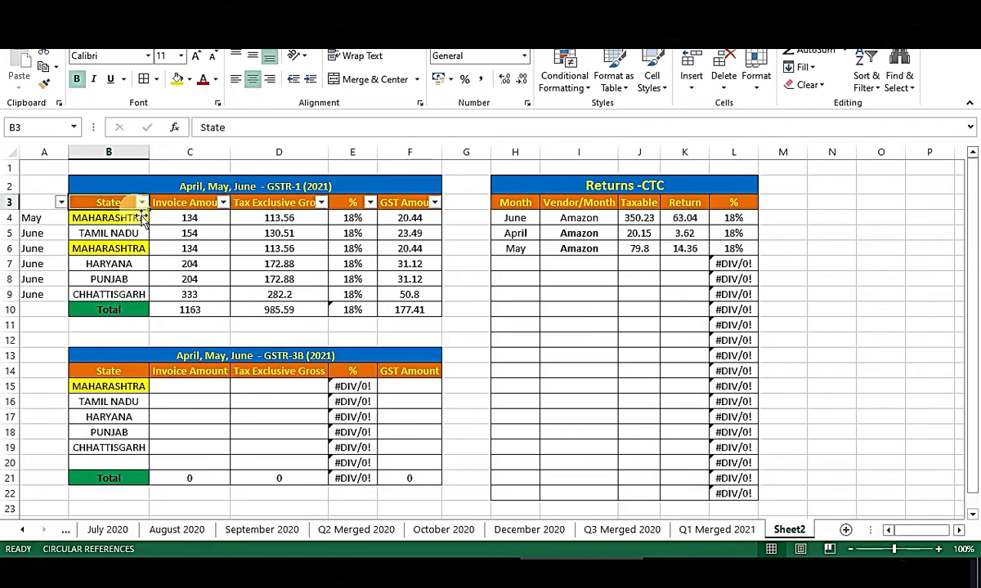
{"action": "left_click", "coordinate": [142, 202]}
{"action": "left_click", "coordinate": [57, 350]}
{"action": "left_click", "coordinate": [65, 387]}
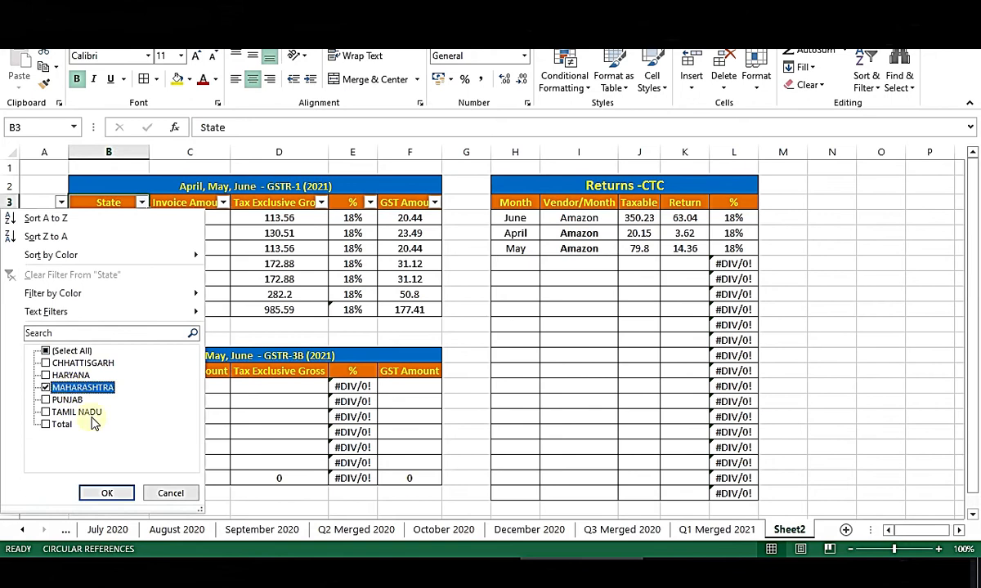
{"action": "left_click", "coordinate": [106, 493]}
Enter MAHARASHTRA's summed GSTR-1 totals into GSTR-3B: invoice 268, tax-exclusive gross, and GST 40.88.
{"action": "mouse_move", "coordinate": [192, 220]}
{"action": "left_mouse_down"}
{"action": "mouse_move", "coordinate": [204, 248]}
{"action": "mouse_move", "coordinate": [204, 236]}
{"action": "left_mouse_up"}
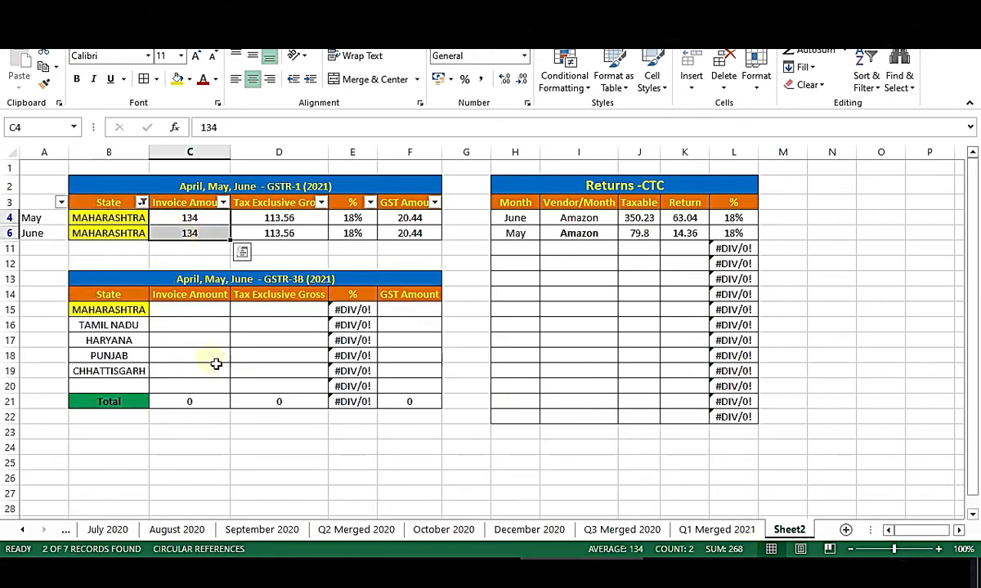
{"action": "left_click", "coordinate": [188, 316]}
{"action": "type", "text": "268"}
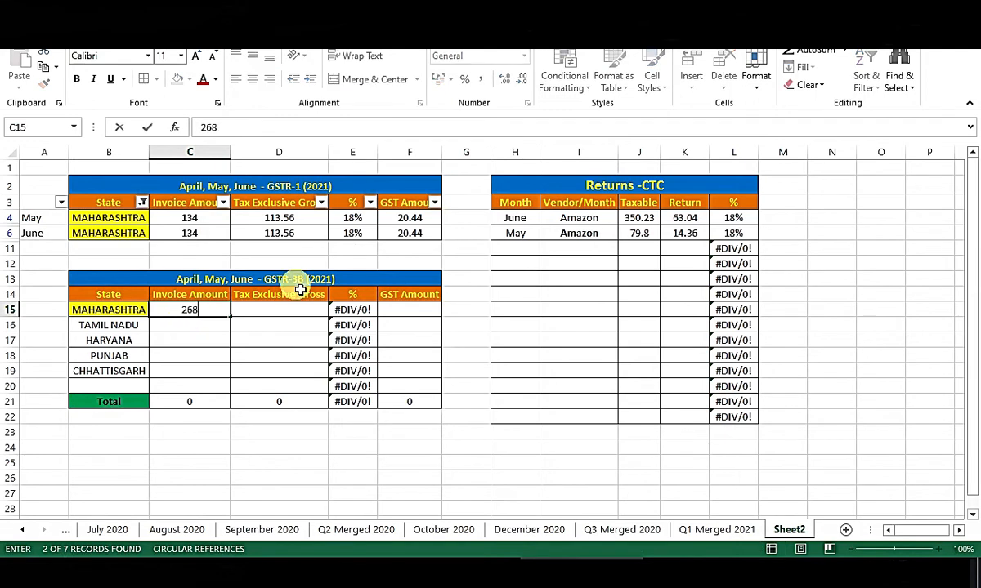
{"action": "left_click_drag", "start_coordinate": [279, 218], "coordinate": [280, 234]}
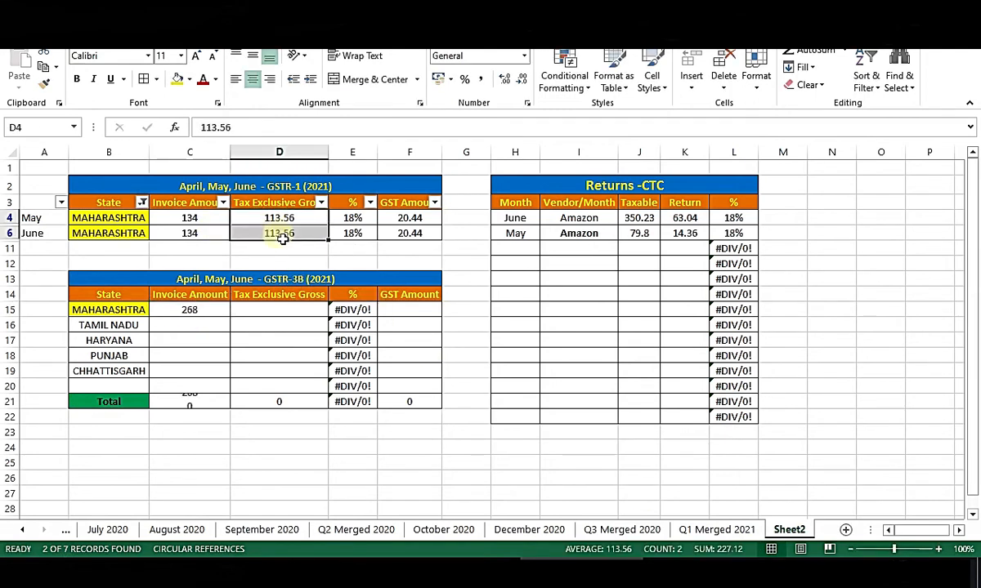
{"action": "left_click", "coordinate": [270, 313]}
{"action": "type", "text": "247"}
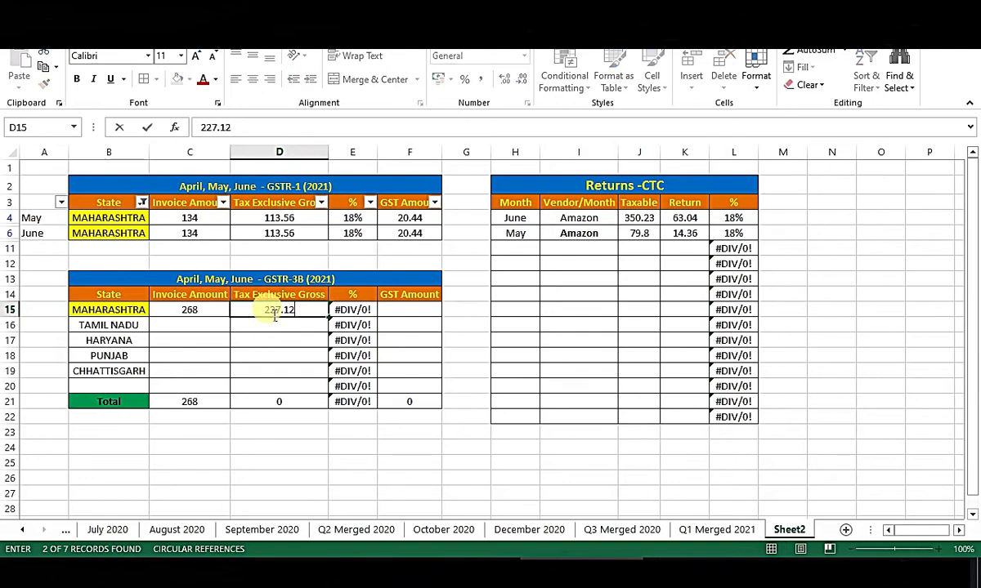
{"action": "left_click_drag", "start_coordinate": [287, 447], "coordinate": [286, 434]}
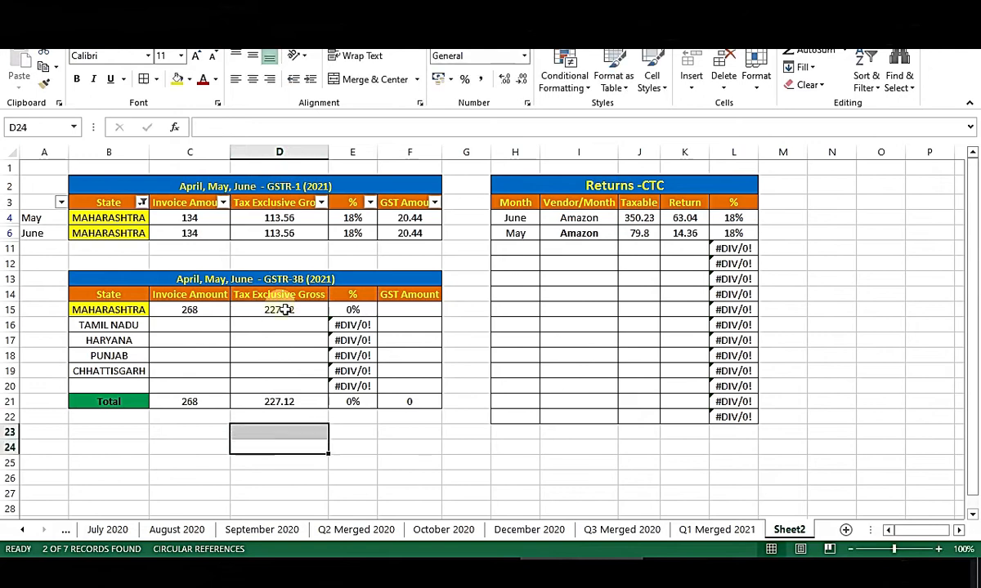
{"action": "left_click_drag", "start_coordinate": [398, 219], "coordinate": [411, 234]}
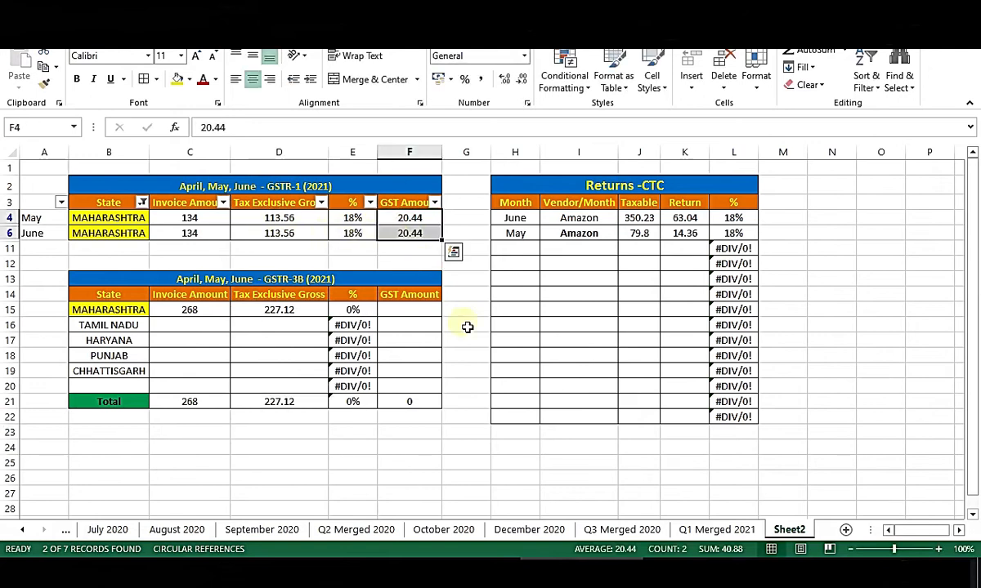
{"action": "left_click", "coordinate": [416, 314]}
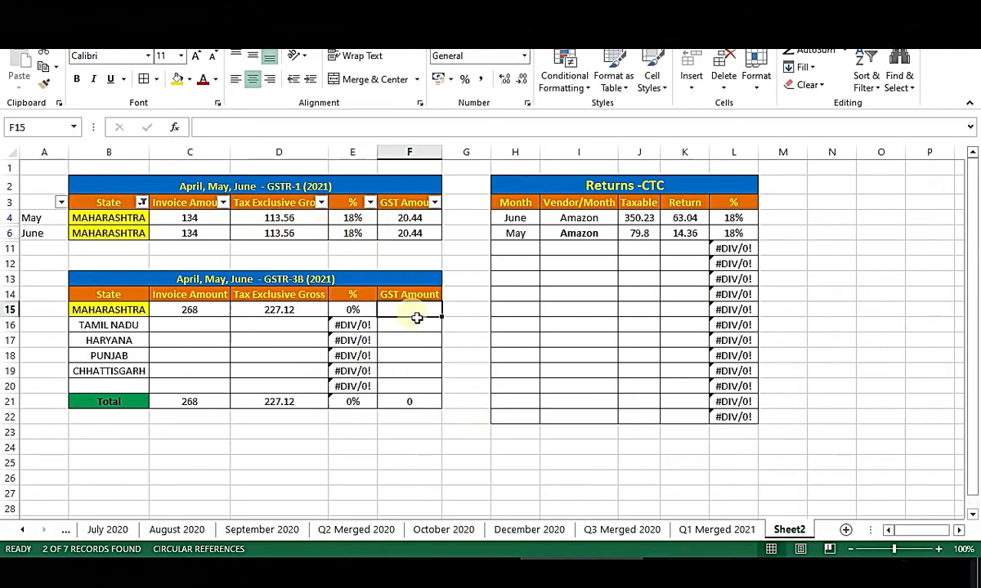
{"action": "type", "text": "40."}
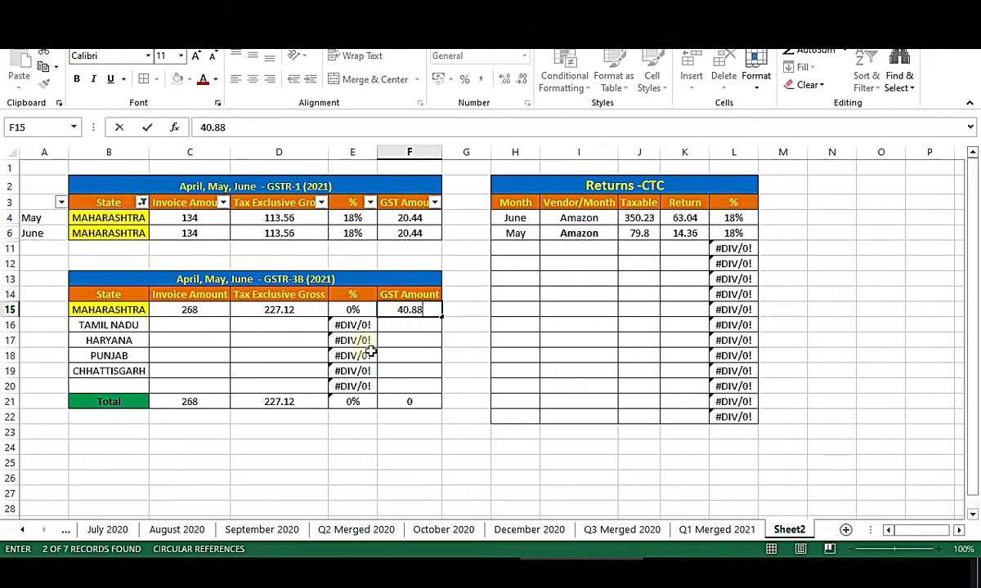
{"action": "type", "text": "88"}
{"action": "left_click_drag", "start_coordinate": [282, 220], "coordinate": [299, 237]}
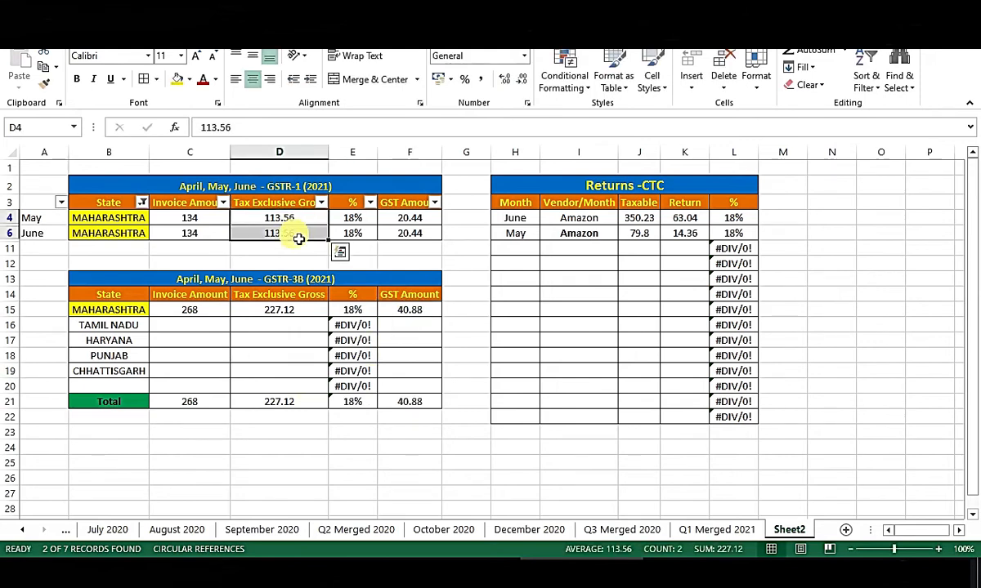
Reopen the State filter and tick every state.
{"action": "left_click", "coordinate": [321, 445]}
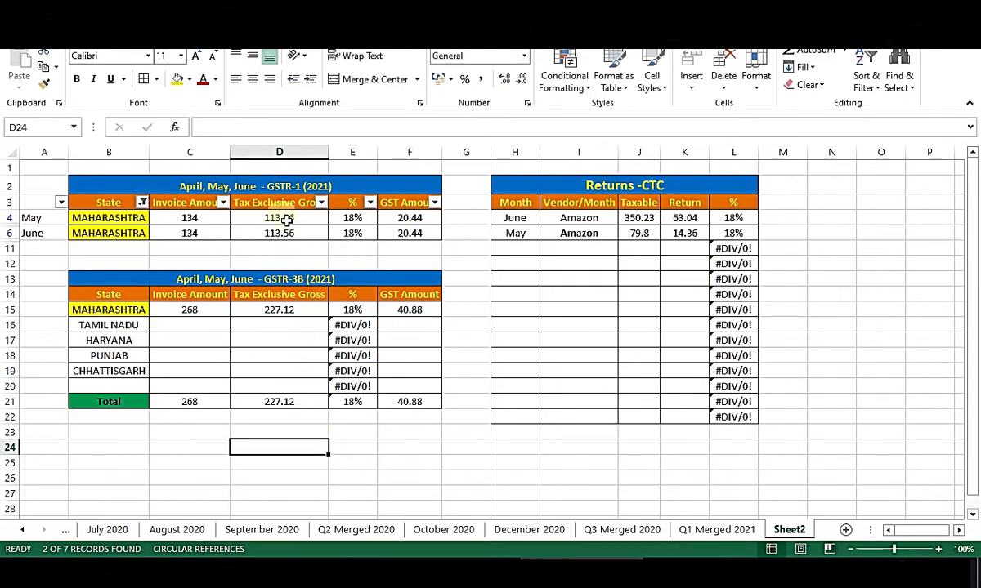
{"action": "left_click", "coordinate": [142, 202]}
{"action": "left_click", "coordinate": [57, 351]}
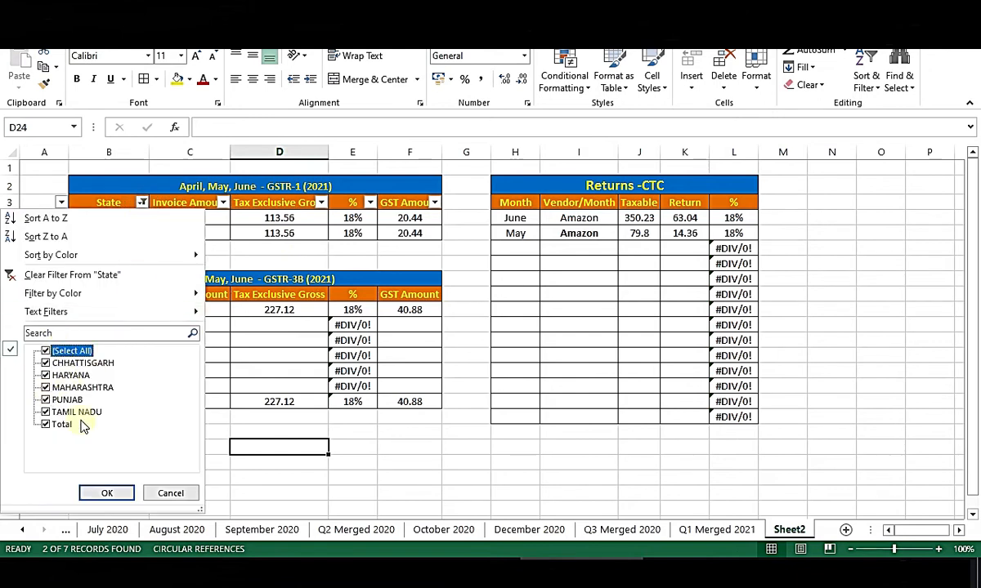
Show all states in the GSTR-1 table and copy Tamil Nadu's amounts toward its GSTR-3B row.
{"action": "left_click", "coordinate": [106, 492]}
{"action": "left_click", "coordinate": [184, 339]}
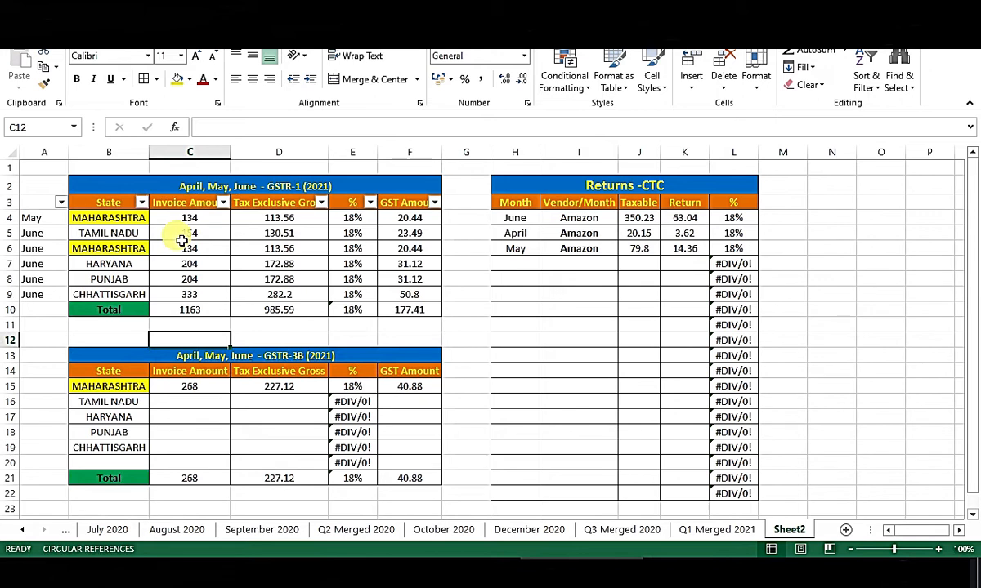
{"action": "left_click_drag", "start_coordinate": [182, 237], "coordinate": [295, 233]}
{"action": "key", "text": "ctrl+c"}
{"action": "left_click", "coordinate": [181, 406]}
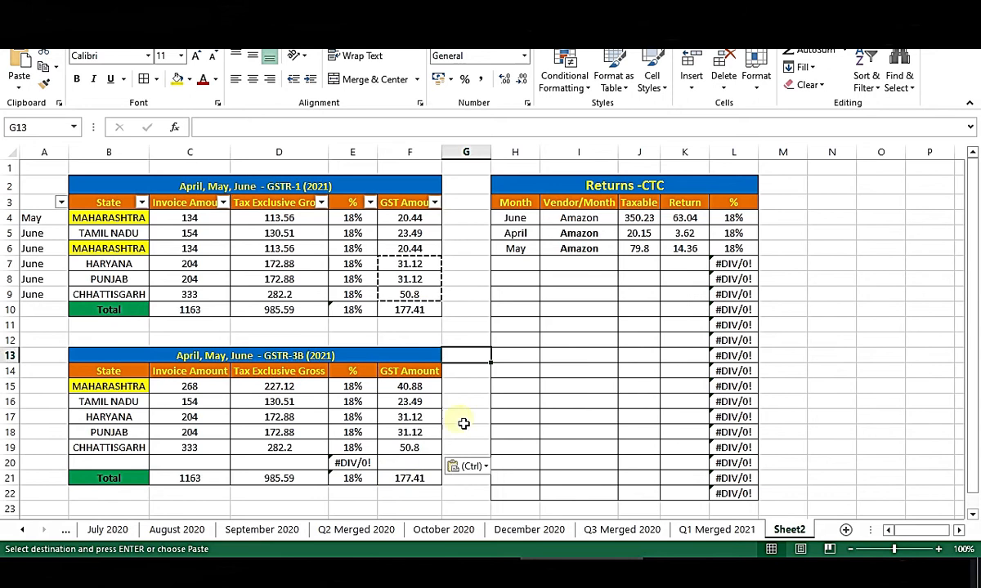
{"action": "scroll", "coordinate": [384, 449], "scroll_direction": "down", "scroll_amount": 1}
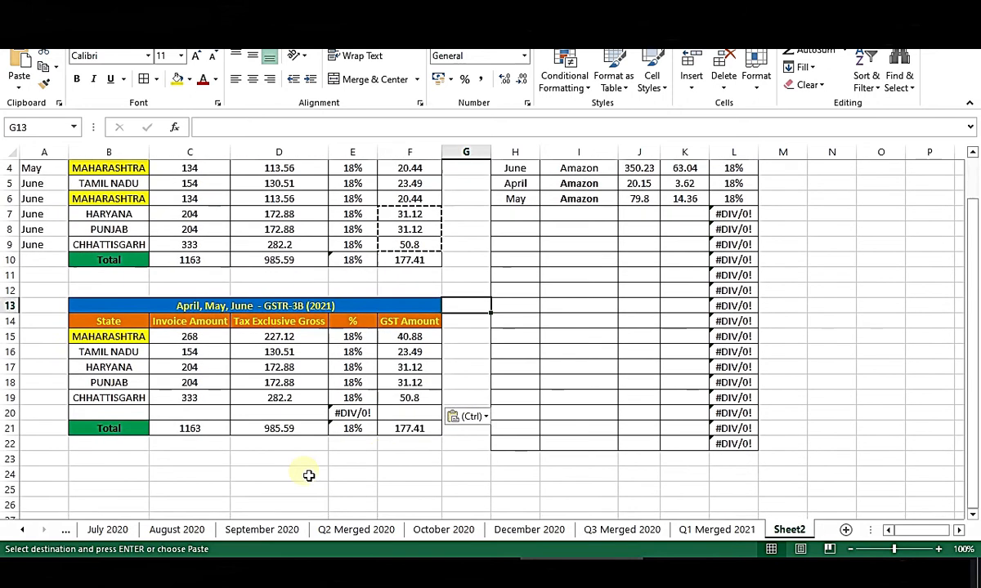
{"action": "scroll", "coordinate": [499, 450], "scroll_direction": "up", "scroll_amount": 1}
{"action": "left_click", "coordinate": [477, 401]}
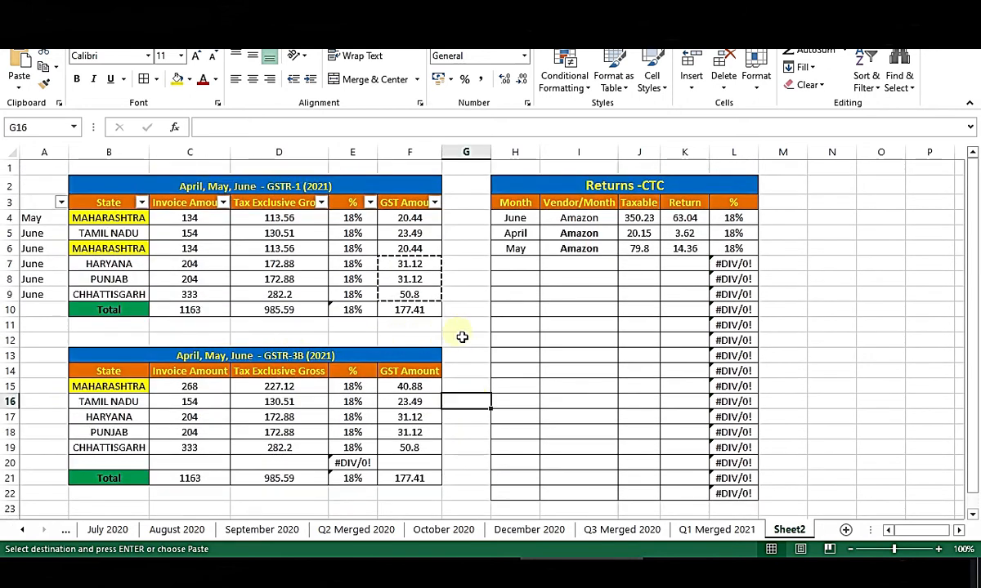
{"action": "key", "text": "Escape"}
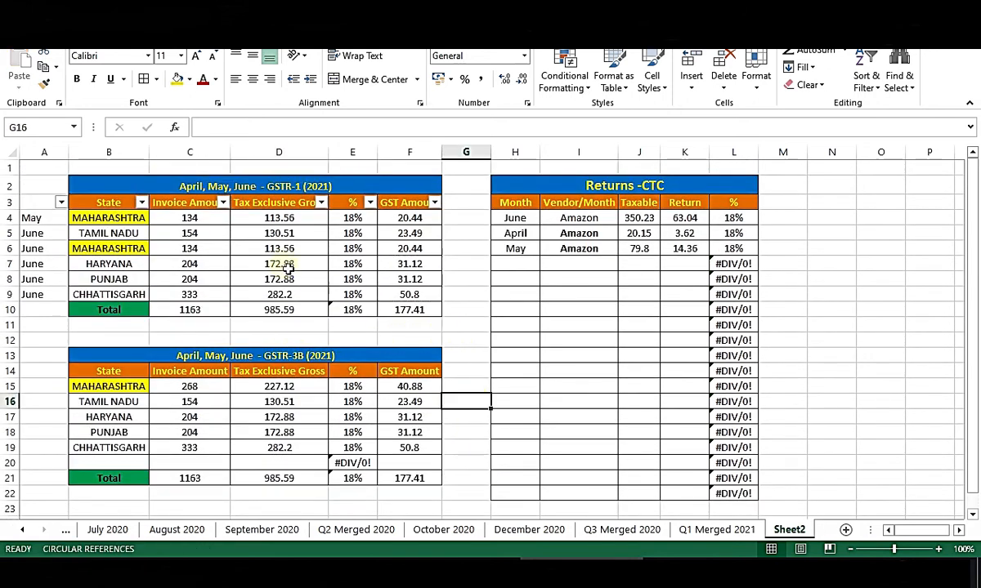
Select the first GSTR-3B state rows, then begin selecting the GSTR-1 Total row.
{"action": "left_click_drag", "start_coordinate": [118, 403], "coordinate": [449, 394]}
{"action": "left_click", "coordinate": [483, 310]}
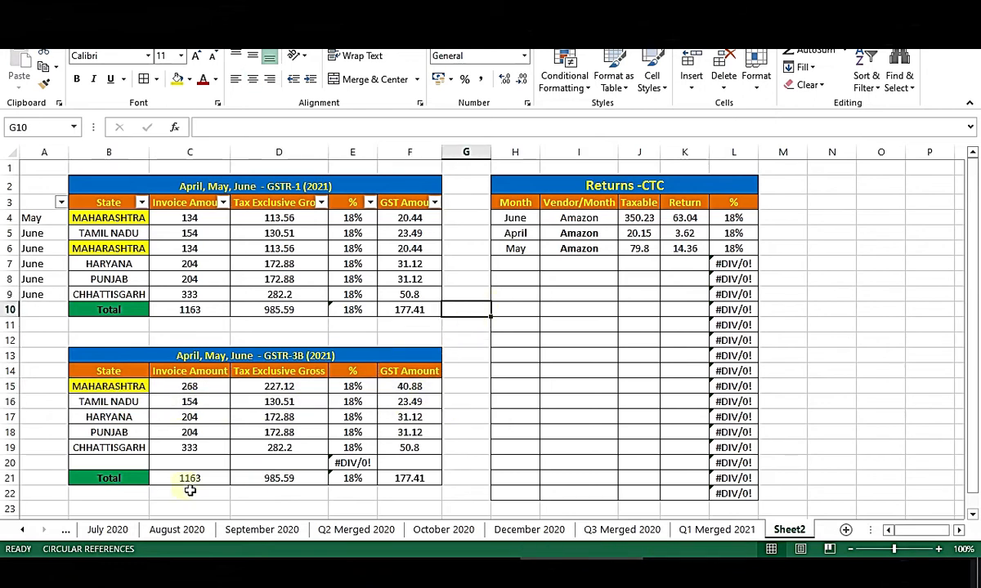
{"action": "left_click", "coordinate": [193, 335]}
Compare the GSTR-1 and GSTR-3B Total rows and check their GST total formulas.
{"action": "left_click_drag", "start_coordinate": [93, 310], "coordinate": [415, 312]}
{"action": "left_click_drag", "start_coordinate": [114, 479], "coordinate": [406, 483]}
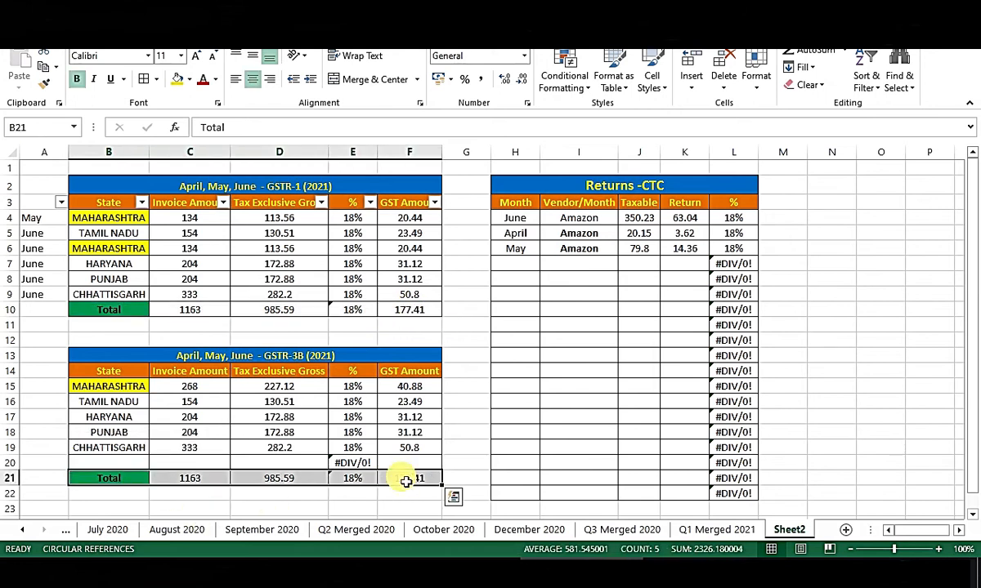
{"action": "left_click", "coordinate": [472, 417]}
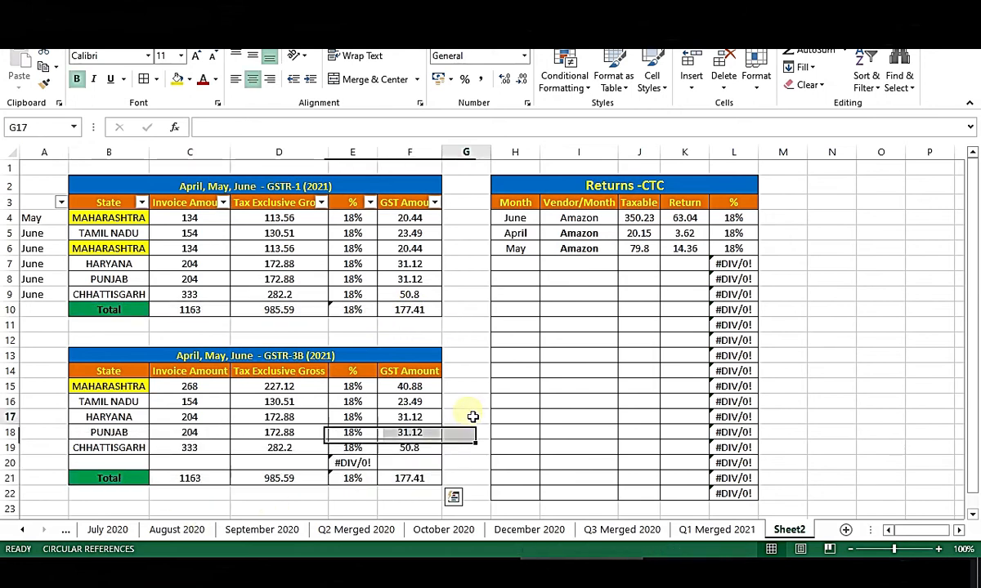
{"action": "left_click", "coordinate": [410, 310]}
{"action": "left_click", "coordinate": [416, 478]}
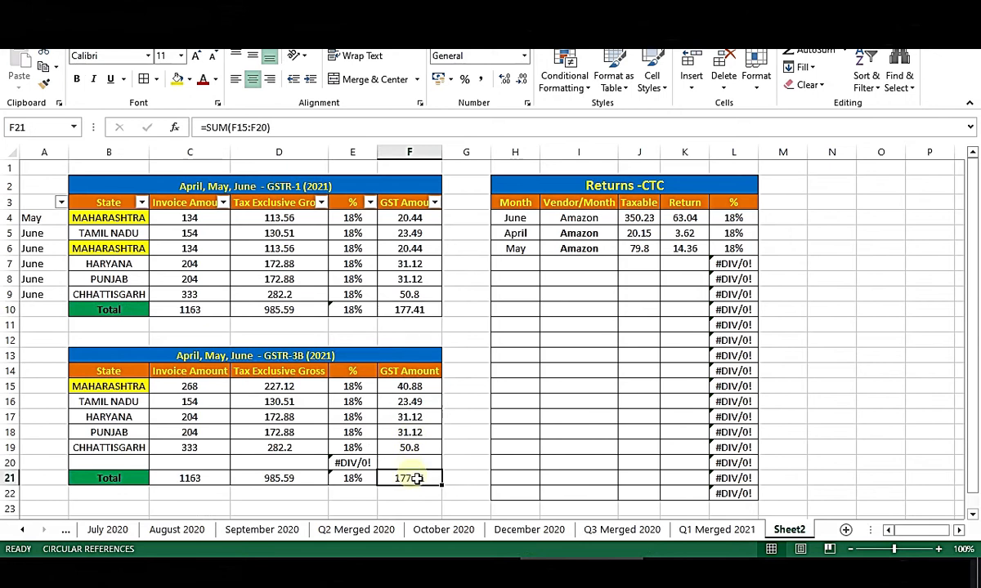
{"action": "left_click_drag", "start_coordinate": [116, 478], "coordinate": [403, 478]}
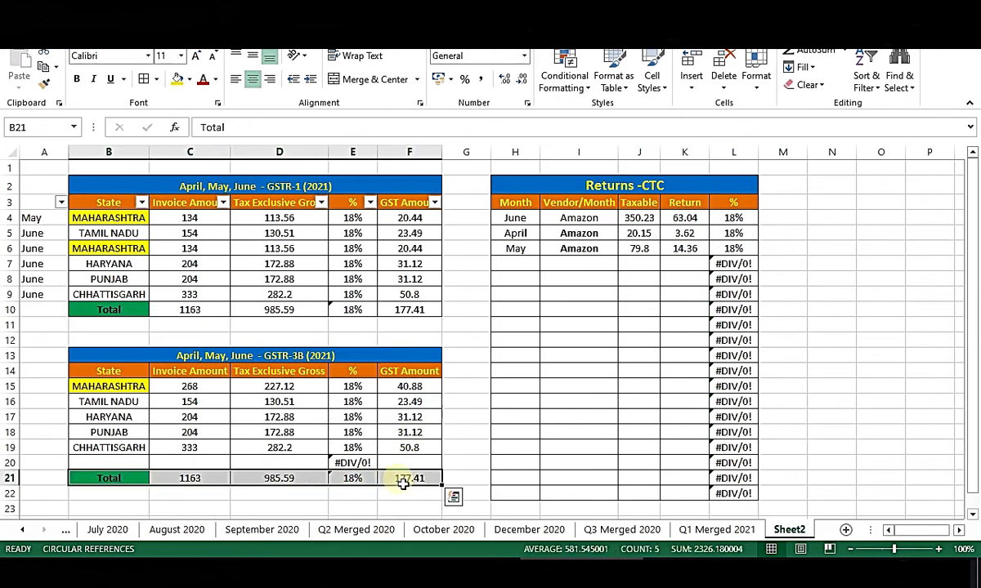
{"action": "left_click", "coordinate": [466, 421]}
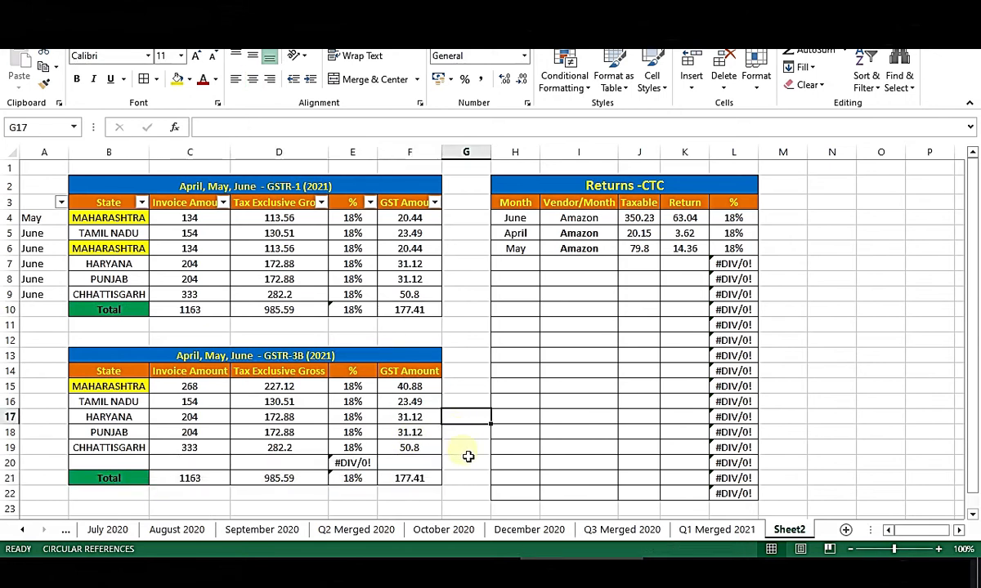
{"action": "left_click", "coordinate": [468, 451]}
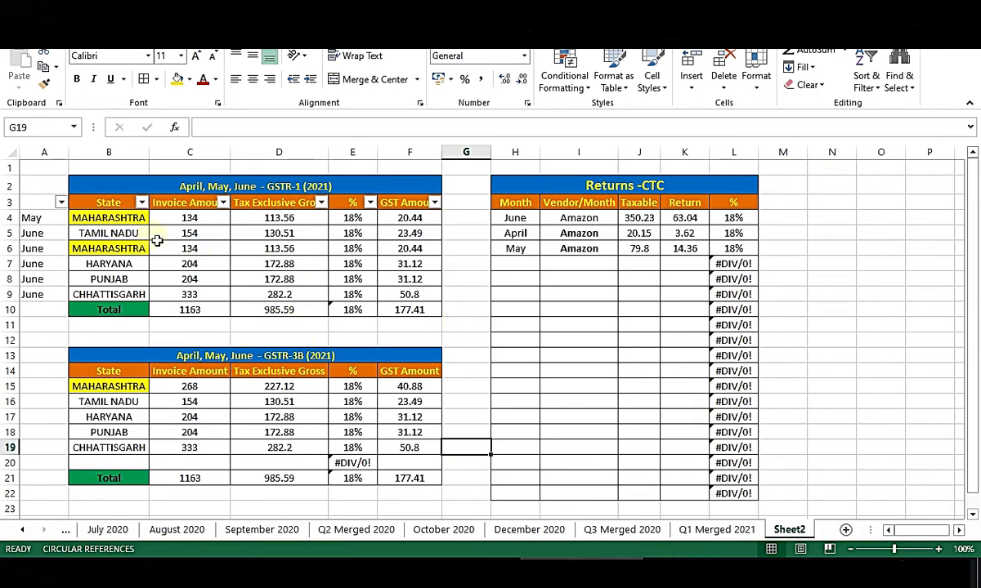
Review the GSTR-1 table's extent, its month labels and the cells beside GSTR-3B.
{"action": "left_click_drag", "start_coordinate": [109, 205], "coordinate": [438, 313]}
{"action": "left_click", "coordinate": [868, 359]}
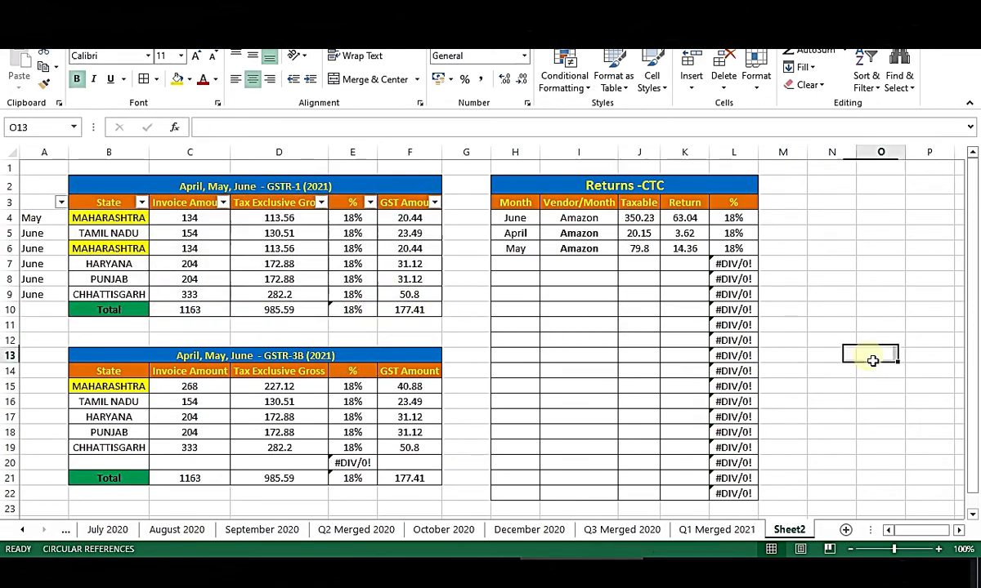
{"action": "left_click", "coordinate": [484, 325]}
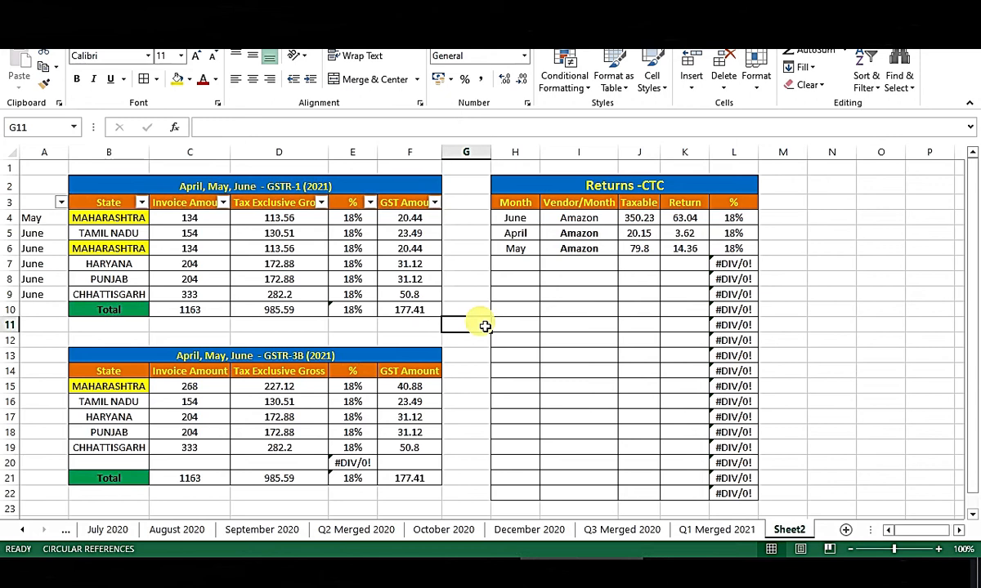
{"action": "left_click_drag", "start_coordinate": [38, 206], "coordinate": [50, 312]}
{"action": "left_click", "coordinate": [37, 404]}
{"action": "left_click_drag", "start_coordinate": [44, 388], "coordinate": [51, 463]}
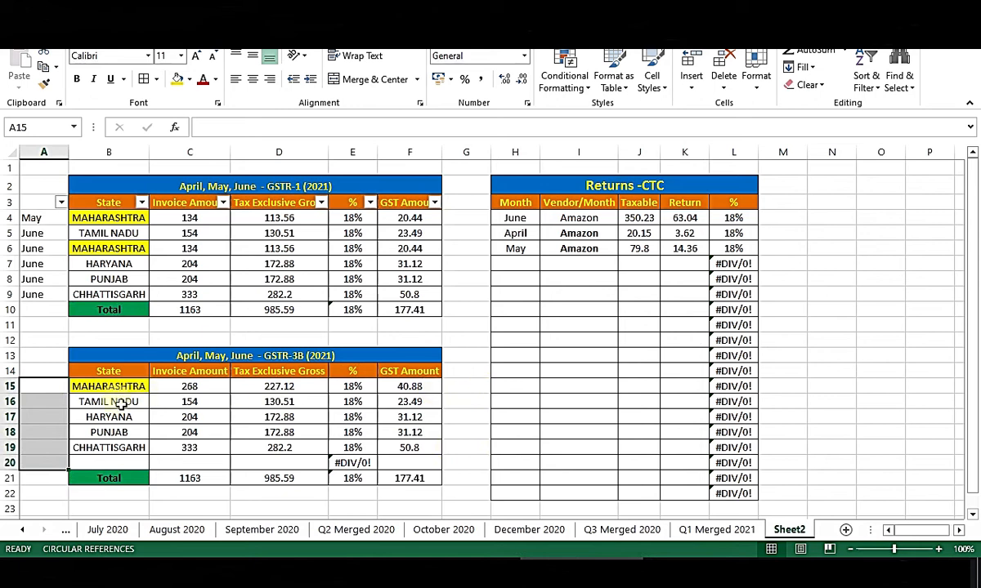
{"action": "left_click", "coordinate": [44, 415]}
{"action": "left_click_drag", "start_coordinate": [61, 188], "coordinate": [412, 323]}
{"action": "left_click", "coordinate": [468, 278]}
Inspect the GSTR-3B state rows, both MAHARASHTRA rows and the two table titles.
{"action": "left_click_drag", "start_coordinate": [85, 387], "coordinate": [409, 448]}
{"action": "left_click", "coordinate": [125, 431]}
{"action": "left_click_drag", "start_coordinate": [112, 390], "coordinate": [419, 392]}
{"action": "left_click", "coordinate": [45, 391]}
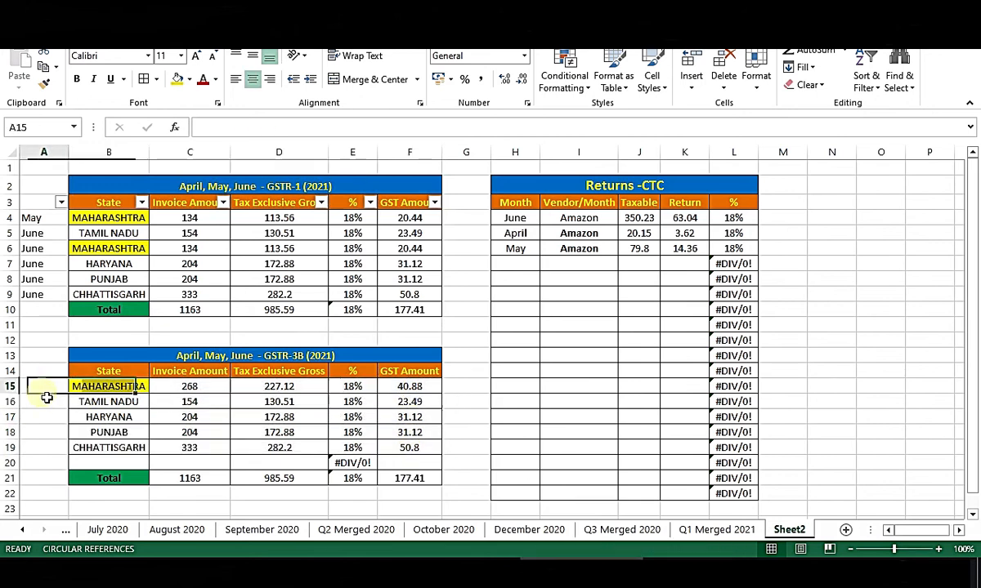
{"action": "left_click_drag", "start_coordinate": [90, 388], "coordinate": [429, 397]}
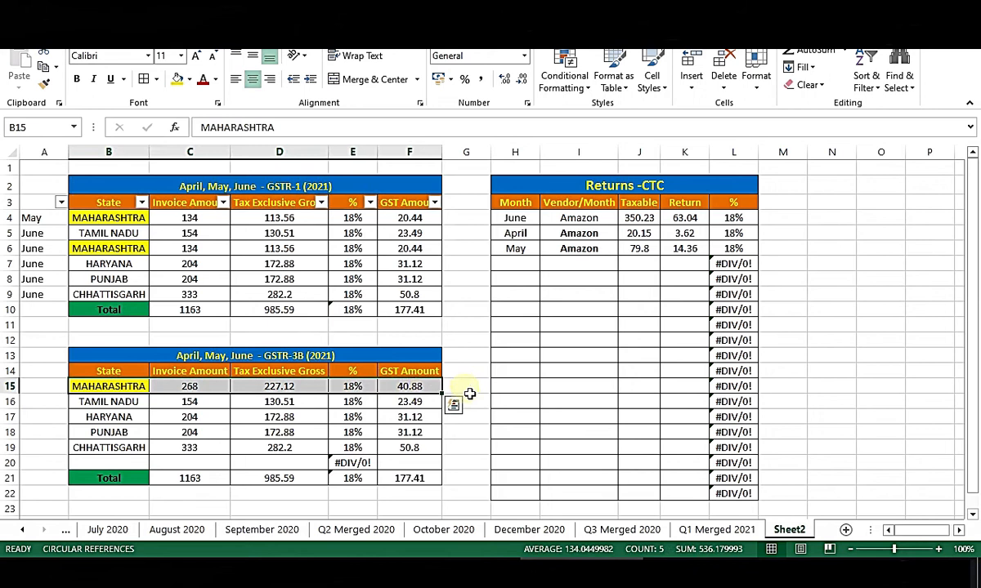
{"action": "left_click", "coordinate": [457, 433]}
{"action": "left_click_drag", "start_coordinate": [78, 219], "coordinate": [412, 217]}
{"action": "left_click", "coordinate": [292, 188]}
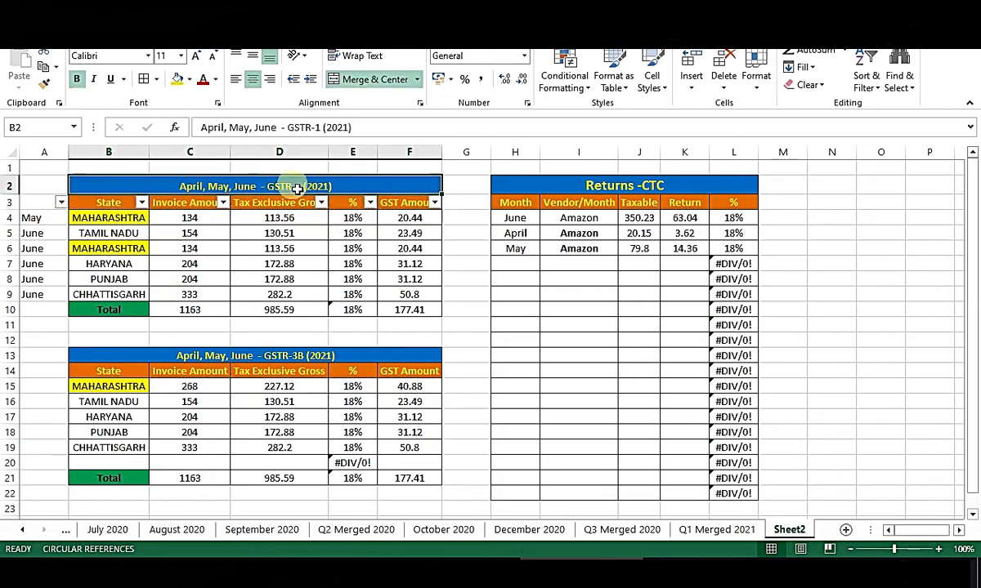
{"action": "left_click", "coordinate": [296, 356]}
{"action": "left_click", "coordinate": [456, 433]}
Survey all three tables on Sheet2, including the empty Returns-CTC rows.
{"action": "scroll", "coordinate": [469, 427], "scroll_direction": "down", "scroll_amount": 2}
{"action": "scroll", "coordinate": [441, 392], "scroll_direction": "up", "scroll_amount": 2}
{"action": "left_click_drag", "start_coordinate": [74, 179], "coordinate": [817, 506]}
{"action": "left_click", "coordinate": [886, 394]}
{"action": "left_click_drag", "start_coordinate": [521, 272], "coordinate": [740, 501]}
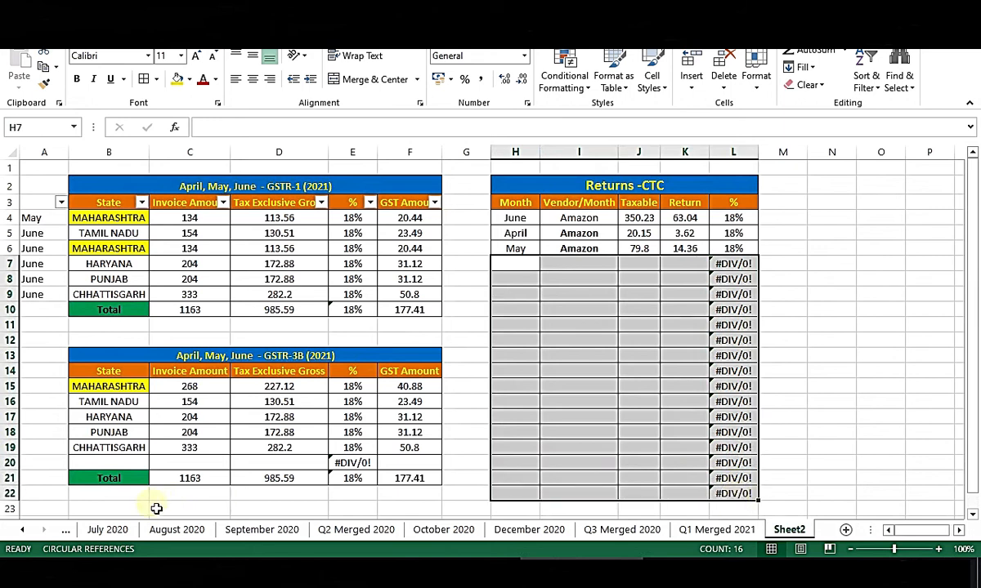
{"action": "left_click", "coordinate": [97, 463]}
Cut the GSTR-3B Total row (B21:F21) and move it into row 20 under Chhattisgarh.
{"action": "left_click_drag", "start_coordinate": [97, 478], "coordinate": [394, 477]}
{"action": "key", "text": "ctrl+c"}
{"action": "key", "text": "ctrl+q"}
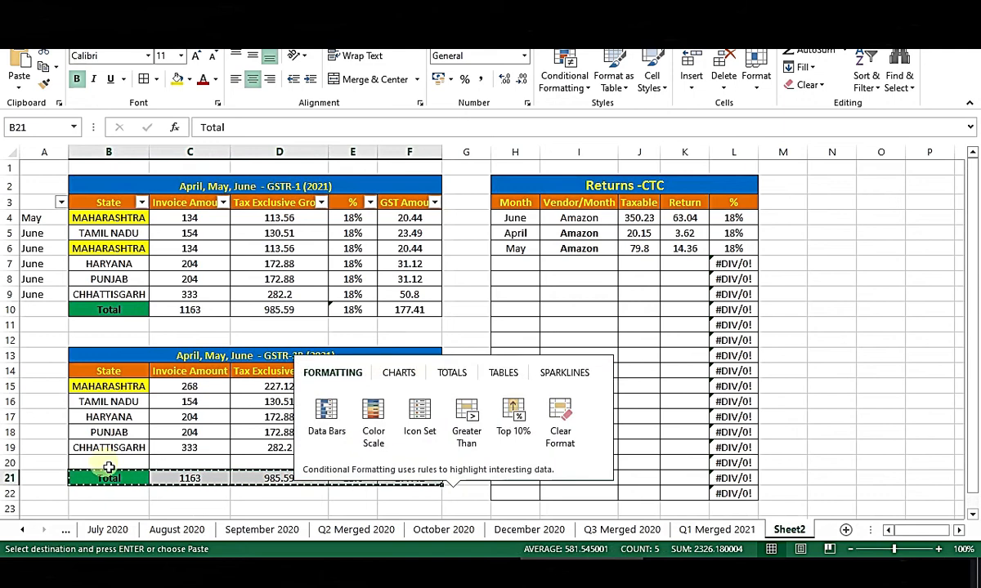
{"action": "left_click_drag", "start_coordinate": [108, 467], "coordinate": [108, 451]}
{"action": "left_click", "coordinate": [466, 417]}
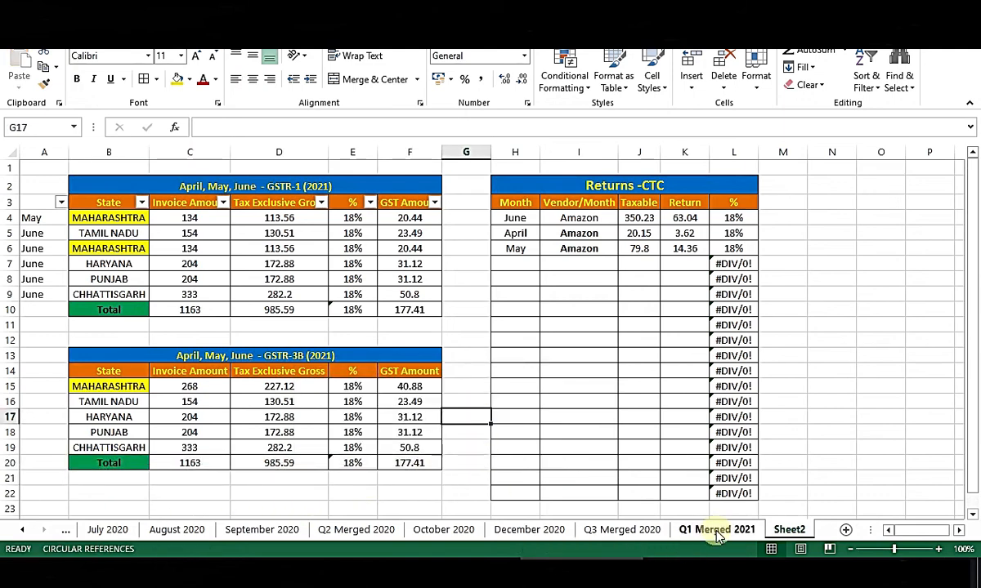
Compare with the GSTR-3B table on the Q1 Merged 2021 sheet, then return to Sheet2.
{"action": "left_click", "coordinate": [716, 531]}
{"action": "left_click_drag", "start_coordinate": [366, 435], "coordinate": [460, 453]}
{"action": "left_click", "coordinate": [329, 493]}
{"action": "left_click", "coordinate": [787, 530]}
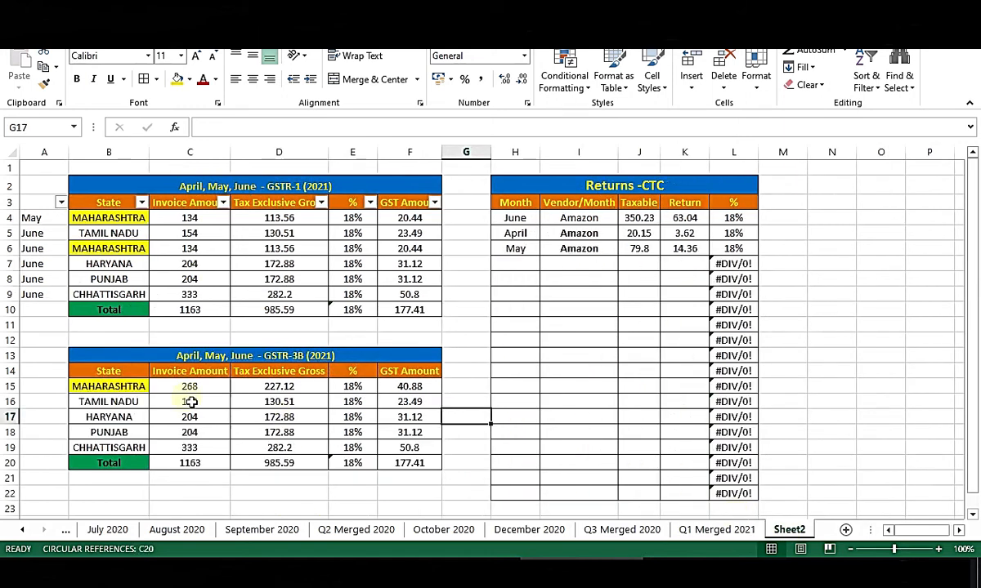
Set No Fill on the state names in both tables and save GST FILING.XLSX.
{"action": "left_click_drag", "start_coordinate": [135, 387], "coordinate": [122, 417]}
{"action": "left_click", "coordinate": [189, 80]}
{"action": "left_click", "coordinate": [206, 214]}
{"action": "left_click_drag", "start_coordinate": [115, 218], "coordinate": [123, 263]}
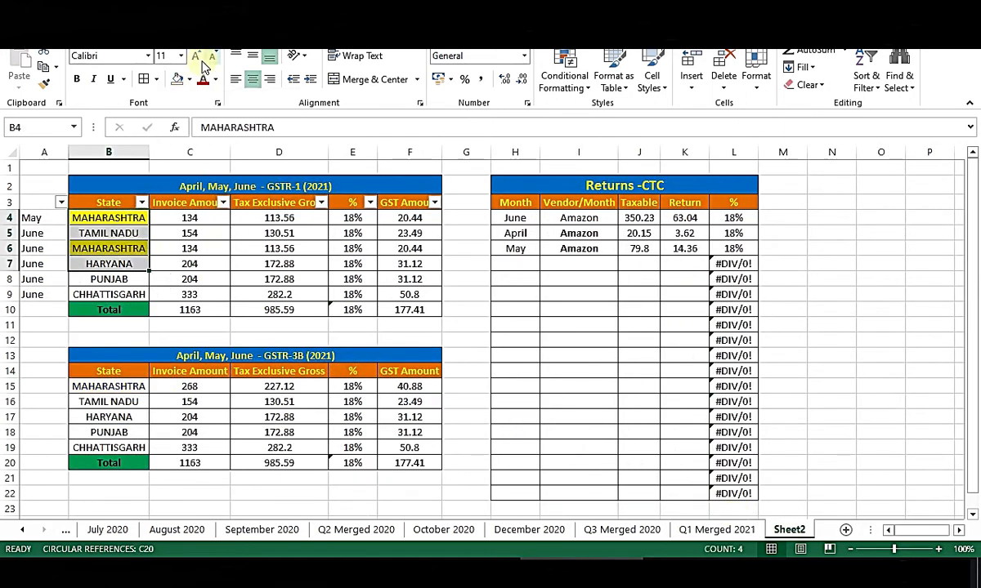
{"action": "left_click", "coordinate": [181, 79]}
{"action": "left_click", "coordinate": [405, 309]}
{"action": "key", "text": "ctrl+s"}
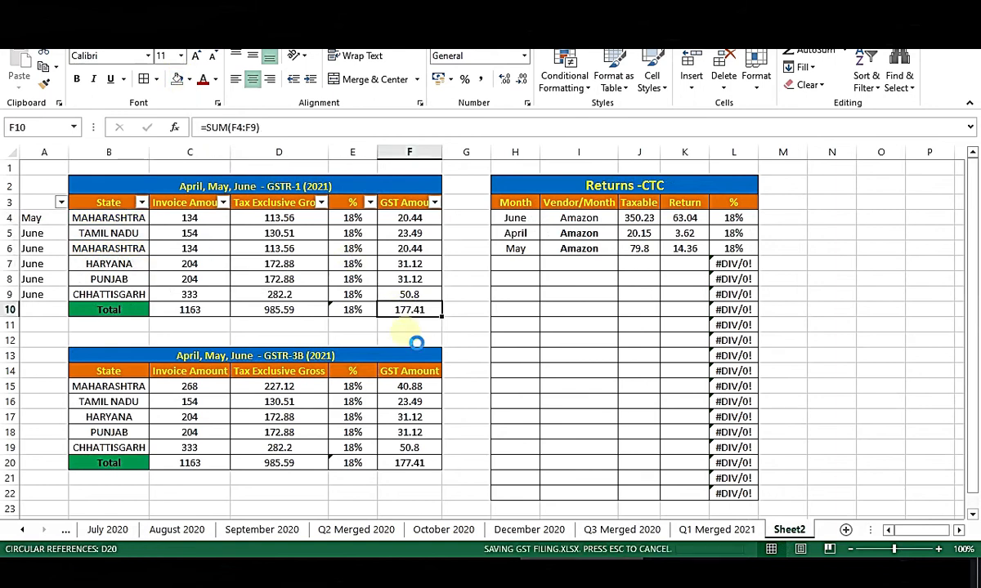
{"action": "left_click", "coordinate": [707, 531]}
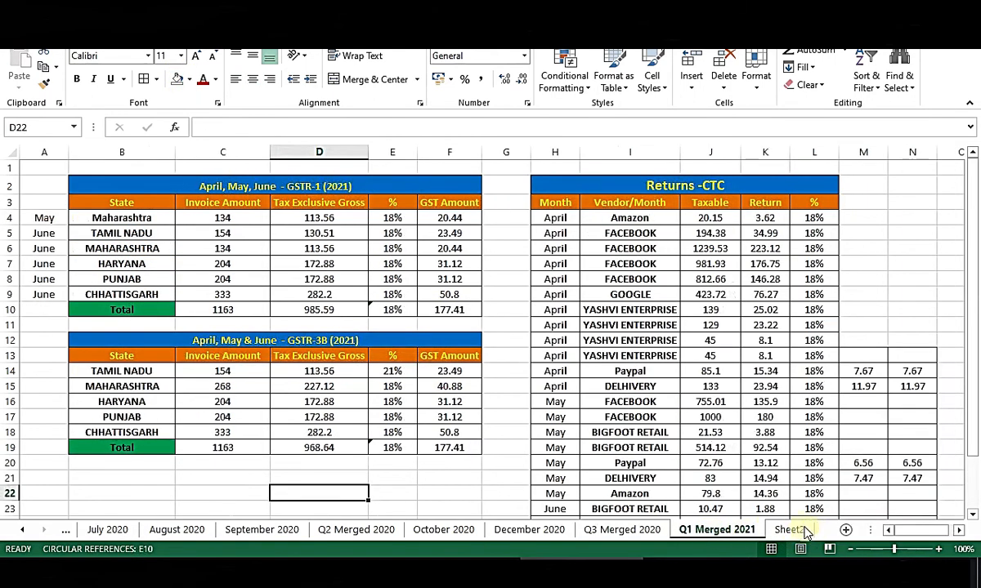
{"action": "left_click", "coordinate": [801, 531]}
{"action": "left_click", "coordinate": [719, 532]}
{"action": "left_click", "coordinate": [788, 531]}
{"action": "left_click", "coordinate": [723, 532]}
{"action": "left_click", "coordinate": [787, 531]}
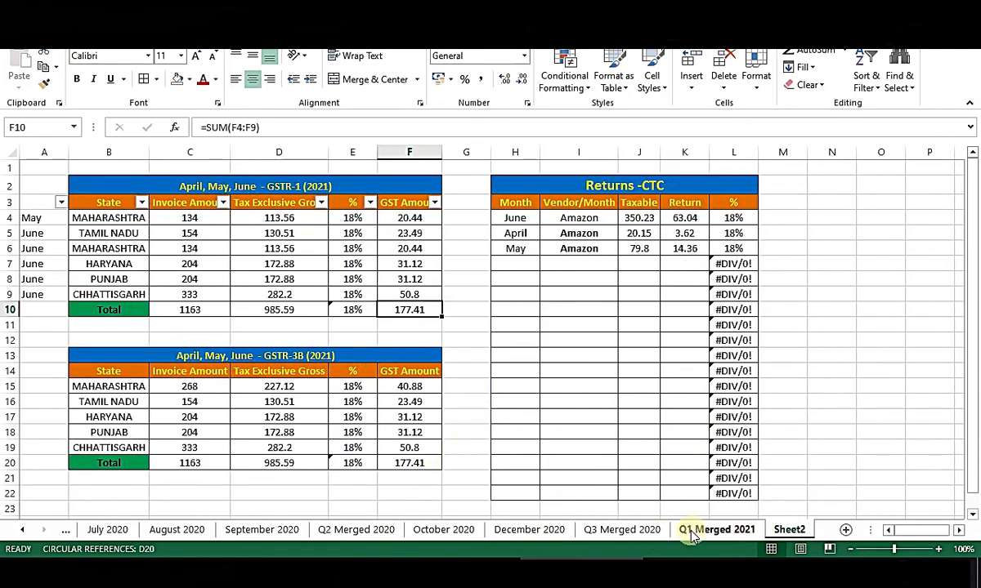
{"action": "left_click", "coordinate": [746, 532]}
{"action": "left_click", "coordinate": [788, 530]}
{"action": "left_click", "coordinate": [729, 533]}
{"action": "scroll", "coordinate": [808, 394], "scroll_direction": "down", "scroll_amount": 2}
{"action": "scroll", "coordinate": [808, 393], "scroll_direction": "up", "scroll_amount": 2}
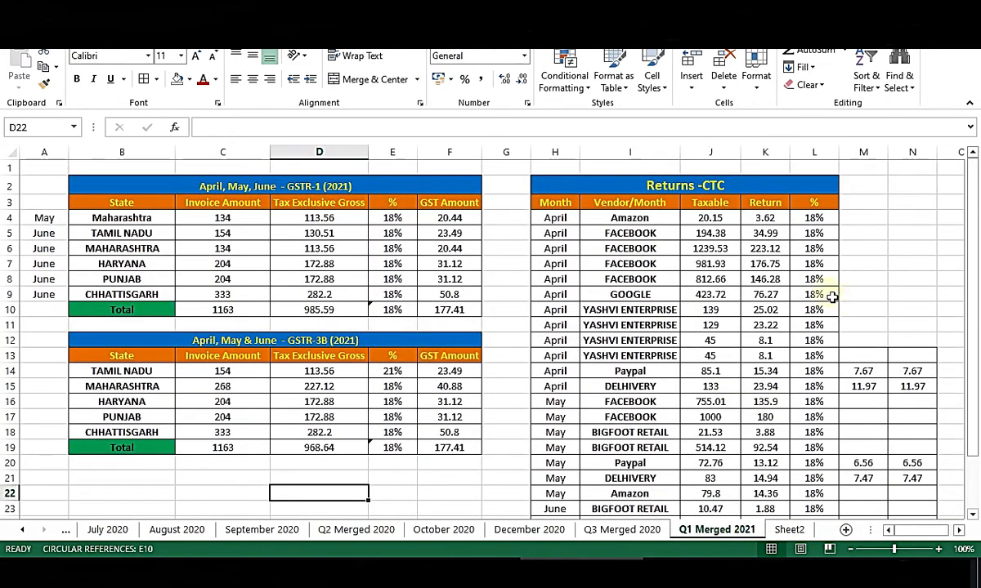
{"action": "scroll", "coordinate": [580, 303], "scroll_direction": "down", "scroll_amount": 2}
{"action": "scroll", "coordinate": [759, 381], "scroll_direction": "up", "scroll_amount": 1}
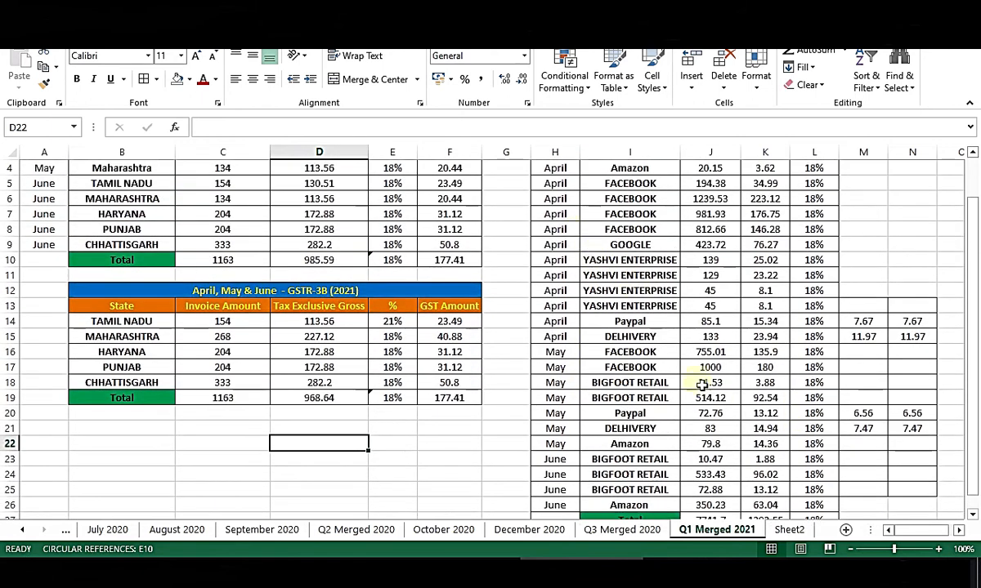
{"action": "left_click", "coordinate": [789, 530]}
{"action": "left_click_drag", "start_coordinate": [523, 265], "coordinate": [735, 495]}
{"action": "left_click", "coordinate": [837, 420]}
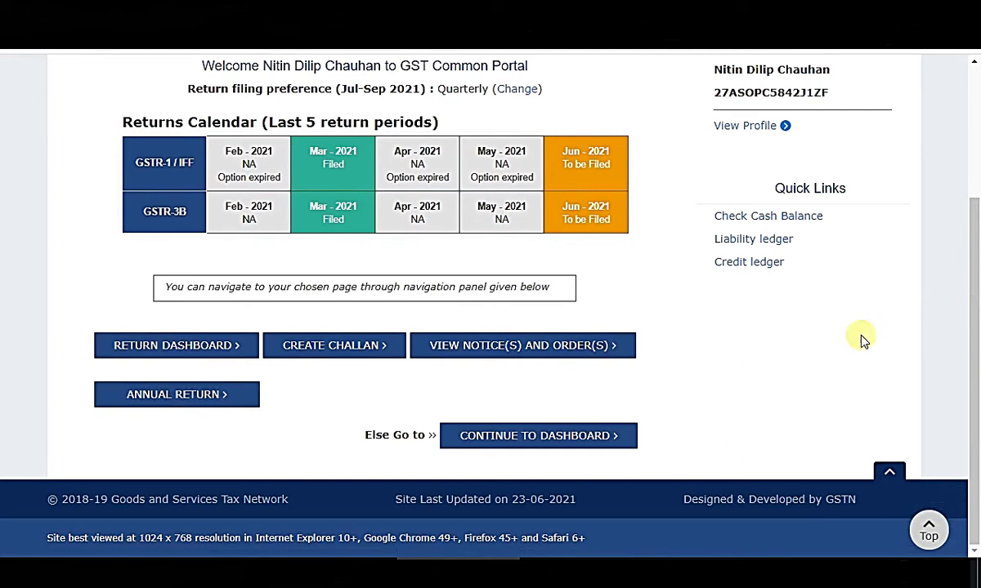
Open the Returns Dashboard and look over the File Returns page for 2021-22.
{"action": "left_click", "coordinate": [180, 349]}
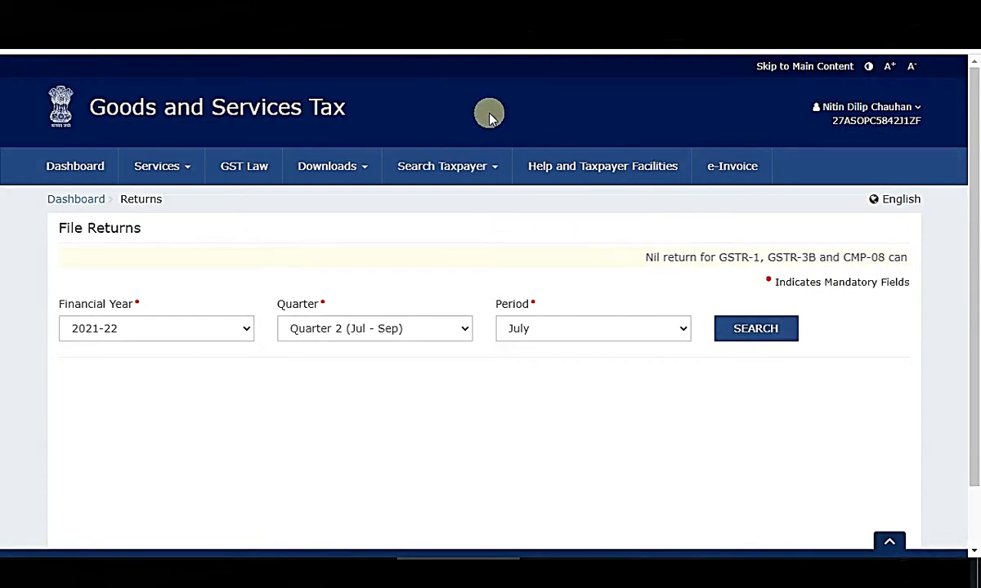
{"action": "scroll", "coordinate": [490, 409], "scroll_direction": "down", "scroll_amount": 1}
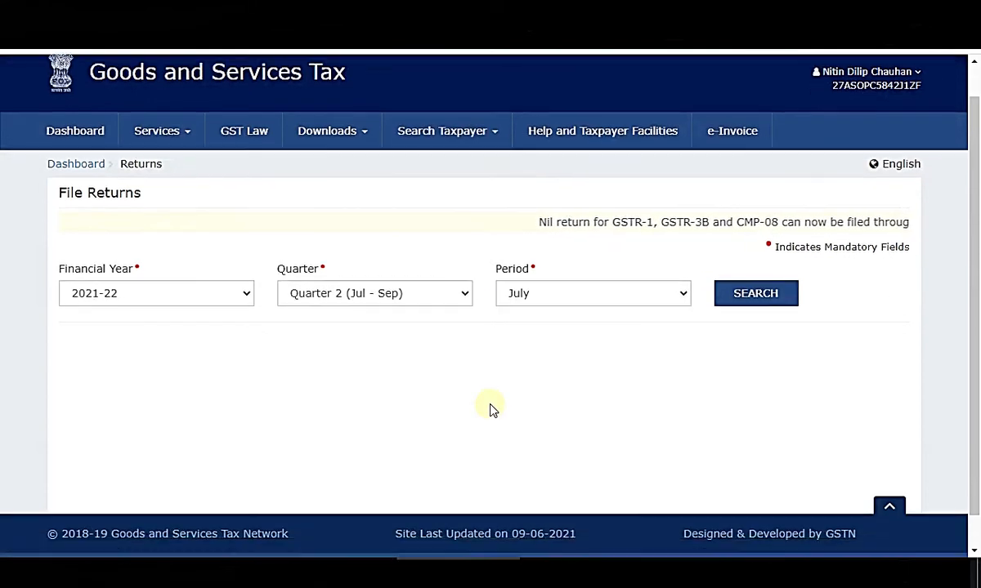
{"action": "scroll", "coordinate": [548, 326], "scroll_direction": "down", "scroll_amount": 1}
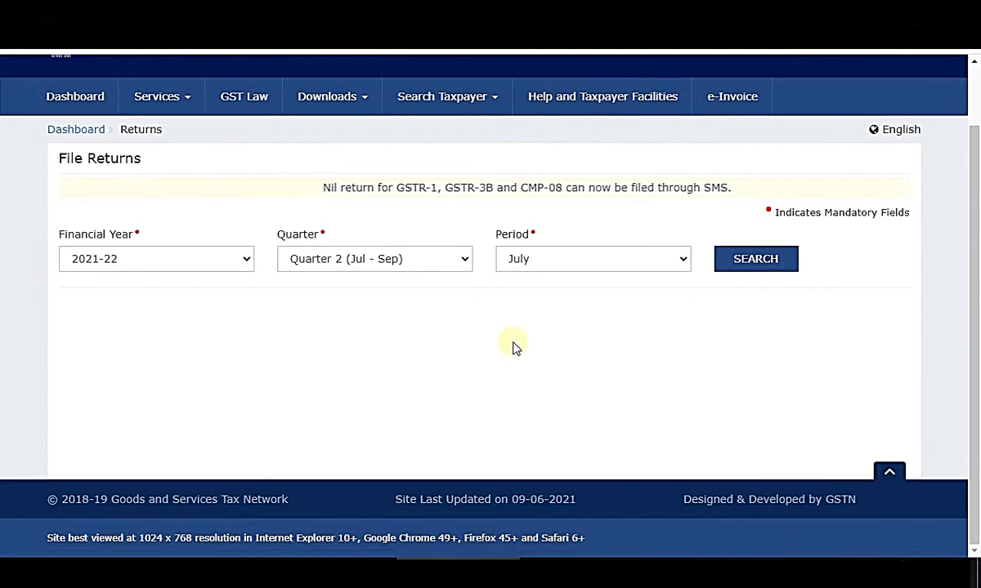
{"action": "scroll", "coordinate": [542, 353], "scroll_direction": "up", "scroll_amount": 2}
Choose Quarter 1 (Apr - Jun) and keep June as the return period.
{"action": "left_click", "coordinate": [448, 332]}
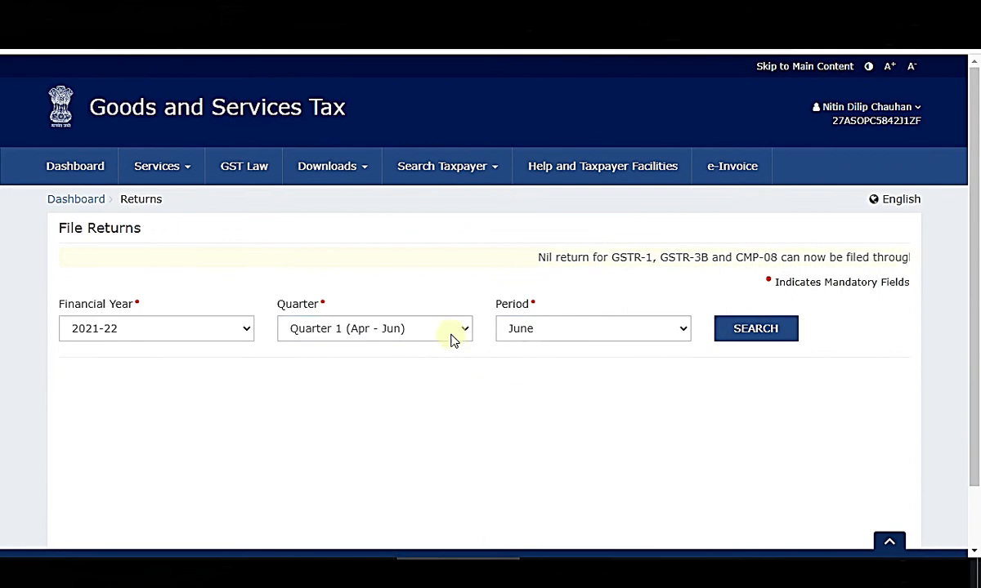
{"action": "left_click", "coordinate": [454, 331]}
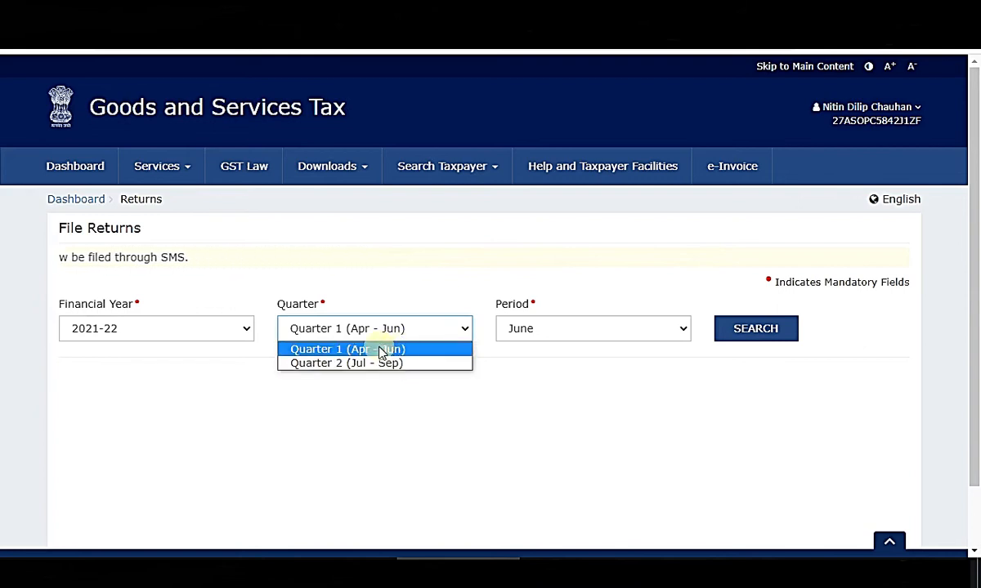
{"action": "left_click", "coordinate": [381, 351]}
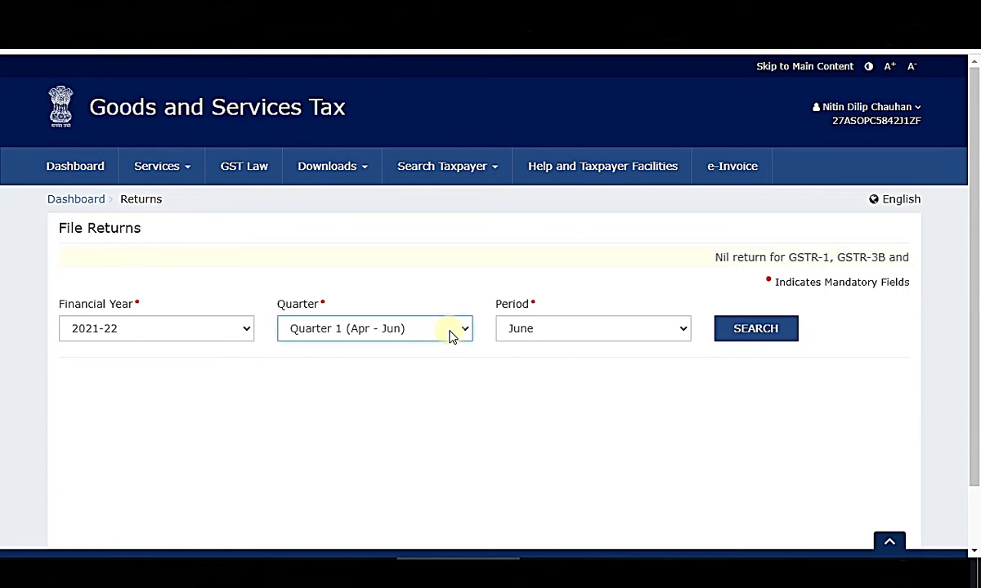
{"action": "left_click", "coordinate": [619, 335]}
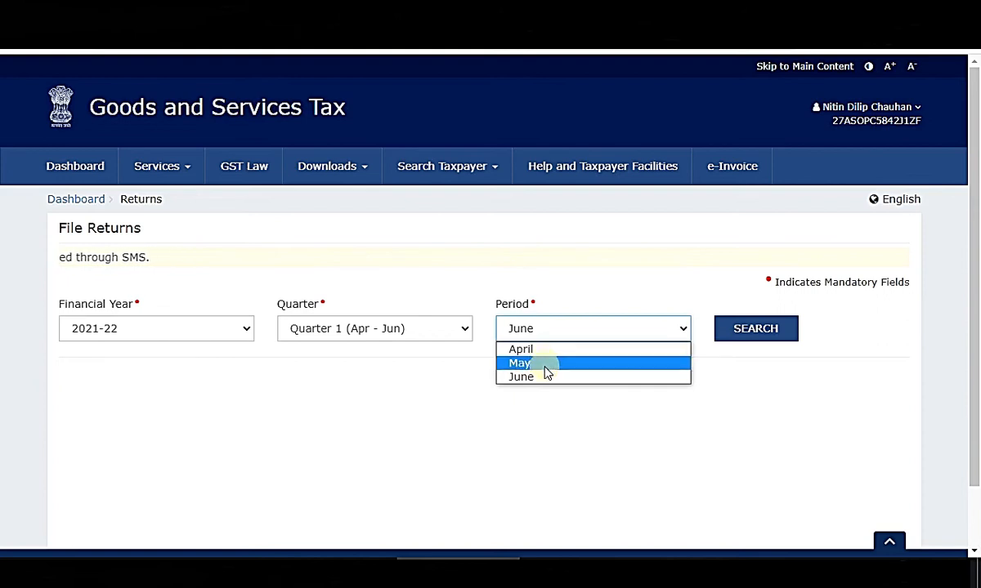
{"action": "left_click", "coordinate": [708, 458]}
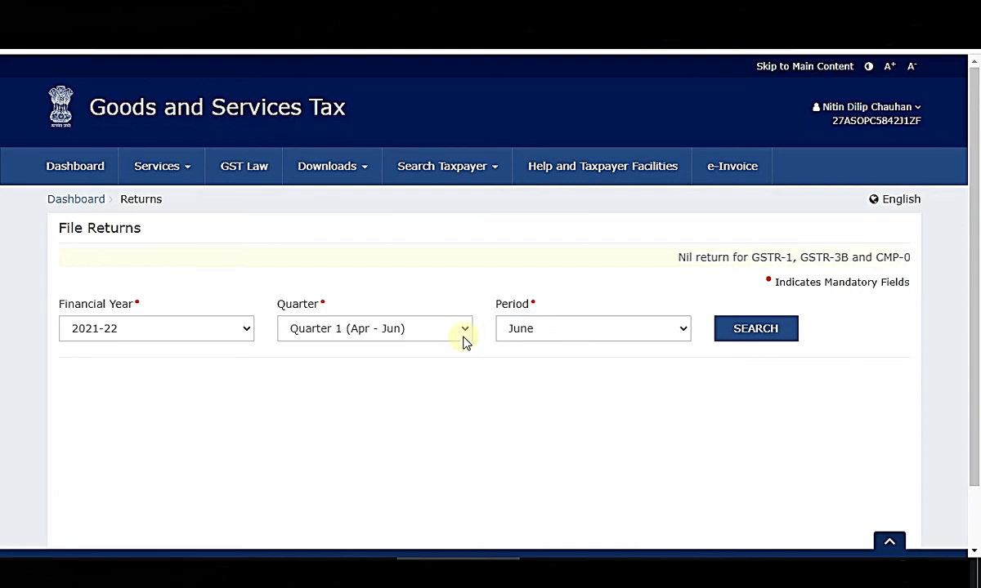
Search the returns for 2021-22, Quarter 1, June.
{"action": "left_click", "coordinate": [740, 330]}
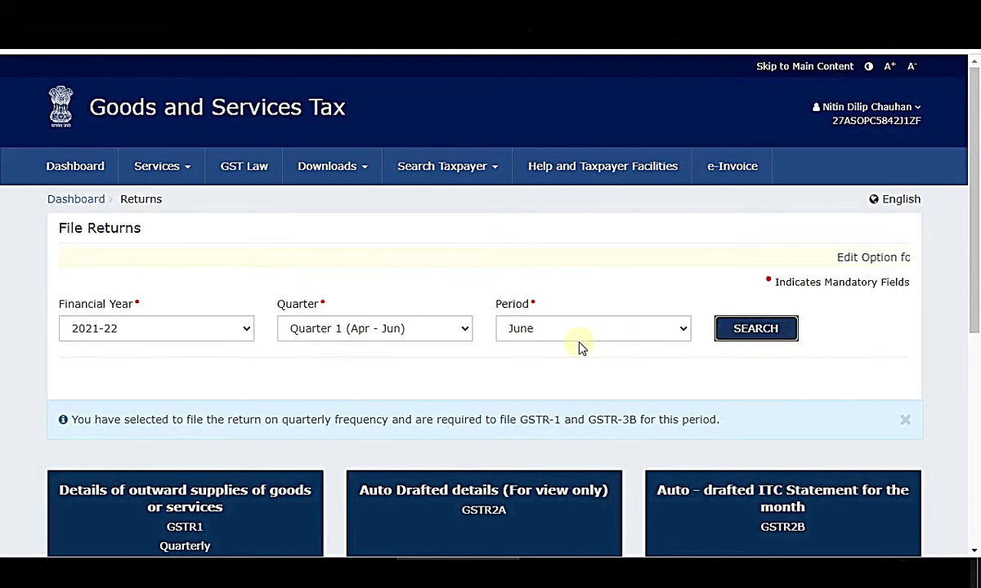
{"action": "scroll", "coordinate": [675, 393], "scroll_direction": "down", "scroll_amount": 3}
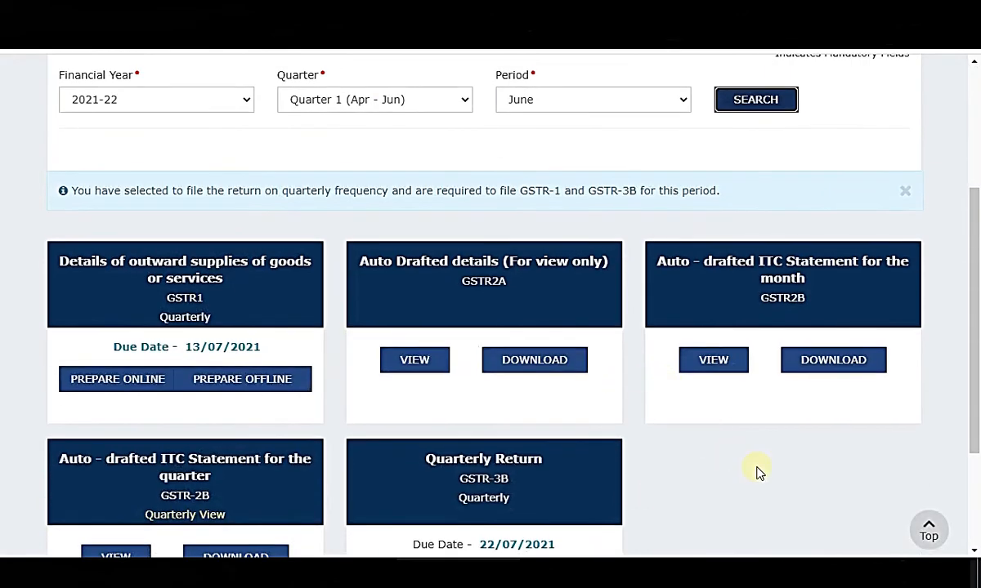
{"action": "scroll", "coordinate": [757, 470], "scroll_direction": "up", "scroll_amount": 3}
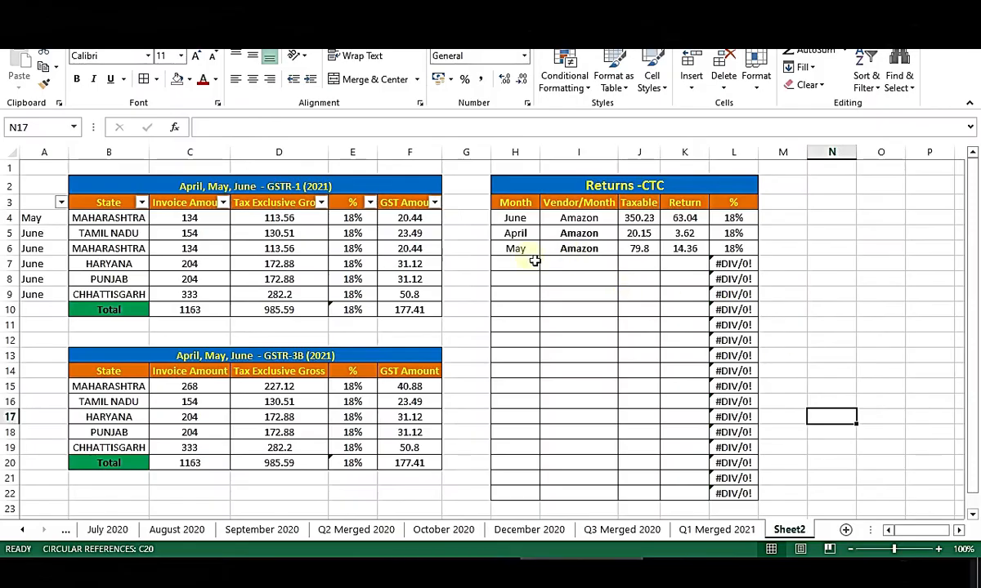
{"action": "left_click_drag", "start_coordinate": [533, 261], "coordinate": [733, 491]}
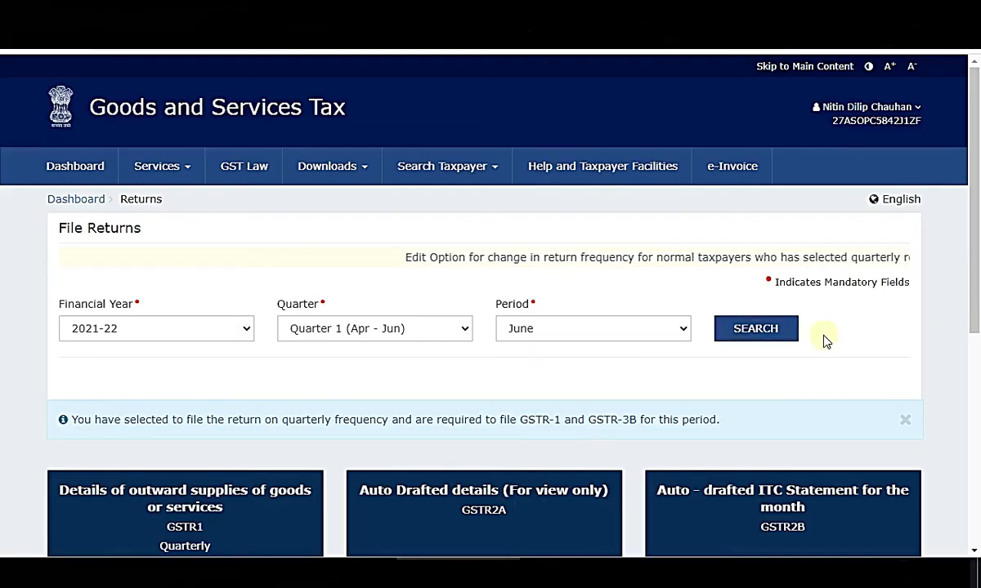
Change the period to April and search, reaching the GSTR-2A auto-drafted details.
{"action": "left_click", "coordinate": [650, 335]}
{"action": "left_click", "coordinate": [607, 350]}
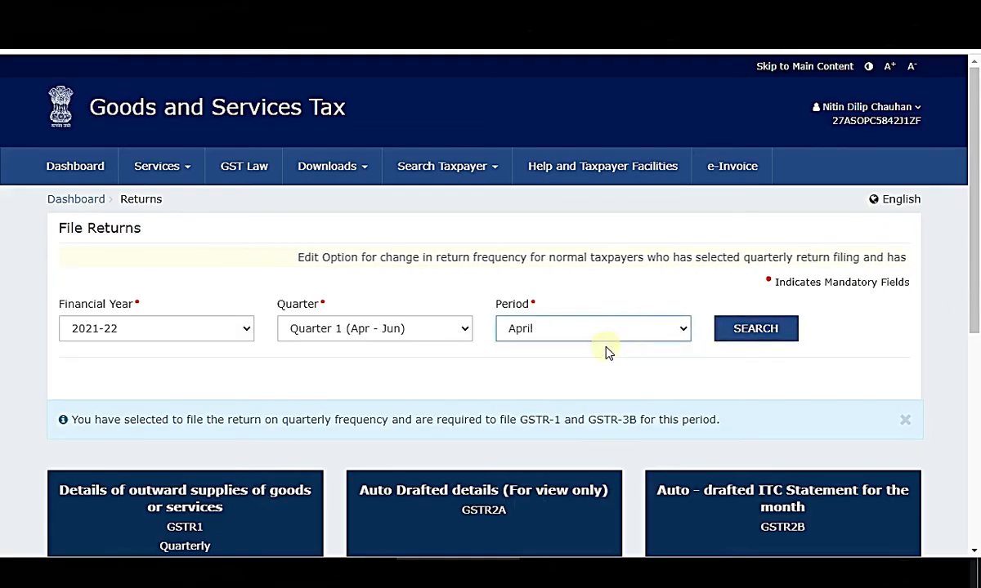
{"action": "left_click", "coordinate": [764, 331]}
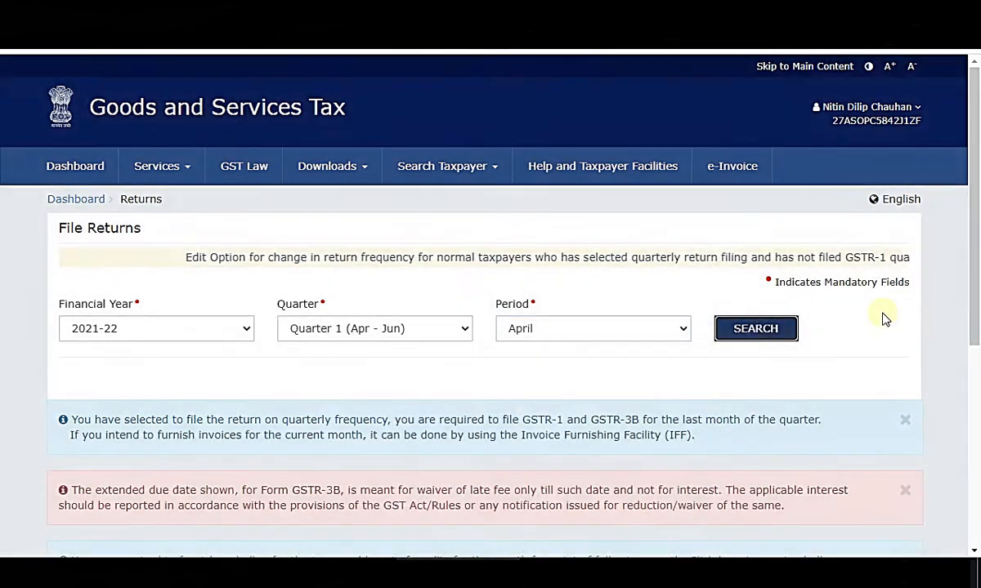
{"action": "scroll", "coordinate": [923, 313], "scroll_direction": "down", "scroll_amount": 5}
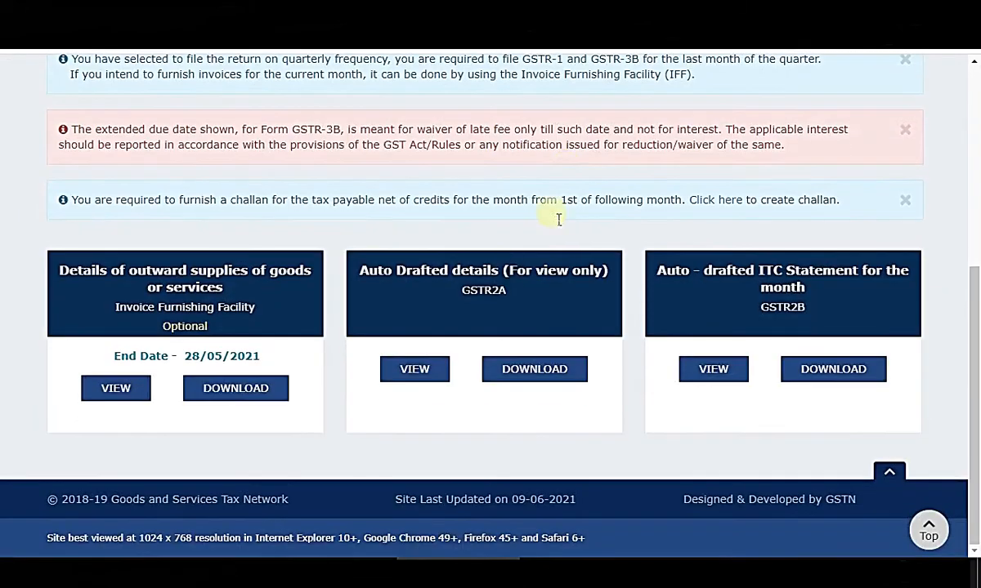
{"action": "left_click_drag", "start_coordinate": [400, 291], "coordinate": [535, 298]}
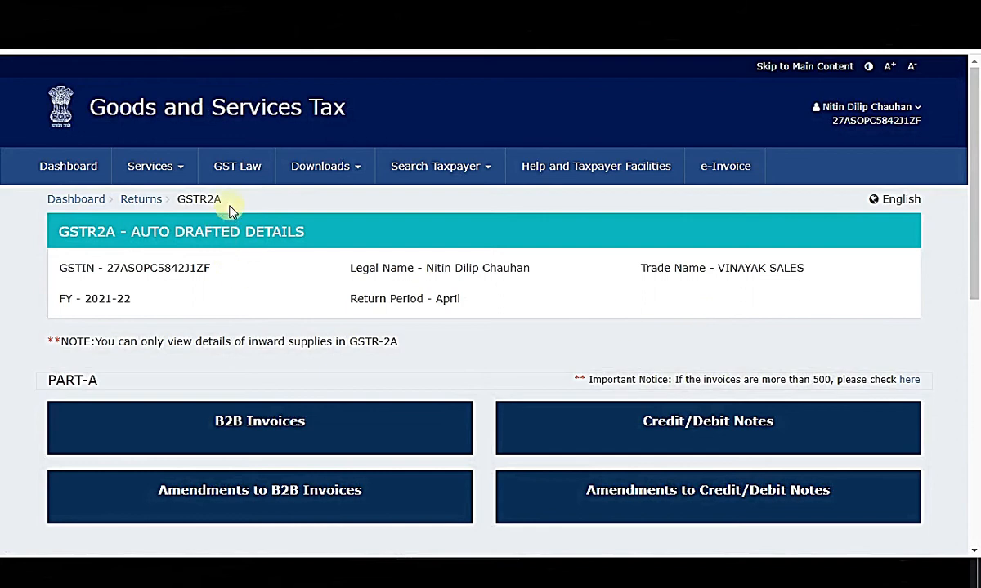
Open April's B2B invoices uploaded by suppliers and view the supplier table.
{"action": "left_click", "coordinate": [474, 192]}
{"action": "scroll", "coordinate": [425, 262], "scroll_direction": "down", "scroll_amount": 2}
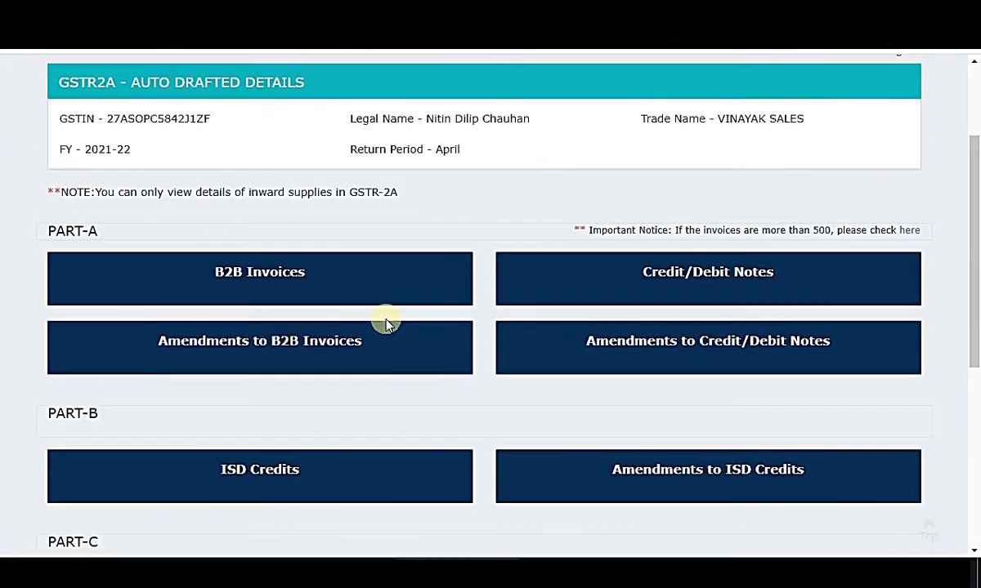
{"action": "left_click", "coordinate": [276, 274]}
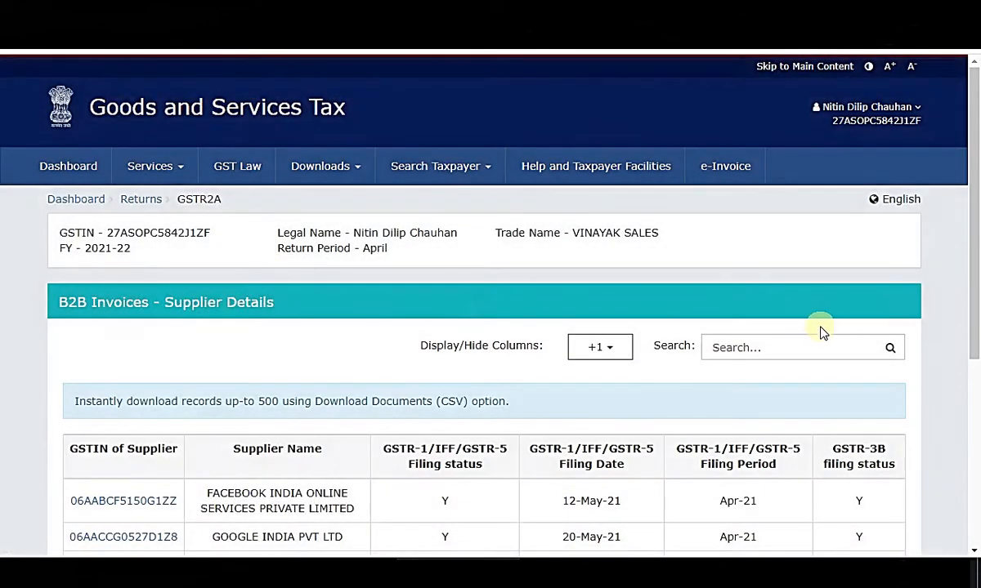
{"action": "scroll", "coordinate": [832, 330], "scroll_direction": "down", "scroll_amount": 3}
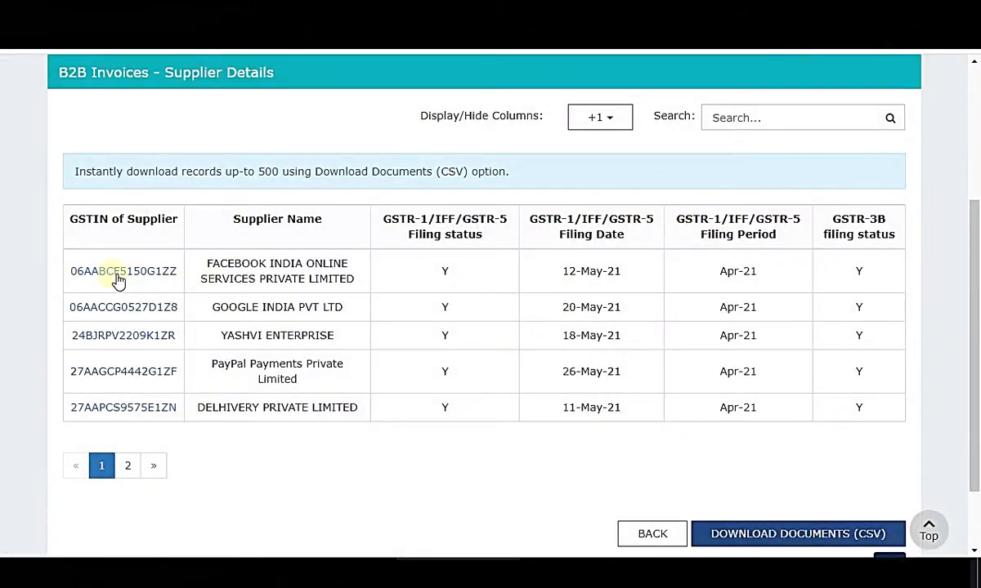
{"action": "left_click_drag", "start_coordinate": [128, 275], "coordinate": [868, 415]}
{"action": "left_click", "coordinate": [948, 374]}
Check the Excel workbook, then show page 2 of the supplier list.
{"action": "left_click", "coordinate": [583, 571]}
{"action": "left_click", "coordinate": [560, 267]}
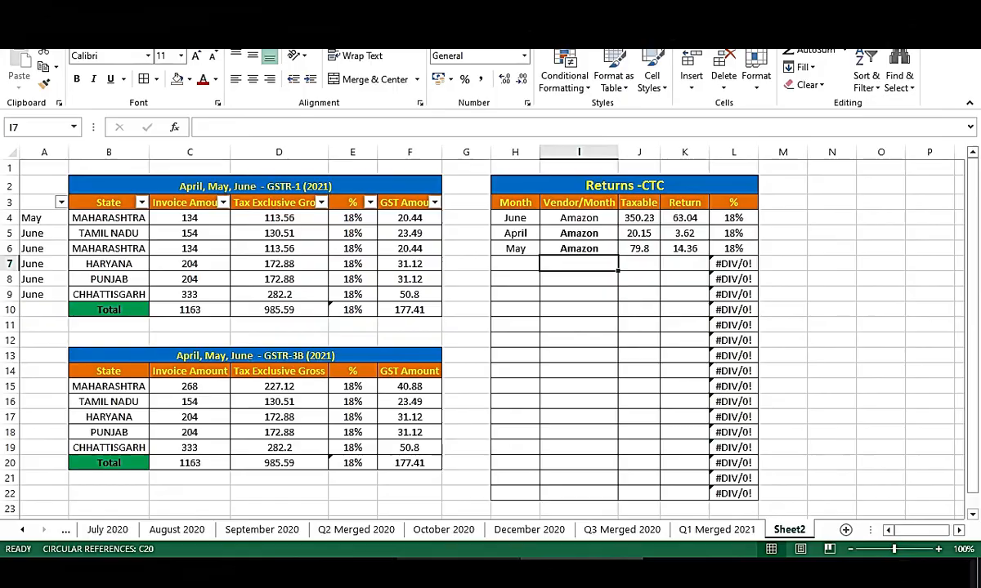
{"action": "left_click", "coordinate": [458, 571]}
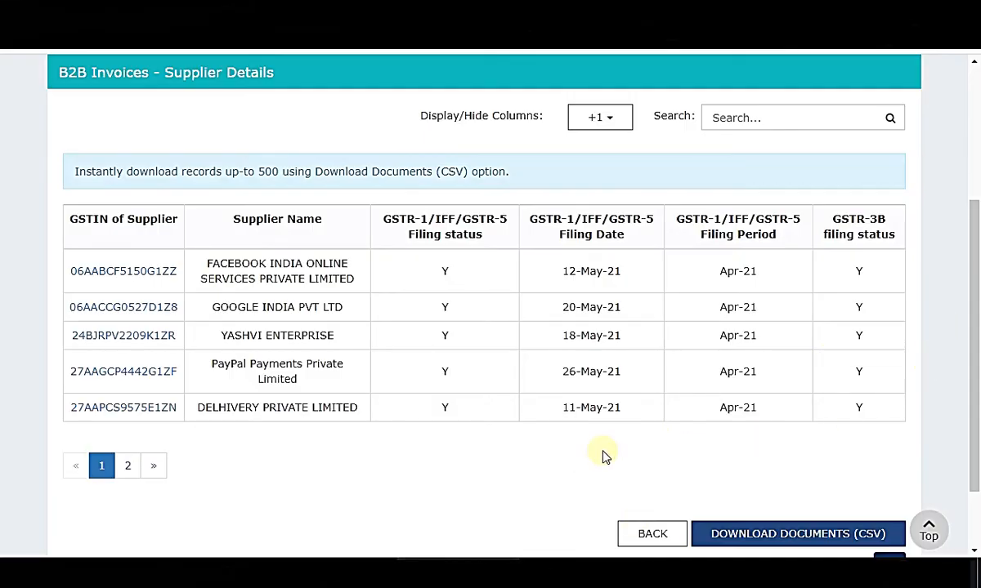
{"action": "left_click", "coordinate": [128, 468]}
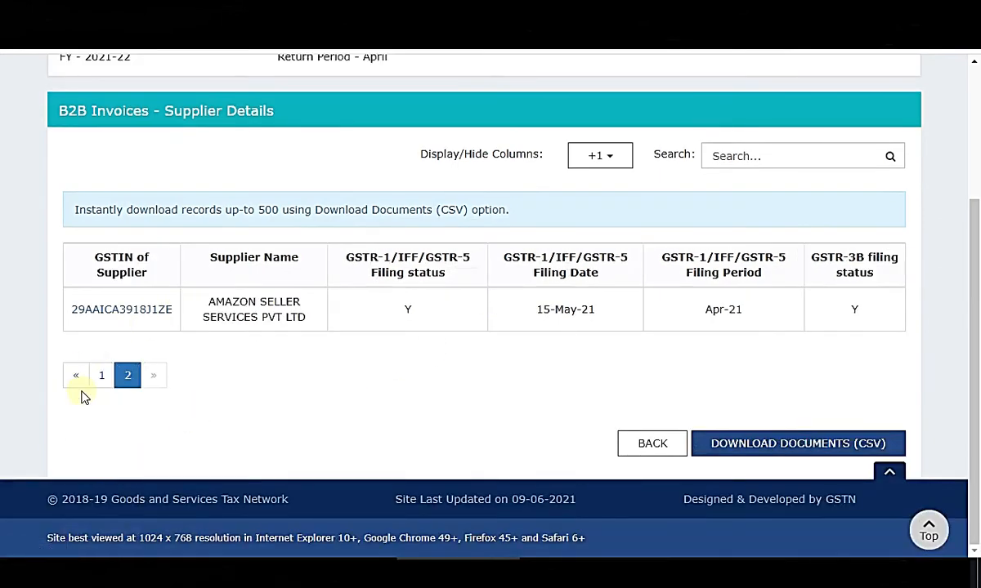
Open Amazon Seller Services' invoice summary (20.15 taxable, 3.62 IGST), cross-checking Excel and saved PDFs.
{"action": "left_click", "coordinate": [141, 308]}
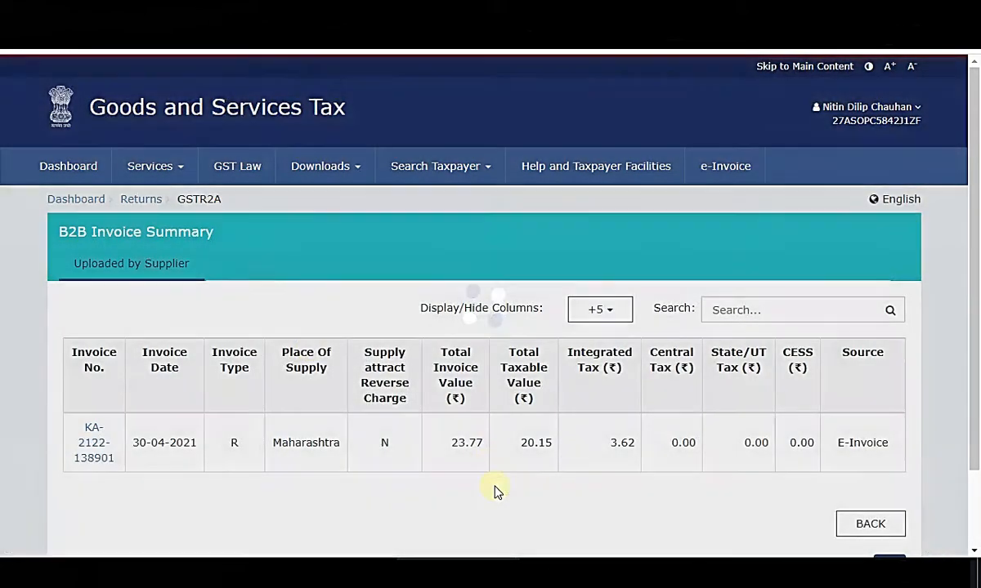
{"action": "scroll", "coordinate": [494, 490], "scroll_direction": "down", "scroll_amount": 1}
{"action": "left_click", "coordinate": [577, 570]}
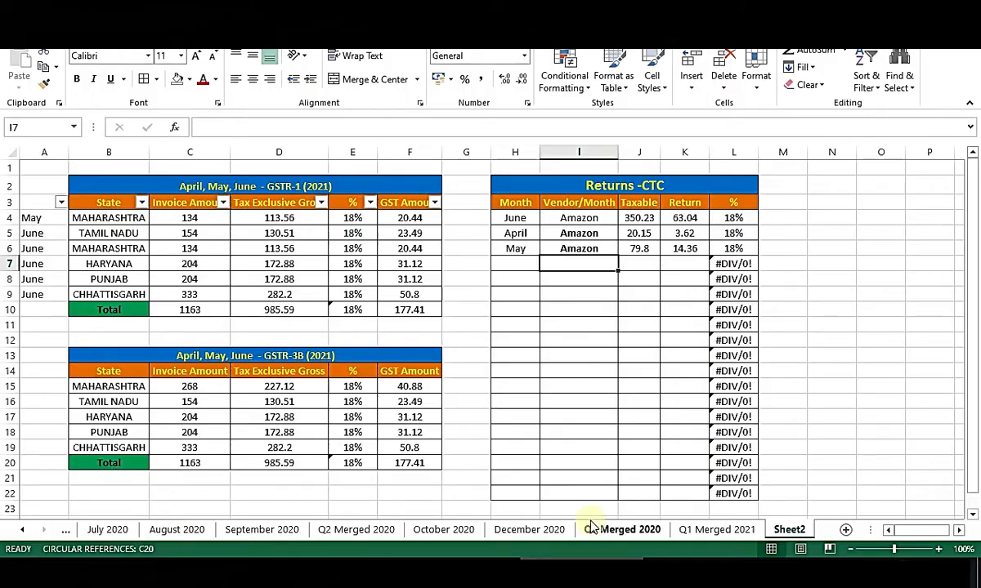
{"action": "key", "text": "alt+Tab"}
{"action": "left_click_drag", "start_coordinate": [482, 269], "coordinate": [680, 97]}
{"action": "left_click", "coordinate": [457, 564]}
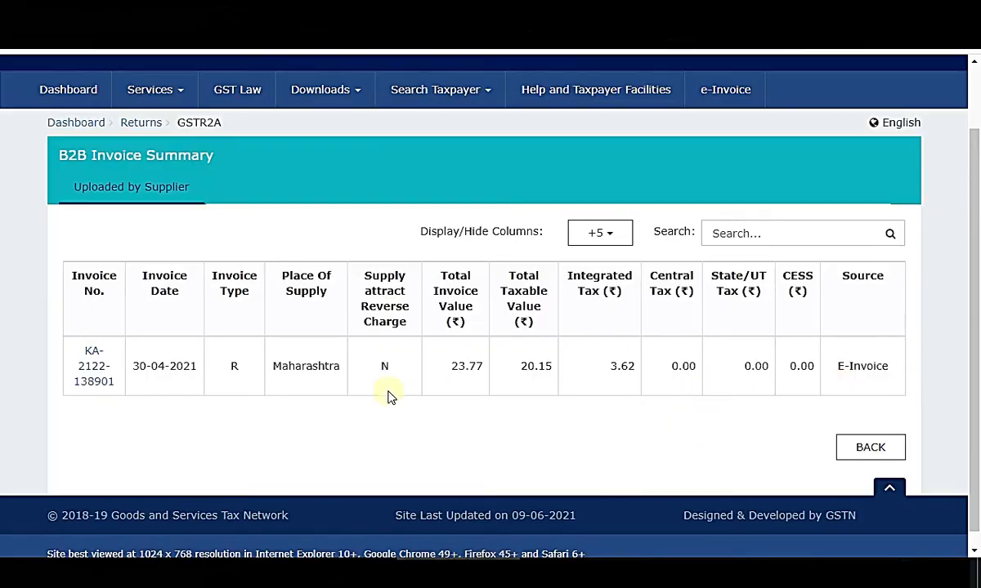
{"action": "left_click_drag", "start_coordinate": [174, 369], "coordinate": [876, 366]}
{"action": "left_click", "coordinate": [654, 433]}
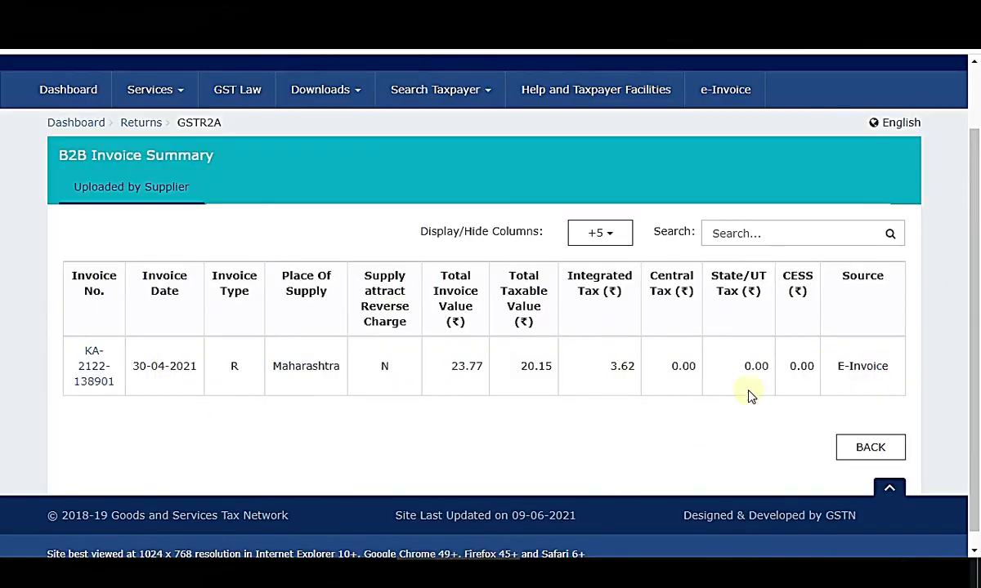
{"action": "scroll", "coordinate": [937, 246], "scroll_direction": "down", "scroll_amount": 1}
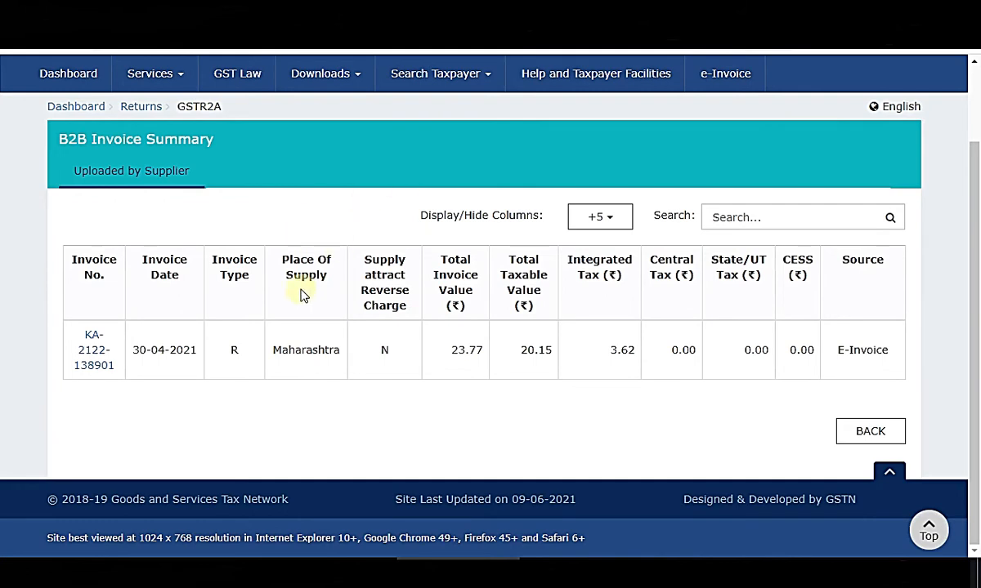
{"action": "left_click_drag", "start_coordinate": [72, 274], "coordinate": [945, 378]}
{"action": "left_click", "coordinate": [950, 350]}
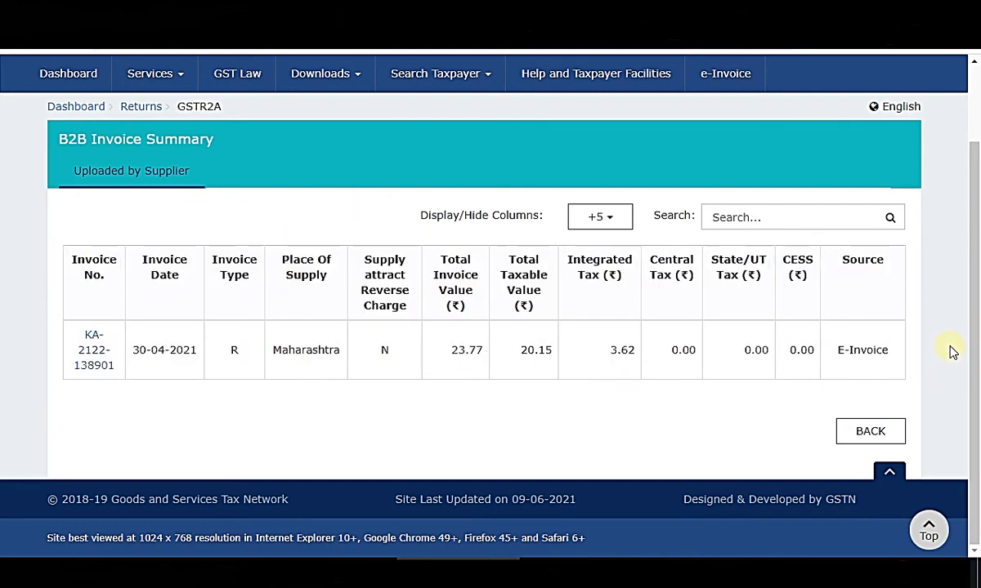
{"action": "left_click_drag", "start_coordinate": [49, 243], "coordinate": [902, 372]}
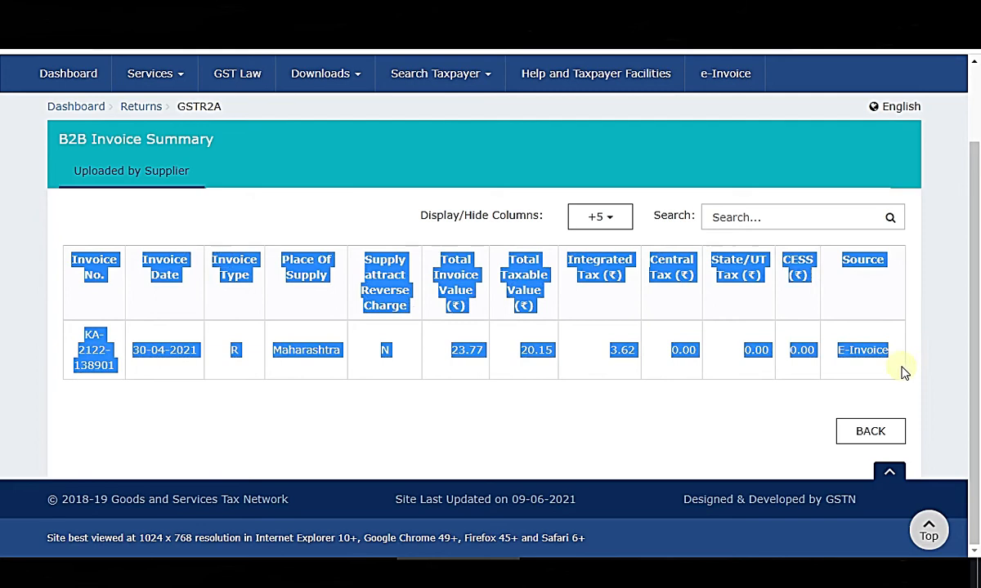
{"action": "left_click", "coordinate": [211, 106]}
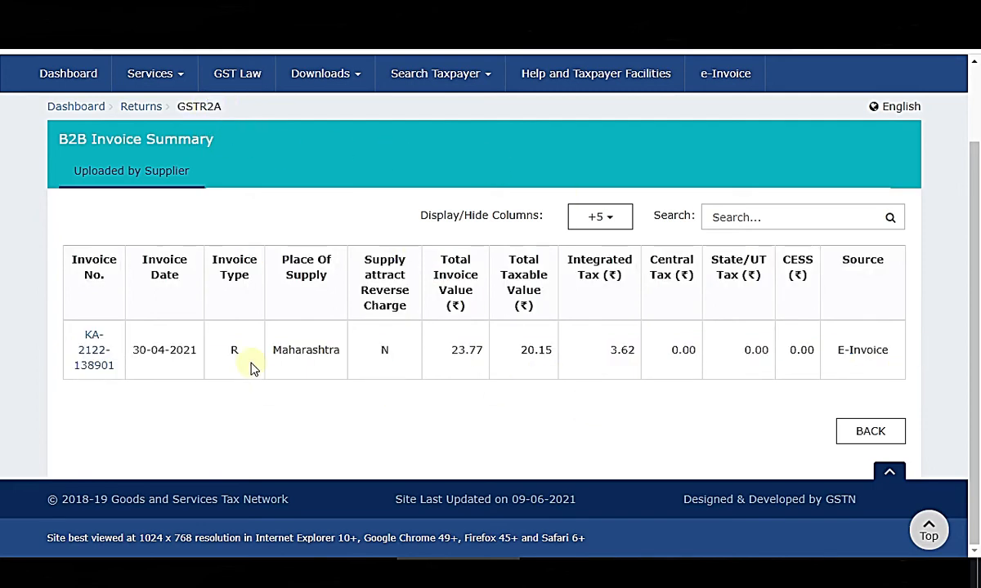
{"action": "left_click_drag", "start_coordinate": [67, 235], "coordinate": [867, 372]}
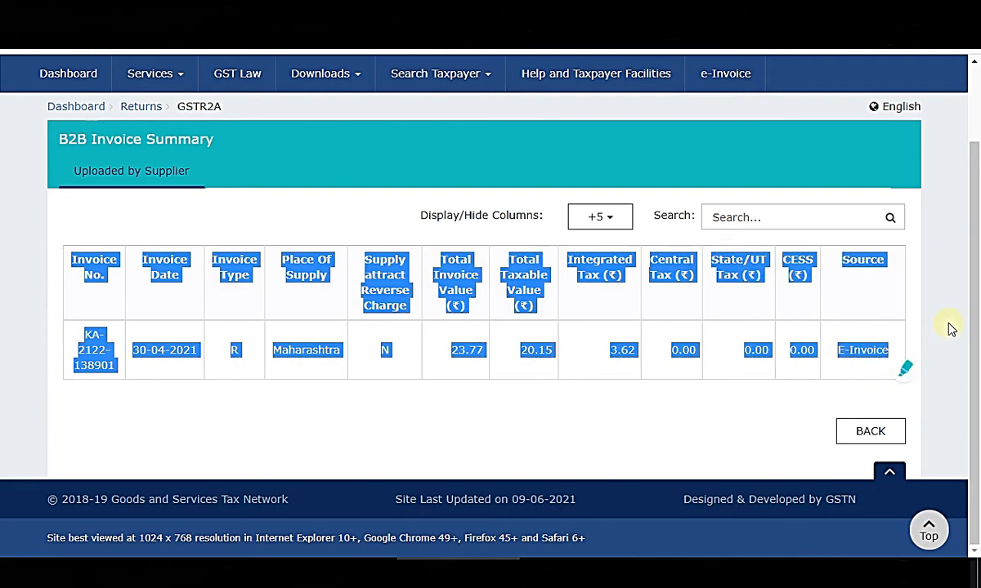
{"action": "left_click", "coordinate": [570, 376]}
{"action": "left_click_drag", "start_coordinate": [411, 350], "coordinate": [691, 363]}
{"action": "left_click", "coordinate": [595, 399]}
{"action": "left_click_drag", "start_coordinate": [408, 358], "coordinate": [894, 365]}
{"action": "left_click", "coordinate": [961, 294]}
{"action": "left_click_drag", "start_coordinate": [437, 355], "coordinate": [810, 406]}
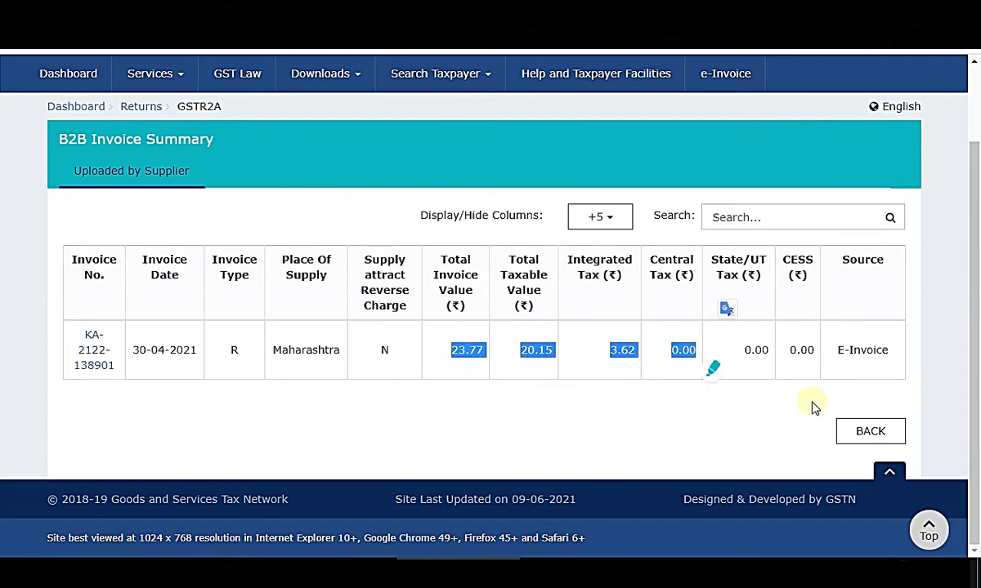
{"action": "left_click", "coordinate": [915, 381]}
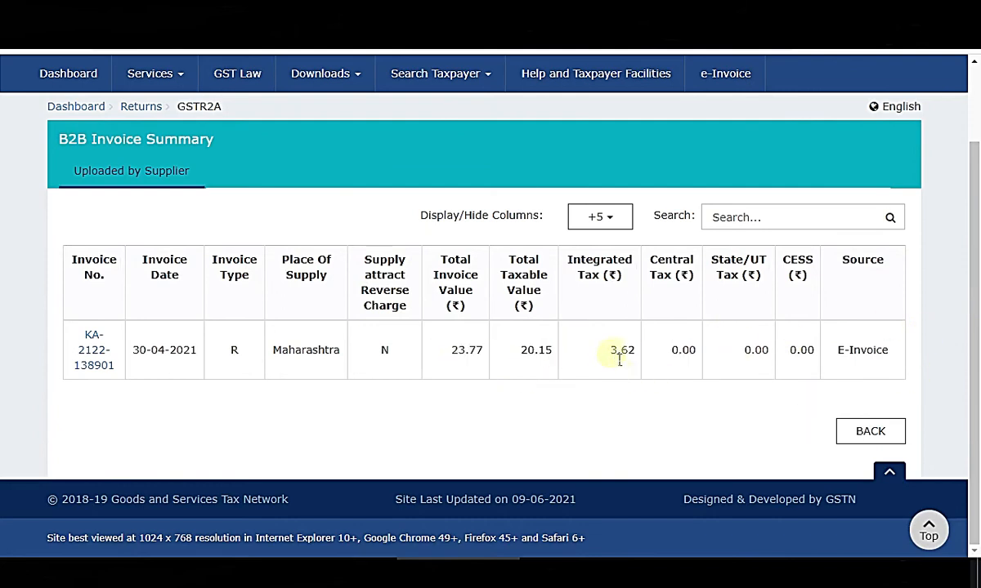
{"action": "left_click", "coordinate": [623, 386]}
{"action": "left_click", "coordinate": [592, 561]}
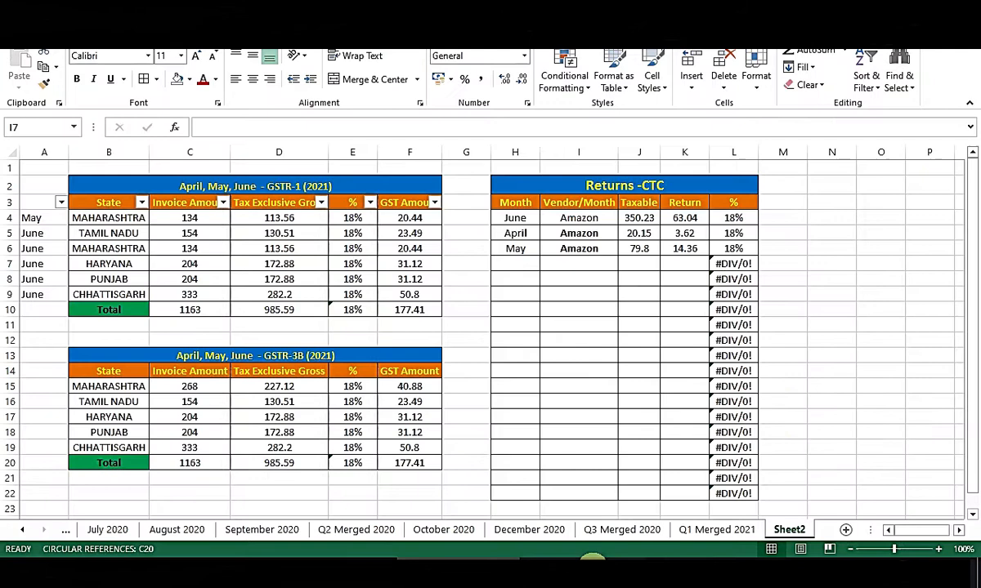
{"action": "scroll", "coordinate": [626, 387], "scroll_direction": "down", "scroll_amount": 1}
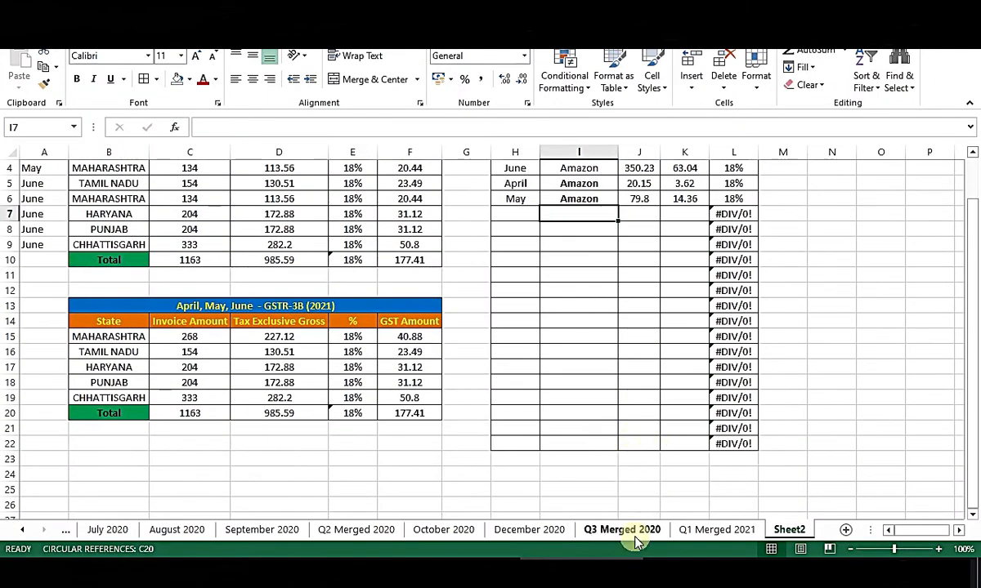
{"action": "left_click", "coordinate": [717, 531]}
{"action": "scroll", "coordinate": [760, 462], "scroll_direction": "down", "scroll_amount": 2}
{"action": "left_click", "coordinate": [765, 429]}
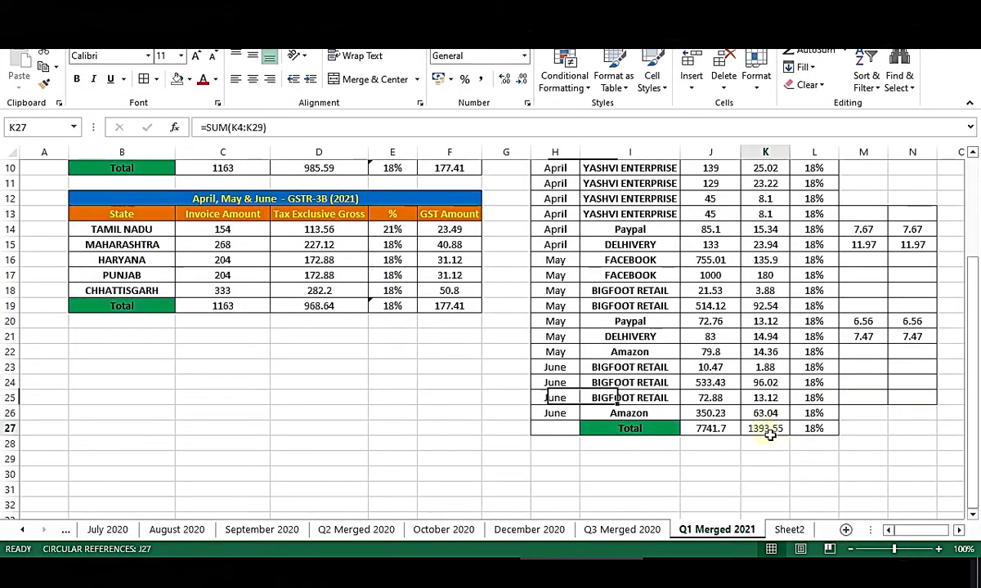
{"action": "left_click", "coordinate": [794, 532]}
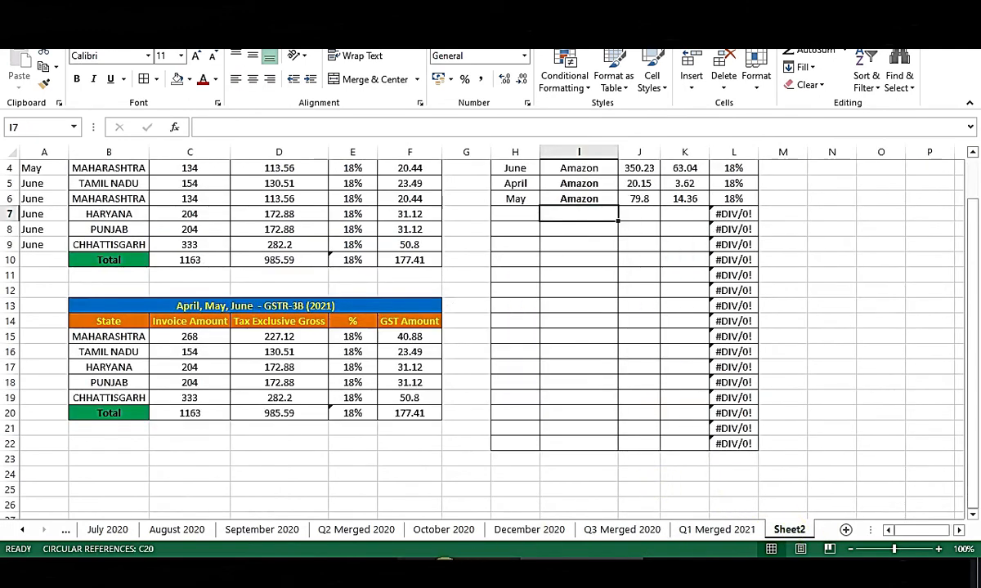
{"action": "left_click", "coordinate": [482, 570]}
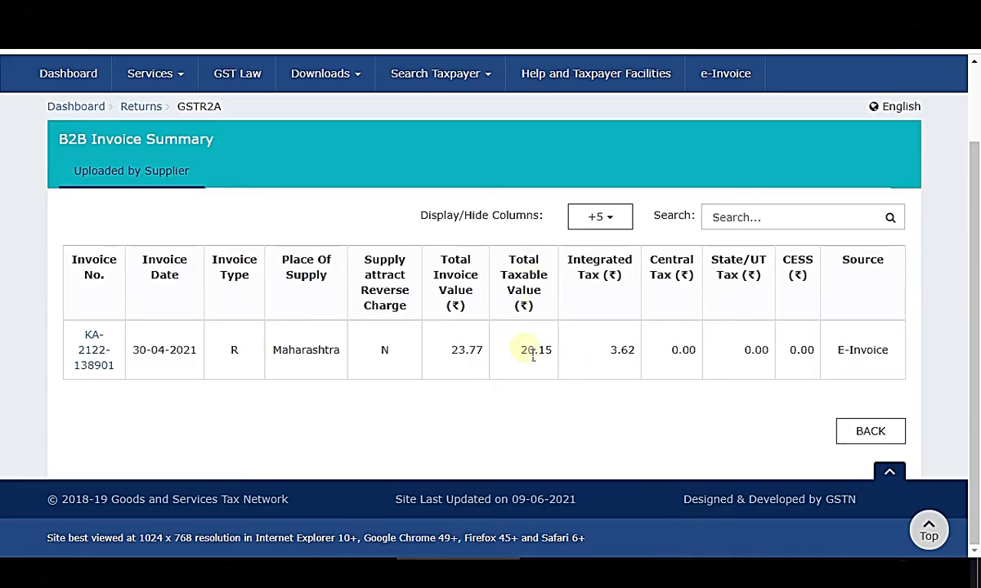
{"action": "double_click", "coordinate": [530, 357]}
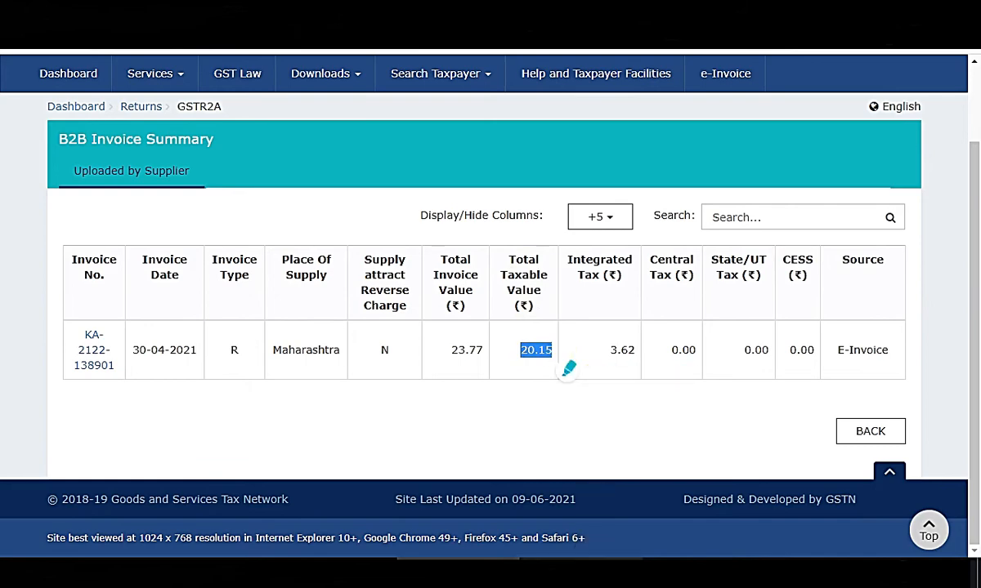
{"action": "left_click", "coordinate": [577, 570]}
{"action": "scroll", "coordinate": [661, 313], "scroll_direction": "up", "scroll_amount": 1}
{"action": "left_click", "coordinate": [639, 235]}
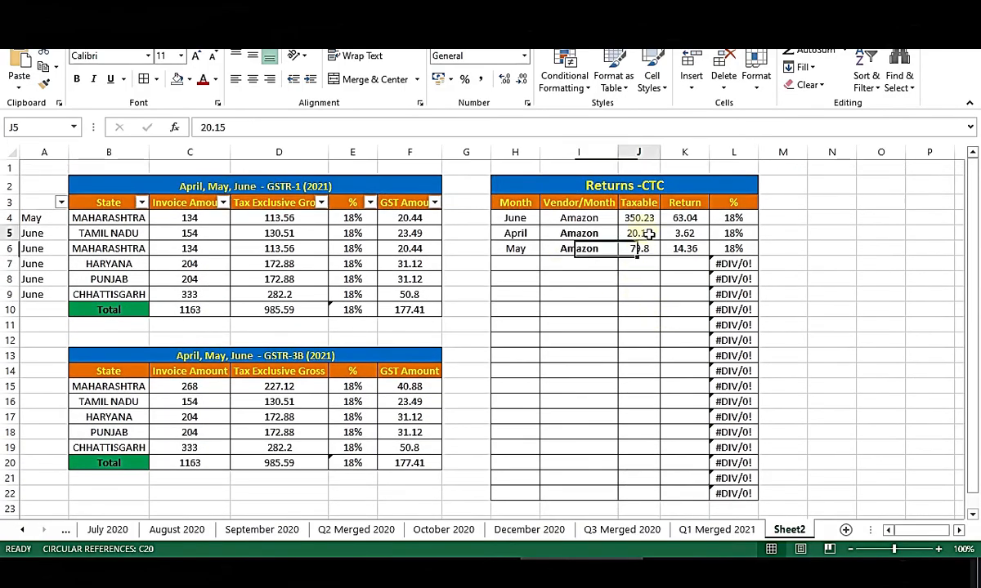
{"action": "key", "text": "alt+Tab"}
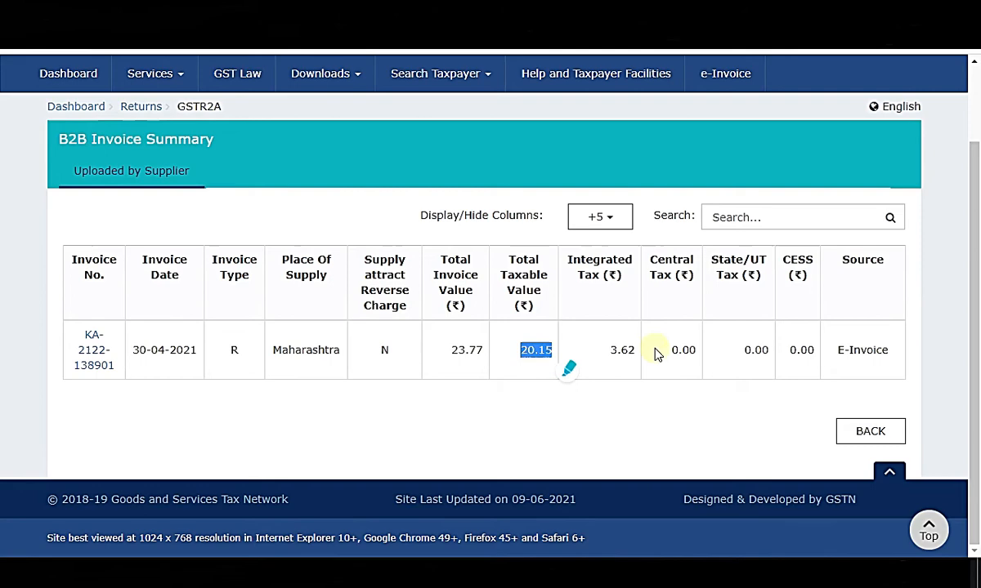
{"action": "left_click", "coordinate": [594, 367]}
{"action": "key", "text": "alt+Tab"}
{"action": "key", "text": "Right"}
{"action": "key", "text": "alt+Tab"}
{"action": "left_click_drag", "start_coordinate": [587, 359], "coordinate": [661, 355]}
Go back from the invoice summary to the April B2B supplier list.
{"action": "left_click", "coordinate": [688, 371]}
{"action": "left_click", "coordinate": [873, 431]}
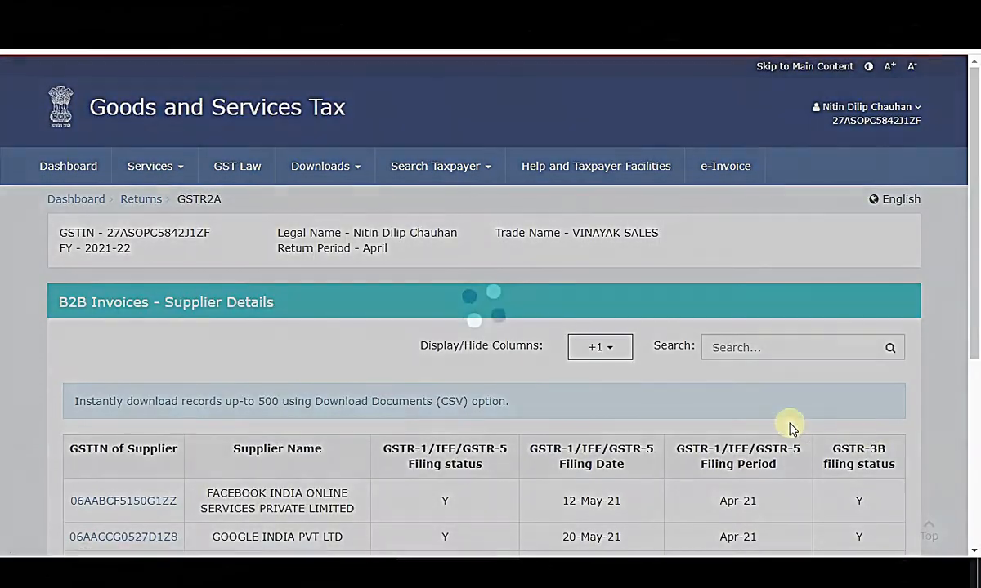
{"action": "scroll", "coordinate": [433, 416], "scroll_direction": "down", "scroll_amount": 4}
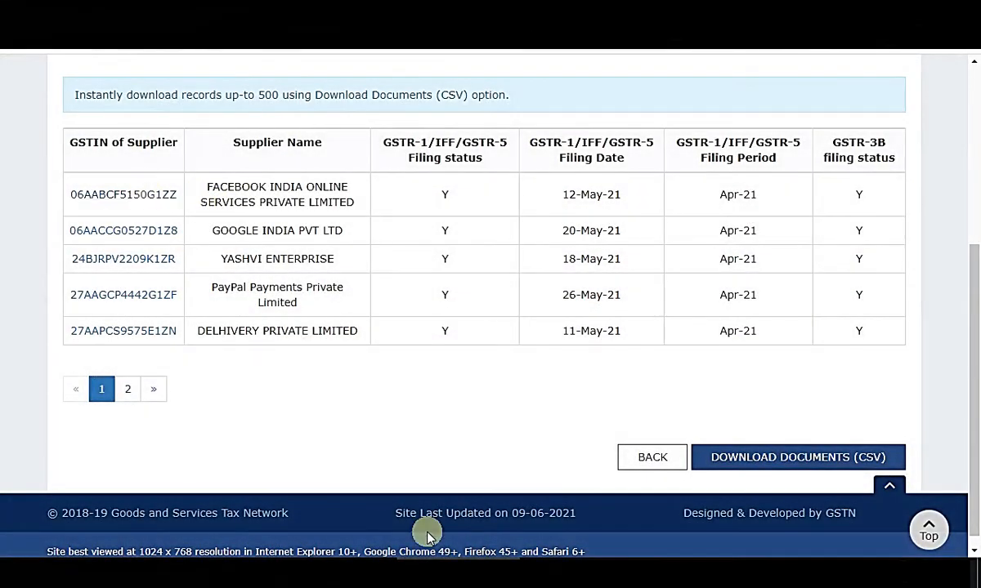
On Q1 Merged 2021, review the returns Total row and select PayPal's April rate and tax cells.
{"action": "left_click", "coordinate": [564, 569]}
{"action": "left_click", "coordinate": [736, 531]}
{"action": "scroll", "coordinate": [646, 300], "scroll_direction": "up", "scroll_amount": 2}
{"action": "scroll", "coordinate": [621, 254], "scroll_direction": "up", "scroll_amount": 1}
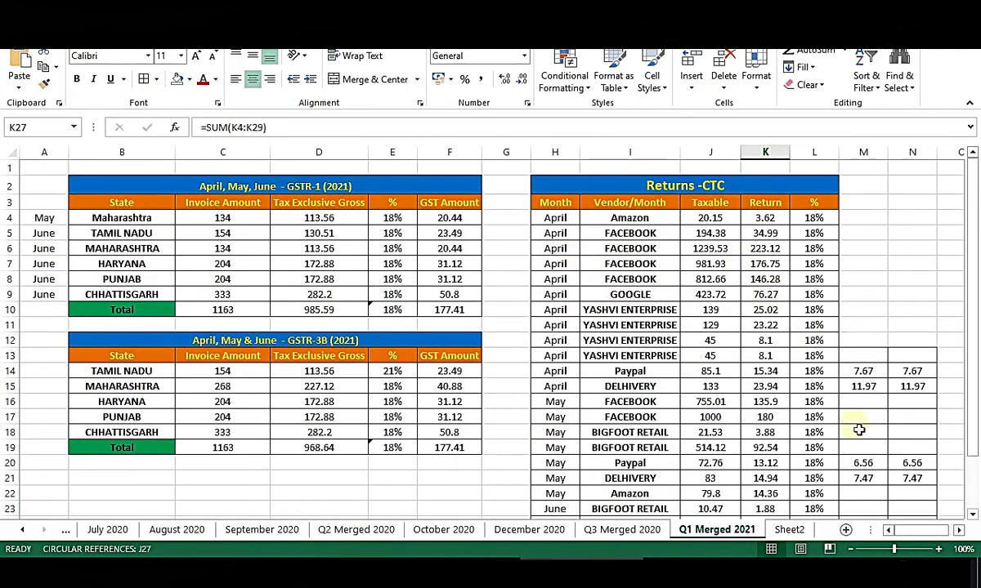
{"action": "scroll", "coordinate": [858, 431], "scroll_direction": "down", "scroll_amount": 2}
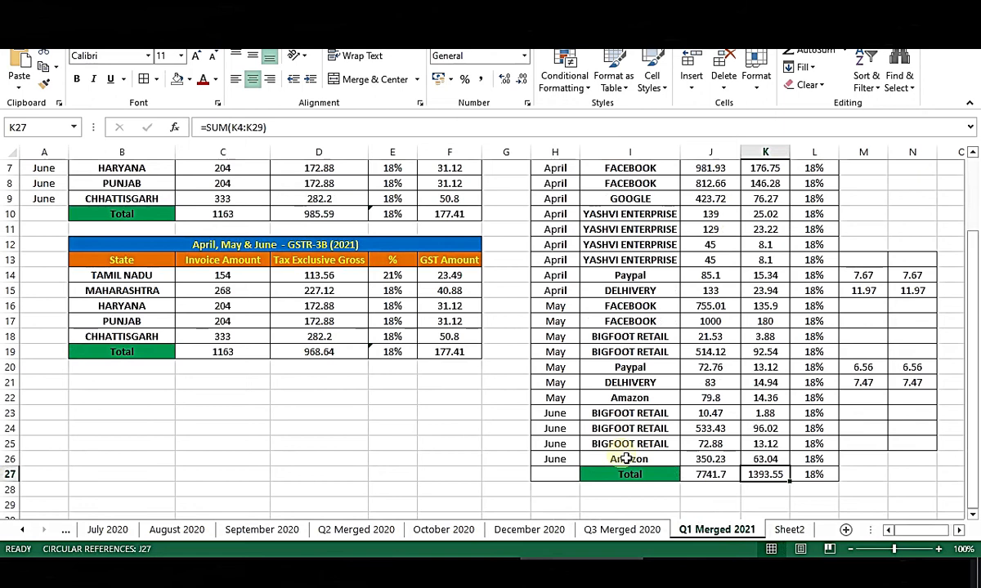
{"action": "left_click_drag", "start_coordinate": [565, 476], "coordinate": [915, 476]}
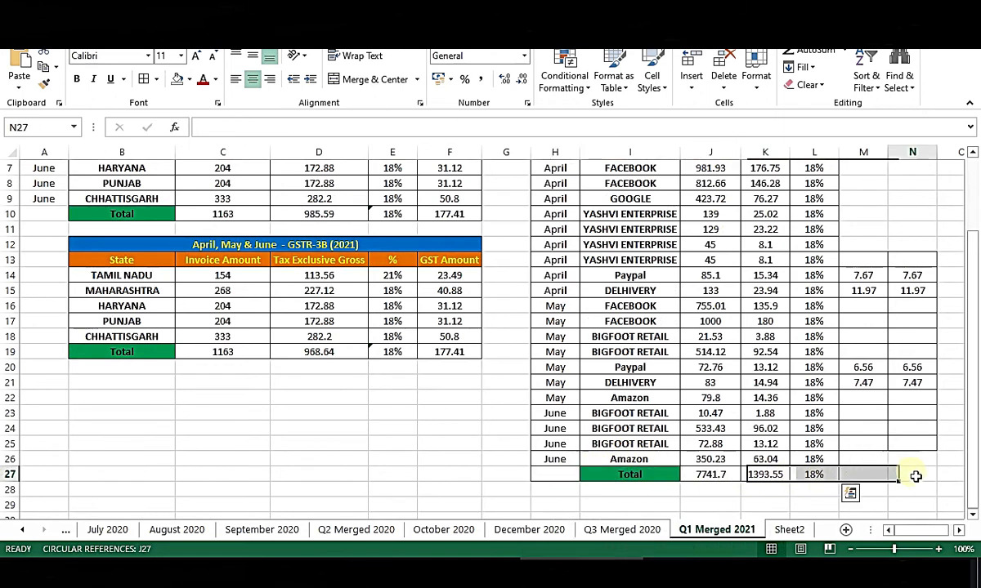
{"action": "scroll", "coordinate": [919, 471], "scroll_direction": "up", "scroll_amount": 1}
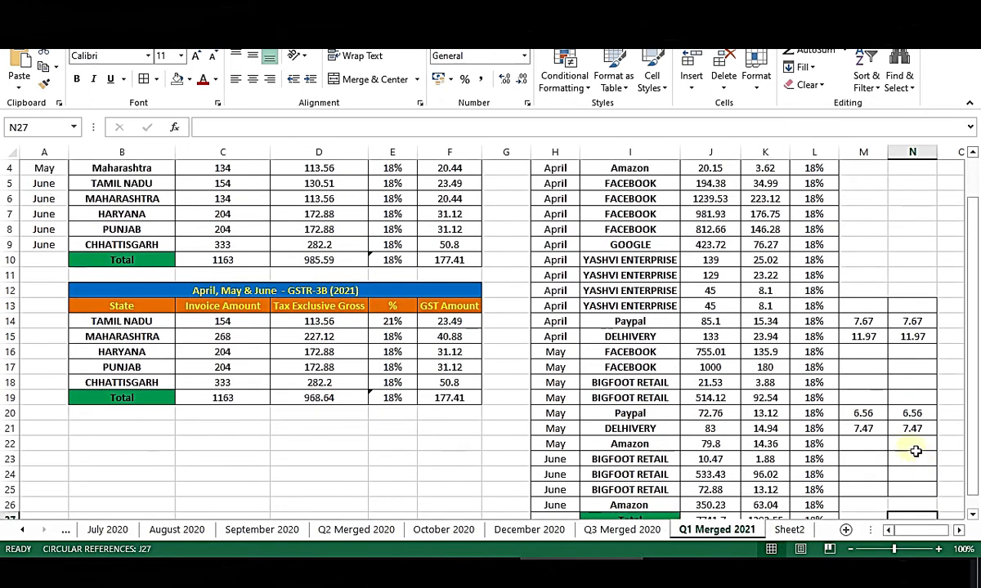
{"action": "scroll", "coordinate": [915, 451], "scroll_direction": "down", "scroll_amount": 1}
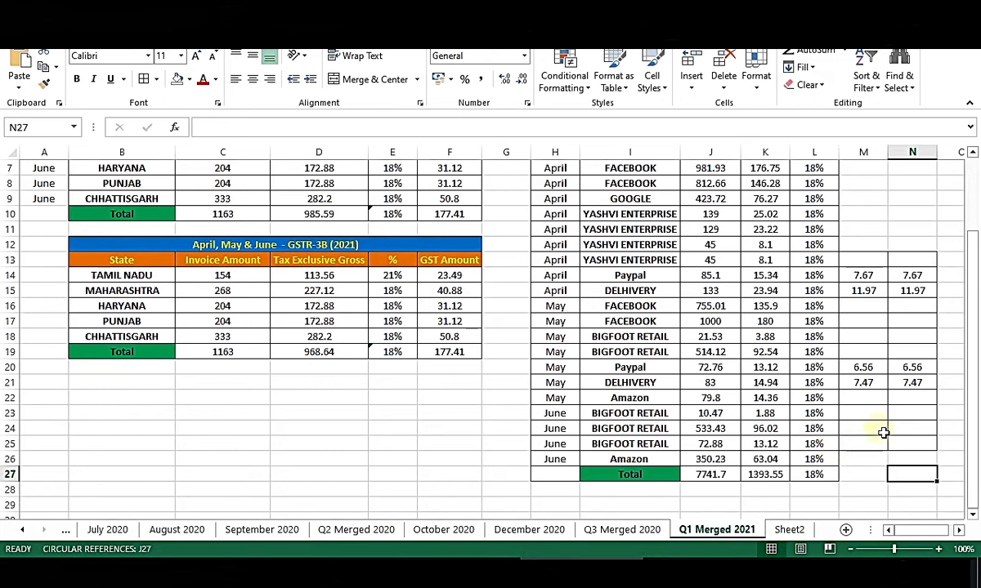
{"action": "scroll", "coordinate": [912, 433], "scroll_direction": "up", "scroll_amount": 1}
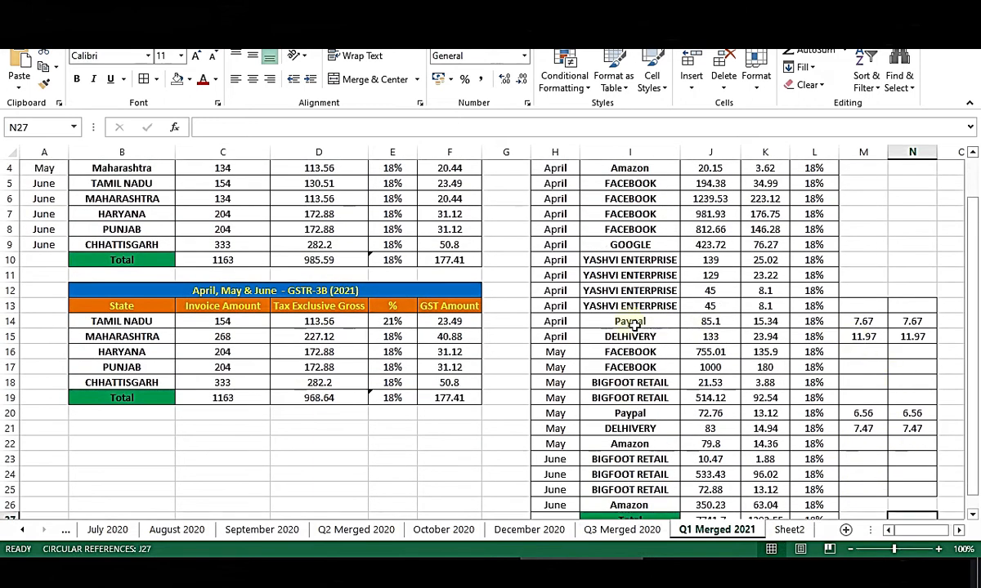
{"action": "left_click_drag", "start_coordinate": [548, 327], "coordinate": [920, 325]}
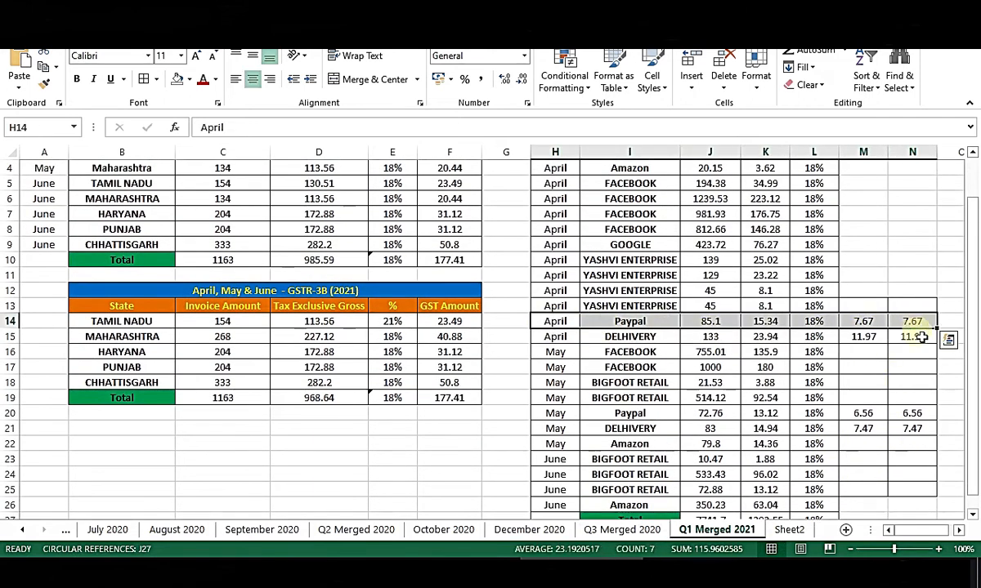
{"action": "left_click", "coordinate": [864, 374]}
{"action": "left_click_drag", "start_coordinate": [809, 321], "coordinate": [909, 322]}
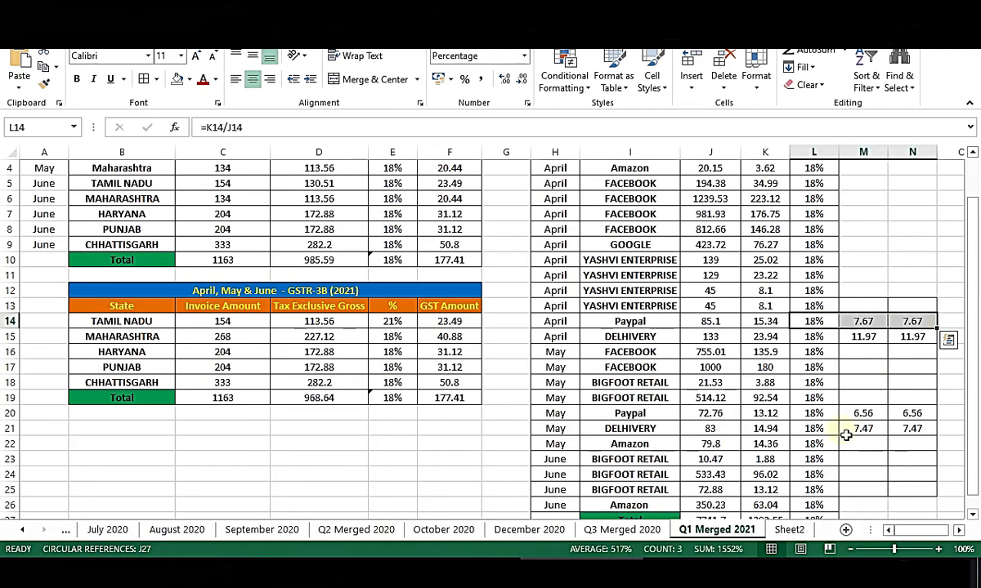
{"action": "left_click", "coordinate": [474, 572]}
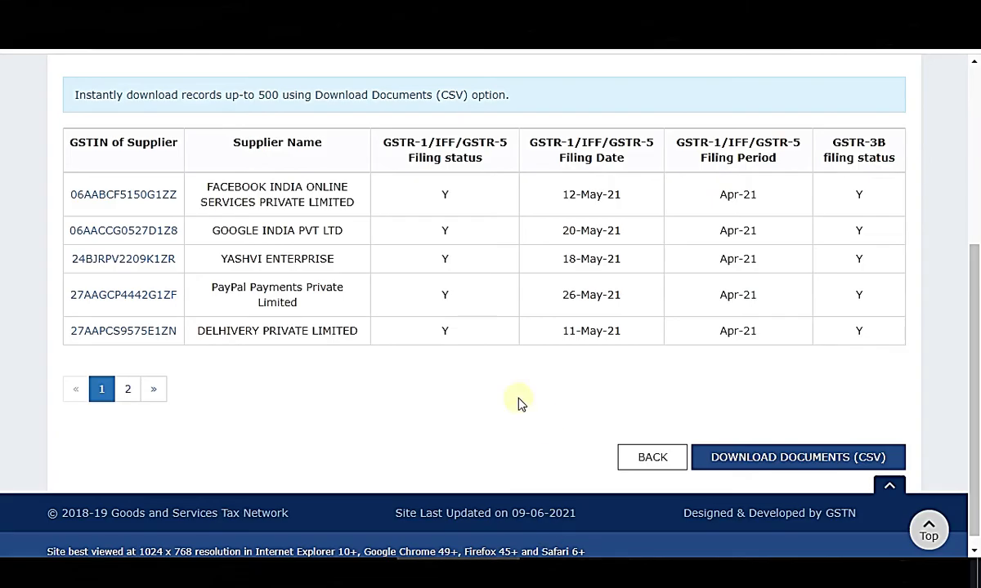
Open PayPal's April invoice summary and review its 85.10 taxable value and 7.67 central/state tax.
{"action": "left_click", "coordinate": [100, 296]}
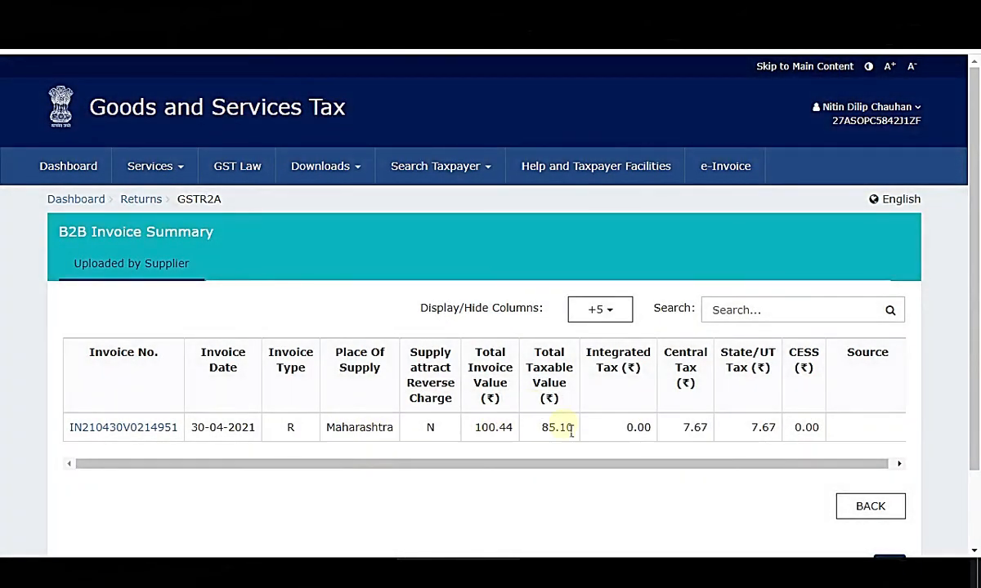
{"action": "double_click", "coordinate": [565, 432]}
{"action": "left_click", "coordinate": [579, 495]}
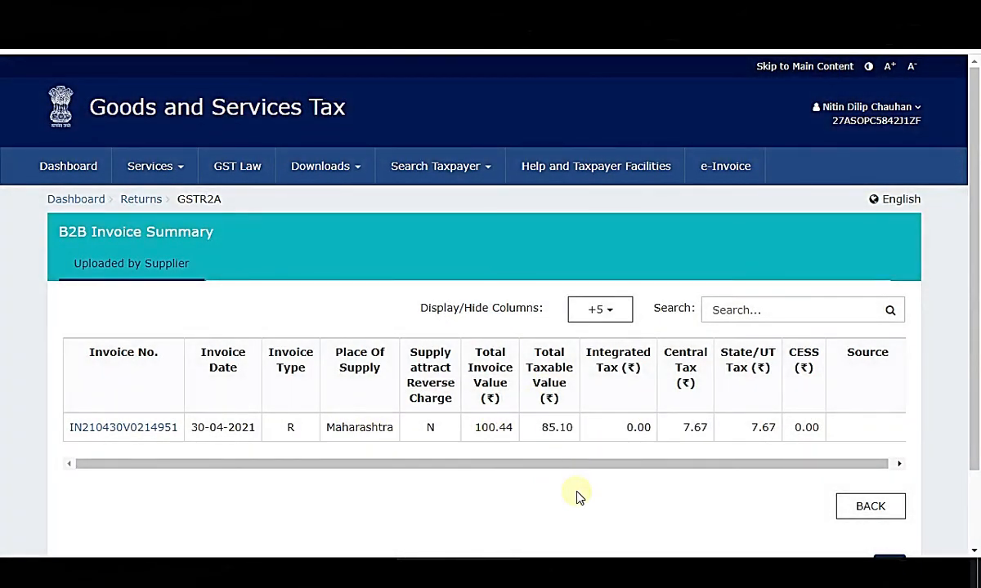
{"action": "left_click_drag", "start_coordinate": [691, 374], "coordinate": [780, 448]}
{"action": "left_click", "coordinate": [733, 491]}
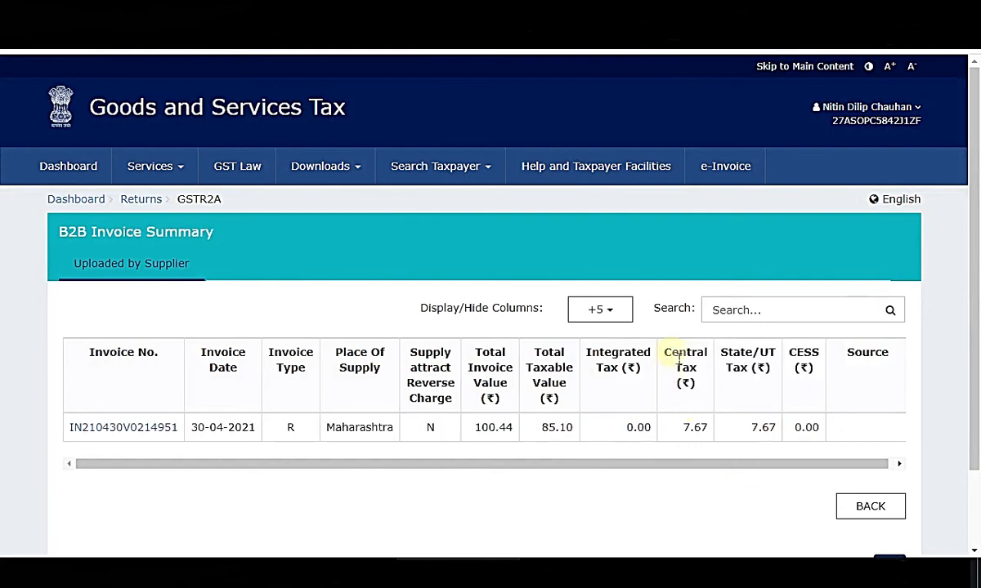
{"action": "left_click_drag", "start_coordinate": [678, 359], "coordinate": [788, 433]}
{"action": "left_click", "coordinate": [771, 457]}
{"action": "left_click_drag", "start_coordinate": [585, 351], "coordinate": [647, 378]}
{"action": "left_click", "coordinate": [642, 442]}
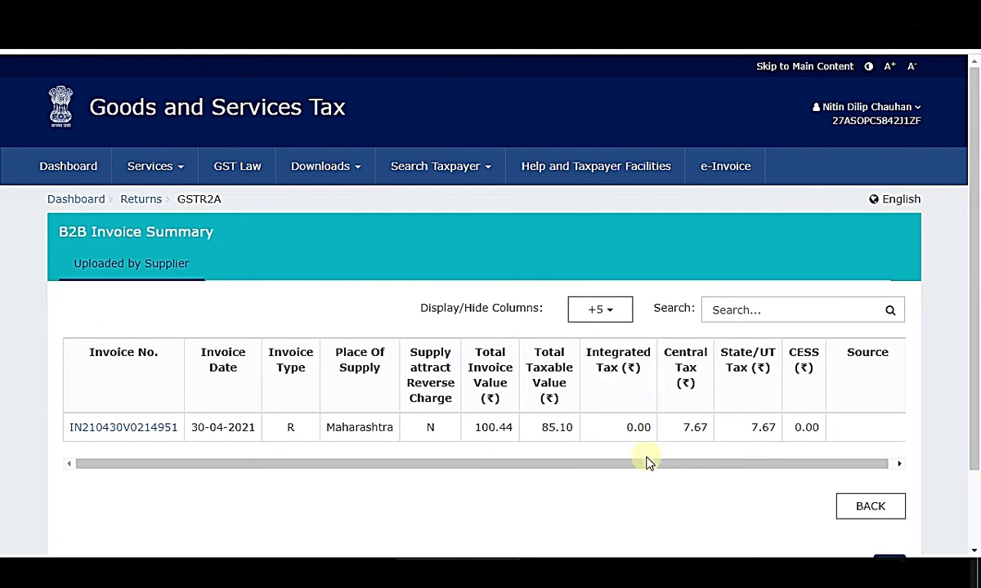
{"action": "left_click_drag", "start_coordinate": [677, 369], "coordinate": [771, 429]}
{"action": "left_click", "coordinate": [742, 481]}
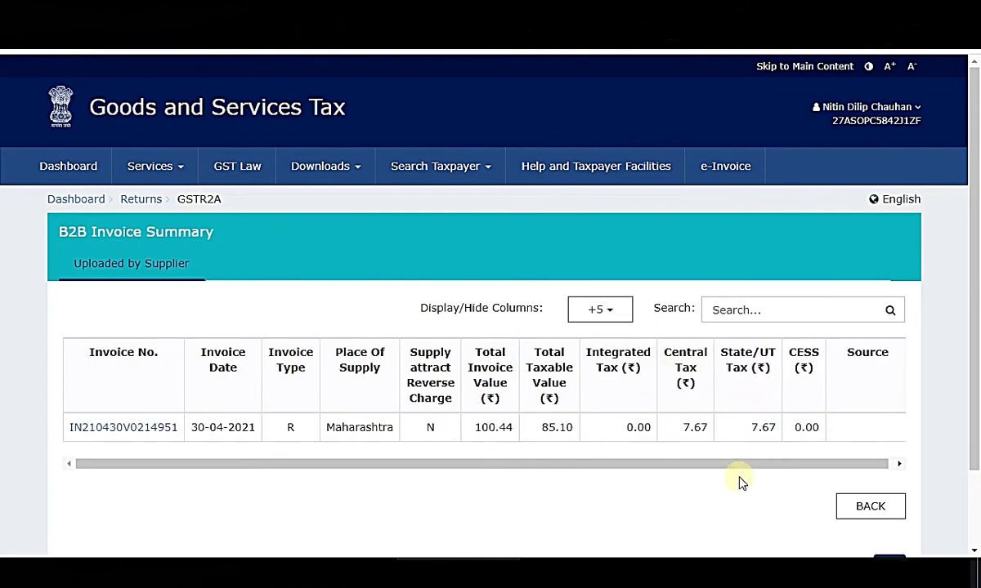
Match 7.67 against the workbook's PayPal and DELHIVERY tax split, then return to the supplier list.
{"action": "left_click", "coordinate": [581, 572]}
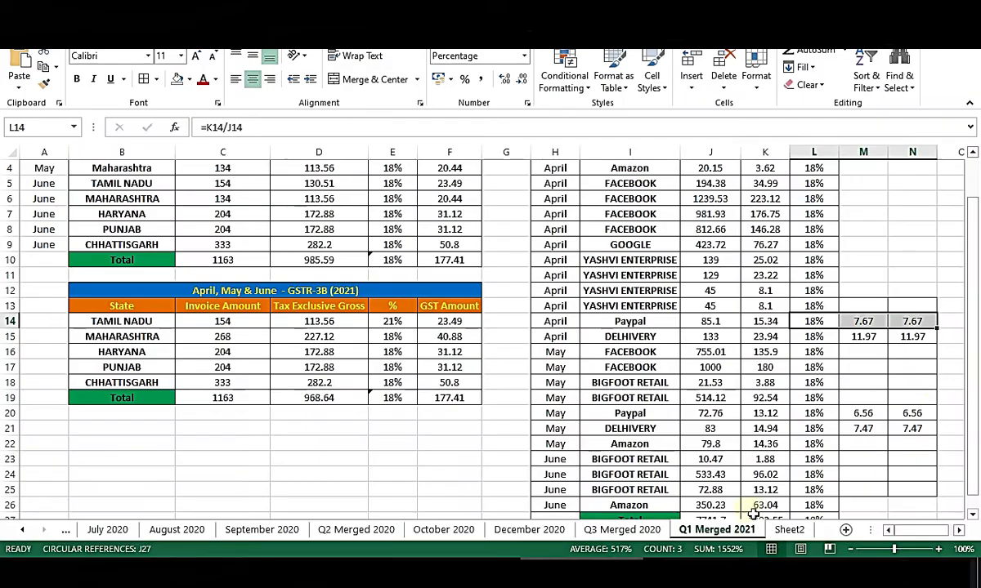
{"action": "left_click", "coordinate": [878, 385]}
{"action": "left_click_drag", "start_coordinate": [862, 322], "coordinate": [937, 344]}
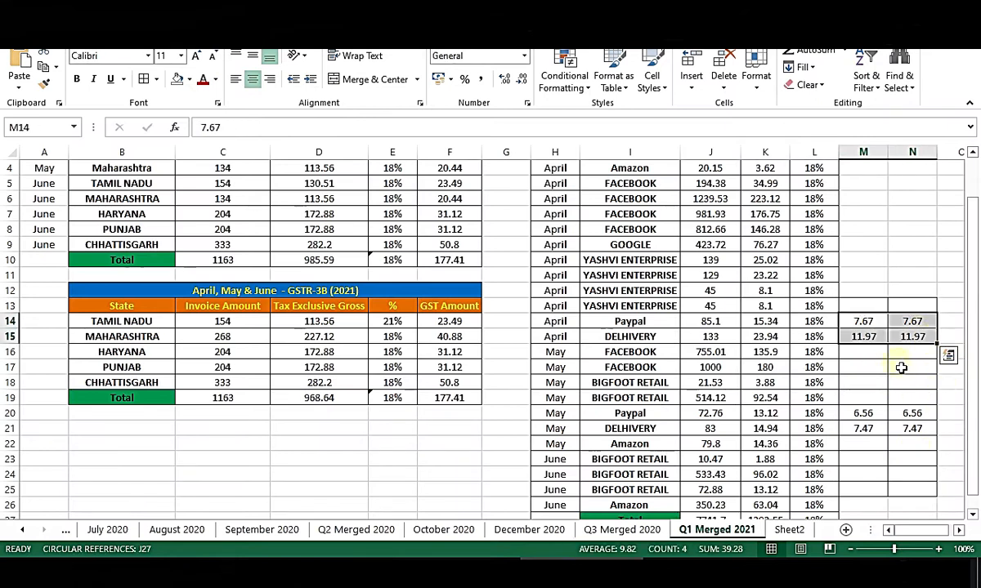
{"action": "left_click_drag", "start_coordinate": [560, 322], "coordinate": [912, 344]}
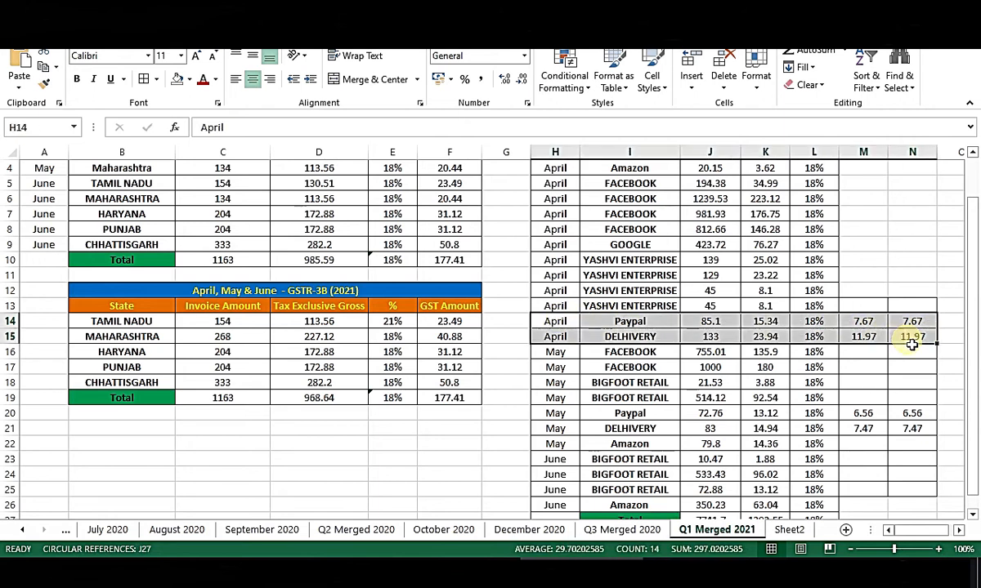
{"action": "left_click", "coordinate": [873, 355]}
{"action": "left_click_drag", "start_coordinate": [814, 322], "coordinate": [937, 336]}
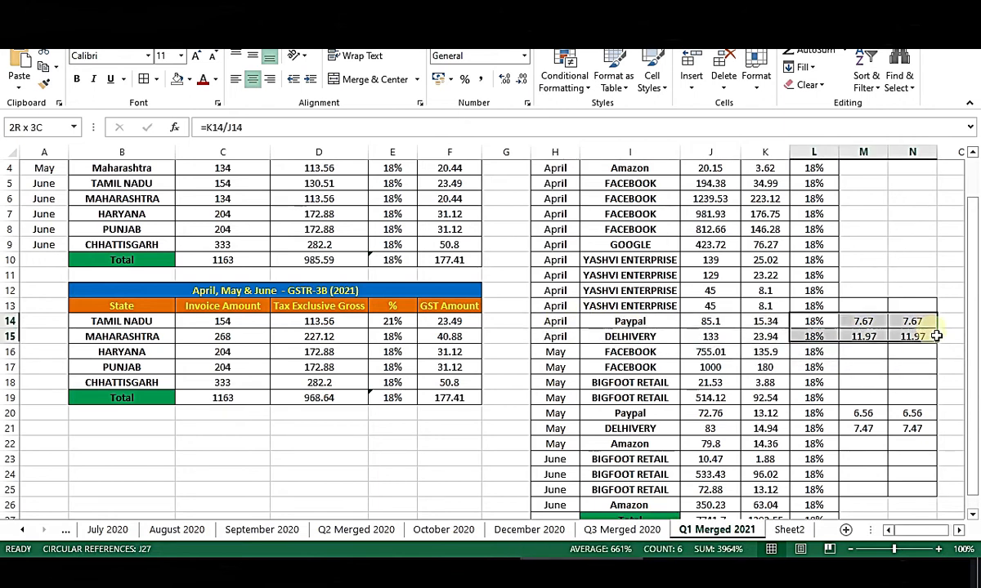
{"action": "left_click", "coordinate": [860, 384]}
{"action": "left_click_drag", "start_coordinate": [768, 415], "coordinate": [928, 431]}
{"action": "scroll", "coordinate": [928, 427], "scroll_direction": "down", "scroll_amount": 2}
{"action": "scroll", "coordinate": [919, 416], "scroll_direction": "up", "scroll_amount": 1}
{"action": "key", "text": "alt+Tab"}
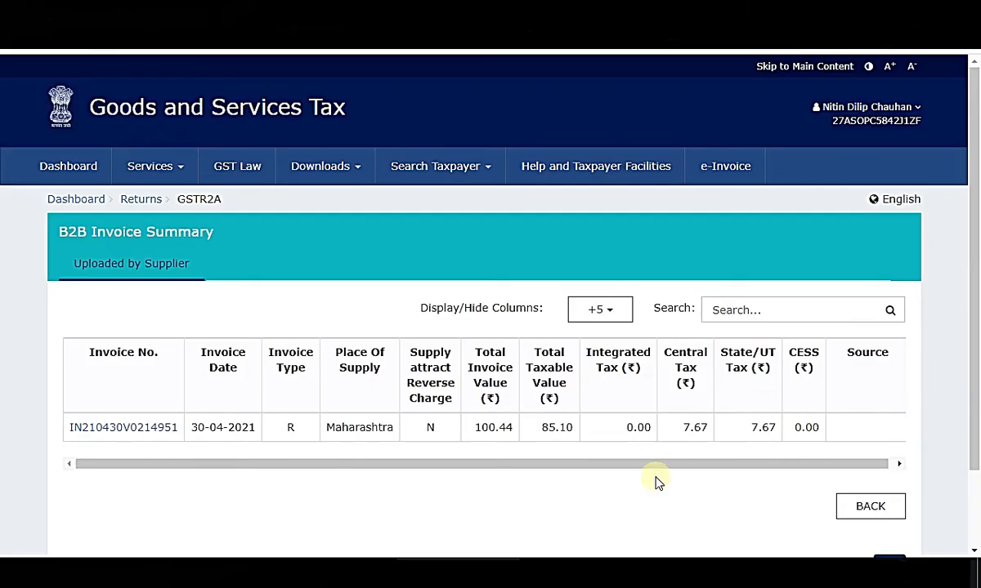
{"action": "left_click", "coordinate": [870, 506]}
Go back to the GSTR2A Auto Drafted Details page for April 2021-22.
{"action": "scroll", "coordinate": [344, 412], "scroll_direction": "down", "scroll_amount": 3}
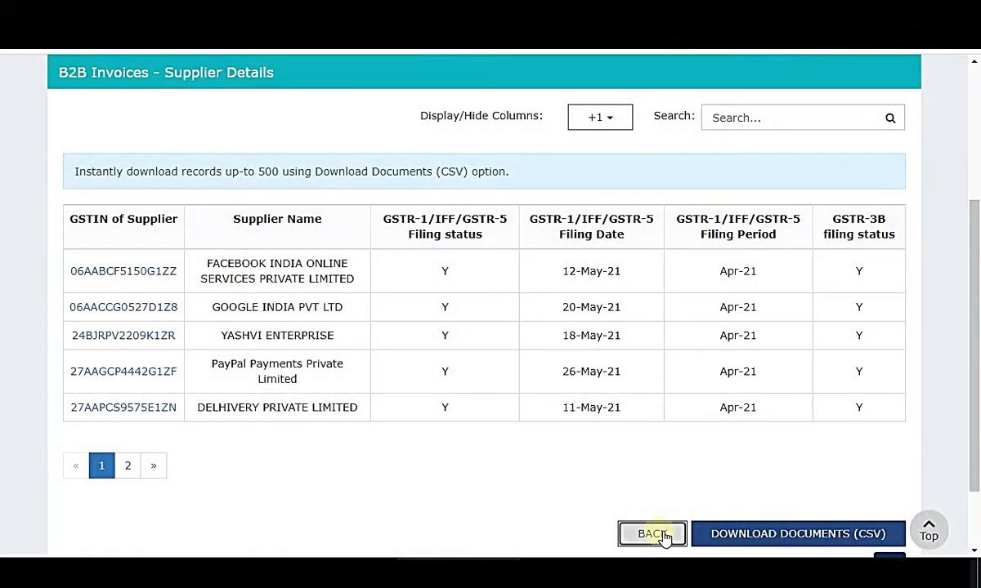
{"action": "left_click", "coordinate": [659, 536]}
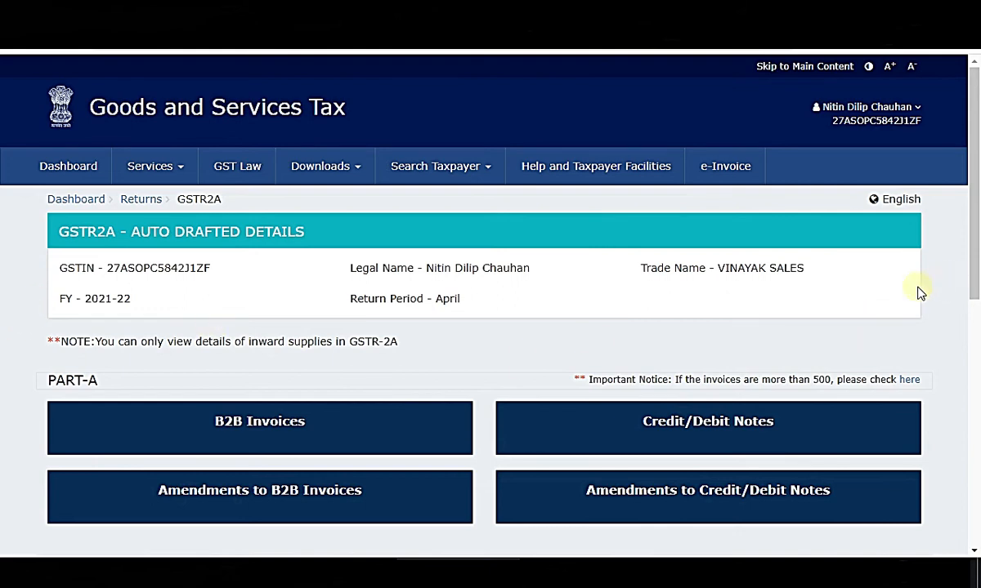
Return to File Returns, pick Quarter 1 (Apr - Jun) with June, and search.
{"action": "scroll", "coordinate": [11, 295], "scroll_direction": "down", "scroll_amount": 2}
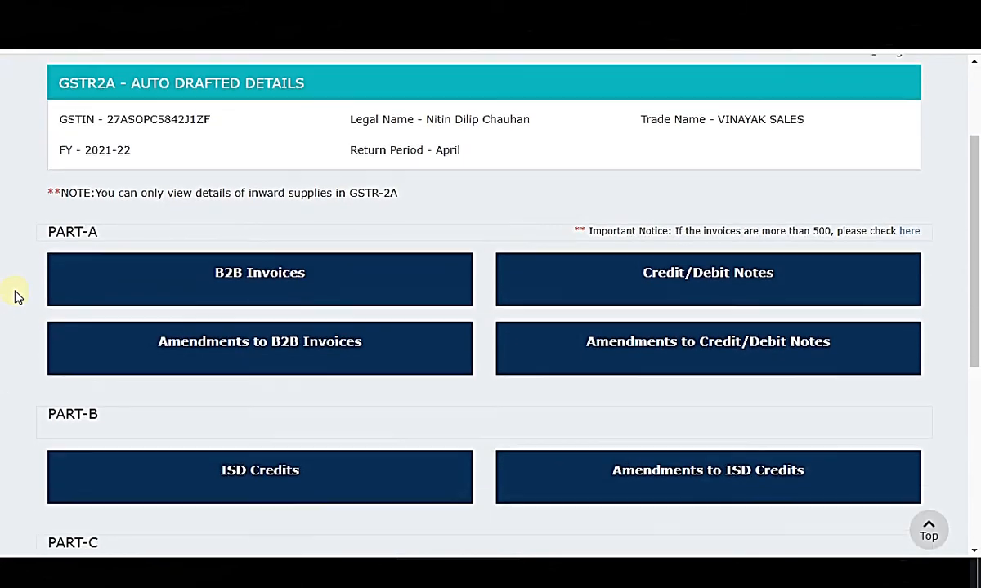
{"action": "scroll", "coordinate": [15, 296], "scroll_direction": "up", "scroll_amount": 2}
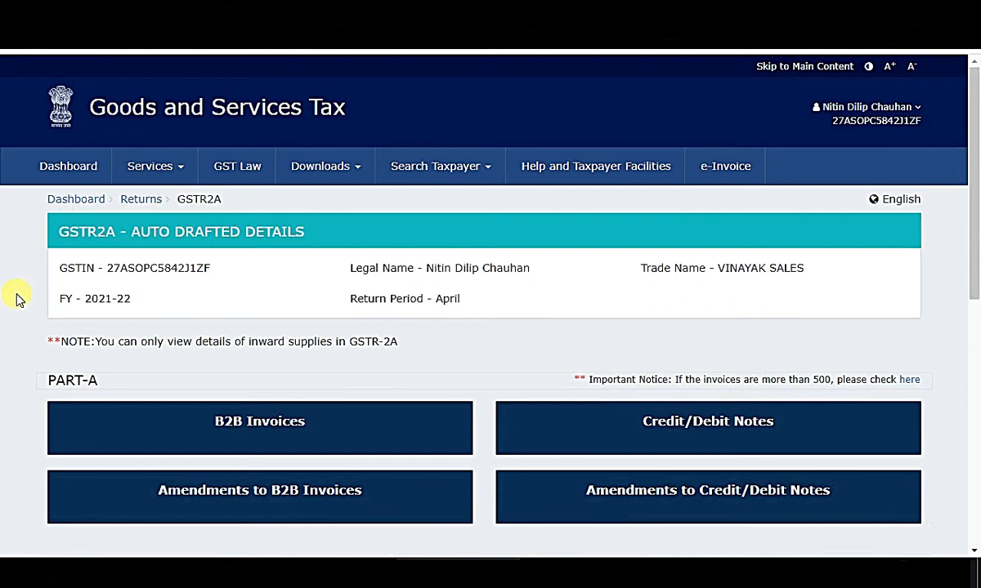
{"action": "scroll", "coordinate": [16, 298], "scroll_direction": "down", "scroll_amount": 3}
{"action": "scroll", "coordinate": [15, 297], "scroll_direction": "up", "scroll_amount": 3}
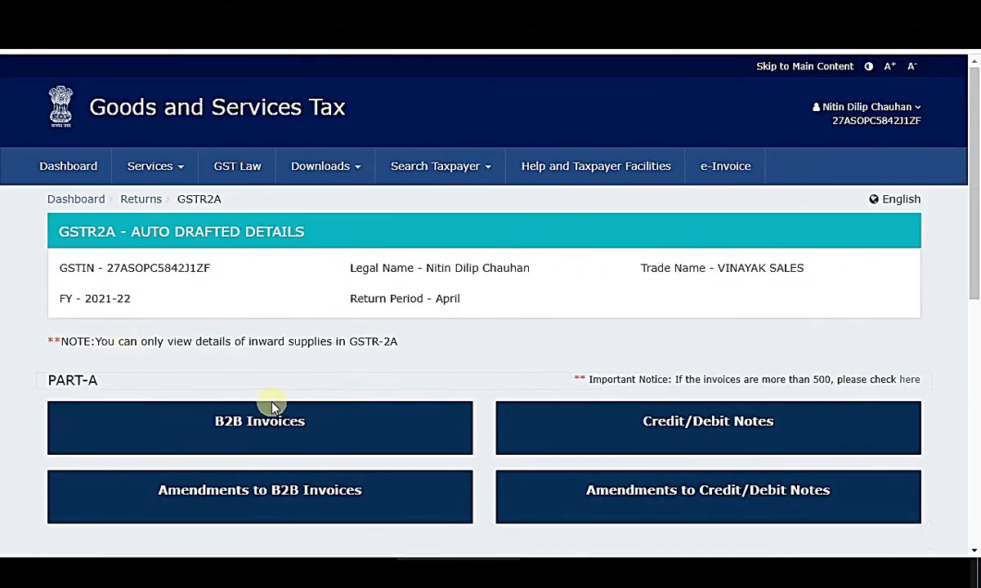
{"action": "scroll", "coordinate": [894, 501], "scroll_direction": "down", "scroll_amount": 5}
{"action": "left_click", "coordinate": [882, 445]}
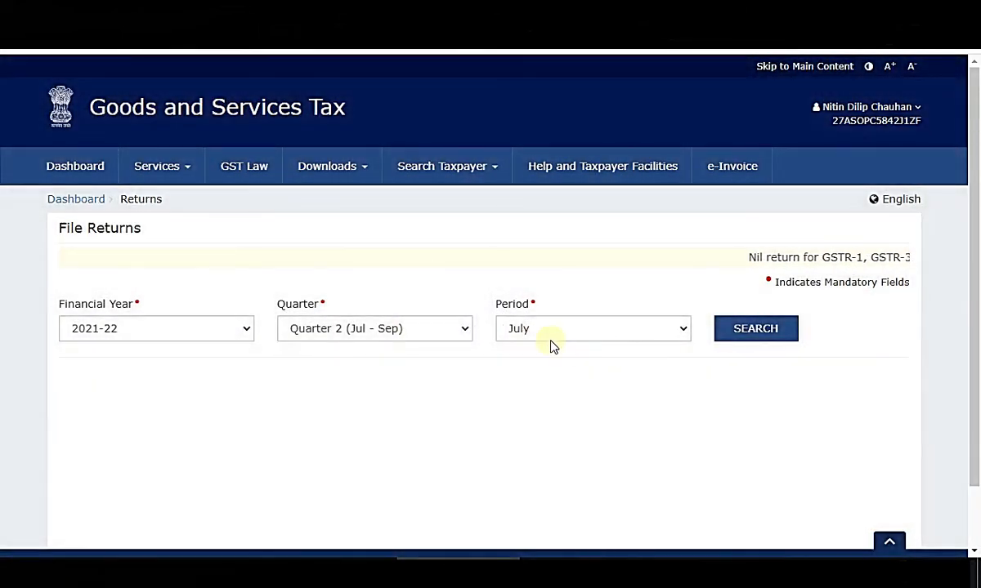
{"action": "left_click", "coordinate": [563, 329]}
{"action": "left_click", "coordinate": [401, 330]}
{"action": "left_click", "coordinate": [391, 349]}
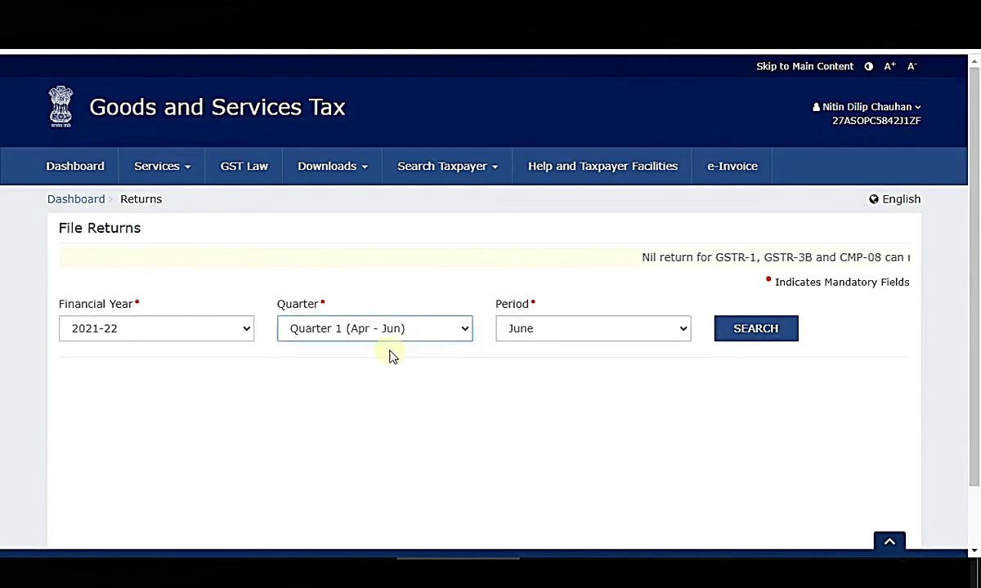
{"action": "left_click", "coordinate": [765, 330]}
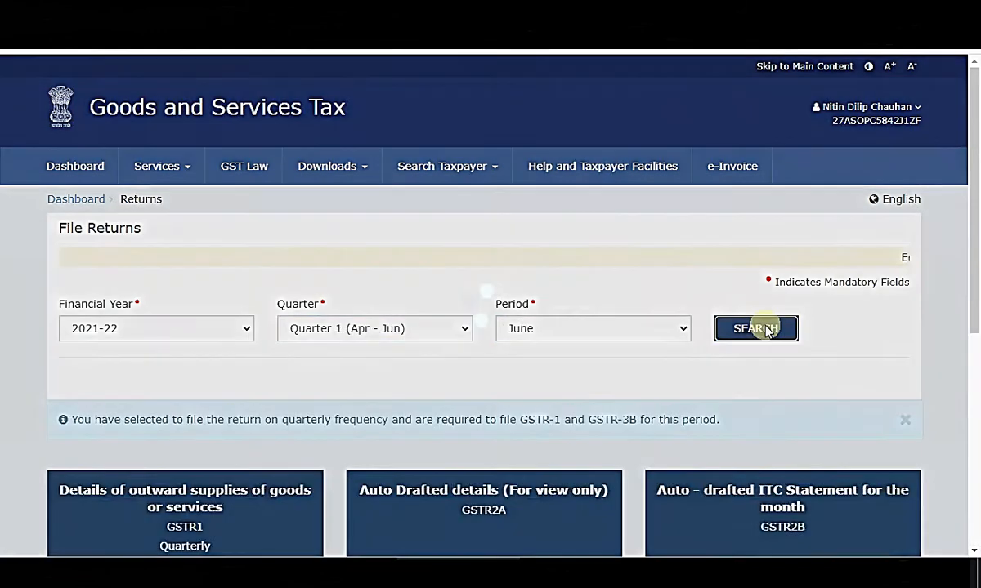
Switch to Excel's Q1 Merged 2021 sheet showing May's PayPal and Delhivery split.
{"action": "scroll", "coordinate": [703, 364], "scroll_direction": "down", "scroll_amount": 4}
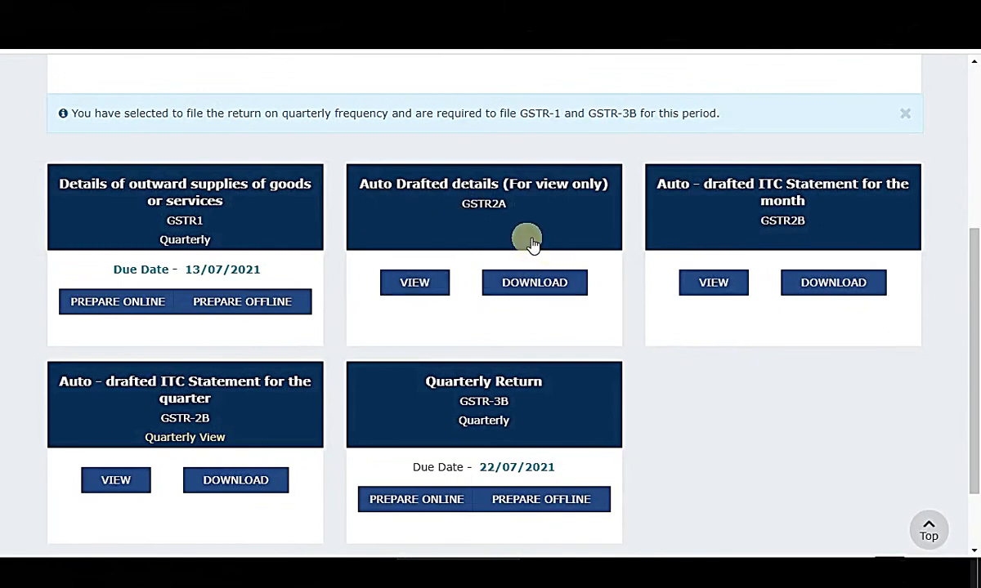
{"action": "left_click", "coordinate": [611, 568]}
{"action": "scroll", "coordinate": [907, 482], "scroll_direction": "up", "scroll_amount": 2}
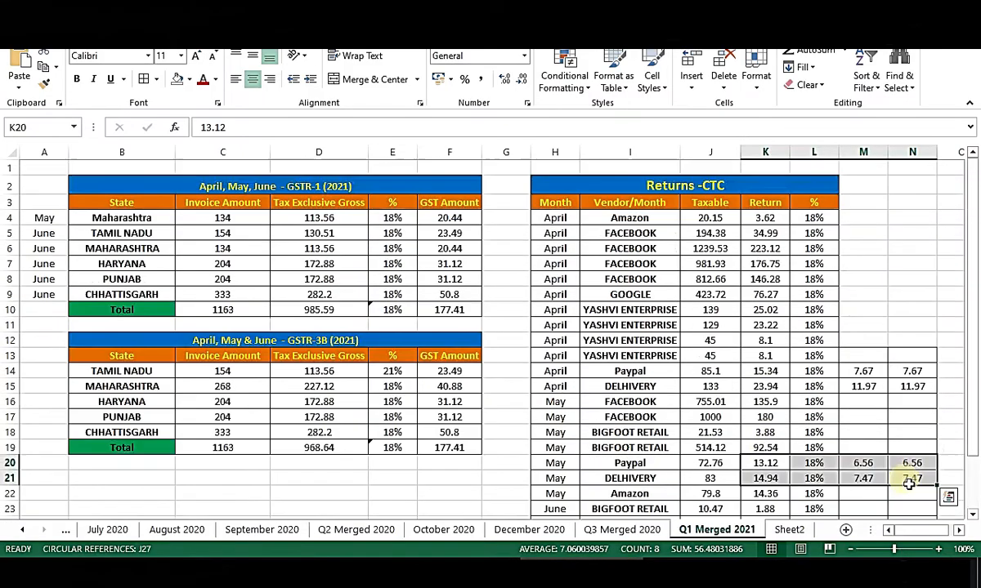
{"action": "left_click", "coordinate": [904, 329]}
{"action": "scroll", "coordinate": [904, 328], "scroll_direction": "down", "scroll_amount": 2}
{"action": "scroll", "coordinate": [904, 329], "scroll_direction": "down", "scroll_amount": 1}
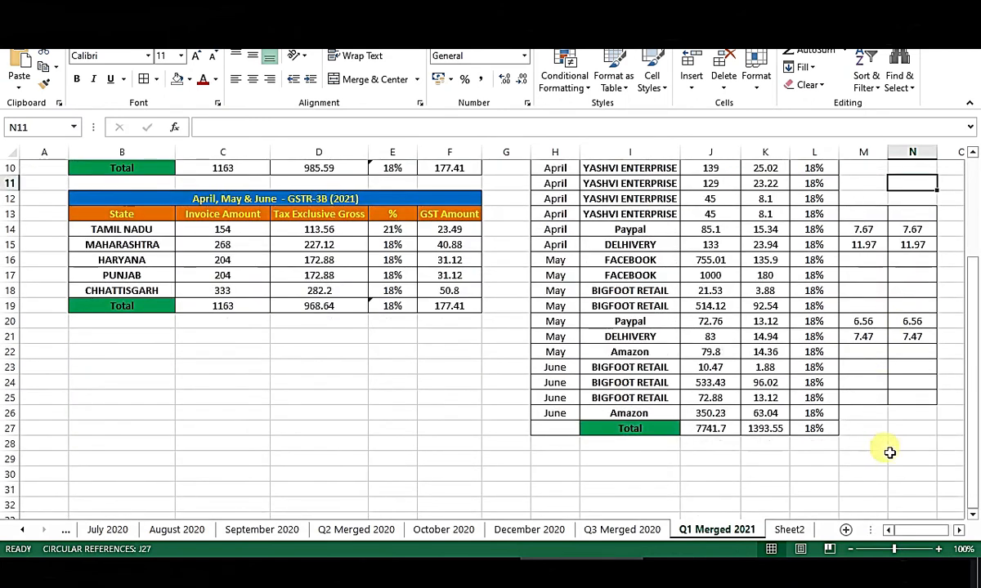
{"action": "scroll", "coordinate": [906, 451], "scroll_direction": "up", "scroll_amount": 3}
{"action": "left_click", "coordinate": [902, 299]}
{"action": "scroll", "coordinate": [901, 299], "scroll_direction": "down", "scroll_amount": 2}
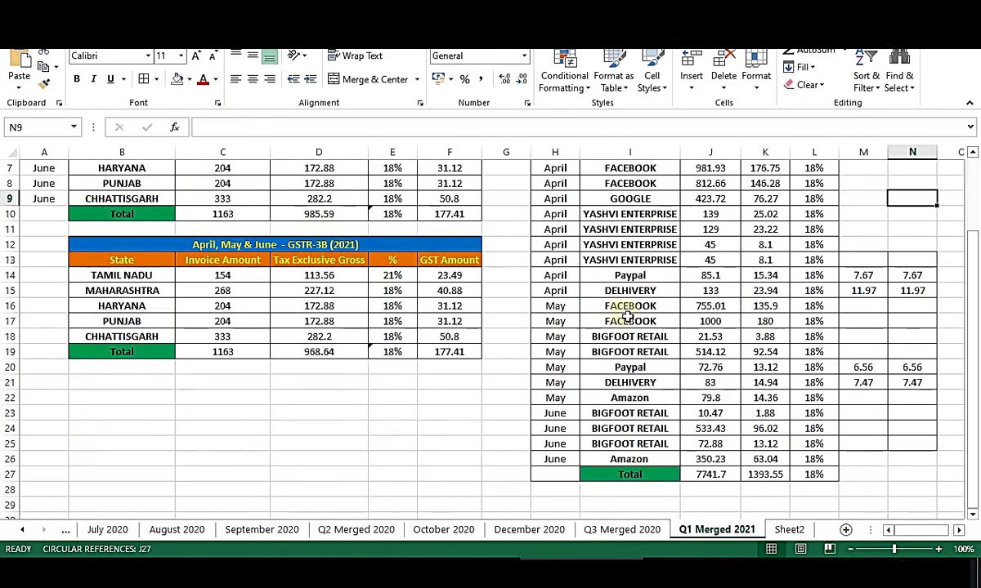
{"action": "left_click", "coordinate": [788, 529]}
{"action": "left_click_drag", "start_coordinate": [20, 184], "coordinate": [881, 433]}
{"action": "left_click", "coordinate": [883, 418]}
{"action": "left_click_drag", "start_coordinate": [41, 166], "coordinate": [875, 508]}
{"action": "left_click", "coordinate": [740, 531]}
{"action": "scroll", "coordinate": [891, 417], "scroll_direction": "up", "scroll_amount": 2}
{"action": "scroll", "coordinate": [886, 384], "scroll_direction": "down", "scroll_amount": 1}
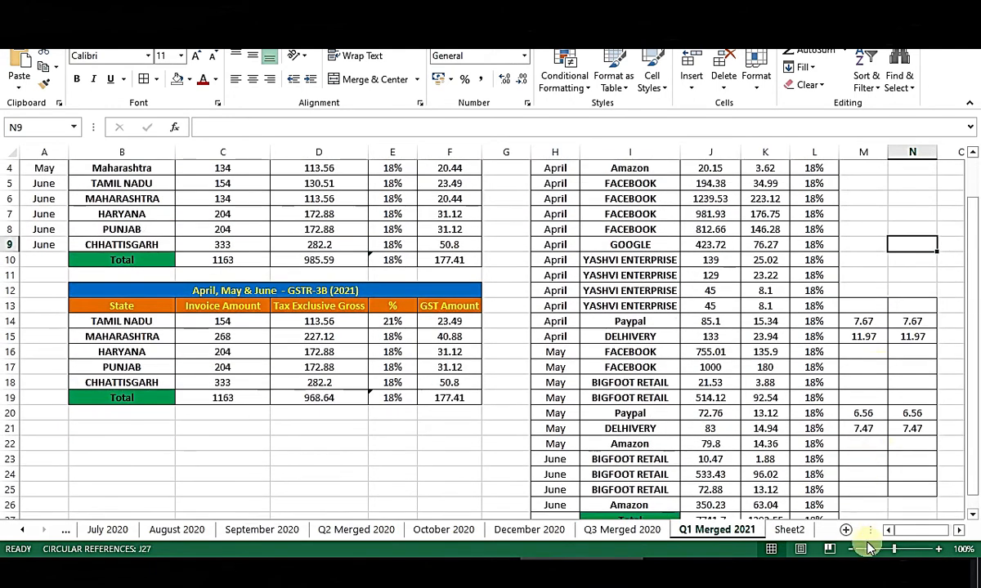
{"action": "left_click", "coordinate": [851, 550]}
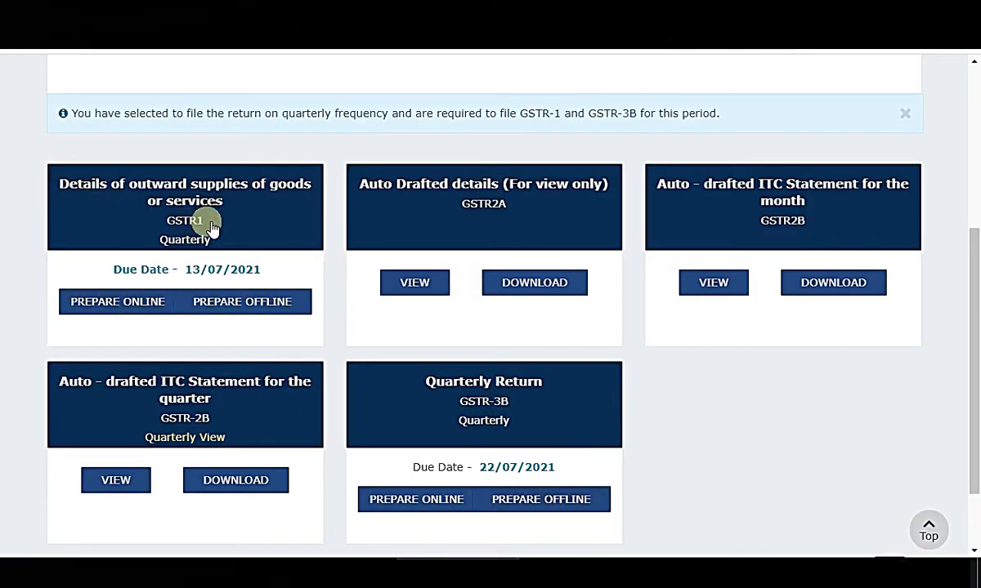
Start preparing GSTR-1 online and open the still-empty 7 - B2C (Others) summary.
{"action": "left_click", "coordinate": [131, 307]}
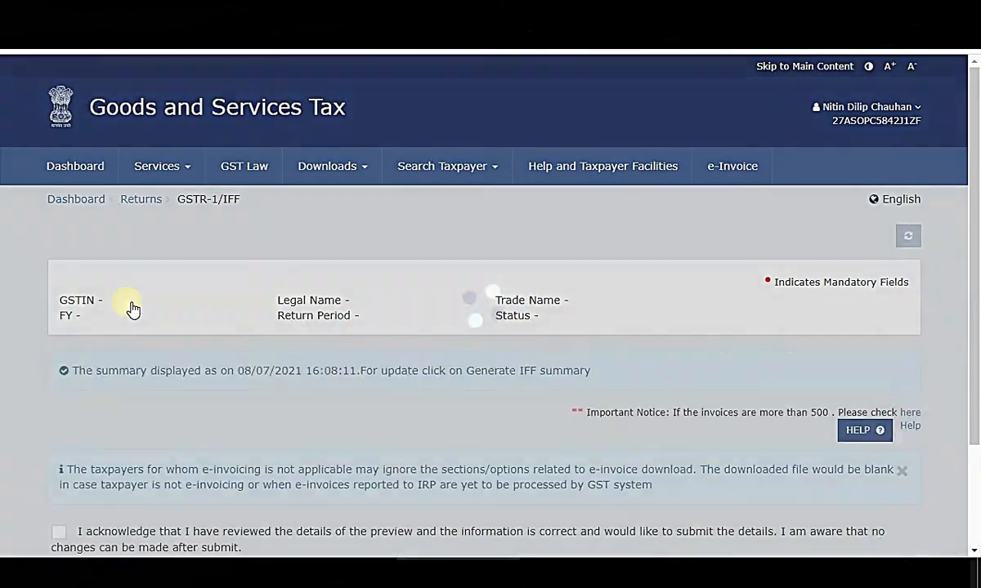
{"action": "scroll", "coordinate": [13, 337], "scroll_direction": "down", "scroll_amount": 20}
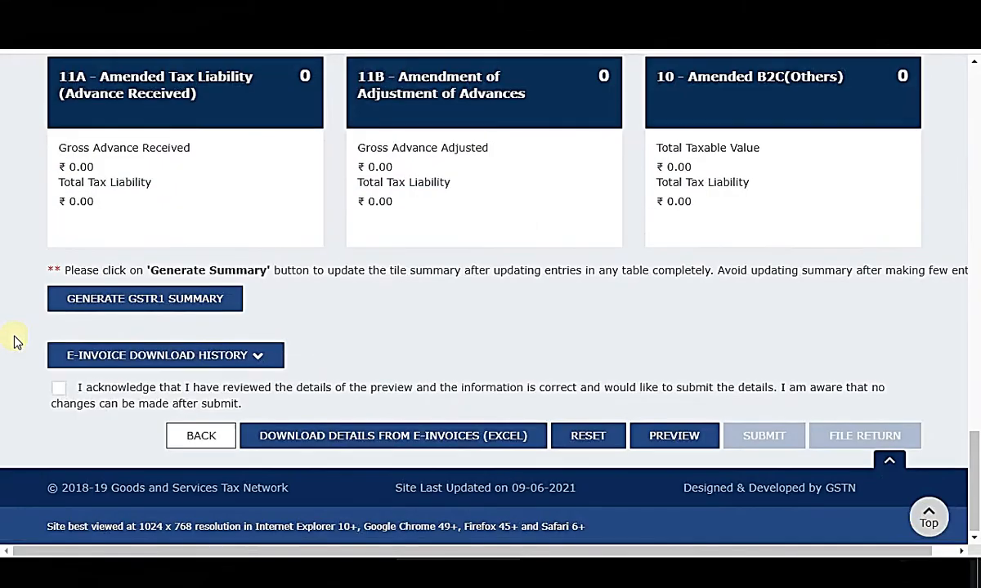
{"action": "scroll", "coordinate": [13, 336], "scroll_direction": "up", "scroll_amount": 10}
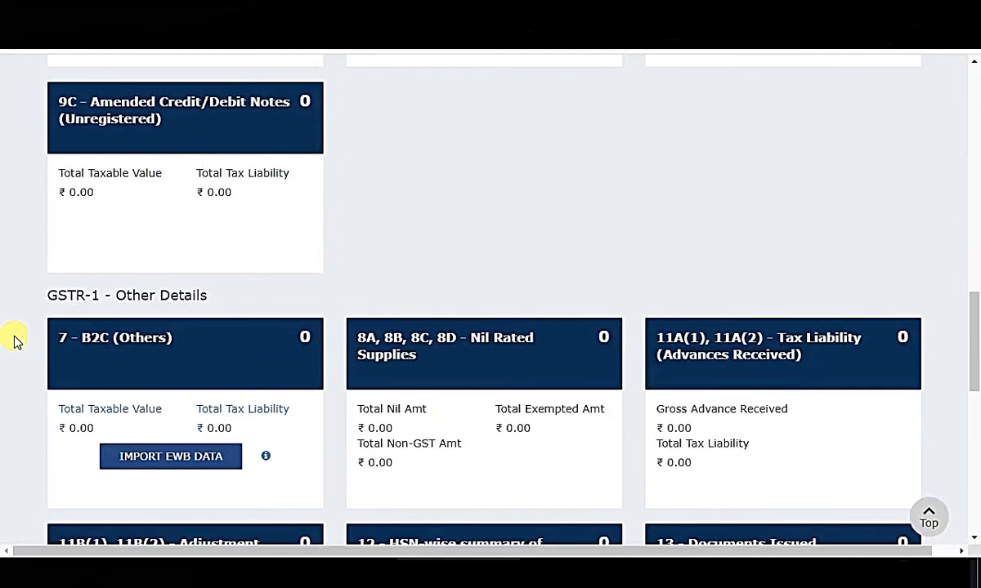
{"action": "scroll", "coordinate": [15, 340], "scroll_direction": "up", "scroll_amount": 3}
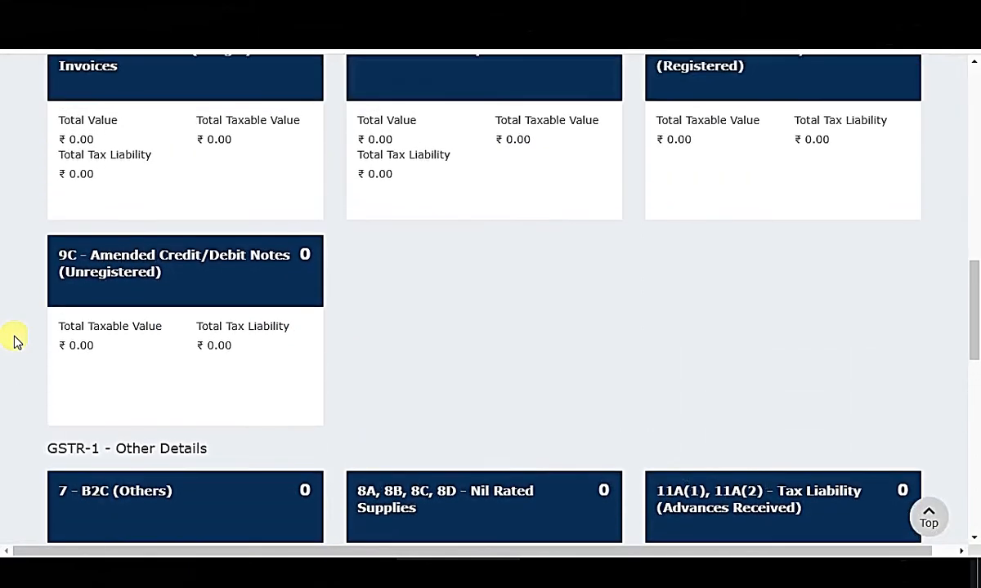
{"action": "scroll", "coordinate": [15, 340], "scroll_direction": "up", "scroll_amount": 2}
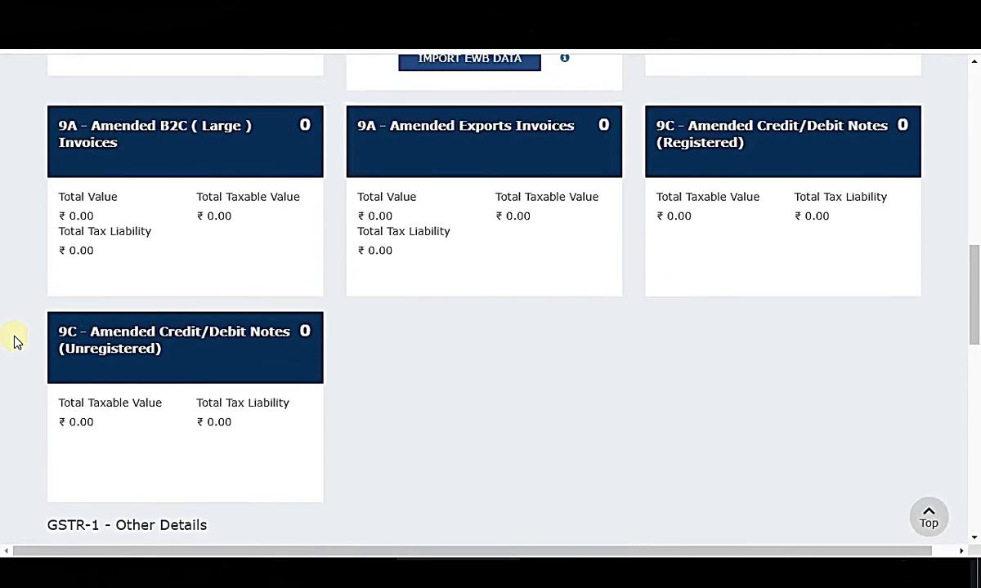
{"action": "scroll", "coordinate": [12, 376], "scroll_direction": "up", "scroll_amount": 3}
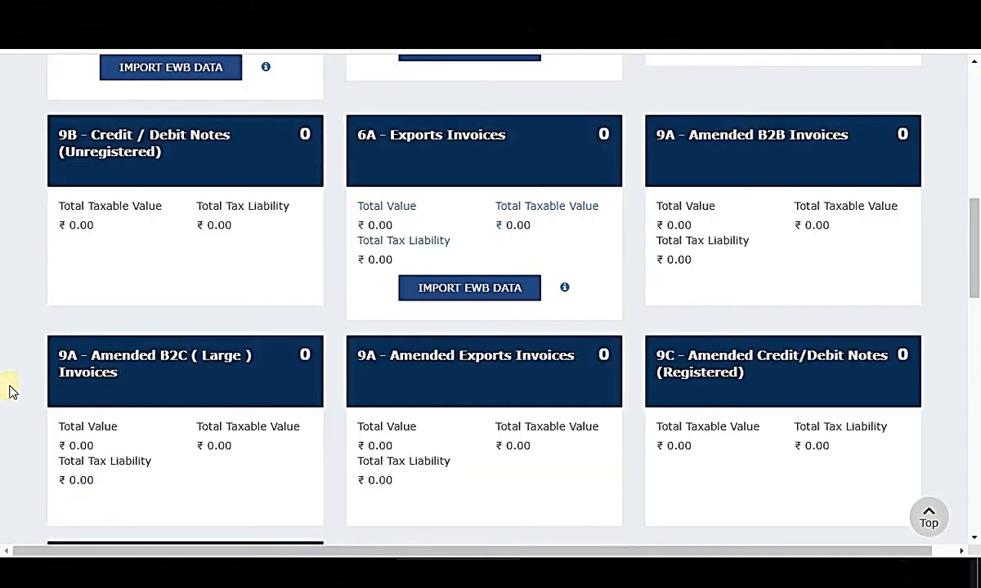
{"action": "scroll", "coordinate": [5, 363], "scroll_direction": "up", "scroll_amount": 1}
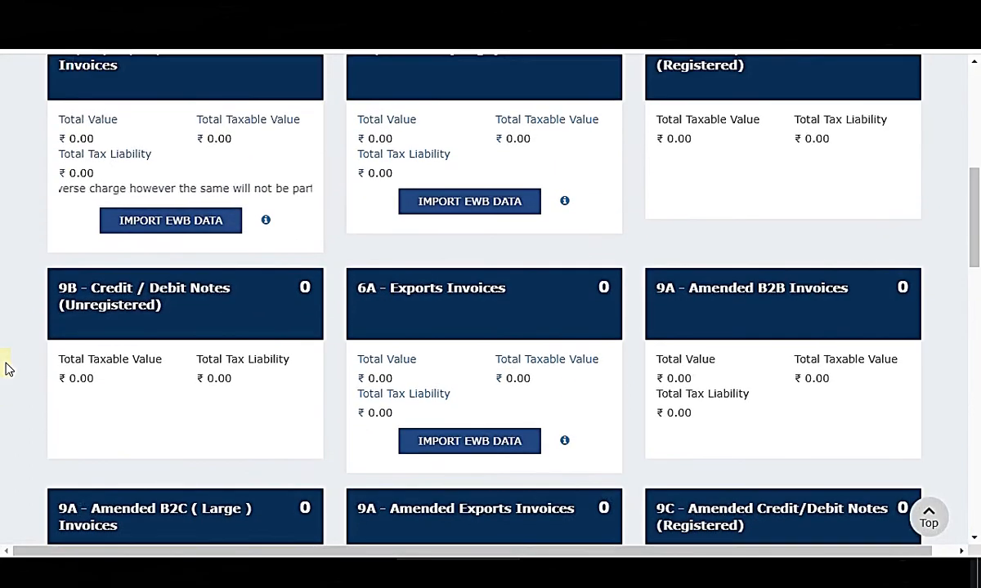
{"action": "scroll", "coordinate": [7, 367], "scroll_direction": "up", "scroll_amount": 2}
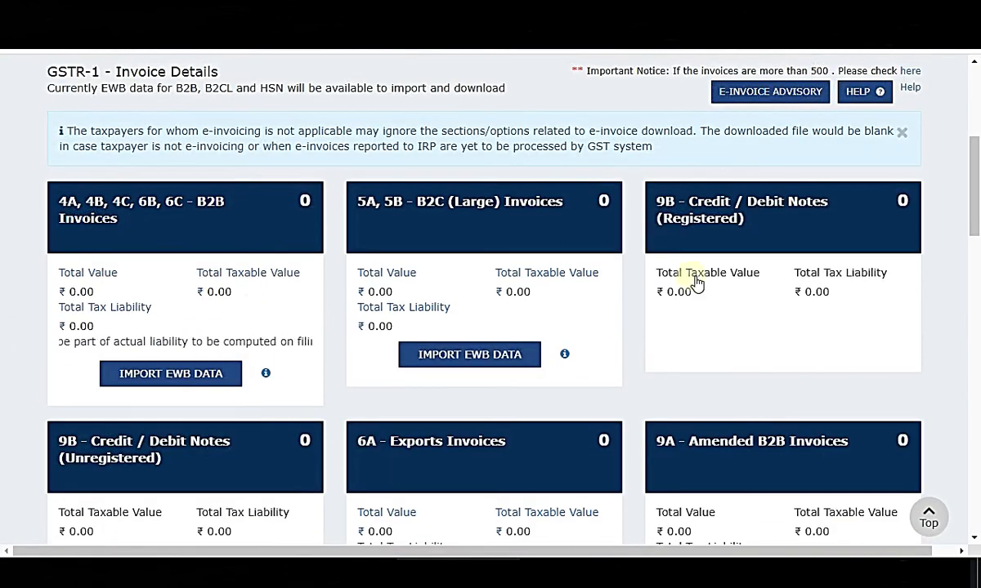
{"action": "scroll", "coordinate": [10, 387], "scroll_direction": "down", "scroll_amount": 5}
{"action": "scroll", "coordinate": [13, 389], "scroll_direction": "down", "scroll_amount": 3}
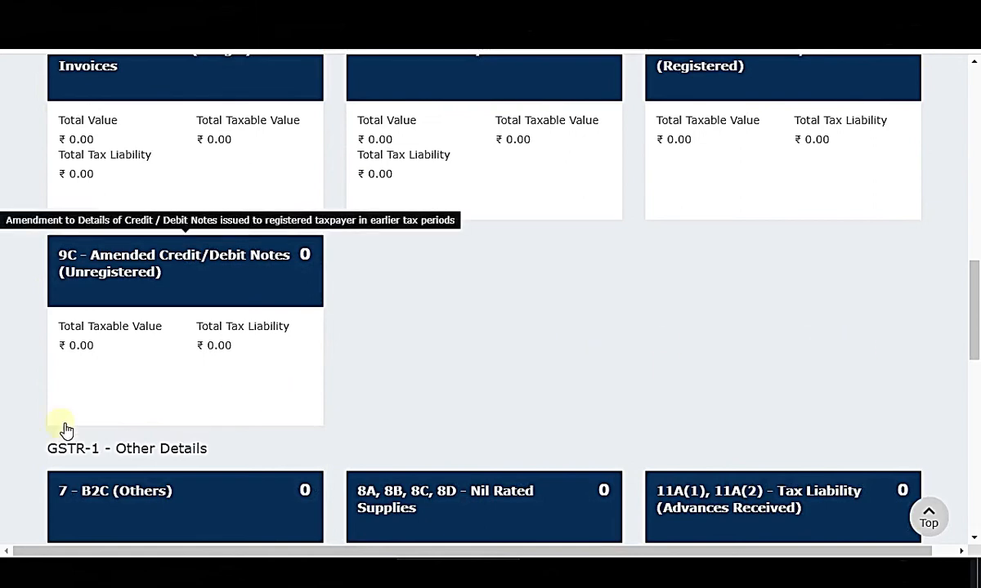
{"action": "scroll", "coordinate": [7, 430], "scroll_direction": "down", "scroll_amount": 3}
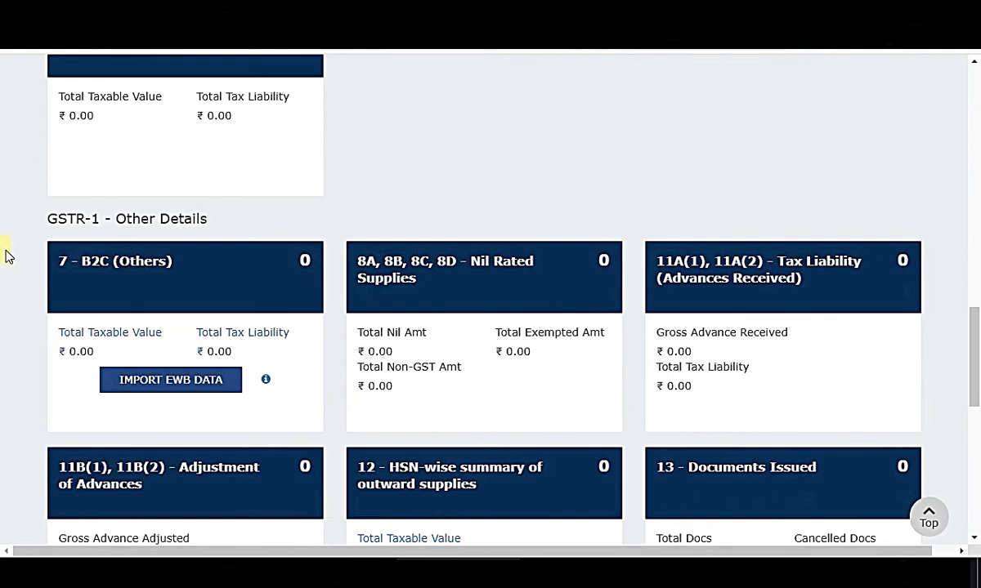
{"action": "left_click", "coordinate": [133, 260]}
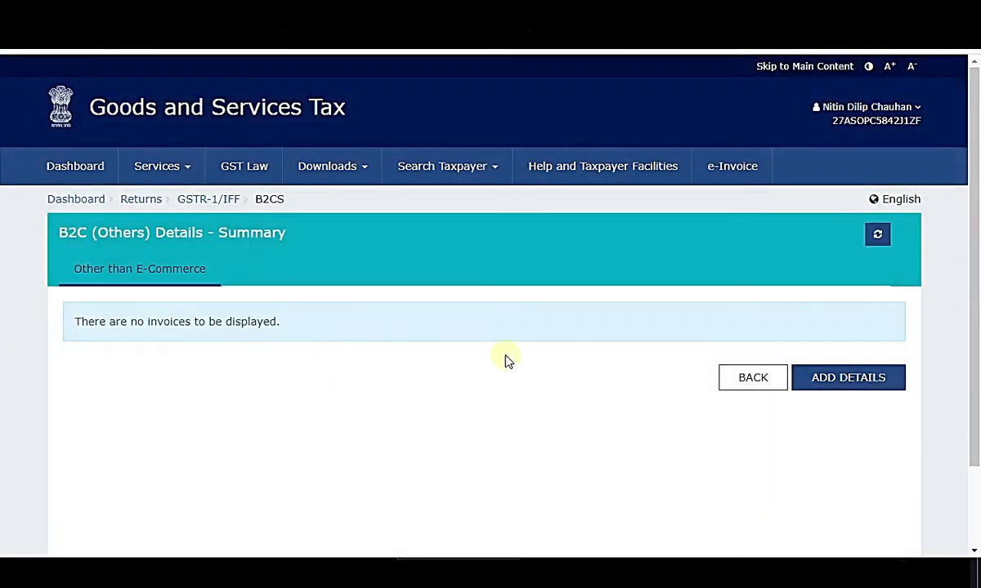
{"action": "scroll", "coordinate": [621, 363], "scroll_direction": "down", "scroll_amount": 1}
{"action": "scroll", "coordinate": [572, 360], "scroll_direction": "up", "scroll_amount": 1}
{"action": "left_click_drag", "start_coordinate": [58, 233], "coordinate": [347, 237]}
{"action": "left_click", "coordinate": [554, 409]}
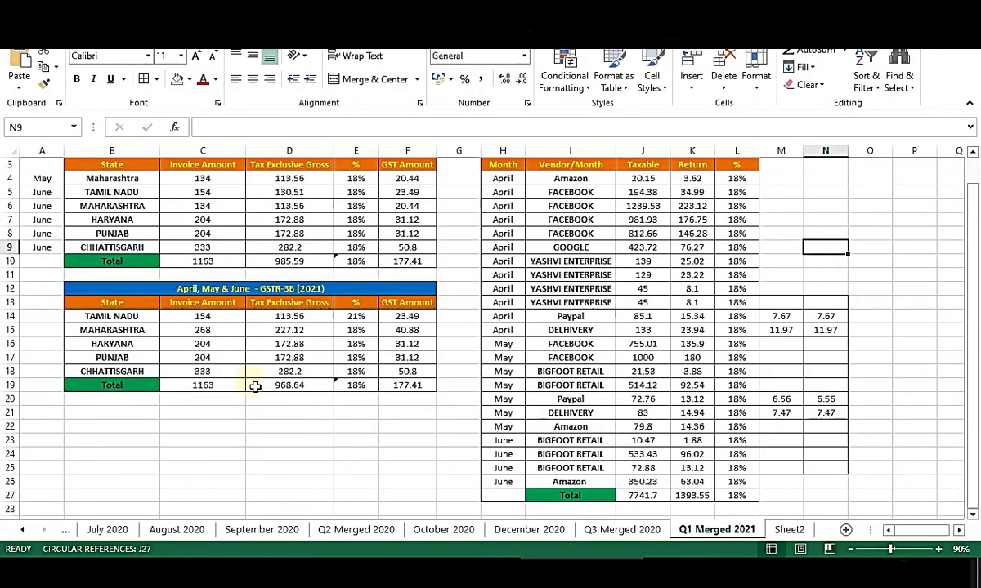
{"action": "scroll", "coordinate": [255, 386], "scroll_direction": "up", "scroll_amount": 1}
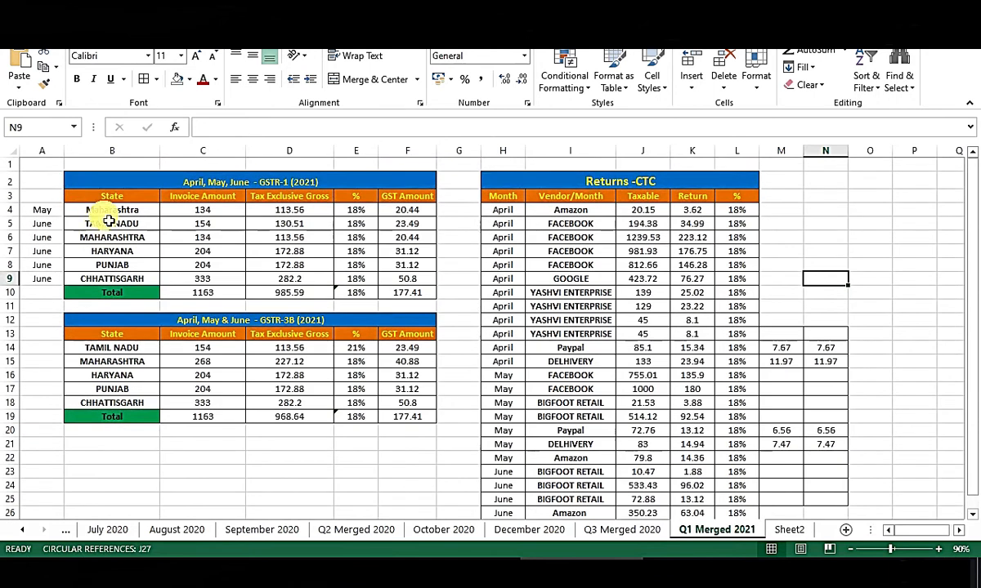
{"action": "left_click_drag", "start_coordinate": [107, 210], "coordinate": [421, 211]}
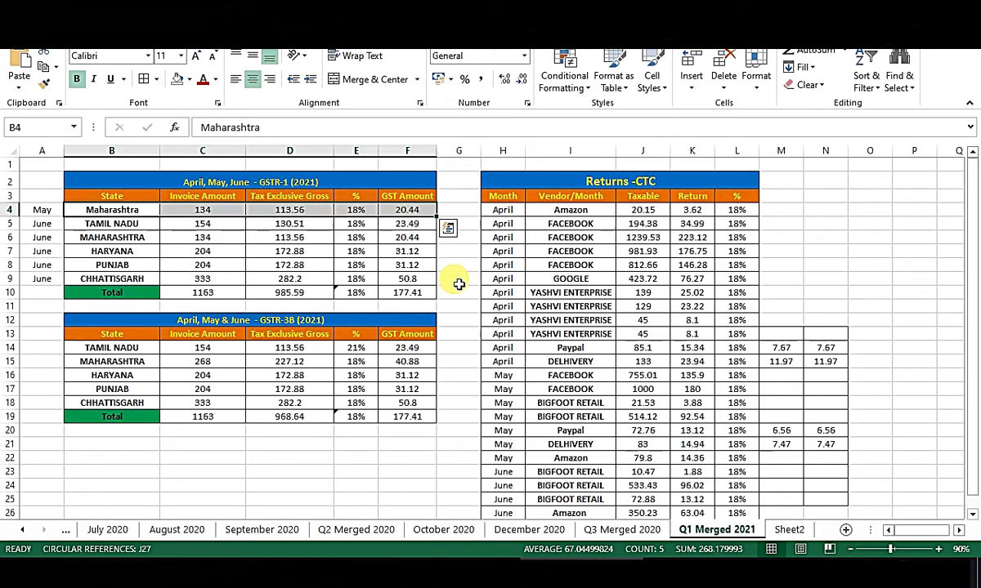
{"action": "left_click", "coordinate": [132, 252]}
{"action": "left_click_drag", "start_coordinate": [93, 211], "coordinate": [413, 298]}
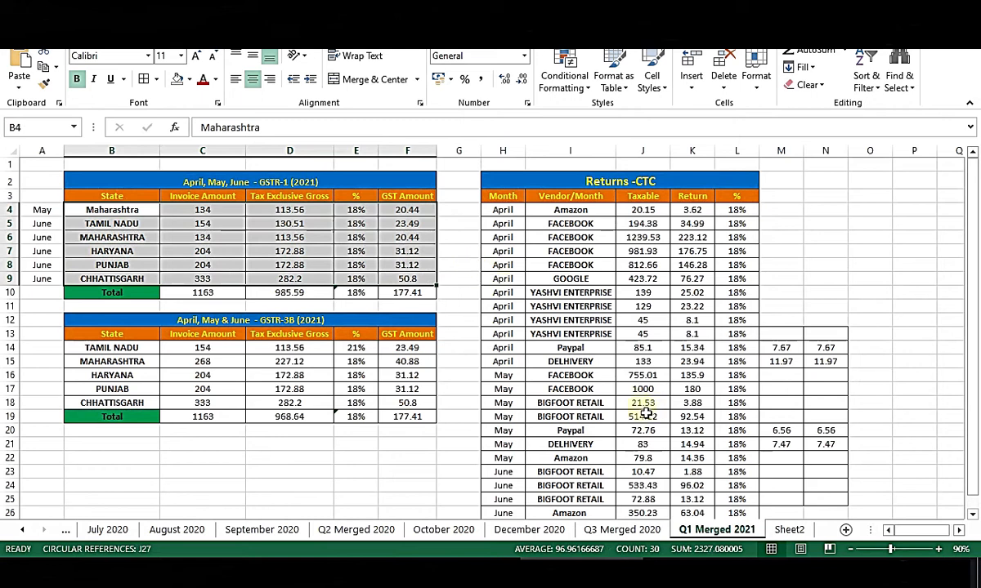
{"action": "left_click", "coordinate": [126, 222]}
{"action": "left_click", "coordinate": [123, 210]}
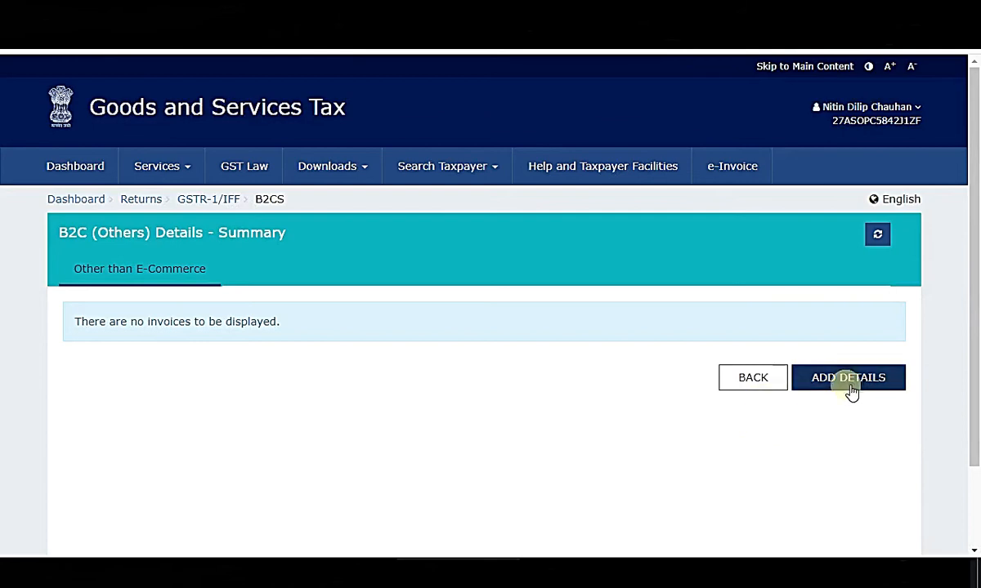
Open the B2CS Add Details form and set place of supply to 27-Maharashtra.
{"action": "left_click", "coordinate": [849, 380]}
{"action": "scroll", "coordinate": [270, 230], "scroll_direction": "down", "scroll_amount": 1}
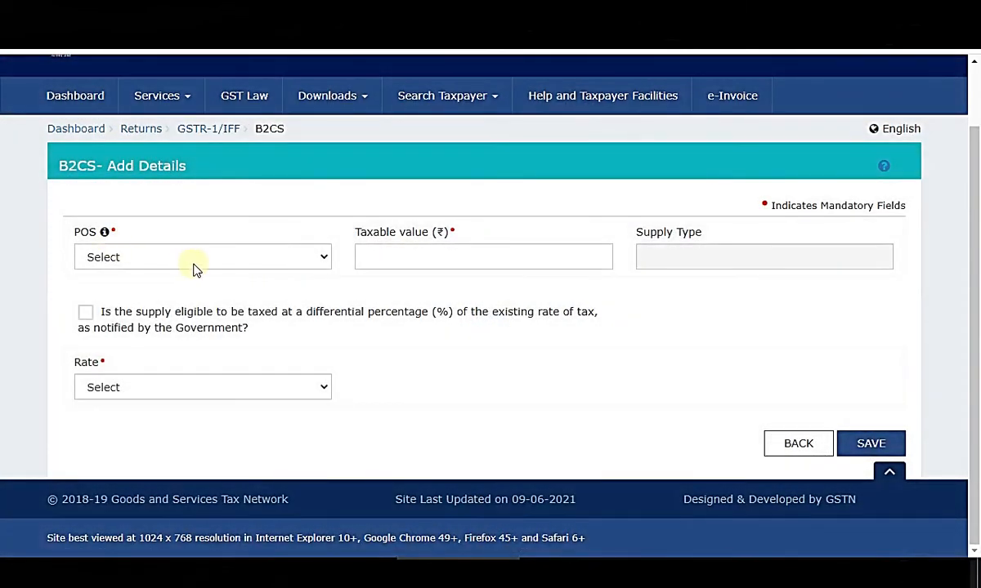
{"action": "left_click", "coordinate": [195, 269]}
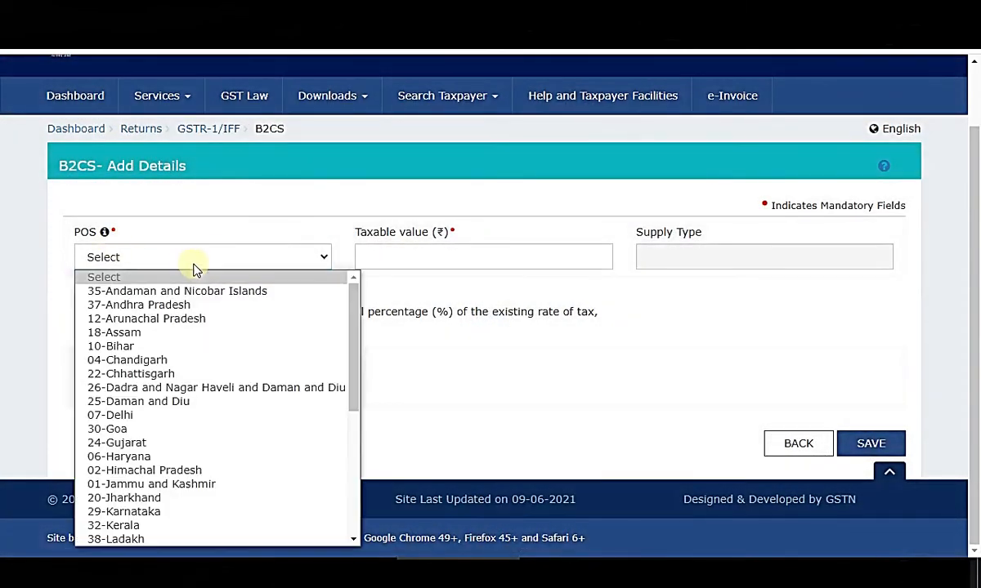
{"action": "scroll", "coordinate": [221, 457], "scroll_direction": "down", "scroll_amount": 3}
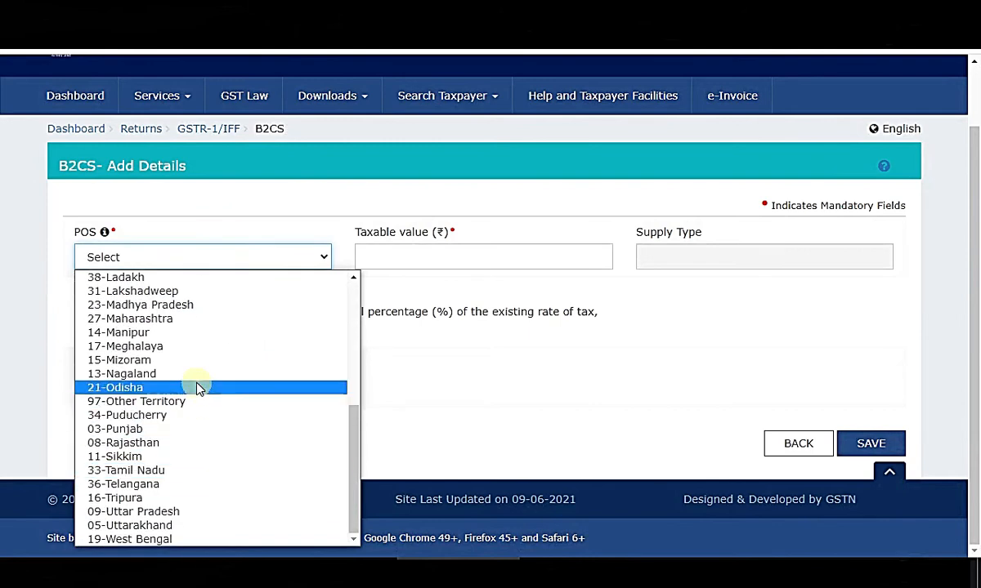
{"action": "left_click", "coordinate": [204, 319]}
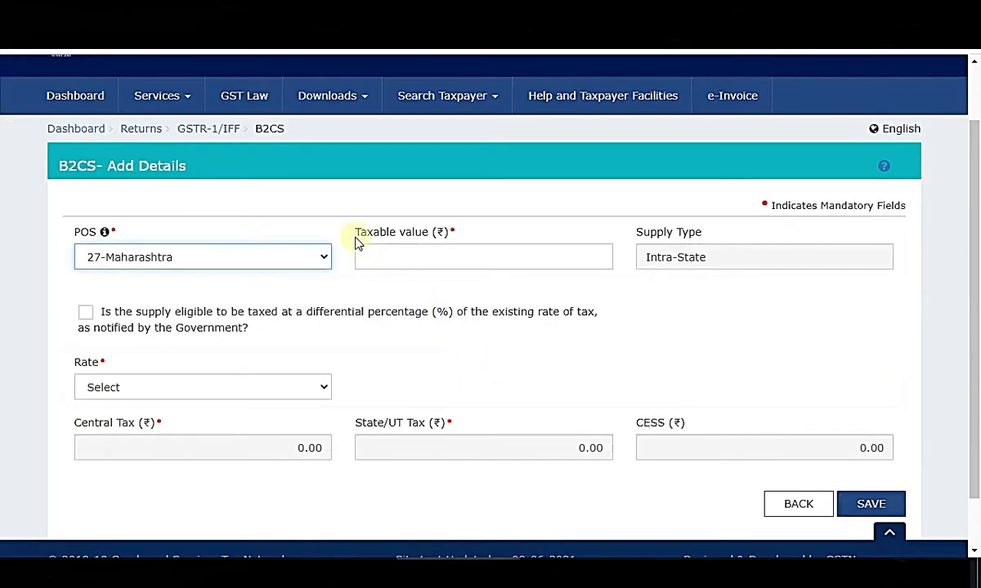
Enter taxable value 227.12, the total of Maharashtra's two Excel values.
{"action": "left_click_drag", "start_coordinate": [356, 235], "coordinate": [499, 258]}
{"action": "left_click", "coordinate": [441, 259]}
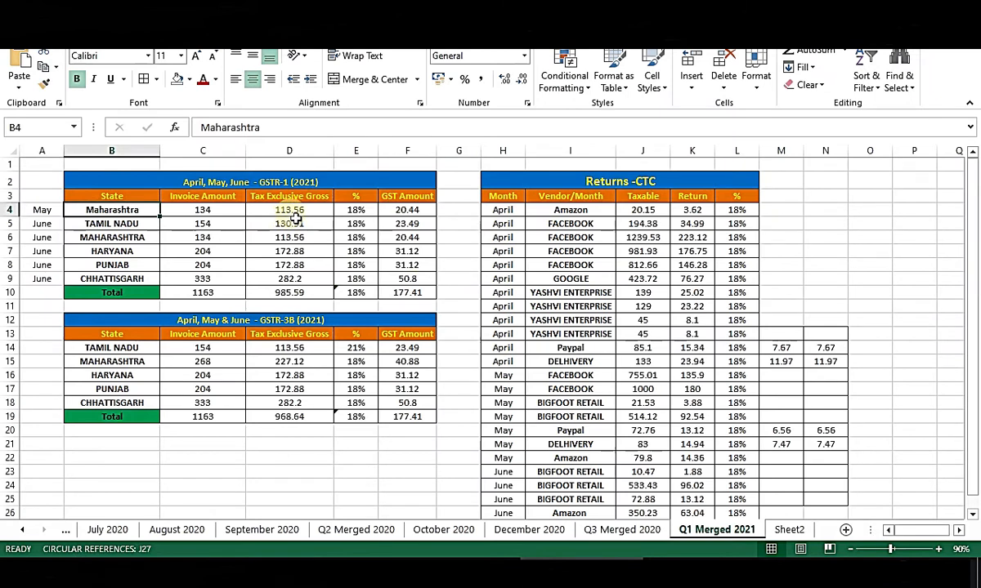
{"action": "left_click", "coordinate": [295, 214]}
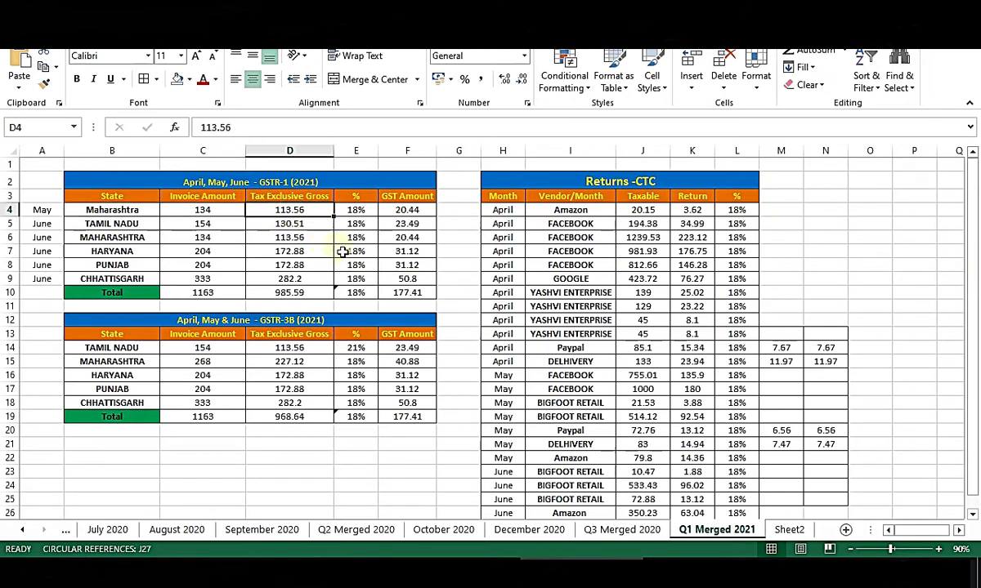
{"action": "left_click", "coordinate": [290, 237], "text": "ctrl"}
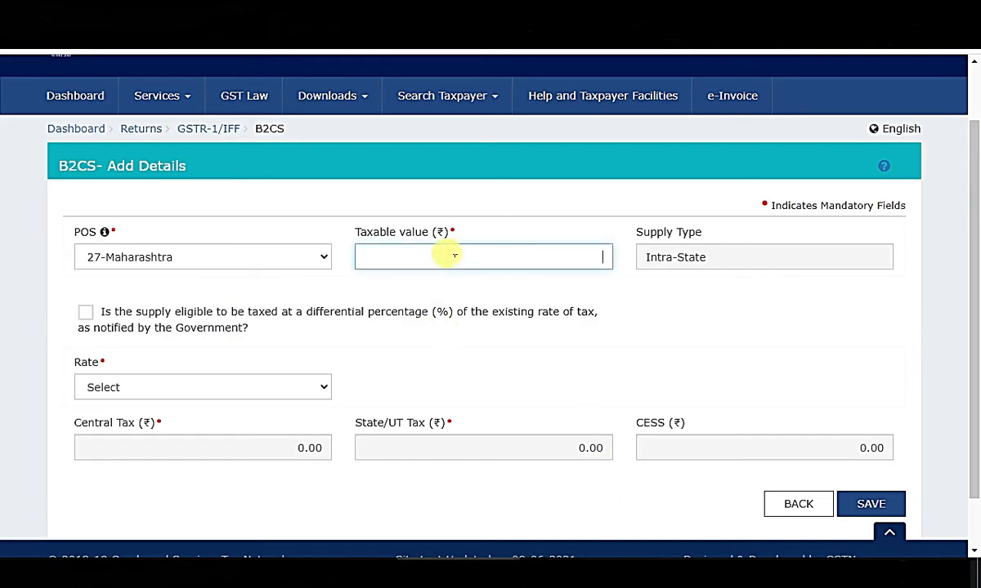
{"action": "type", "text": "227.12"}
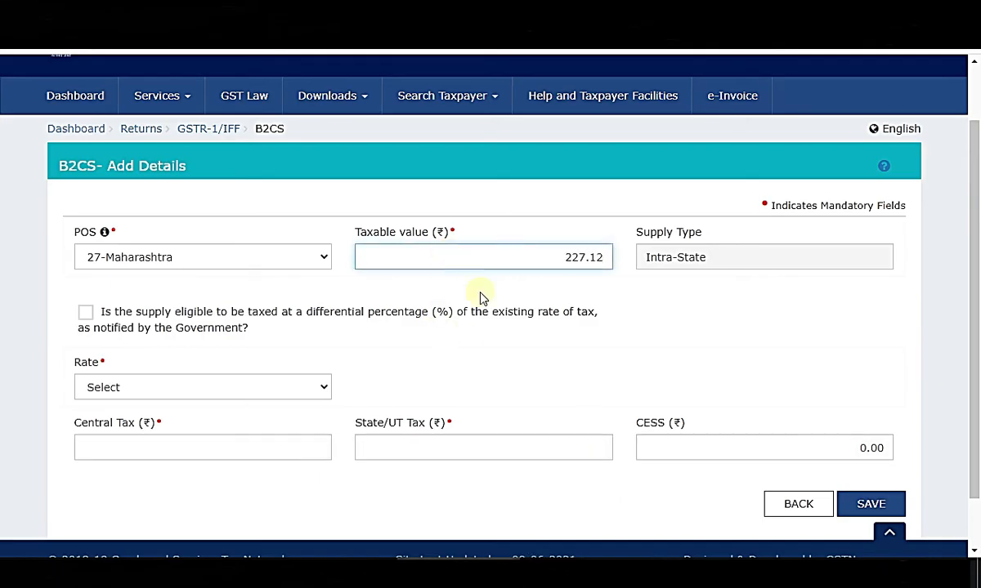
{"action": "left_click", "coordinate": [948, 315]}
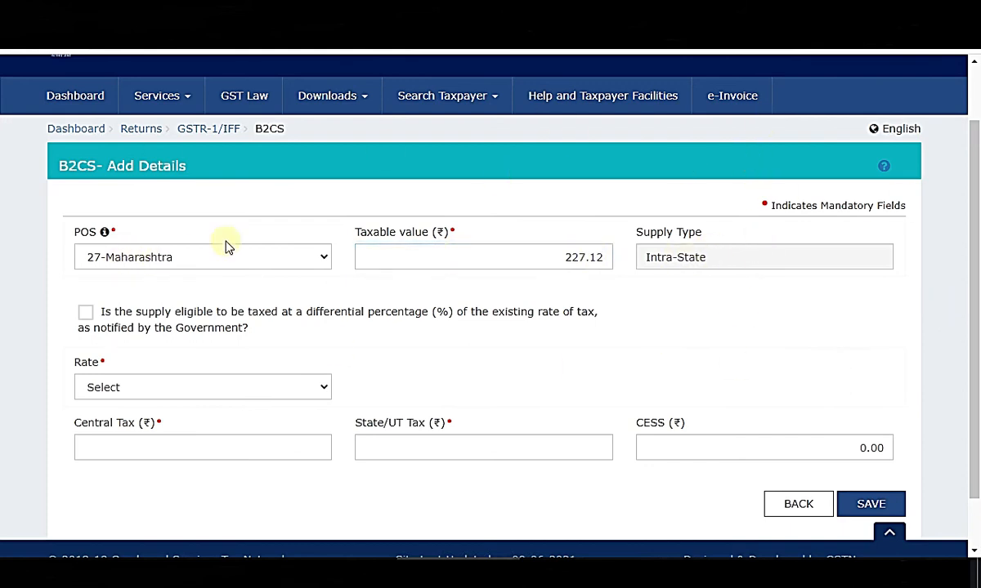
Select tax rate 18 and confirm the Excel rates in E4:E9 are all 18%.
{"action": "scroll", "coordinate": [951, 314], "scroll_direction": "up", "scroll_amount": 1}
{"action": "scroll", "coordinate": [946, 313], "scroll_direction": "down", "scroll_amount": 1}
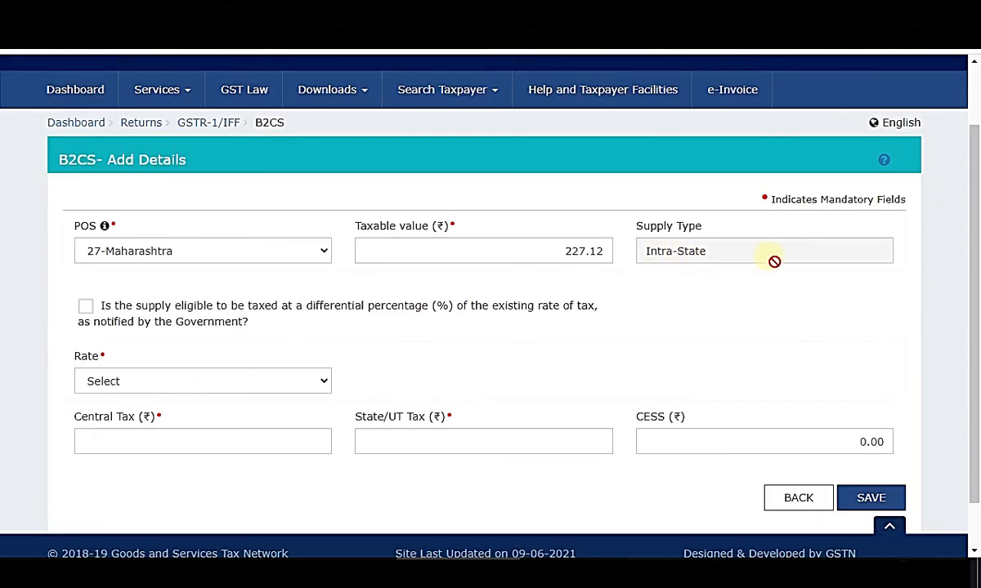
{"action": "scroll", "coordinate": [248, 379], "scroll_direction": "down", "scroll_amount": 1}
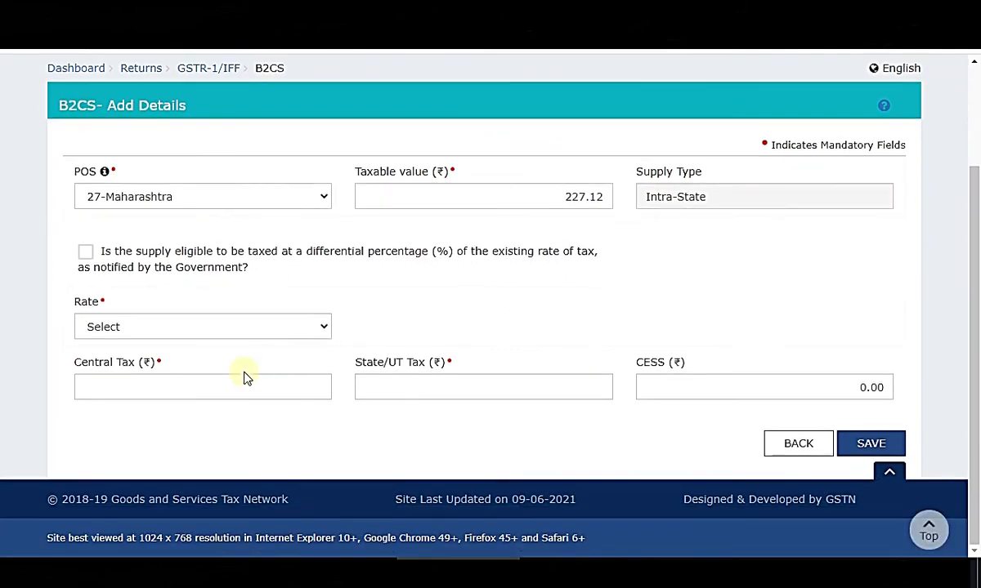
{"action": "left_click", "coordinate": [208, 336]}
{"action": "left_click", "coordinate": [114, 485]}
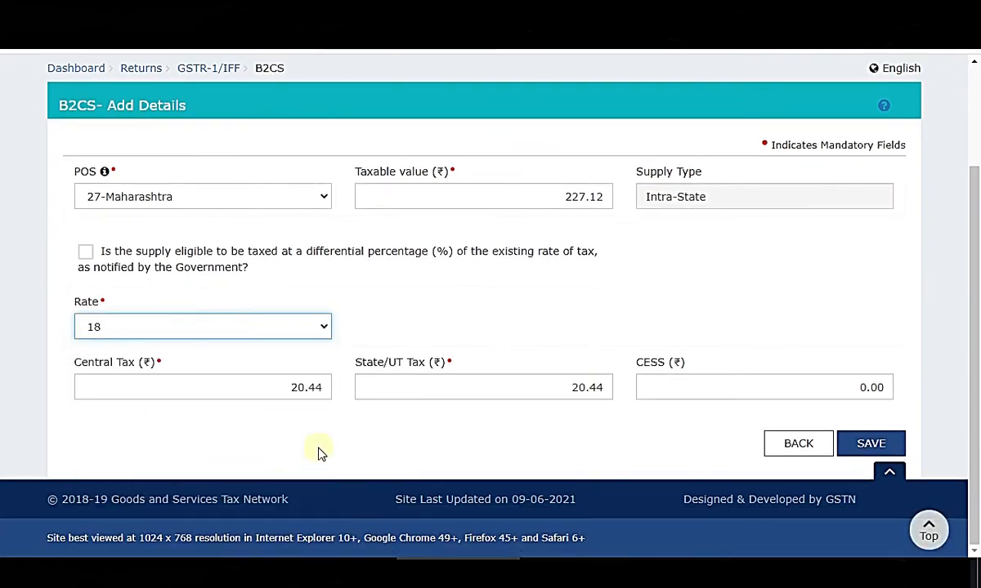
{"action": "key", "text": "alt+Tab"}
{"action": "left_click_drag", "start_coordinate": [357, 211], "coordinate": [359, 282]}
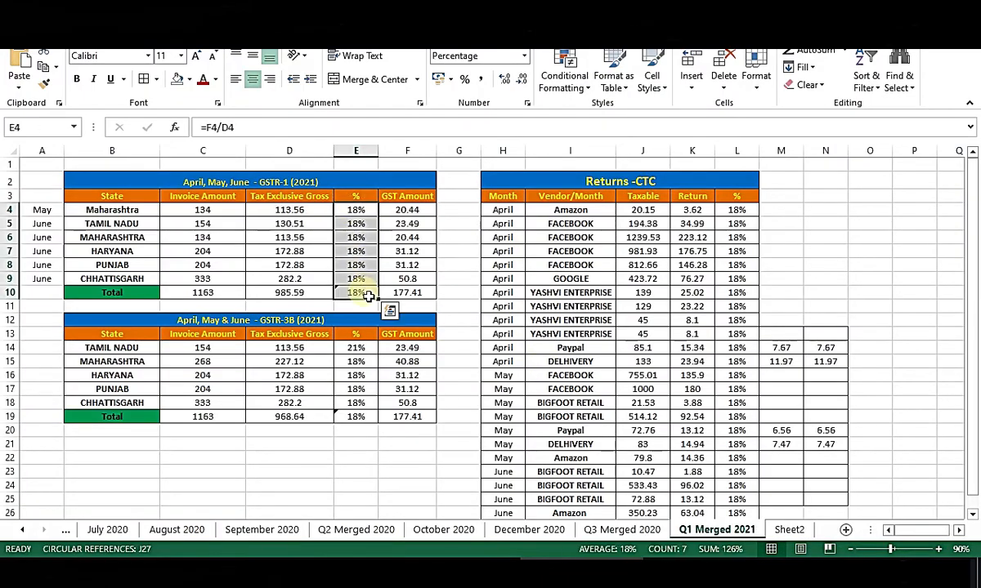
{"action": "key", "text": "alt+Tab"}
Verify the computed Central Tax 20.44 against Excel's F4 and GSTR-3B Maharashtra total 40.88.
{"action": "left_click", "coordinate": [287, 392]}
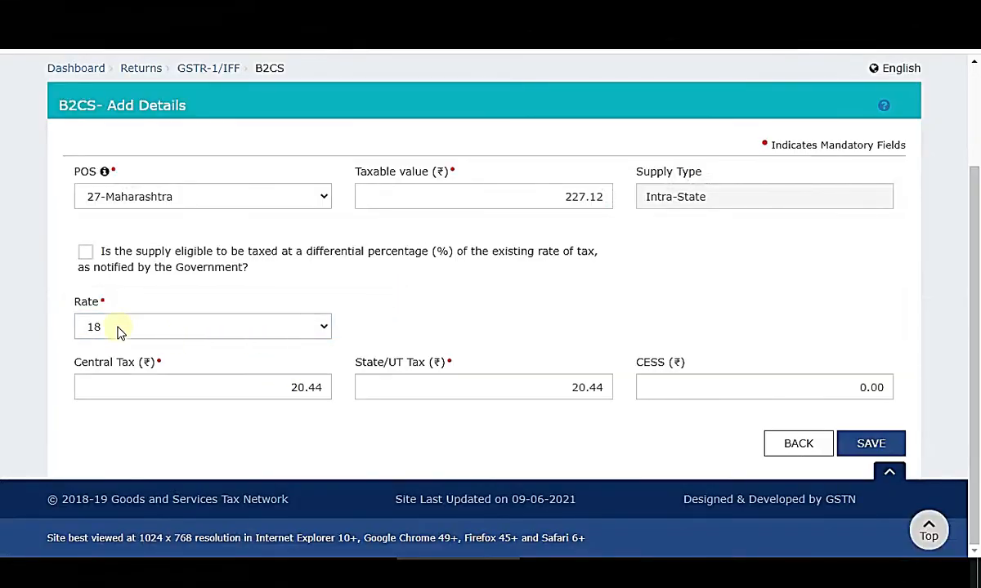
{"action": "left_click_drag", "start_coordinate": [80, 376], "coordinate": [473, 370]}
{"action": "left_click", "coordinate": [561, 414]}
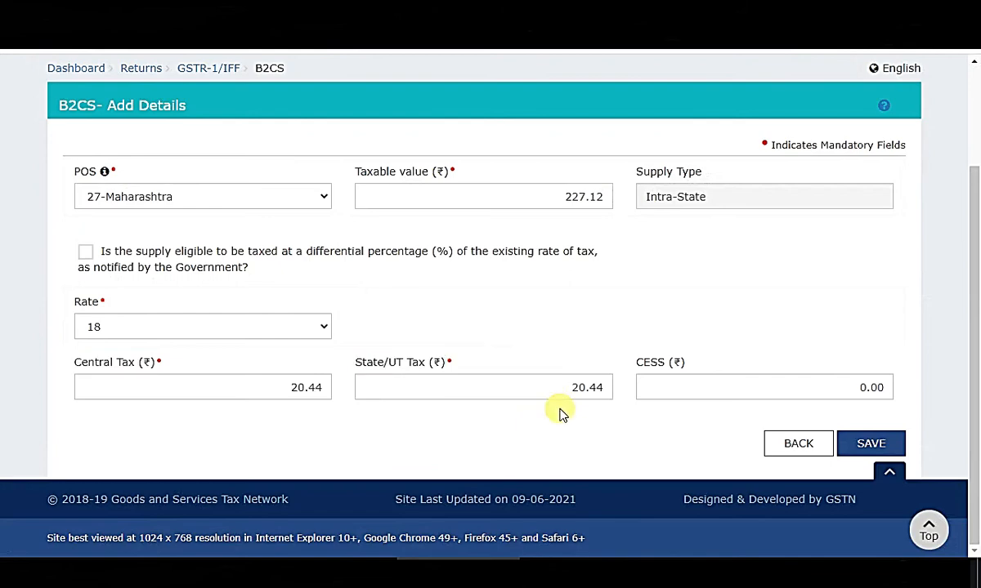
{"action": "key", "text": "alt+Tab"}
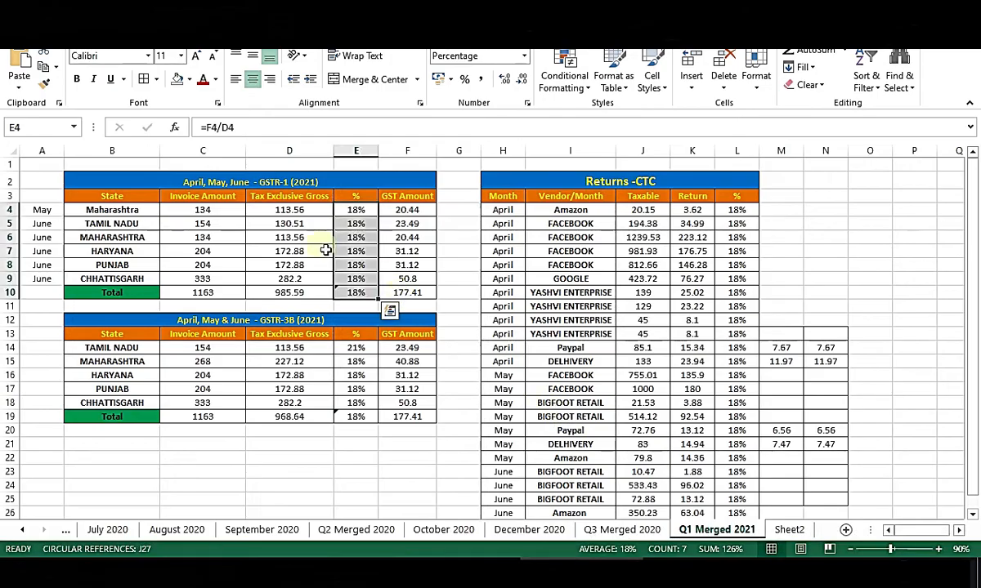
{"action": "left_click", "coordinate": [274, 210]}
{"action": "left_click", "coordinate": [404, 211]}
{"action": "key", "text": "alt+Tab"}
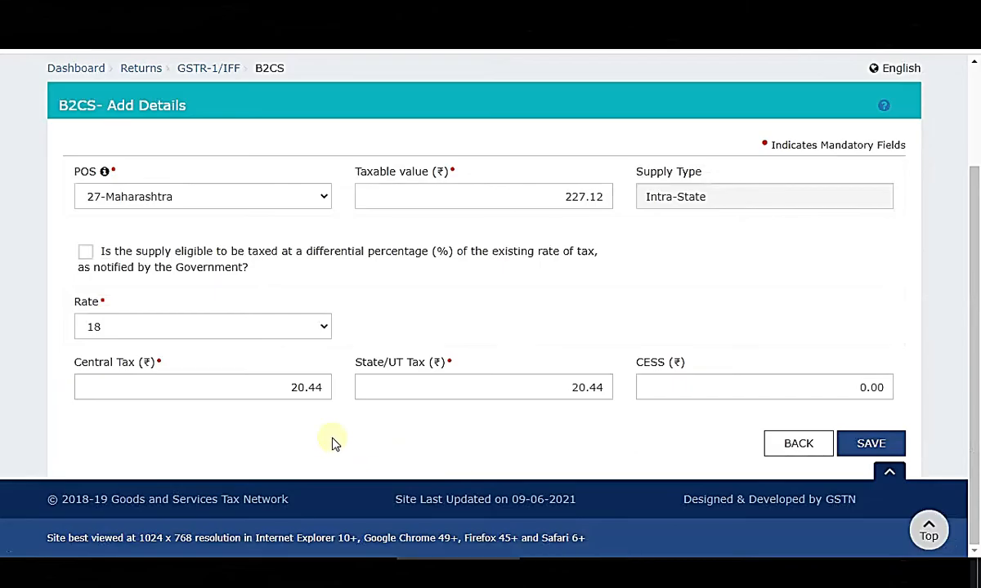
{"action": "double_click", "coordinate": [309, 394]}
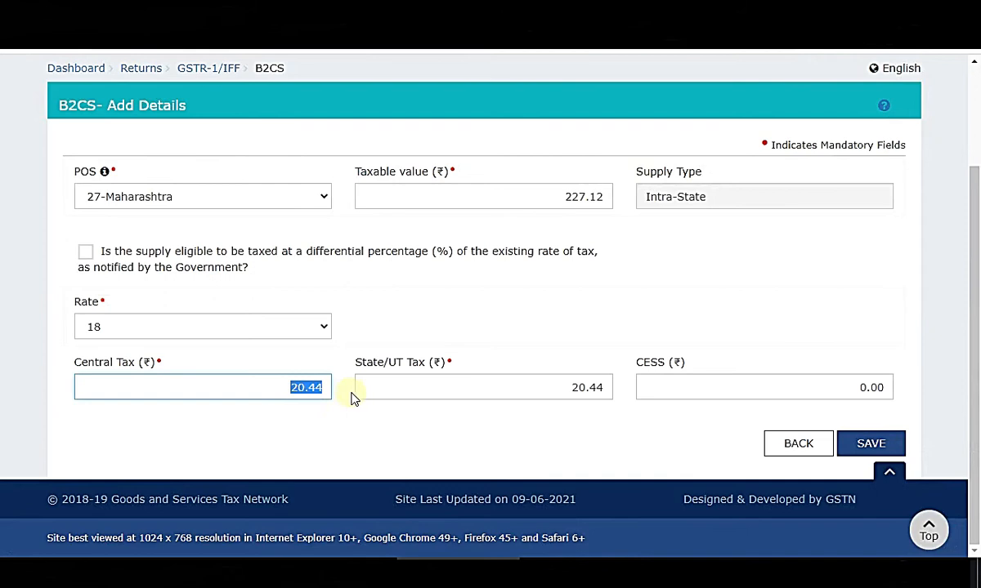
{"action": "left_click", "coordinate": [537, 433]}
{"action": "key", "text": "alt+Tab"}
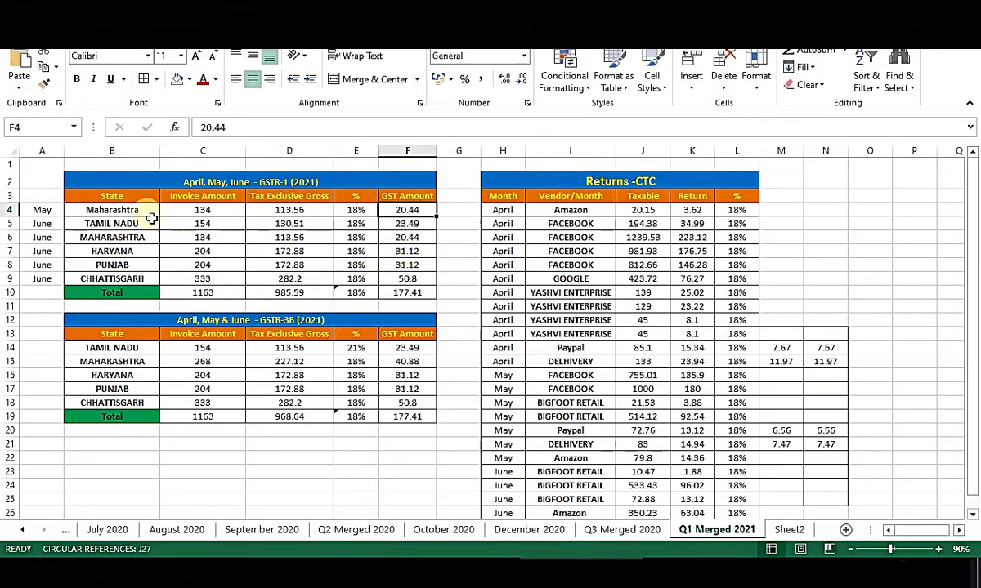
{"action": "left_click_drag", "start_coordinate": [131, 361], "coordinate": [412, 365]}
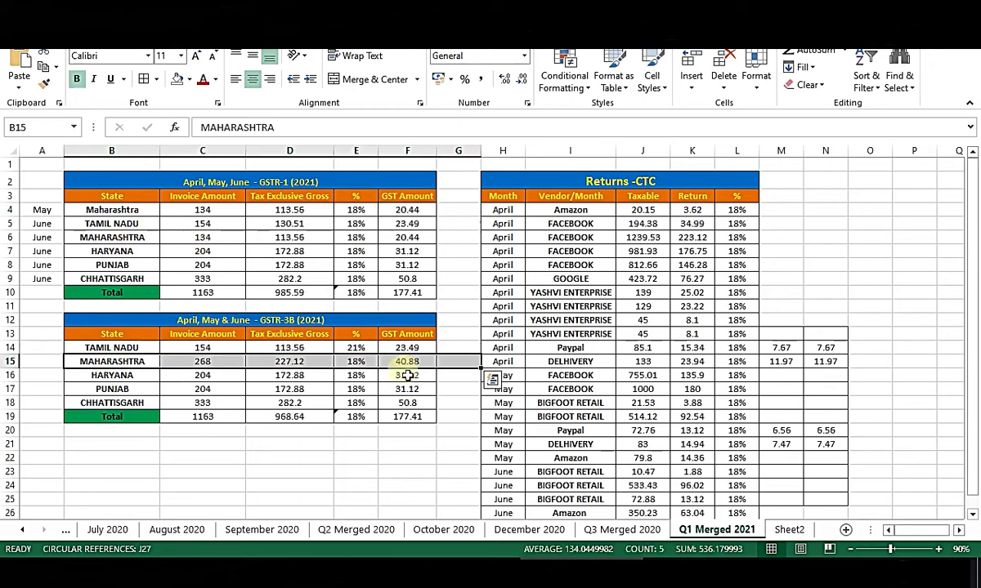
{"action": "left_click", "coordinate": [412, 365]}
{"action": "key", "text": "alt+Tab"}
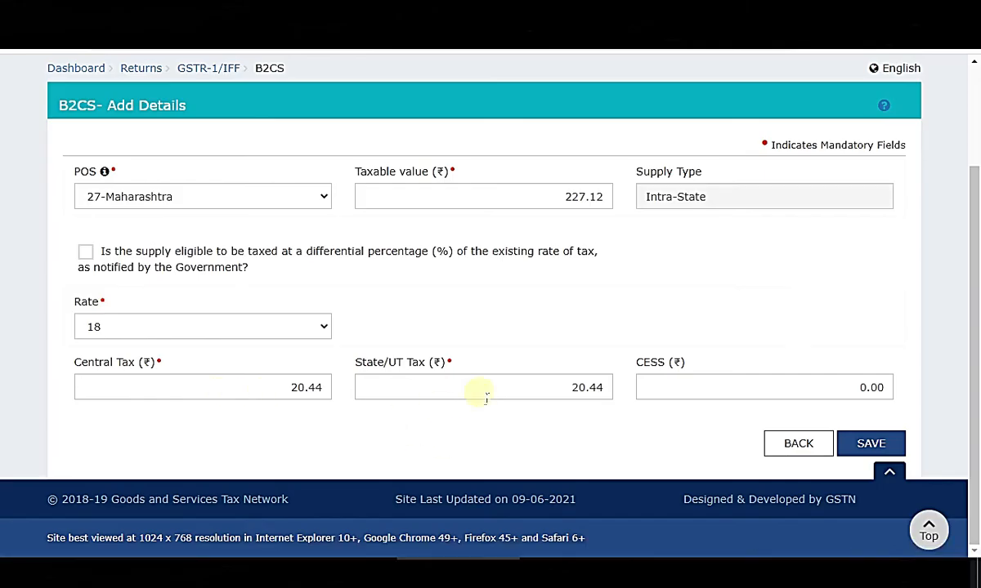
Save the Maharashtra entry and review the remaining states, from Tamil Nadu, in Excel.
{"action": "left_click", "coordinate": [890, 445]}
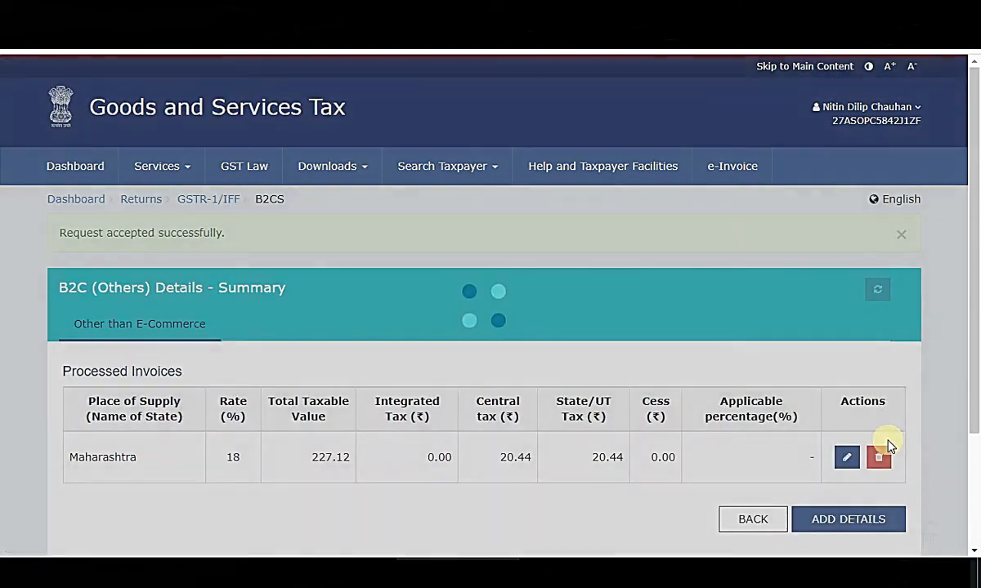
{"action": "scroll", "coordinate": [679, 460], "scroll_direction": "down", "scroll_amount": 2}
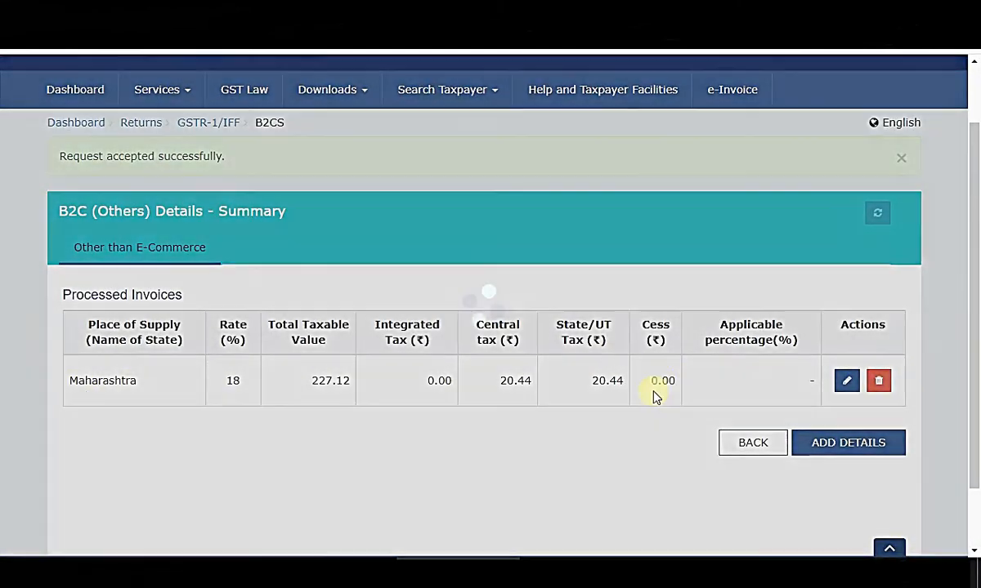
{"action": "key", "text": "alt+Tab"}
{"action": "left_click", "coordinate": [99, 222]}
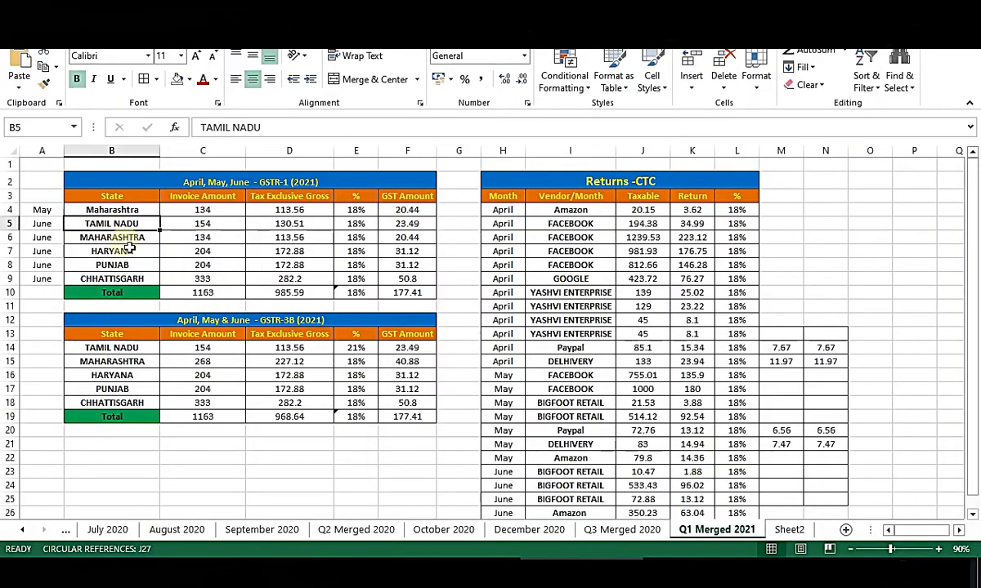
{"action": "left_click", "coordinate": [138, 251]}
{"action": "left_click", "coordinate": [140, 265]}
{"action": "left_click", "coordinate": [140, 278]}
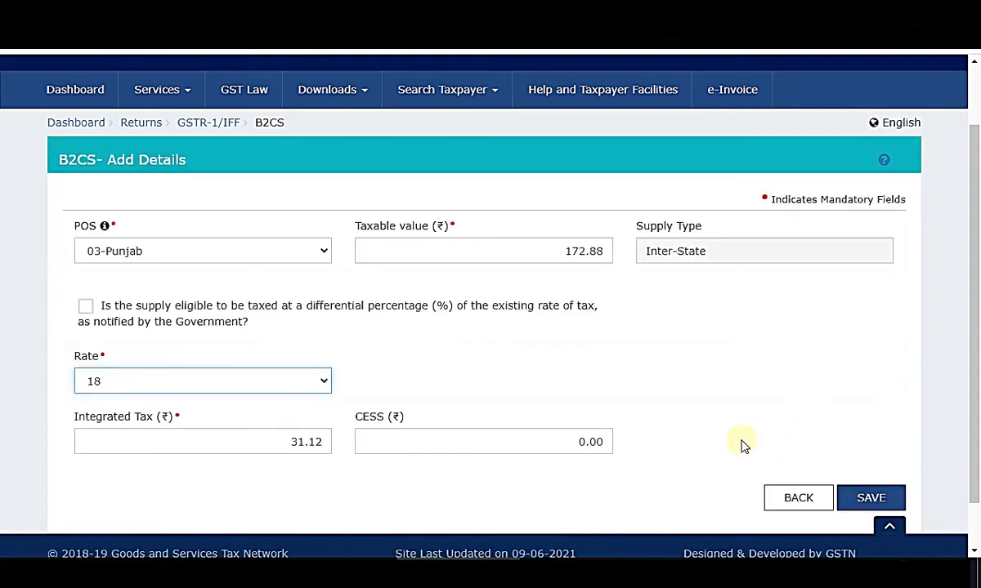
Verify the Punjab Integrated Tax of 31.12 against Excel cell F8.
{"action": "left_click", "coordinate": [744, 446]}
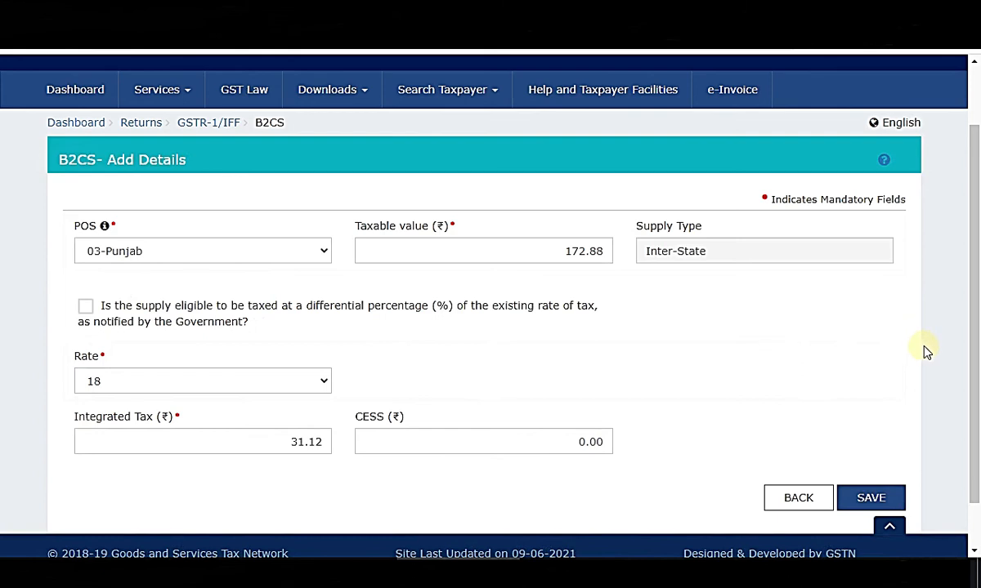
{"action": "scroll", "coordinate": [937, 357], "scroll_direction": "down", "scroll_amount": 1}
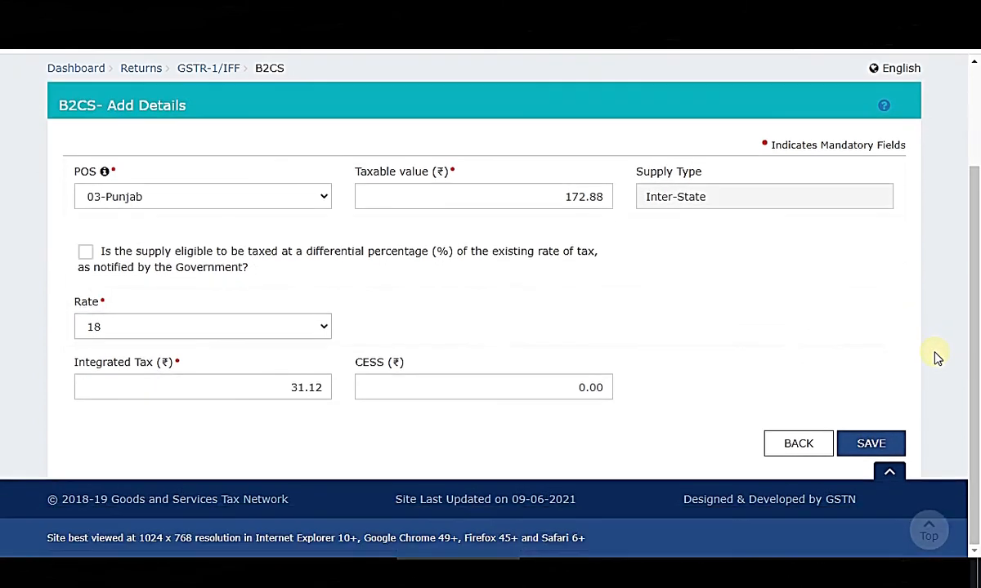
{"action": "scroll", "coordinate": [572, 367], "scroll_direction": "up", "scroll_amount": 1}
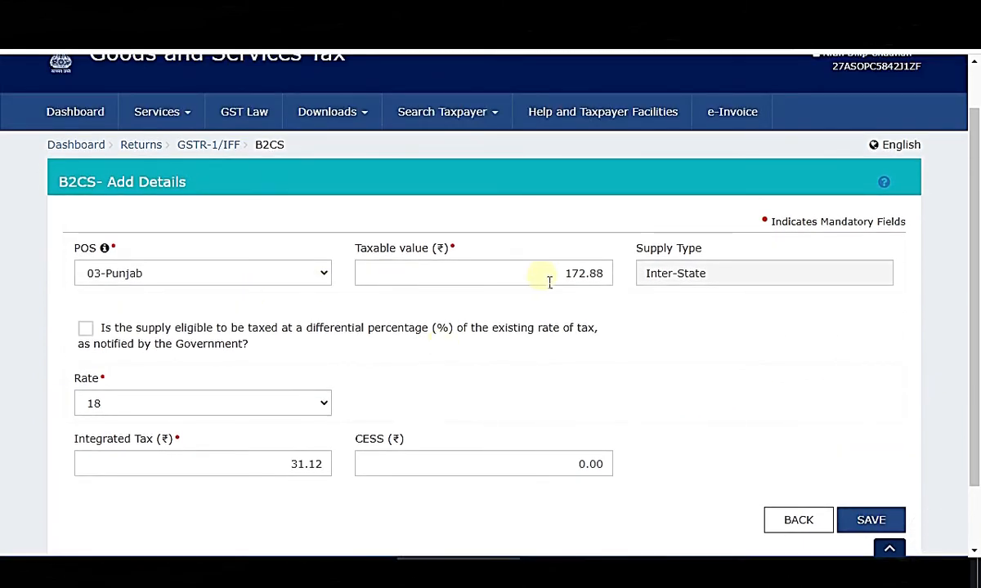
{"action": "left_click_drag", "start_coordinate": [251, 461], "coordinate": [519, 515]}
{"action": "left_click", "coordinate": [519, 515]}
{"action": "left_click", "coordinate": [581, 571]}
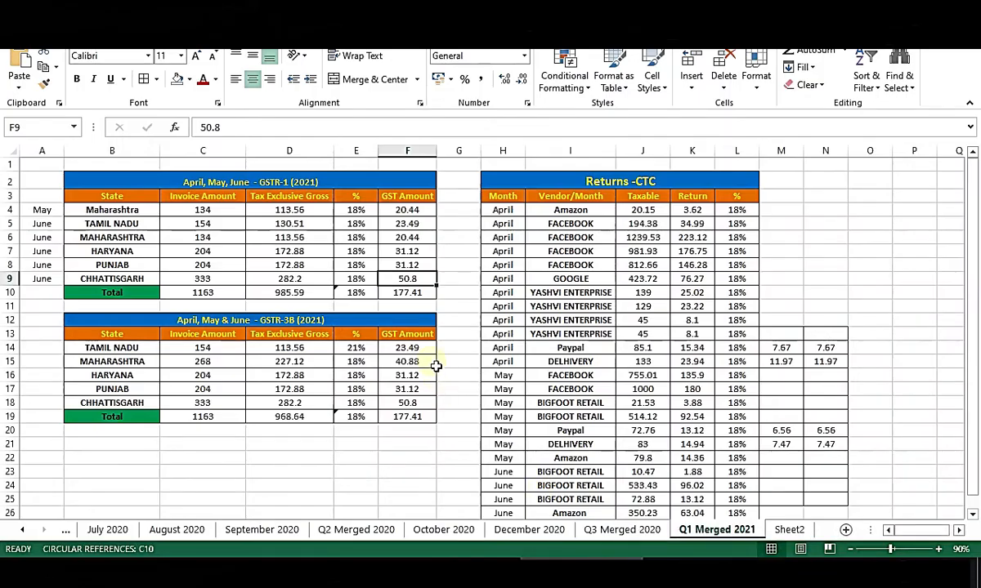
{"action": "left_click", "coordinate": [417, 265]}
{"action": "left_click", "coordinate": [461, 570]}
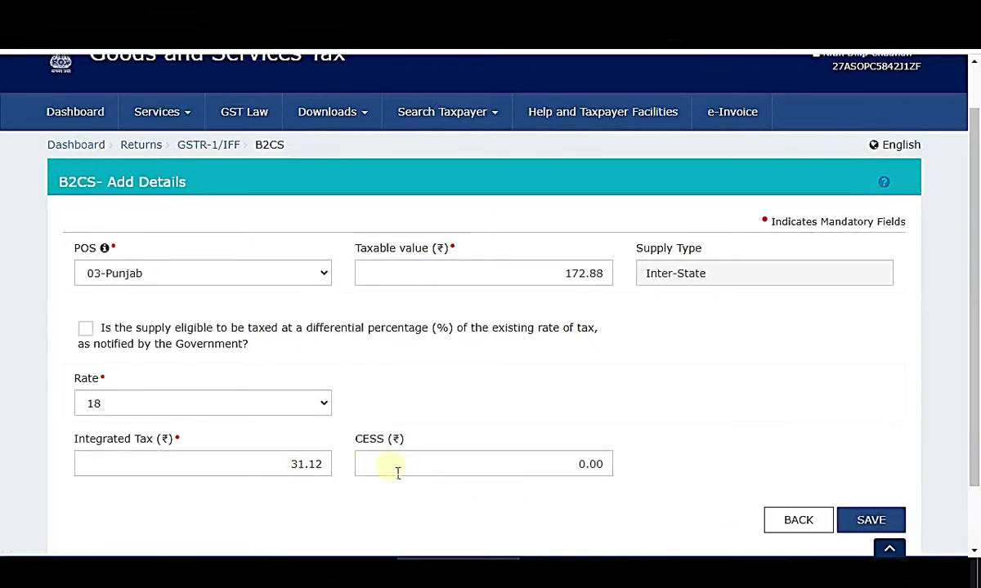
Confirm taxable value 172.88 and save the Punjab 18% entry.
{"action": "left_click", "coordinate": [876, 524]}
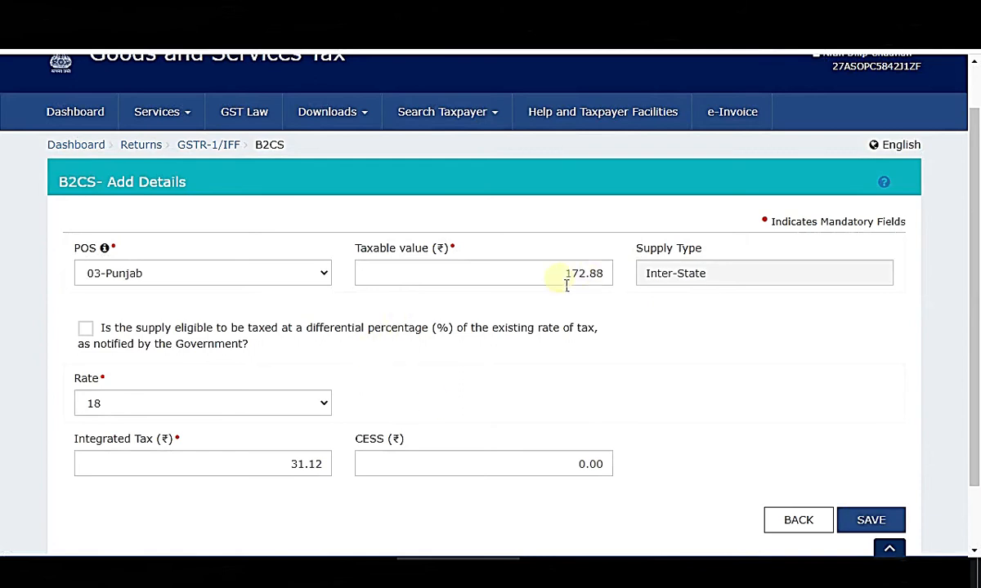
{"action": "left_click_drag", "start_coordinate": [567, 283], "coordinate": [620, 282]}
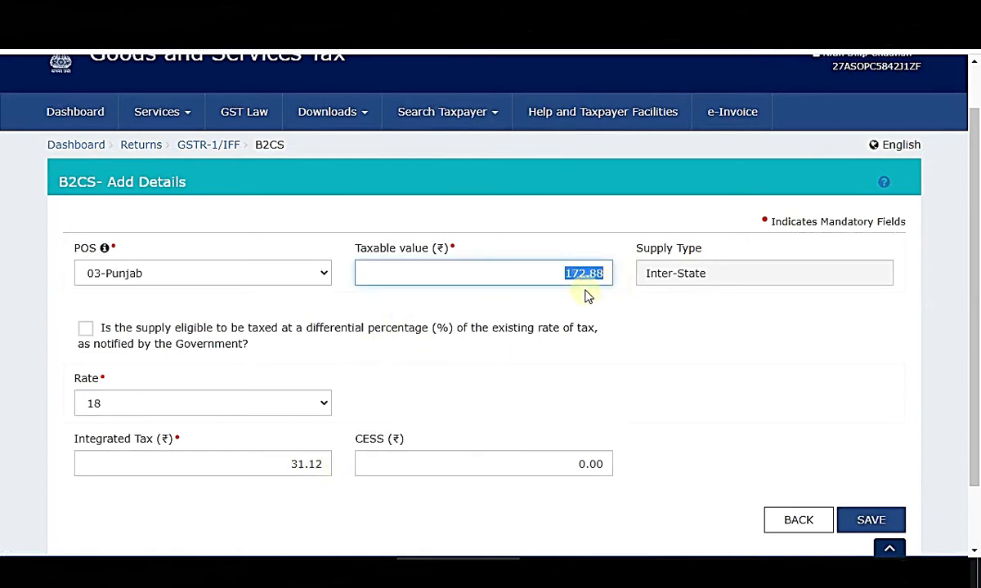
{"action": "left_click", "coordinate": [871, 523]}
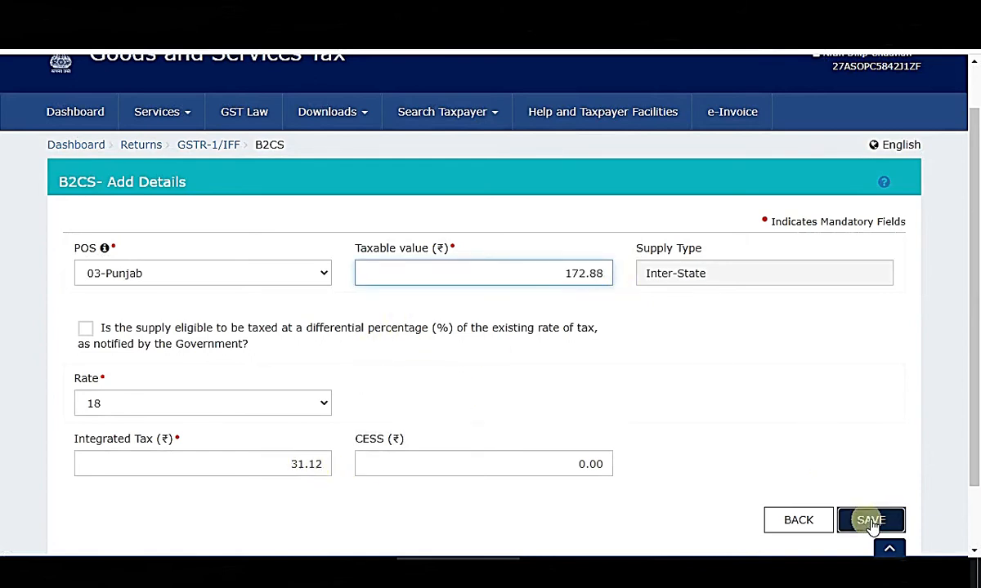
{"action": "scroll", "coordinate": [865, 438], "scroll_direction": "down", "scroll_amount": 4}
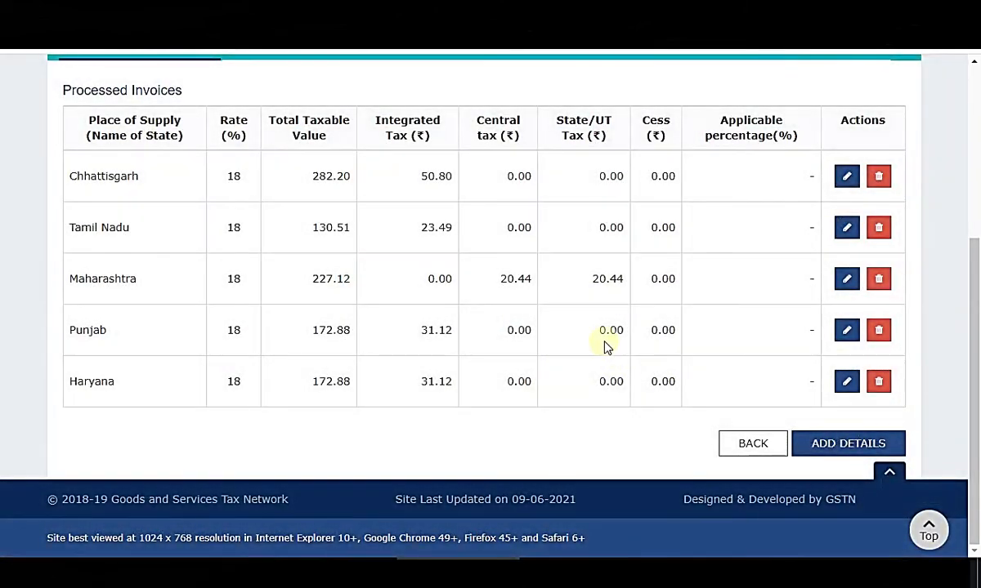
{"action": "scroll", "coordinate": [607, 348], "scroll_direction": "up", "scroll_amount": 1}
{"action": "scroll", "coordinate": [784, 417], "scroll_direction": "down", "scroll_amount": 1}
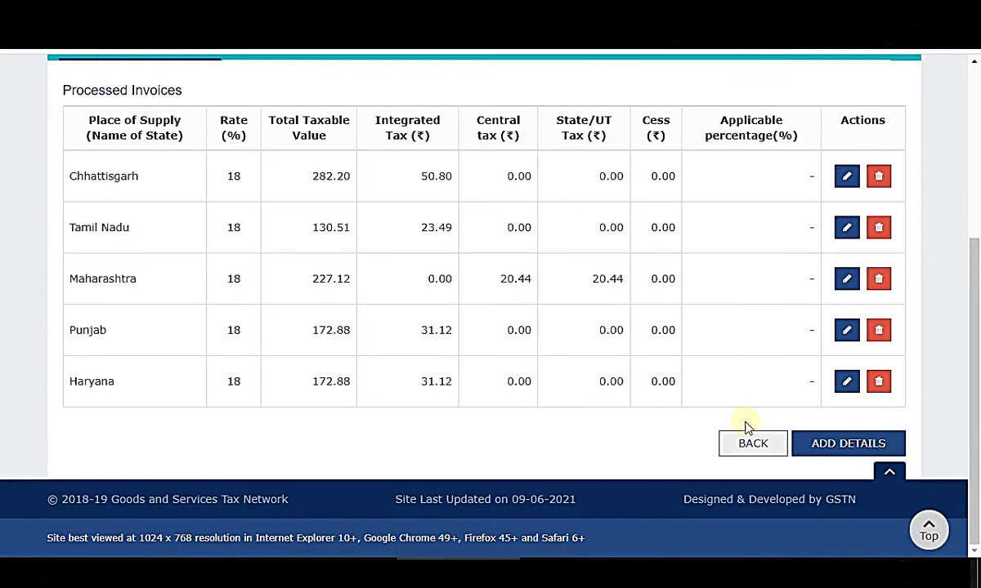
{"action": "scroll", "coordinate": [492, 285], "scroll_direction": "up", "scroll_amount": 1}
{"action": "scroll", "coordinate": [662, 253], "scroll_direction": "up", "scroll_amount": 3}
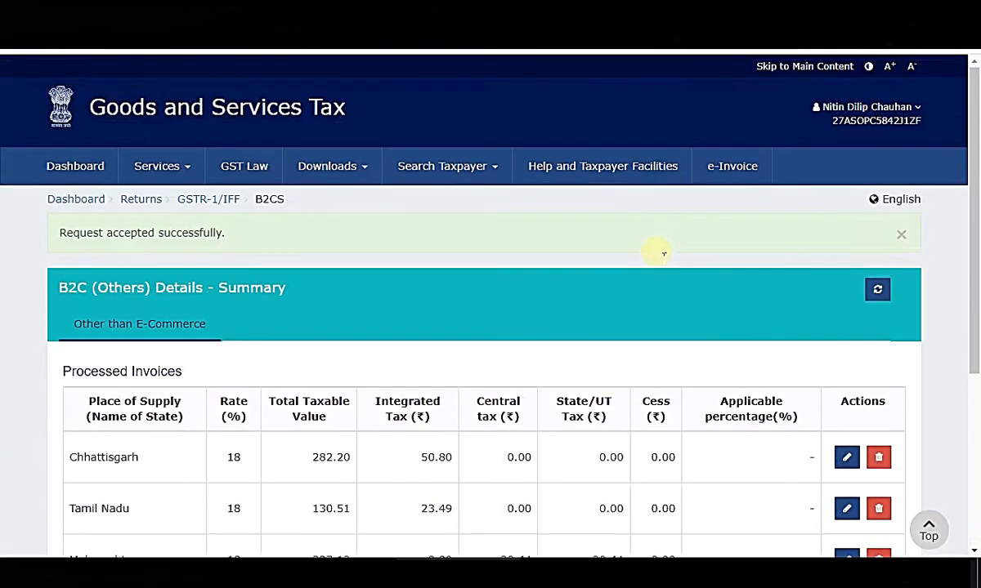
{"action": "scroll", "coordinate": [660, 258], "scroll_direction": "down", "scroll_amount": 4}
{"action": "left_click", "coordinate": [748, 443]}
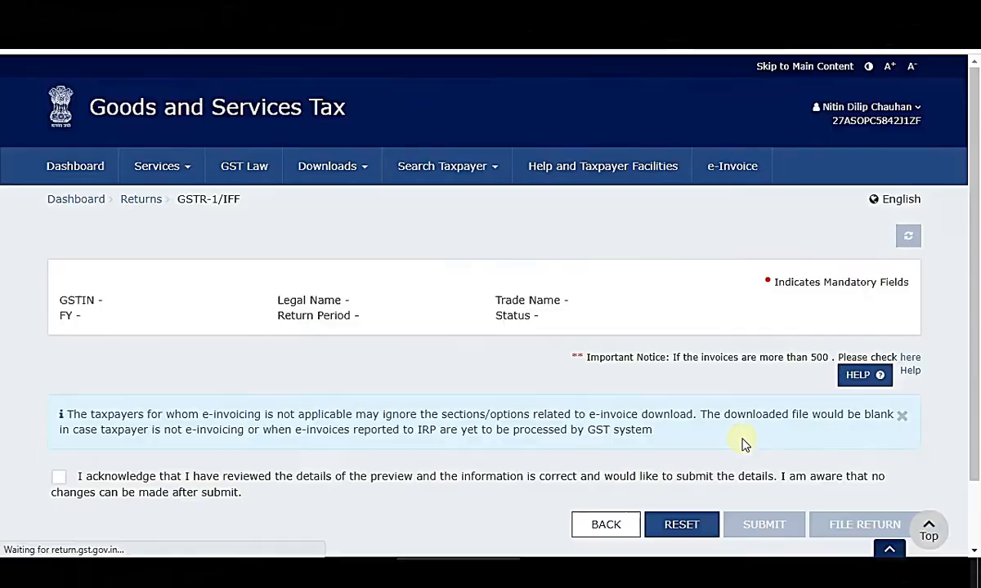
{"action": "scroll", "coordinate": [10, 380], "scroll_direction": "down", "scroll_amount": 15}
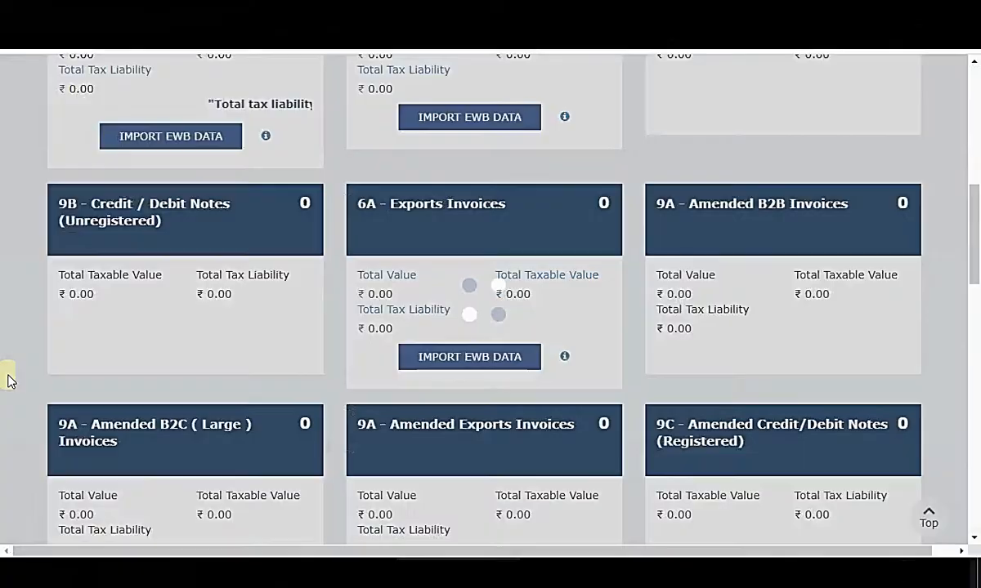
{"action": "scroll", "coordinate": [10, 380], "scroll_direction": "down", "scroll_amount": 5}
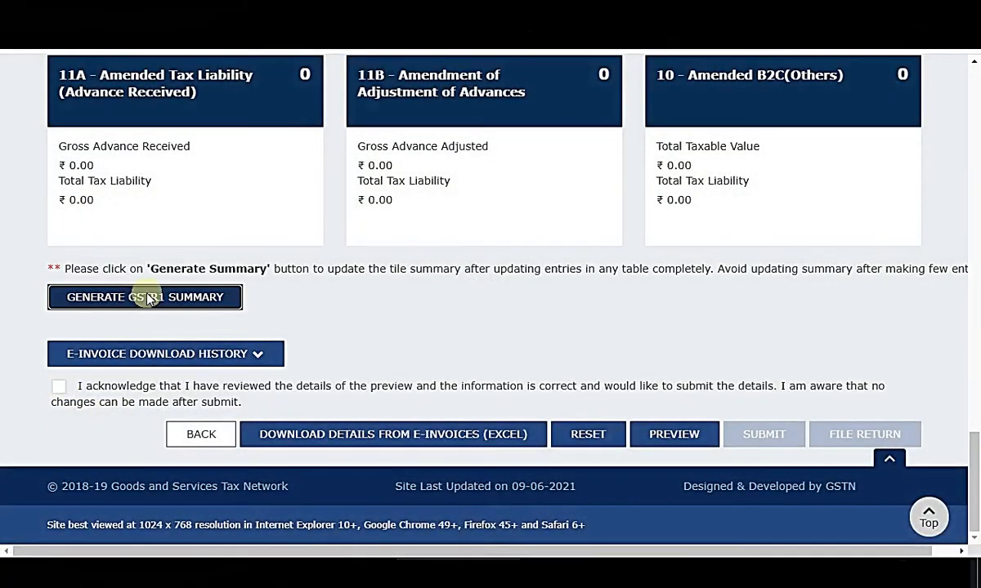
{"action": "left_click", "coordinate": [145, 297]}
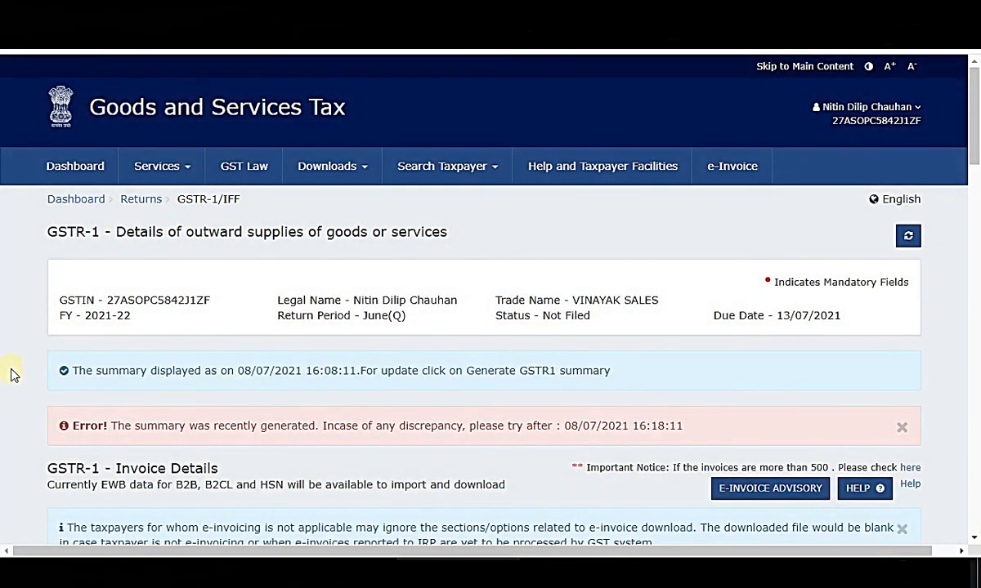
{"action": "scroll", "coordinate": [8, 372], "scroll_direction": "down", "scroll_amount": 3}
{"action": "scroll", "coordinate": [49, 347], "scroll_direction": "up", "scroll_amount": 3}
{"action": "left_click", "coordinate": [907, 242]}
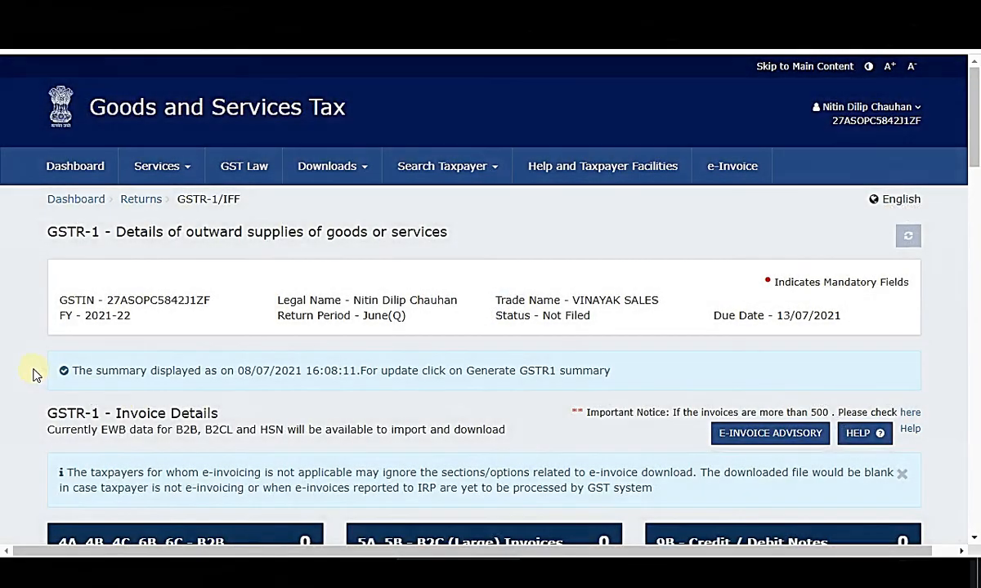
{"action": "left_click_drag", "start_coordinate": [139, 426], "coordinate": [684, 426]}
{"action": "left_click", "coordinate": [936, 336]}
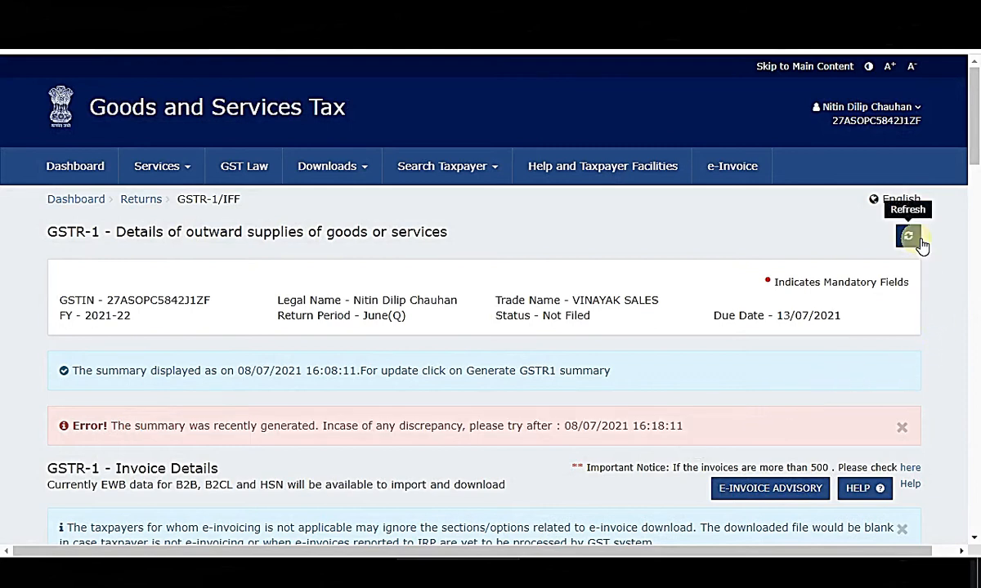
{"action": "left_click", "coordinate": [915, 241]}
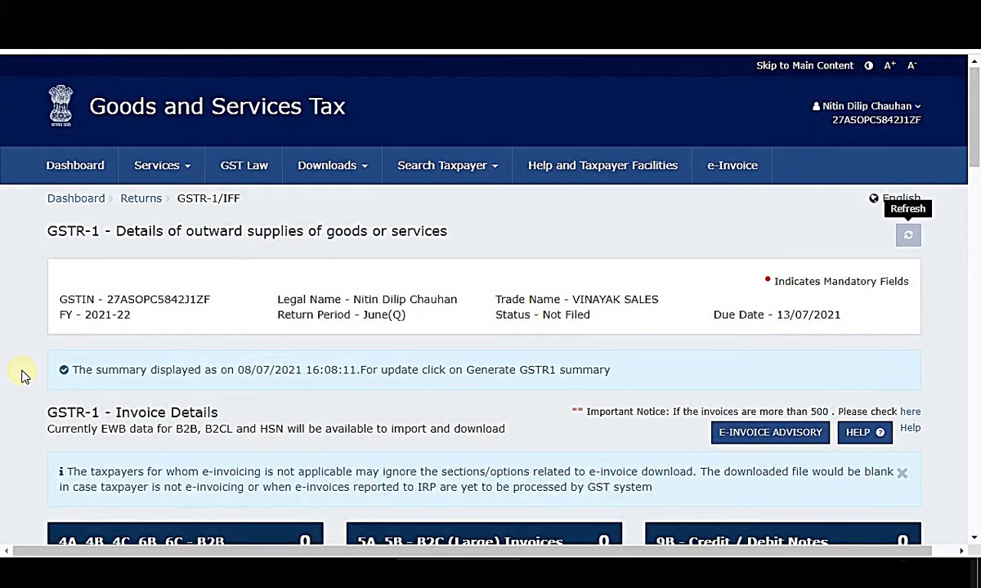
{"action": "scroll", "coordinate": [16, 381], "scroll_direction": "down", "scroll_amount": 15}
{"action": "scroll", "coordinate": [22, 382], "scroll_direction": "down", "scroll_amount": 3}
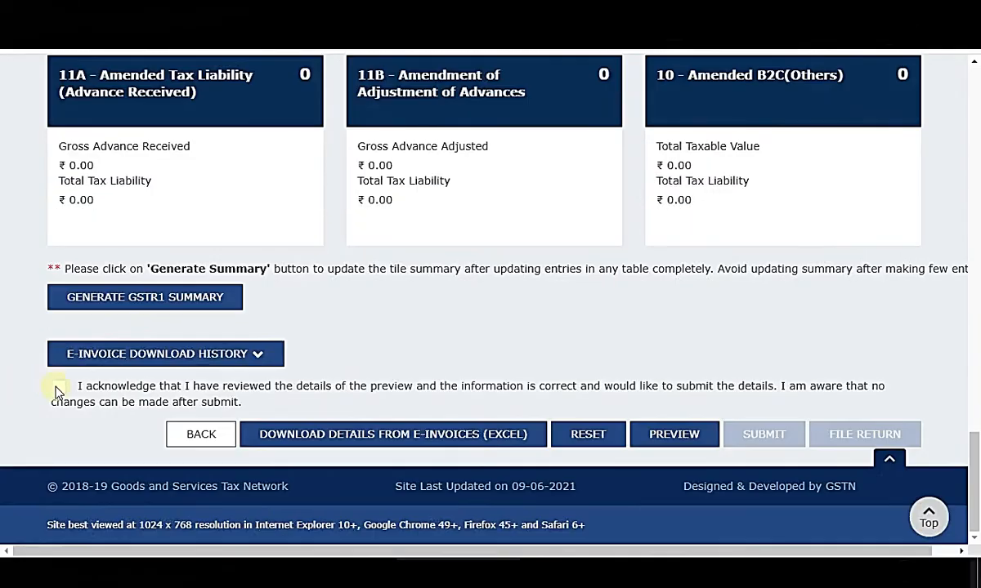
Acknowledge the previewed details and submit the GSTR-1 return, confirming with Proceed.
{"action": "left_click", "coordinate": [58, 387]}
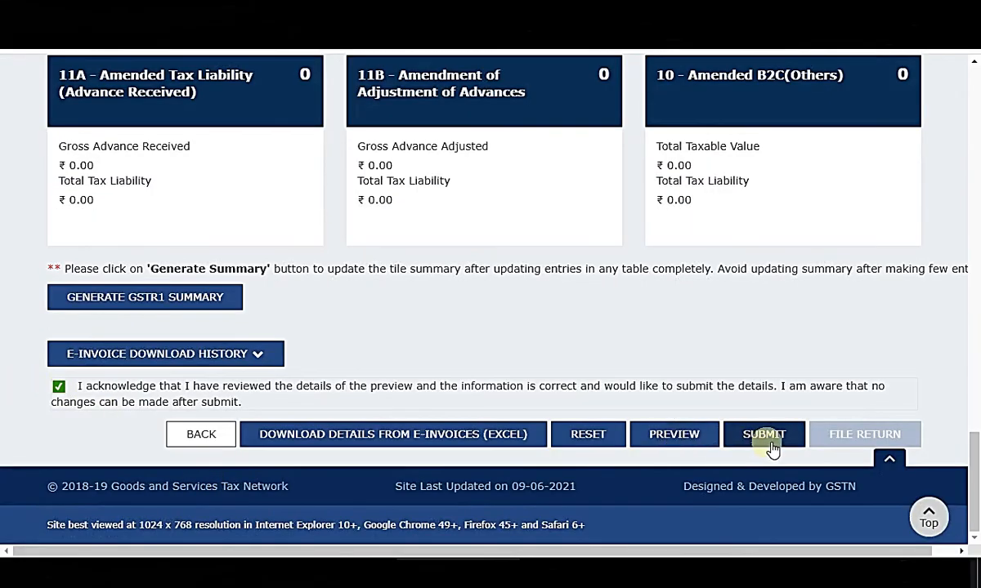
{"action": "left_click", "coordinate": [768, 437]}
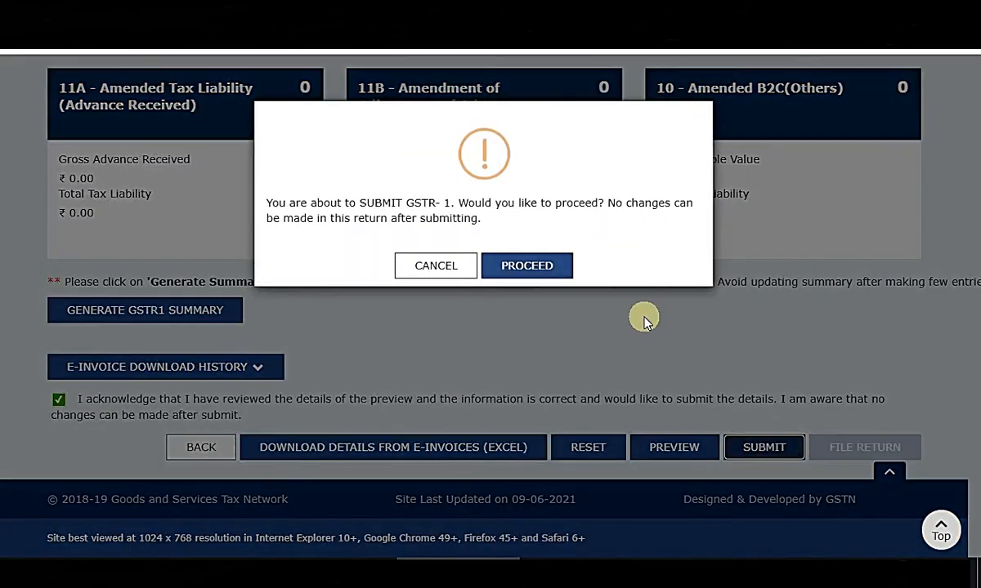
{"action": "left_click", "coordinate": [554, 274]}
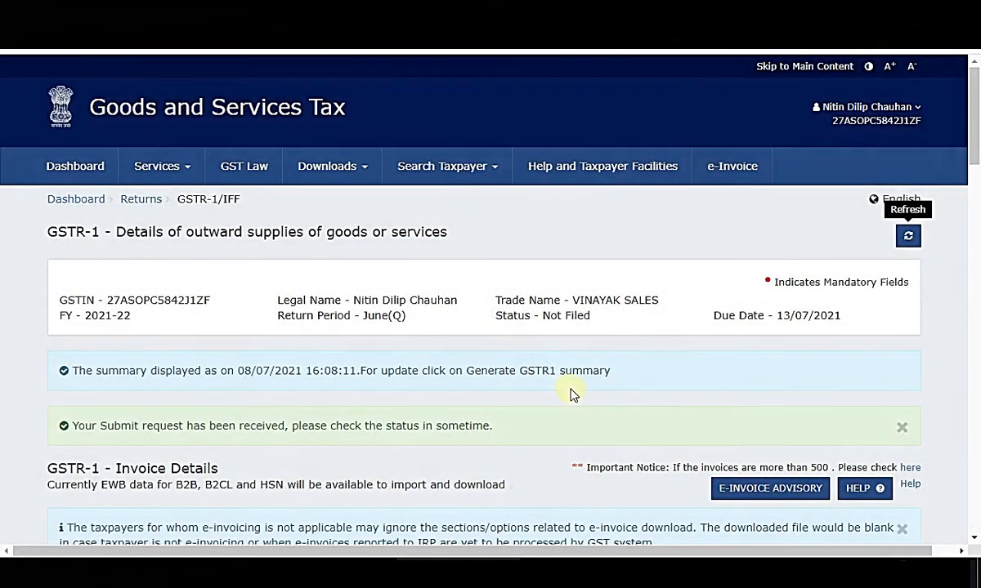
{"action": "left_click_drag", "start_coordinate": [125, 433], "coordinate": [519, 420]}
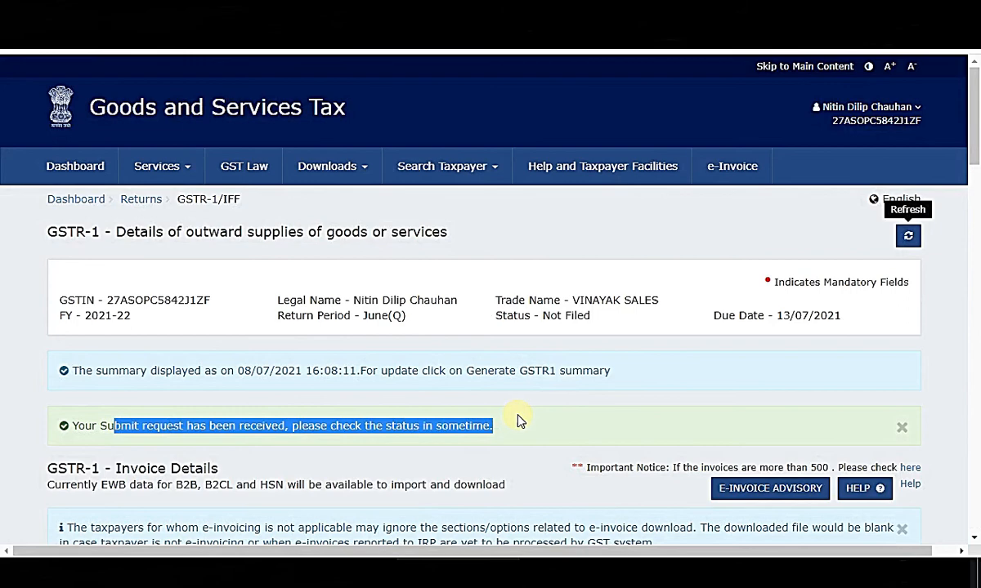
{"action": "left_click", "coordinate": [20, 386]}
Refresh the return page so its status updates to Submitted.
{"action": "scroll", "coordinate": [21, 386], "scroll_direction": "down", "scroll_amount": 15}
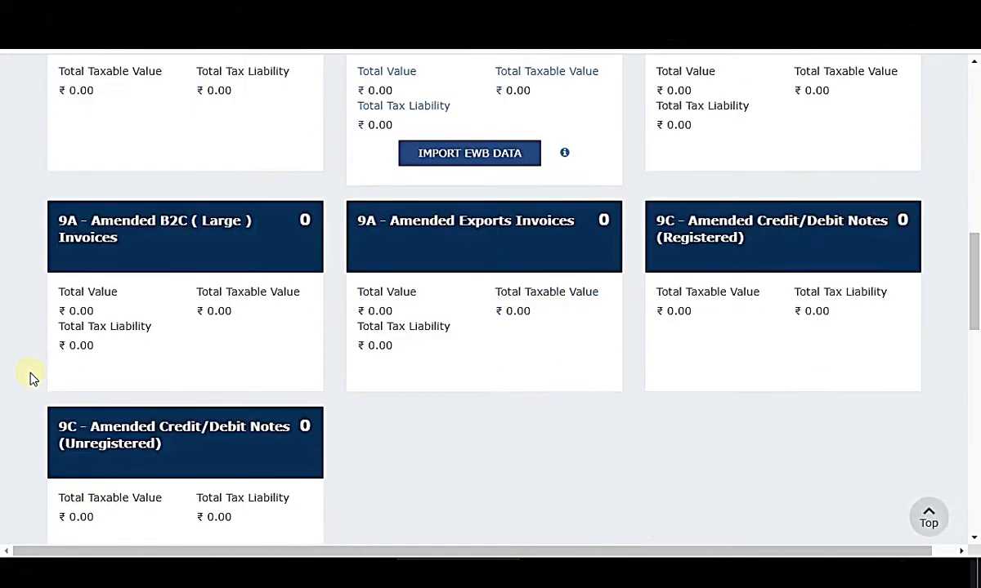
{"action": "scroll", "coordinate": [847, 391], "scroll_direction": "down", "scroll_amount": 2}
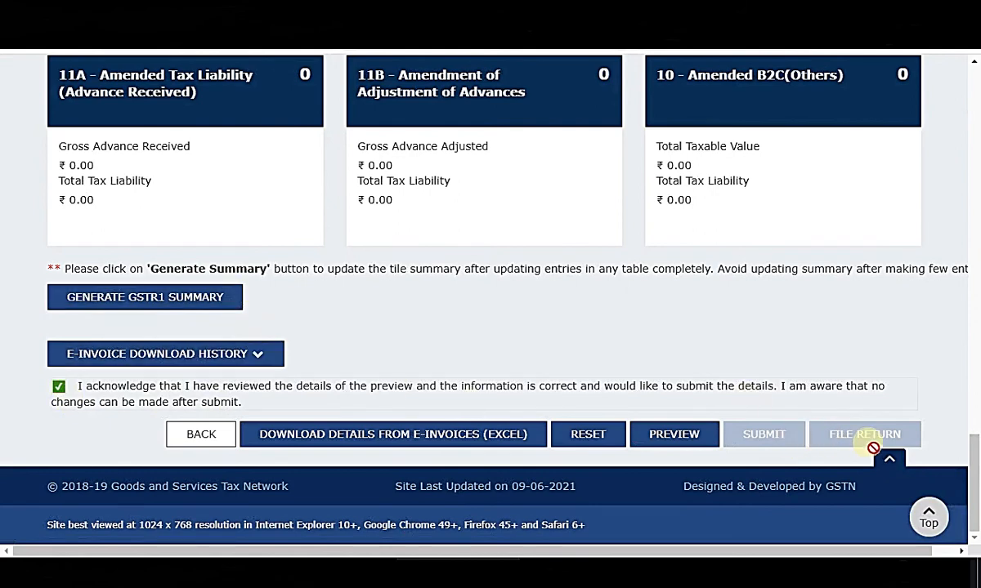
{"action": "scroll", "coordinate": [945, 397], "scroll_direction": "up", "scroll_amount": 15}
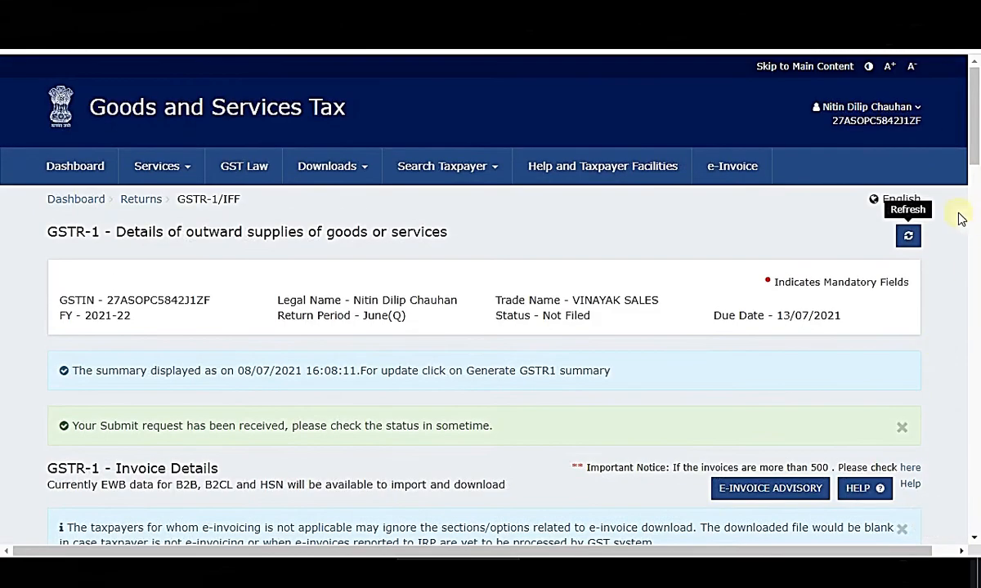
{"action": "scroll", "coordinate": [944, 327], "scroll_direction": "down", "scroll_amount": 15}
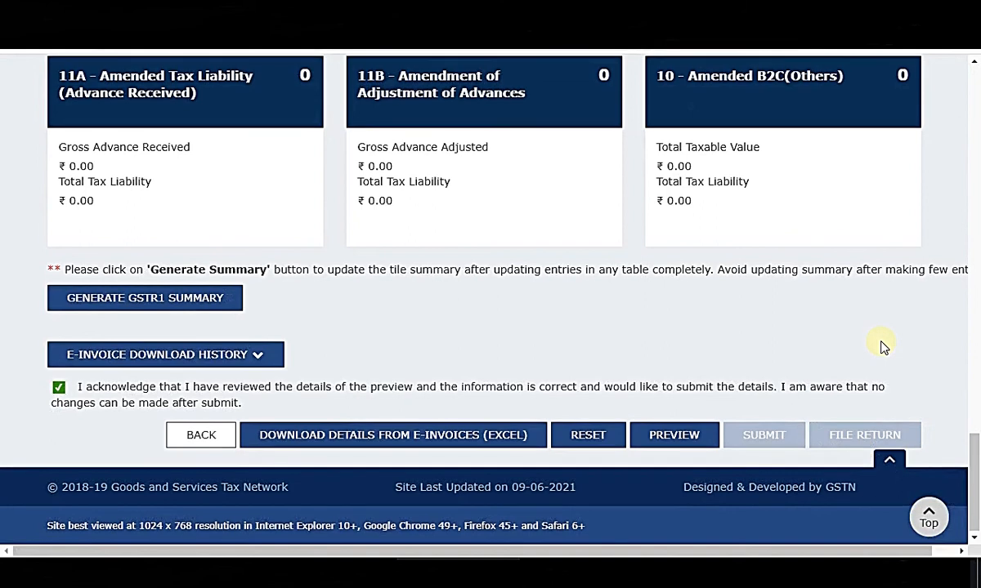
{"action": "scroll", "coordinate": [883, 347], "scroll_direction": "up", "scroll_amount": 4}
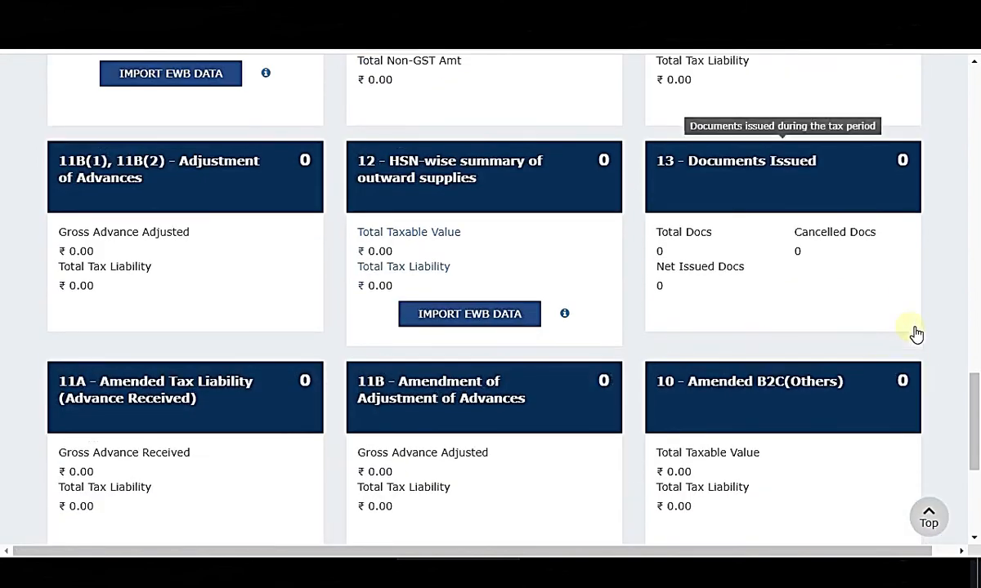
{"action": "scroll", "coordinate": [940, 319], "scroll_direction": "up", "scroll_amount": 15}
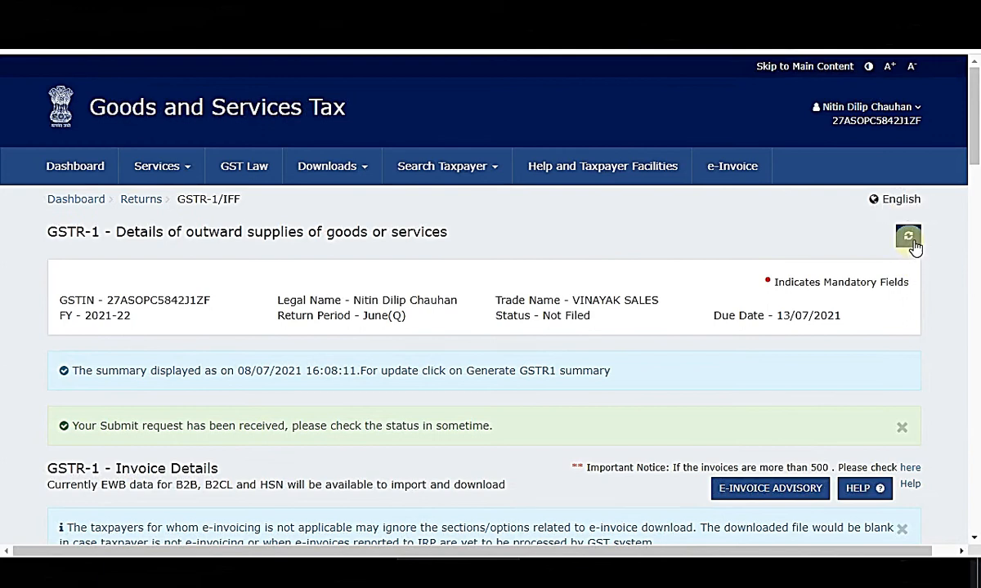
{"action": "left_click", "coordinate": [910, 239]}
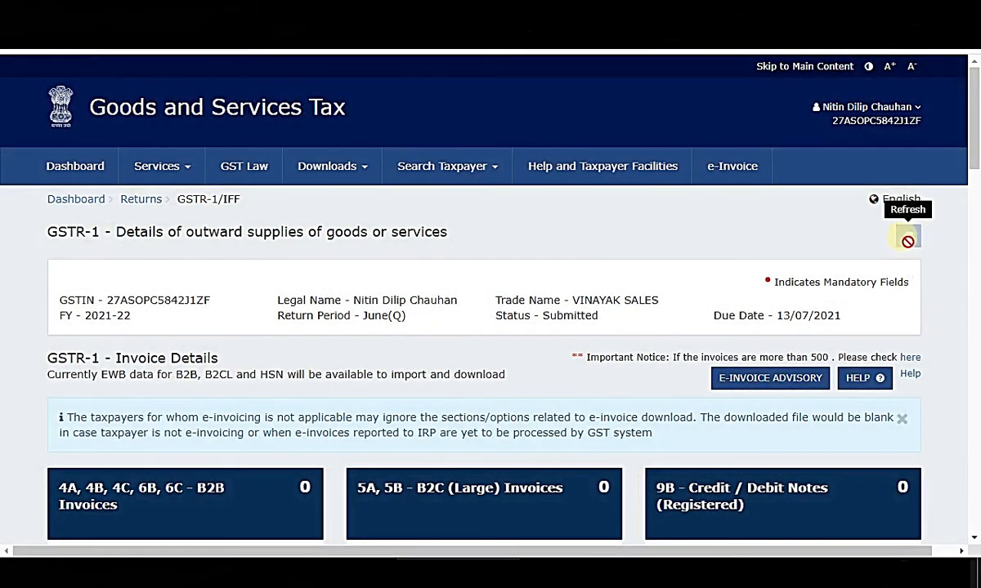
{"action": "scroll", "coordinate": [956, 372], "scroll_direction": "down", "scroll_amount": 10}
{"action": "scroll", "coordinate": [782, 369], "scroll_direction": "down", "scroll_amount": 10}
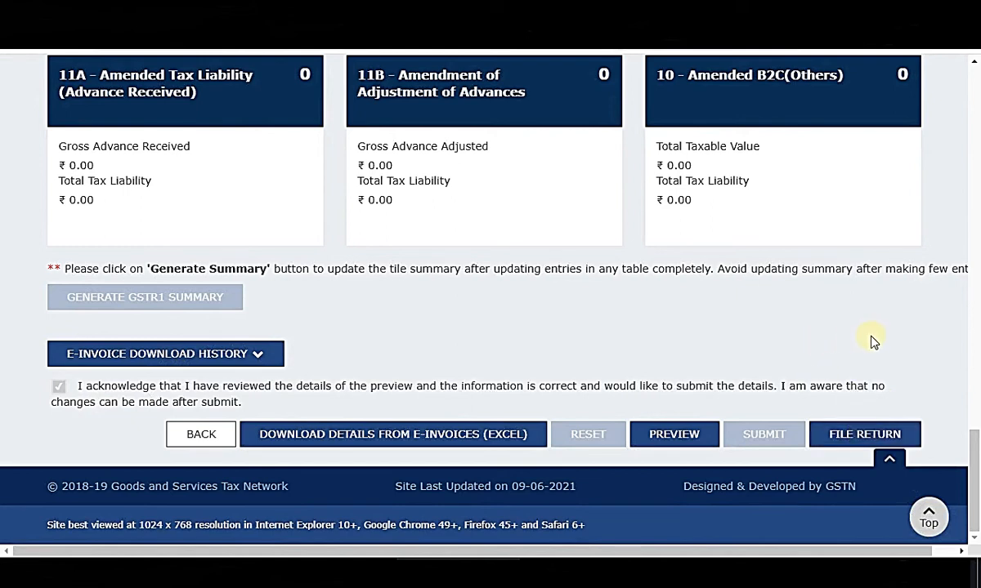
Open FILE RETURN, reload twice to clear the error, and affirm the solemn declaration.
{"action": "left_click", "coordinate": [871, 433]}
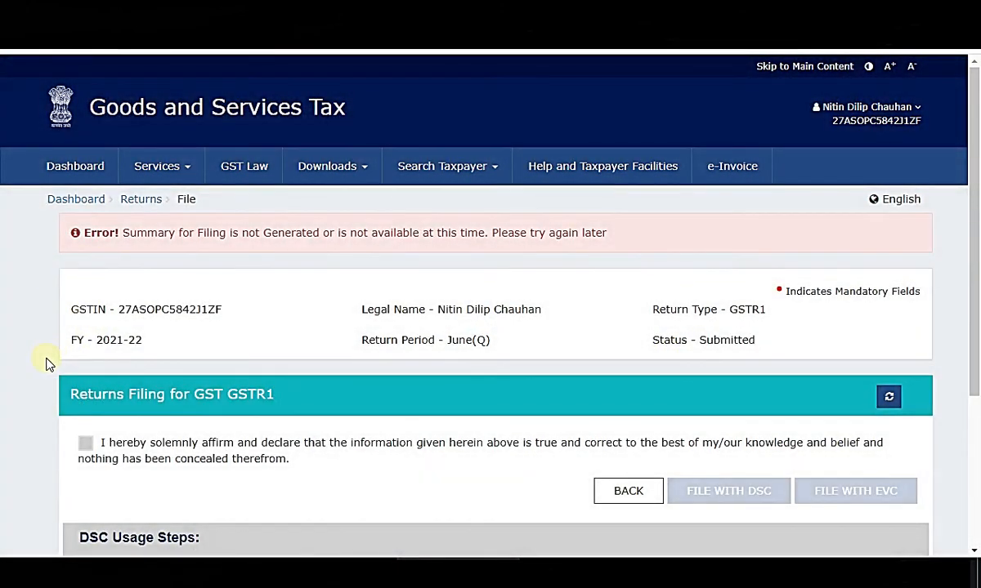
{"action": "scroll", "coordinate": [47, 364], "scroll_direction": "down", "scroll_amount": 2}
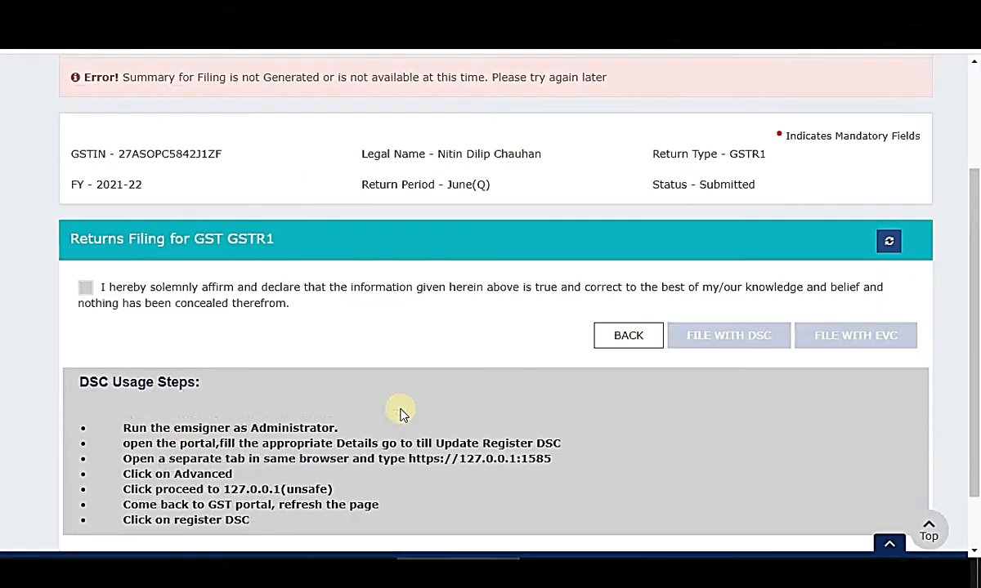
{"action": "scroll", "coordinate": [400, 411], "scroll_direction": "up", "scroll_amount": 2}
{"action": "left_click", "coordinate": [893, 322]}
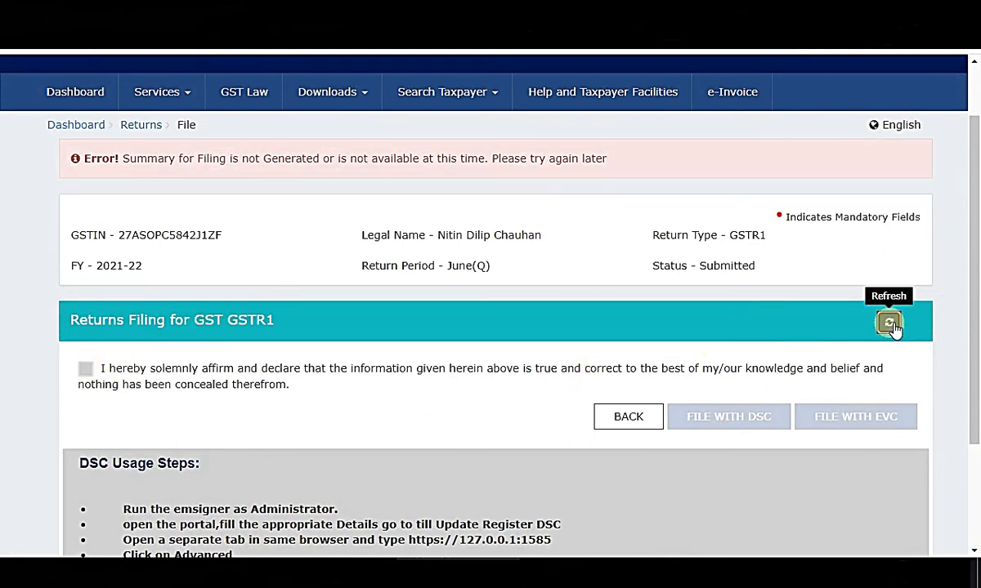
{"action": "left_click", "coordinate": [890, 324]}
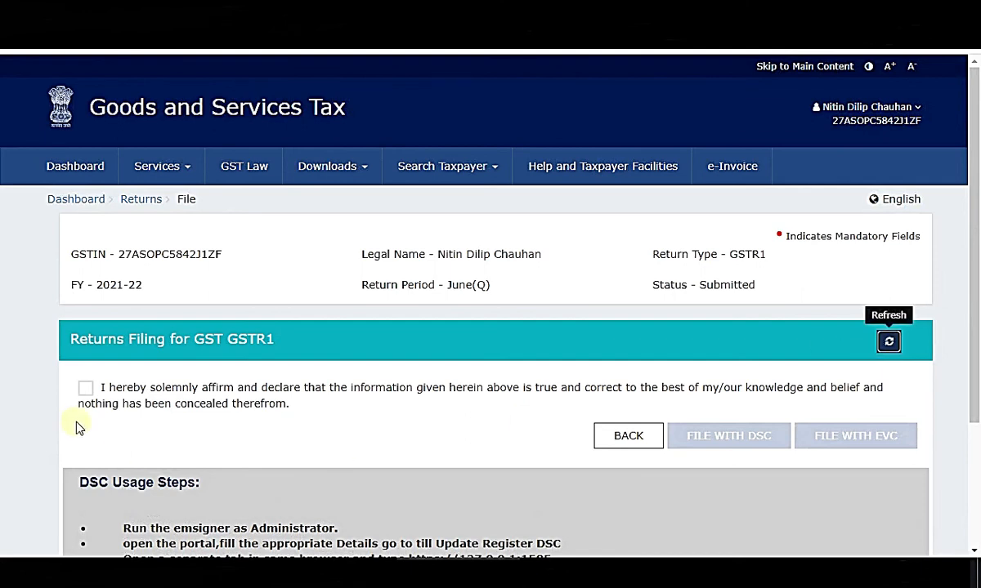
{"action": "left_click", "coordinate": [87, 390]}
{"action": "scroll", "coordinate": [654, 392], "scroll_direction": "down", "scroll_amount": 1}
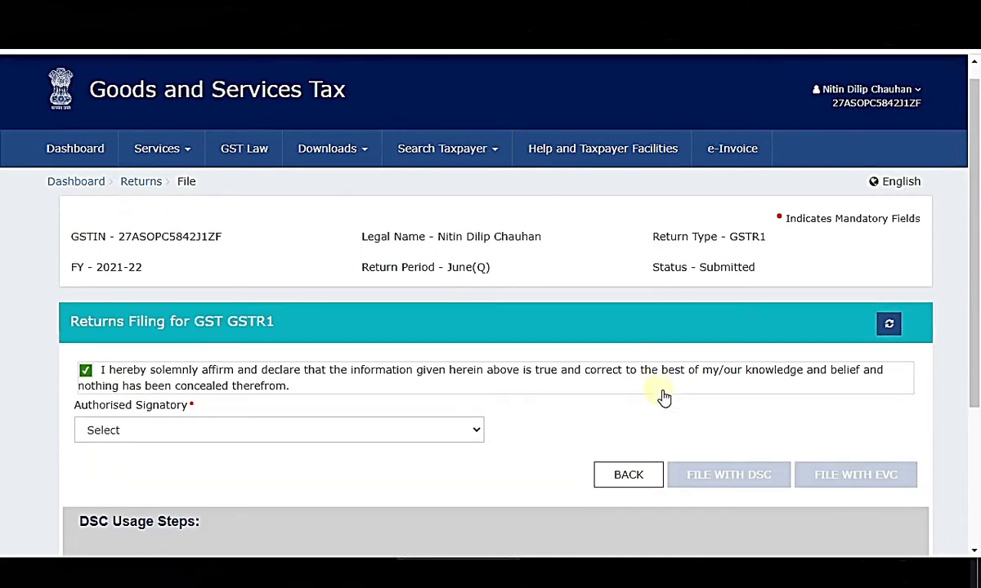
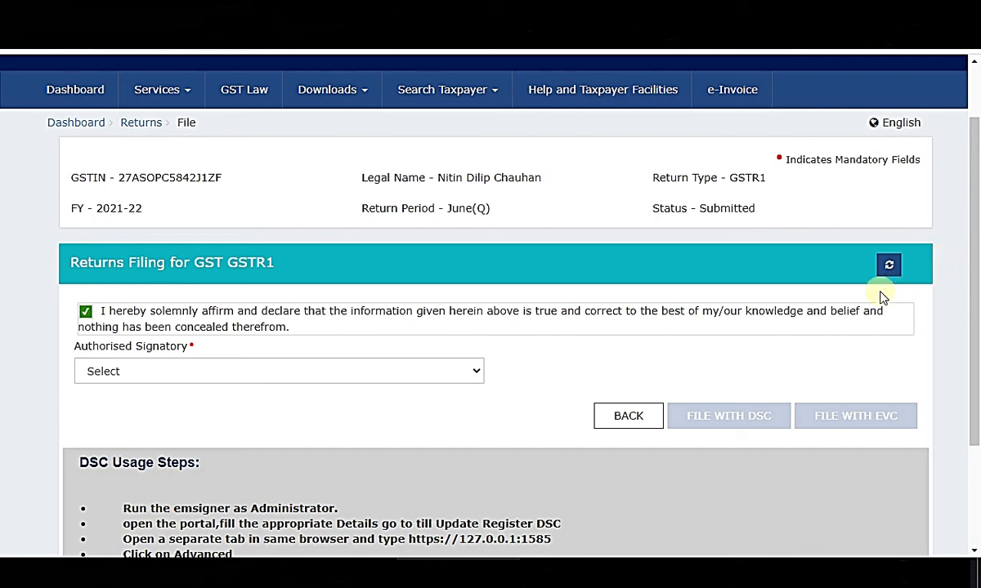
Choose the authorised signatory for filing the June-quarter GSTR-1.
{"action": "left_click", "coordinate": [163, 376]}
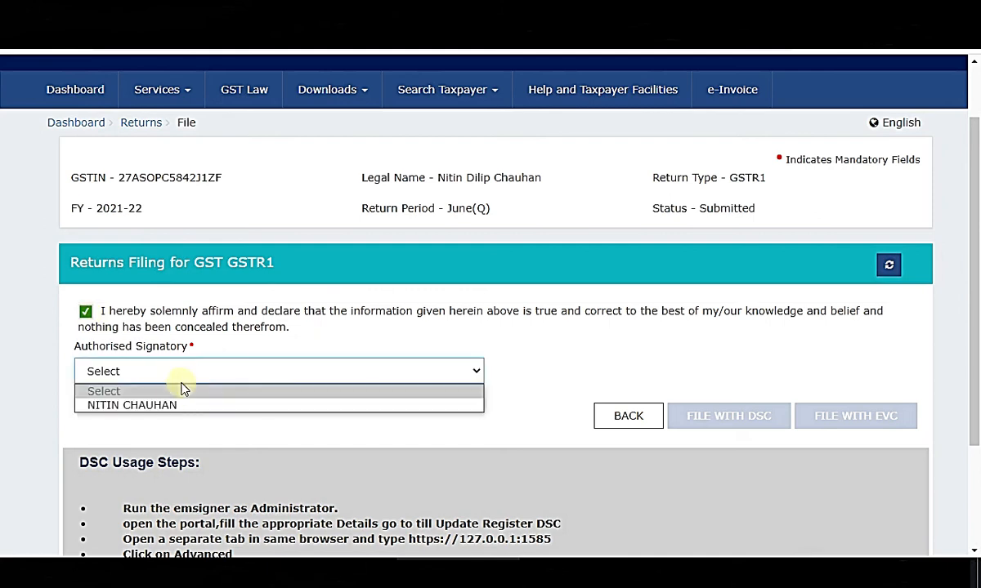
{"action": "left_click", "coordinate": [164, 404]}
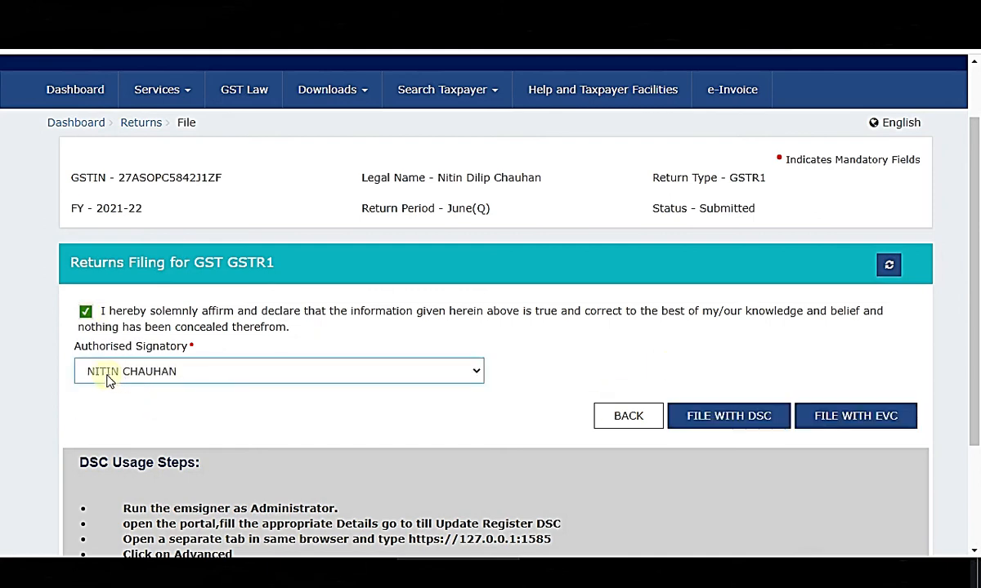
{"action": "scroll", "coordinate": [948, 391], "scroll_direction": "up", "scroll_amount": 1}
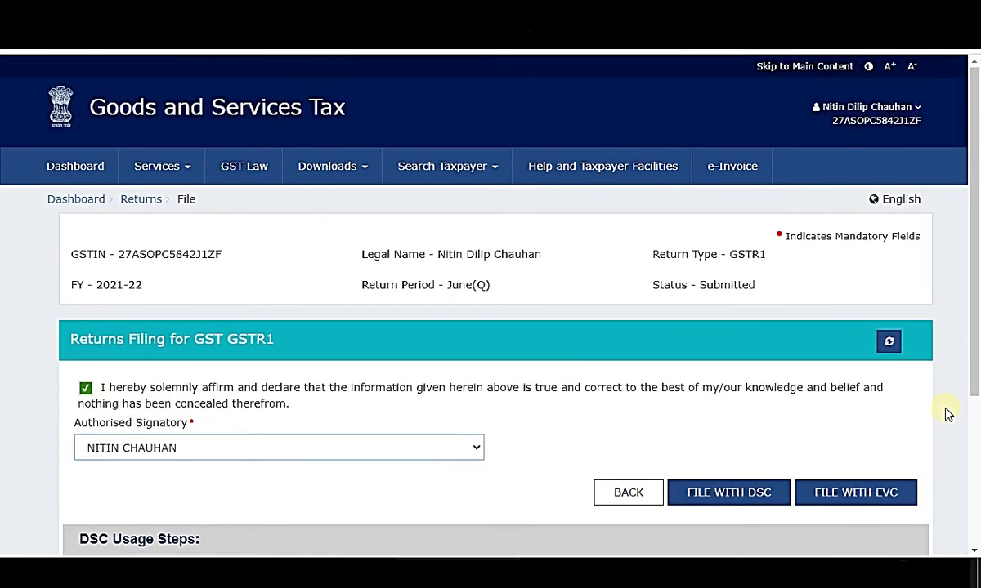
{"action": "scroll", "coordinate": [946, 414], "scroll_direction": "down", "scroll_amount": 1}
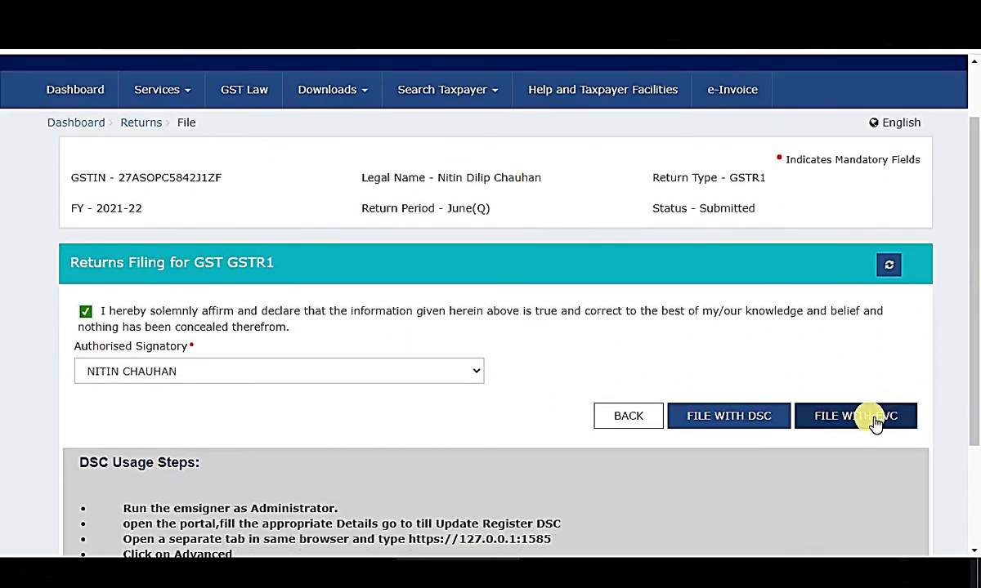
{"action": "scroll", "coordinate": [876, 425], "scroll_direction": "down", "scroll_amount": 1}
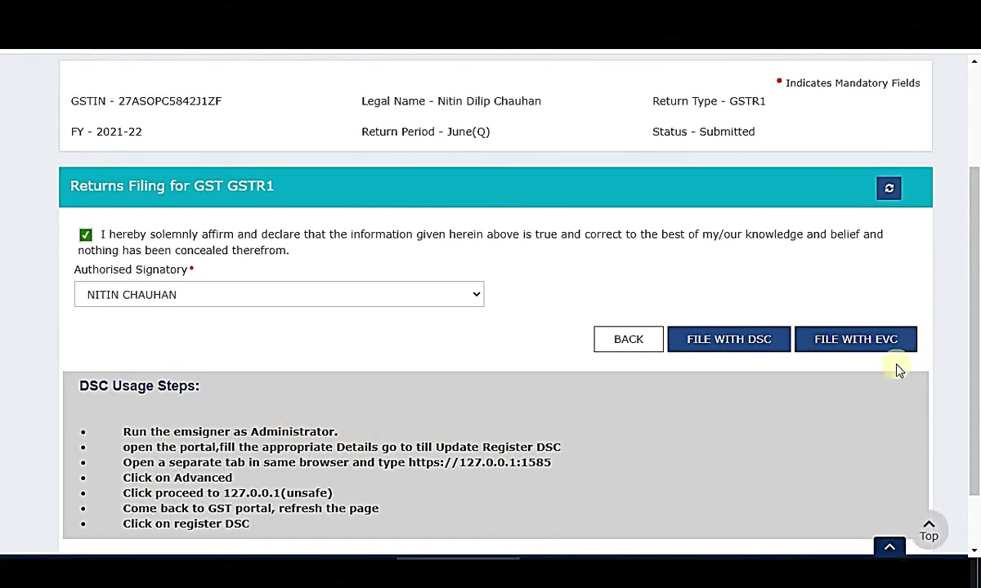
{"action": "left_click_drag", "start_coordinate": [88, 386], "coordinate": [915, 467]}
{"action": "scroll", "coordinate": [912, 462], "scroll_direction": "up", "scroll_amount": 1}
File GSTR-1 with EVC, enter and verify the OTP, then dismiss Chrome's password prompt.
{"action": "left_click", "coordinate": [864, 416]}
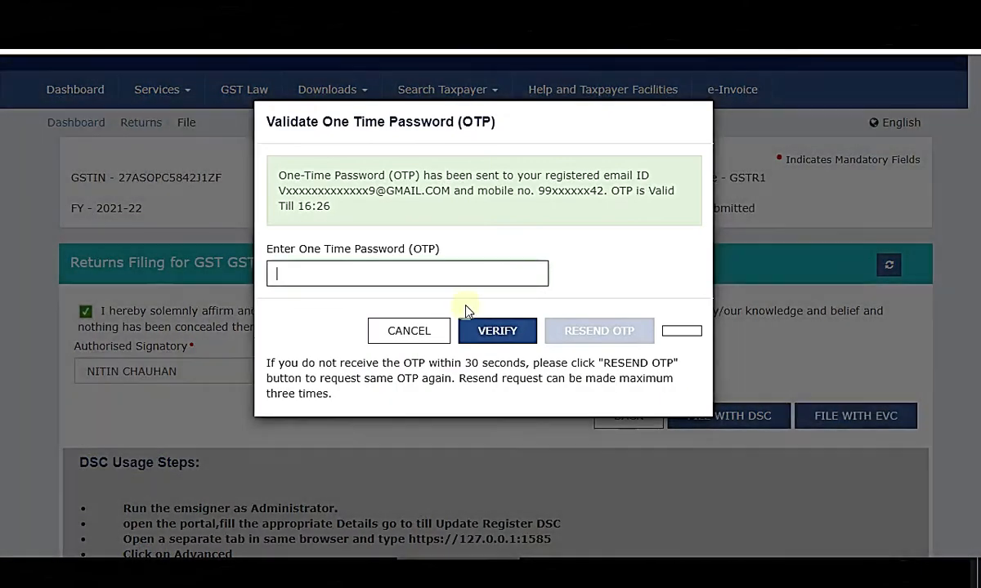
{"action": "left_click", "coordinate": [373, 272]}
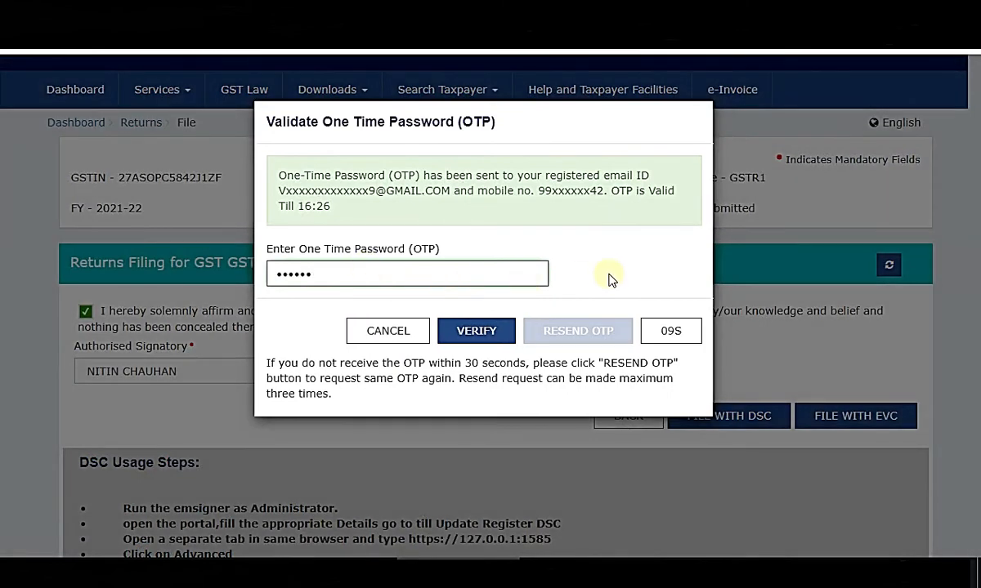
{"action": "left_click", "coordinate": [476, 331]}
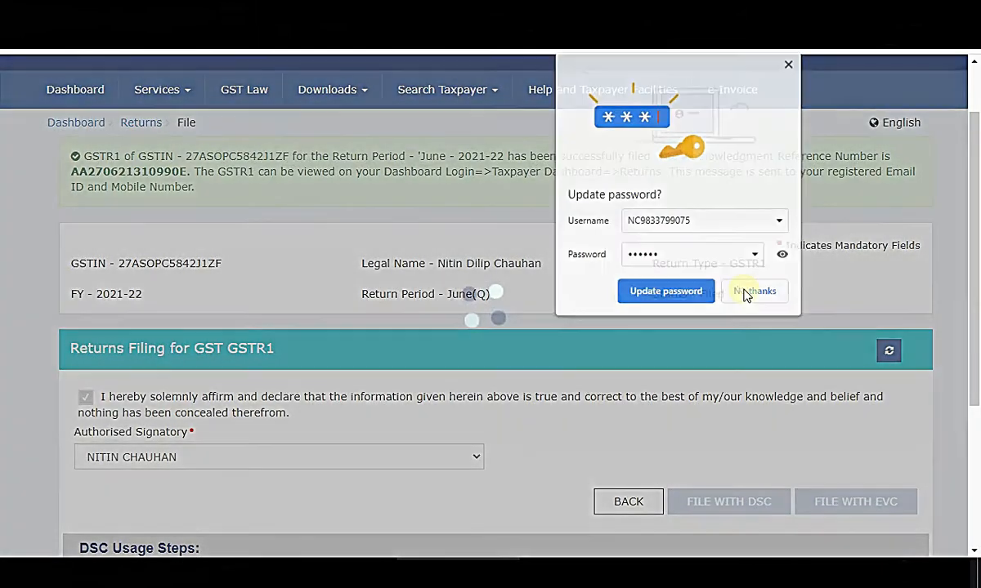
{"action": "left_click", "coordinate": [745, 290]}
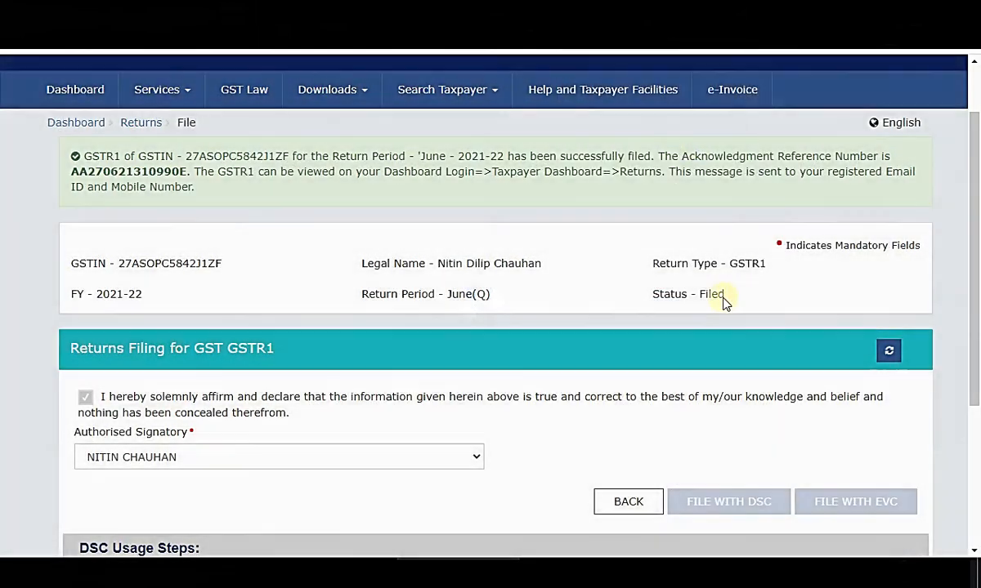
Highlight the filing success message, then go back to the Dashboard's ledger balances.
{"action": "scroll", "coordinate": [448, 360], "scroll_direction": "down", "scroll_amount": 1}
{"action": "scroll", "coordinate": [381, 284], "scroll_direction": "up", "scroll_amount": 4}
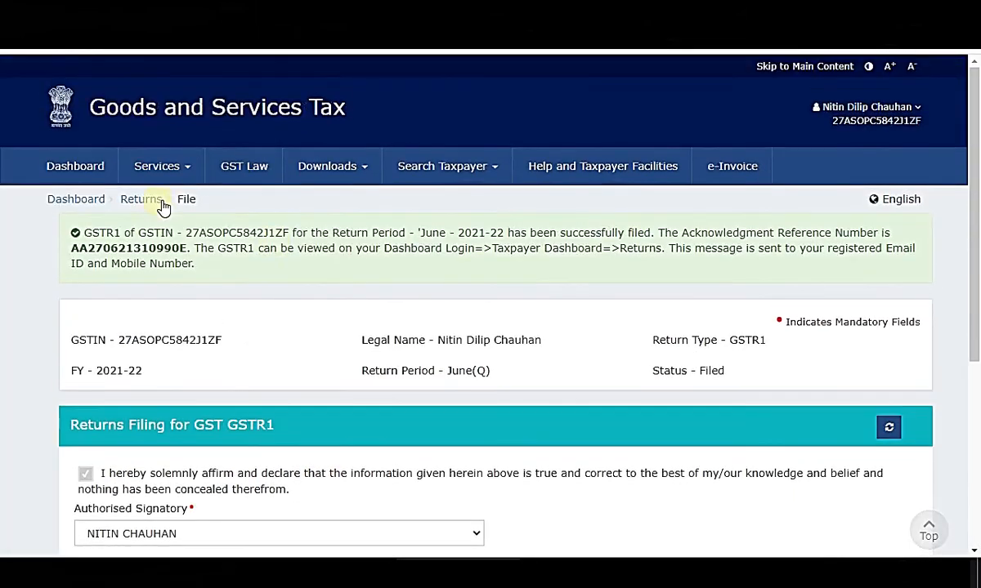
{"action": "mouse_move", "coordinate": [85, 233]}
{"action": "left_mouse_down"}
{"action": "mouse_move", "coordinate": [754, 250]}
{"action": "mouse_move", "coordinate": [887, 269]}
{"action": "mouse_move", "coordinate": [891, 278]}
{"action": "left_mouse_up"}
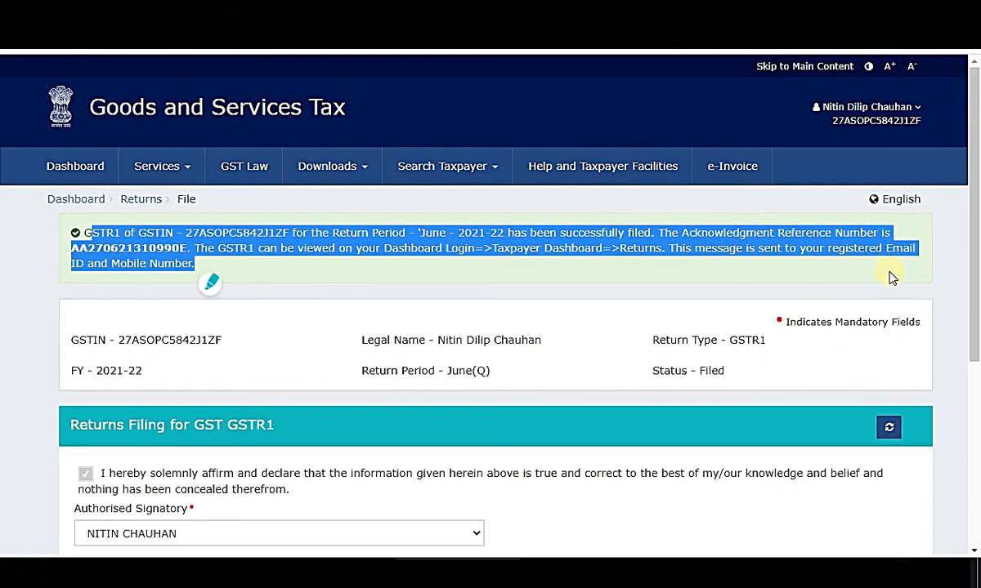
{"action": "left_click", "coordinate": [470, 277]}
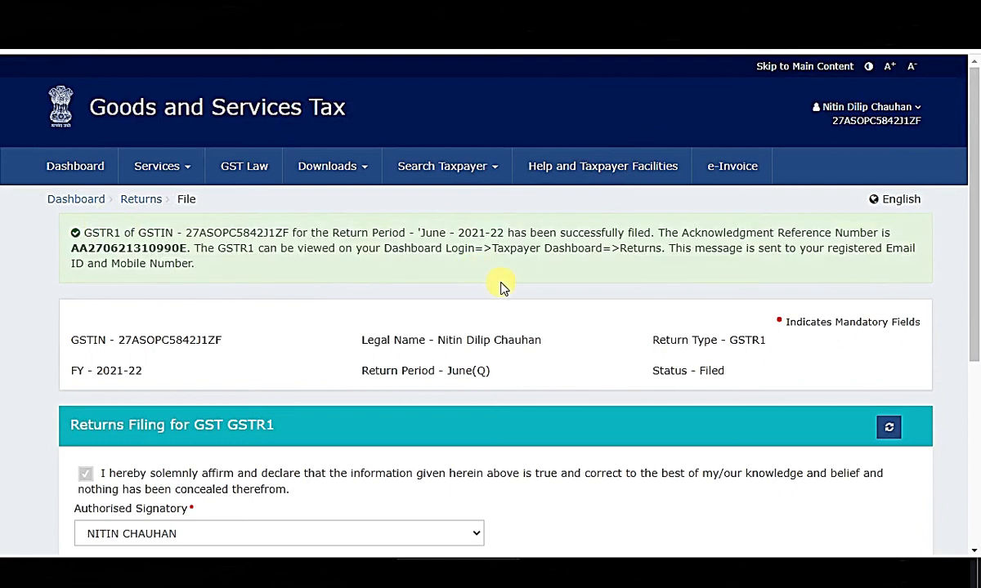
{"action": "triple_click", "coordinate": [204, 271]}
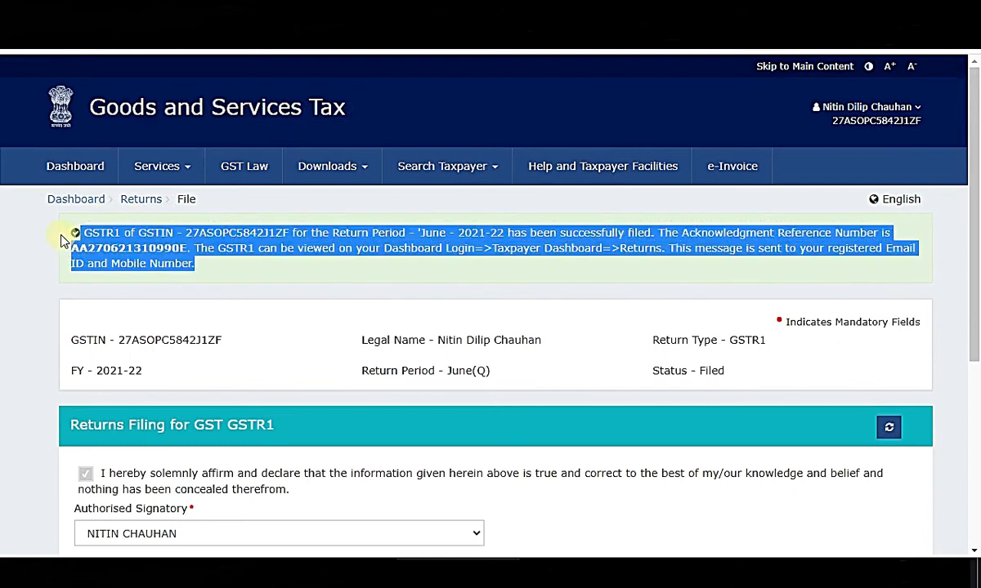
{"action": "left_click", "coordinate": [405, 275]}
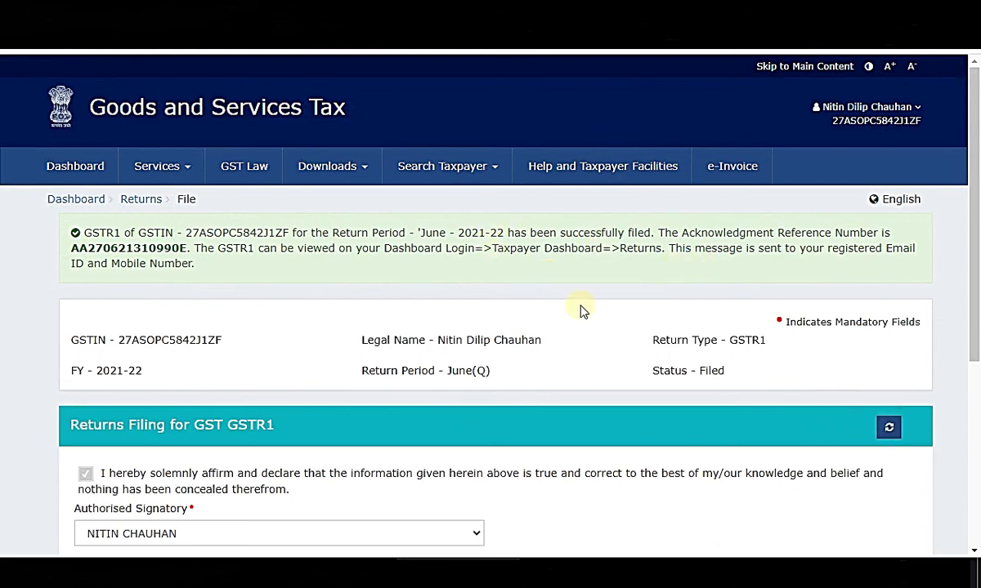
{"action": "left_click_drag", "start_coordinate": [80, 233], "coordinate": [936, 276]}
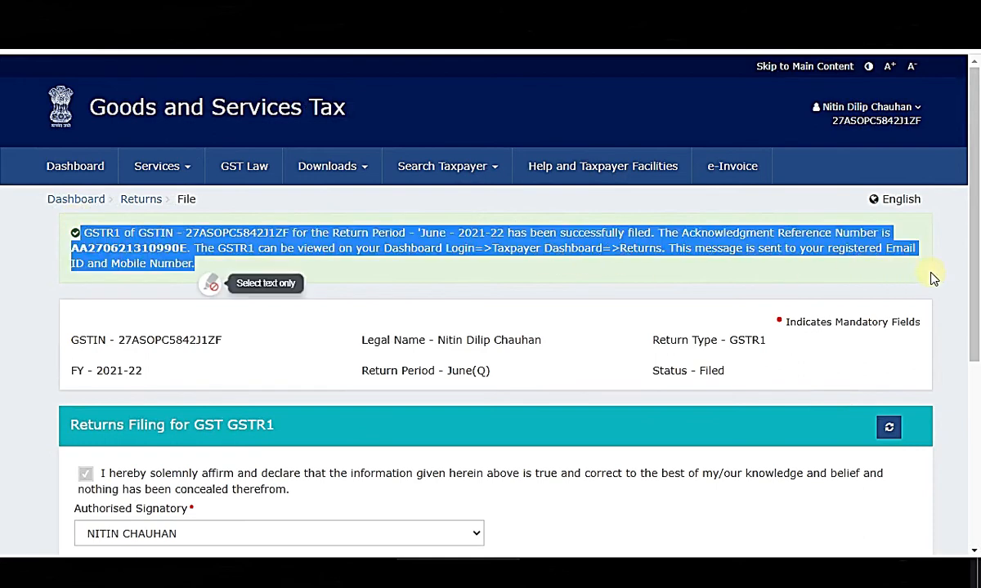
{"action": "left_click", "coordinate": [84, 201]}
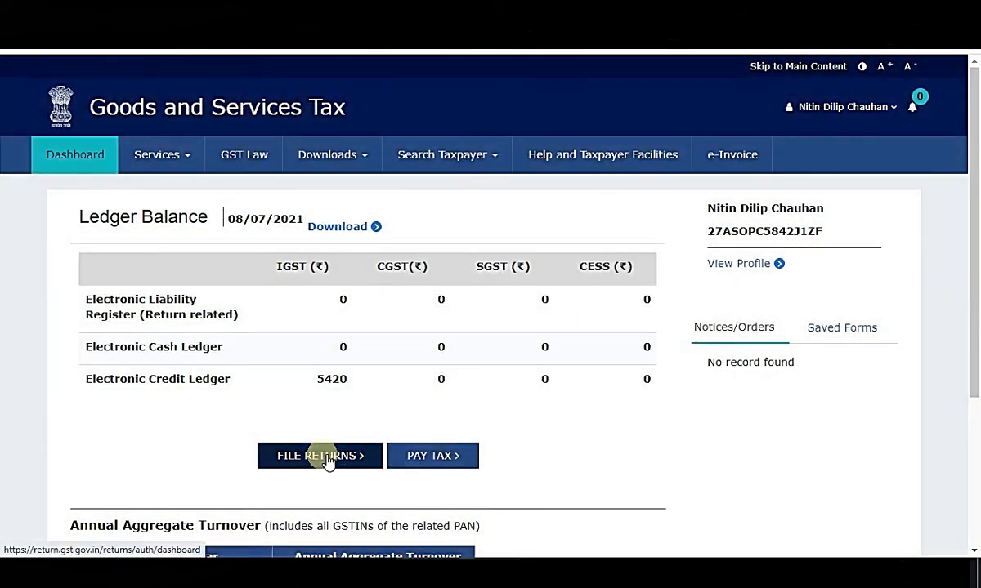
Search File Returns for 2021-22 Quarter 1 (Apr - Jun).
{"action": "left_click", "coordinate": [328, 458]}
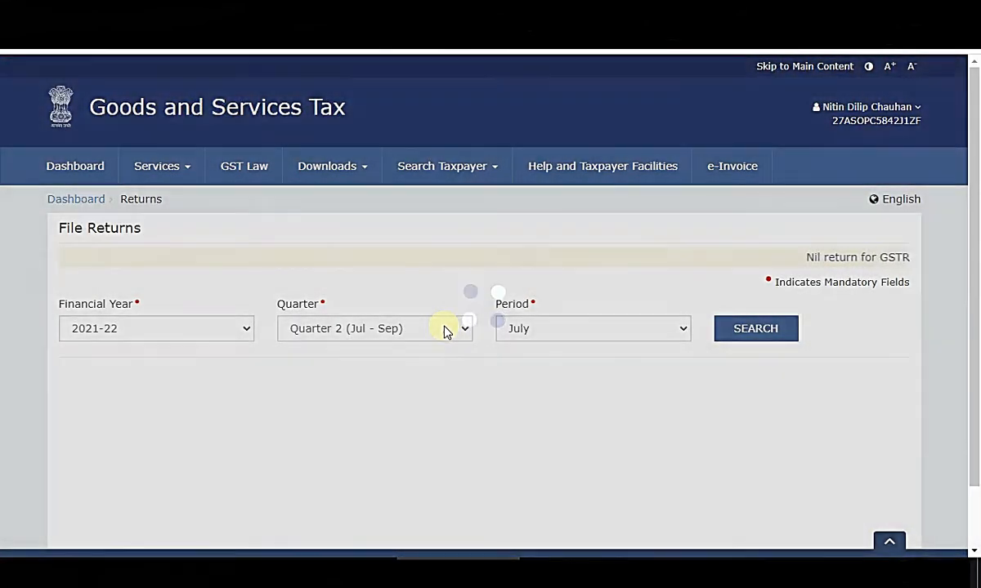
{"action": "left_click", "coordinate": [443, 331]}
{"action": "left_click", "coordinate": [368, 350]}
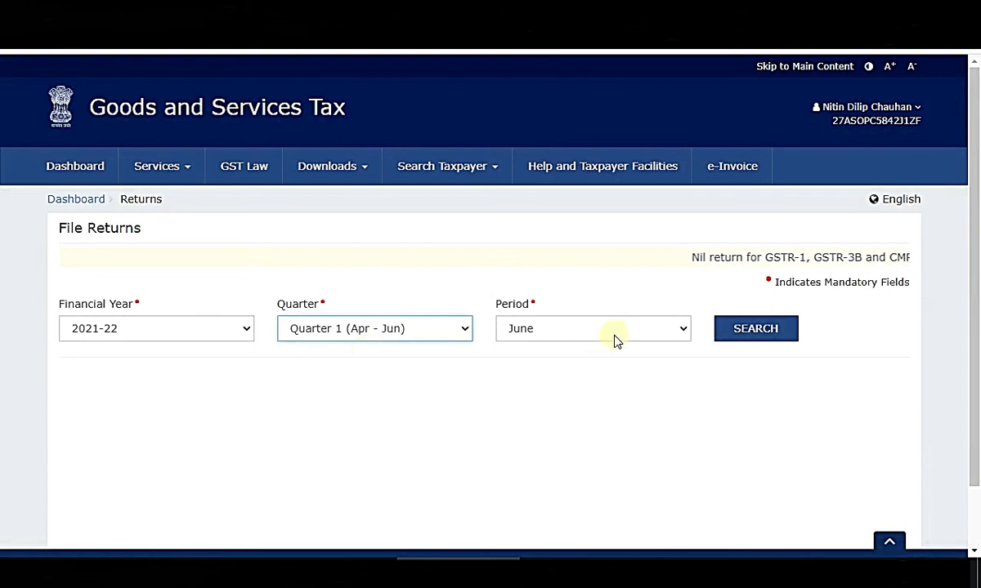
{"action": "left_click", "coordinate": [766, 334]}
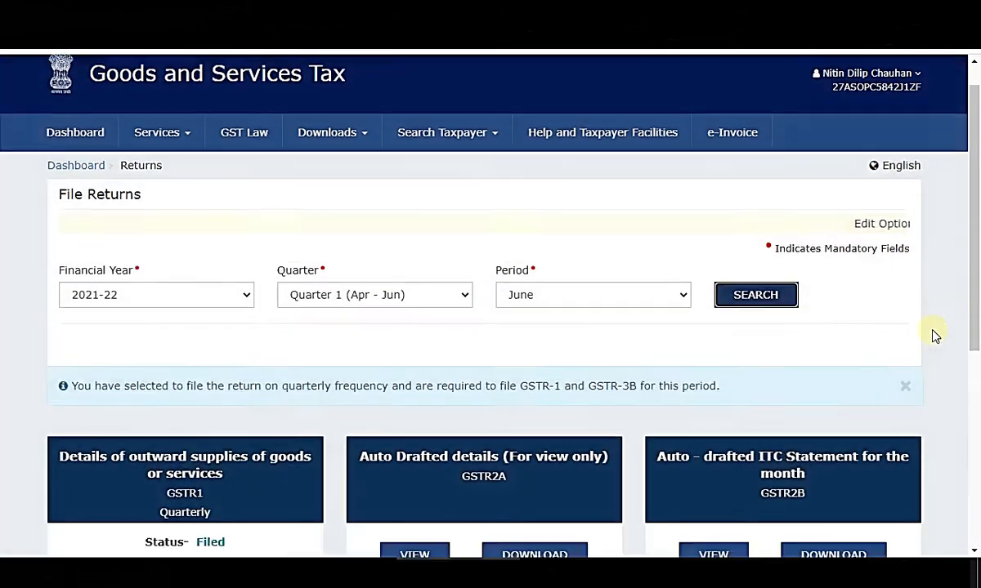
Check that GSTR-1 shows Filed and start preparing the quarterly GSTR-3B online.
{"action": "scroll", "coordinate": [689, 373], "scroll_direction": "down", "scroll_amount": 3}
{"action": "left_click_drag", "start_coordinate": [235, 270], "coordinate": [136, 270]}
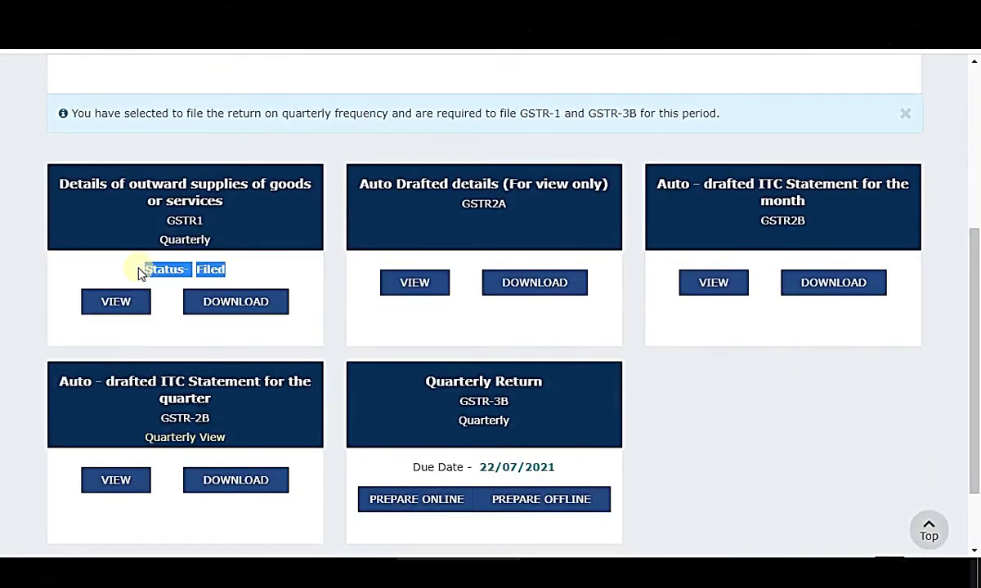
{"action": "left_click", "coordinate": [799, 420]}
{"action": "scroll", "coordinate": [799, 421], "scroll_direction": "down", "scroll_amount": 1}
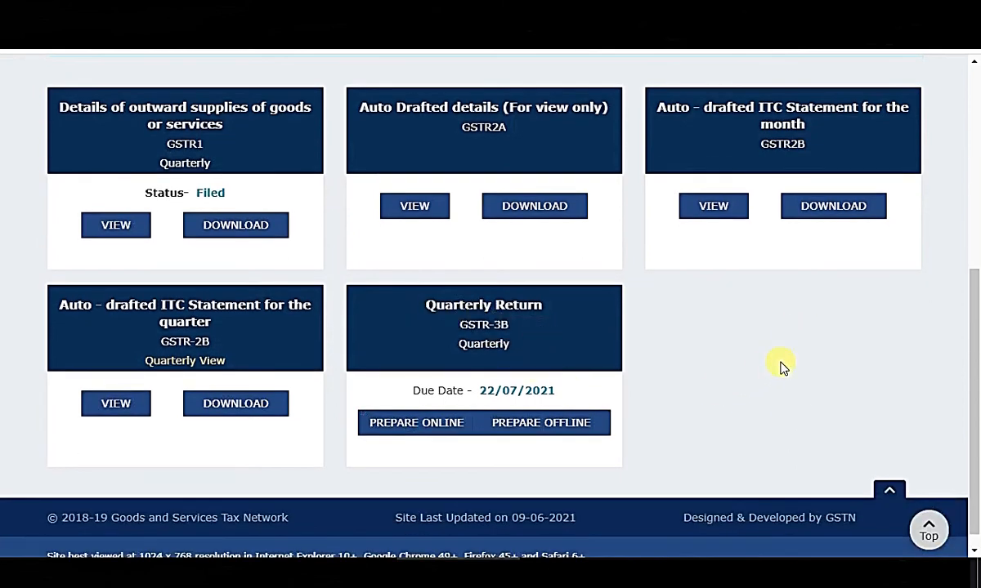
{"action": "scroll", "coordinate": [767, 381], "scroll_direction": "up", "scroll_amount": 1}
{"action": "scroll", "coordinate": [767, 381], "scroll_direction": "down", "scroll_amount": 1}
{"action": "left_click", "coordinate": [419, 429]}
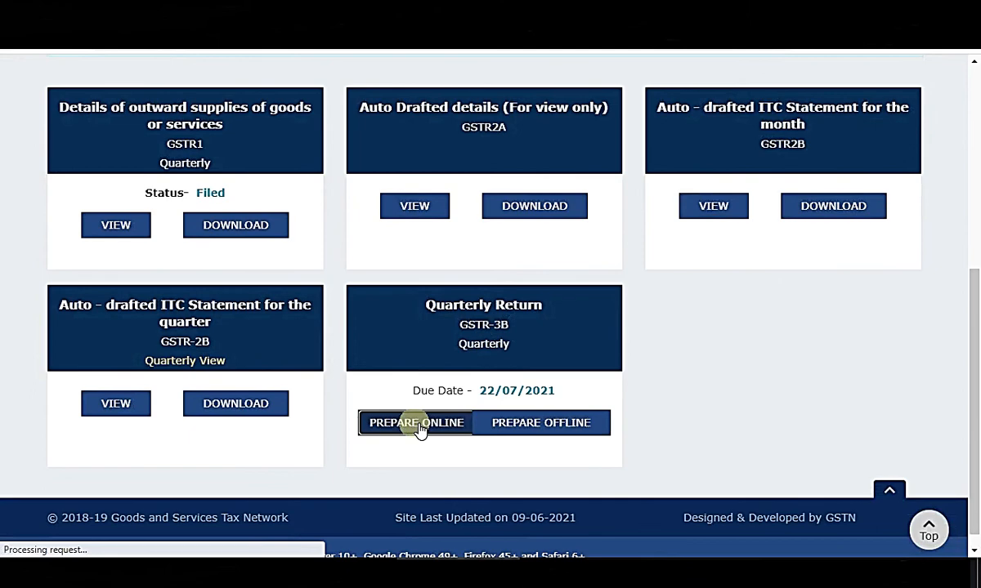
Review the GSTR-3BQ header for Apr-Jun 2021-22 and its Nil return question.
{"action": "scroll", "coordinate": [331, 358], "scroll_direction": "down", "scroll_amount": 1}
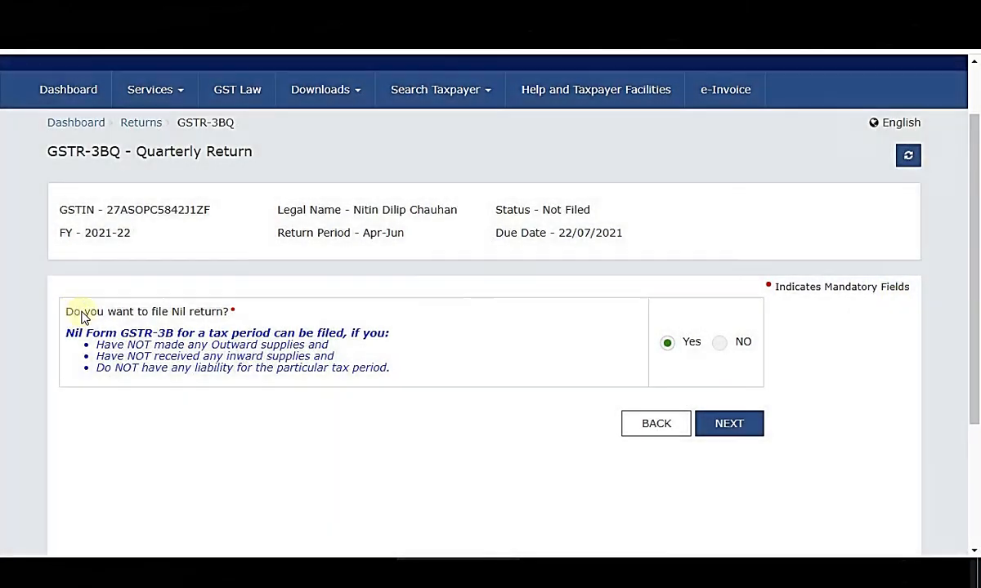
{"action": "left_click_drag", "start_coordinate": [77, 313], "coordinate": [235, 313]}
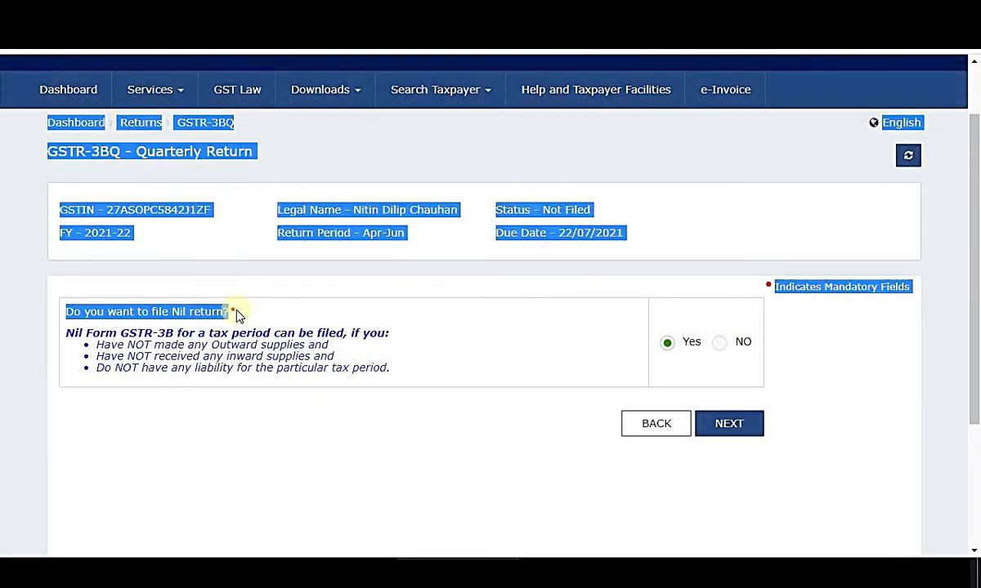
{"action": "left_click", "coordinate": [324, 406]}
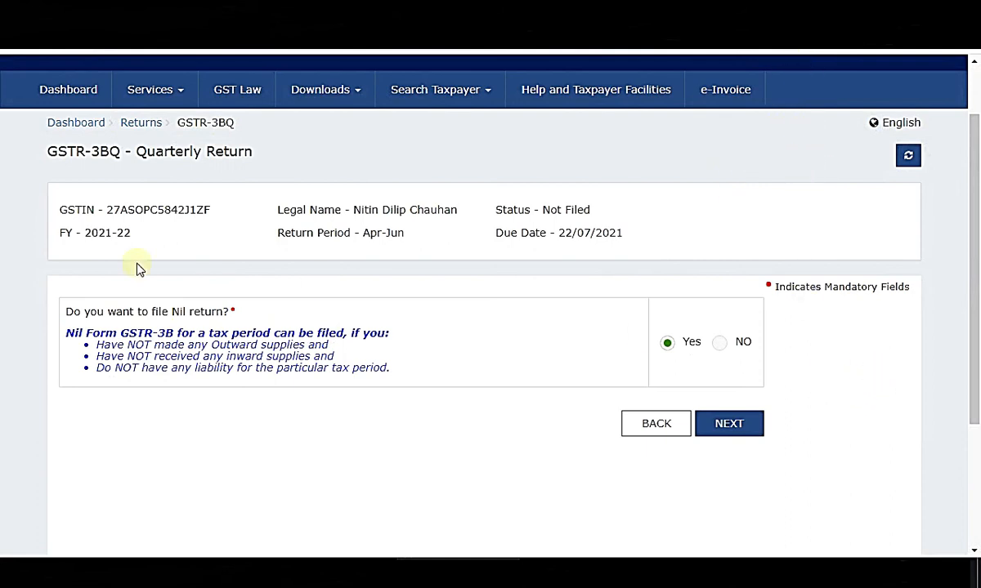
{"action": "left_click_drag", "start_coordinate": [74, 311], "coordinate": [255, 317]}
{"action": "left_click", "coordinate": [829, 350]}
{"action": "left_click", "coordinate": [744, 425]}
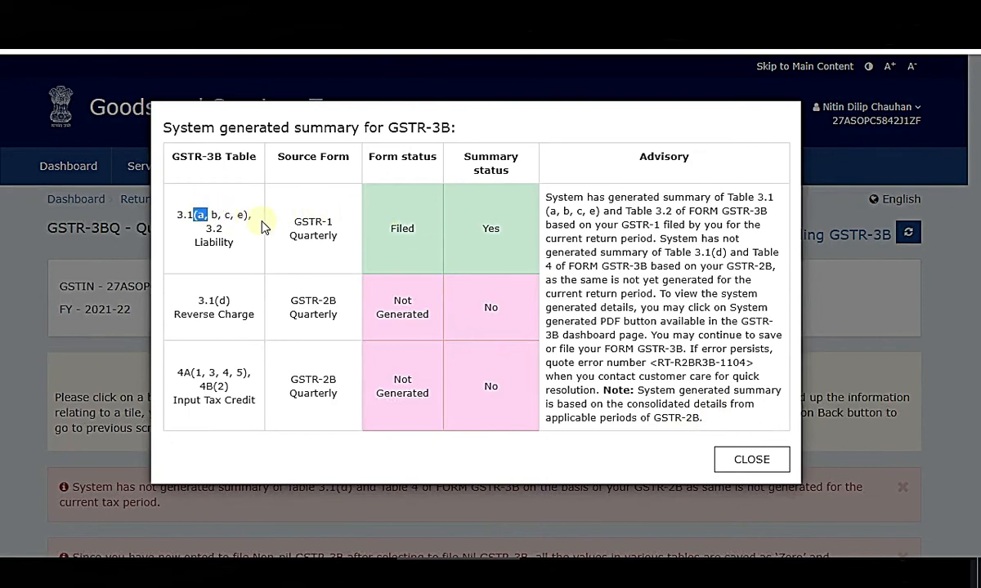
{"action": "left_click_drag", "start_coordinate": [262, 227], "coordinate": [503, 245]}
{"action": "left_click", "coordinate": [396, 327]}
{"action": "left_click_drag", "start_coordinate": [191, 301], "coordinate": [513, 323]}
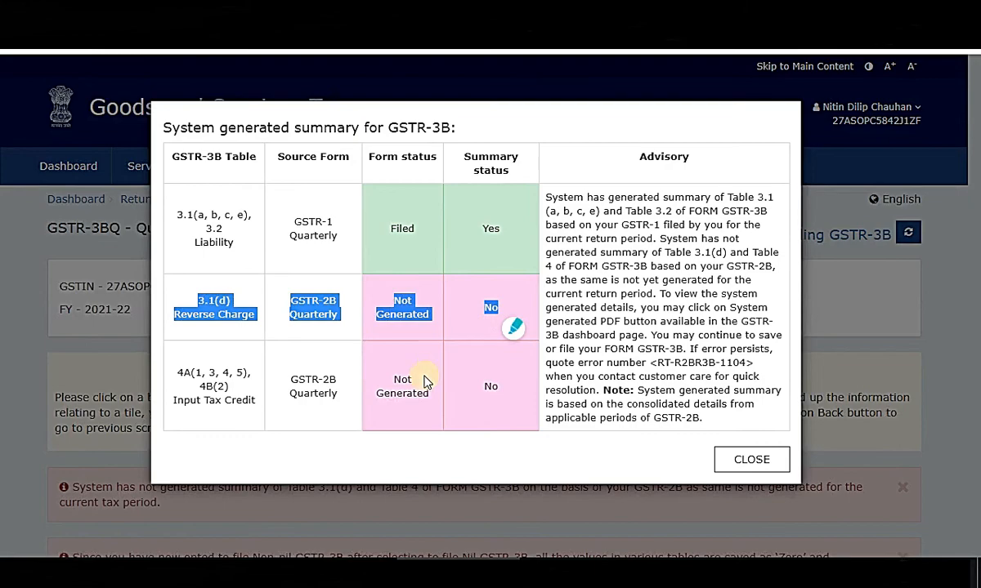
{"action": "left_click_drag", "start_coordinate": [252, 405], "coordinate": [491, 407]}
{"action": "left_click", "coordinate": [748, 460]}
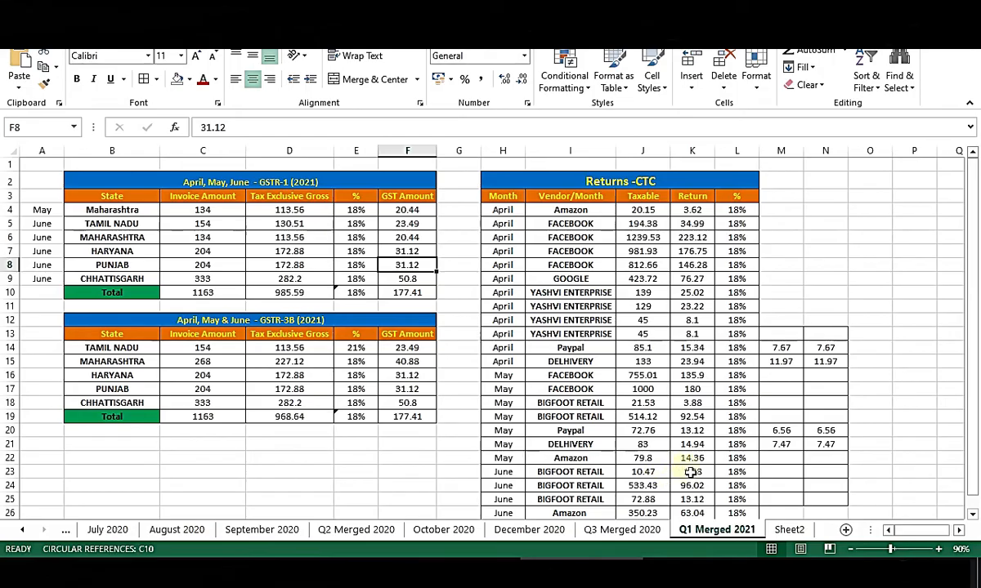
{"action": "scroll", "coordinate": [691, 469], "scroll_direction": "down", "scroll_amount": 2}
{"action": "left_click", "coordinate": [701, 441]}
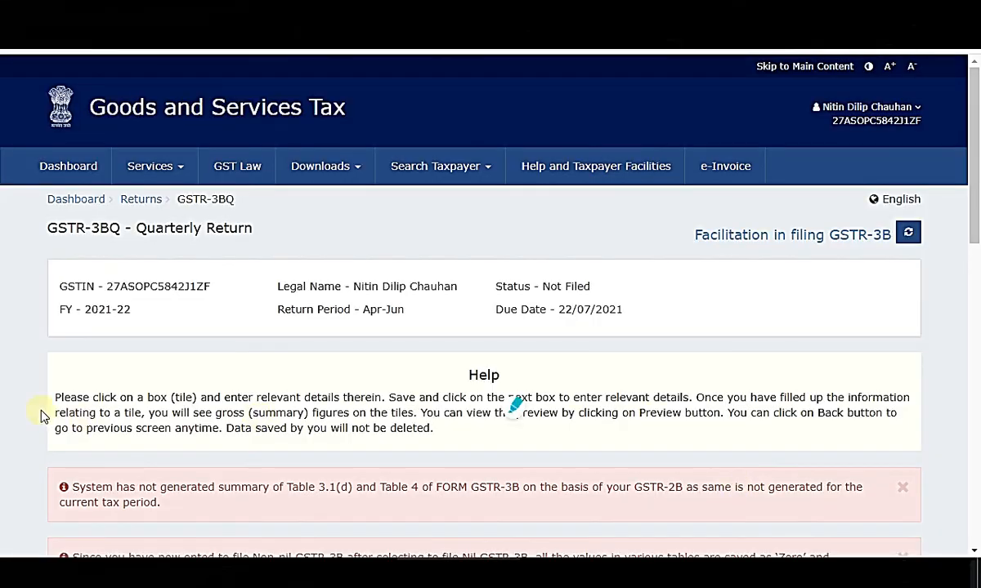
{"action": "scroll", "coordinate": [28, 405], "scroll_direction": "down", "scroll_amount": 2}
{"action": "scroll", "coordinate": [39, 406], "scroll_direction": "down", "scroll_amount": 3}
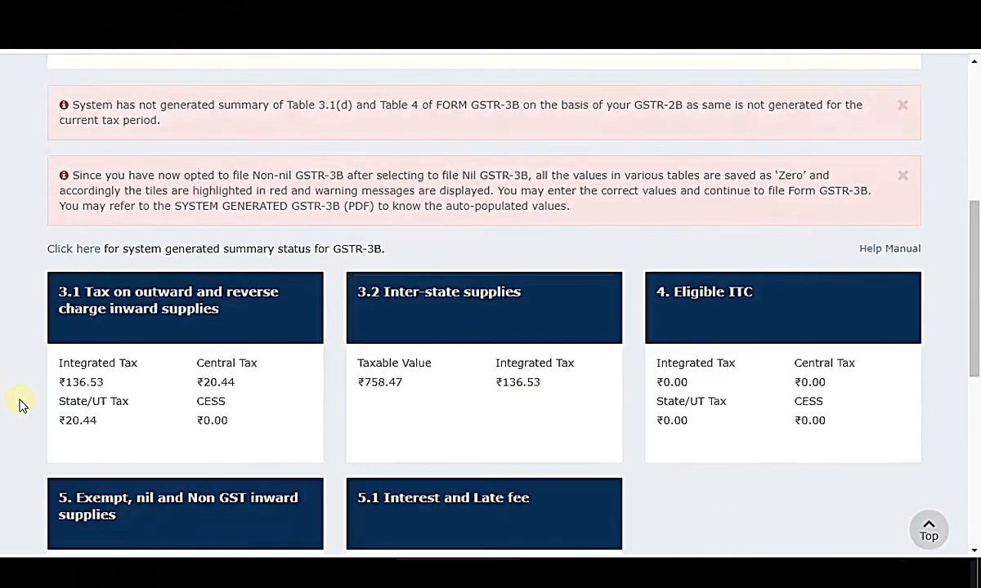
{"action": "scroll", "coordinate": [23, 405], "scroll_direction": "down", "scroll_amount": 3}
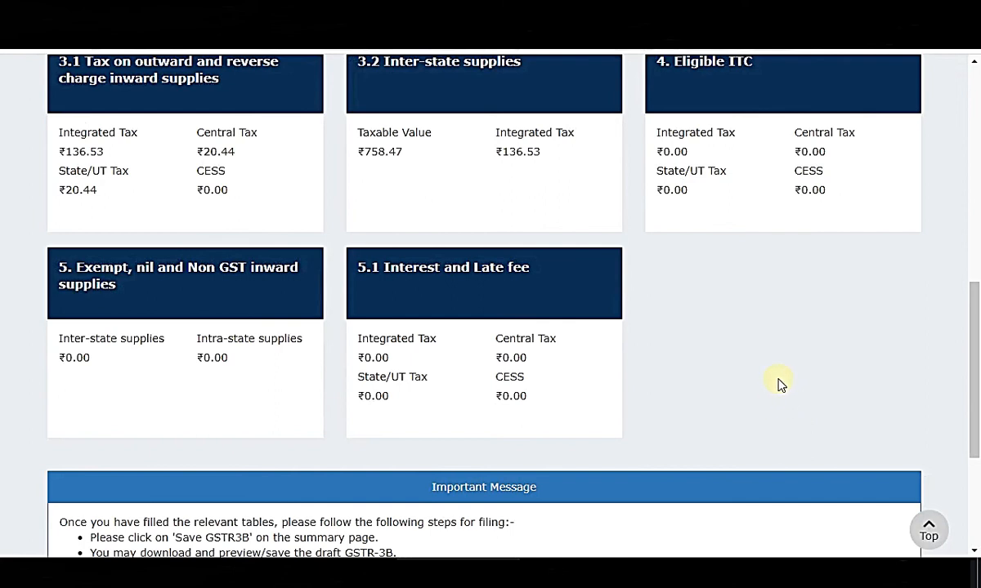
{"action": "scroll", "coordinate": [789, 382], "scroll_direction": "up", "scroll_amount": 1}
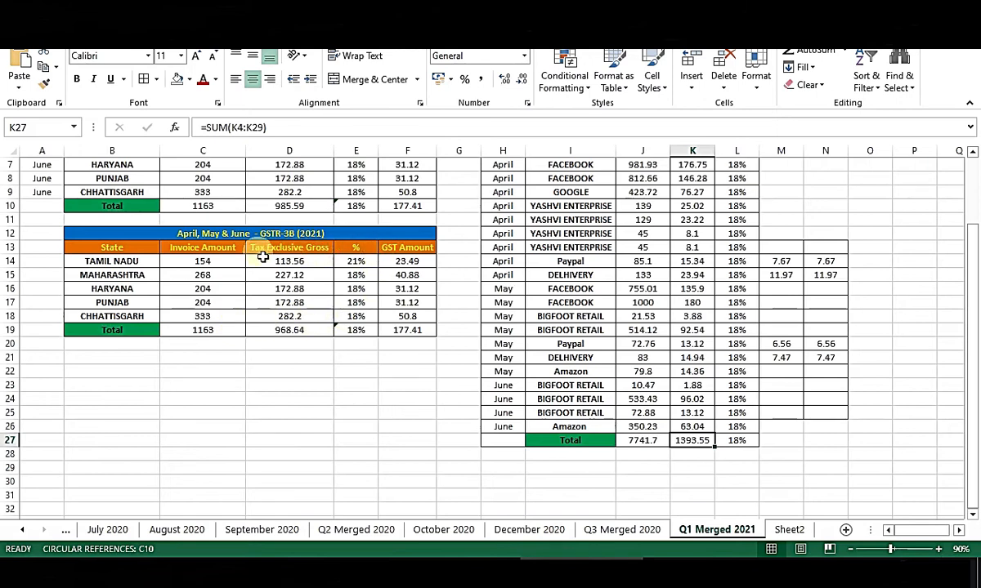
Filter the GSTR-3B table's State column to MAHARASHTRA only and compare its GST of 40.88 with the portal.
{"action": "left_click", "coordinate": [127, 248]}
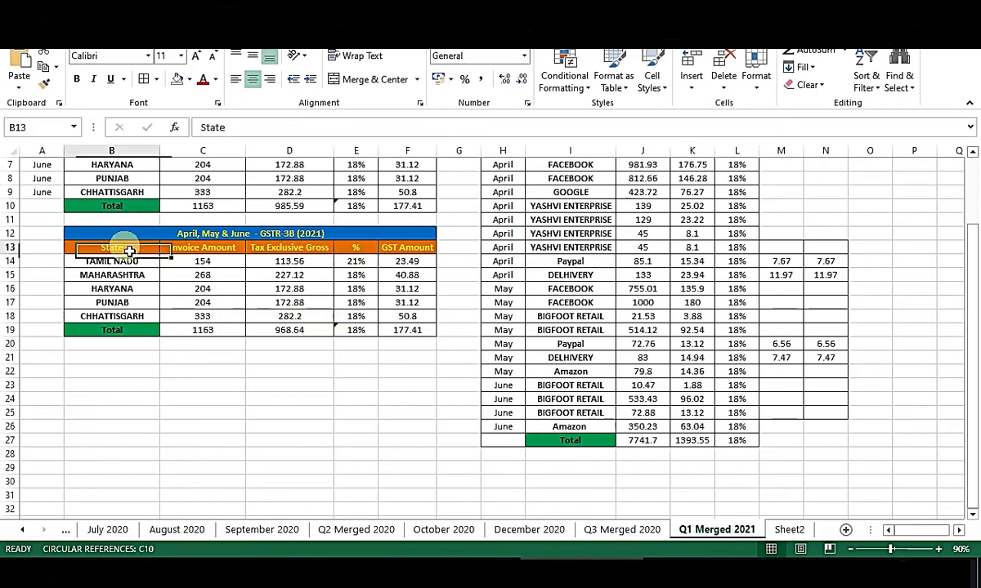
{"action": "key", "text": "ctrl+shift+l"}
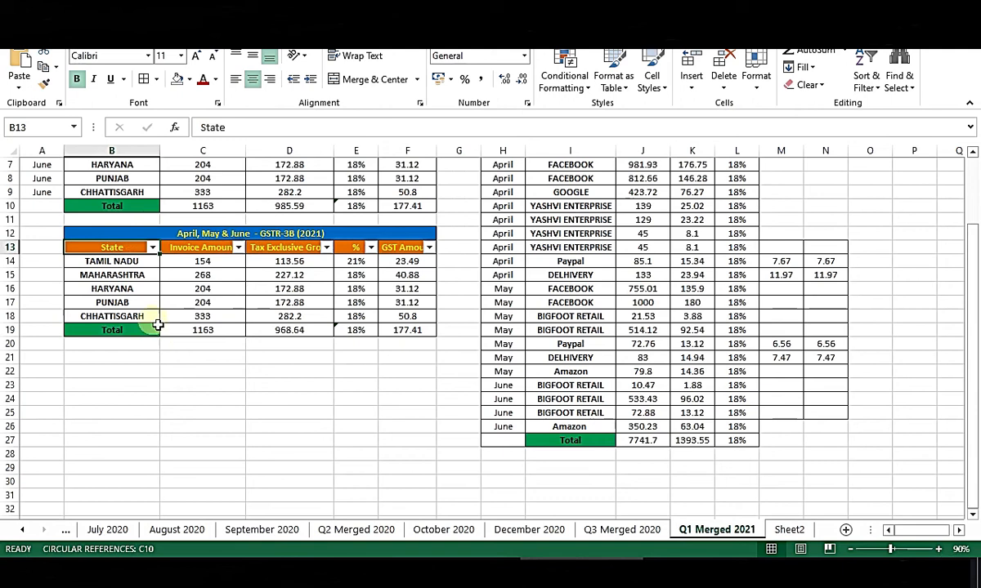
{"action": "left_click", "coordinate": [152, 246]}
{"action": "left_click", "coordinate": [206, 383]}
{"action": "left_click", "coordinate": [206, 419]}
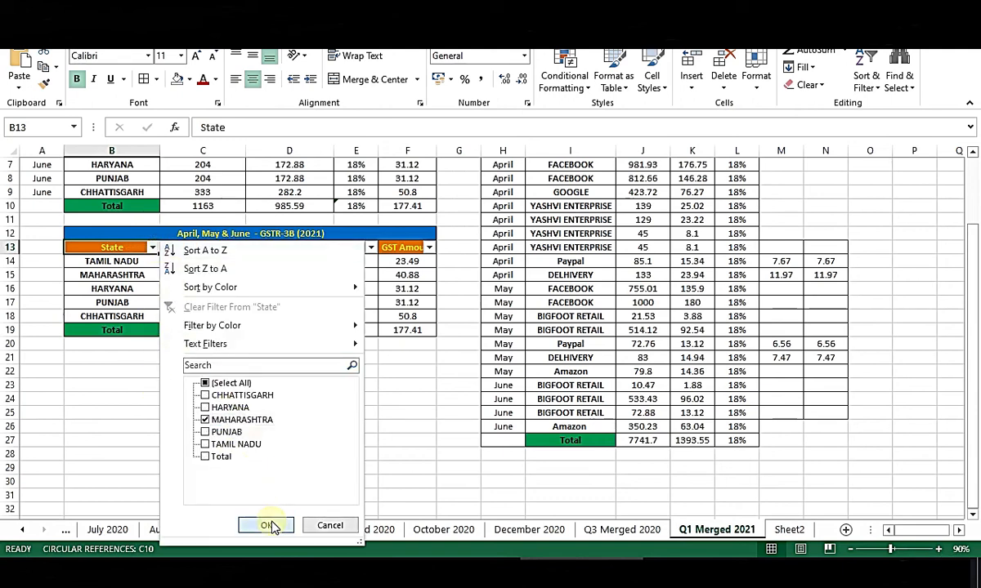
{"action": "left_click", "coordinate": [268, 526]}
{"action": "left_click", "coordinate": [411, 261]}
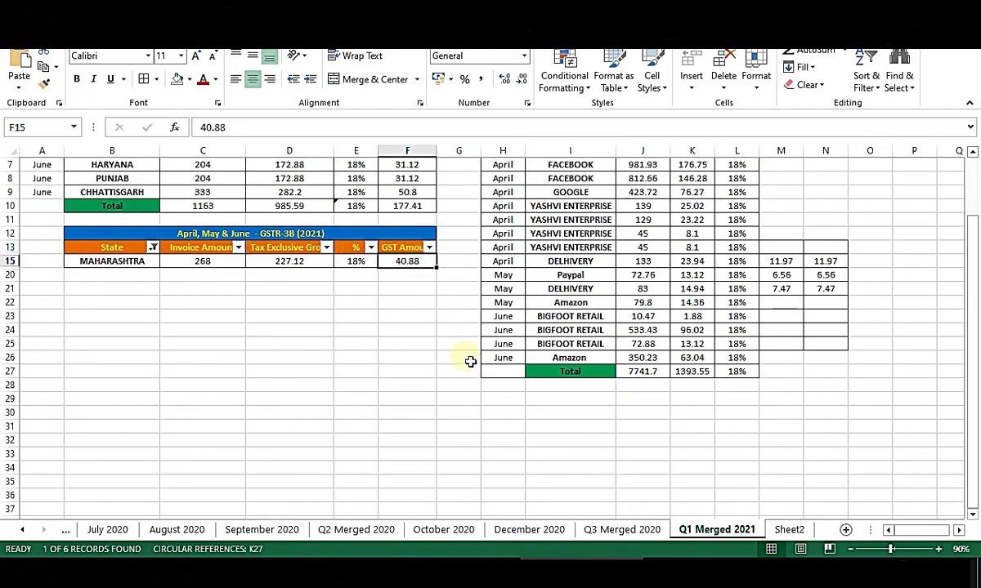
{"action": "key", "text": "alt+Tab"}
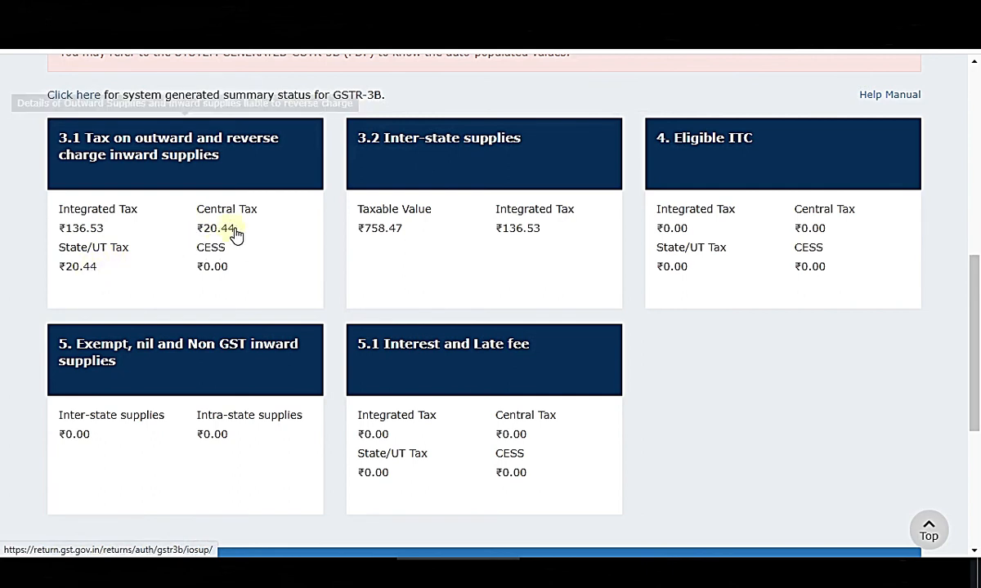
{"action": "key", "text": "alt+Tab"}
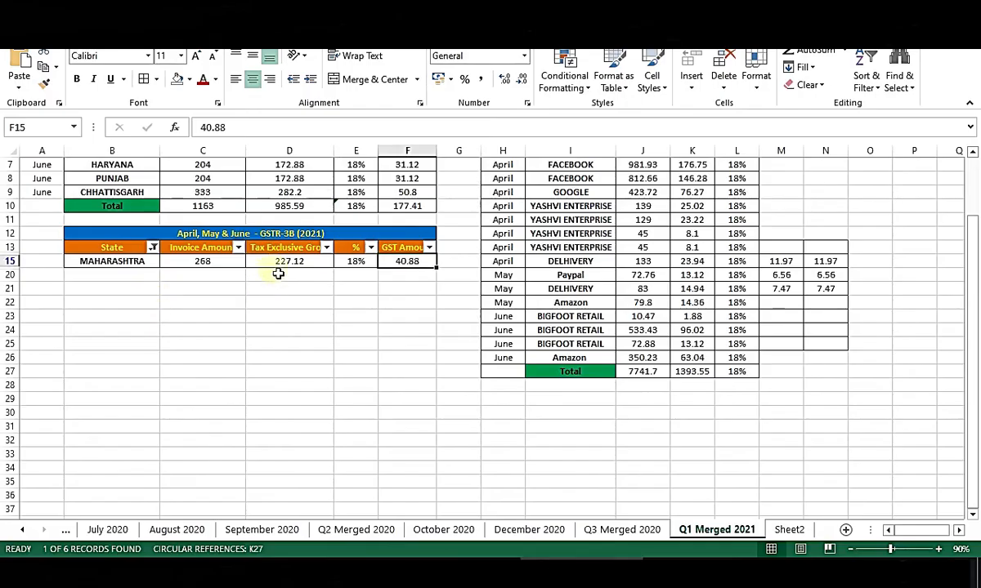
Filter State to all states except MAHARASHTRA and Total, and total their GST amounts.
{"action": "left_click", "coordinate": [152, 247]}
{"action": "left_click", "coordinate": [231, 384]}
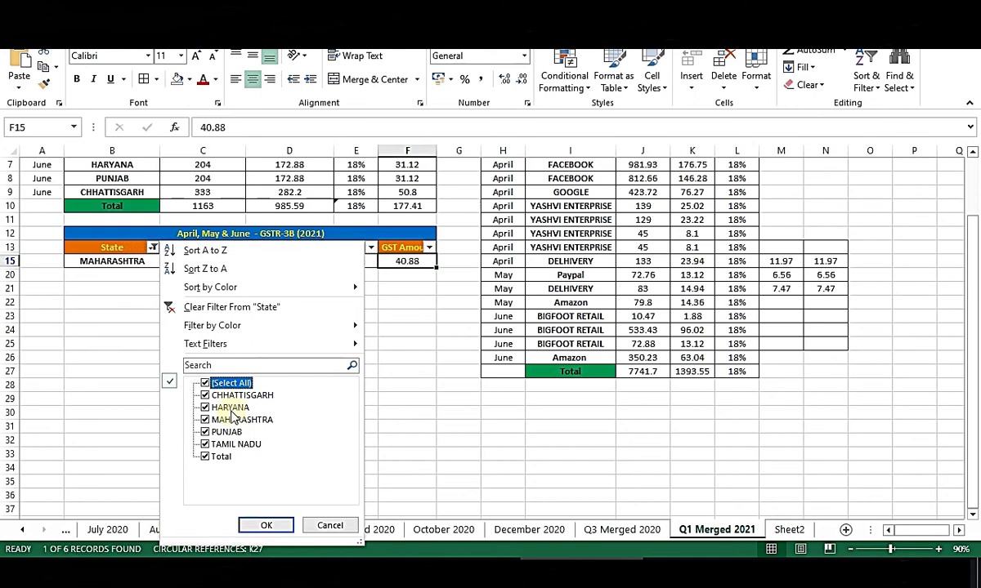
{"action": "left_click", "coordinate": [214, 456]}
{"action": "left_click", "coordinate": [221, 419]}
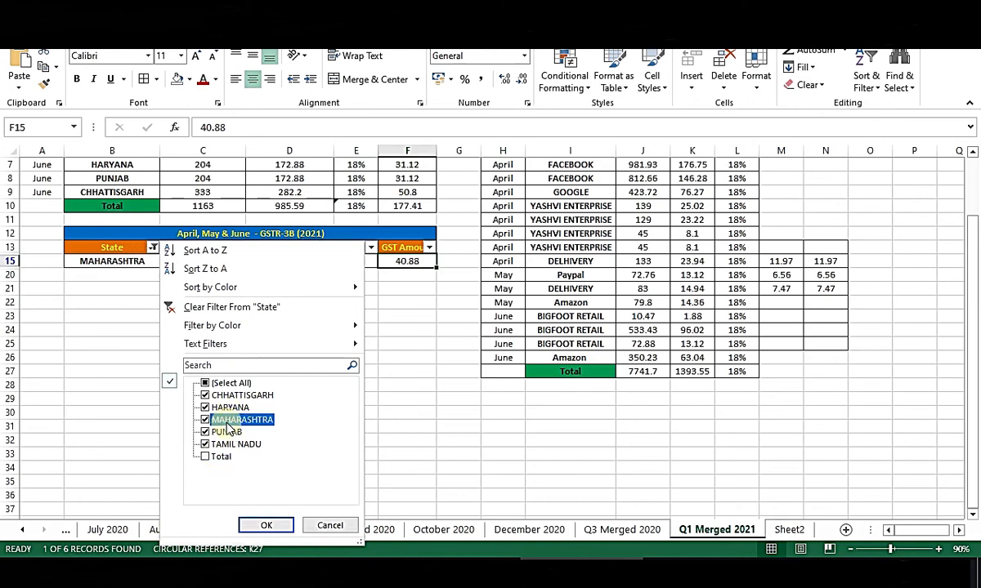
{"action": "left_click", "coordinate": [270, 526]}
{"action": "left_click_drag", "start_coordinate": [406, 261], "coordinate": [424, 304]}
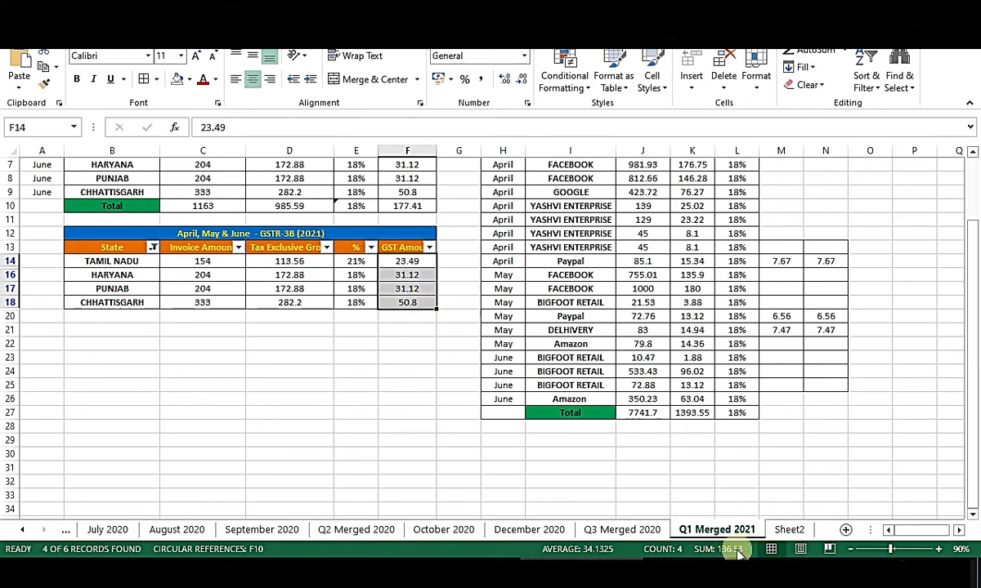
{"action": "key", "text": "alt+Tab"}
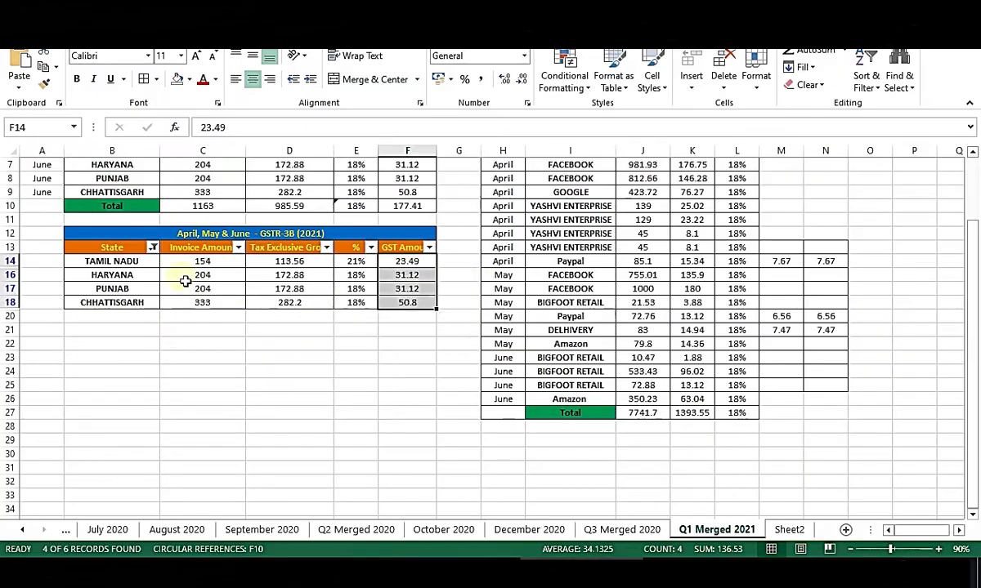
Total the filtered invoice and tax-exclusive gross values (758.47) and compare with portal table 3.2.
{"action": "mouse_move", "coordinate": [203, 261]}
{"action": "left_mouse_down"}
{"action": "mouse_move", "coordinate": [264, 275]}
{"action": "mouse_move", "coordinate": [211, 274]}
{"action": "left_mouse_up"}
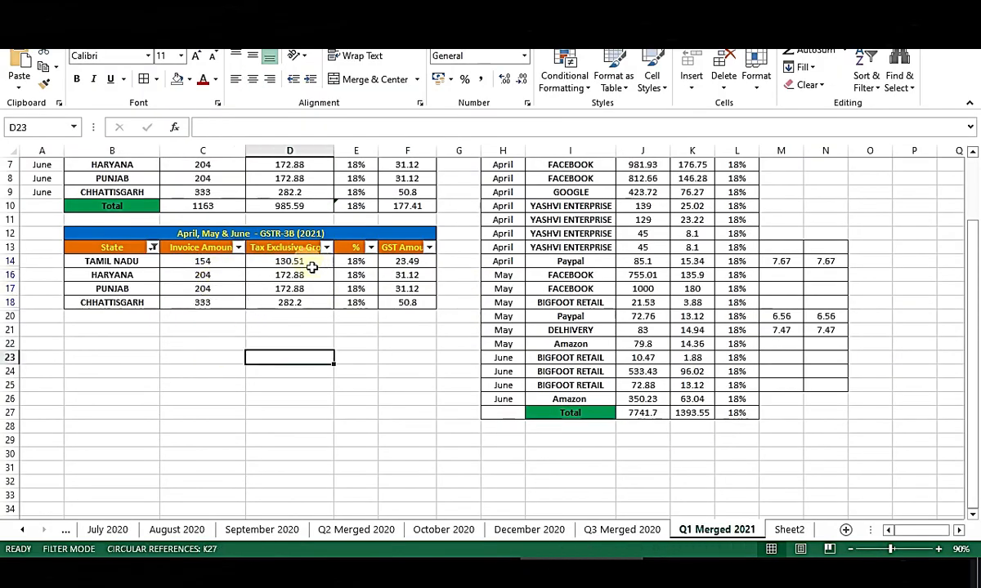
{"action": "left_click_drag", "start_coordinate": [312, 264], "coordinate": [311, 304]}
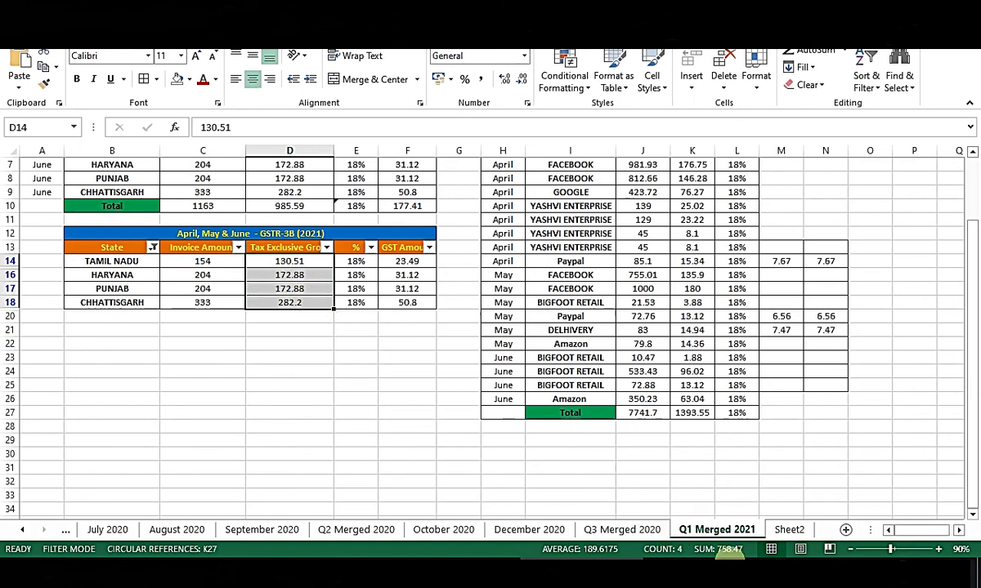
{"action": "key", "text": "alt+Tab"}
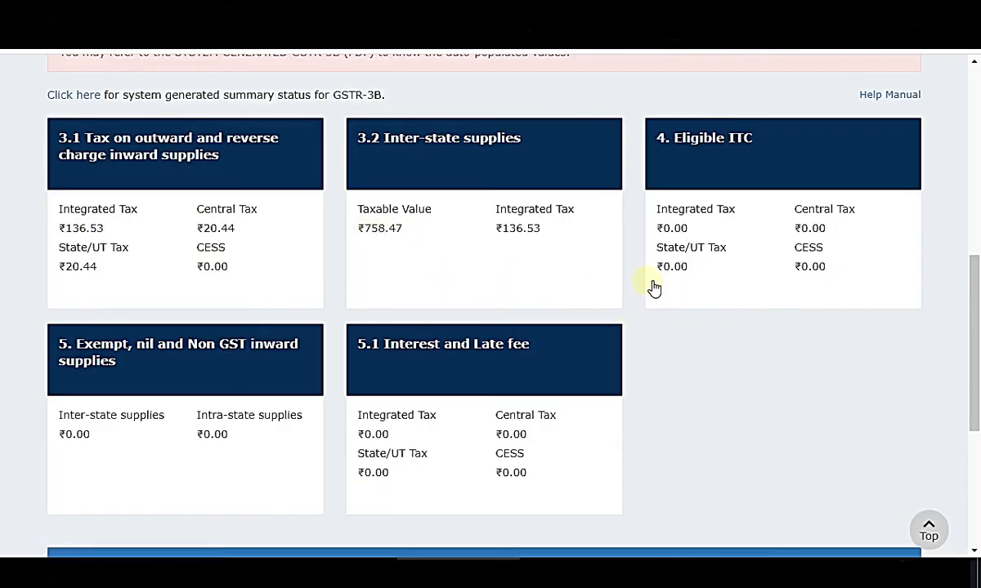
{"action": "key", "text": "alt+Tab"}
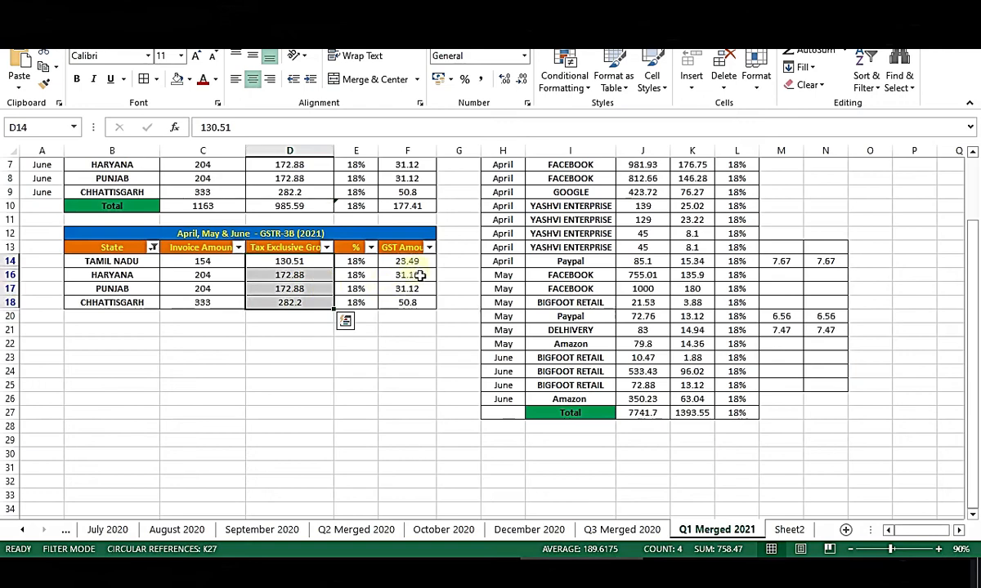
{"action": "key", "text": "alt+Tab"}
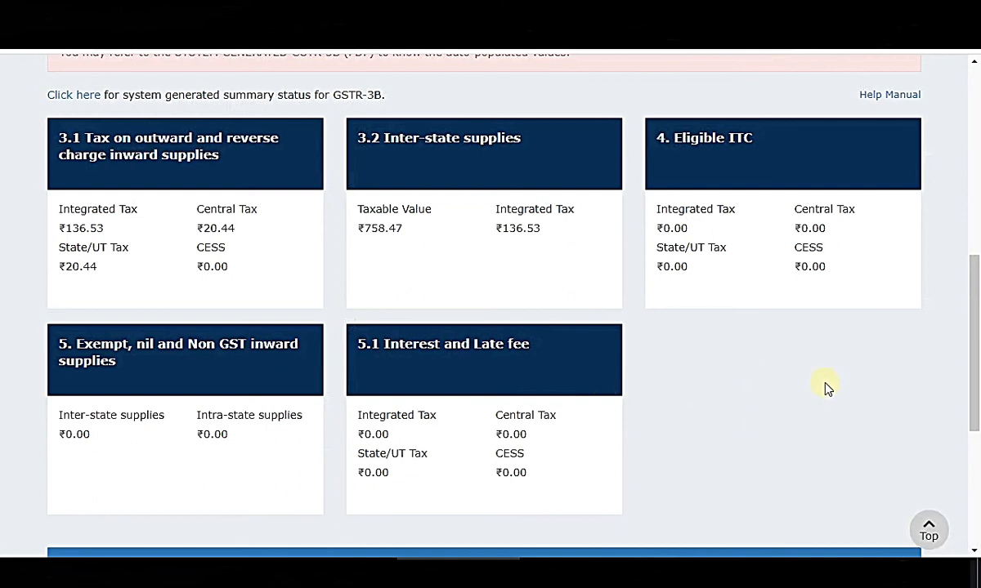
Open the 4. Eligible ITC form and review it, leaving All other ITC integrated tax at 0.00.
{"action": "left_click", "coordinate": [710, 136]}
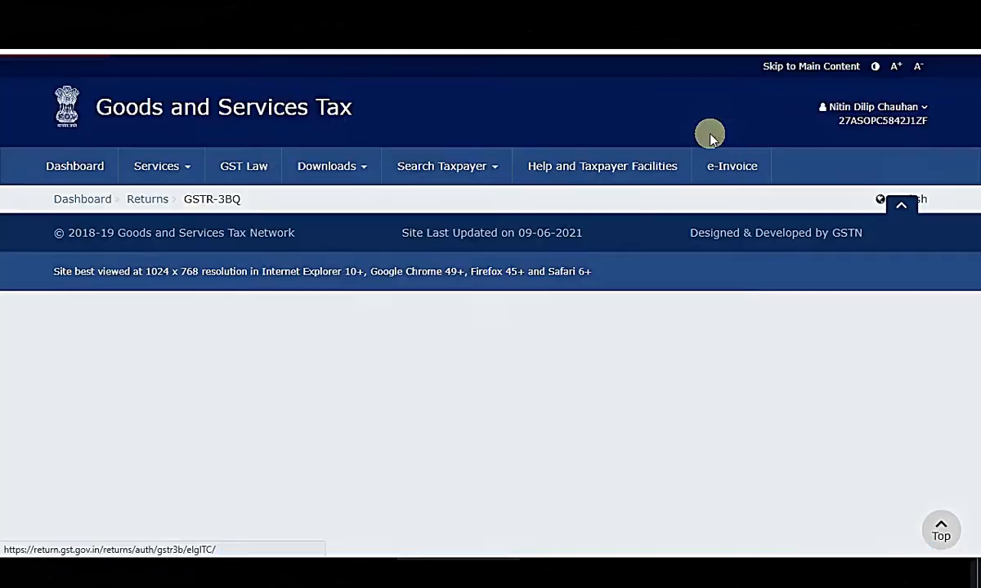
{"action": "scroll", "coordinate": [4, 372], "scroll_direction": "down", "scroll_amount": 2}
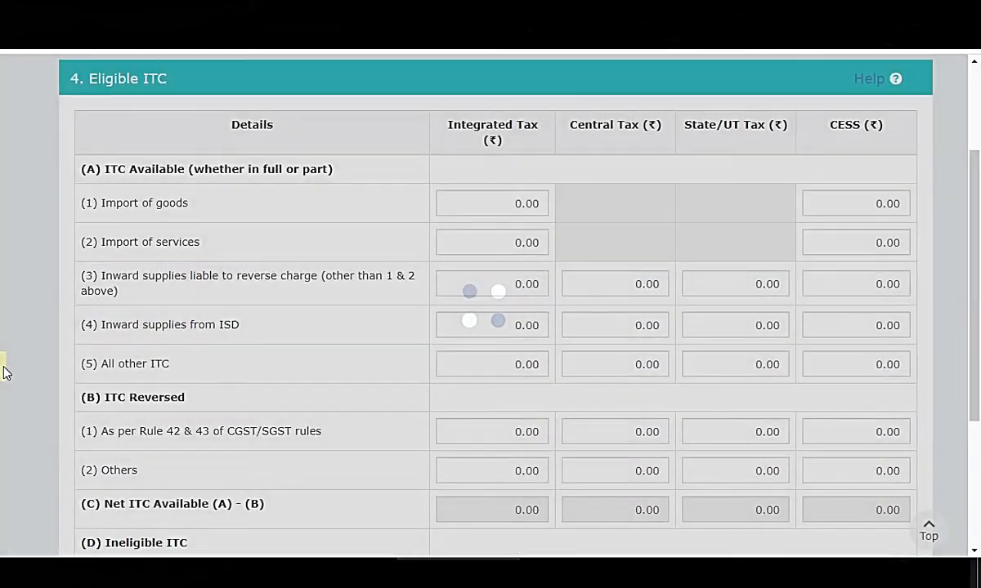
{"action": "scroll", "coordinate": [11, 396], "scroll_direction": "down", "scroll_amount": 2}
{"action": "scroll", "coordinate": [133, 286], "scroll_direction": "up", "scroll_amount": 2}
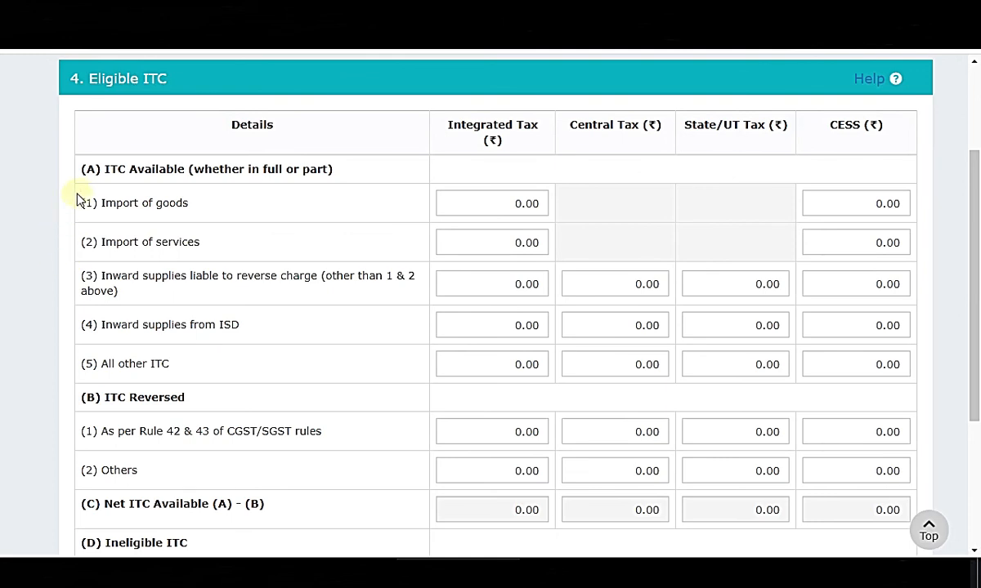
{"action": "scroll", "coordinate": [241, 276], "scroll_direction": "down", "scroll_amount": 2}
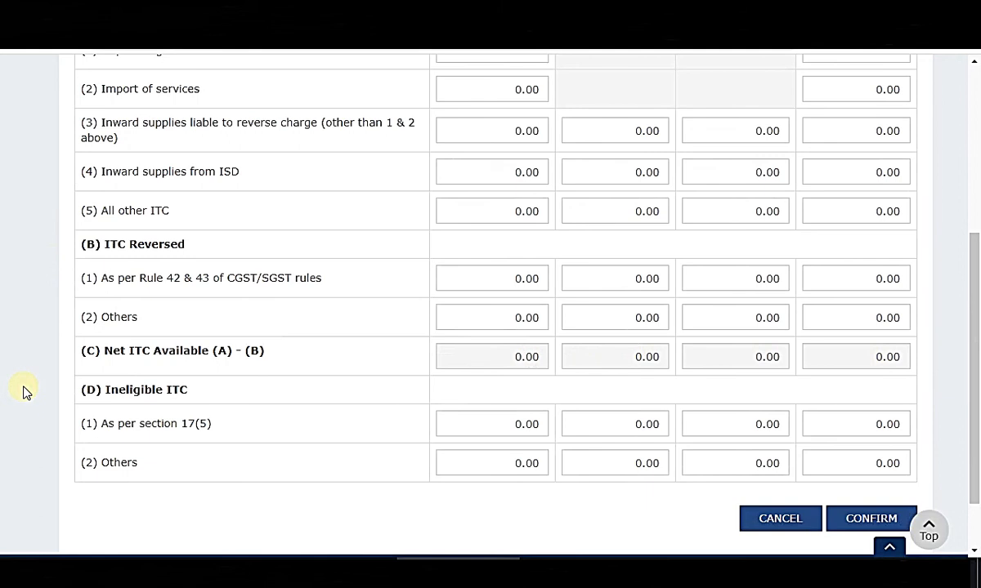
{"action": "scroll", "coordinate": [25, 389], "scroll_direction": "up", "scroll_amount": 1}
{"action": "left_click_drag", "start_coordinate": [108, 287], "coordinate": [916, 282]}
{"action": "left_click", "coordinate": [954, 272]}
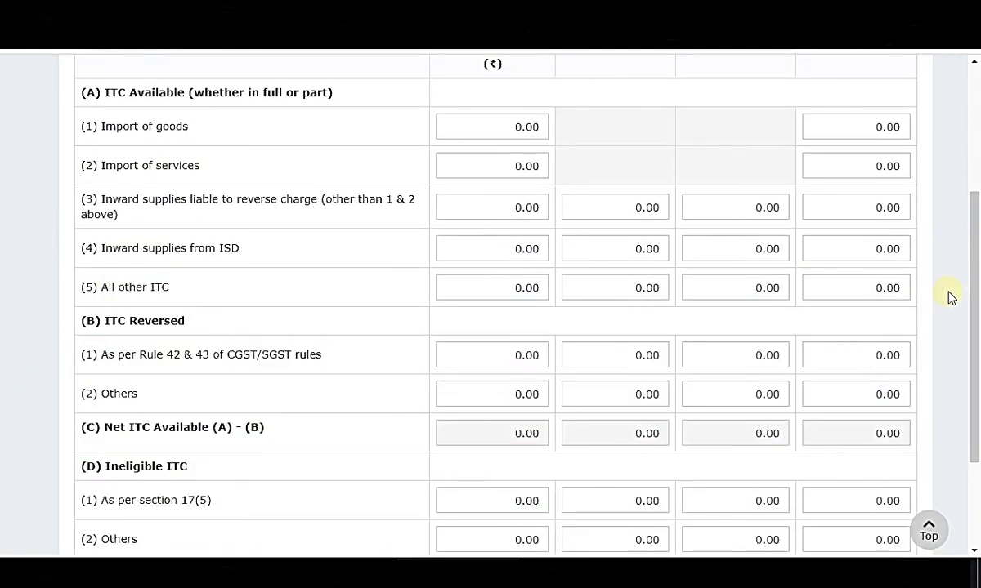
{"action": "scroll", "coordinate": [948, 318], "scroll_direction": "up", "scroll_amount": 1}
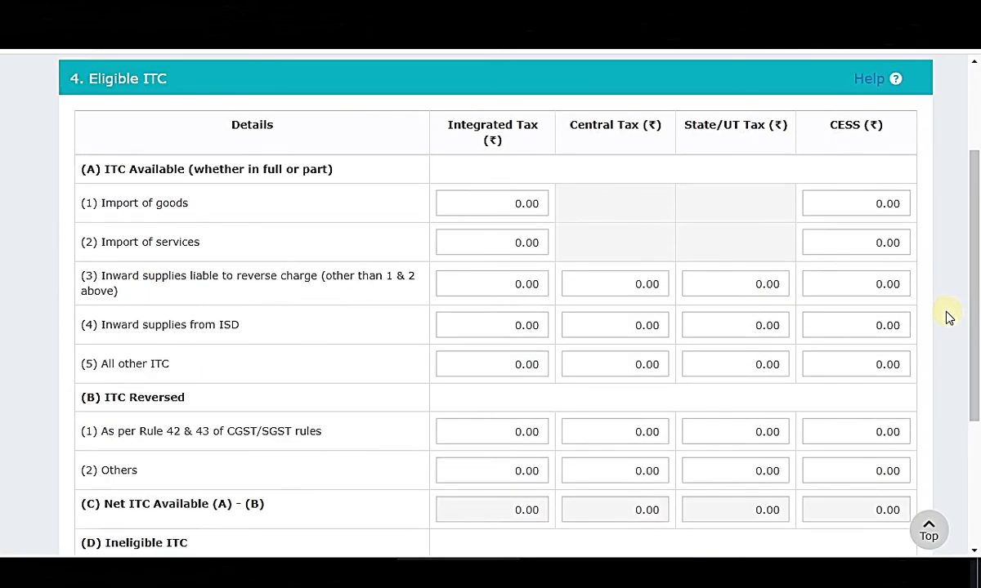
{"action": "left_click_drag", "start_coordinate": [107, 364], "coordinate": [184, 368]}
{"action": "left_click", "coordinate": [523, 373]}
{"action": "left_click", "coordinate": [20, 338]}
In Excel, select the April to June months in the Returns-CTC table's Month column.
{"action": "key", "text": "alt+Tab"}
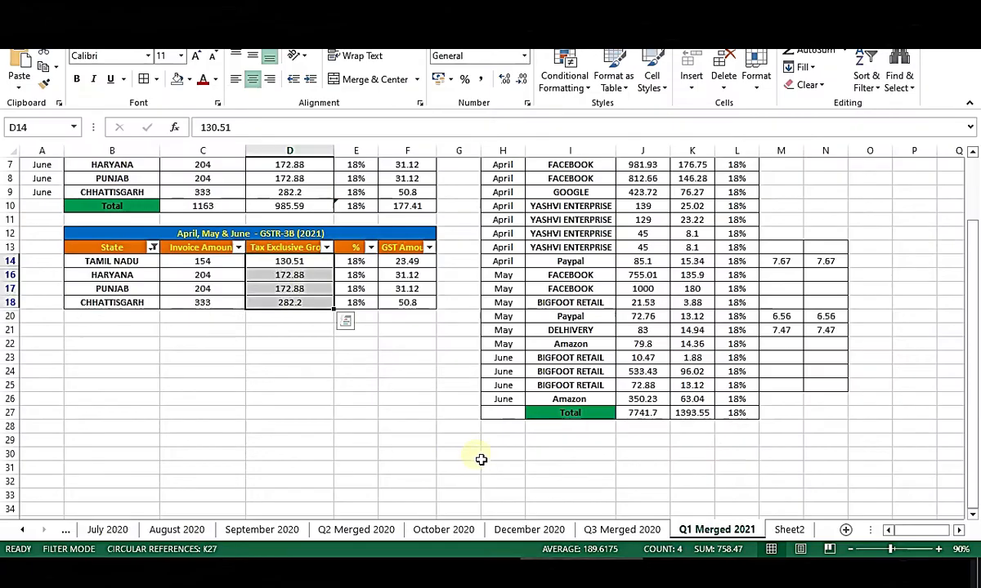
{"action": "scroll", "coordinate": [862, 446], "scroll_direction": "up", "scroll_amount": 2}
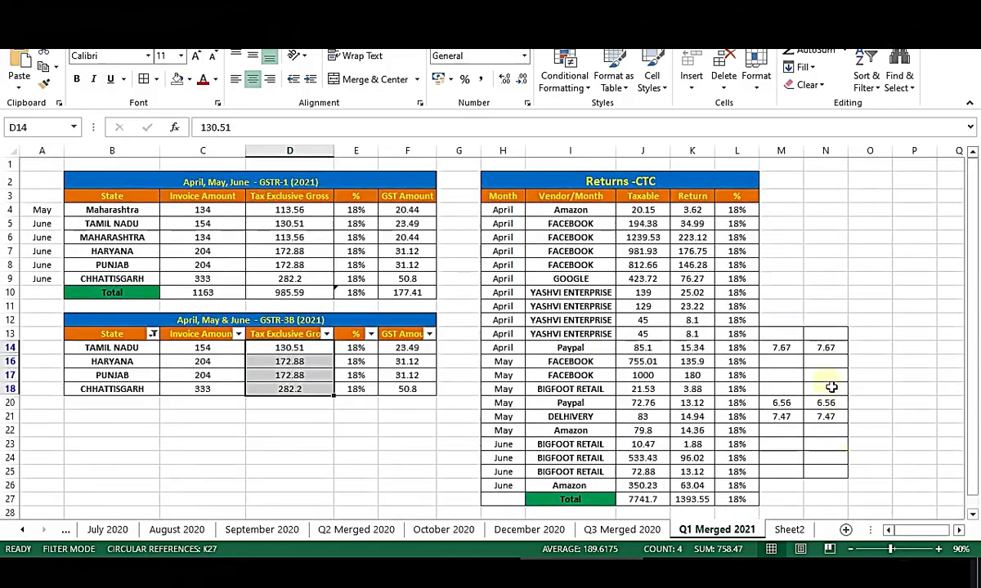
{"action": "key", "text": "alt+Tab"}
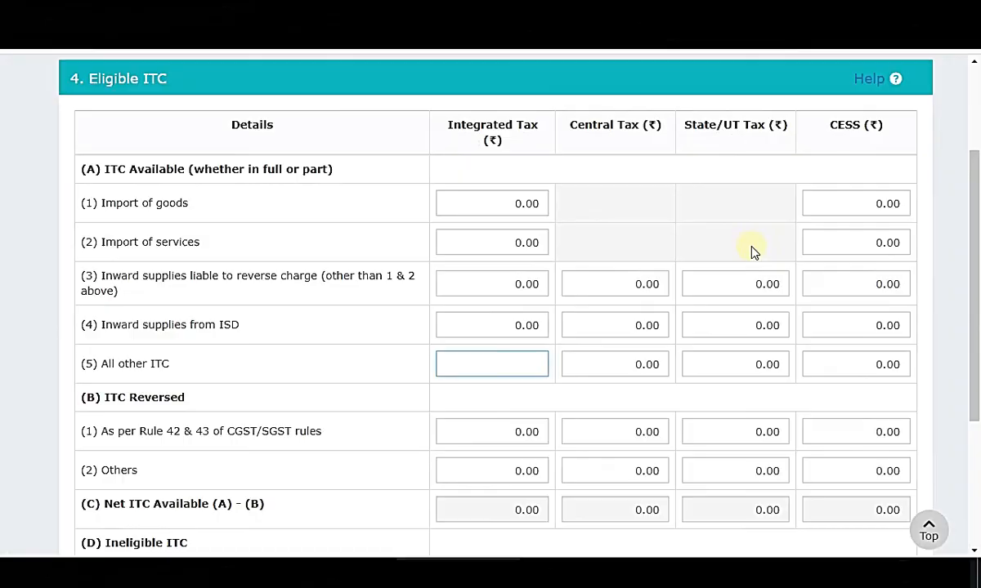
{"action": "key", "text": "alt+Tab"}
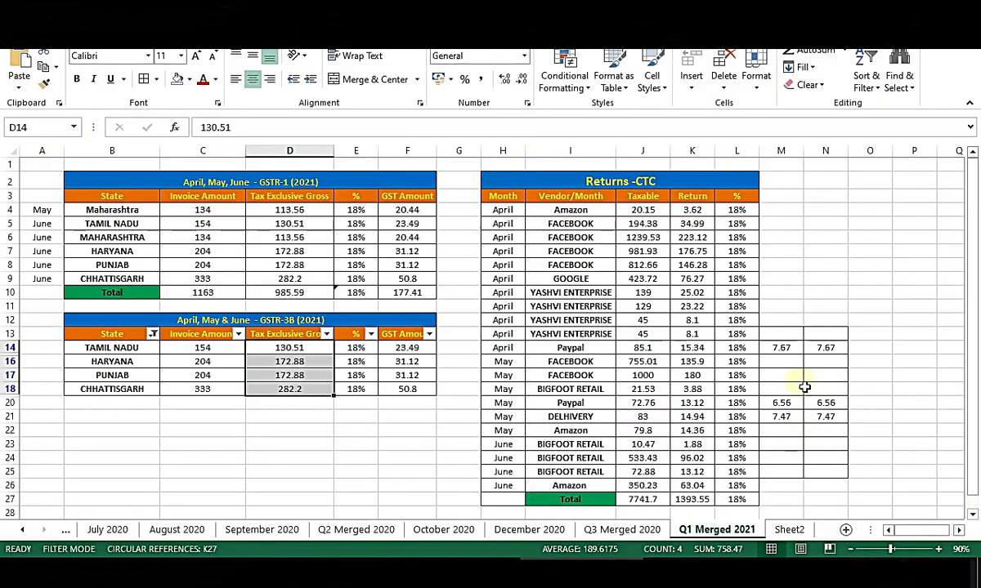
{"action": "left_click", "coordinate": [505, 196]}
{"action": "left_click_drag", "start_coordinate": [503, 224], "coordinate": [505, 494]}
Remove the GSTR-3B table filter and turn on filters for header row 3.
{"action": "left_click", "coordinate": [880, 278]}
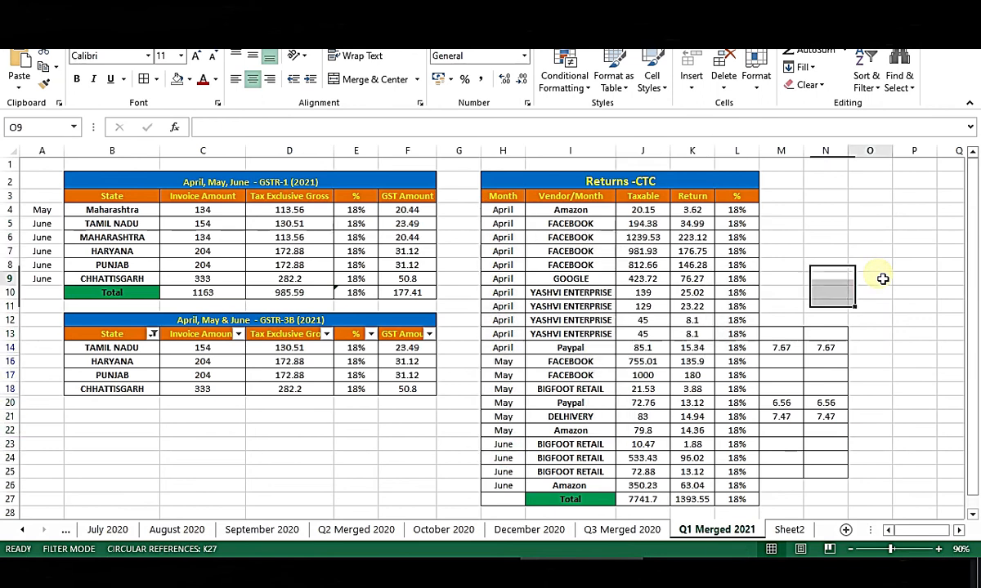
{"action": "left_click", "coordinate": [586, 198]}
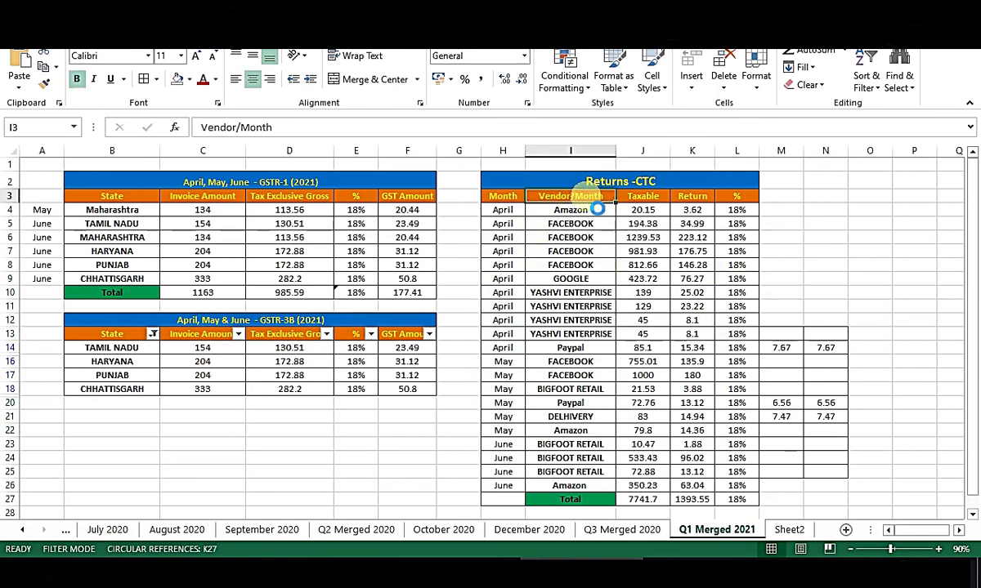
{"action": "key", "text": "ctrl+shift+l"}
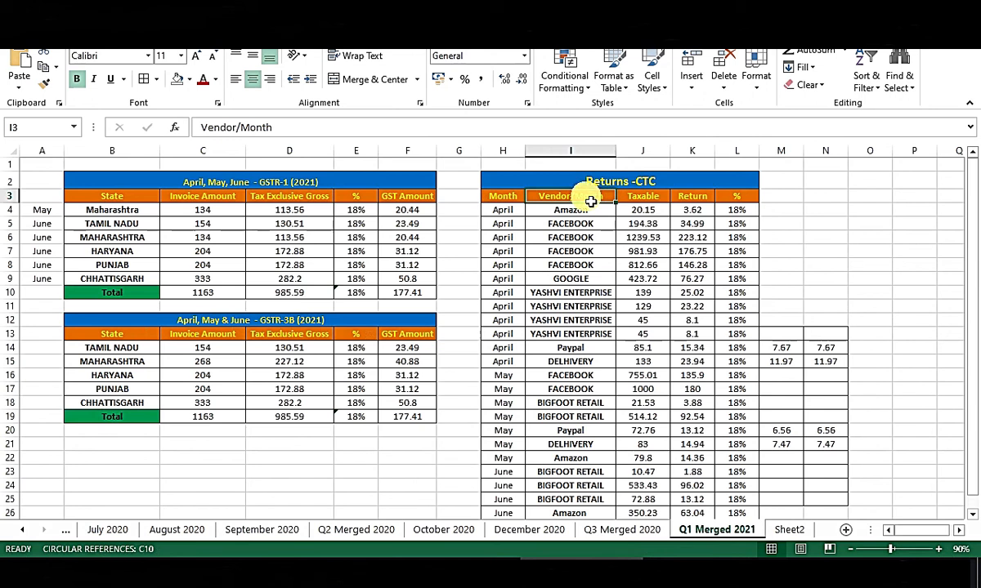
{"action": "key", "text": "ctrl+shift+l"}
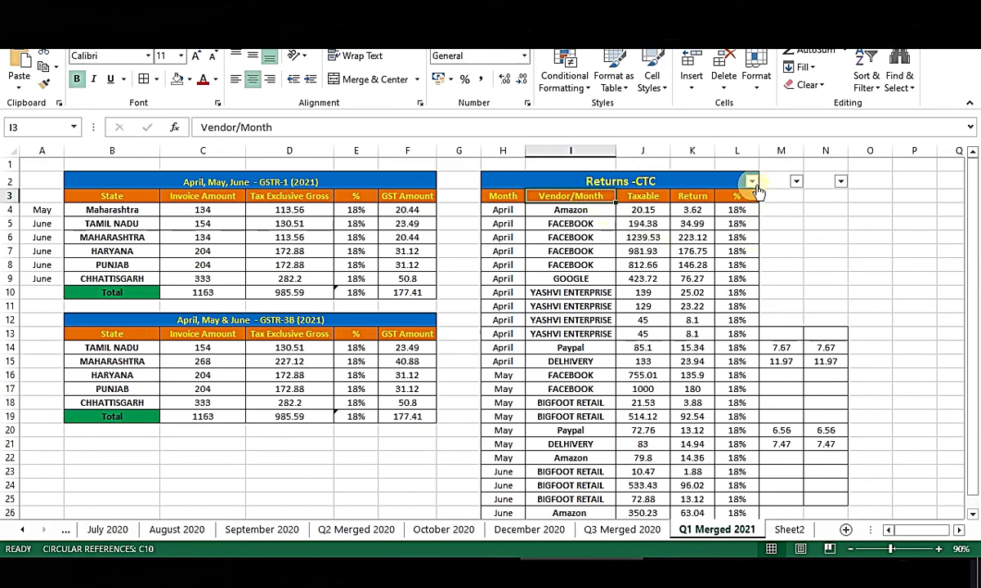
{"action": "left_click", "coordinate": [821, 264]}
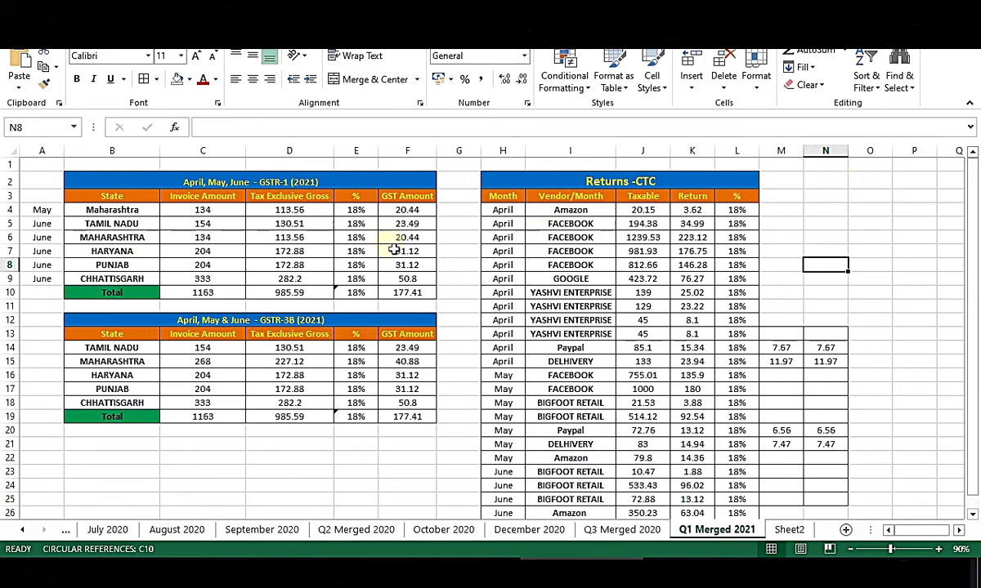
{"action": "left_click", "coordinate": [10, 196]}
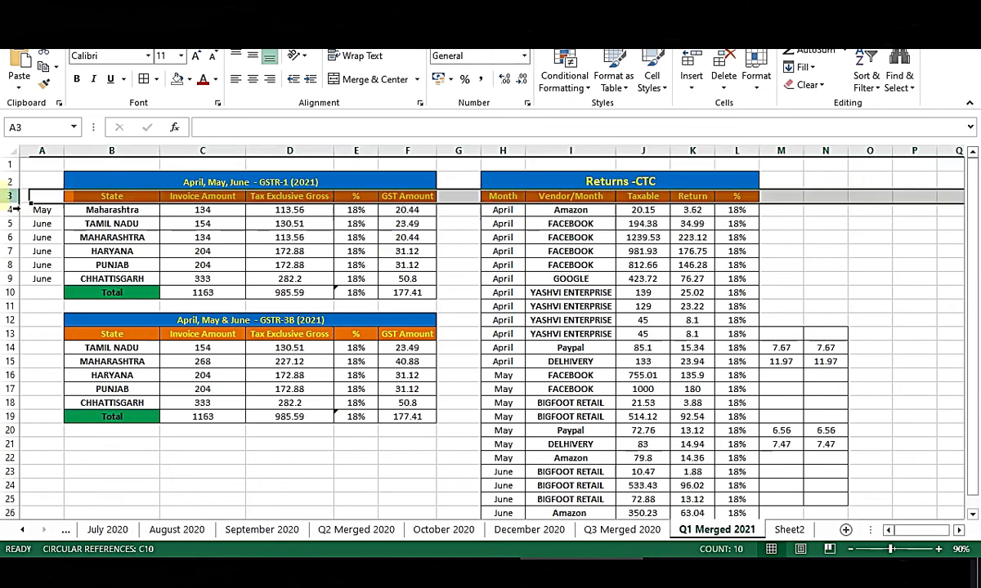
{"action": "left_click", "coordinate": [868, 76]}
{"action": "left_click", "coordinate": [879, 161]}
{"action": "left_click", "coordinate": [817, 293]}
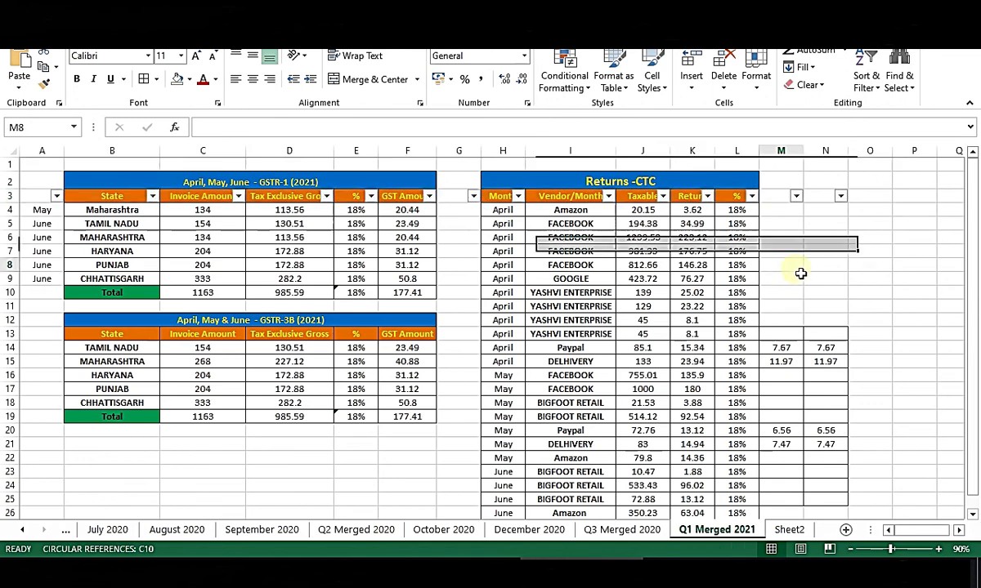
Fill the April and May Paypal and Delhivery rows (H14:N15, H20:N21) yellow.
{"action": "scroll", "coordinate": [895, 374], "scroll_direction": "down", "scroll_amount": 1}
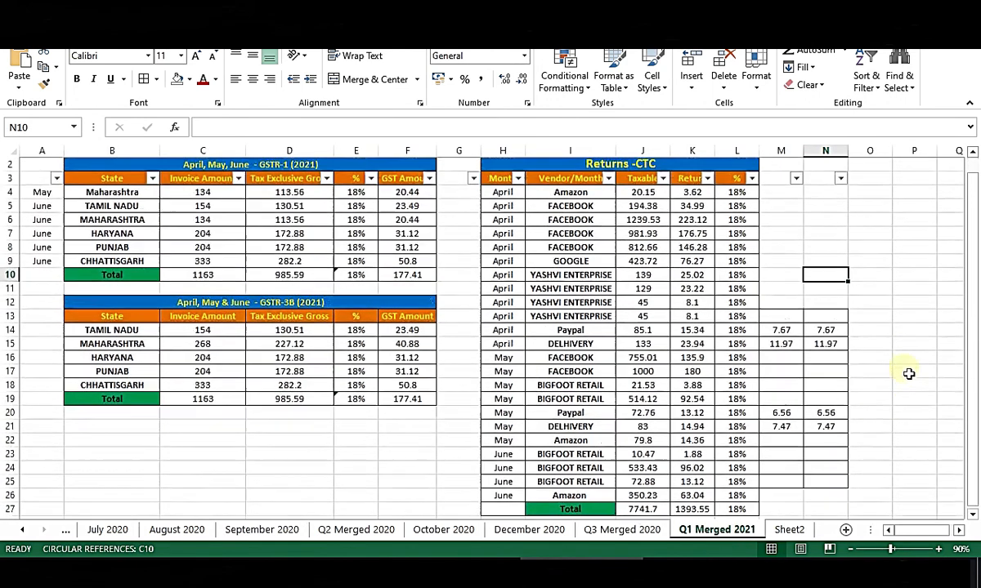
{"action": "scroll", "coordinate": [911, 380], "scroll_direction": "up", "scroll_amount": 1}
{"action": "left_click_drag", "start_coordinate": [508, 348], "coordinate": [822, 360]}
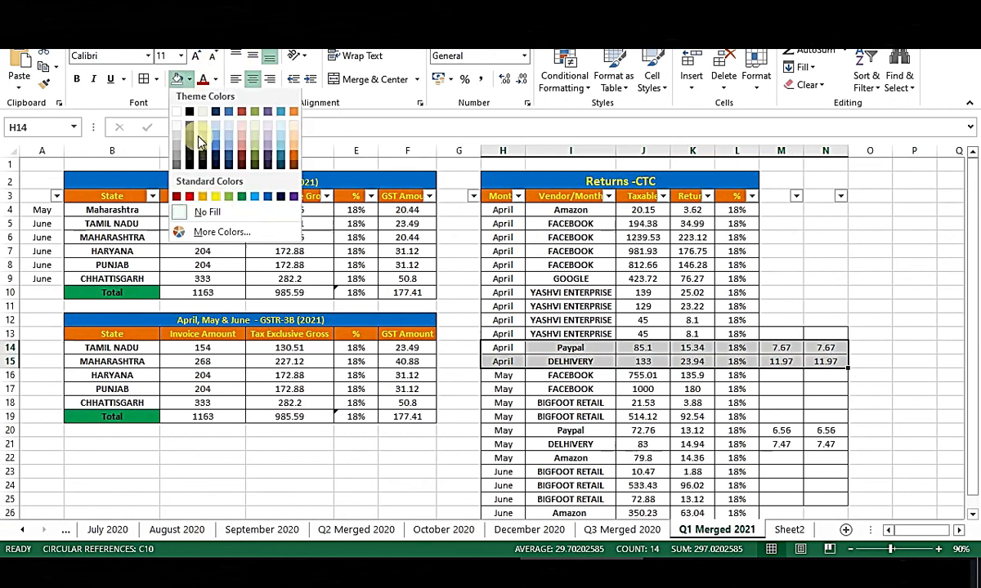
{"action": "left_click", "coordinate": [189, 79]}
{"action": "left_click", "coordinate": [204, 196]}
{"action": "left_click_drag", "start_coordinate": [504, 431], "coordinate": [820, 448]}
{"action": "left_click", "coordinate": [174, 82]}
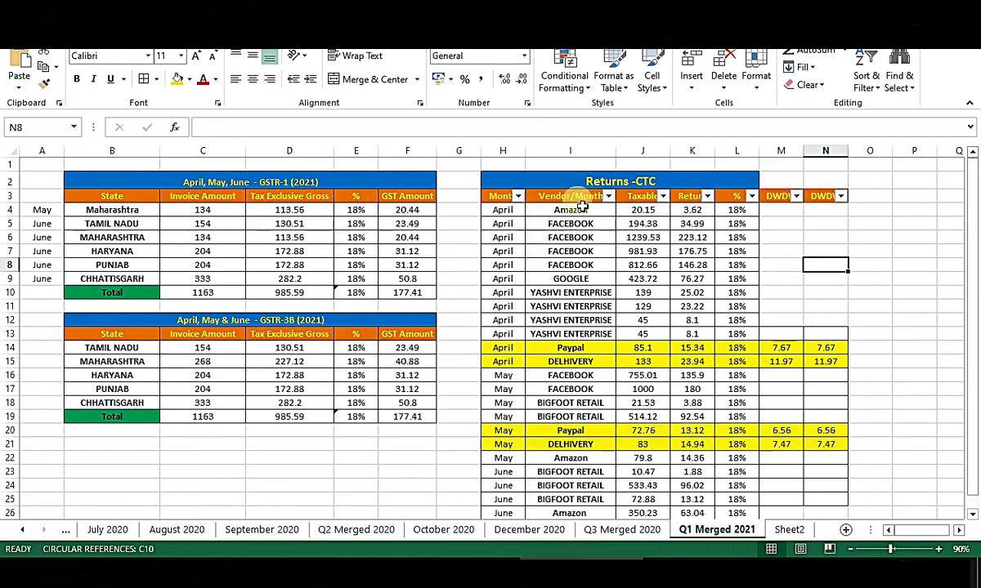
Filter the Month column by yellow fill to show only those four rows.
{"action": "left_click", "coordinate": [522, 209]}
{"action": "left_click", "coordinate": [519, 197]}
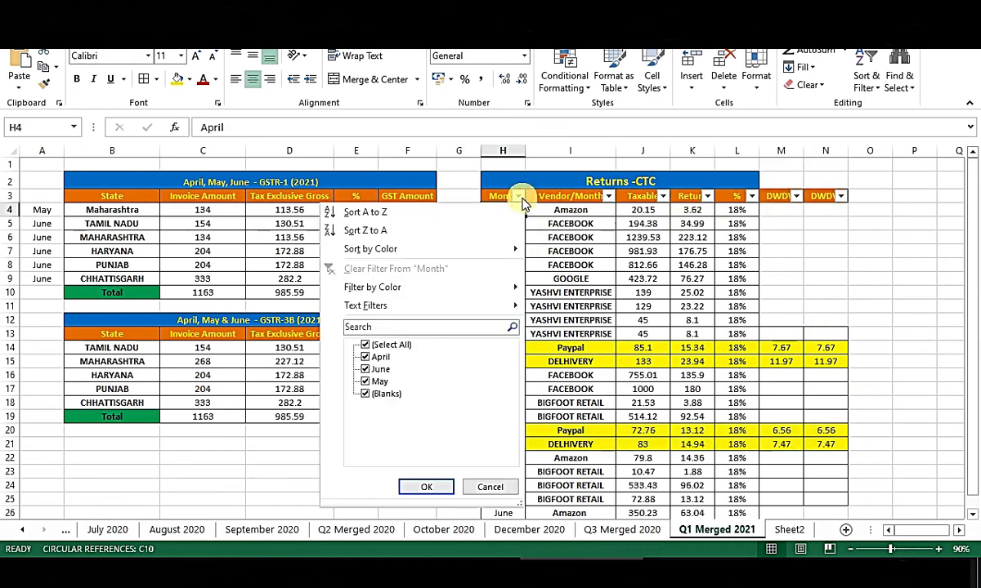
{"action": "mouse_move", "coordinate": [450, 294]}
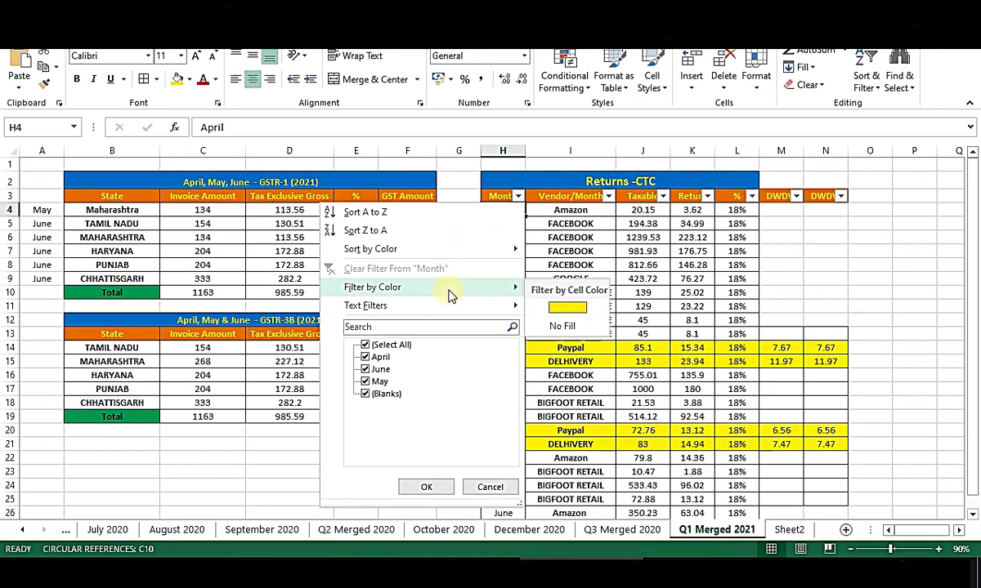
{"action": "left_click", "coordinate": [556, 308]}
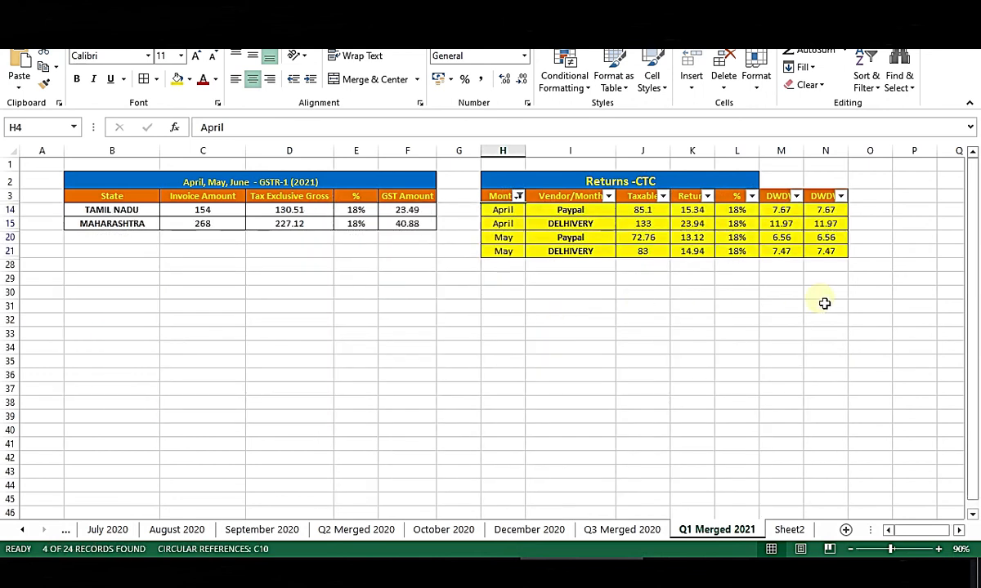
{"action": "left_click", "coordinate": [752, 296]}
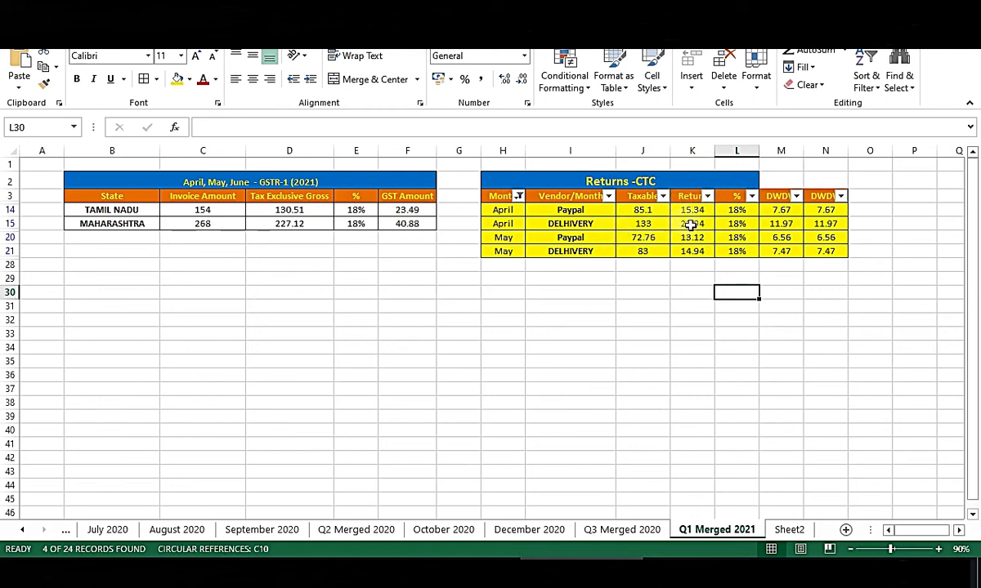
Total columns M and N to 33.67 each and enter them as All other ITC Central and State/UT Tax.
{"action": "left_click", "coordinate": [785, 214]}
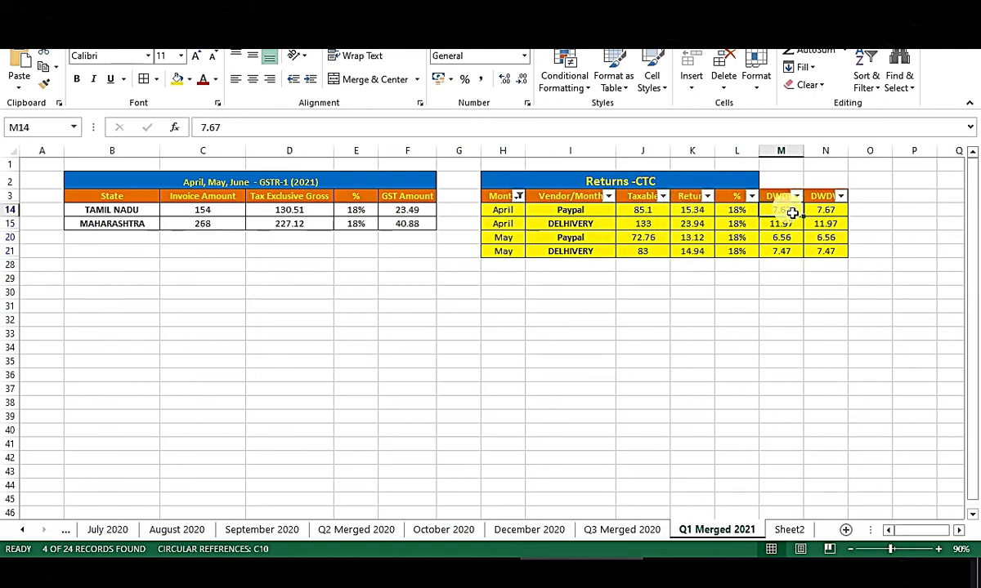
{"action": "left_click_drag", "start_coordinate": [791, 213], "coordinate": [786, 255]}
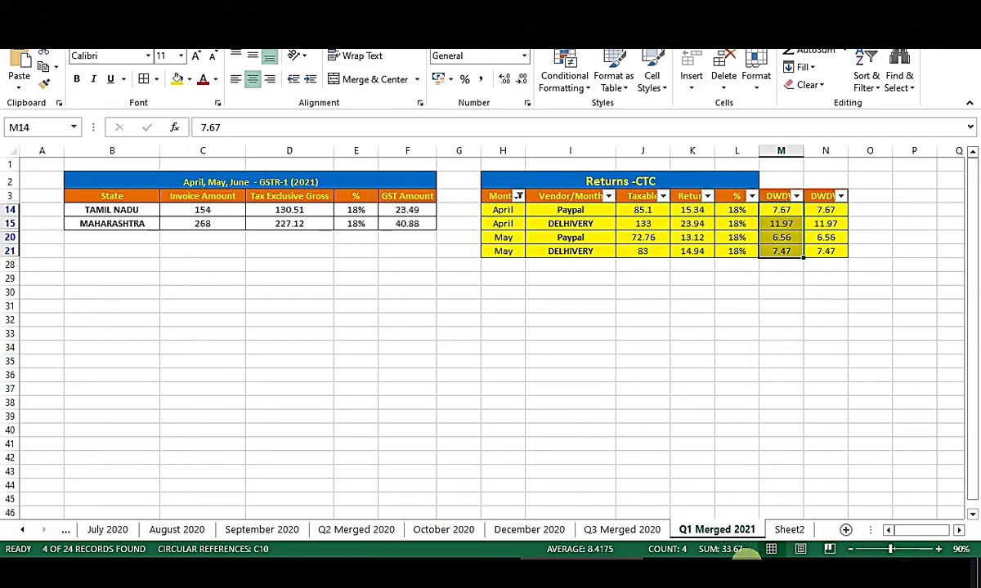
{"action": "key", "text": "alt+Tab"}
{"action": "left_click", "coordinate": [646, 367]}
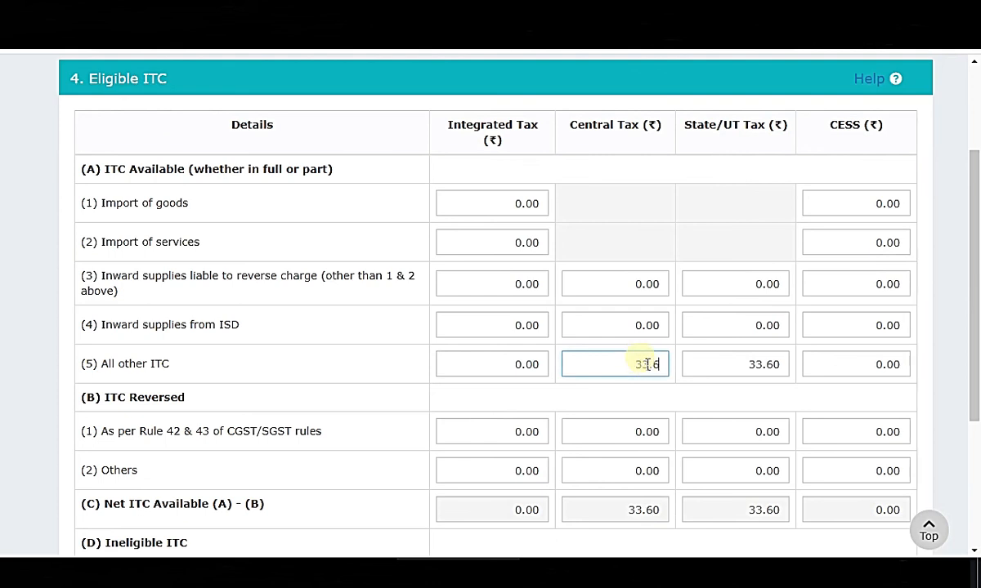
{"action": "left_click", "coordinate": [737, 403]}
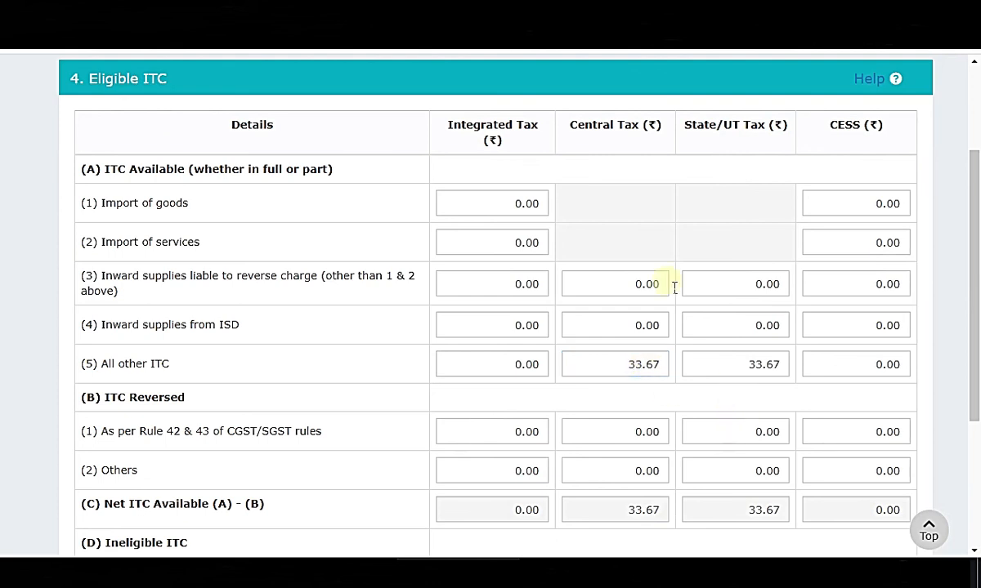
{"action": "key", "text": "alt+Tab"}
{"action": "left_click_drag", "start_coordinate": [833, 212], "coordinate": [840, 270]}
{"action": "key", "text": "alt+Tab"}
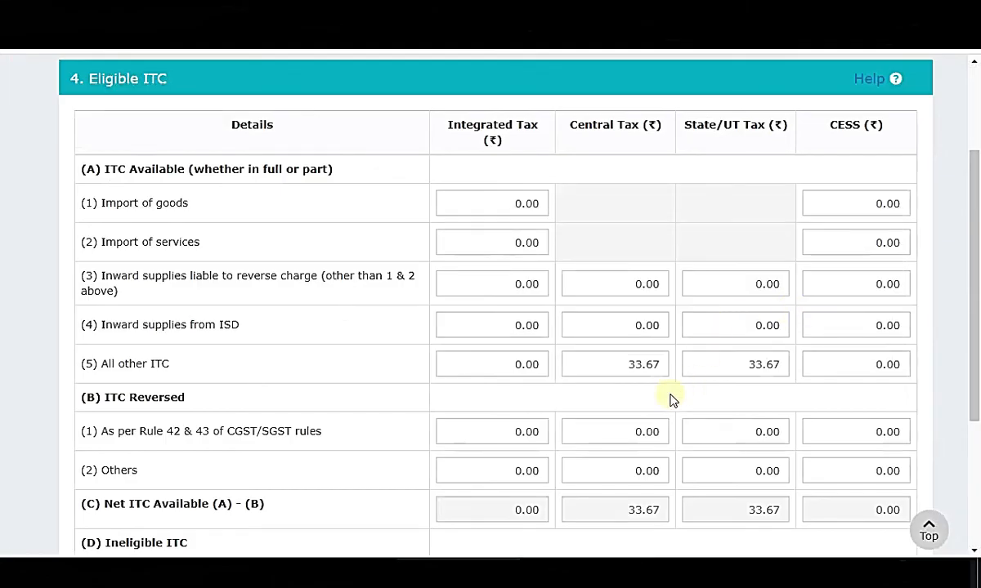
{"action": "key", "text": "alt+Tab"}
Filter the Month column to No Fill rows and sum their Return values to 1326.21.
{"action": "left_click", "coordinate": [518, 196]}
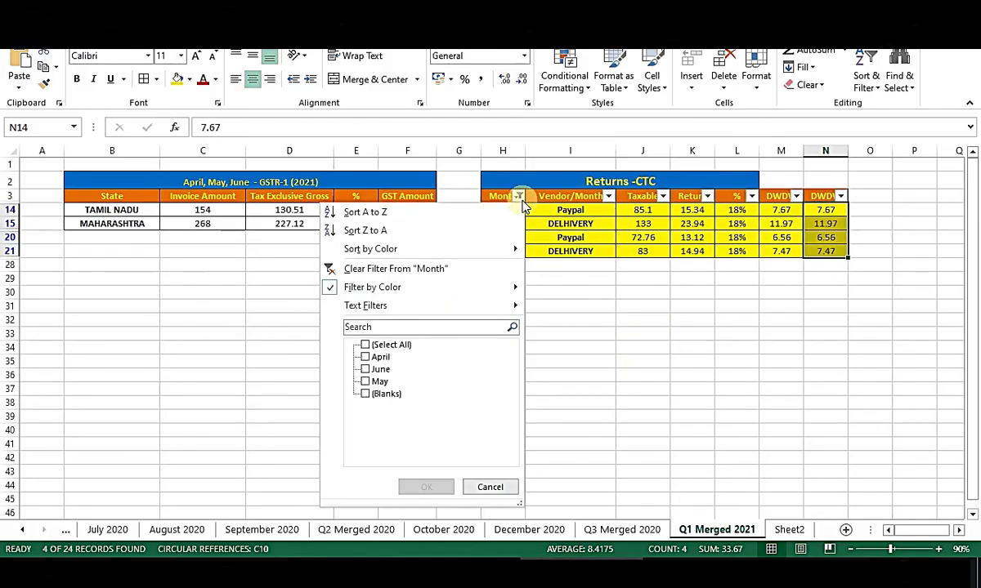
{"action": "mouse_move", "coordinate": [479, 288]}
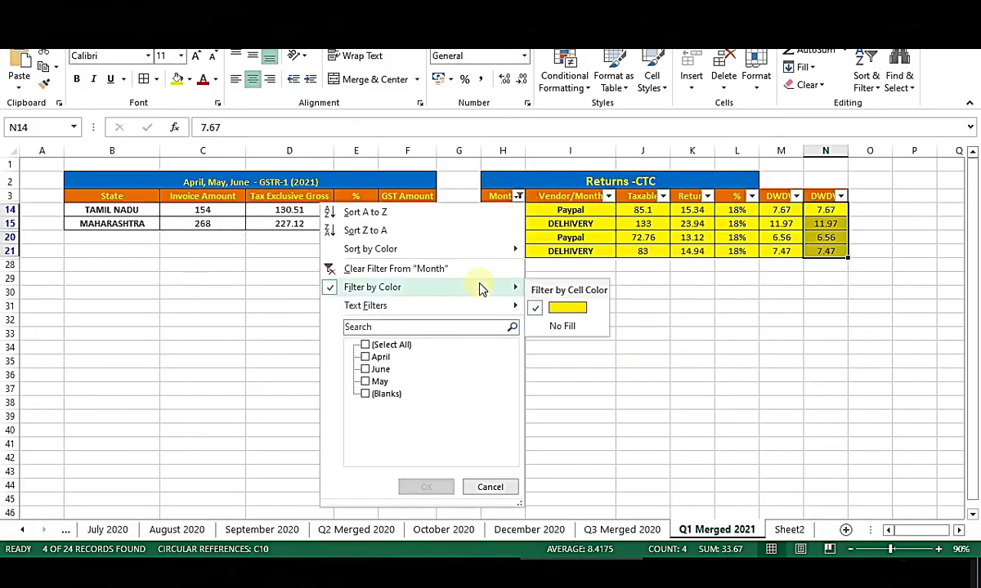
{"action": "left_click", "coordinate": [563, 327]}
{"action": "left_click", "coordinate": [827, 252]}
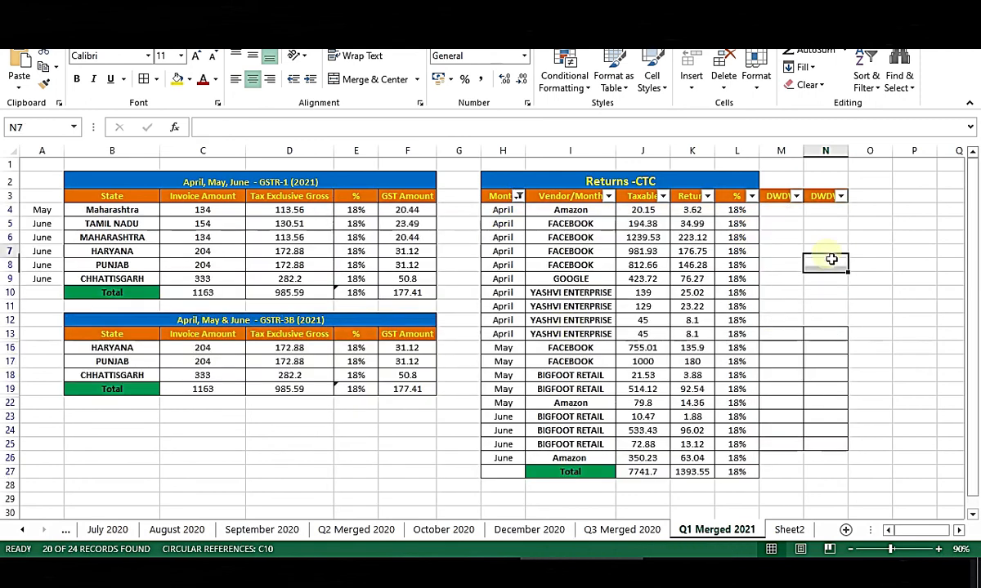
{"action": "left_click_drag", "start_coordinate": [692, 211], "coordinate": [705, 479]}
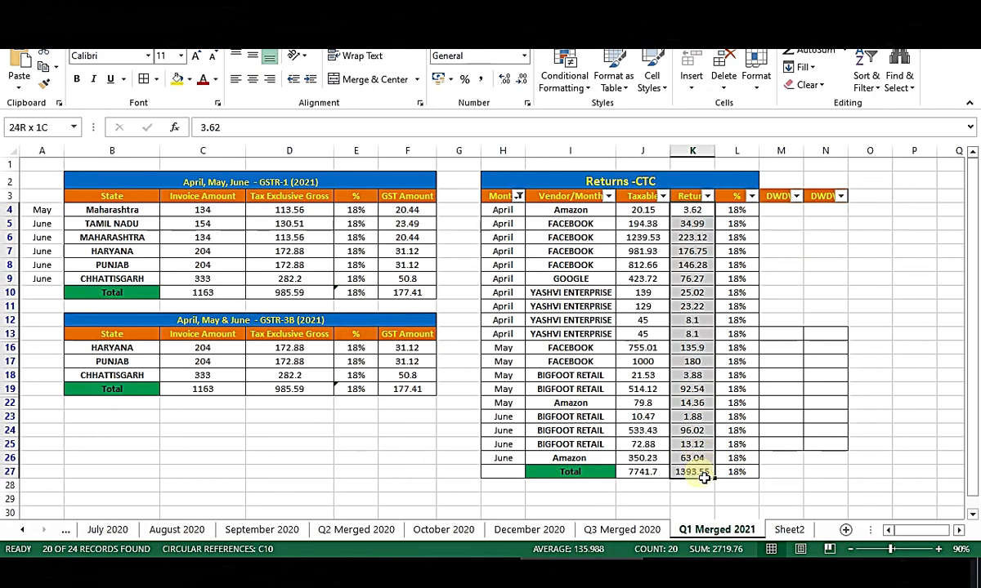
{"action": "left_click_drag", "start_coordinate": [705, 478], "coordinate": [705, 464]}
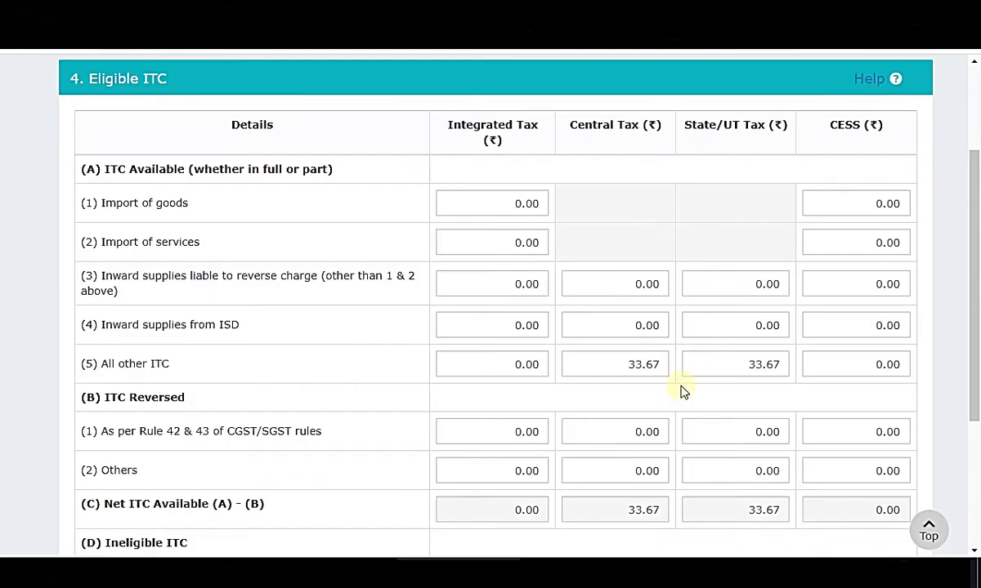
{"action": "left_click", "coordinate": [521, 372]}
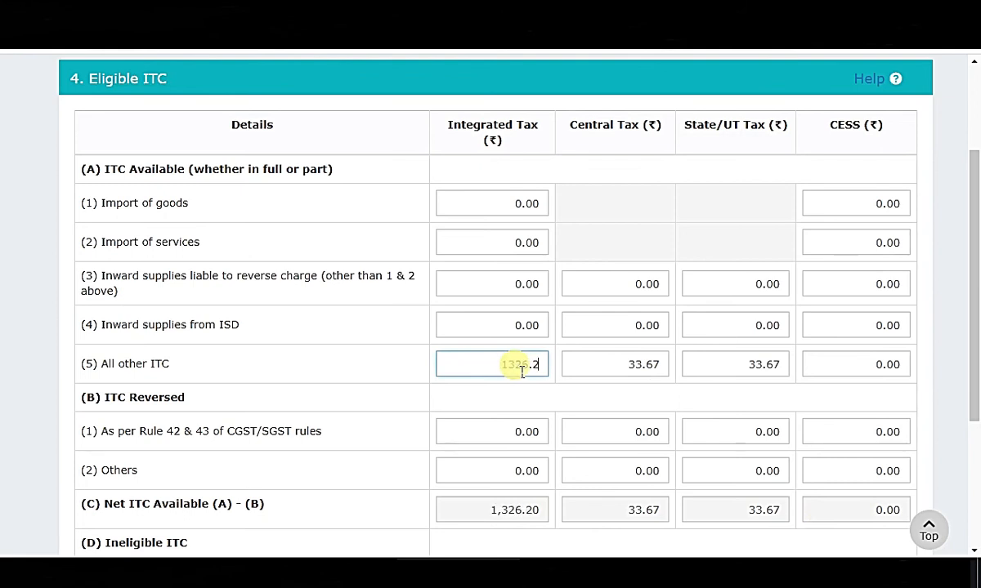
Enter 1,326.21 as the Integrated Tax for All other ITC.
{"action": "scroll", "coordinate": [516, 385], "scroll_direction": "down", "scroll_amount": 2}
{"action": "left_click", "coordinate": [413, 472]}
{"action": "scroll", "coordinate": [597, 415], "scroll_direction": "up", "scroll_amount": 1}
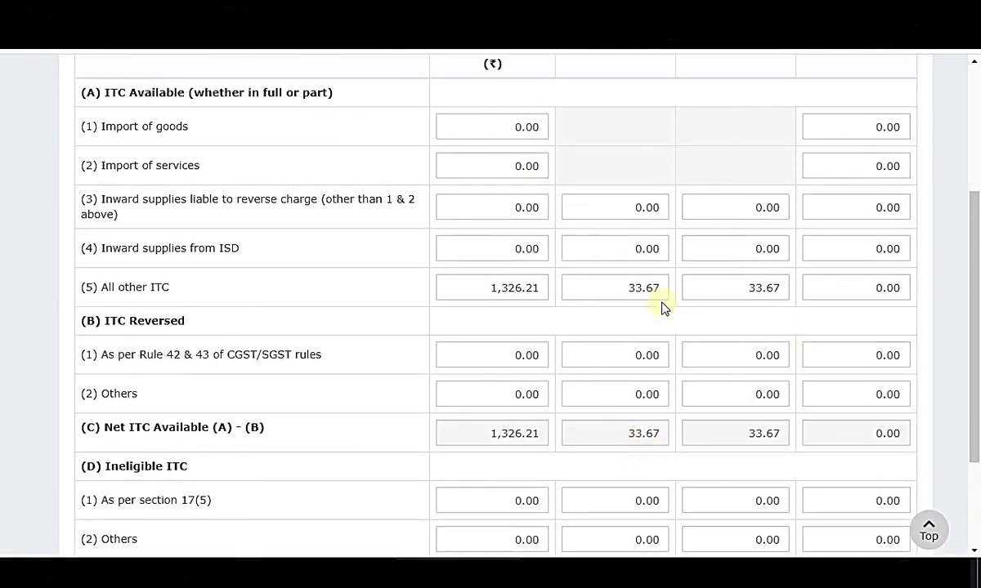
{"action": "scroll", "coordinate": [569, 305], "scroll_direction": "up", "scroll_amount": 1}
{"action": "scroll", "coordinate": [504, 305], "scroll_direction": "down", "scroll_amount": 1}
Recheck in Excel that the Return values total 1326.21, then confirm the Eligible ITC table.
{"action": "key", "text": "alt+Tab"}
{"action": "left_click", "coordinate": [770, 239]}
{"action": "left_click", "coordinate": [702, 214]}
{"action": "left_click_drag", "start_coordinate": [702, 222], "coordinate": [702, 461]}
{"action": "scroll", "coordinate": [692, 313], "scroll_direction": "down", "scroll_amount": 3}
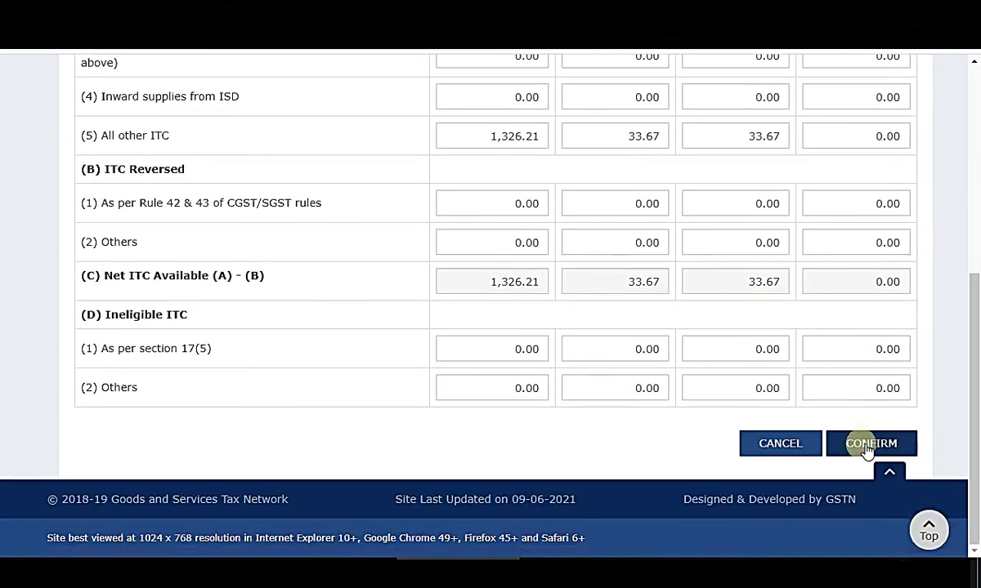
{"action": "left_click", "coordinate": [866, 448]}
Cross-check the spreadsheet, then save the GSTR-3B return with the updated Eligible ITC figures.
{"action": "scroll", "coordinate": [525, 343], "scroll_direction": "down", "scroll_amount": 4}
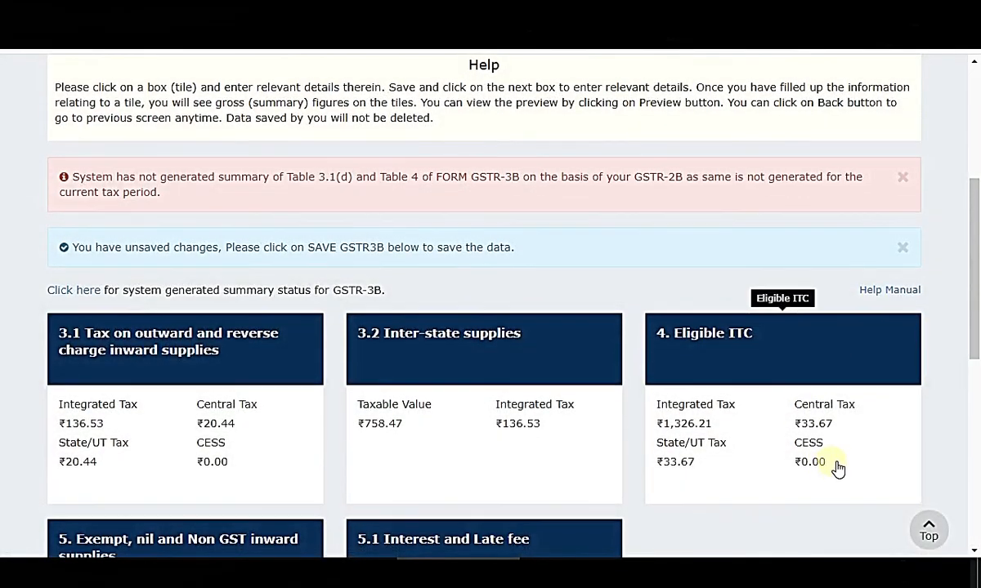
{"action": "scroll", "coordinate": [769, 417], "scroll_direction": "down", "scroll_amount": 1}
{"action": "key", "text": "alt+Tab"}
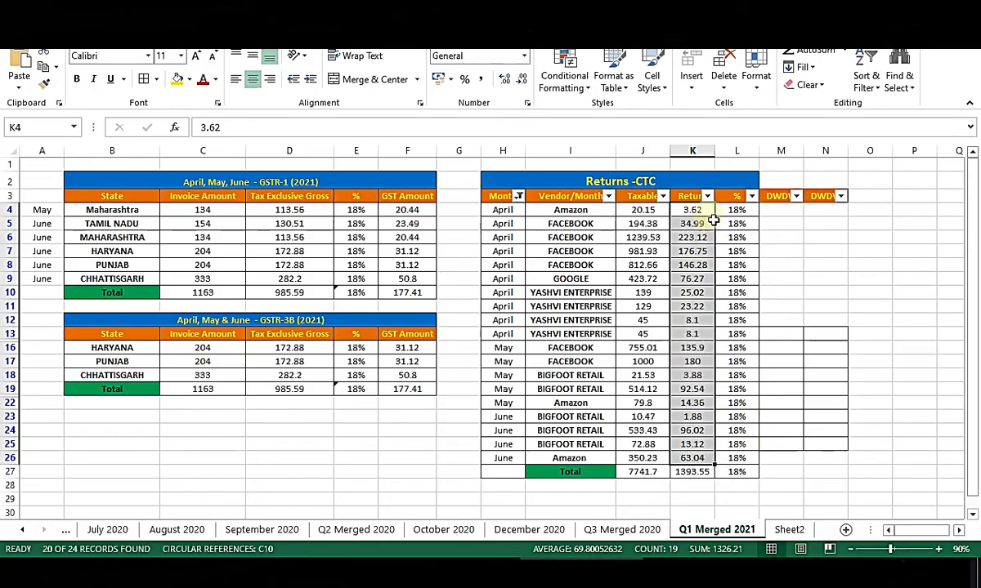
{"action": "key", "text": "alt+Tab"}
{"action": "key", "text": "alt+Tab"}
{"action": "scroll", "coordinate": [780, 343], "scroll_direction": "down", "scroll_amount": 4}
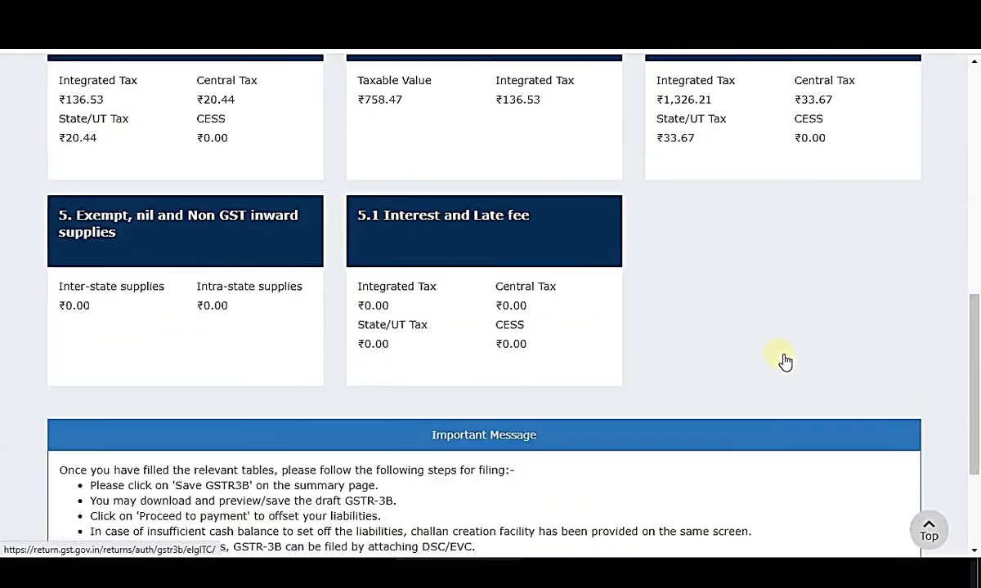
{"action": "scroll", "coordinate": [941, 278], "scroll_direction": "down", "scroll_amount": 8}
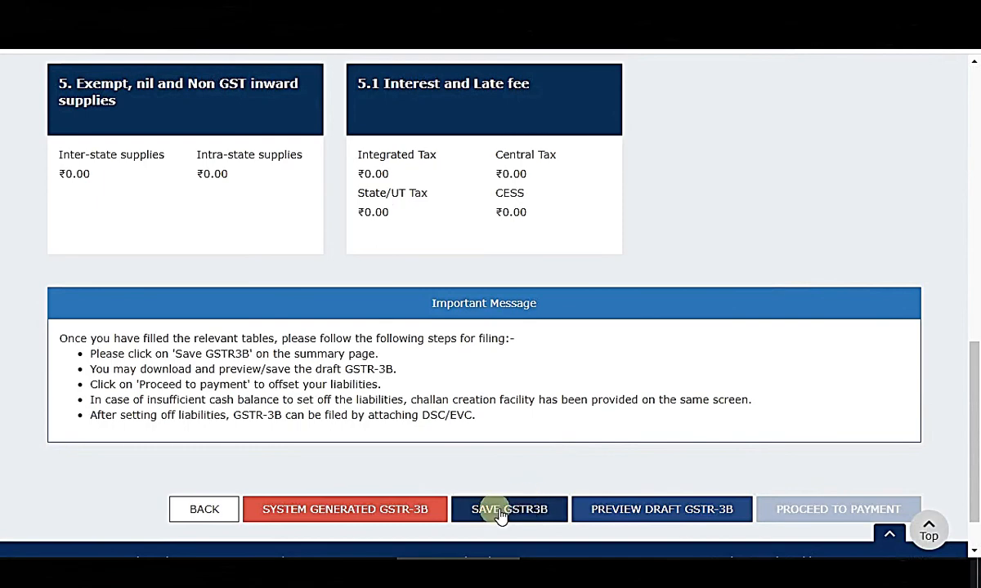
{"action": "left_click", "coordinate": [500, 510]}
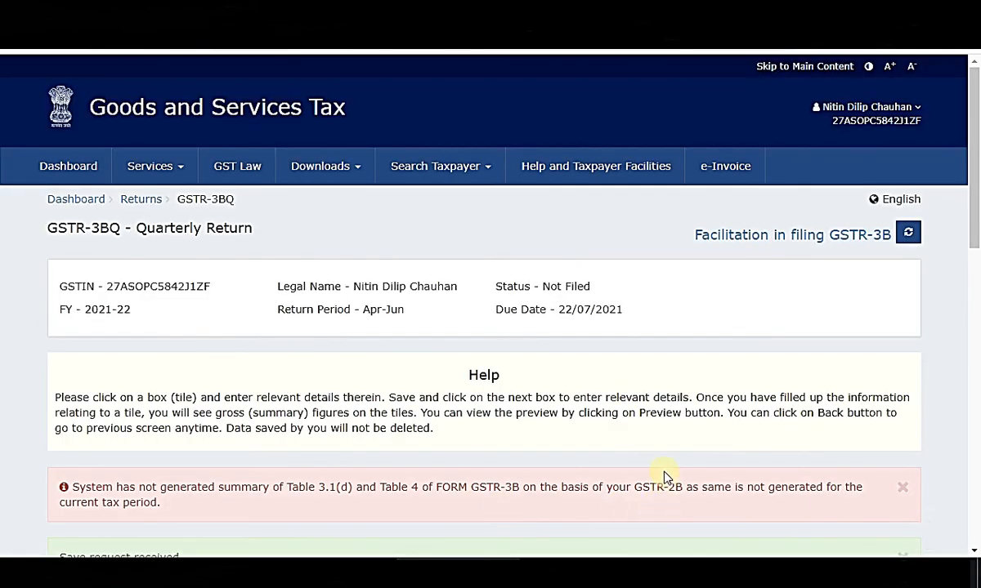
Move down the saved GSTR-3B dashboard and proceed to payment of the tax liability.
{"action": "scroll", "coordinate": [572, 458], "scroll_direction": "down", "scroll_amount": 3}
{"action": "left_click_drag", "start_coordinate": [59, 327], "coordinate": [584, 330]}
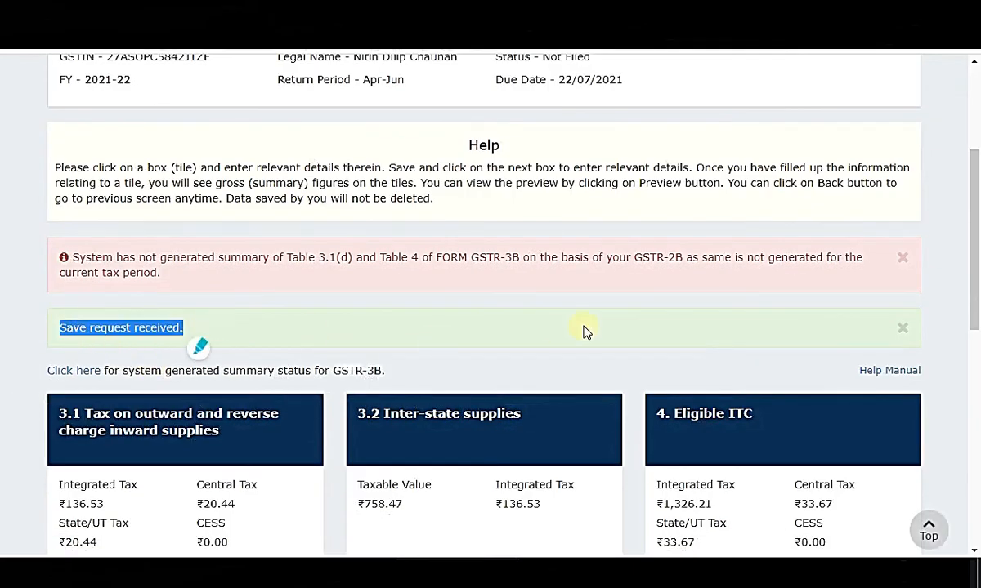
{"action": "scroll", "coordinate": [739, 367], "scroll_direction": "down", "scroll_amount": 8}
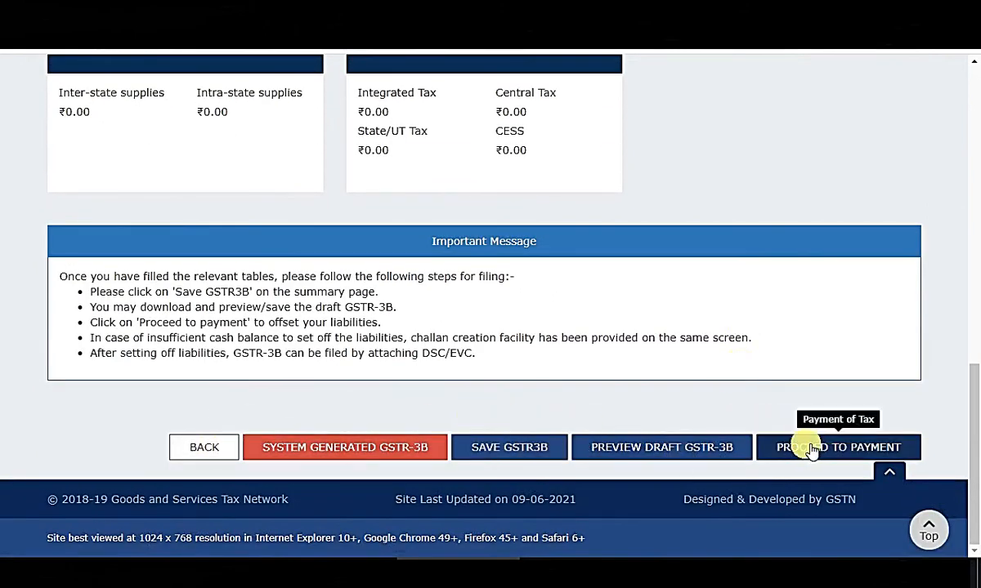
{"action": "left_click", "coordinate": [843, 449]}
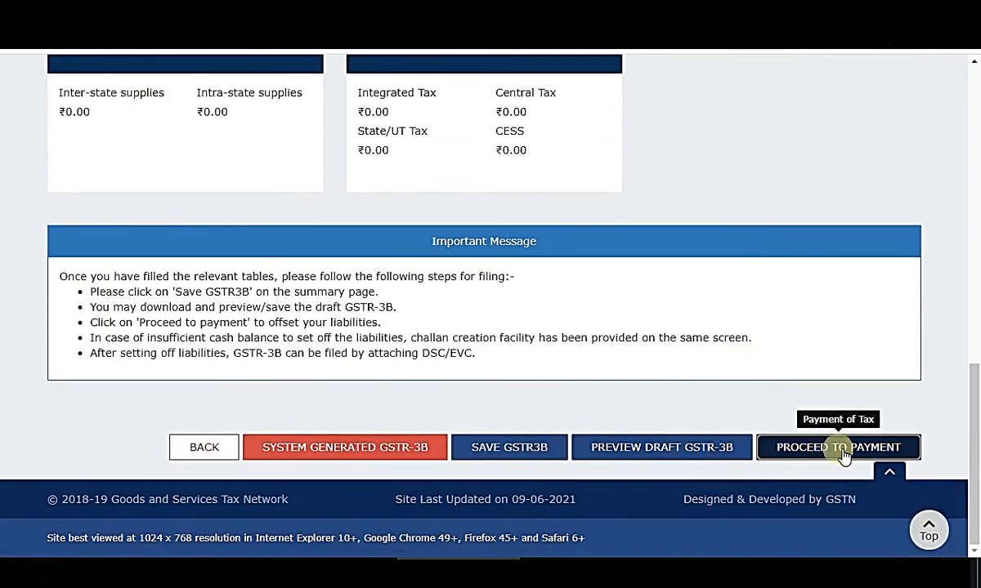
Review the Payment of tax table: liabilities of 137 integrated, 20 central and 20 state tax.
{"action": "scroll", "coordinate": [782, 314], "scroll_direction": "down", "scroll_amount": 2}
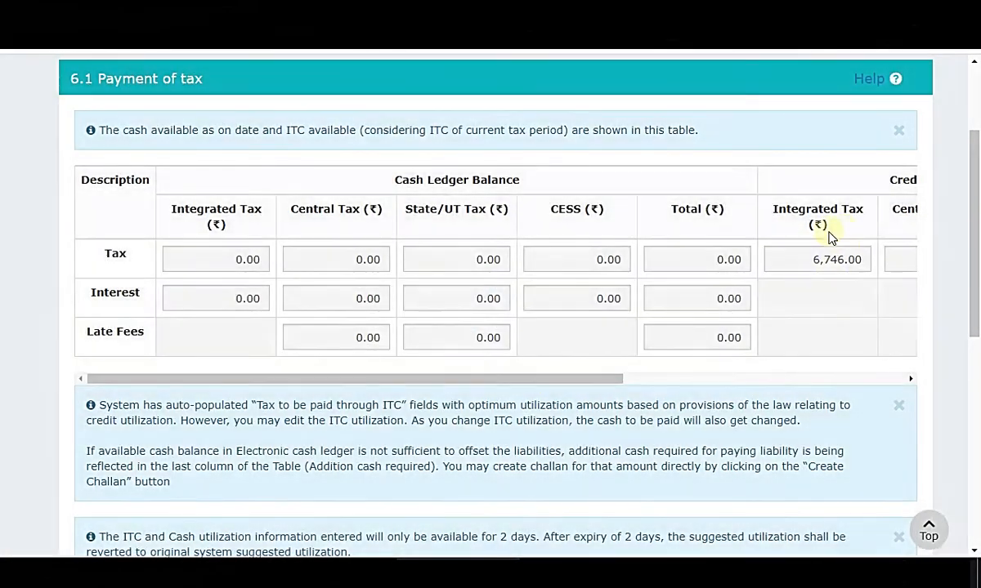
{"action": "left_click_drag", "start_coordinate": [477, 378], "coordinate": [806, 361]}
{"action": "scroll", "coordinate": [793, 347], "scroll_direction": "down", "scroll_amount": 4}
{"action": "scroll", "coordinate": [793, 348], "scroll_direction": "down", "scroll_amount": 3}
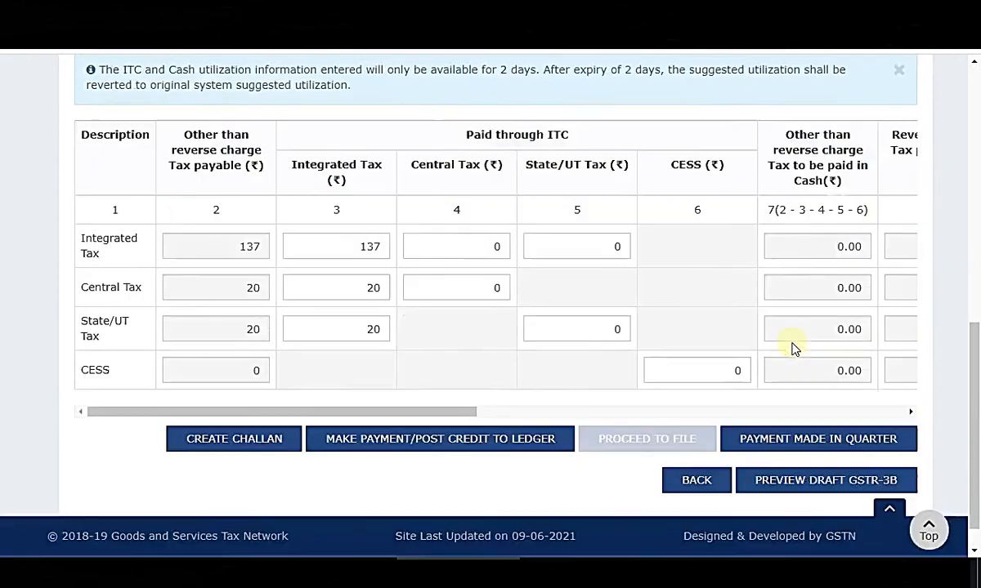
{"action": "left_click_drag", "start_coordinate": [386, 380], "coordinate": [312, 378]}
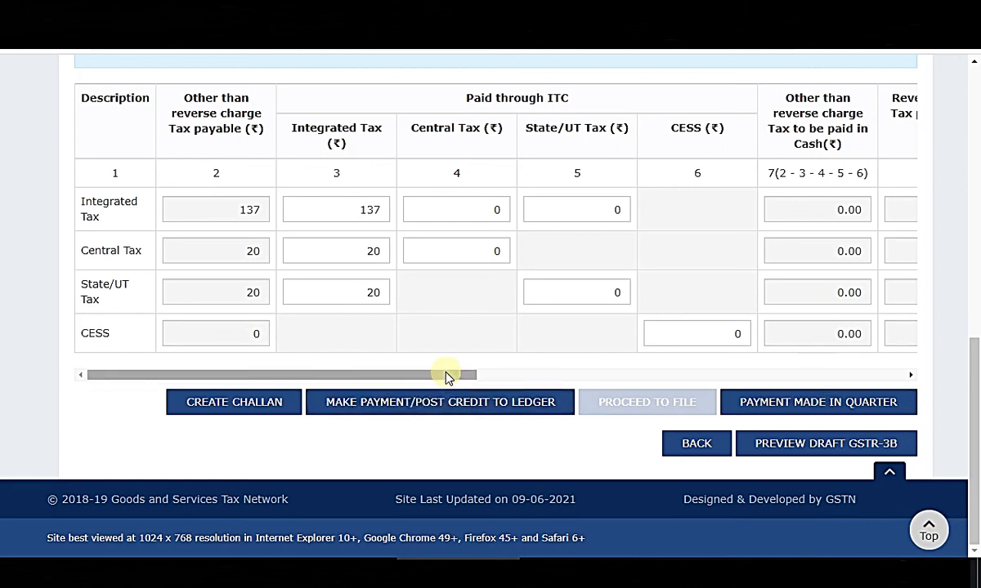
Offset the liability against input tax credit and acknowledge the Offset Successful message.
{"action": "left_click", "coordinate": [430, 406]}
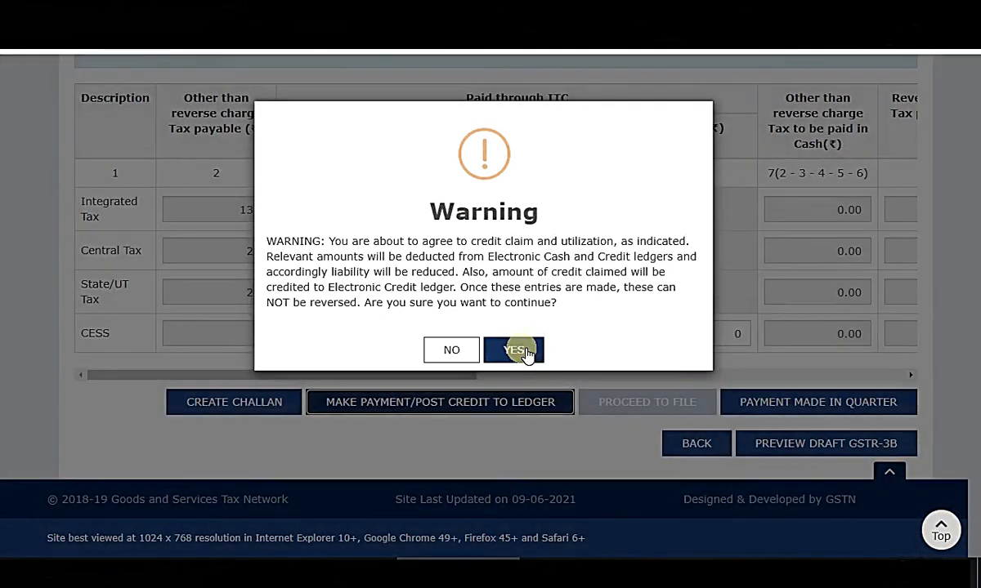
{"action": "left_click", "coordinate": [515, 350]}
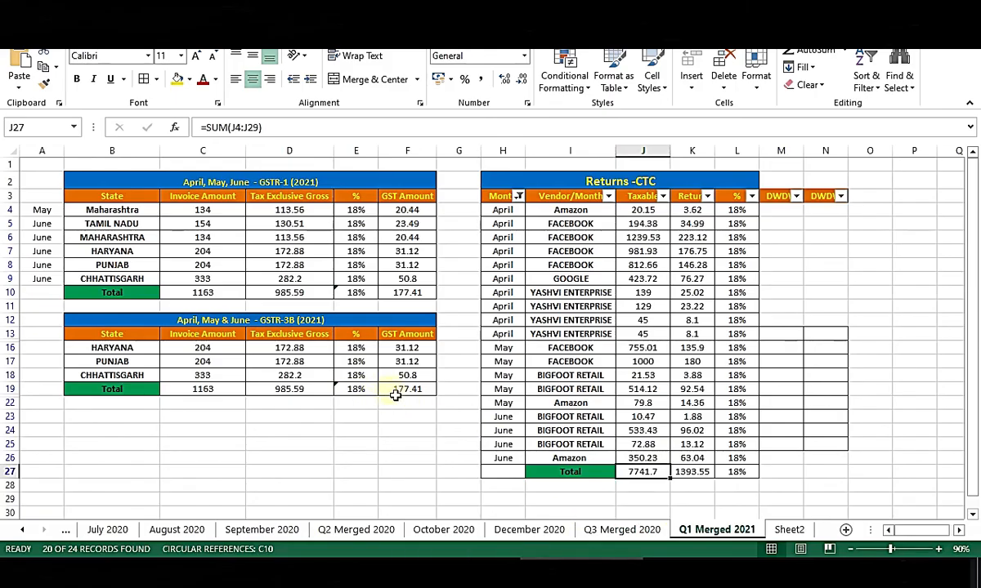
{"action": "left_click", "coordinate": [391, 395]}
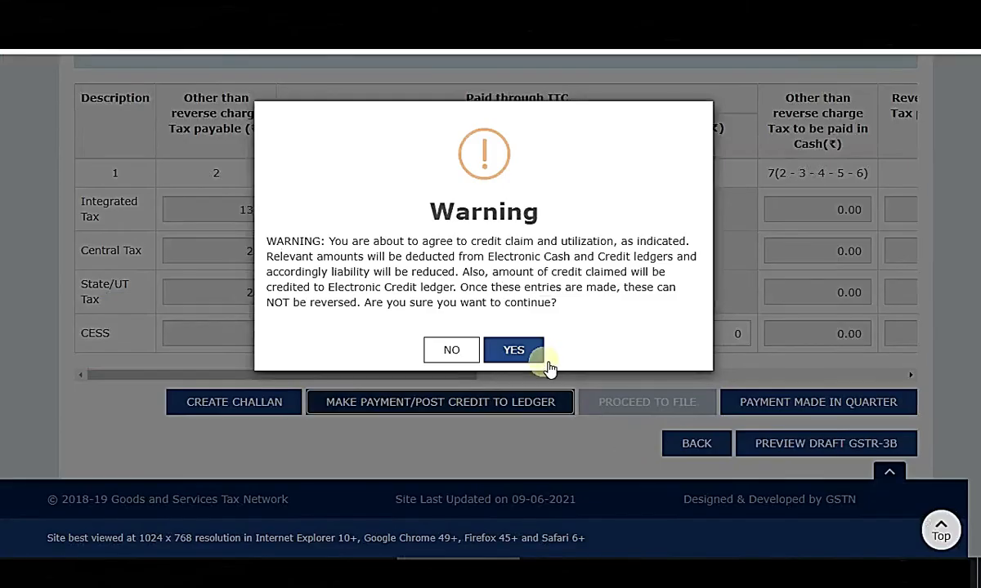
{"action": "left_click", "coordinate": [535, 353]}
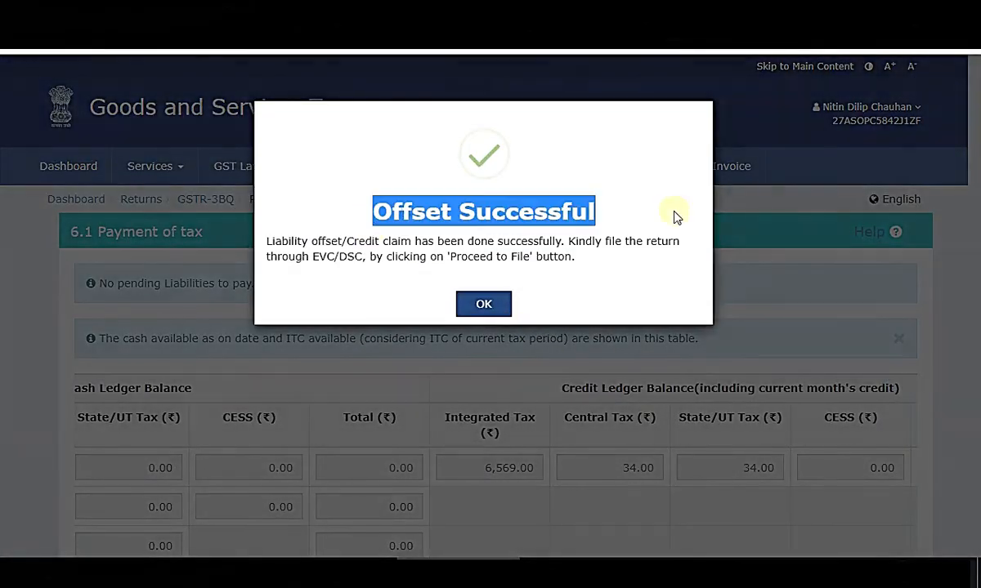
{"action": "left_click_drag", "start_coordinate": [554, 219], "coordinate": [590, 286]}
{"action": "left_click", "coordinate": [483, 303]}
{"action": "scroll", "coordinate": [829, 380], "scroll_direction": "down", "scroll_amount": 2}
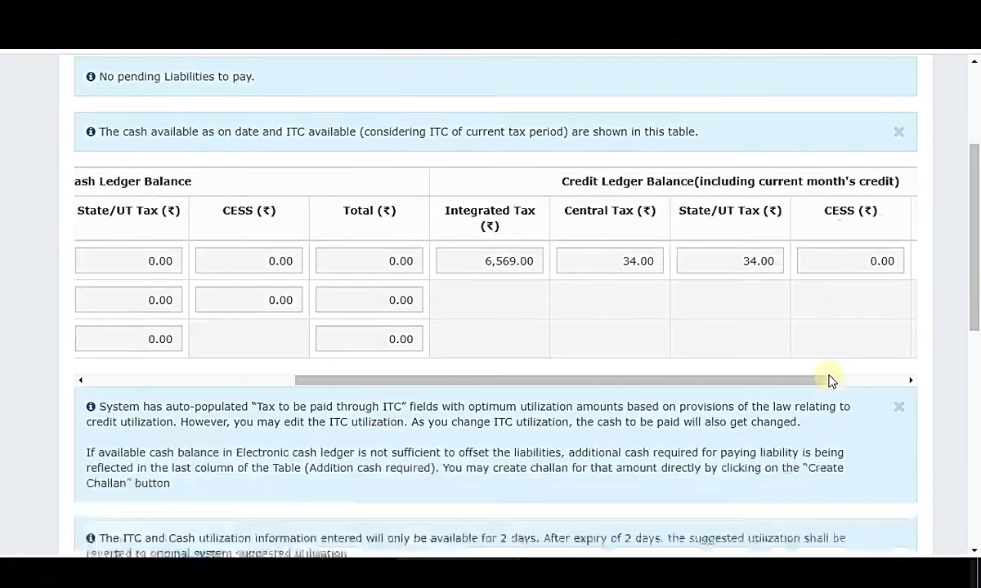
{"action": "scroll", "coordinate": [830, 380], "scroll_direction": "down", "scroll_amount": 8}
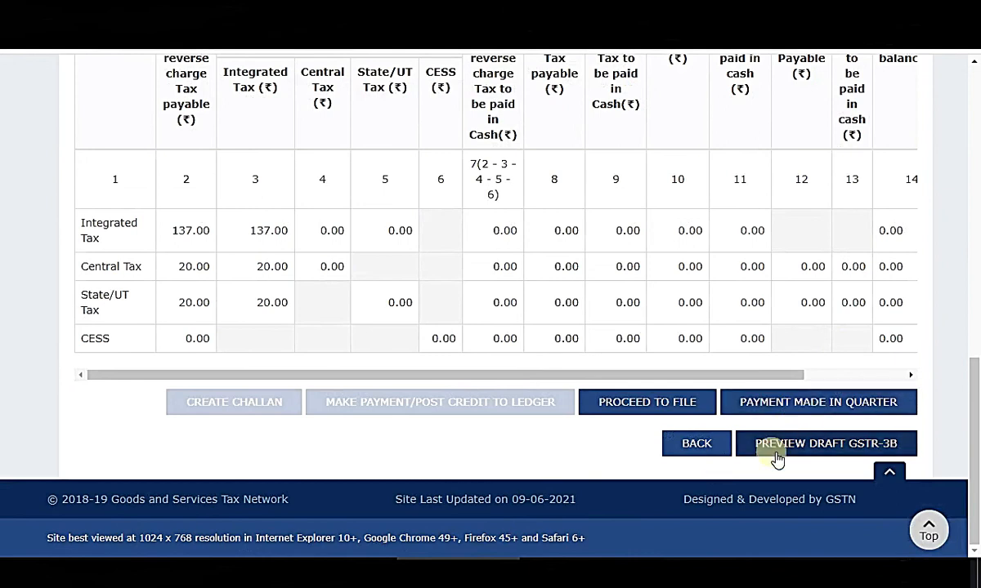
Proceed to file, affirm the declaration and select the Authorised Signatory.
{"action": "left_click", "coordinate": [685, 406]}
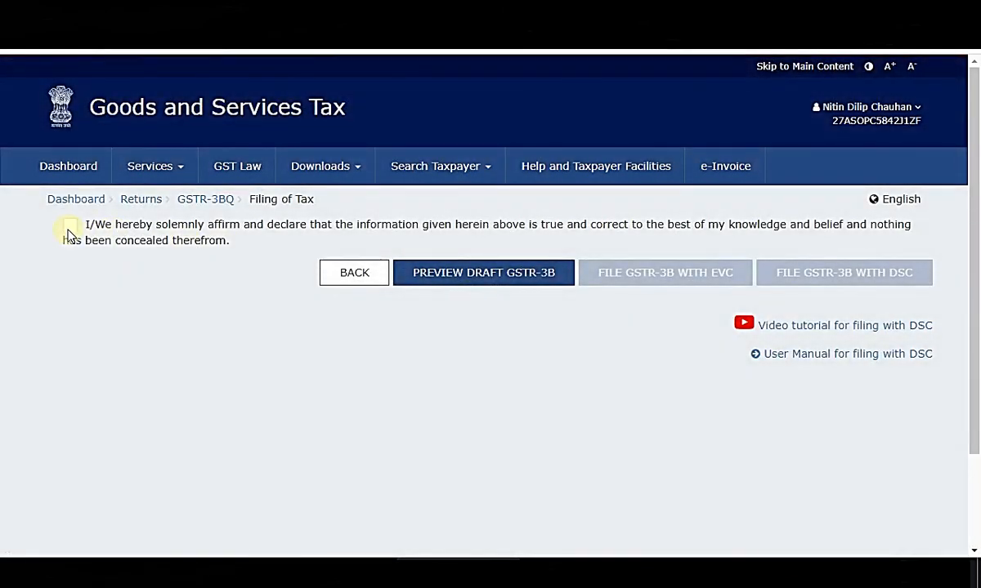
{"action": "left_click", "coordinate": [71, 224]}
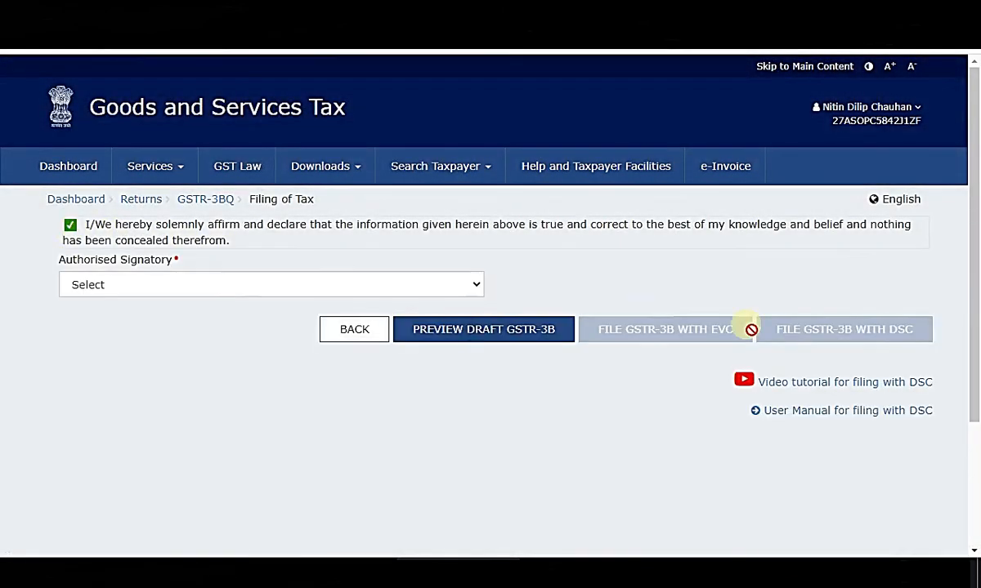
{"action": "left_click", "coordinate": [451, 285]}
{"action": "left_click", "coordinate": [250, 317]}
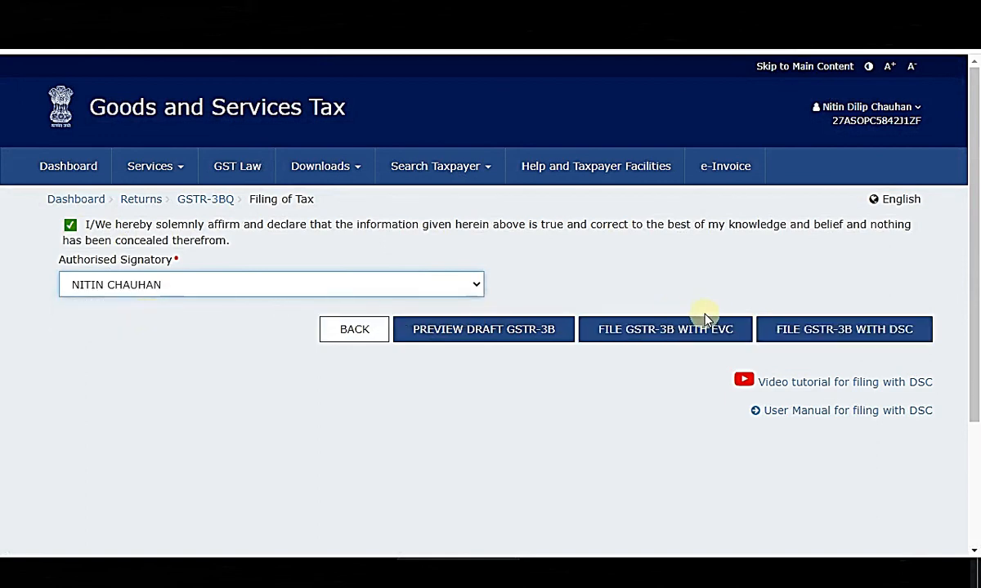
File the GSTR-3B with EVC by verifying the one-time password, then acknowledge Filing Successful.
{"action": "left_click", "coordinate": [697, 338]}
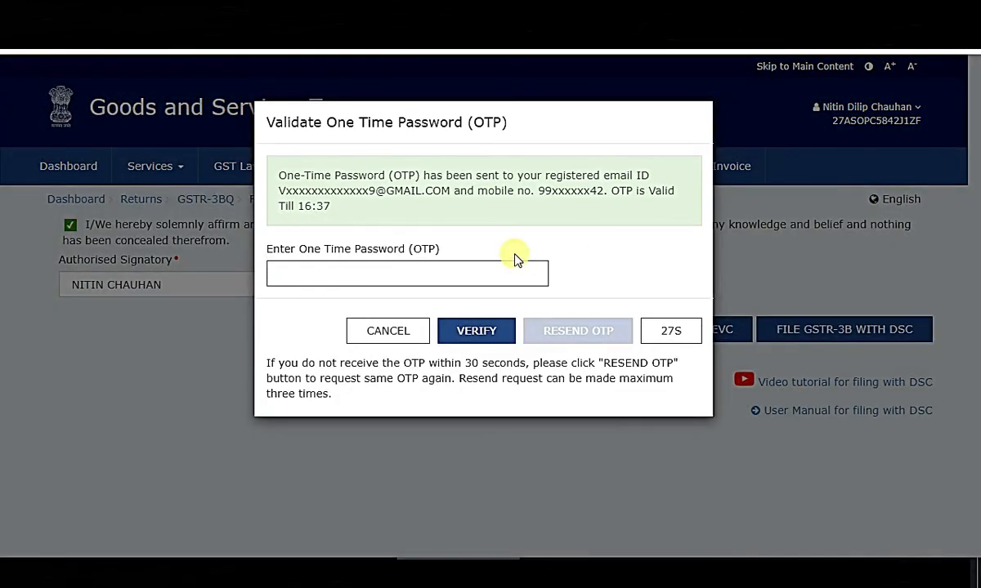
{"action": "left_click", "coordinate": [515, 273]}
{"action": "type", "text": "123456"}
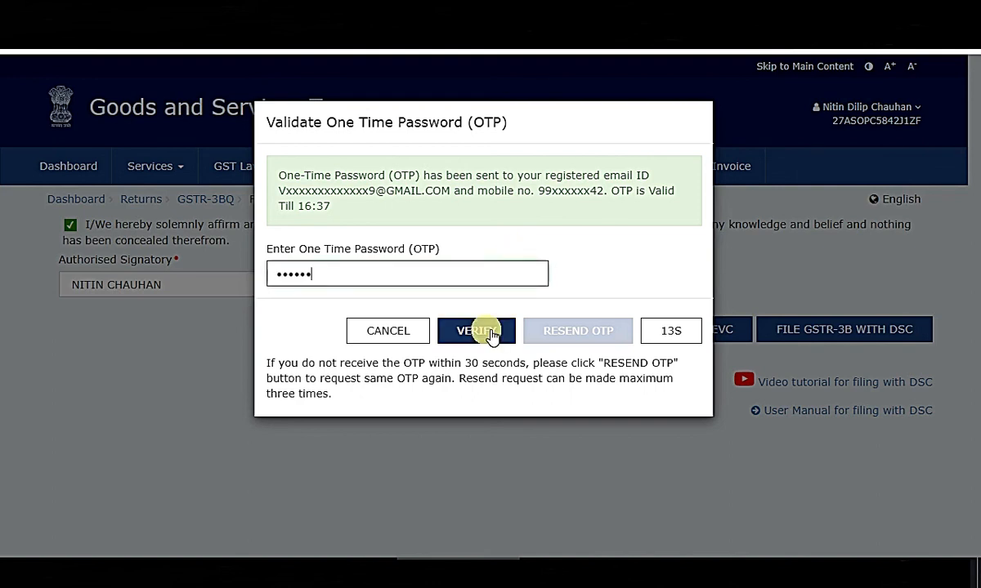
{"action": "left_click", "coordinate": [490, 334]}
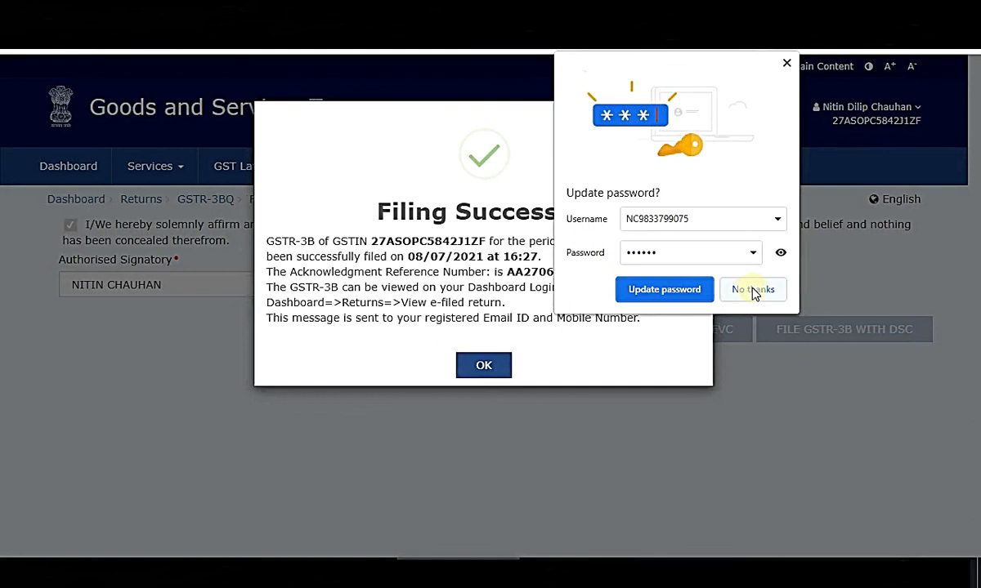
{"action": "left_click", "coordinate": [753, 291]}
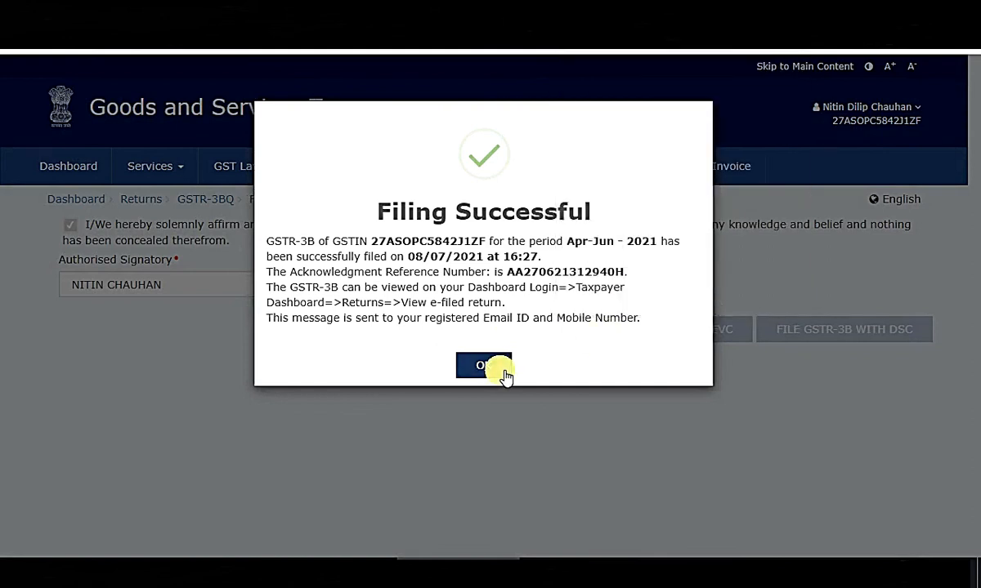
{"action": "left_click", "coordinate": [505, 374]}
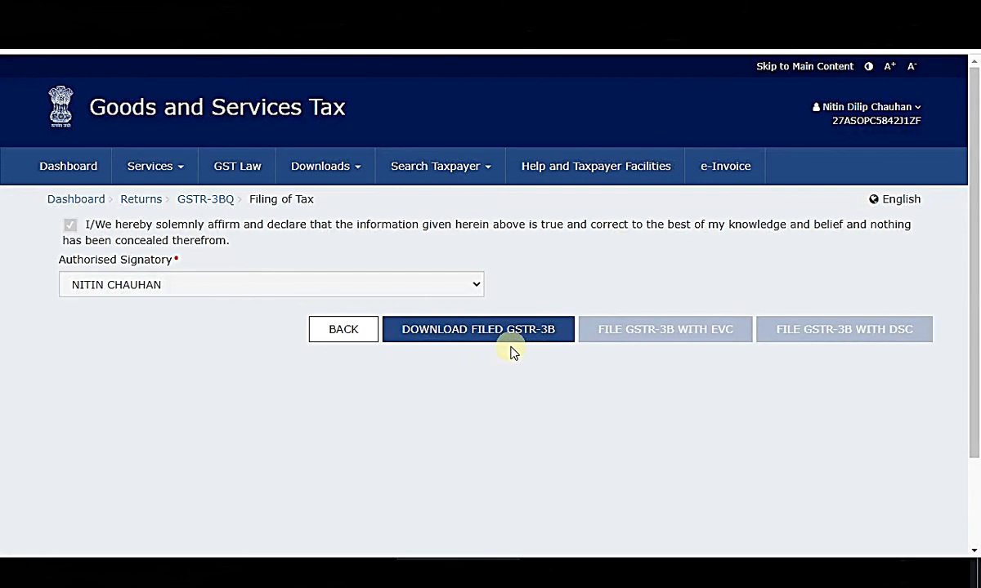
Download the filed GSTR-3B and return to the dashboard's Electronic Credit Ledger balances.
{"action": "left_click", "coordinate": [512, 345]}
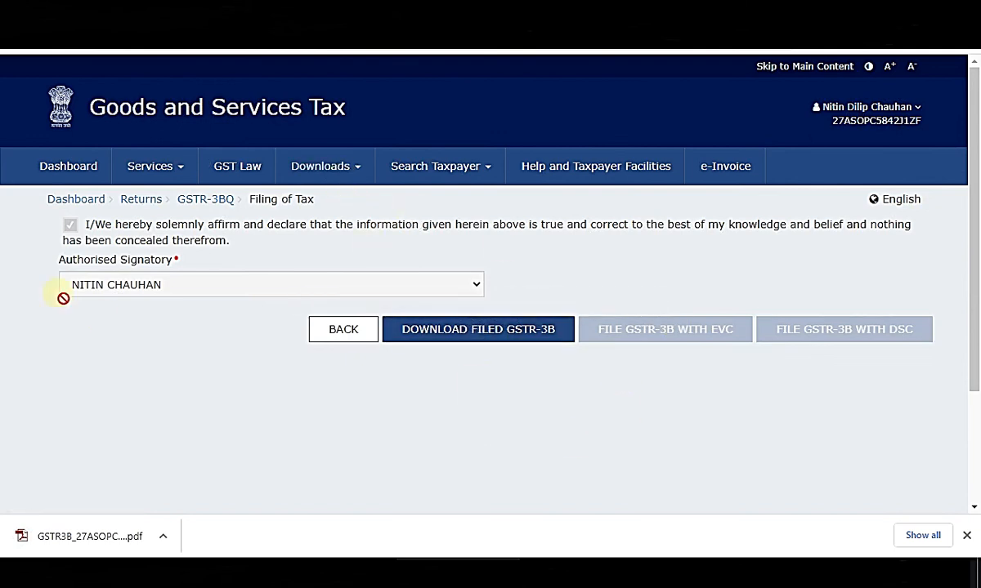
{"action": "left_click", "coordinate": [96, 201]}
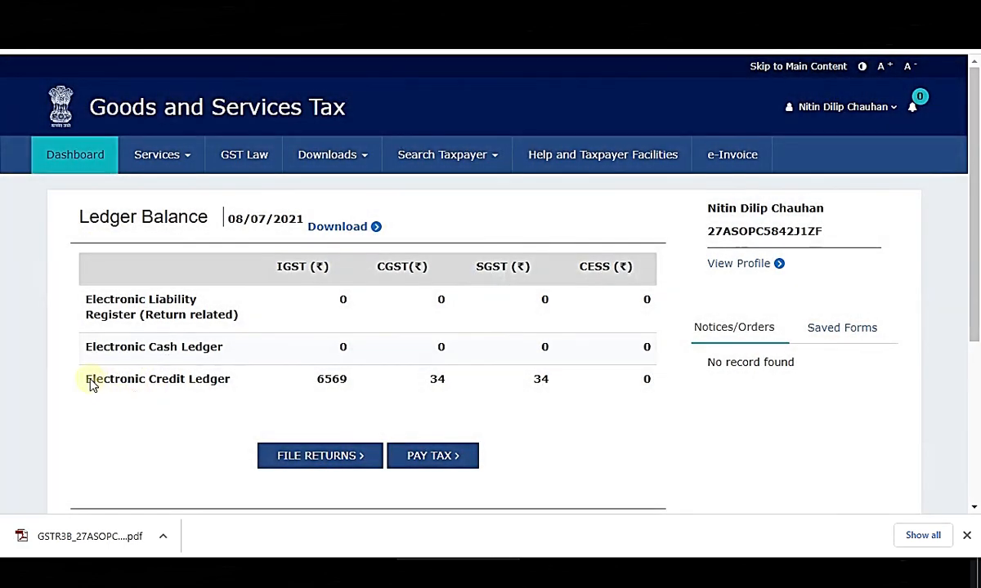
{"action": "left_click_drag", "start_coordinate": [92, 384], "coordinate": [627, 378]}
{"action": "left_click", "coordinate": [609, 438]}
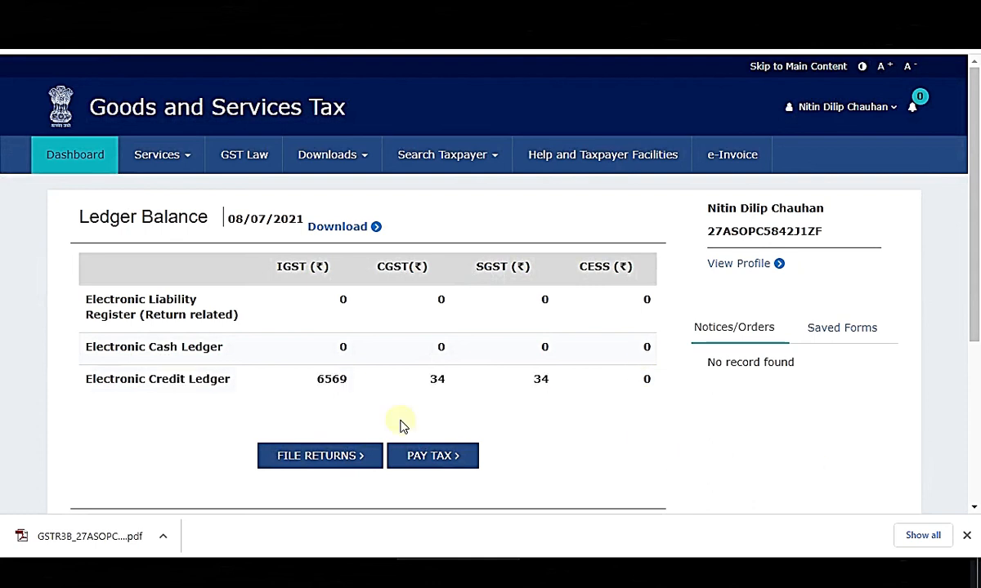
{"action": "left_click_drag", "start_coordinate": [88, 378], "coordinate": [236, 378]}
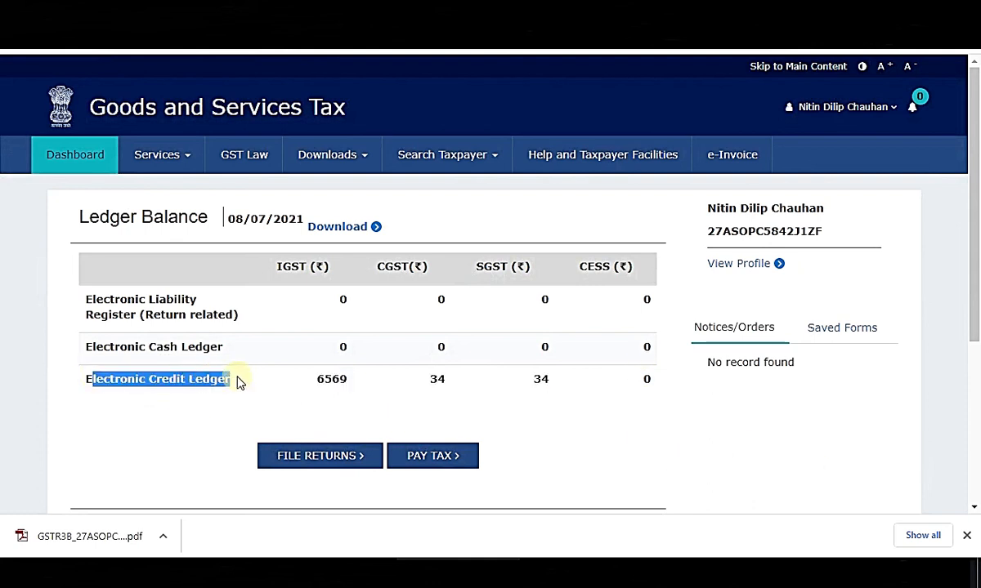
{"action": "left_click", "coordinate": [776, 462]}
Compare the Excel return total in K27 with the credit ledger balances 6569 and 34.
{"action": "left_click", "coordinate": [615, 570]}
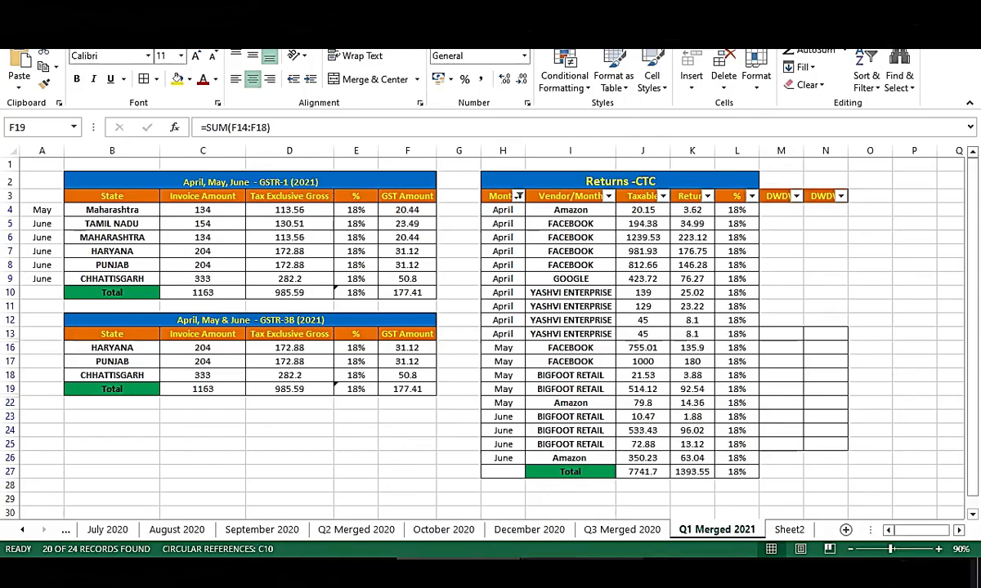
{"action": "left_click", "coordinate": [697, 474]}
{"action": "left_click", "coordinate": [458, 570]}
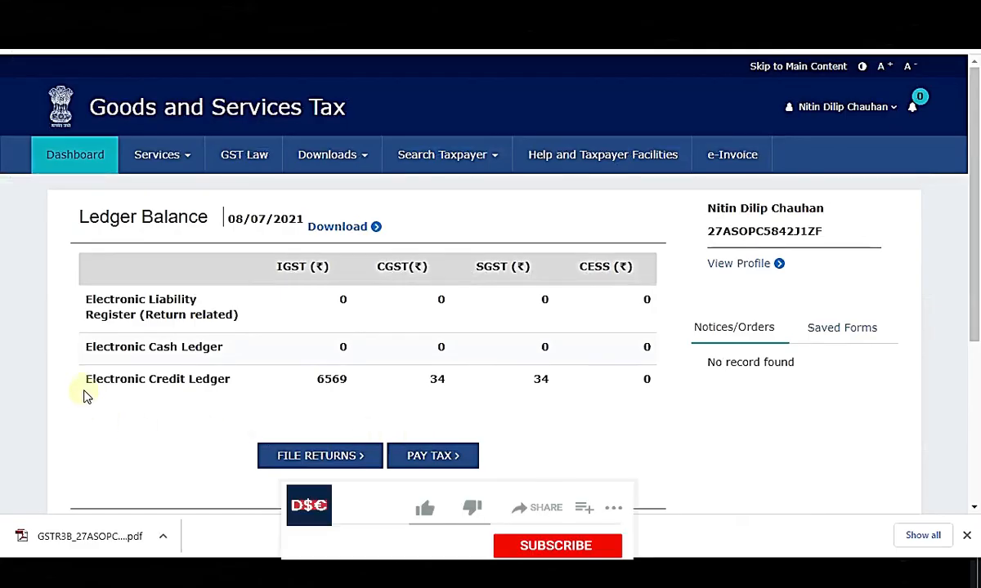
{"action": "left_click_drag", "start_coordinate": [88, 380], "coordinate": [364, 397]}
{"action": "left_click", "coordinate": [203, 335]}
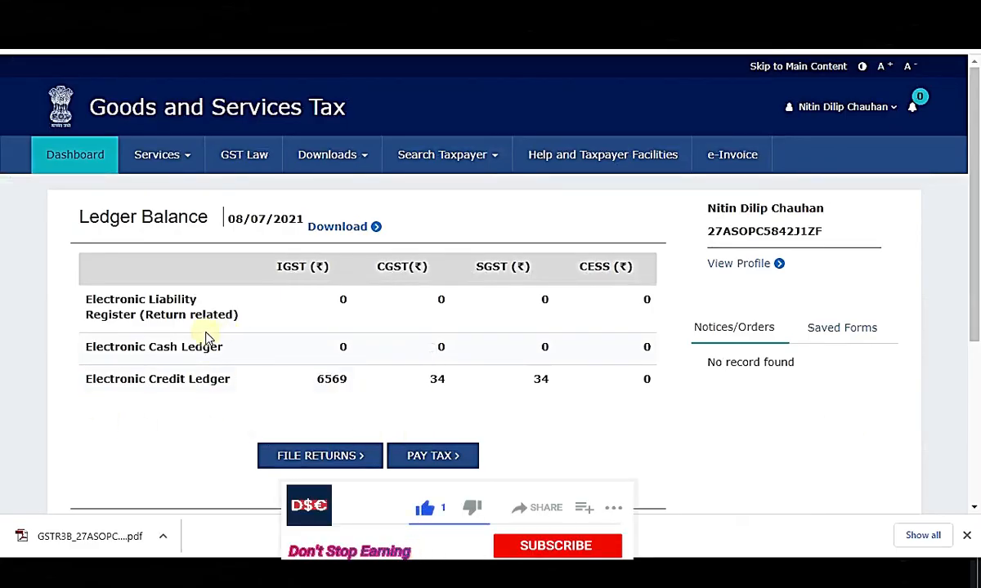
{"action": "left_click_drag", "start_coordinate": [87, 376], "coordinate": [560, 385]}
{"action": "left_click", "coordinate": [790, 431]}
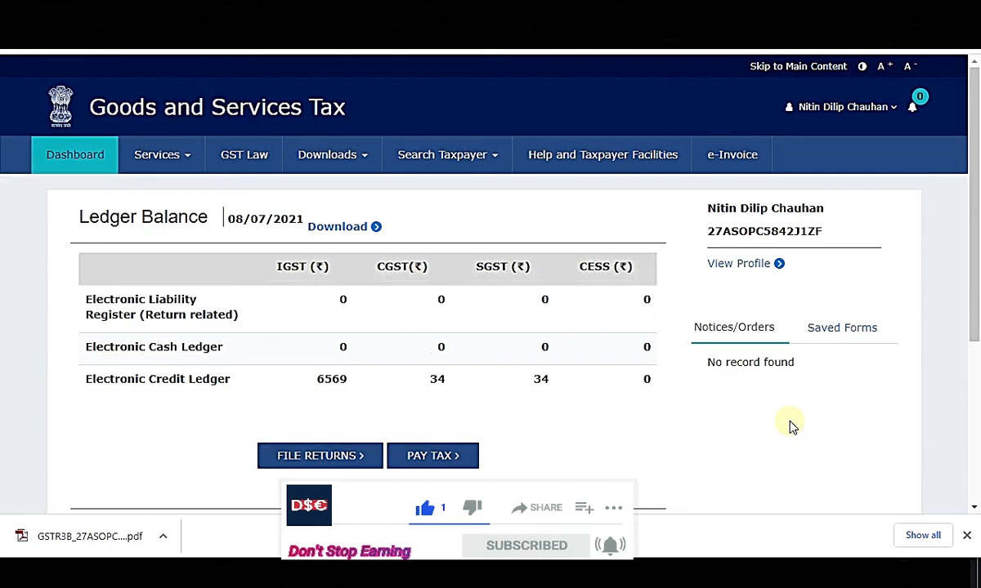
Cross-check F19 and K27 in Excel against credit ledger balances IGST 6569, CGST 34, SGST 34.
{"action": "left_click", "coordinate": [582, 571]}
{"action": "left_click", "coordinate": [414, 393]}
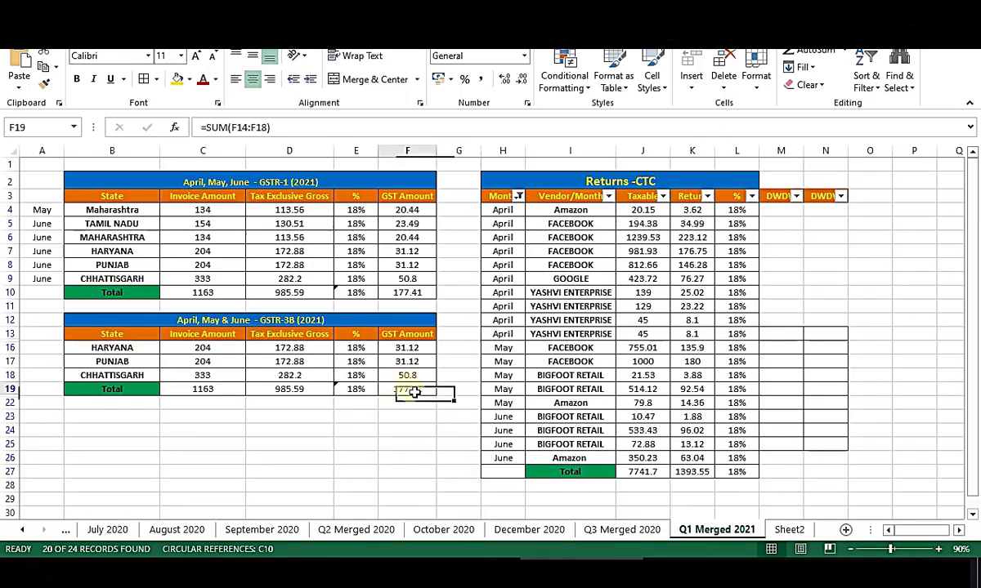
{"action": "key", "text": "alt+Tab"}
{"action": "left_click_drag", "start_coordinate": [140, 389], "coordinate": [565, 385]}
{"action": "left_click", "coordinate": [846, 448]}
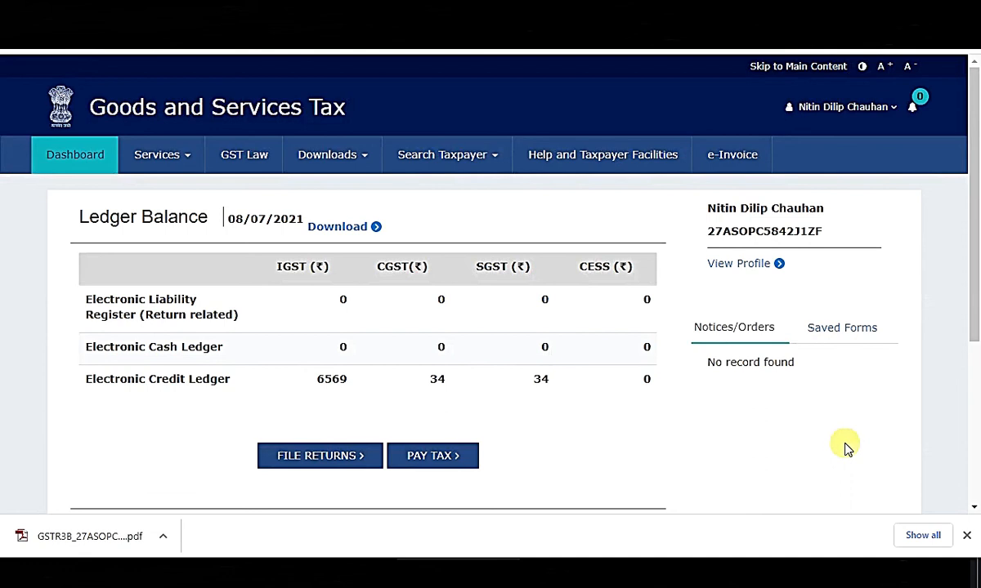
{"action": "key", "text": "alt+Tab"}
{"action": "left_click", "coordinate": [692, 472]}
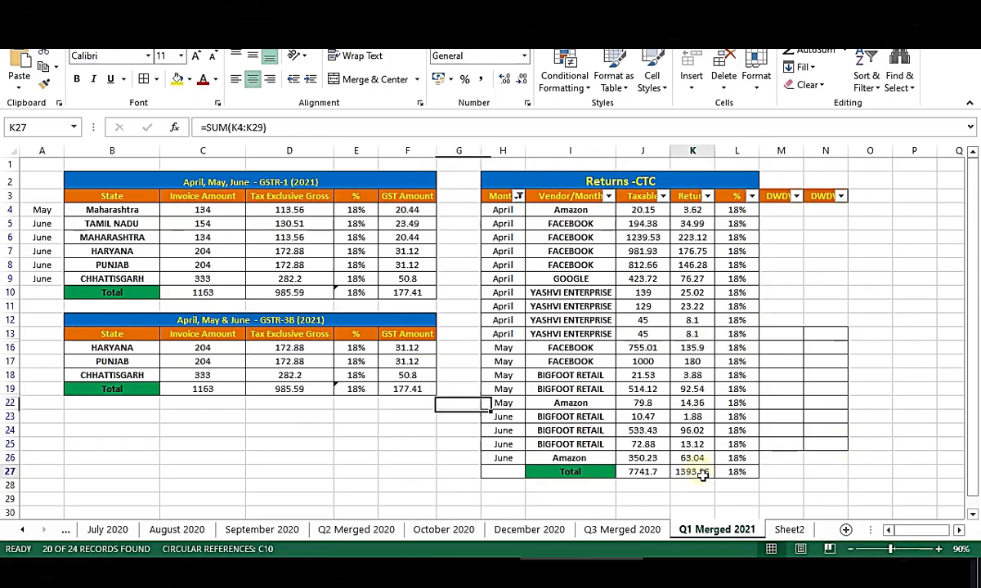
{"action": "key", "text": "alt+Tab"}
{"action": "left_click_drag", "start_coordinate": [314, 379], "coordinate": [624, 390]}
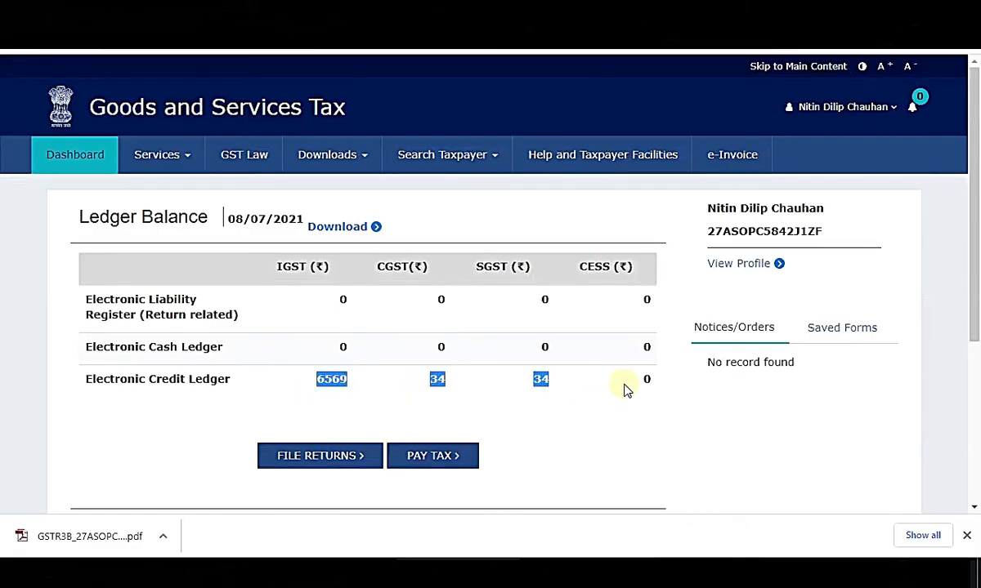
{"action": "left_click", "coordinate": [778, 448]}
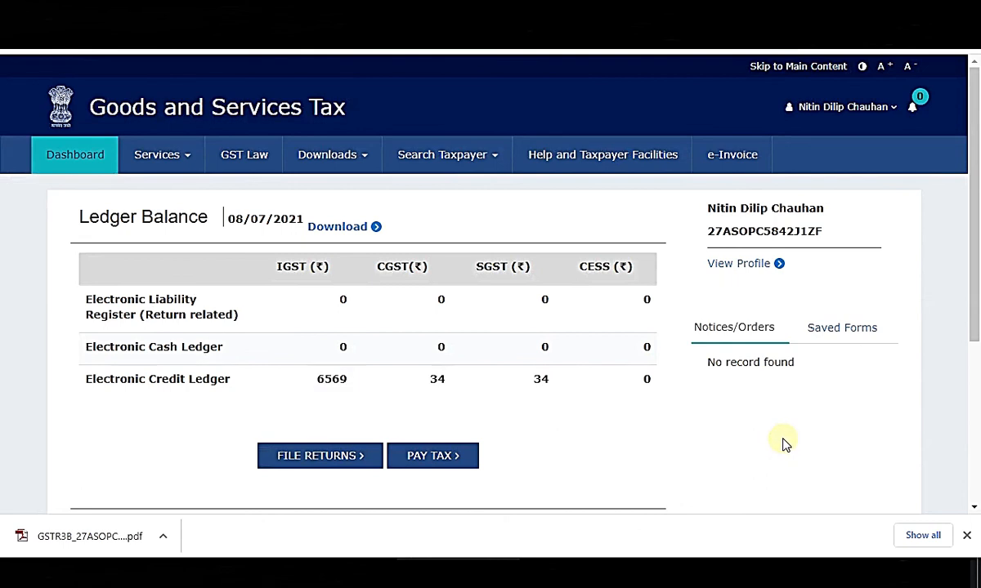